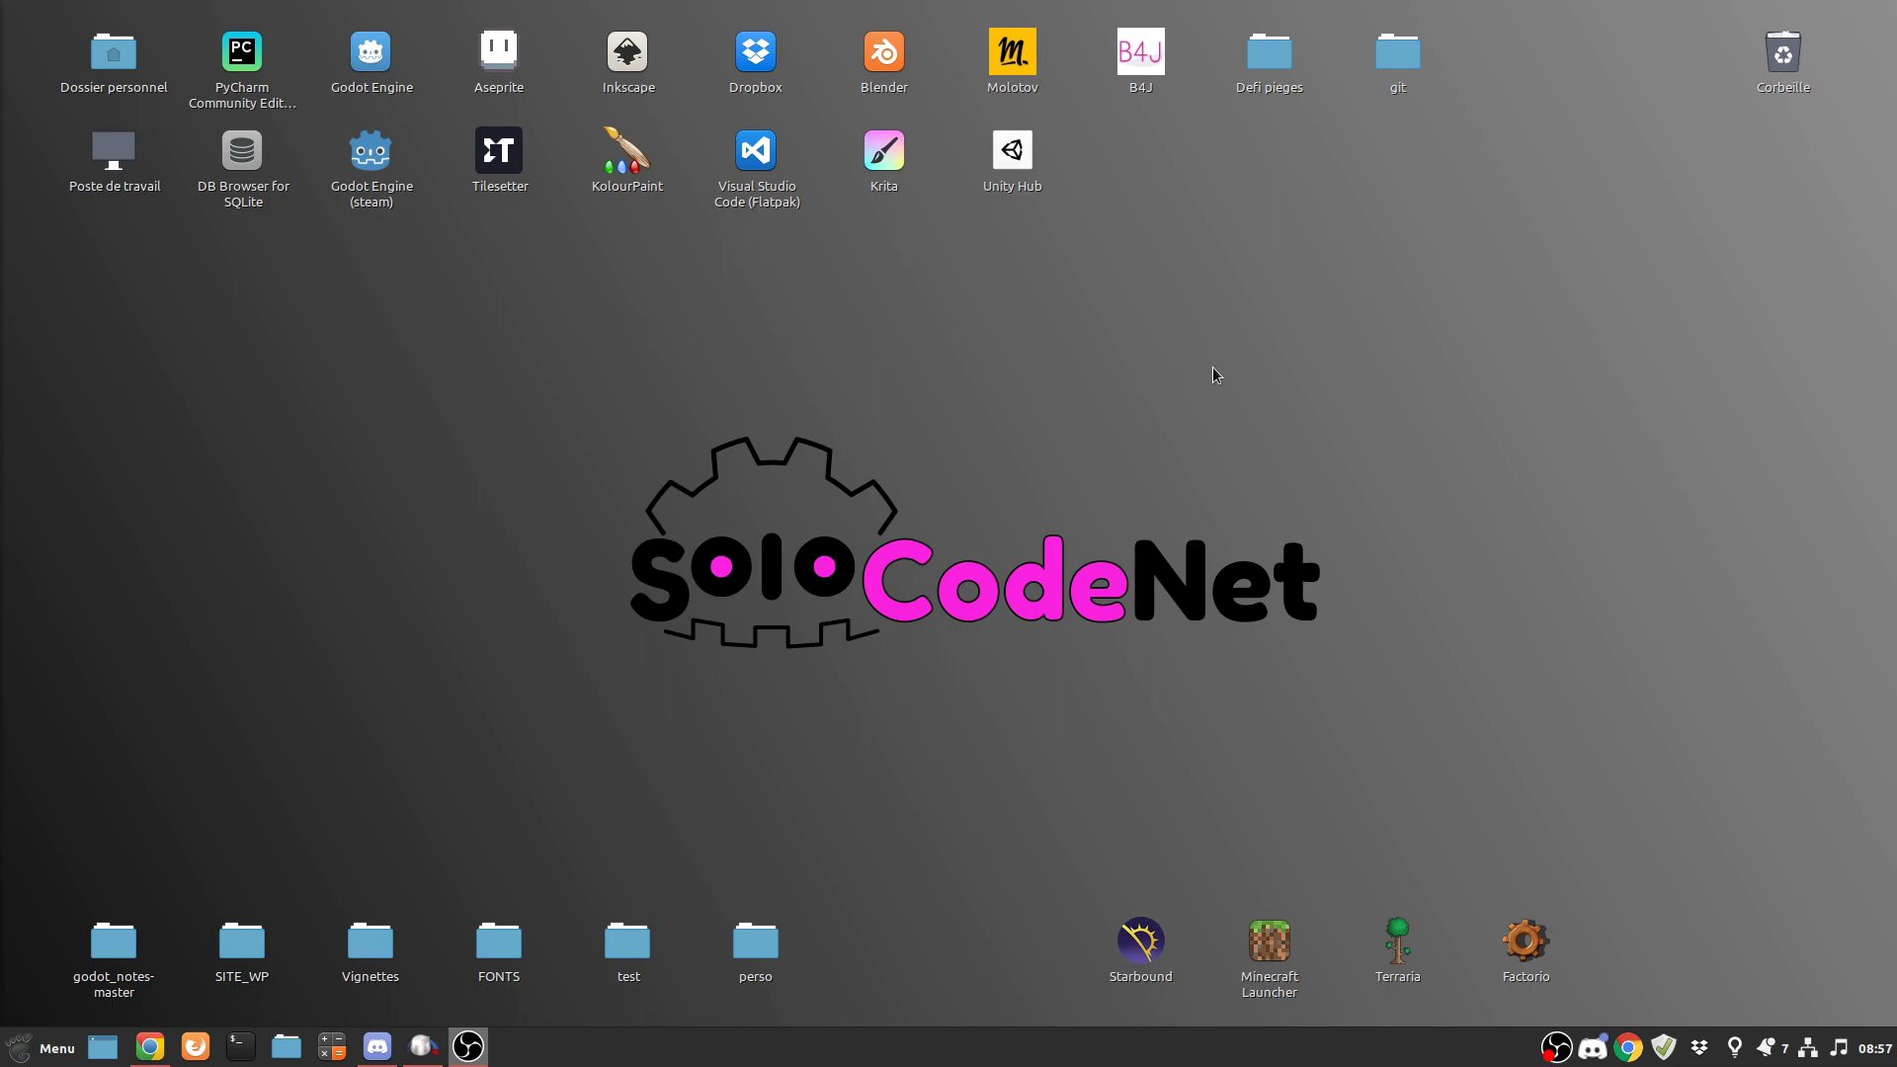
- Browse from git into Defi pieges, open Defi1_Liberte, and scroll down to project.godot
{"action": "double_click", "coordinate": [1398, 54]}
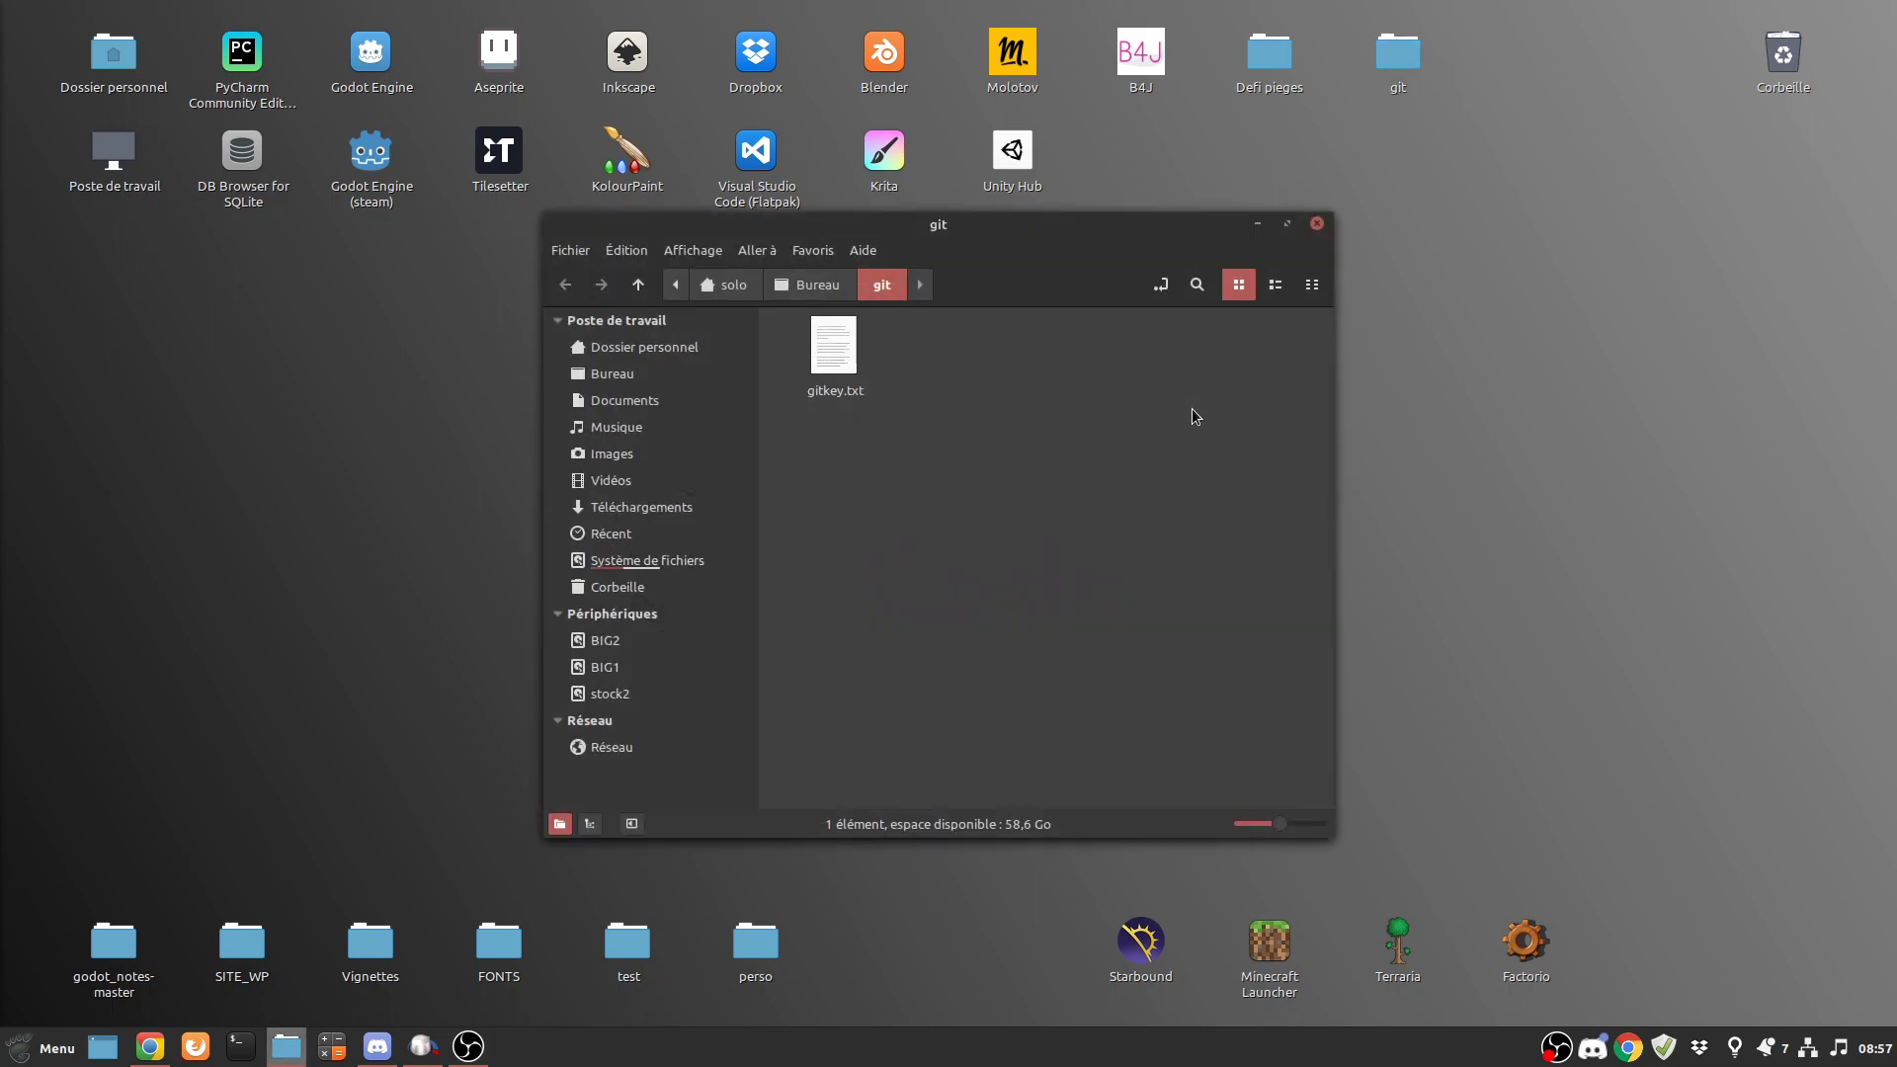
{"action": "left_click", "coordinate": [1317, 223]}
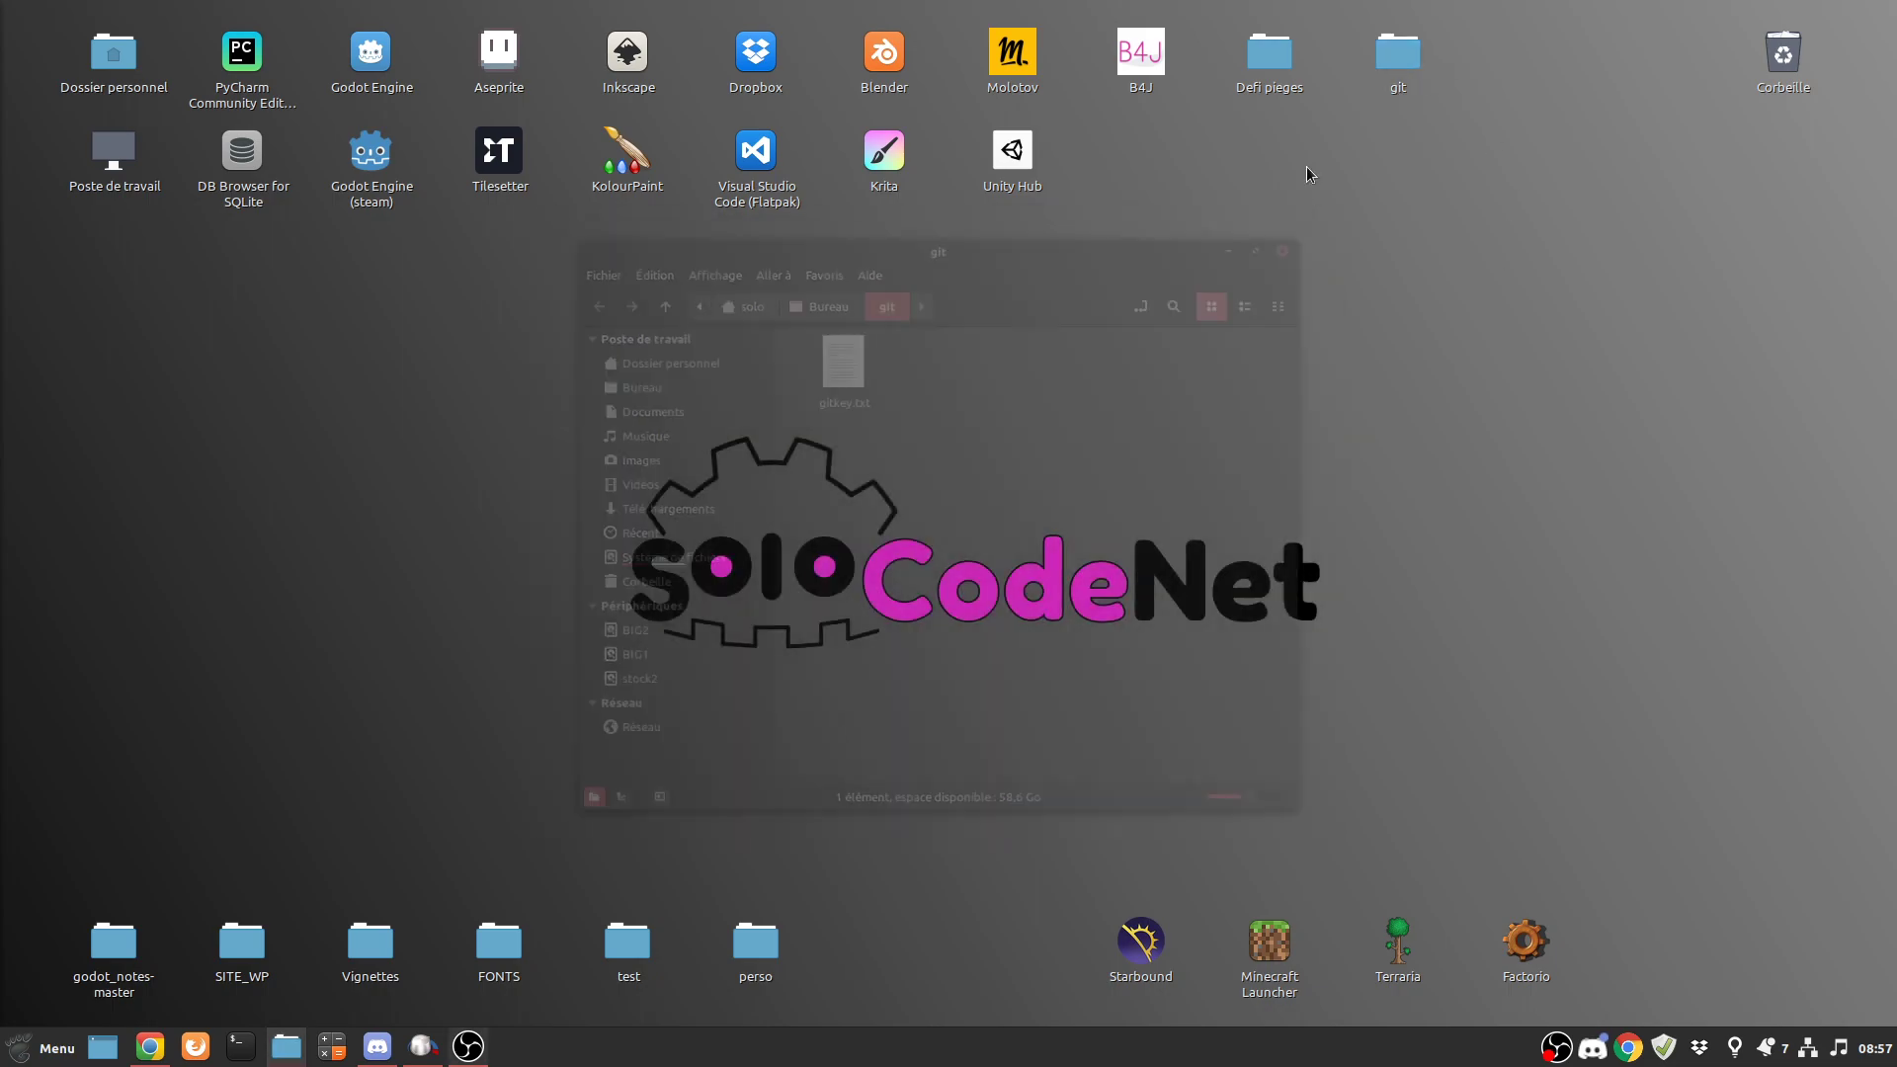
{"action": "double_click", "coordinate": [1270, 54]}
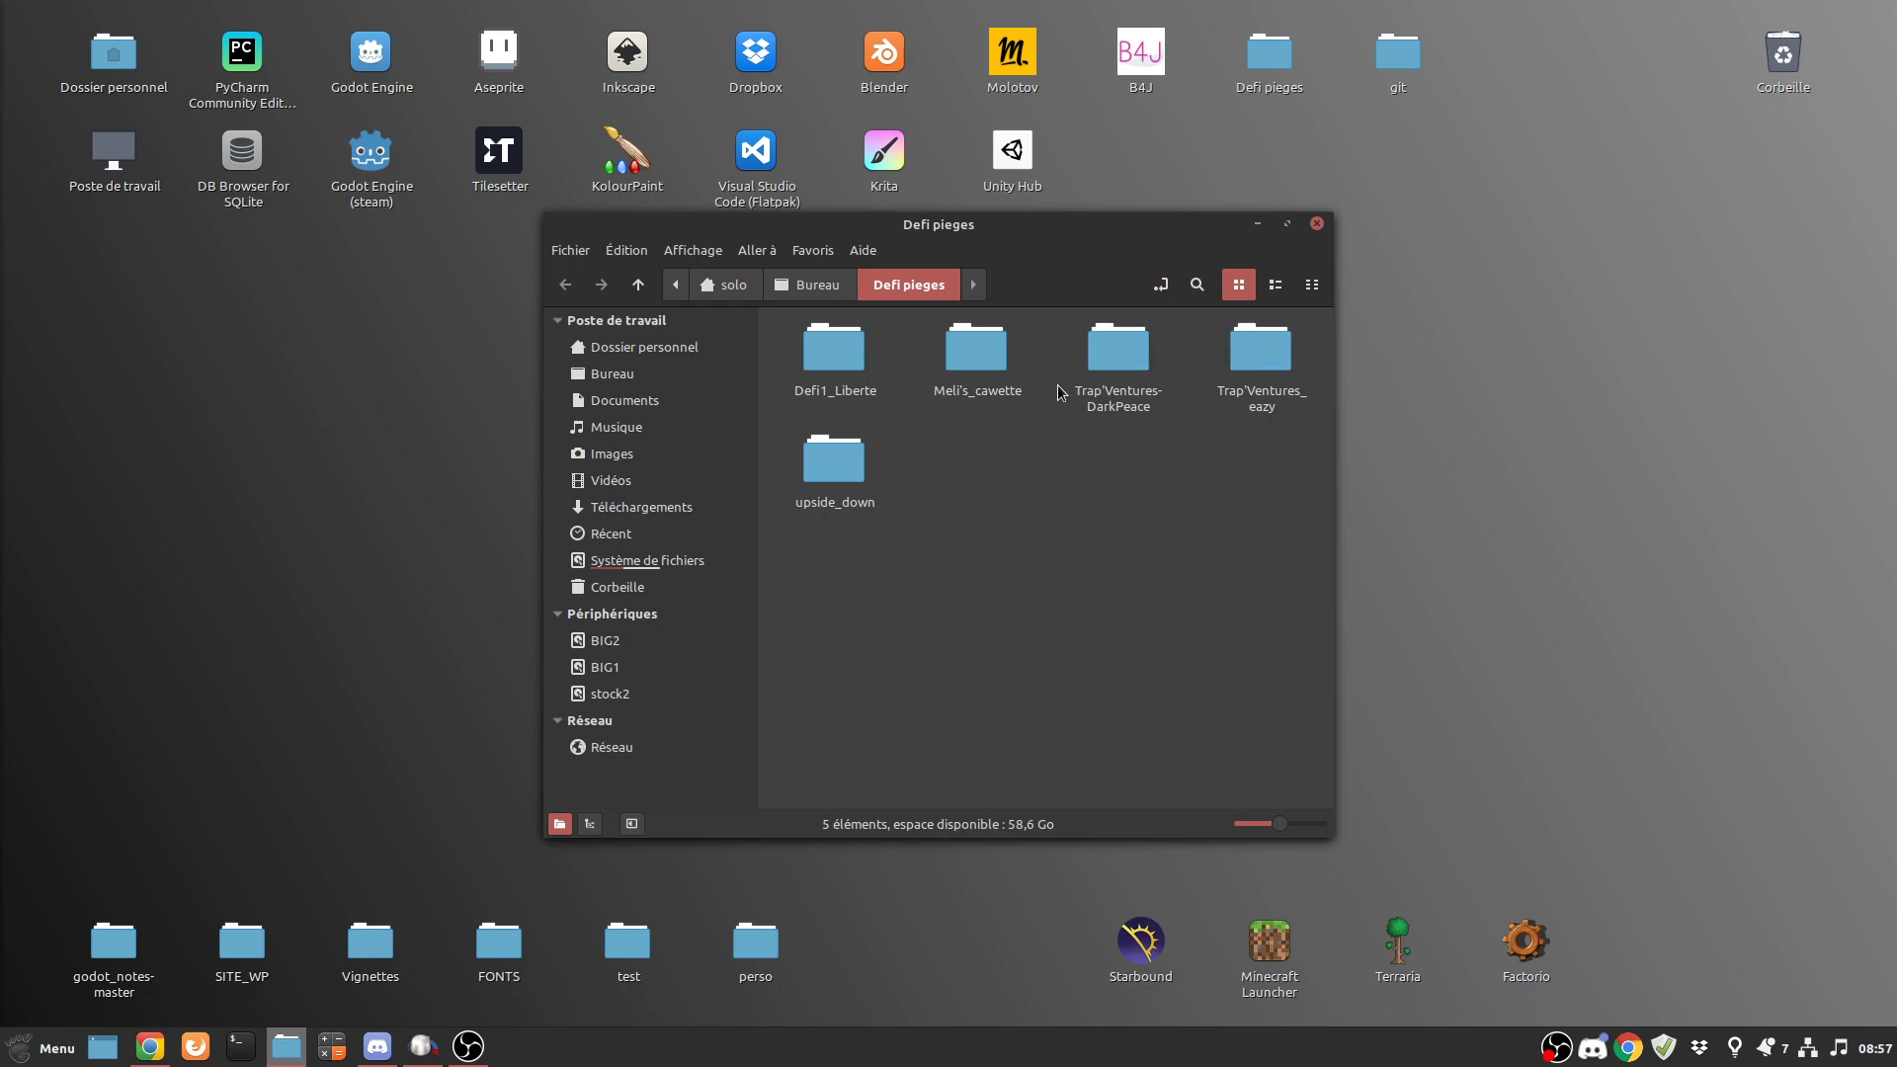
{"action": "double_click", "coordinate": [830, 366]}
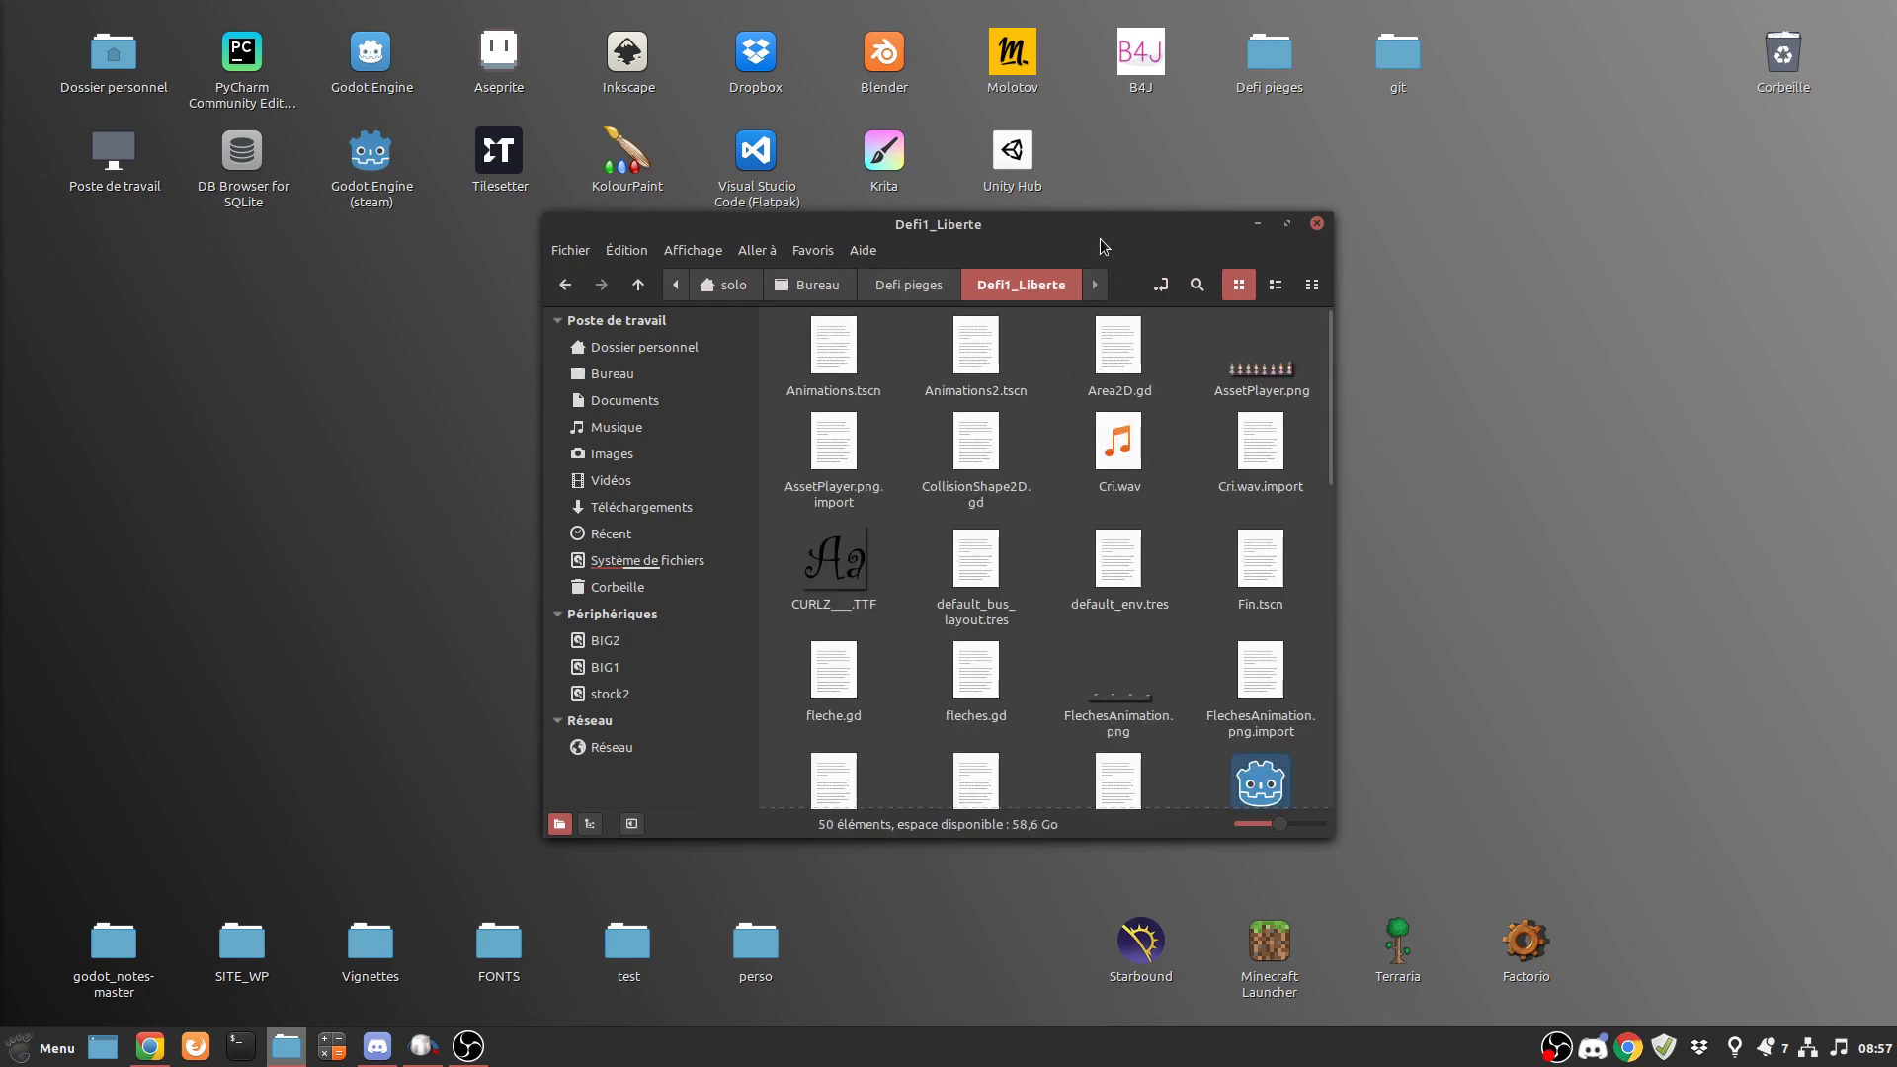
{"action": "left_click_drag", "start_coordinate": [1092, 227], "coordinate": [1089, 173]}
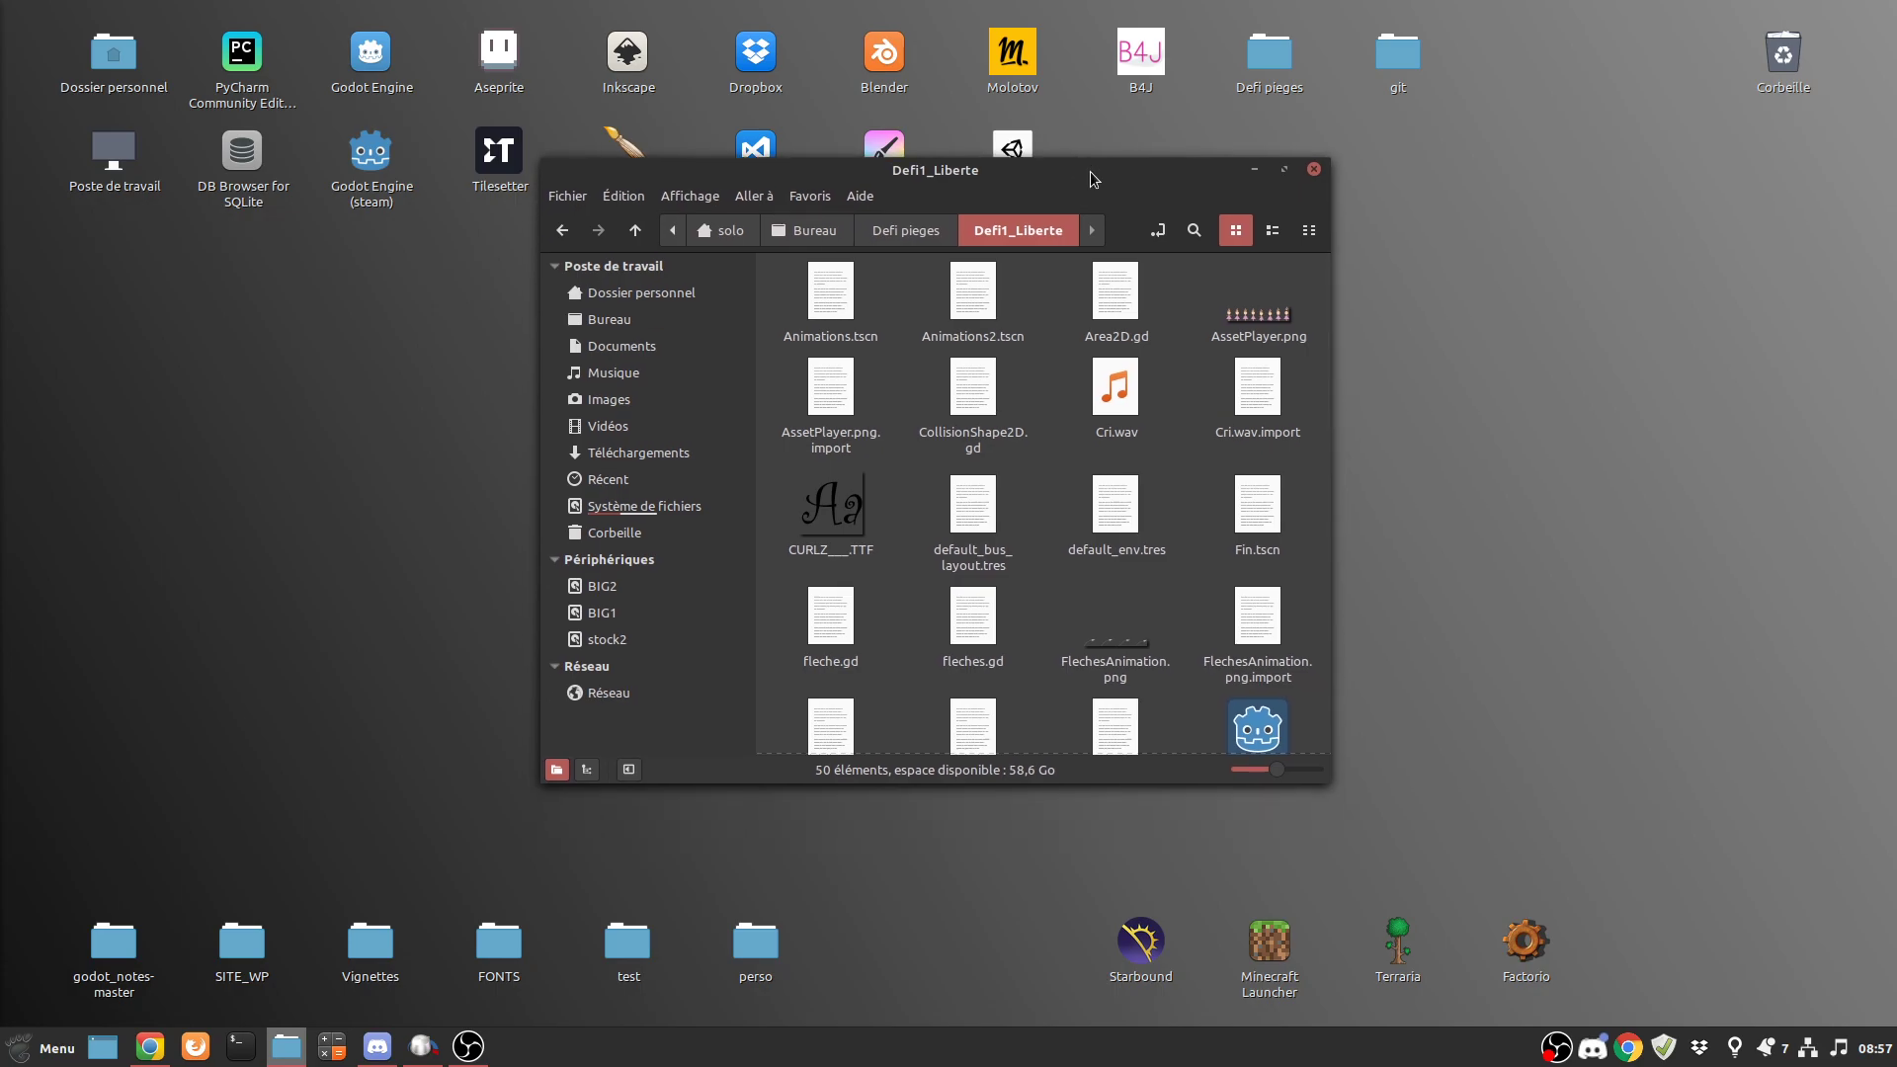
{"action": "scroll", "coordinate": [1156, 491], "scroll_direction": "down", "scroll_amount": 5}
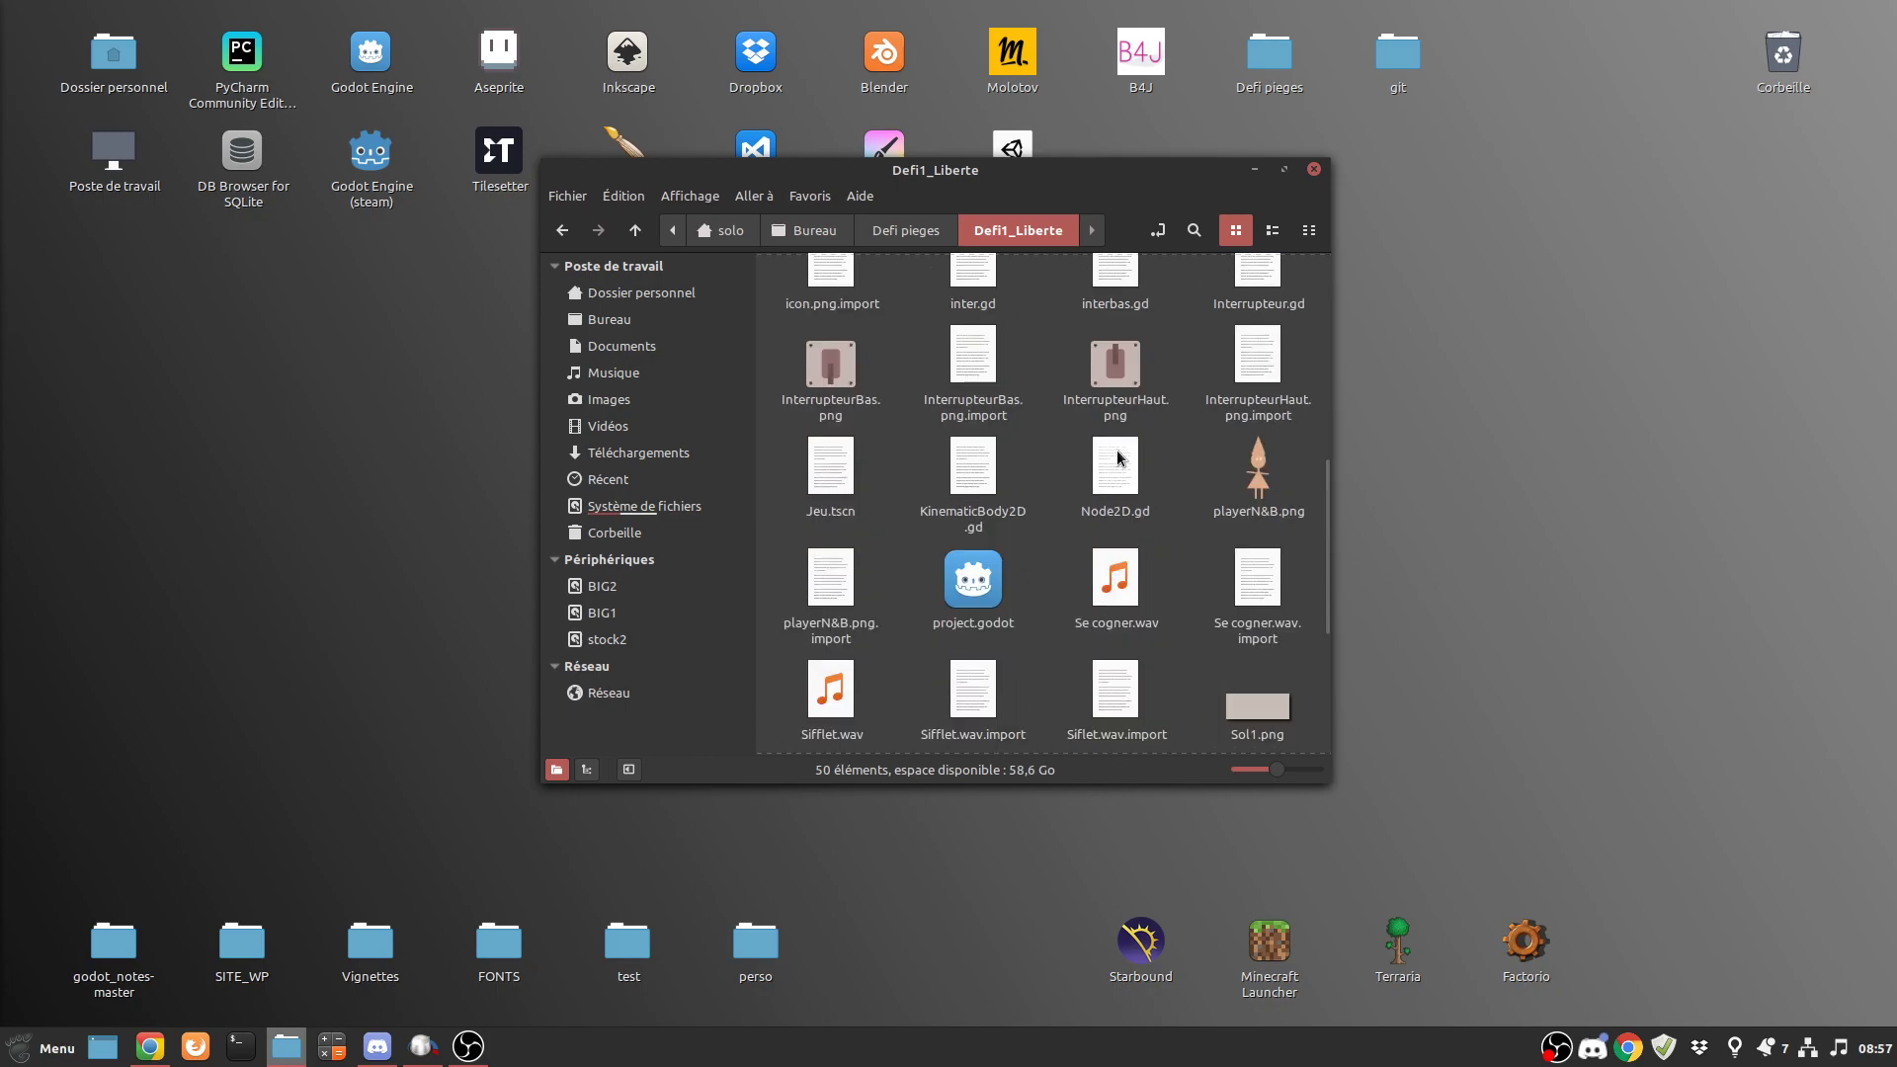
- Open project.godot in Godot, run the game, and flip the light and Couleurs switches
{"action": "left_click", "coordinate": [973, 580]}
{"action": "key", "text": "Return"}
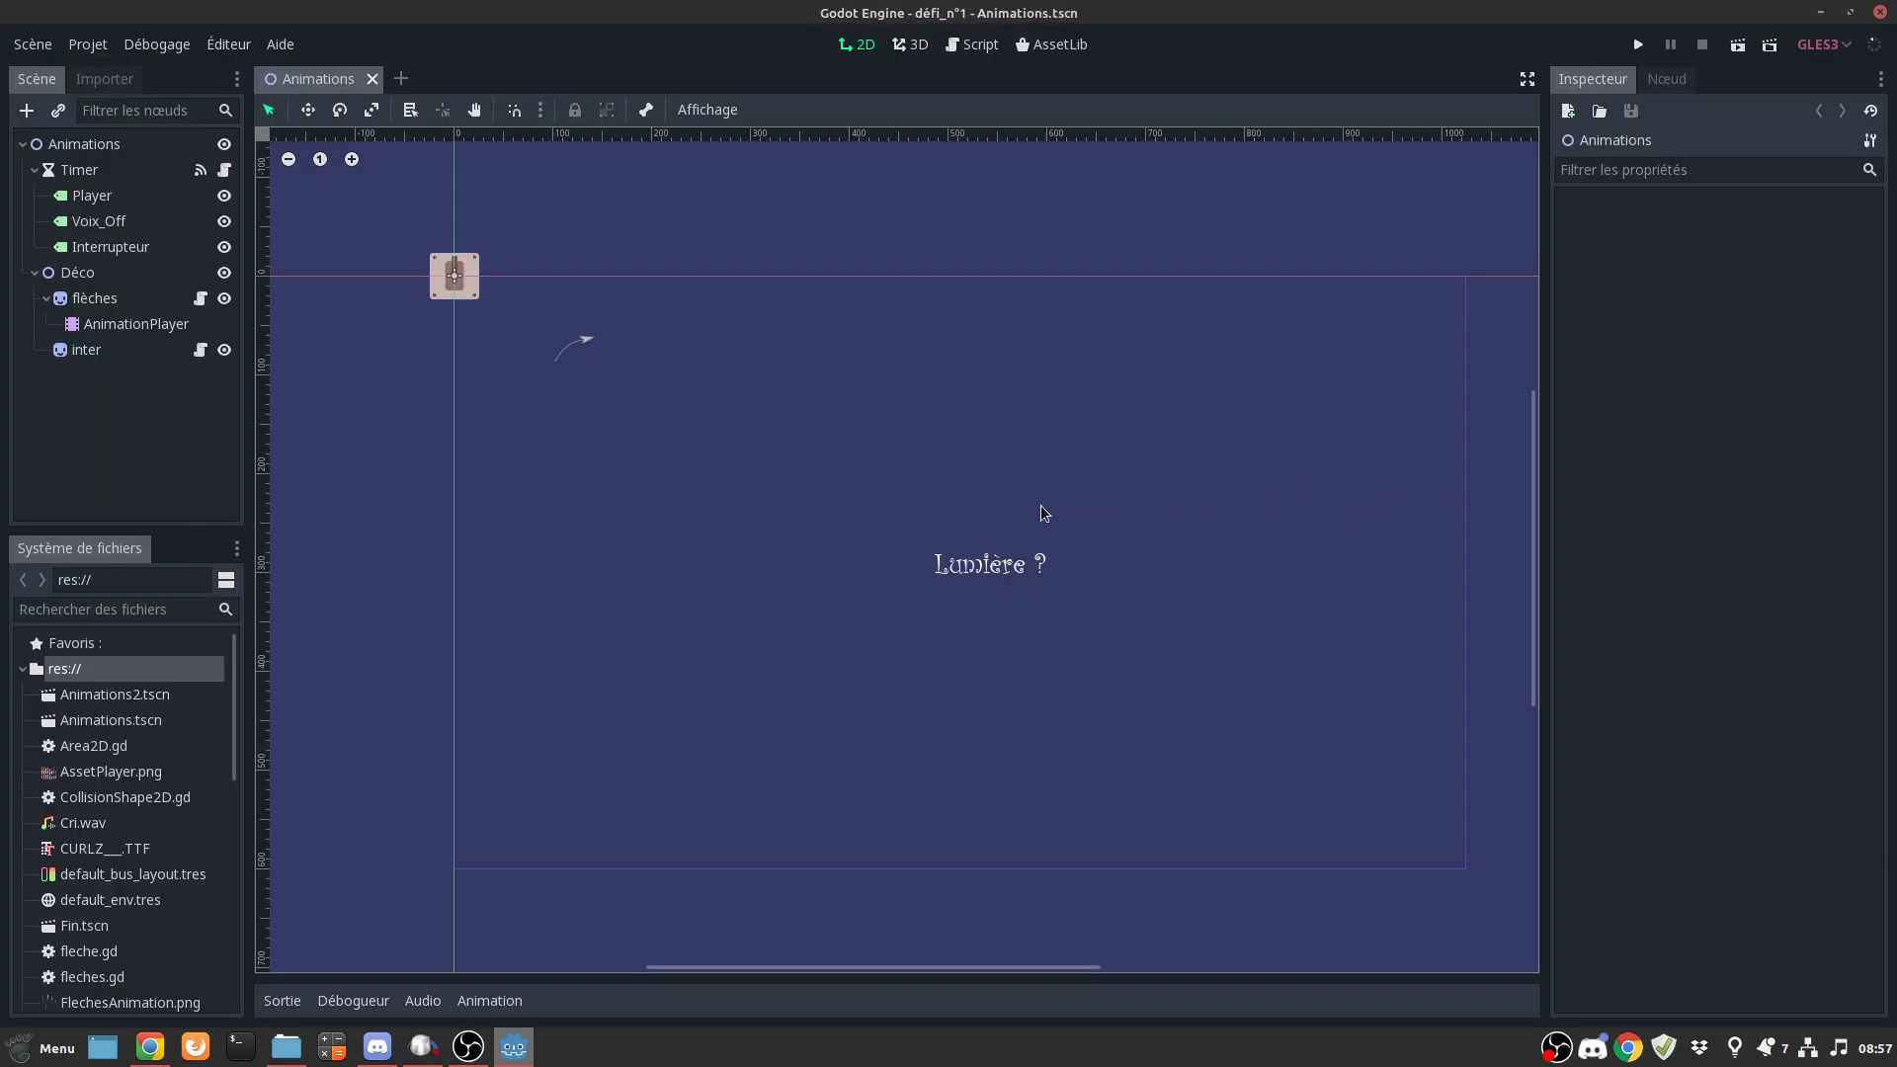
{"action": "left_click", "coordinate": [1638, 45]}
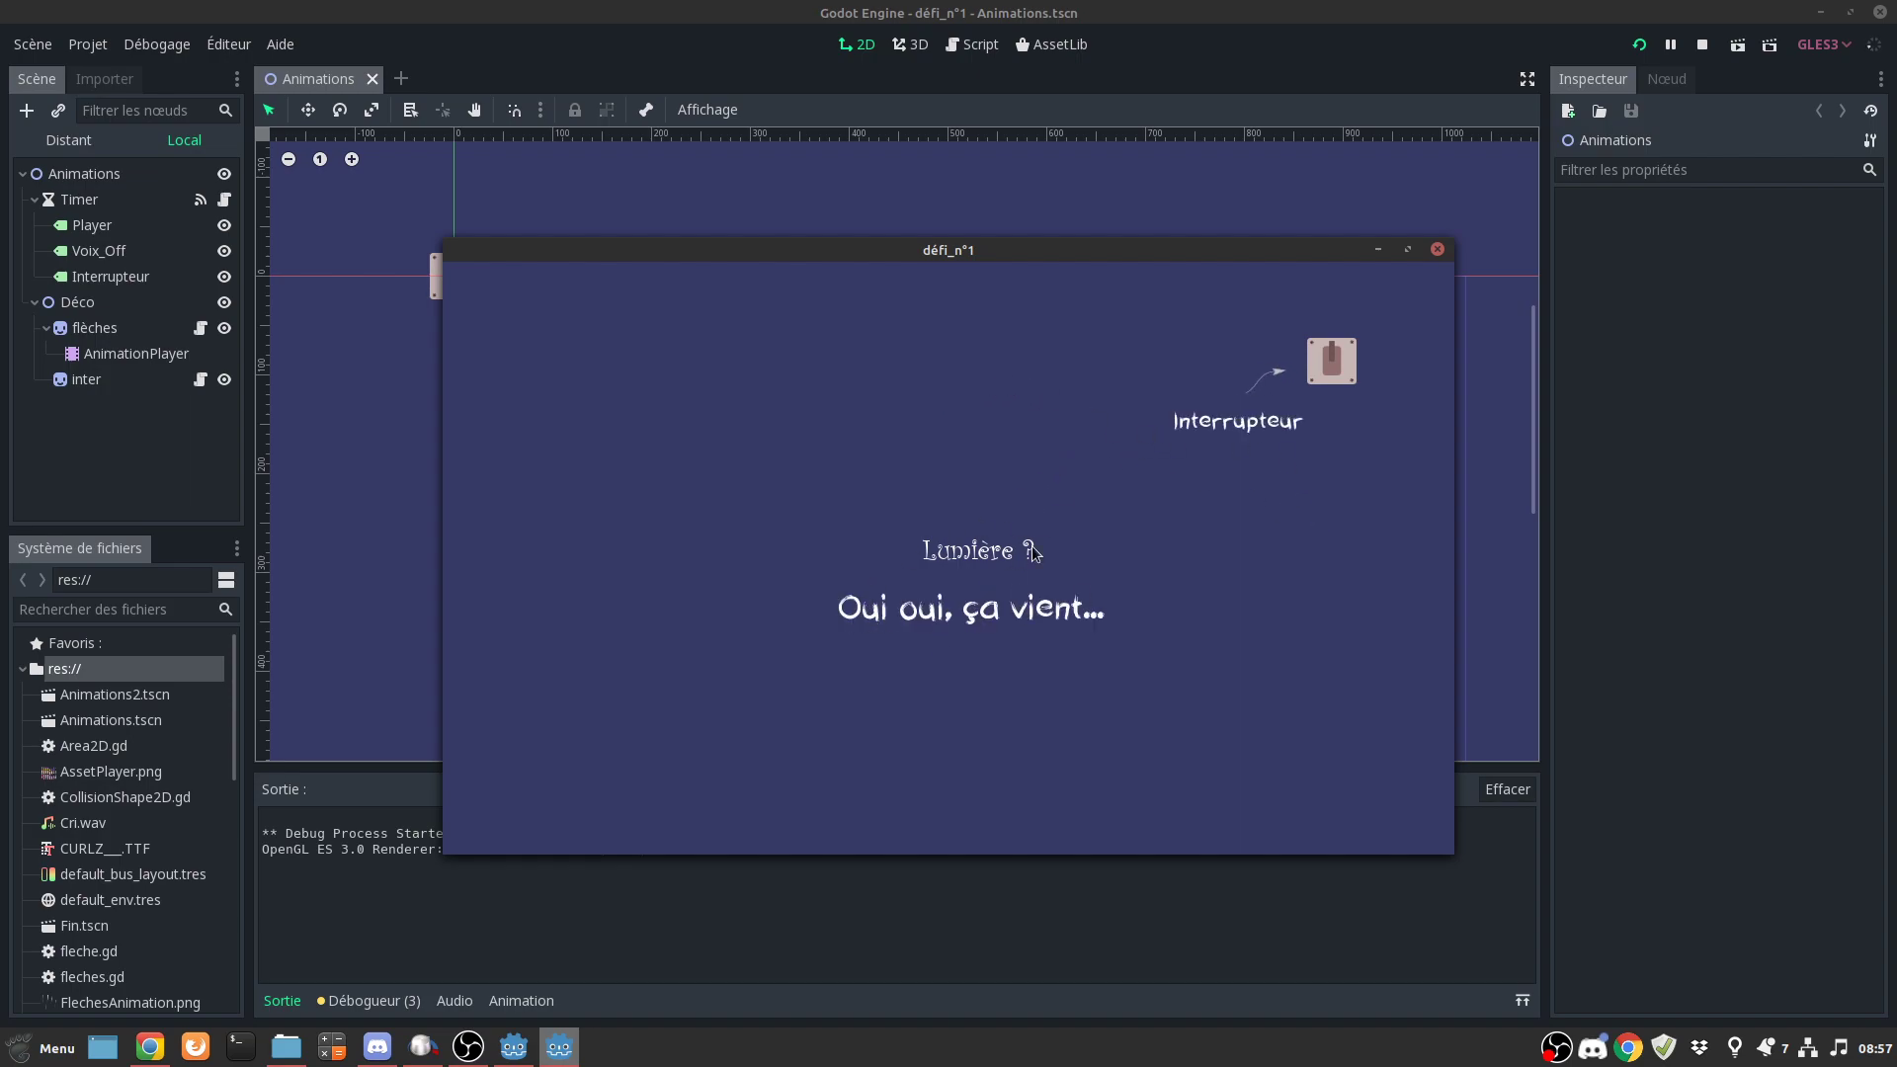
{"action": "left_click", "coordinate": [1342, 377]}
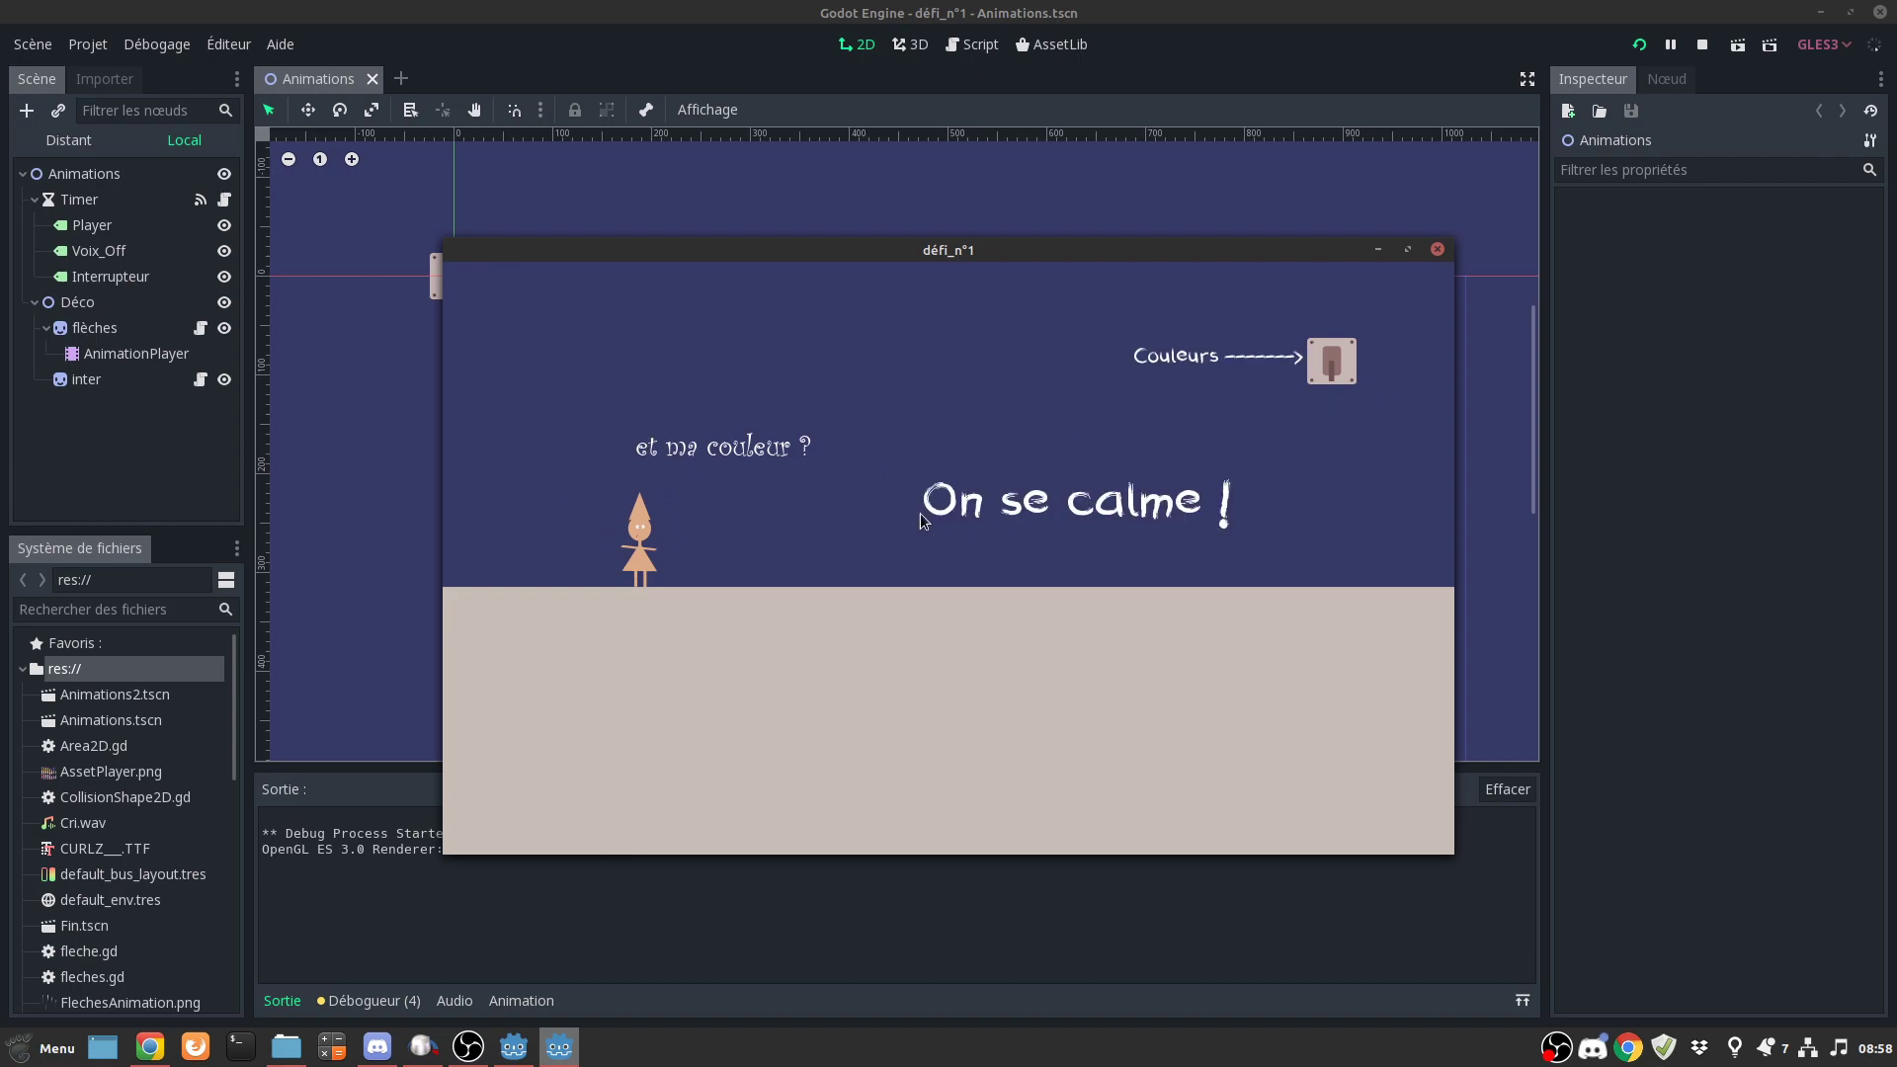
{"action": "left_click", "coordinate": [1342, 371]}
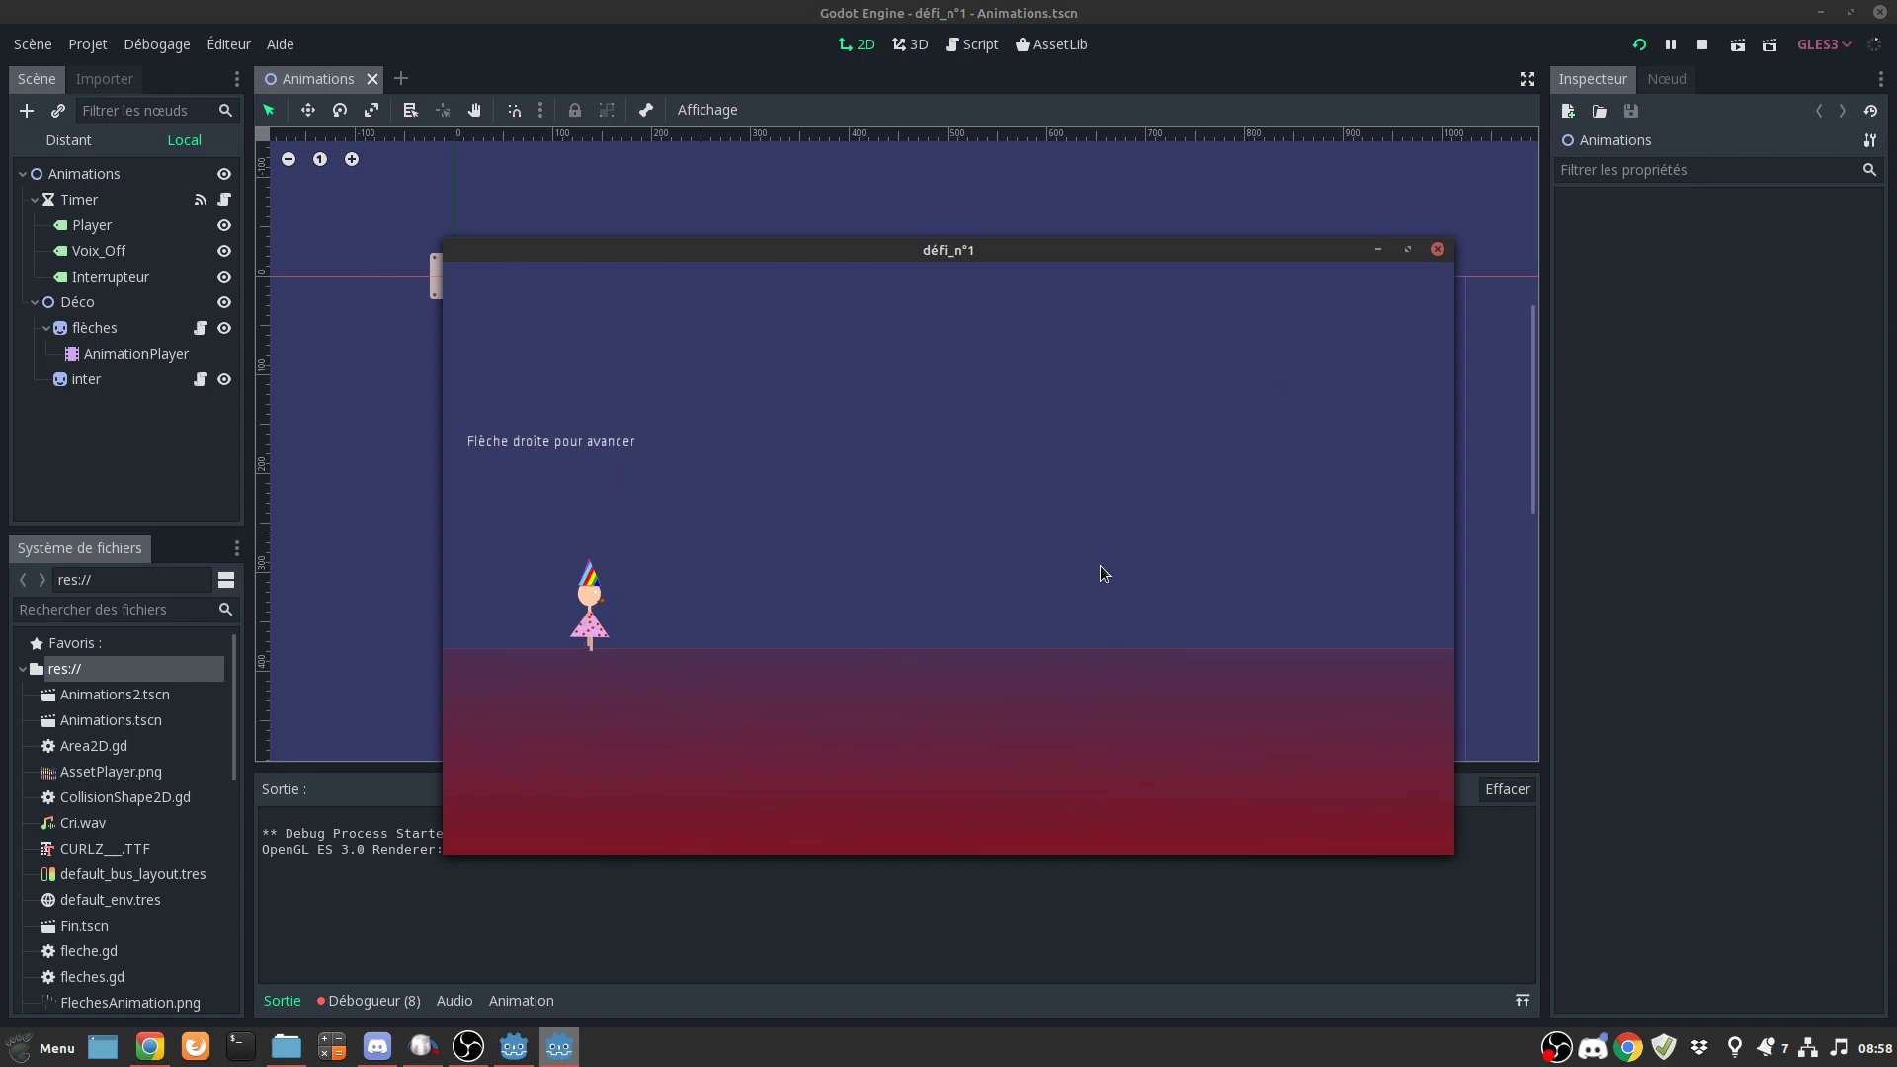
- Walk the character right into the floor gap and restart after Game Over
{"action": "key", "text": "Right"}
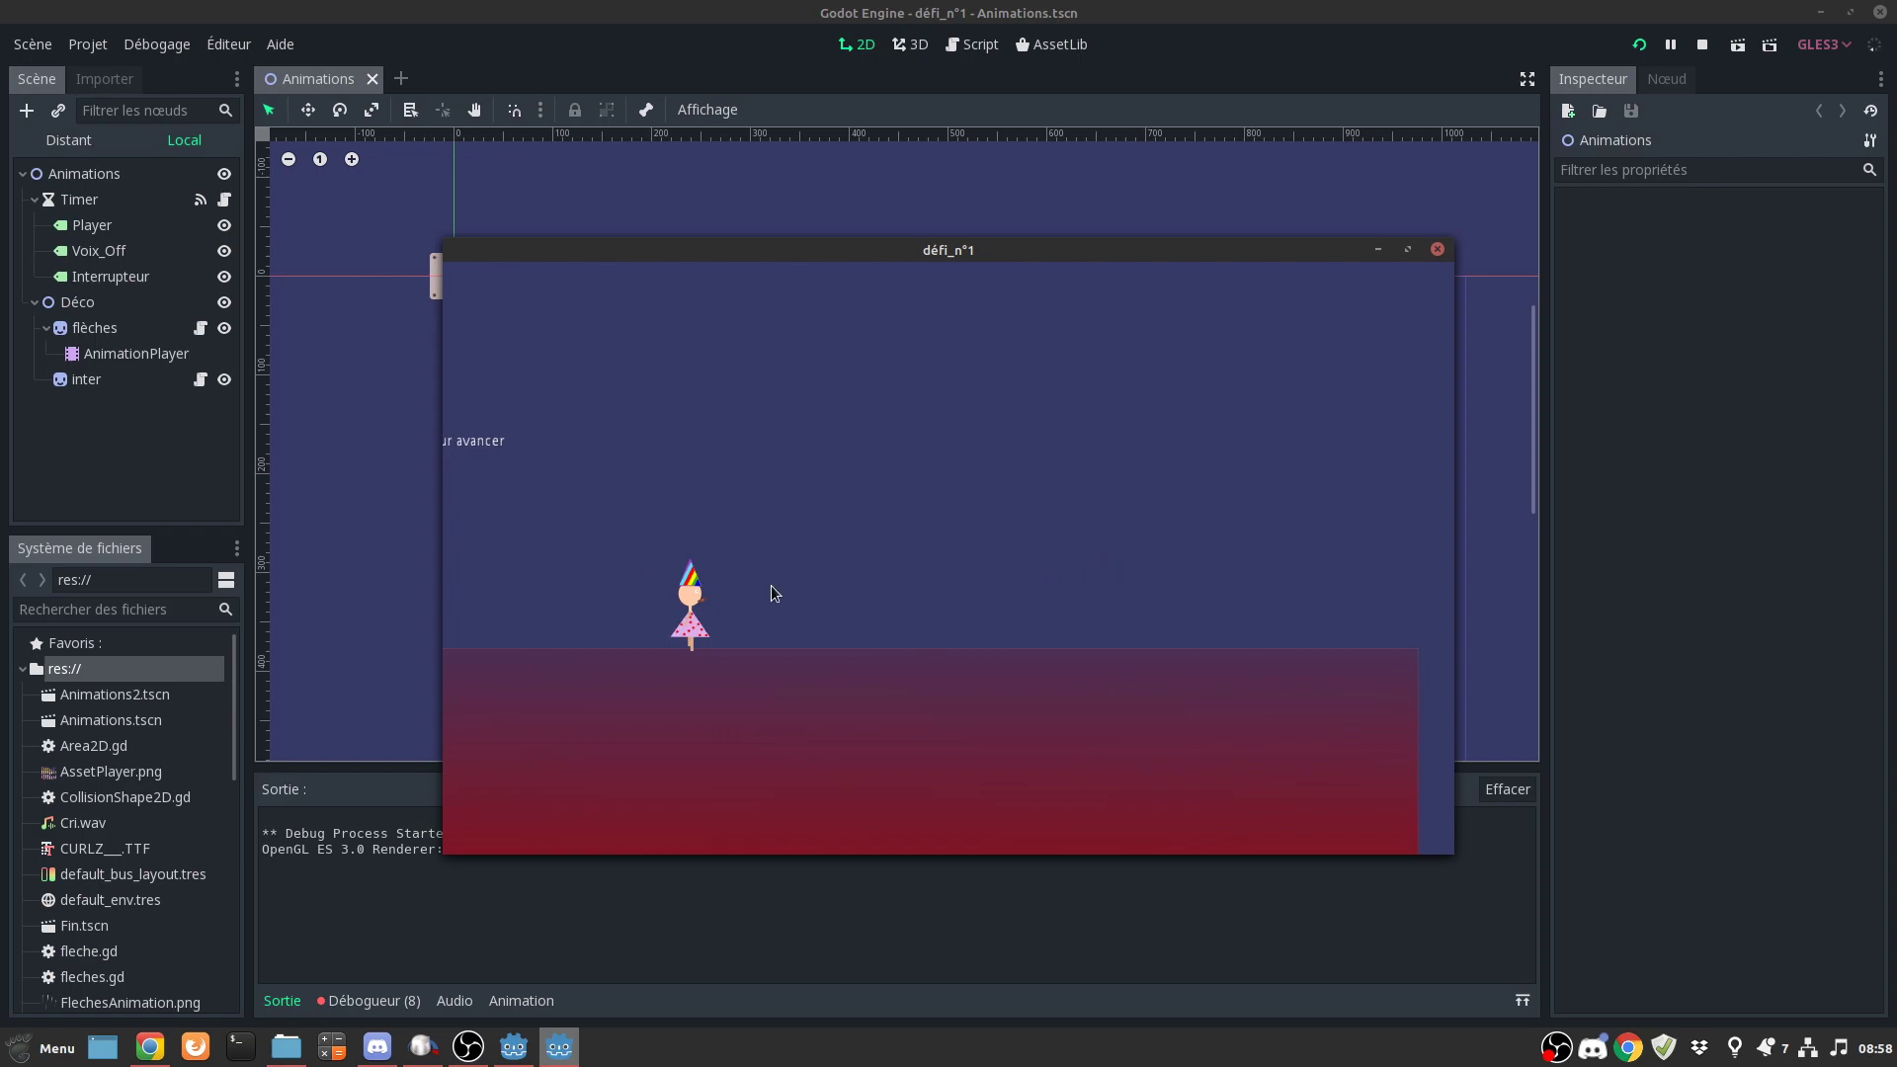
{"action": "key", "text": "Right"}
{"action": "key", "text": "Right"}
{"action": "key", "text": "Right"}
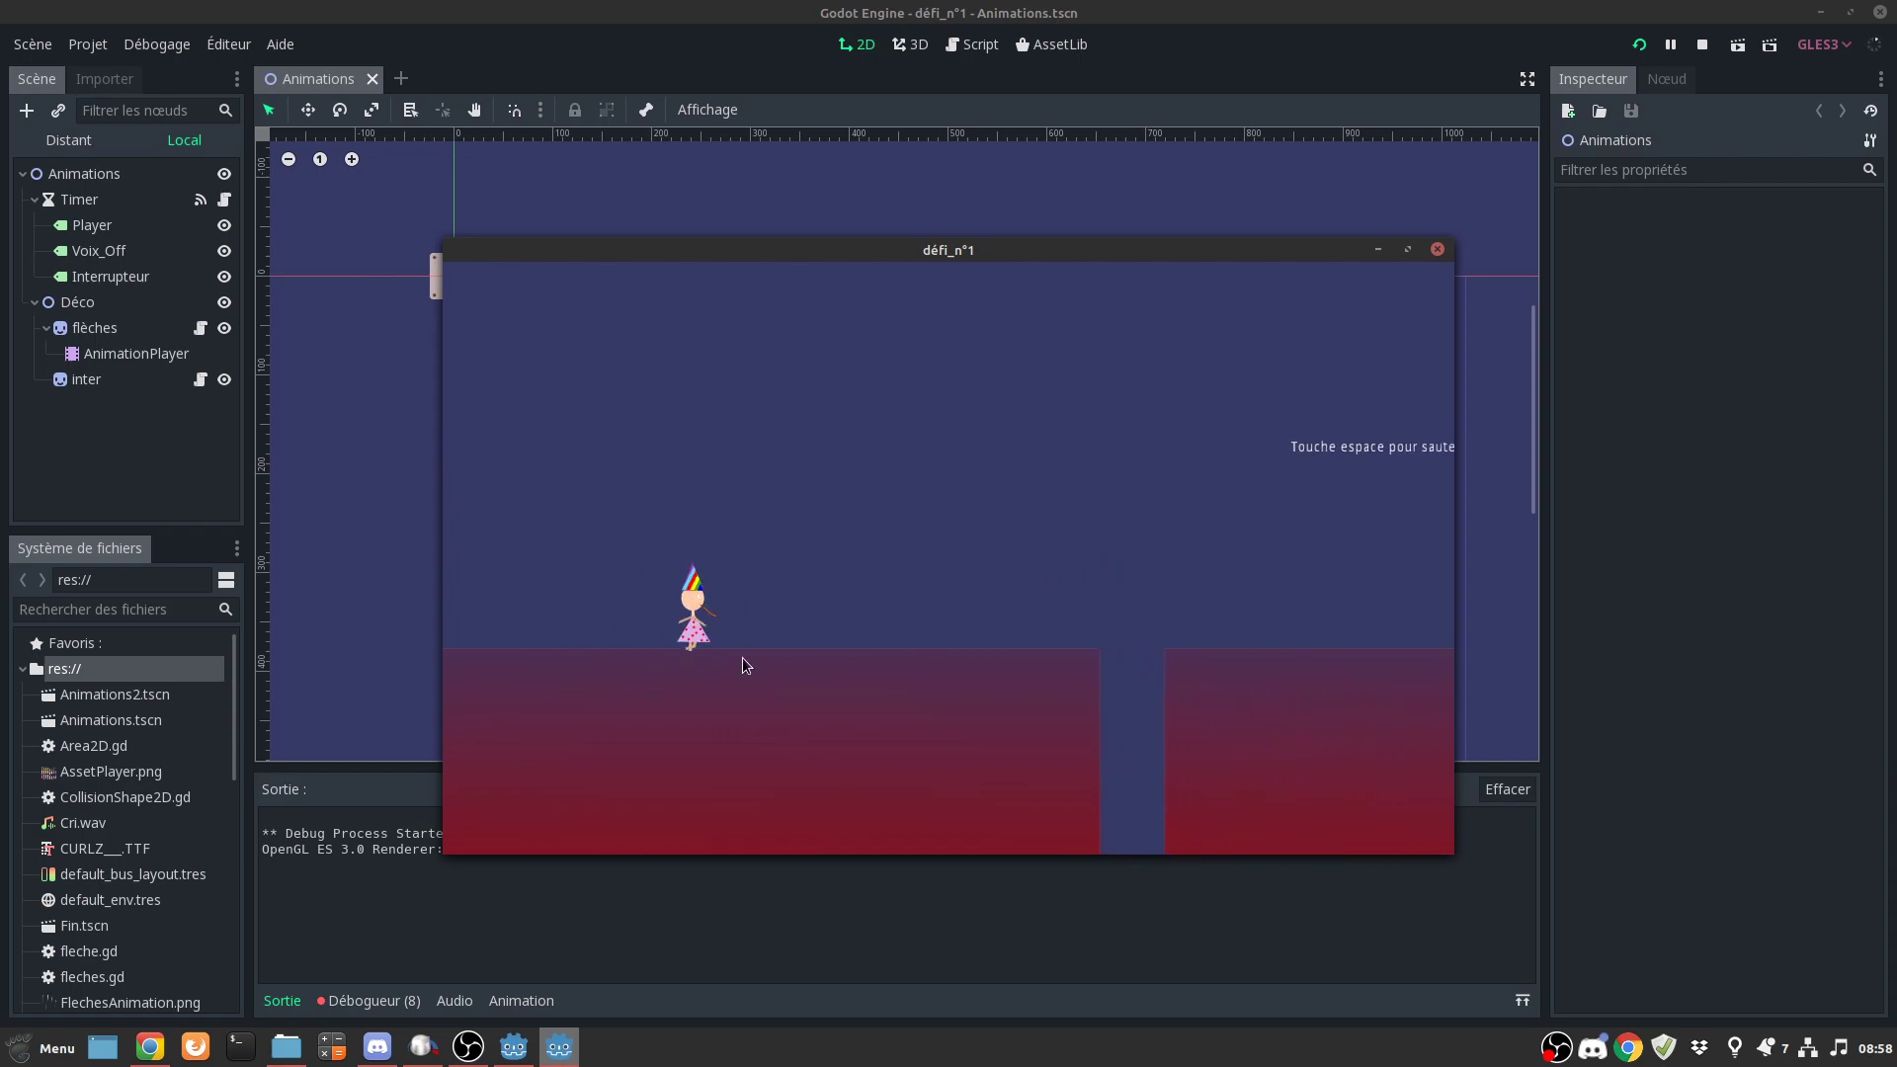
{"action": "key", "text": "Right"}
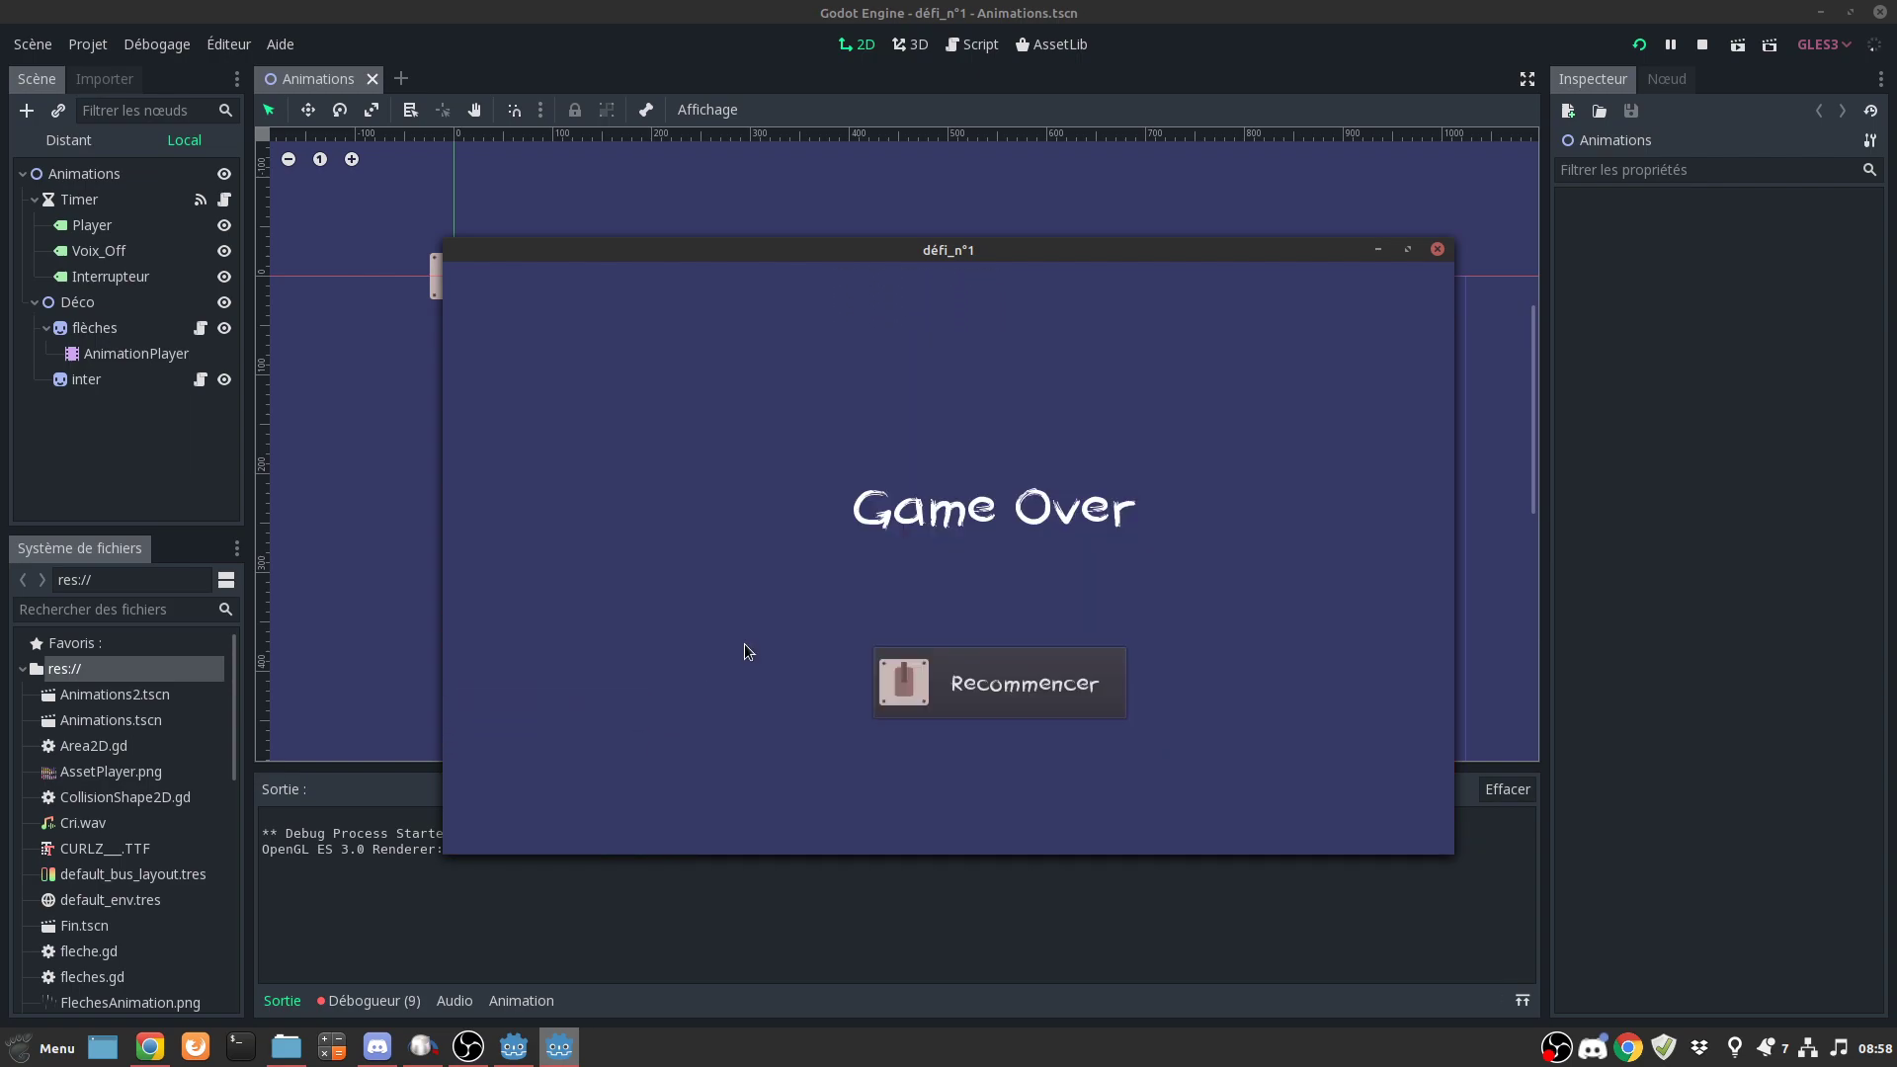
{"action": "left_click", "coordinate": [988, 691]}
- Jump across every floor gap to reach 'Bravo ! vous avez gagné !', then close the game
{"action": "key", "text": "Right"}
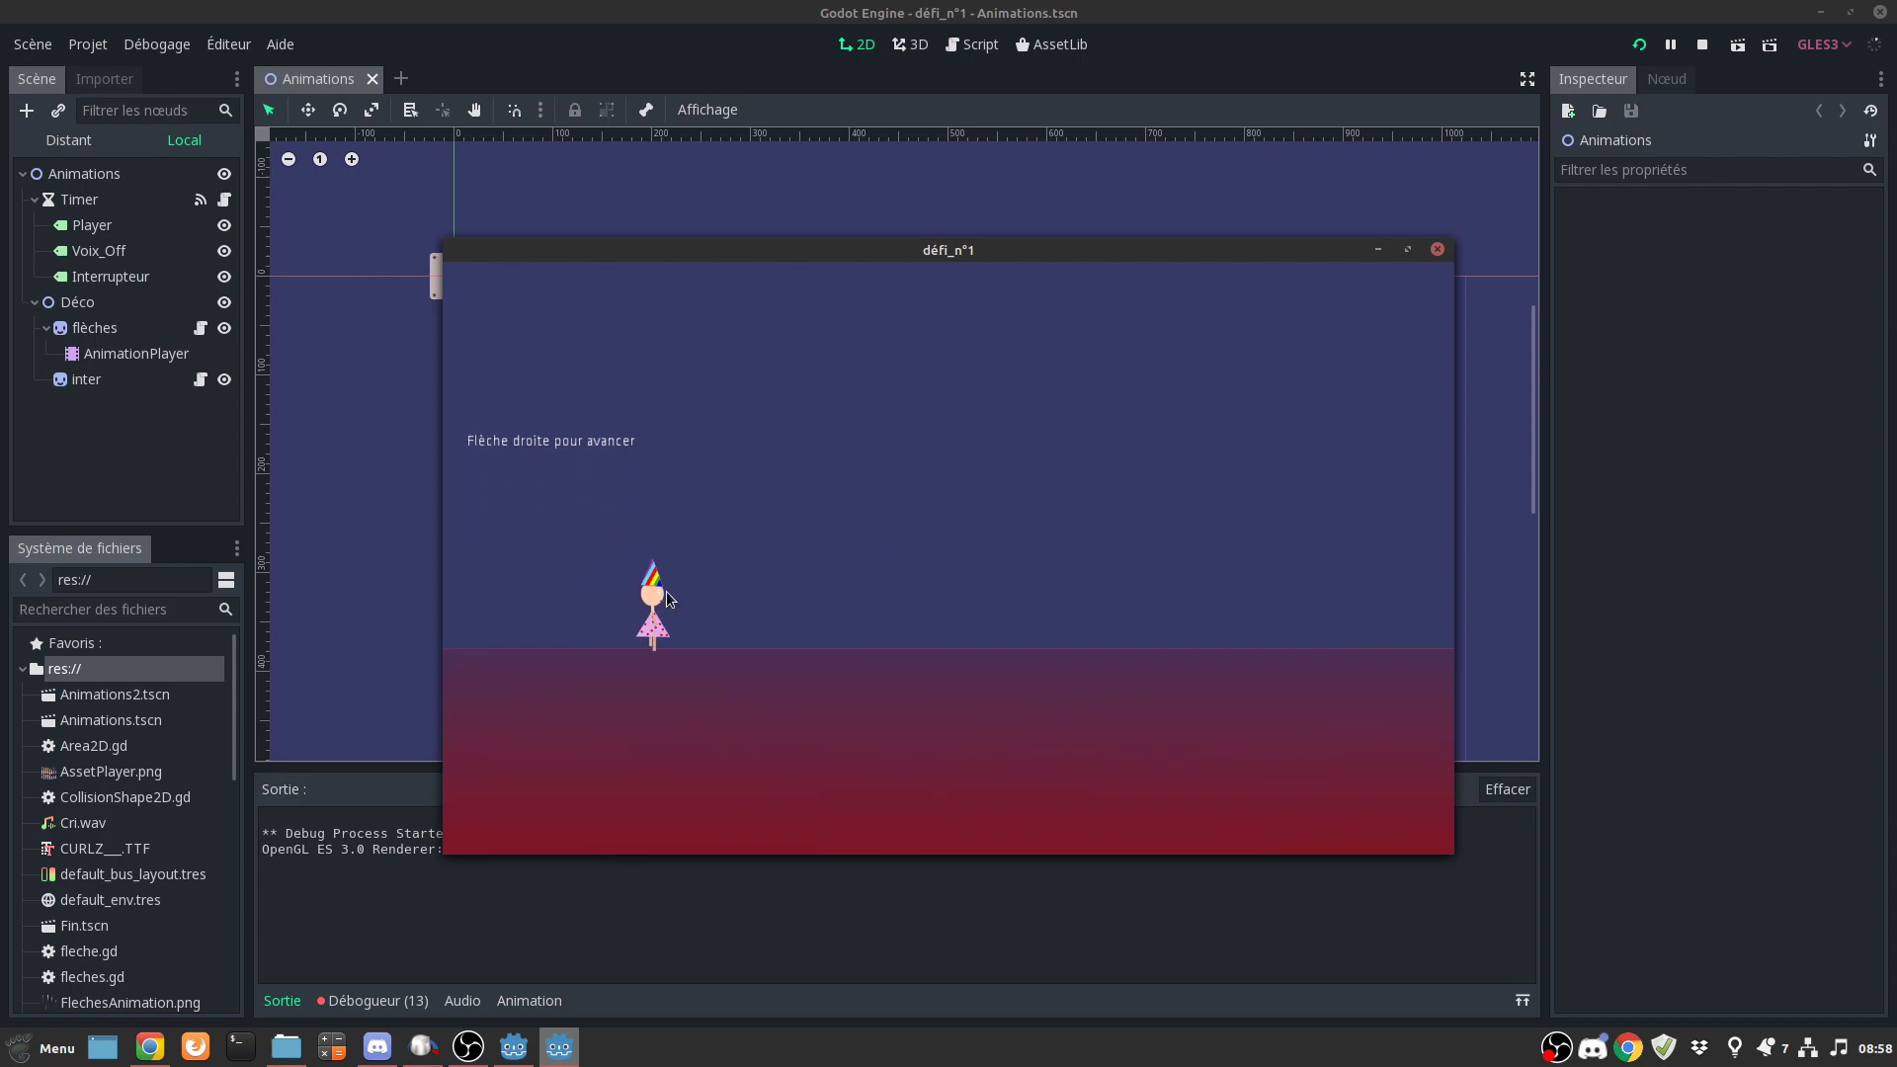
{"action": "key", "text": "space"}
{"action": "key", "text": "Right"}
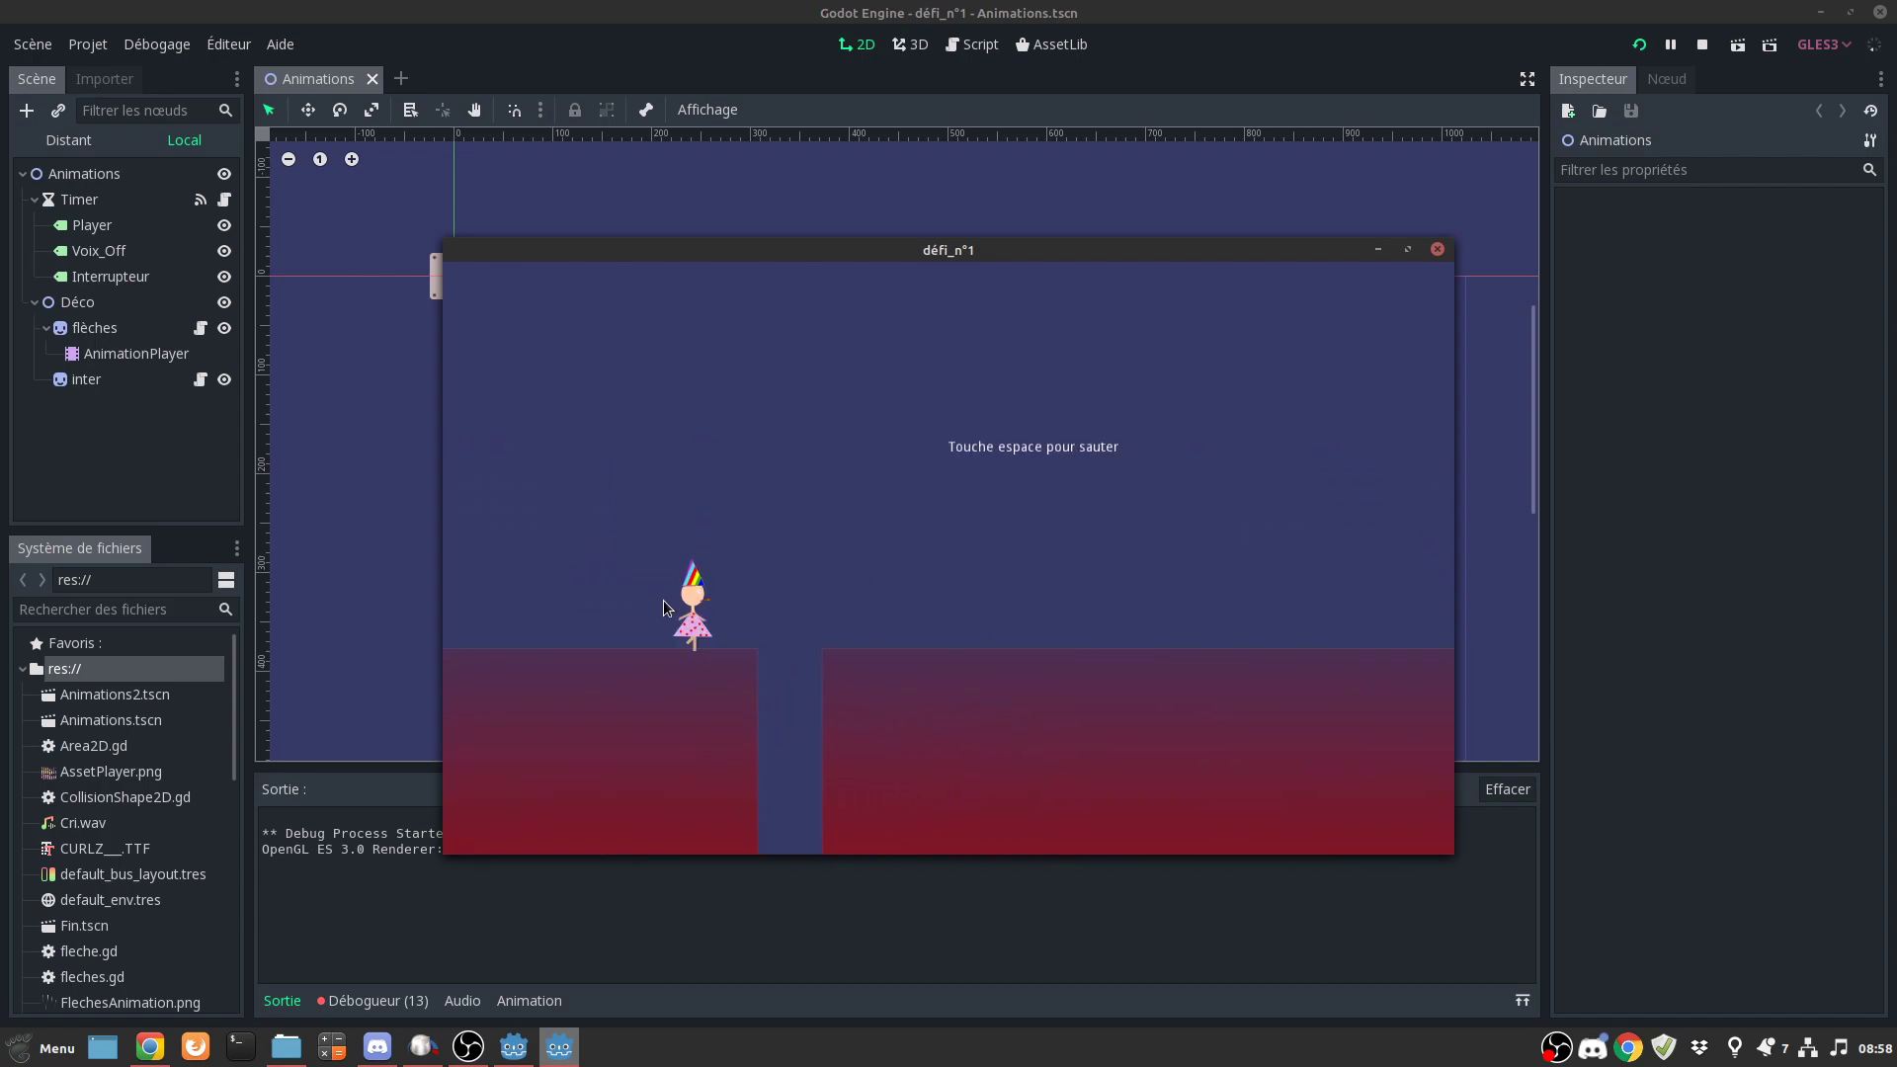
{"action": "key", "text": "space"}
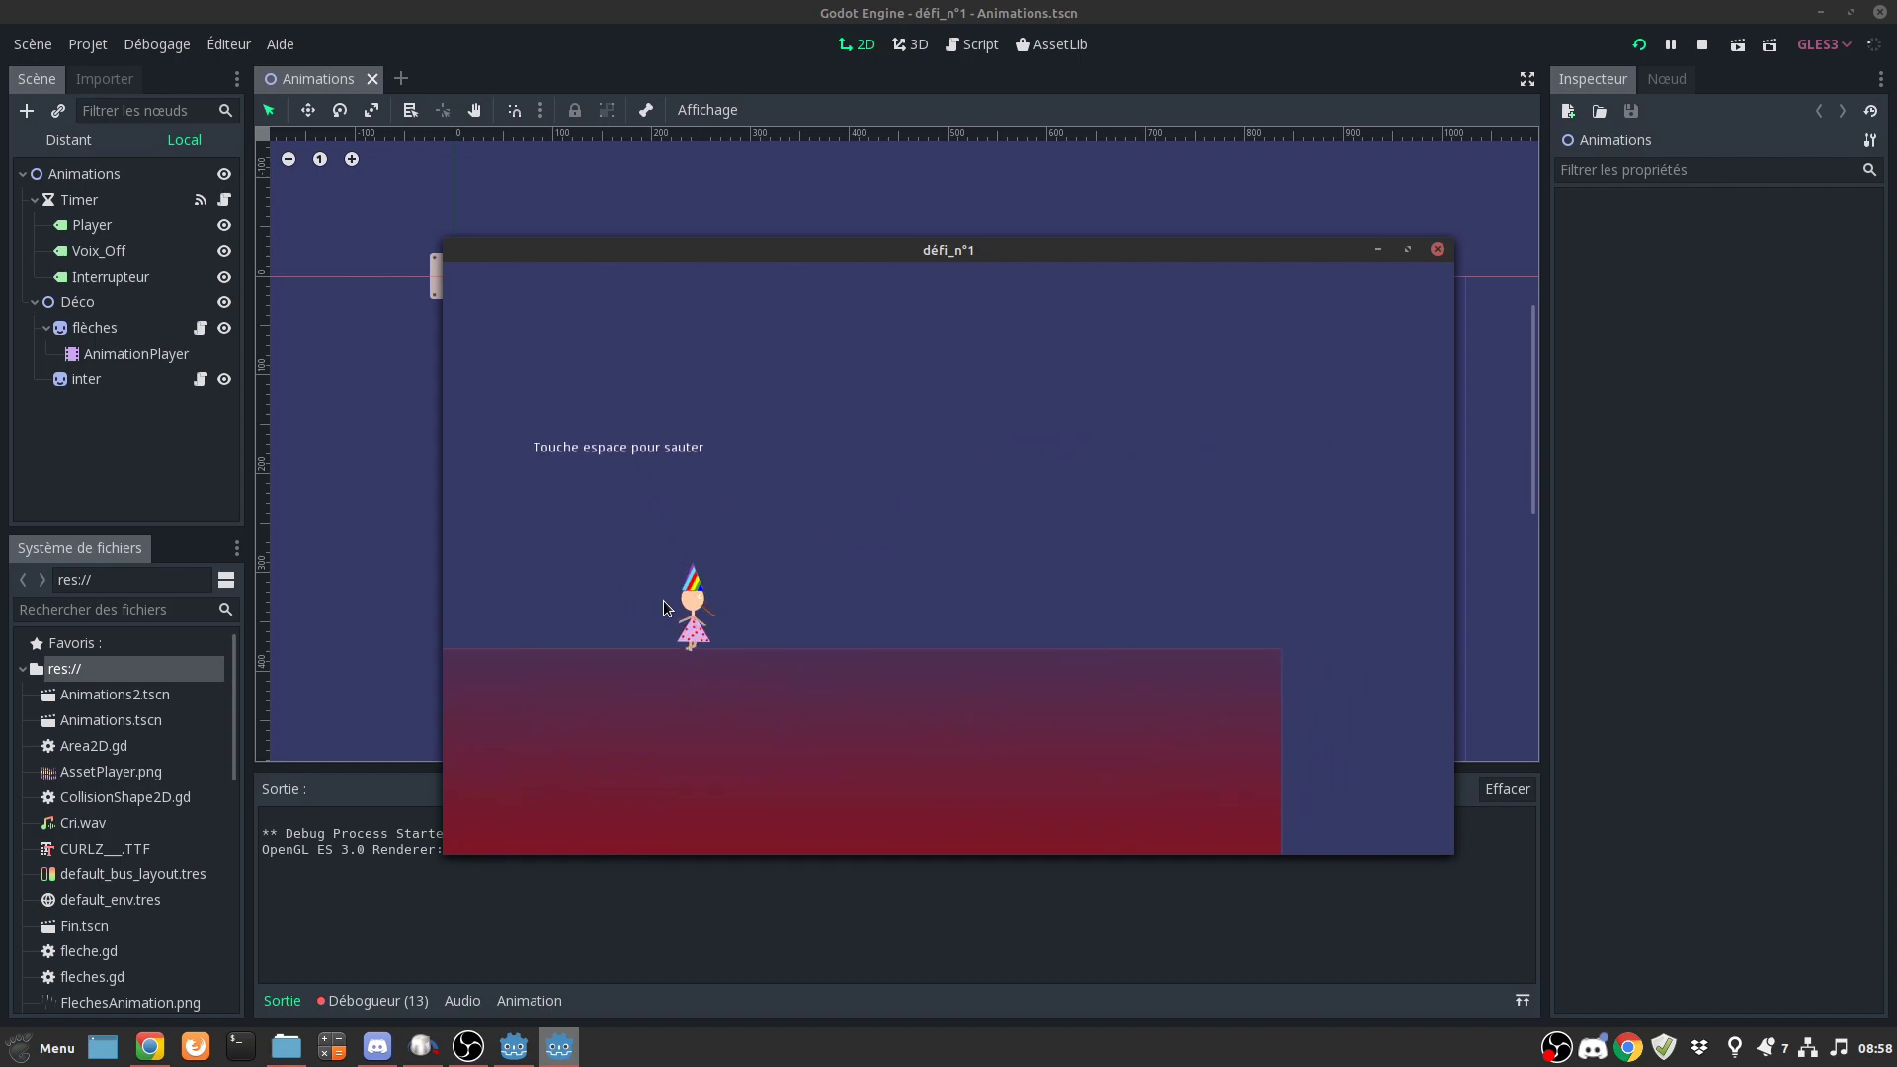
{"action": "key", "text": "space"}
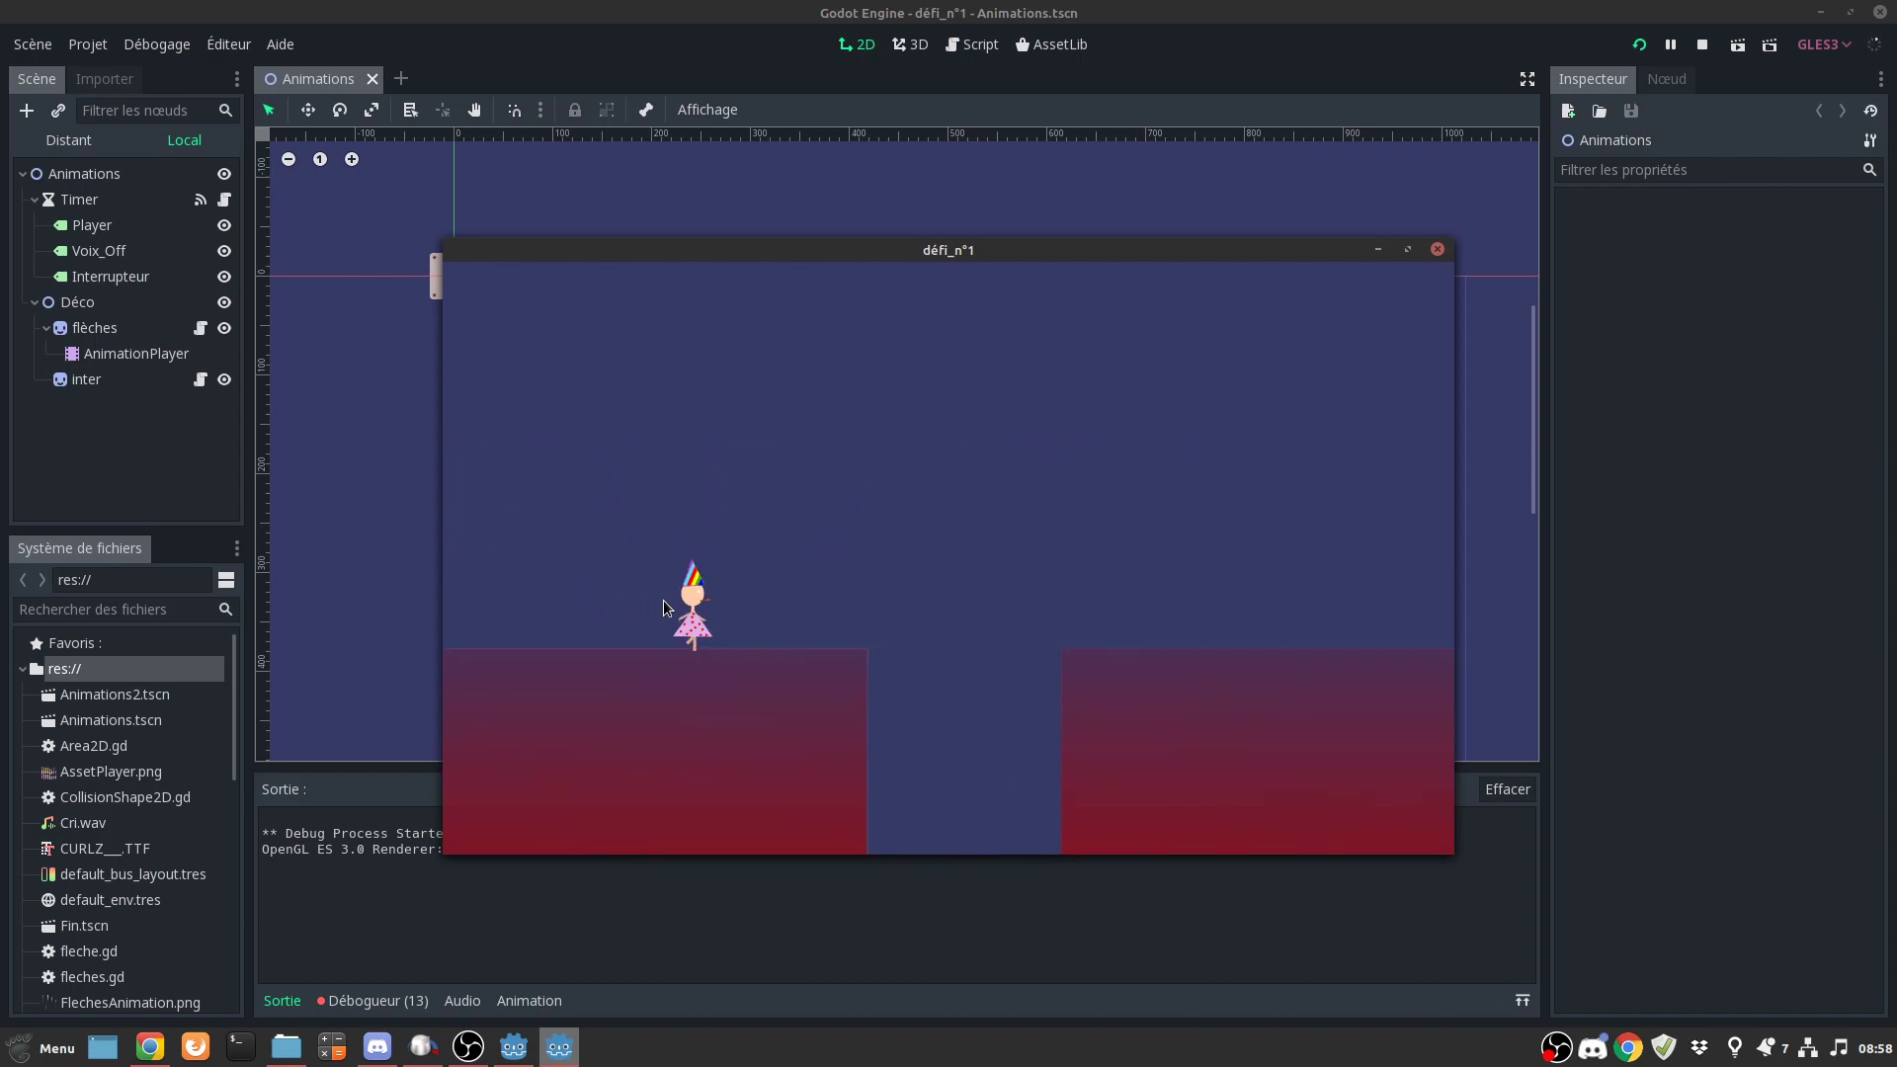
{"action": "key", "text": "space"}
{"action": "key", "text": "space"}
{"action": "key", "text": "space"}
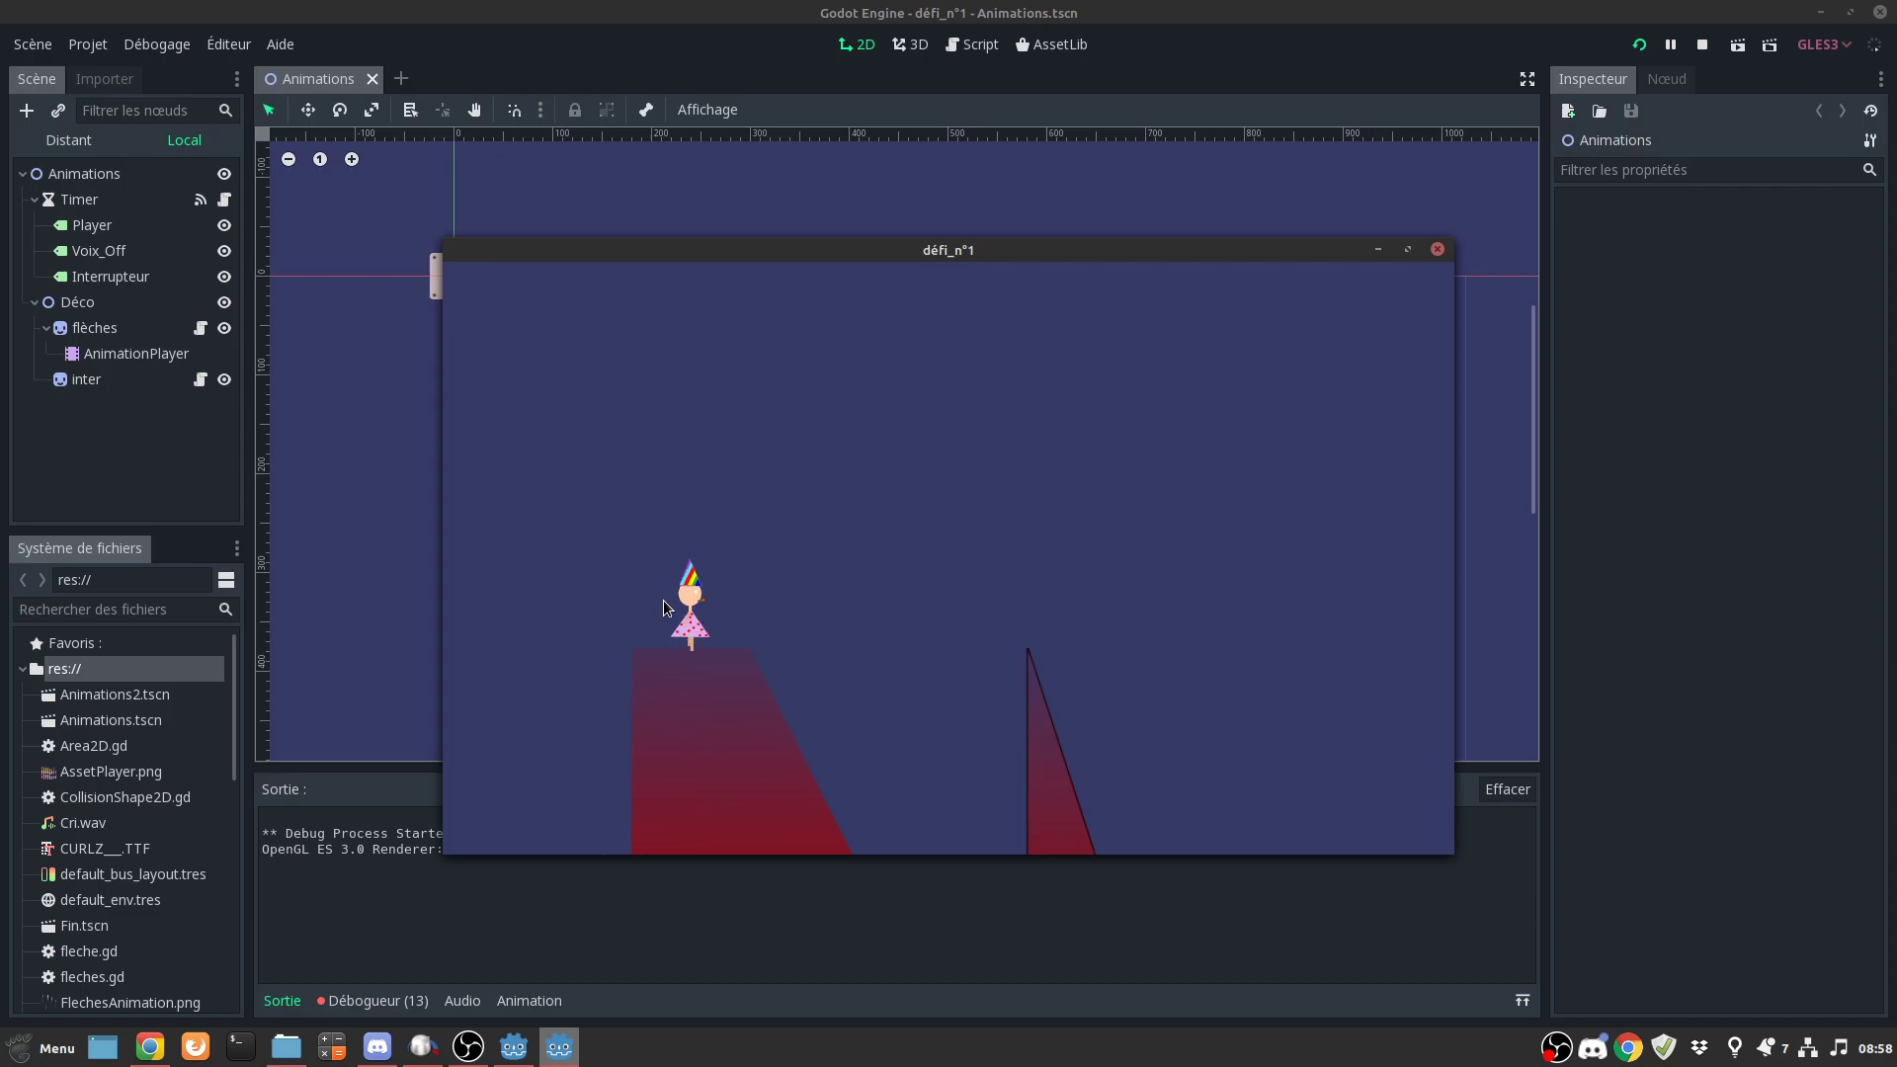
{"action": "key", "text": "space"}
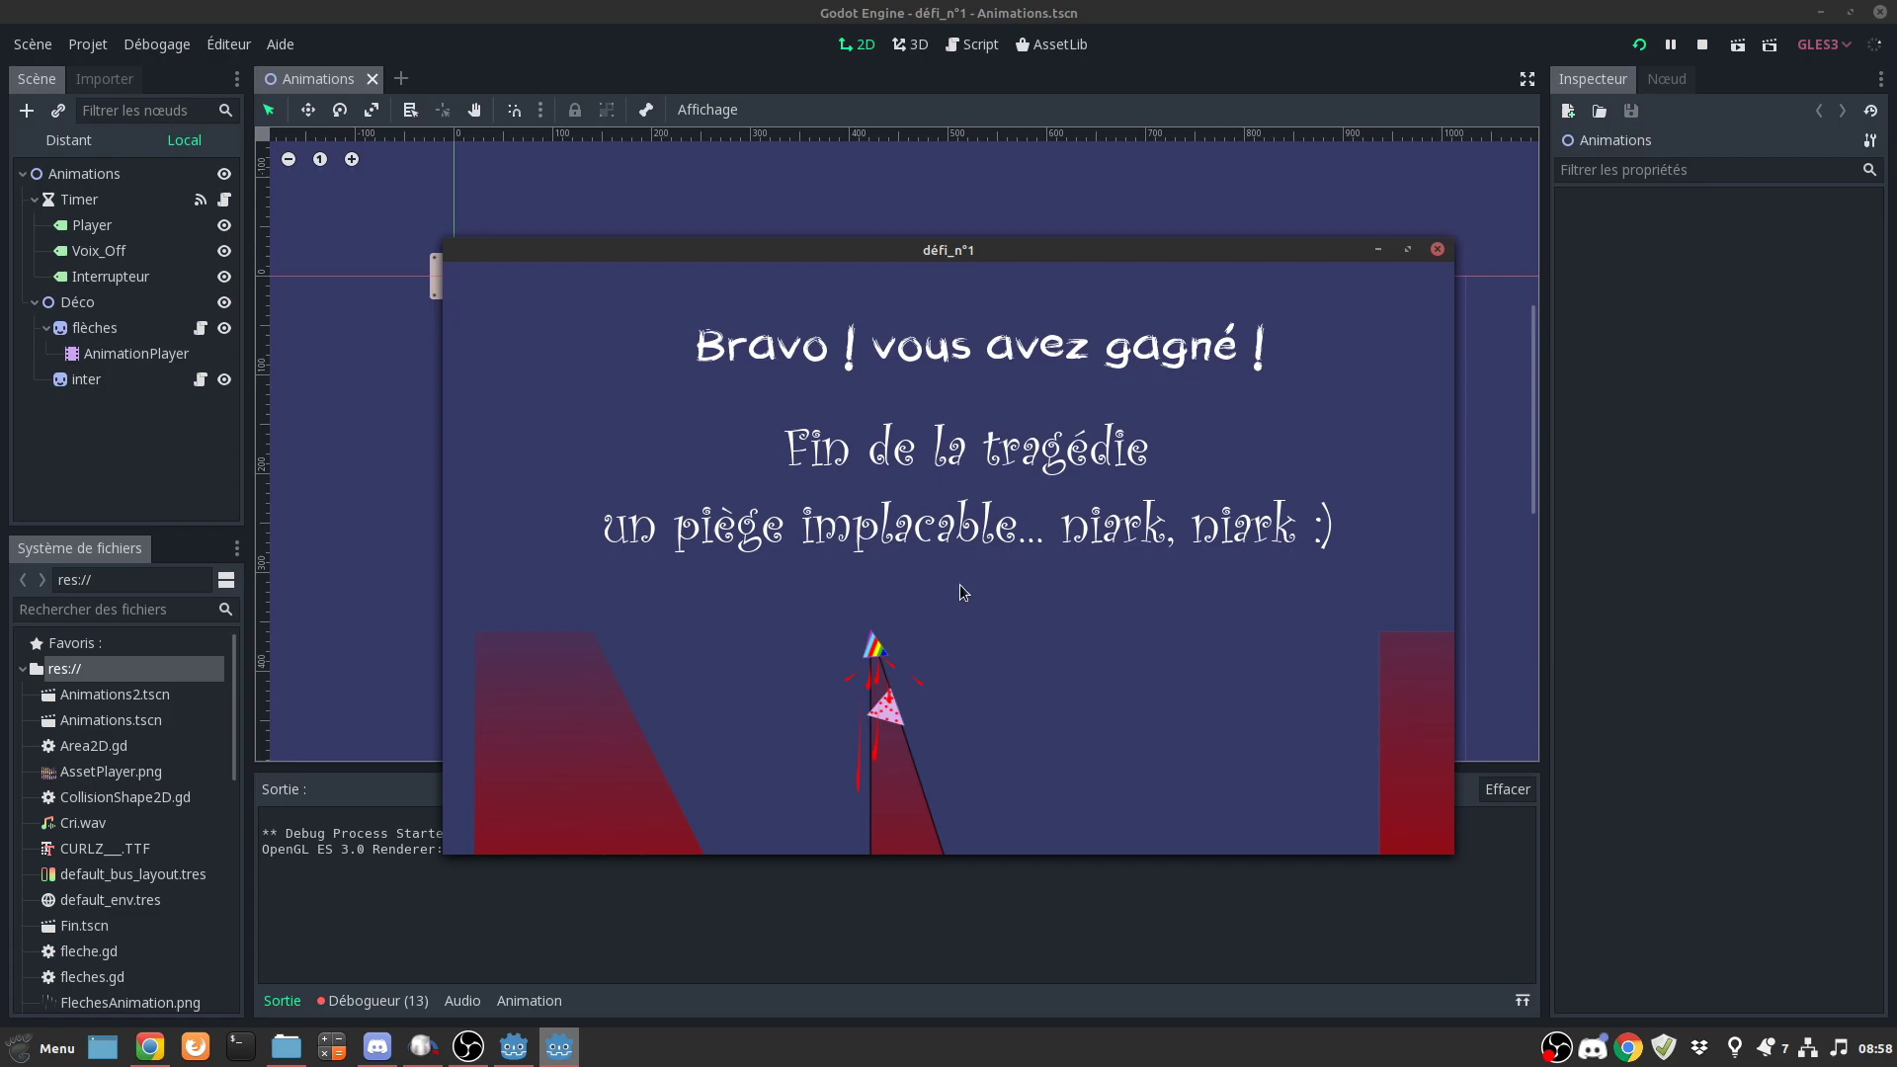
{"action": "left_click", "coordinate": [1437, 250]}
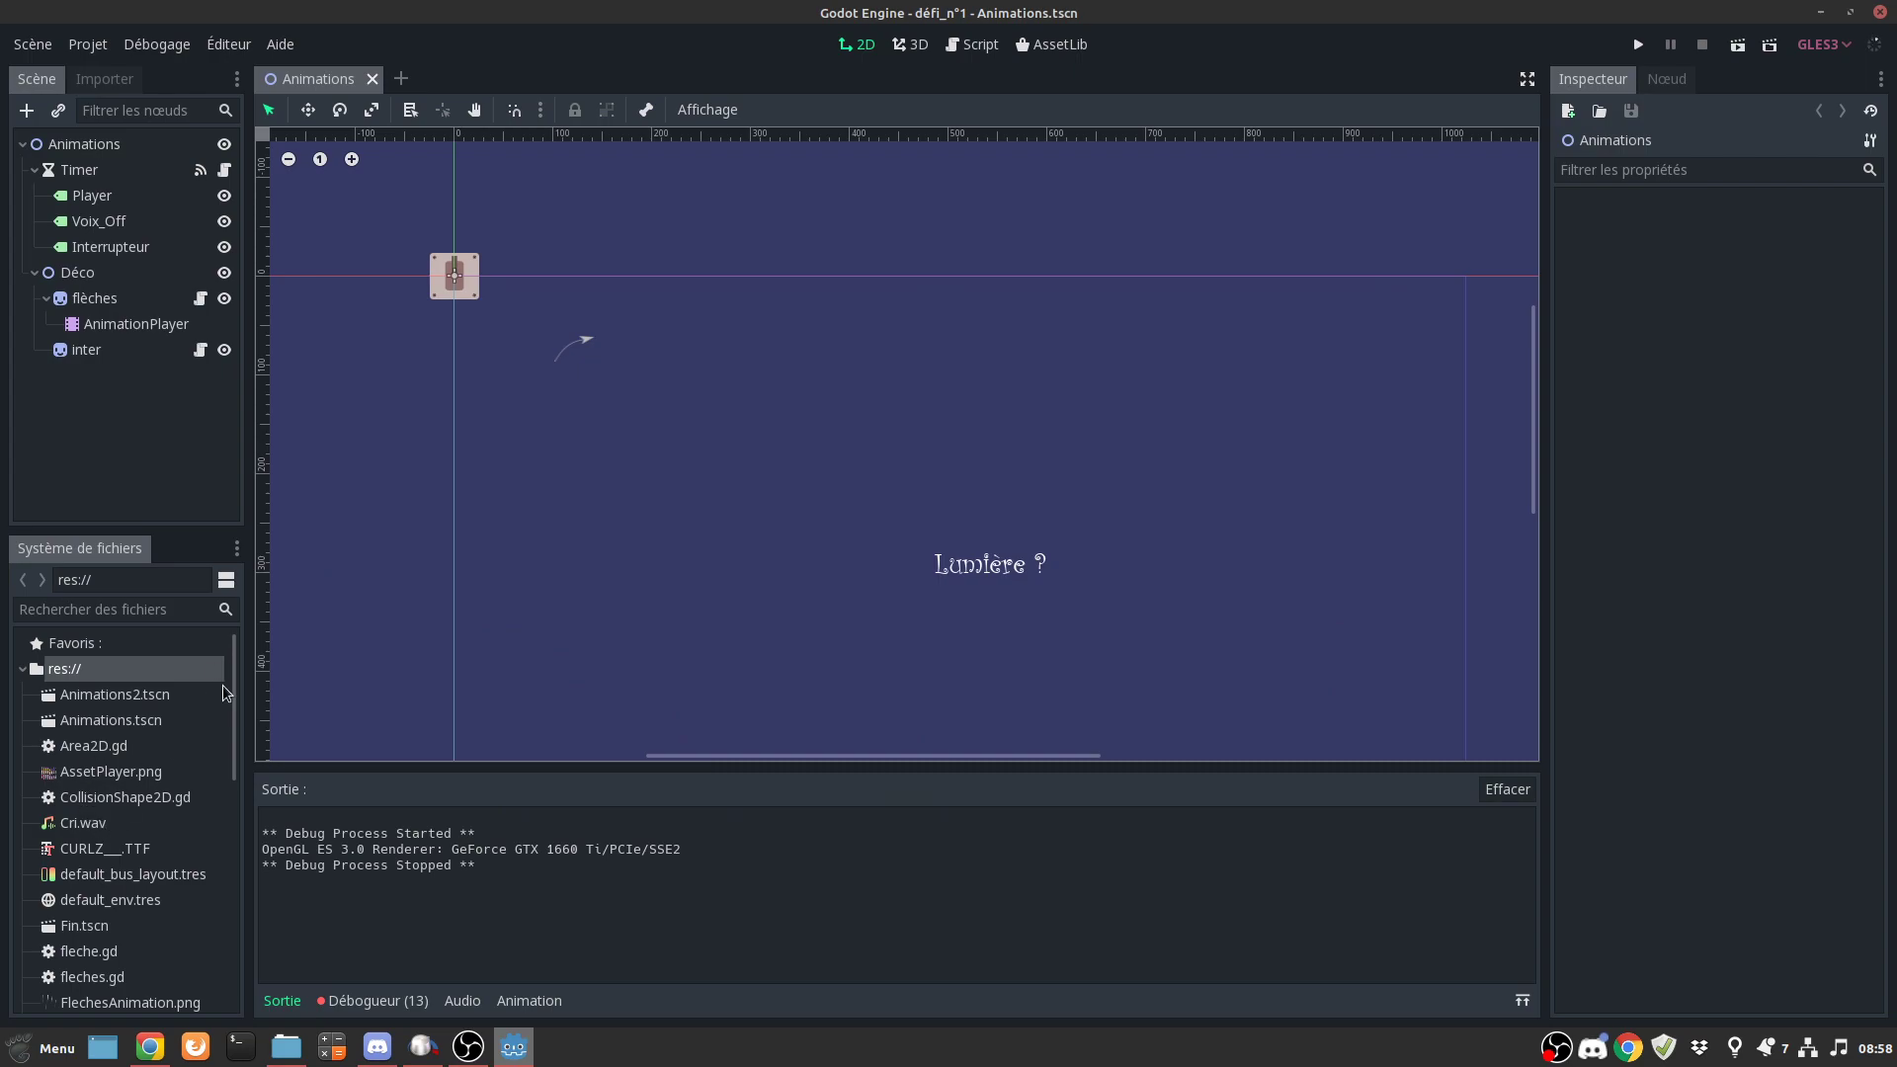
- Widen the scene and file panels and browse the Animations2 and Animations scenes
{"action": "scroll", "coordinate": [217, 788], "scroll_direction": "down", "scroll_amount": 5}
{"action": "scroll", "coordinate": [219, 787], "scroll_direction": "down", "scroll_amount": 3}
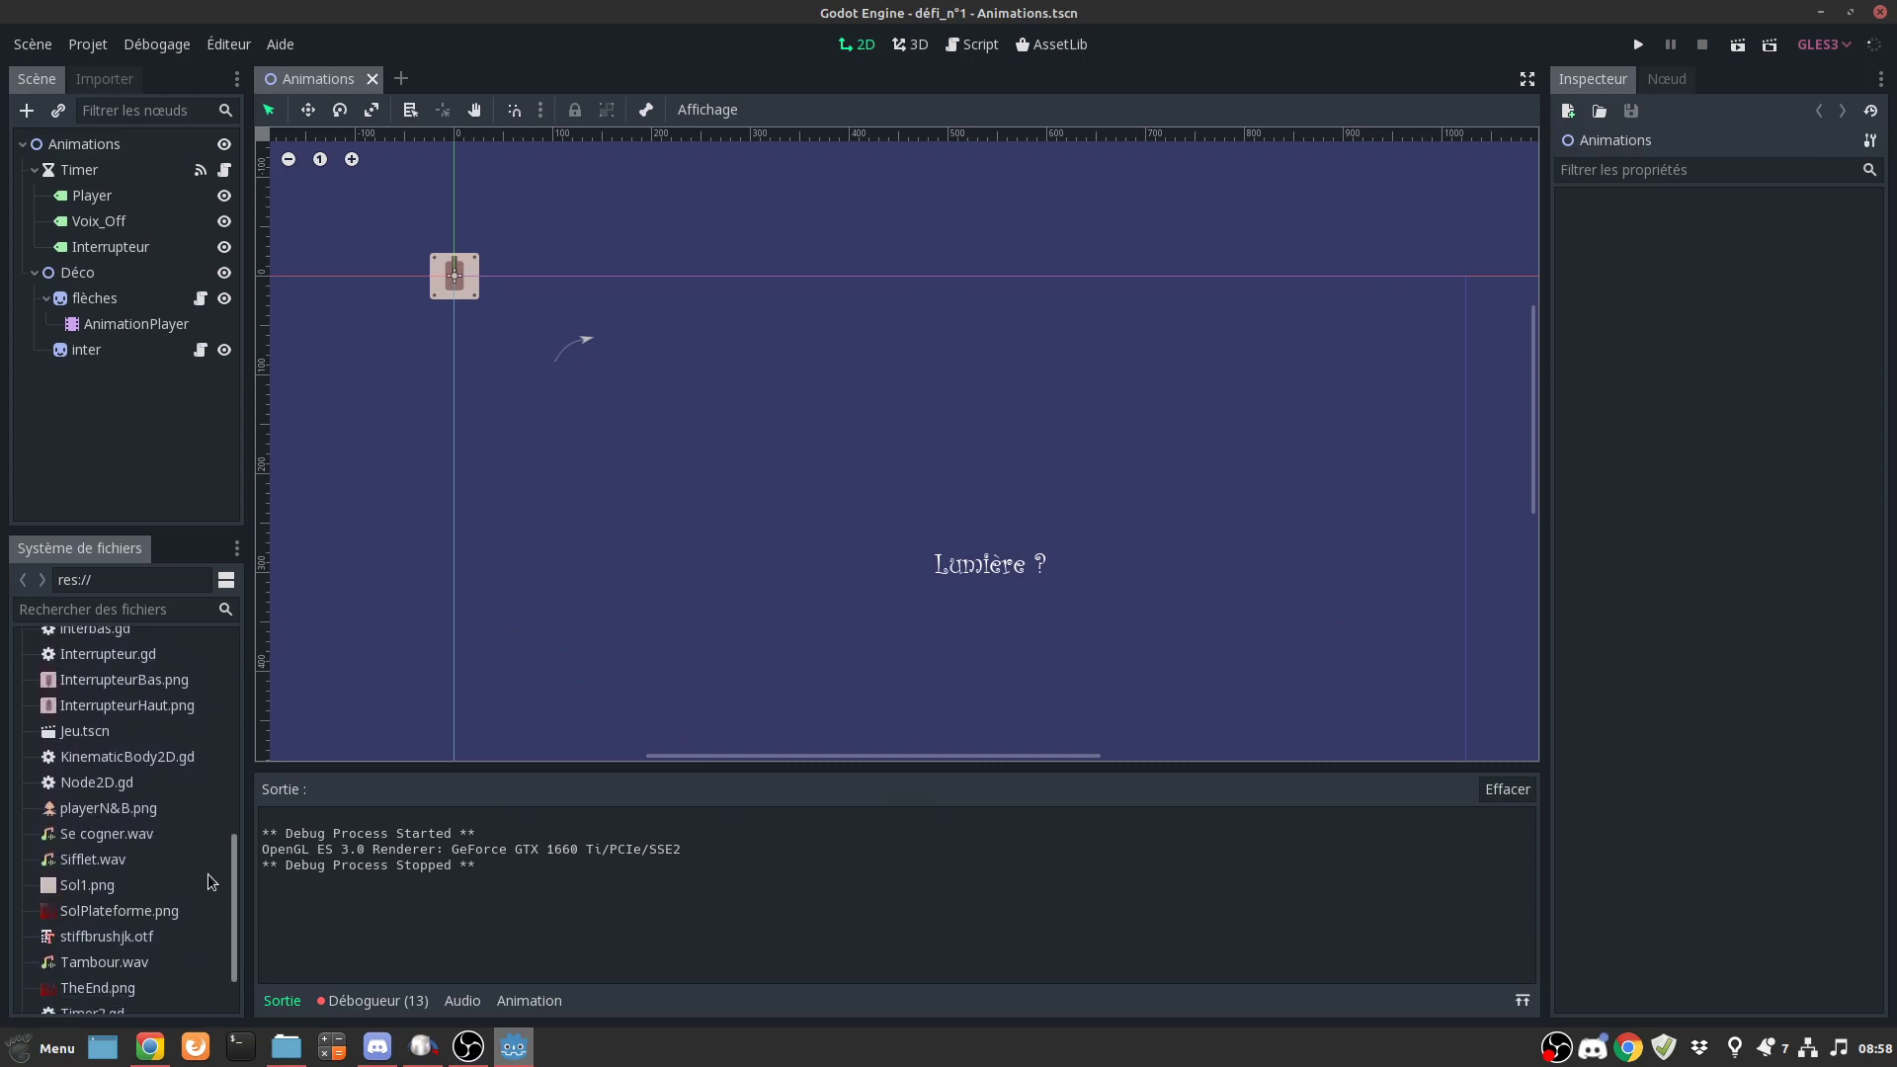
{"action": "scroll", "coordinate": [213, 849], "scroll_direction": "down", "scroll_amount": 2}
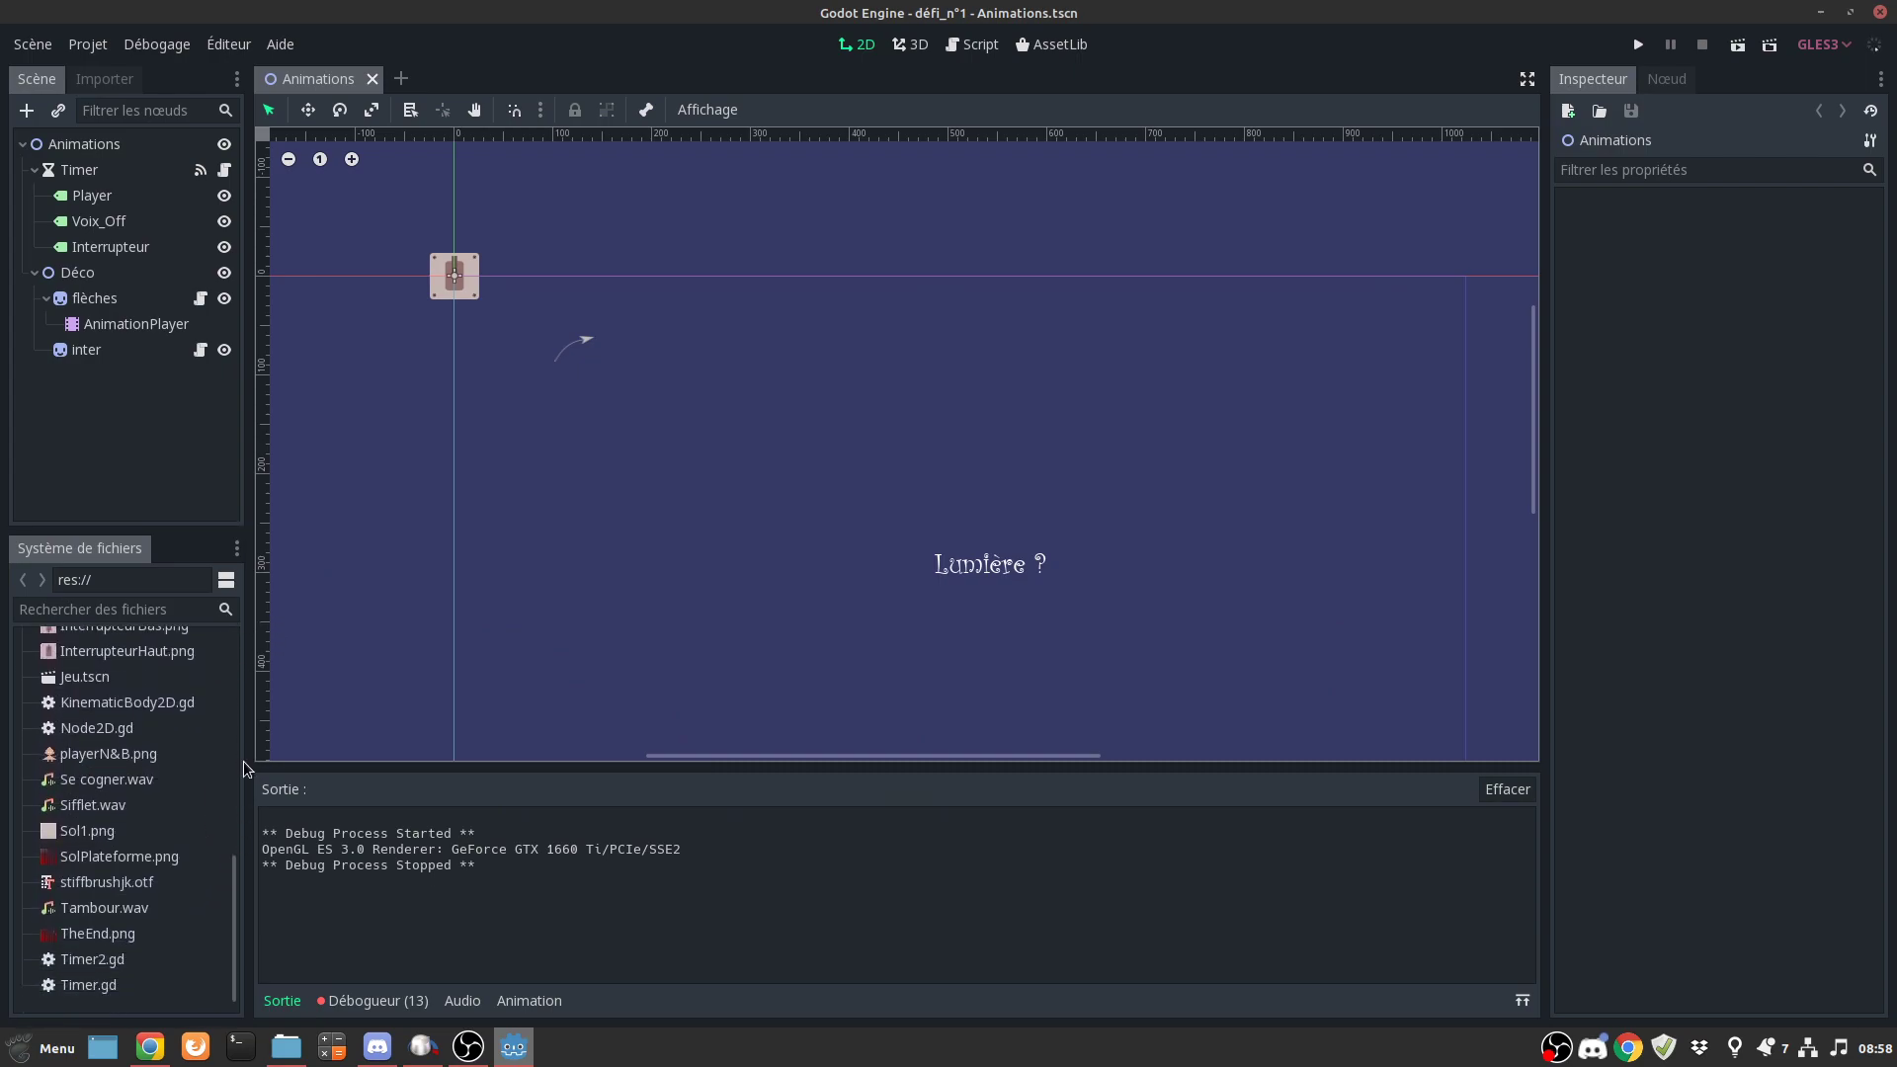
{"action": "left_click_drag", "start_coordinate": [249, 766], "coordinate": [357, 762]}
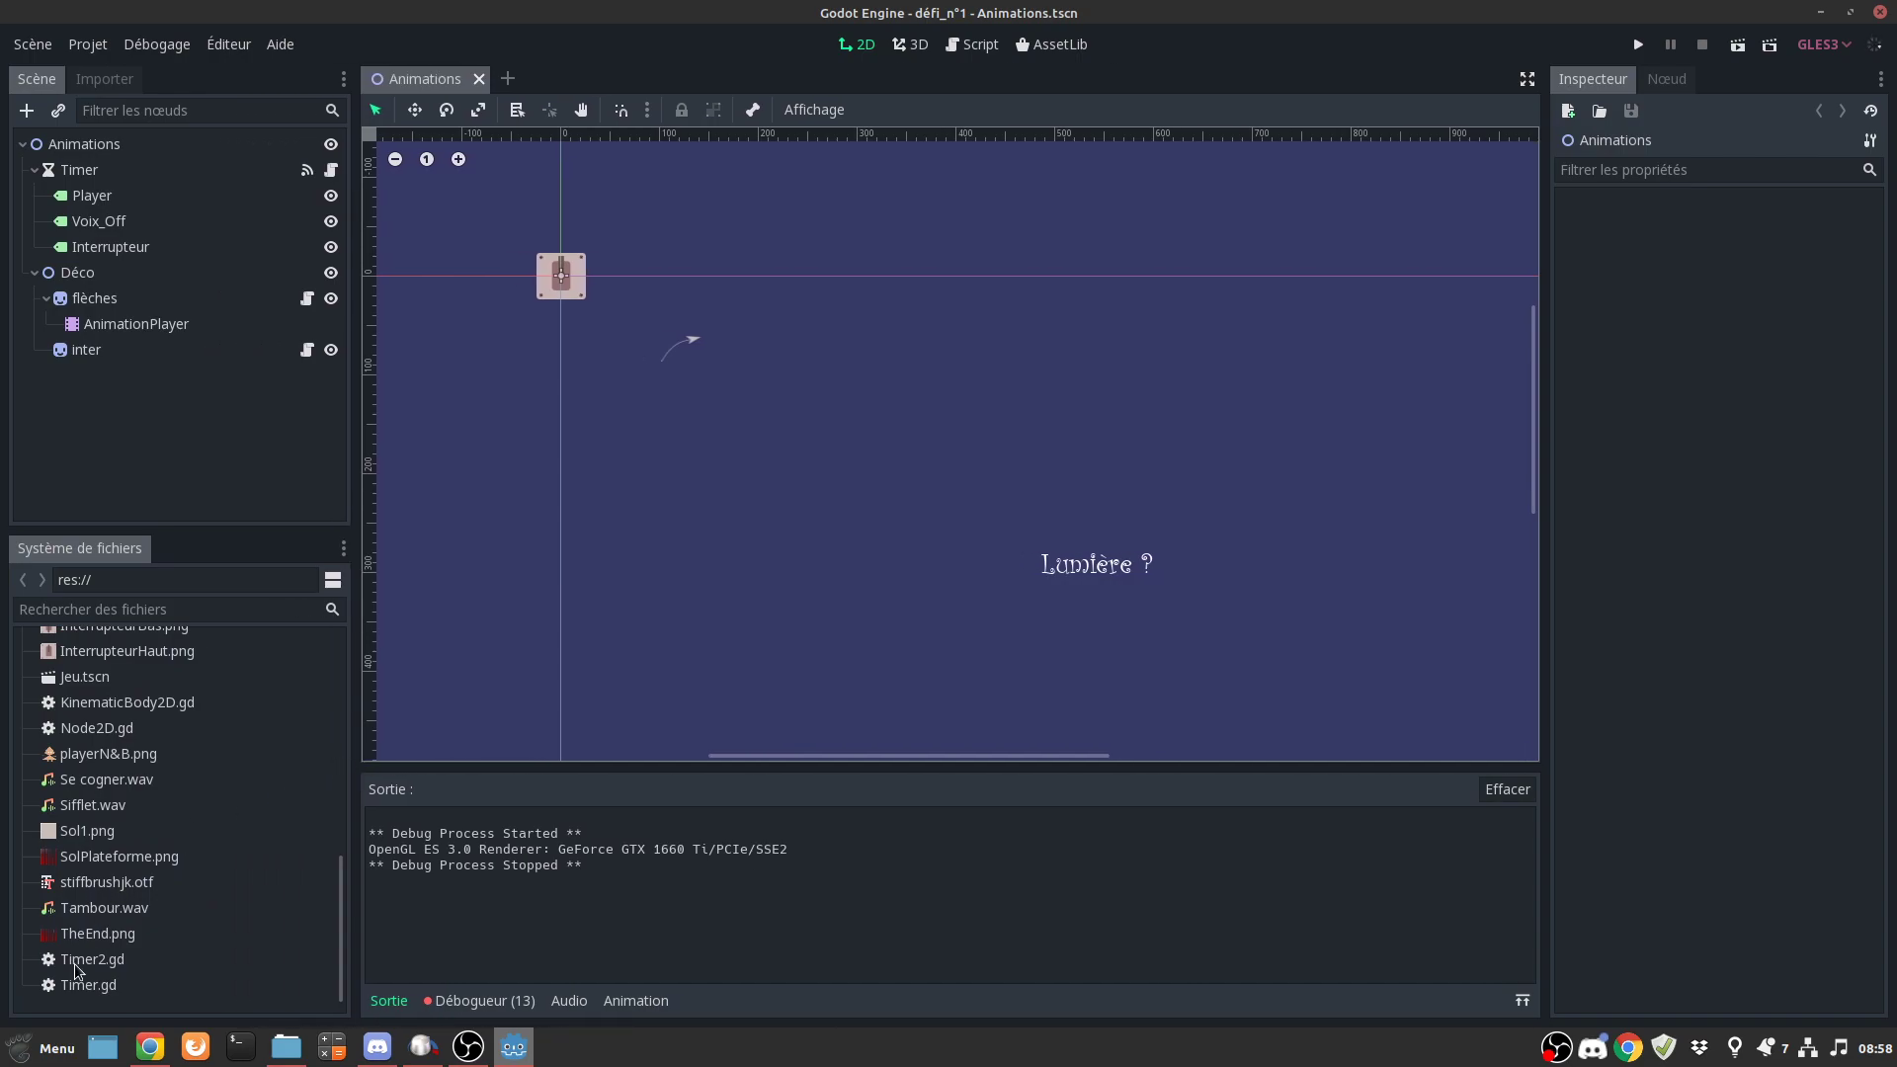
{"action": "scroll", "coordinate": [123, 843], "scroll_direction": "up", "scroll_amount": 5}
{"action": "scroll", "coordinate": [127, 845], "scroll_direction": "up", "scroll_amount": 5}
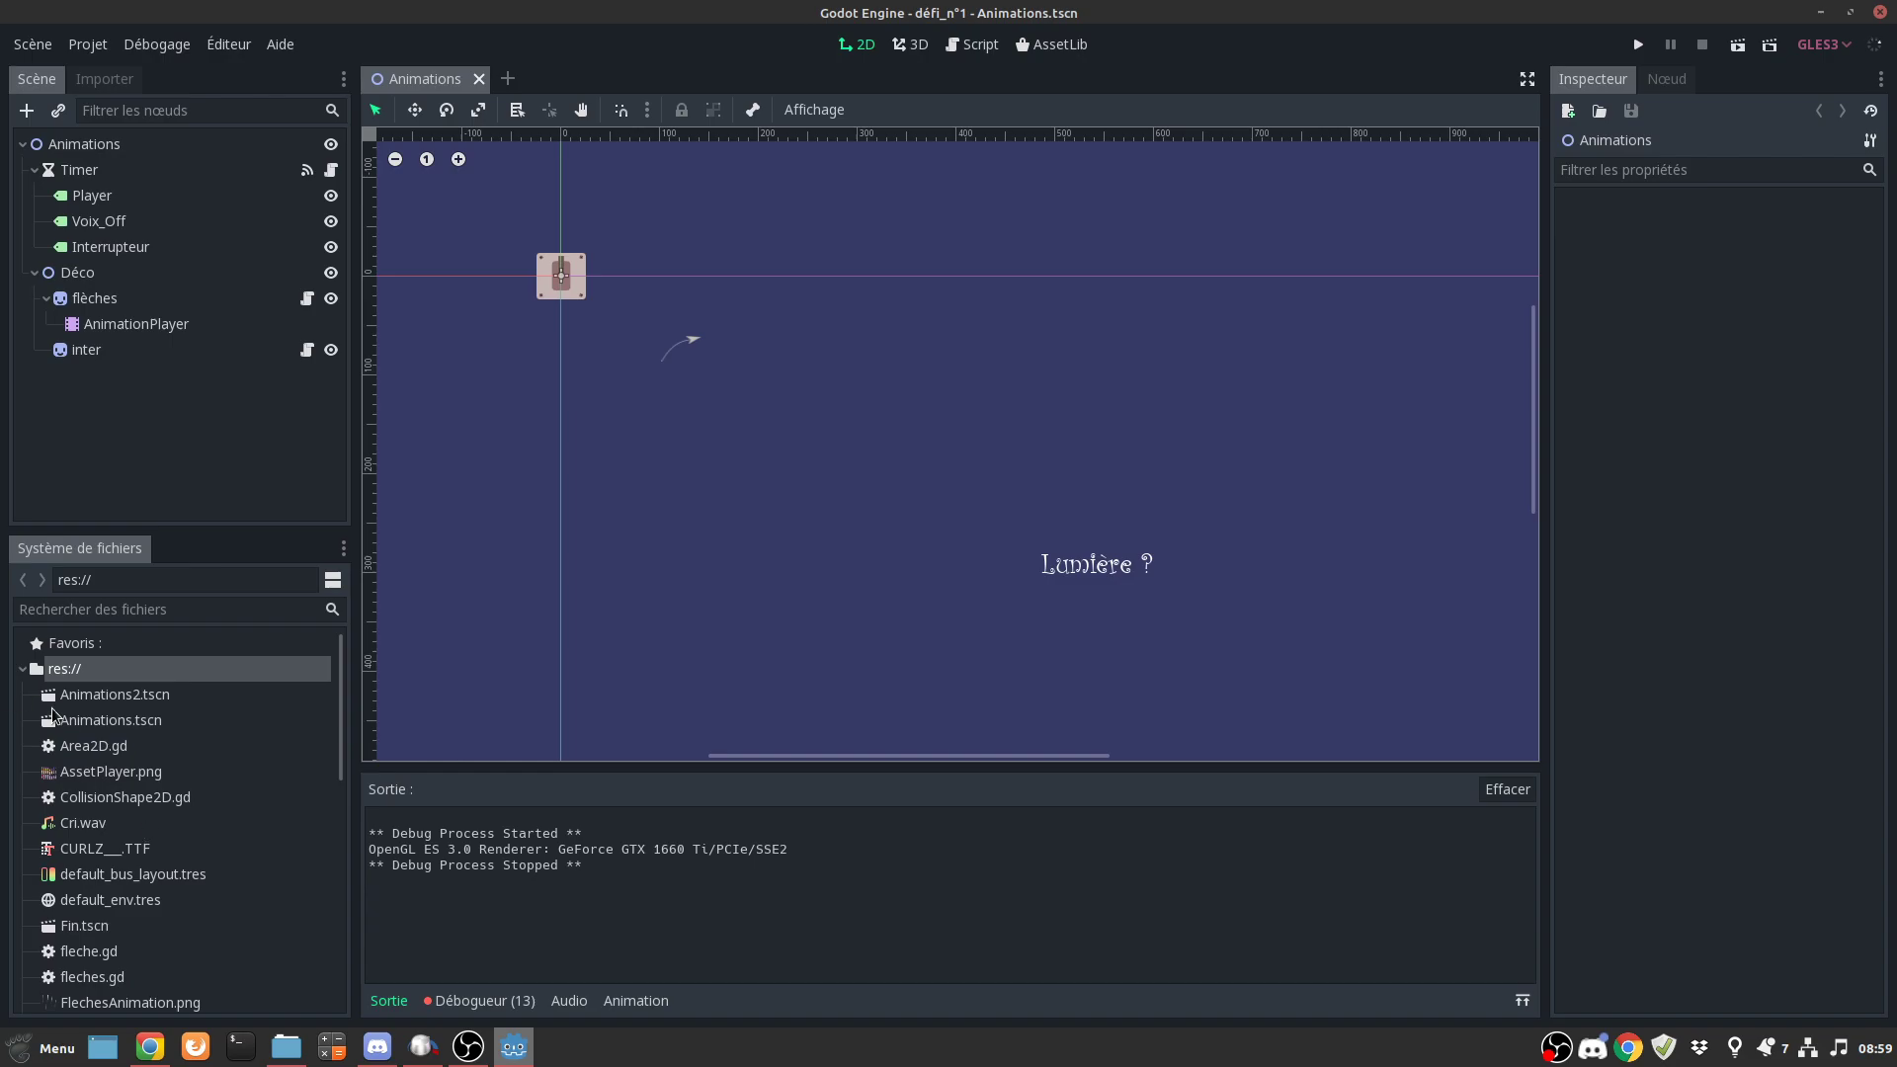
{"action": "double_click", "coordinate": [127, 705]}
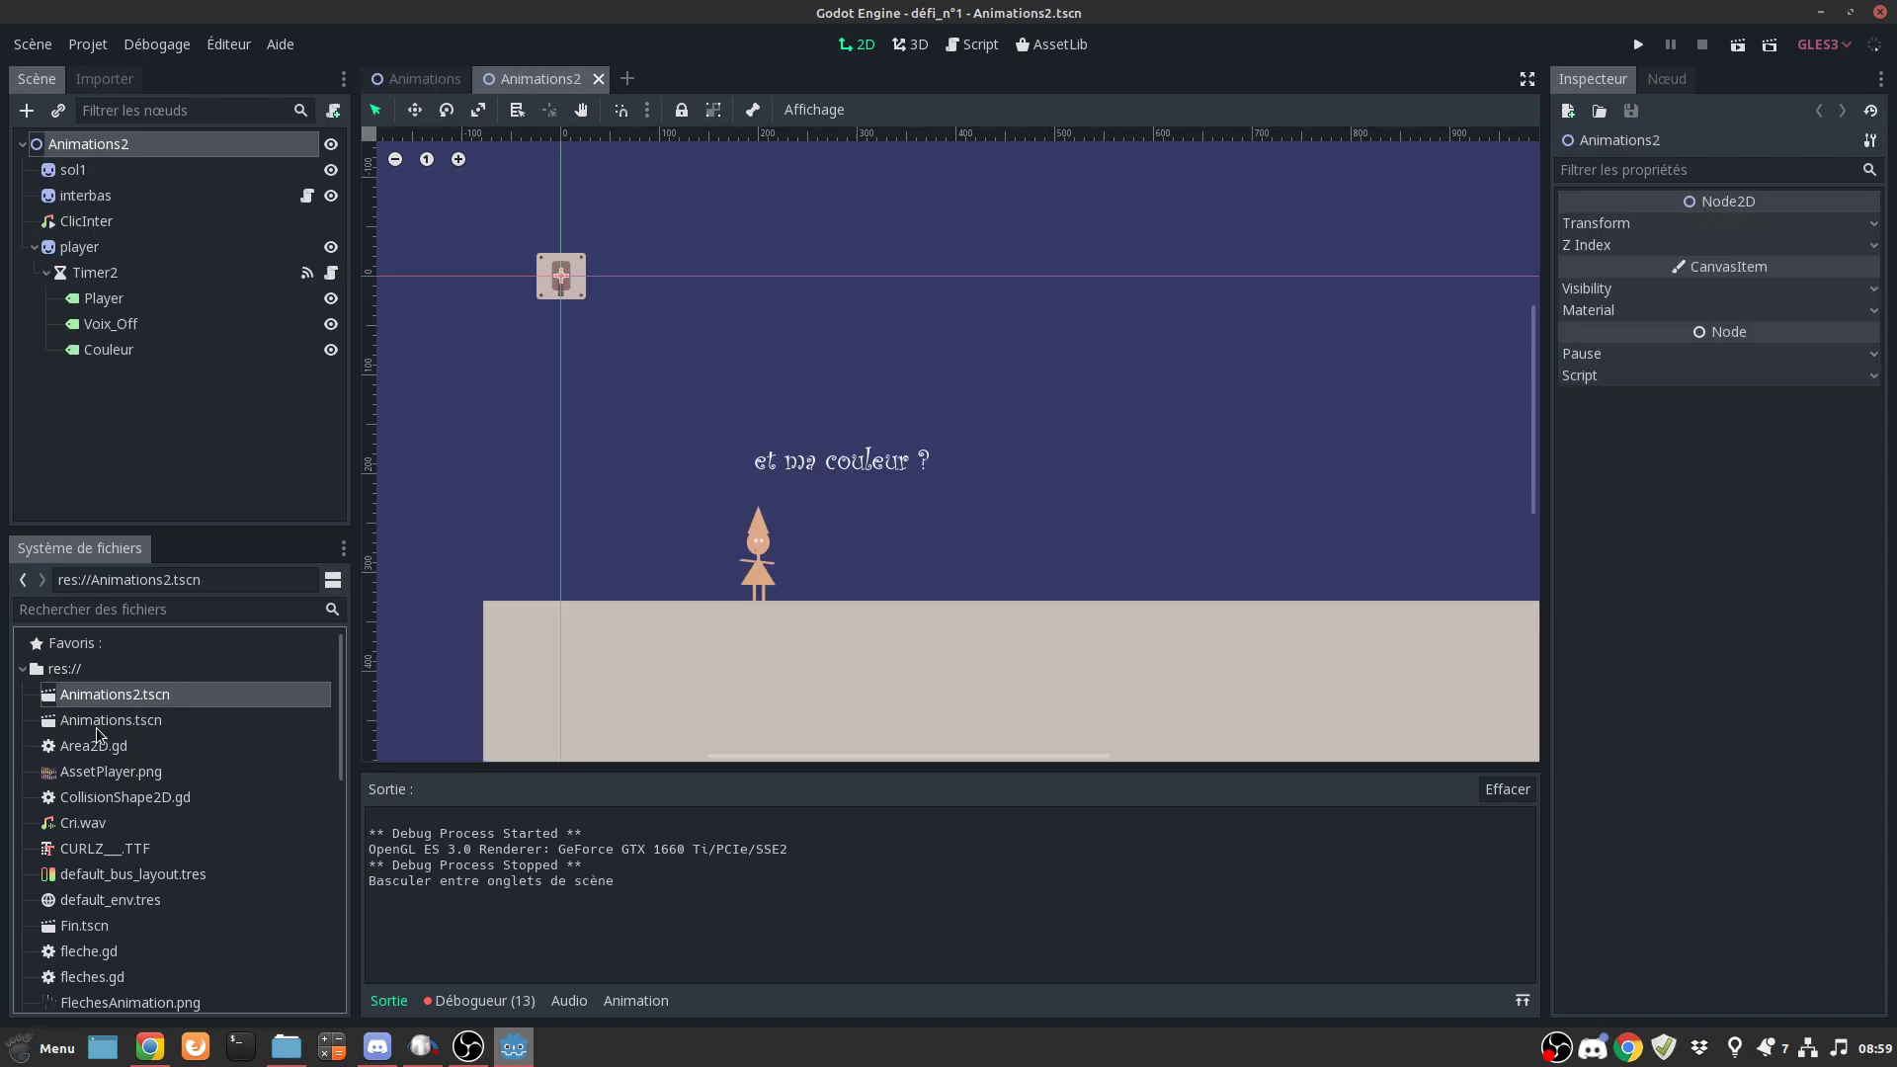
{"action": "double_click", "coordinate": [102, 726]}
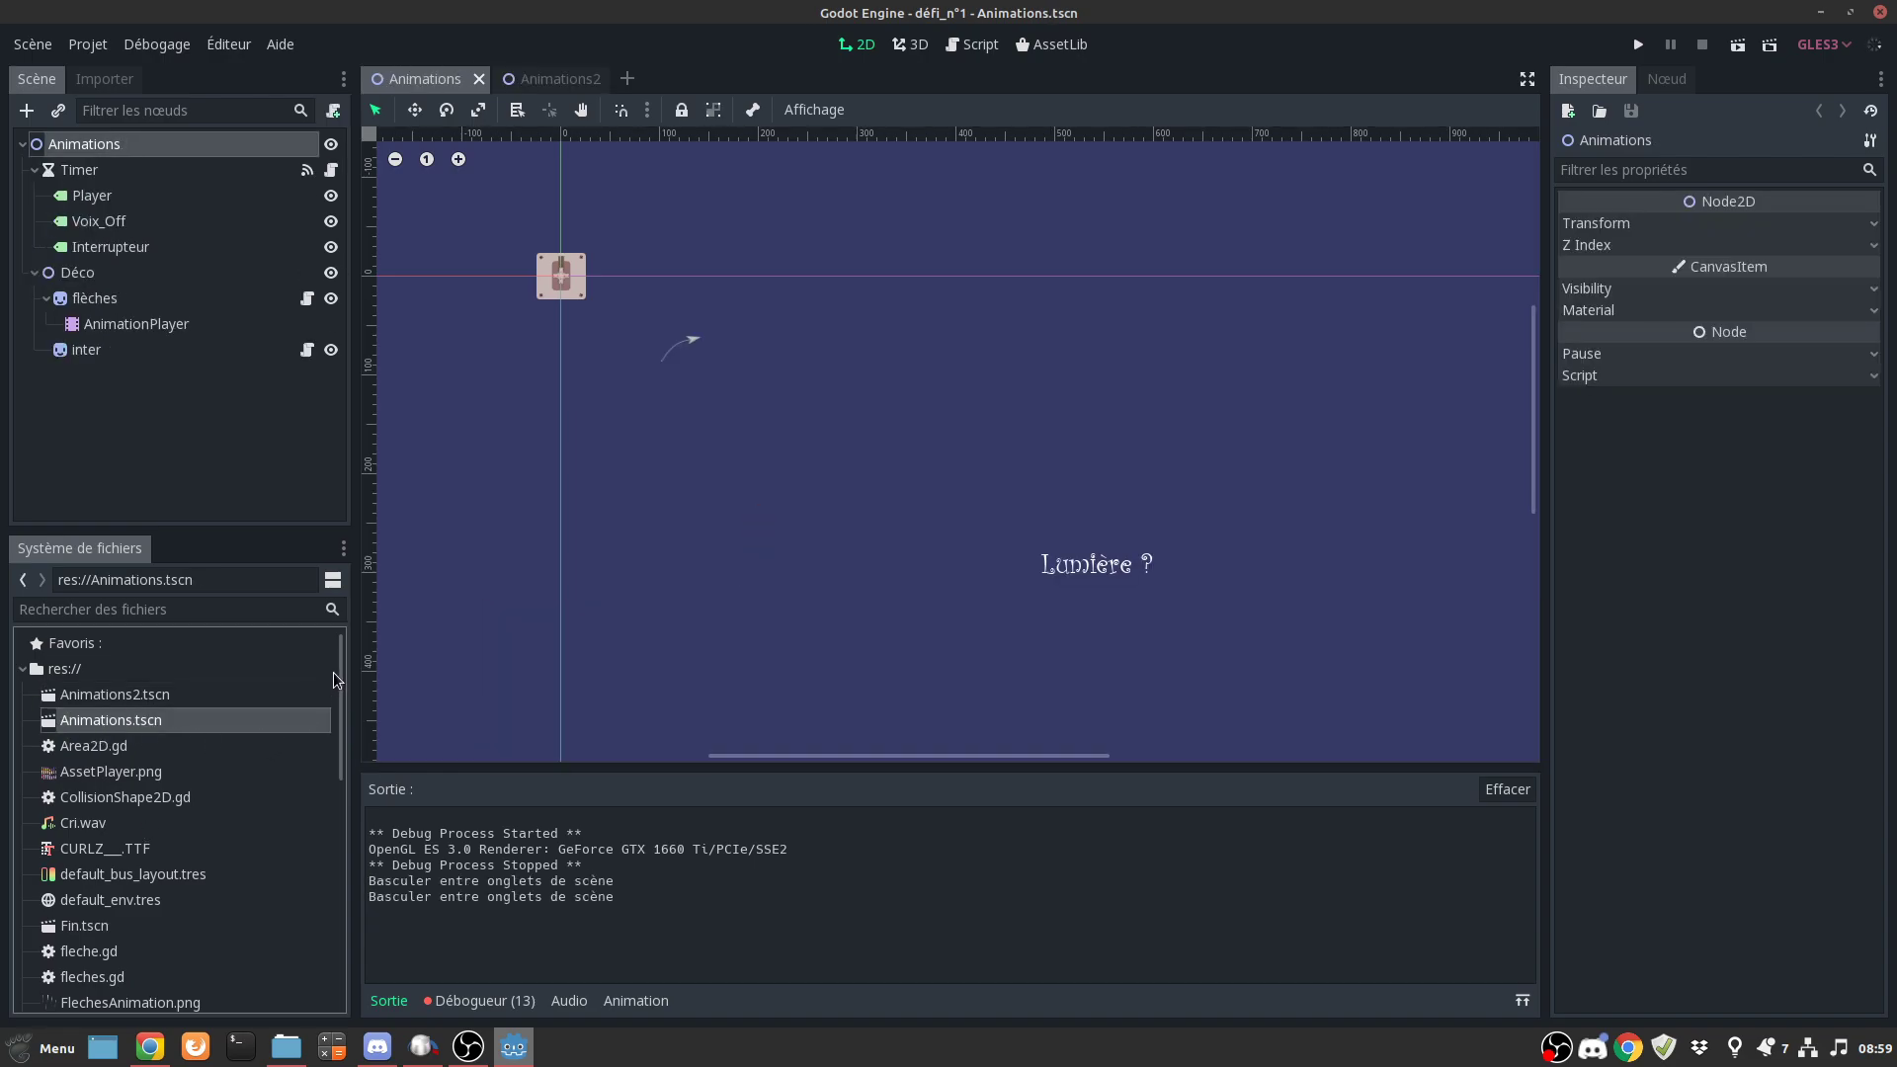
- Open the Fin ending scene, frame its text and spikes, and ask to quit the editor
{"action": "left_click_drag", "start_coordinate": [344, 665], "coordinate": [345, 727]}
{"action": "double_click", "coordinate": [84, 760]}
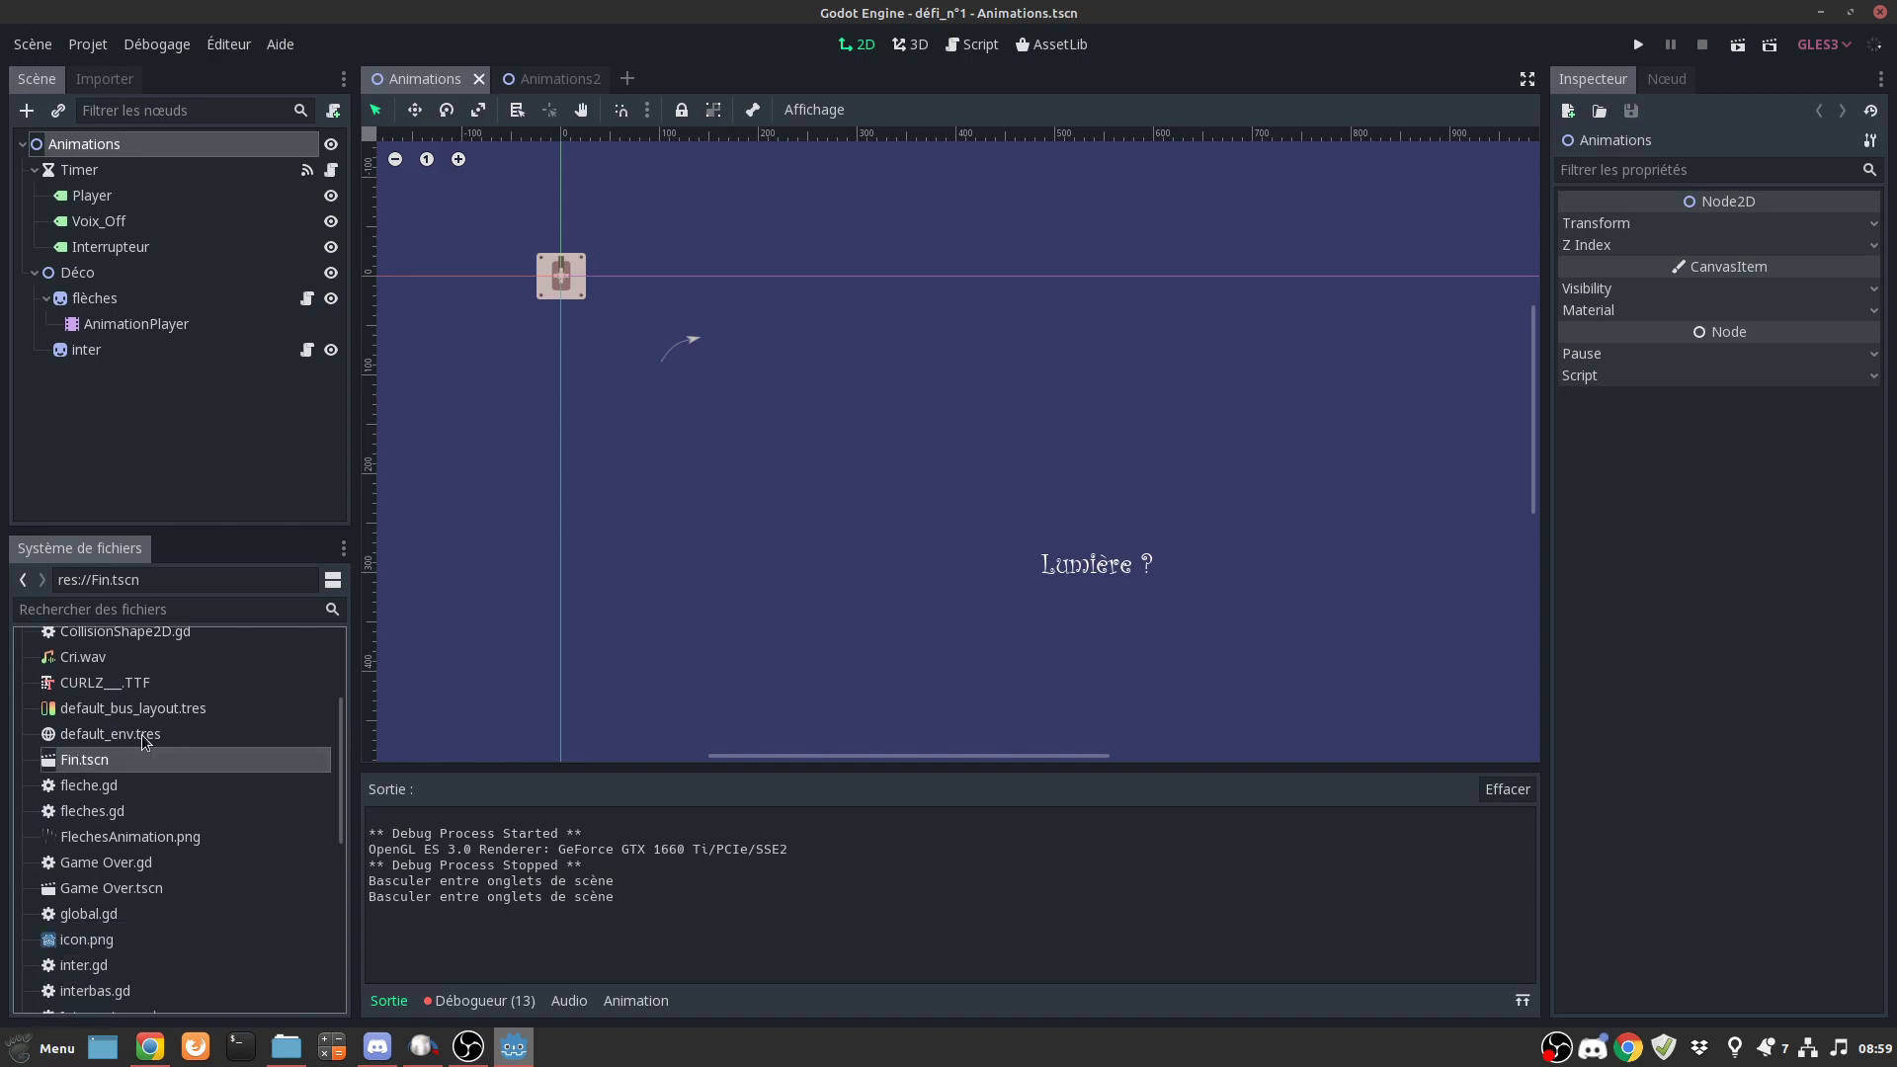
{"action": "middle_click_drag", "start_coordinate": [885, 602], "coordinate": [983, 246]}
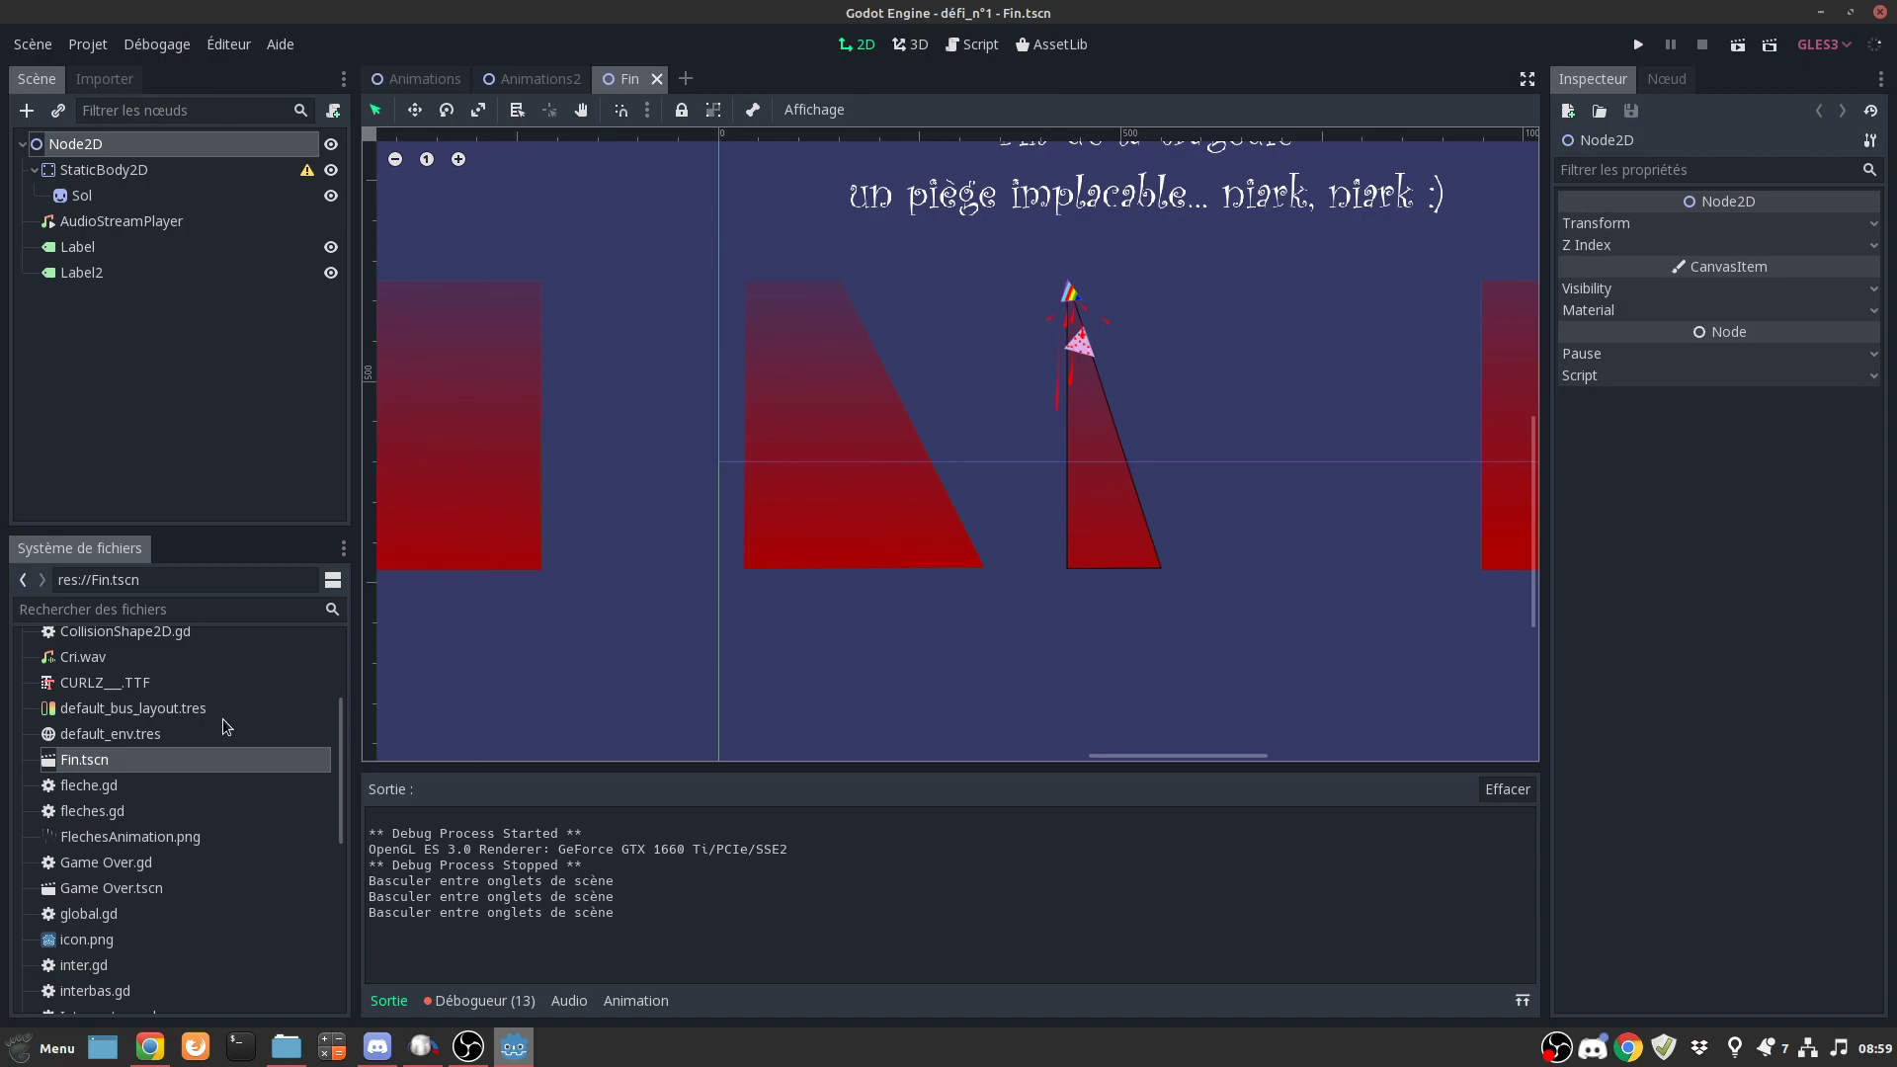
{"action": "left_click_drag", "start_coordinate": [346, 753], "coordinate": [346, 666]}
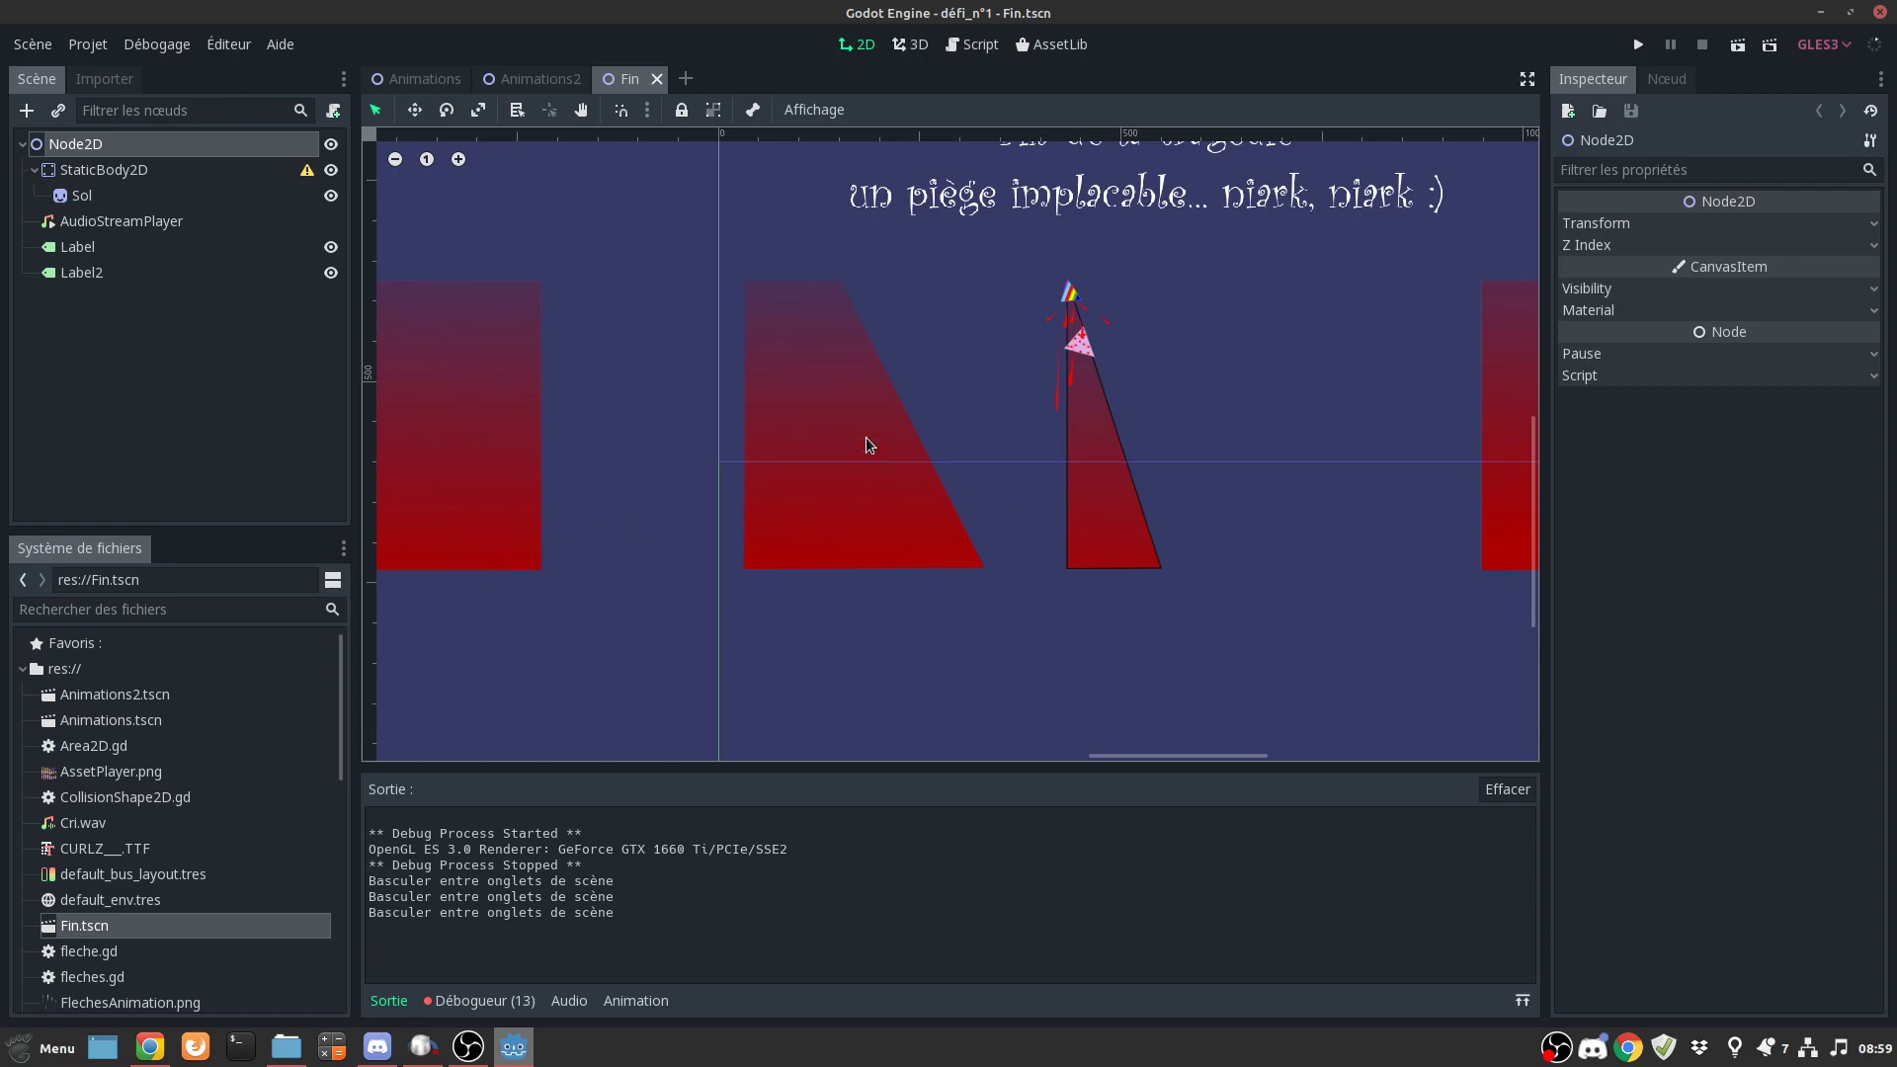
{"action": "middle_click_drag", "start_coordinate": [868, 441], "coordinate": [1015, 576]}
{"action": "scroll", "coordinate": [873, 525], "scroll_direction": "down", "scroll_amount": 3}
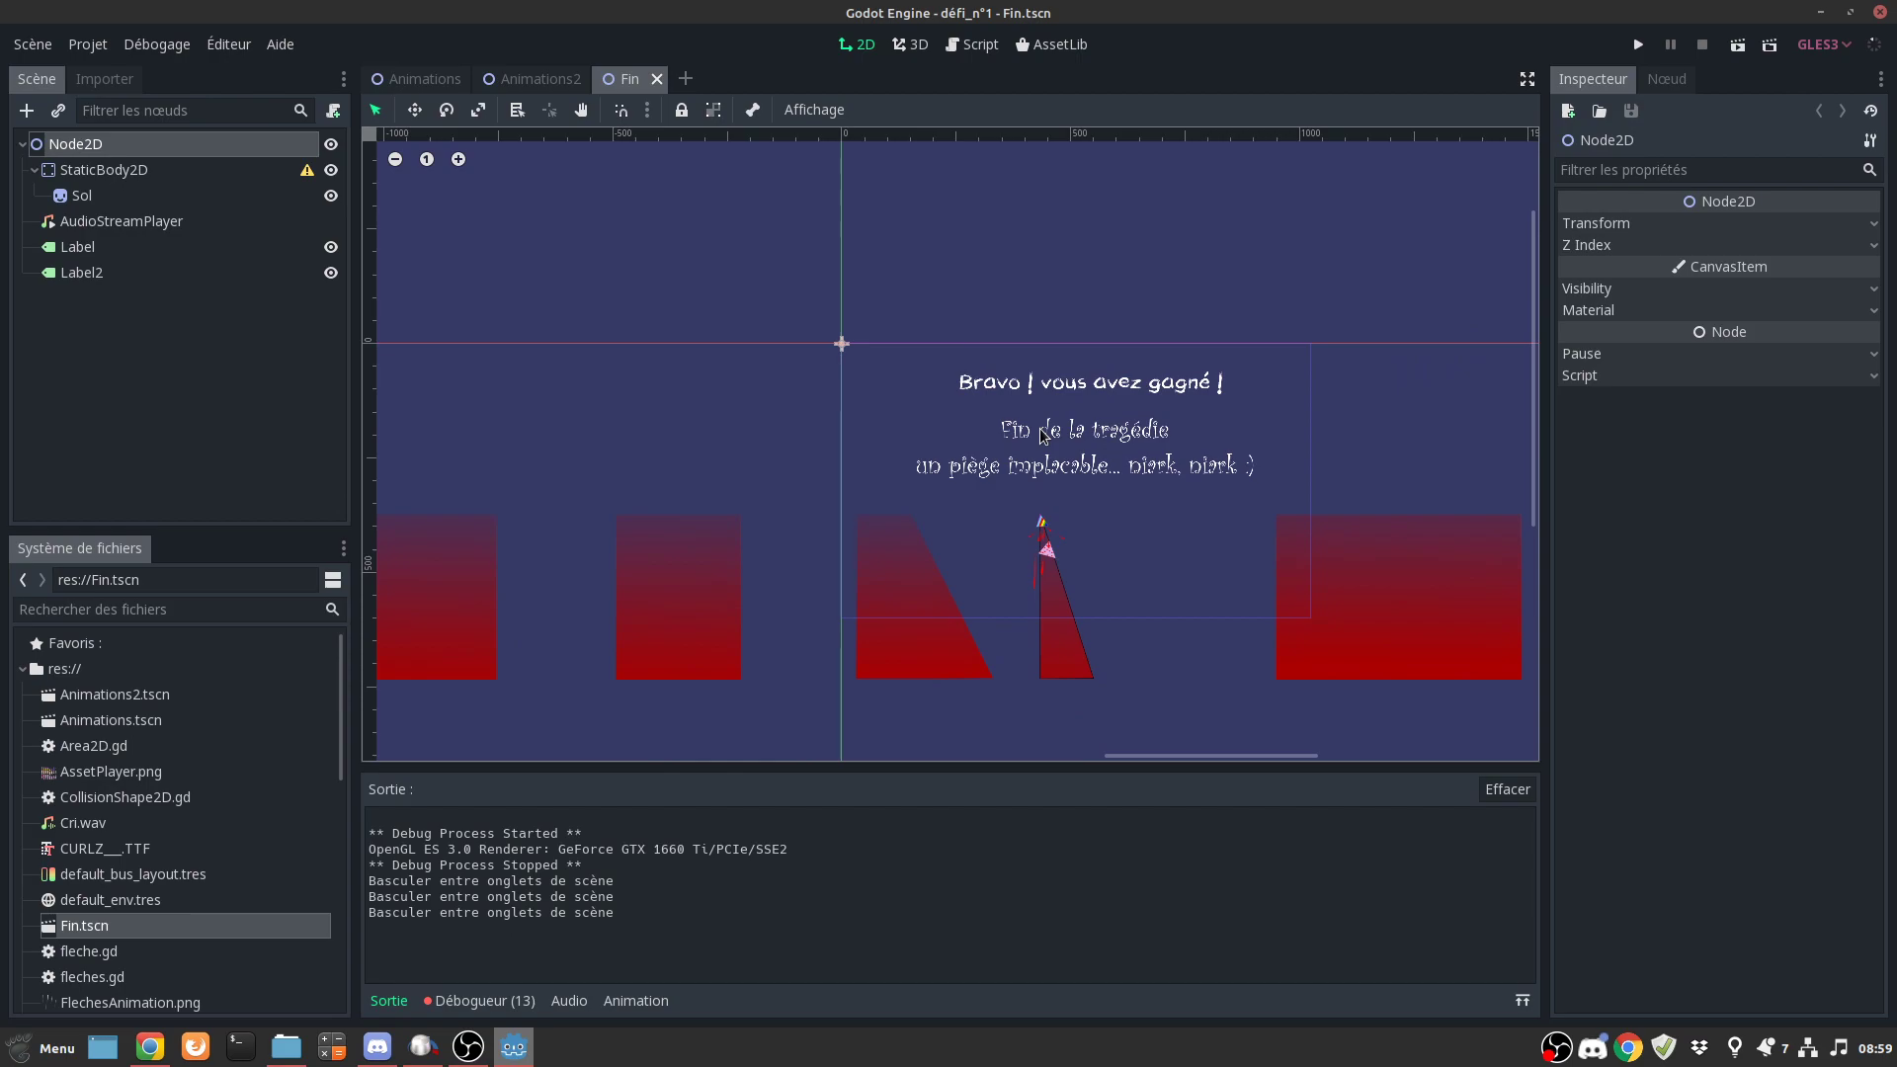
{"action": "left_click", "coordinate": [1882, 14]}
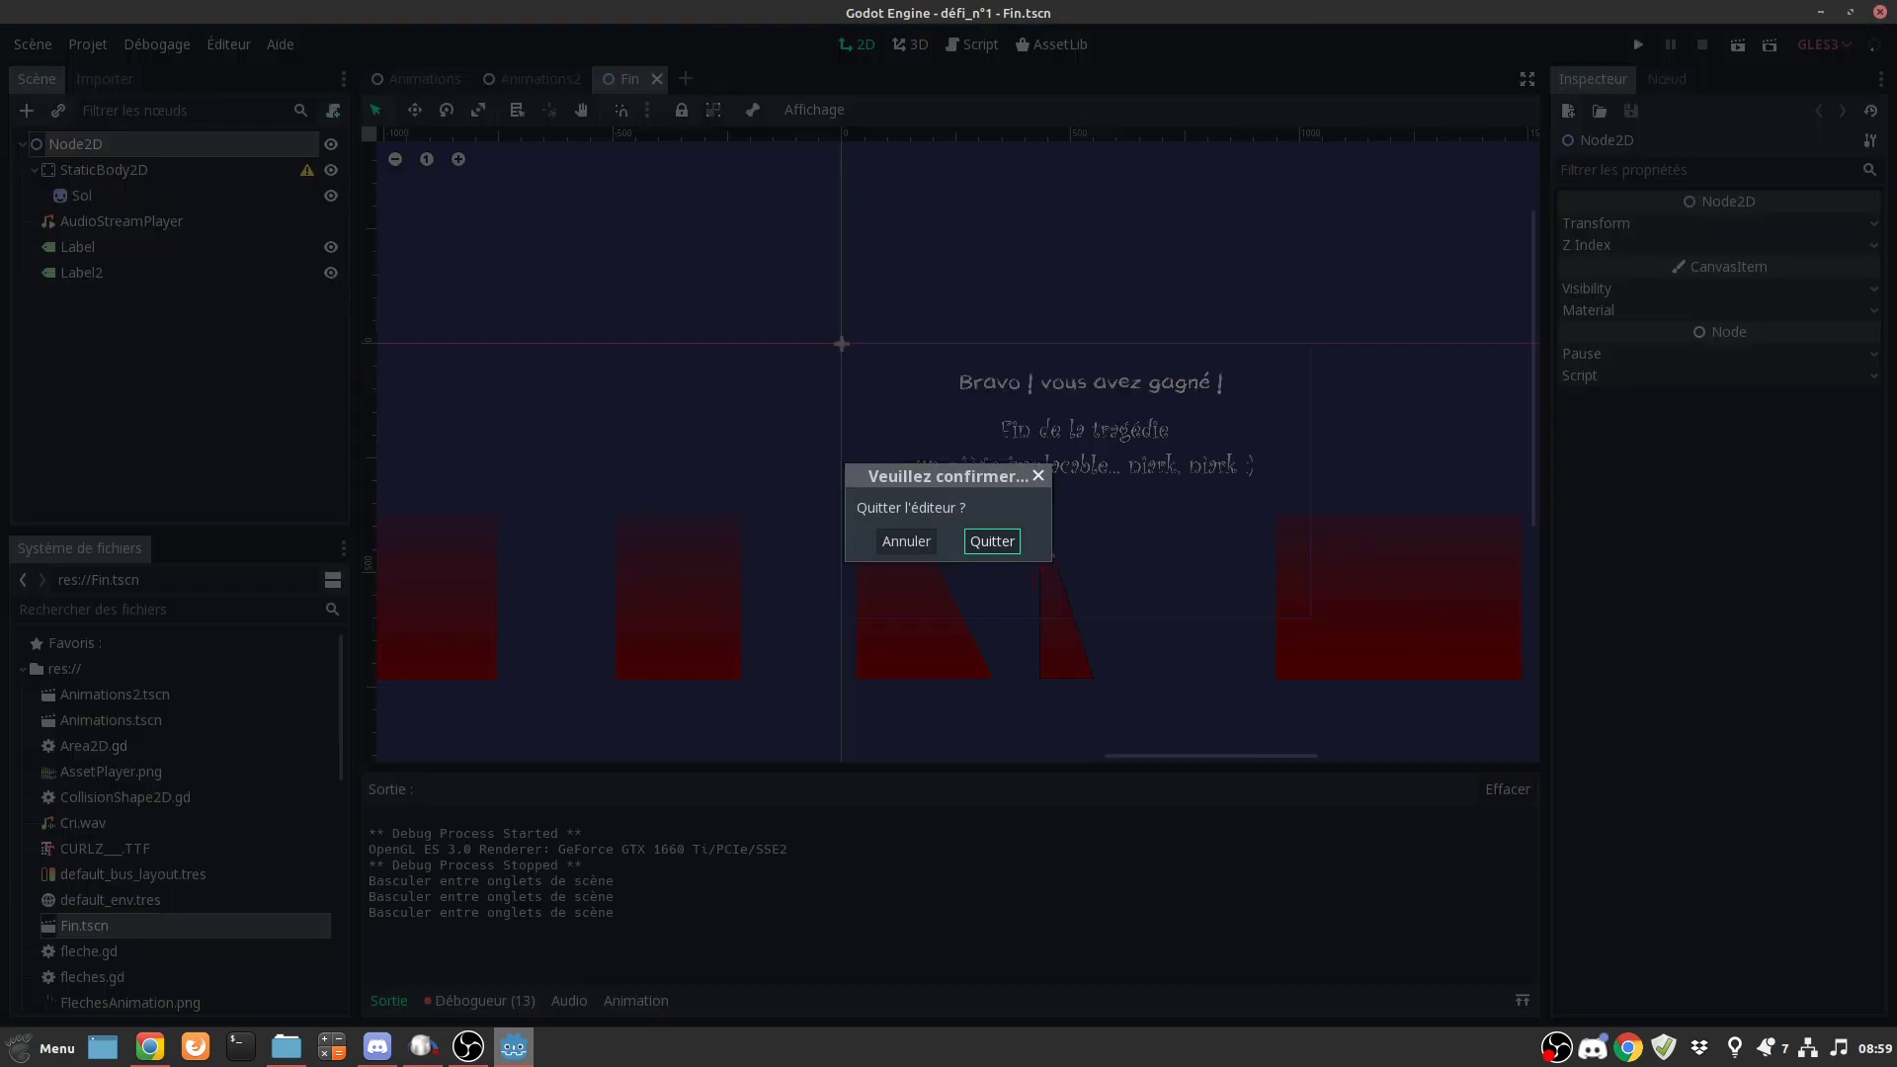
- Confirm quitting Godot, return to Defi pieges, and open Meli's_cawette to select Meli's Adventure.exe
{"action": "left_click", "coordinate": [988, 544]}
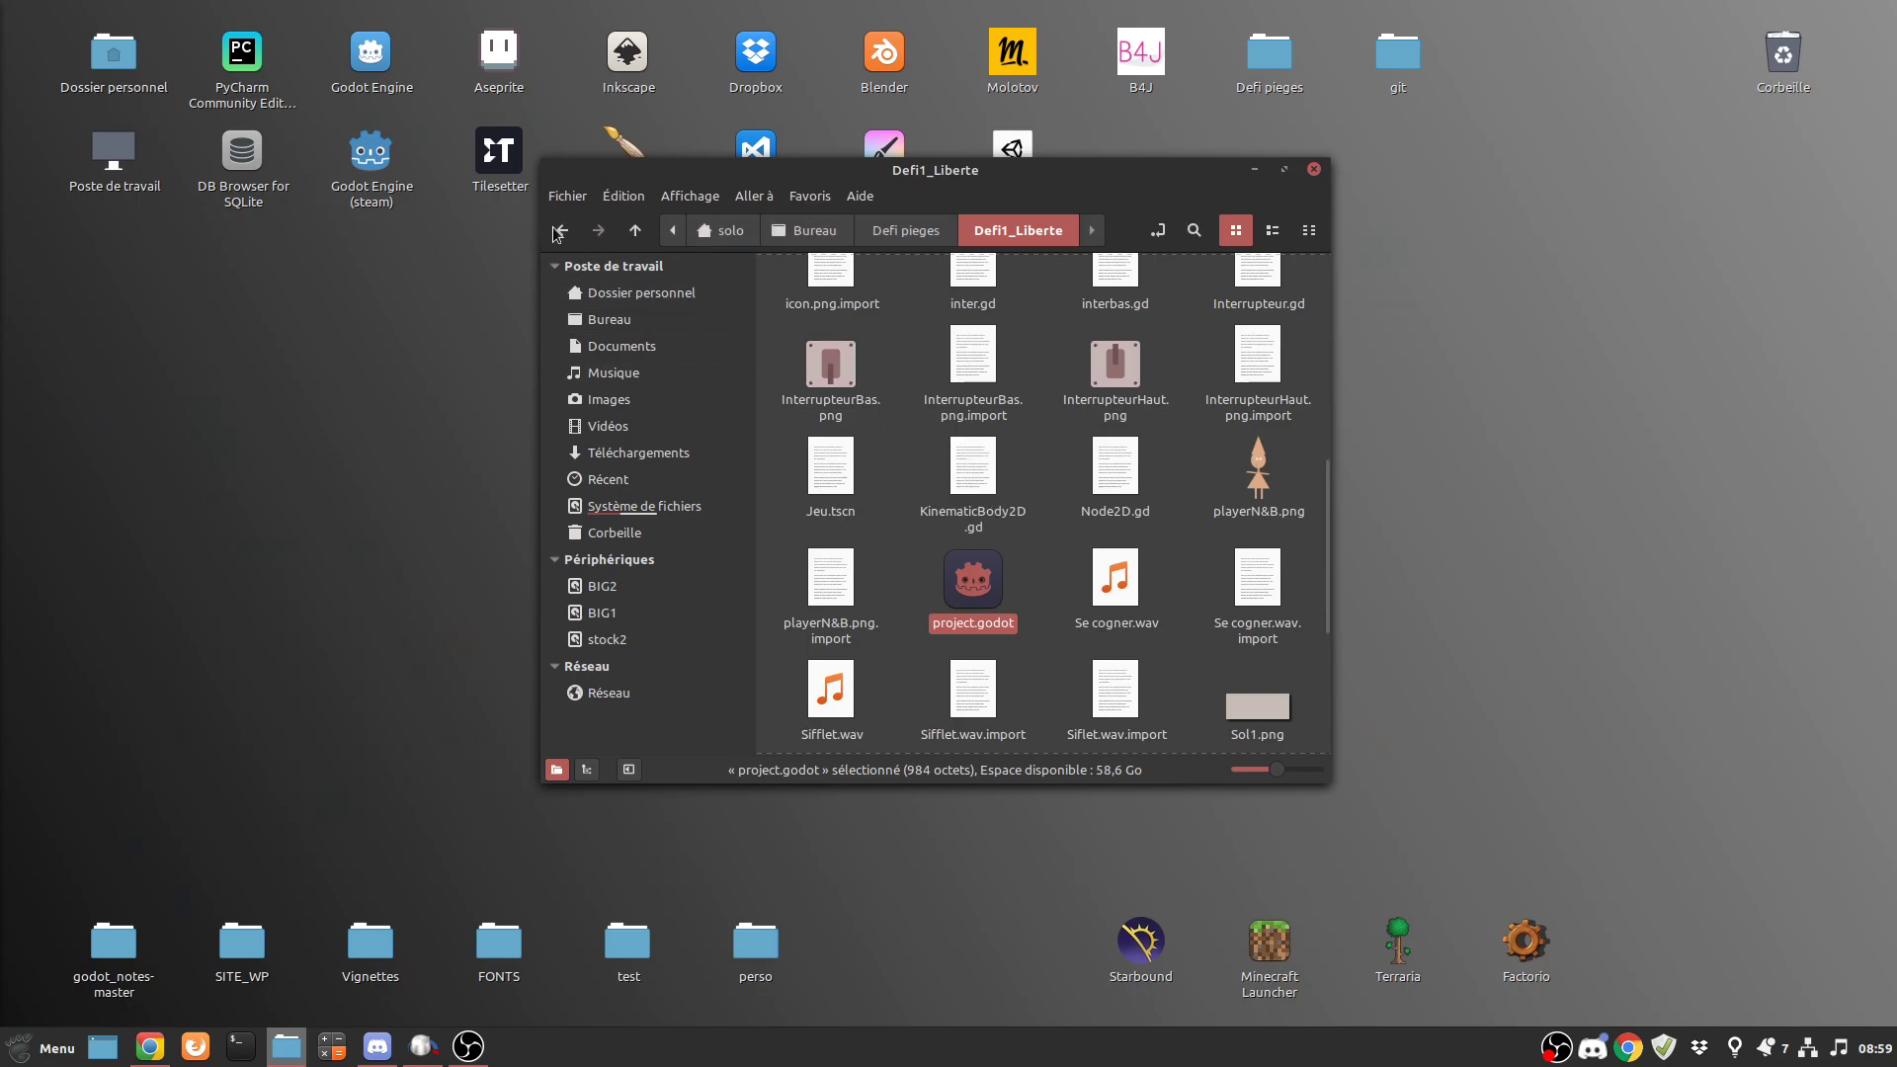
{"action": "left_click", "coordinate": [561, 230]}
{"action": "left_click", "coordinate": [988, 407]}
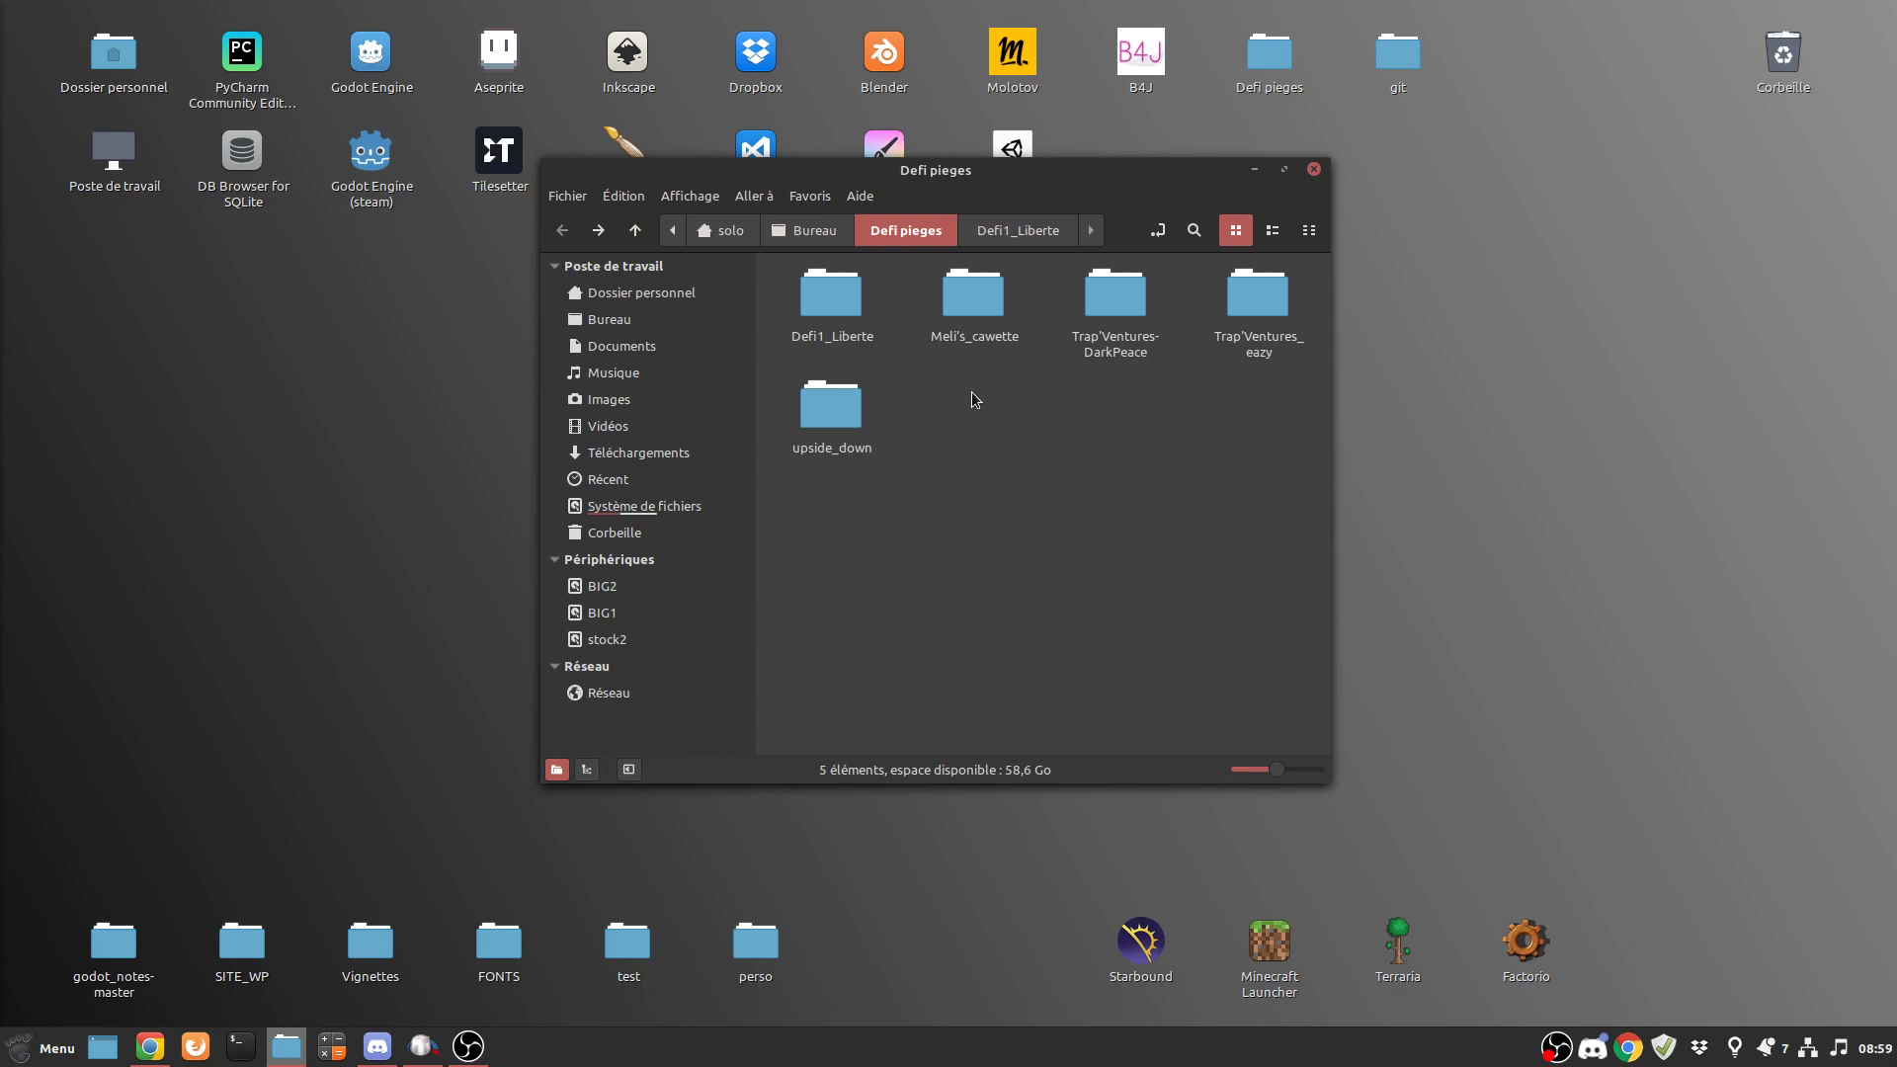
{"action": "double_click", "coordinate": [972, 306]}
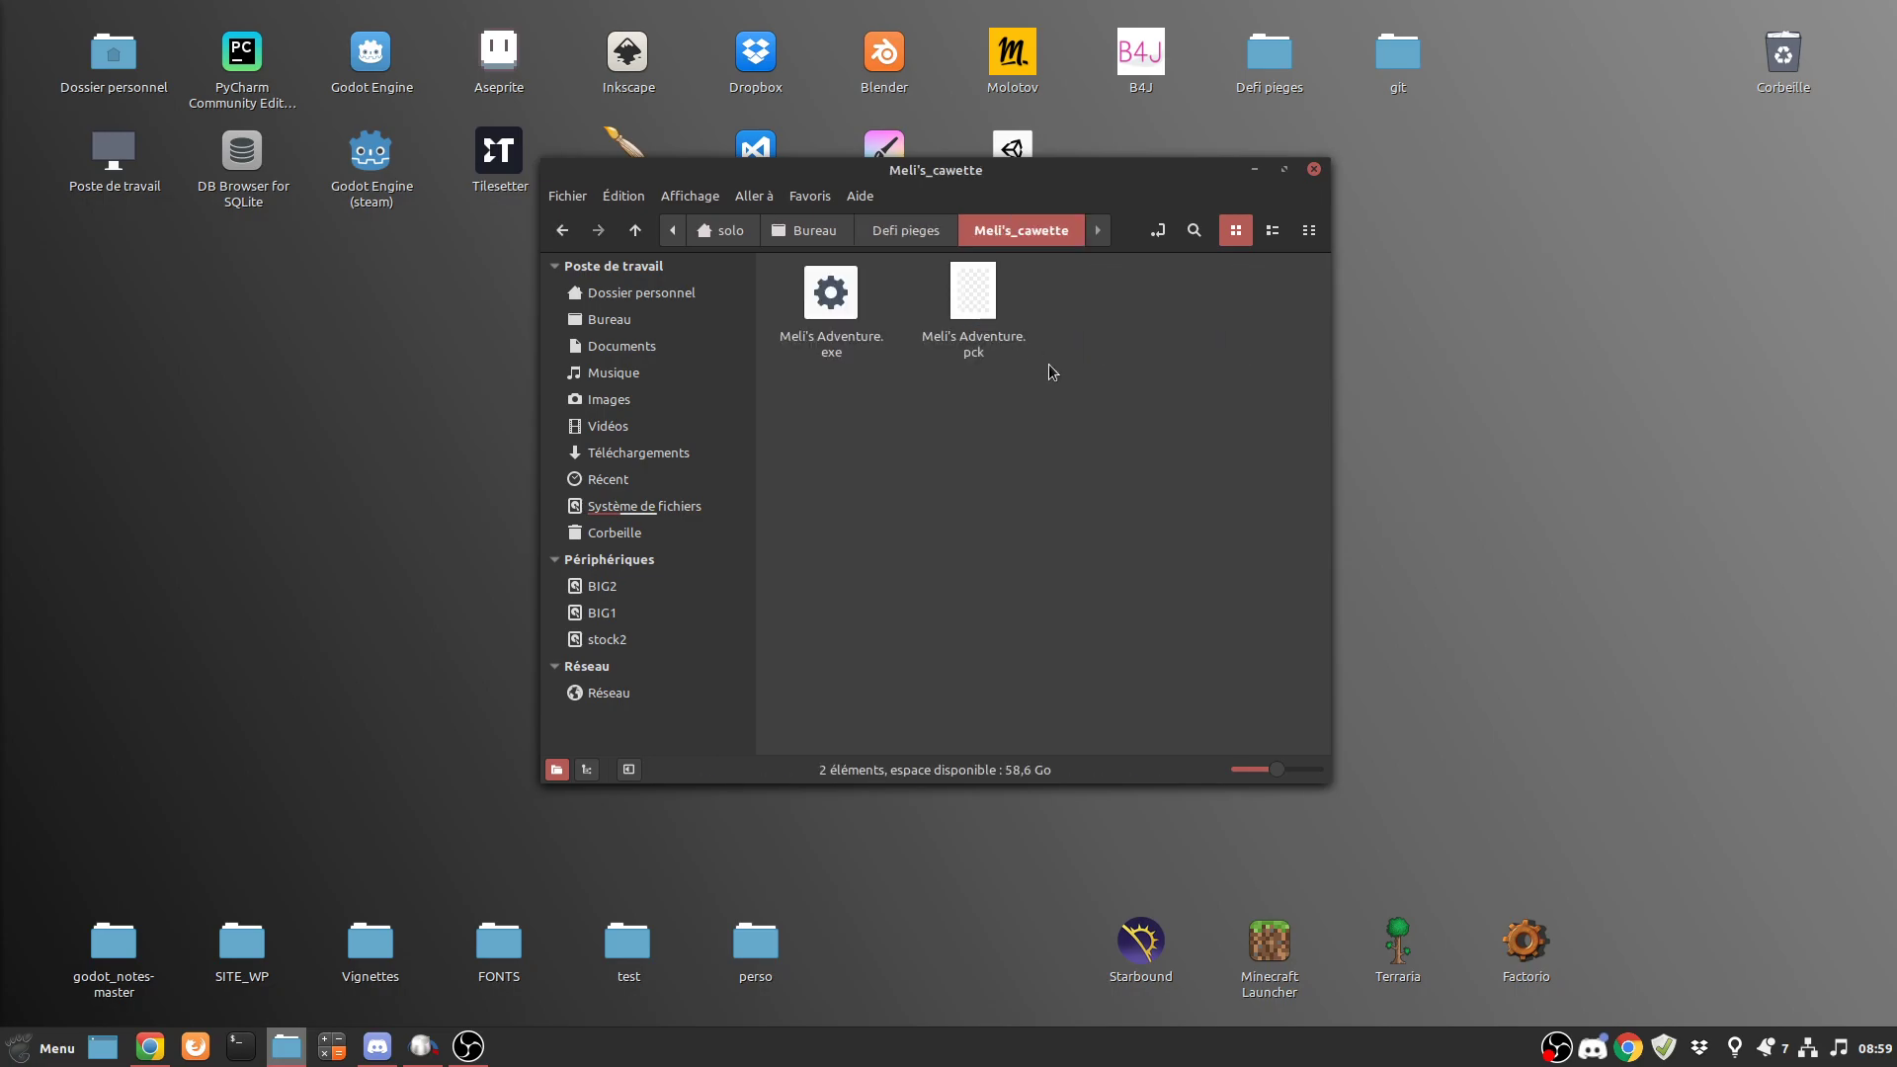
{"action": "left_click", "coordinate": [831, 296]}
- Launch Meli's Adventure, start a run, and walk off the edge into the water for Game Over
{"action": "key", "text": "Return"}
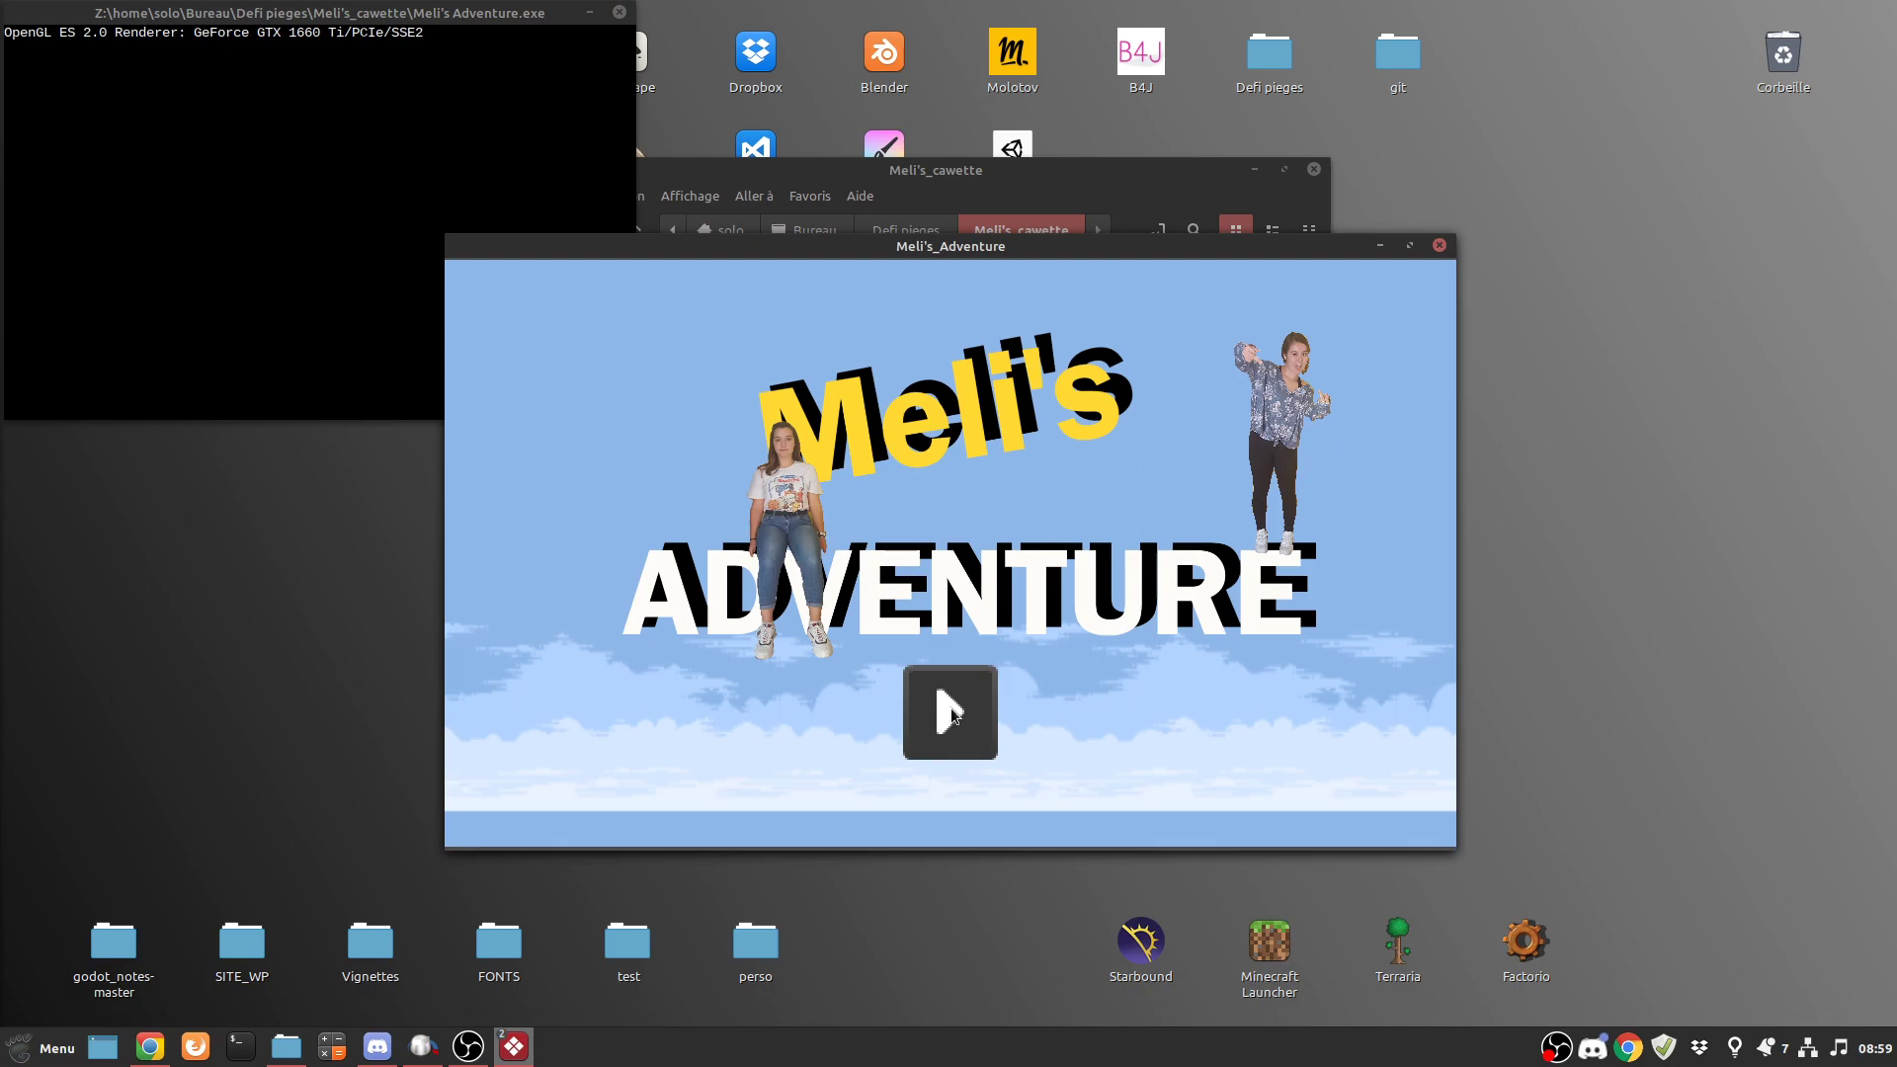
{"action": "key", "text": "Return"}
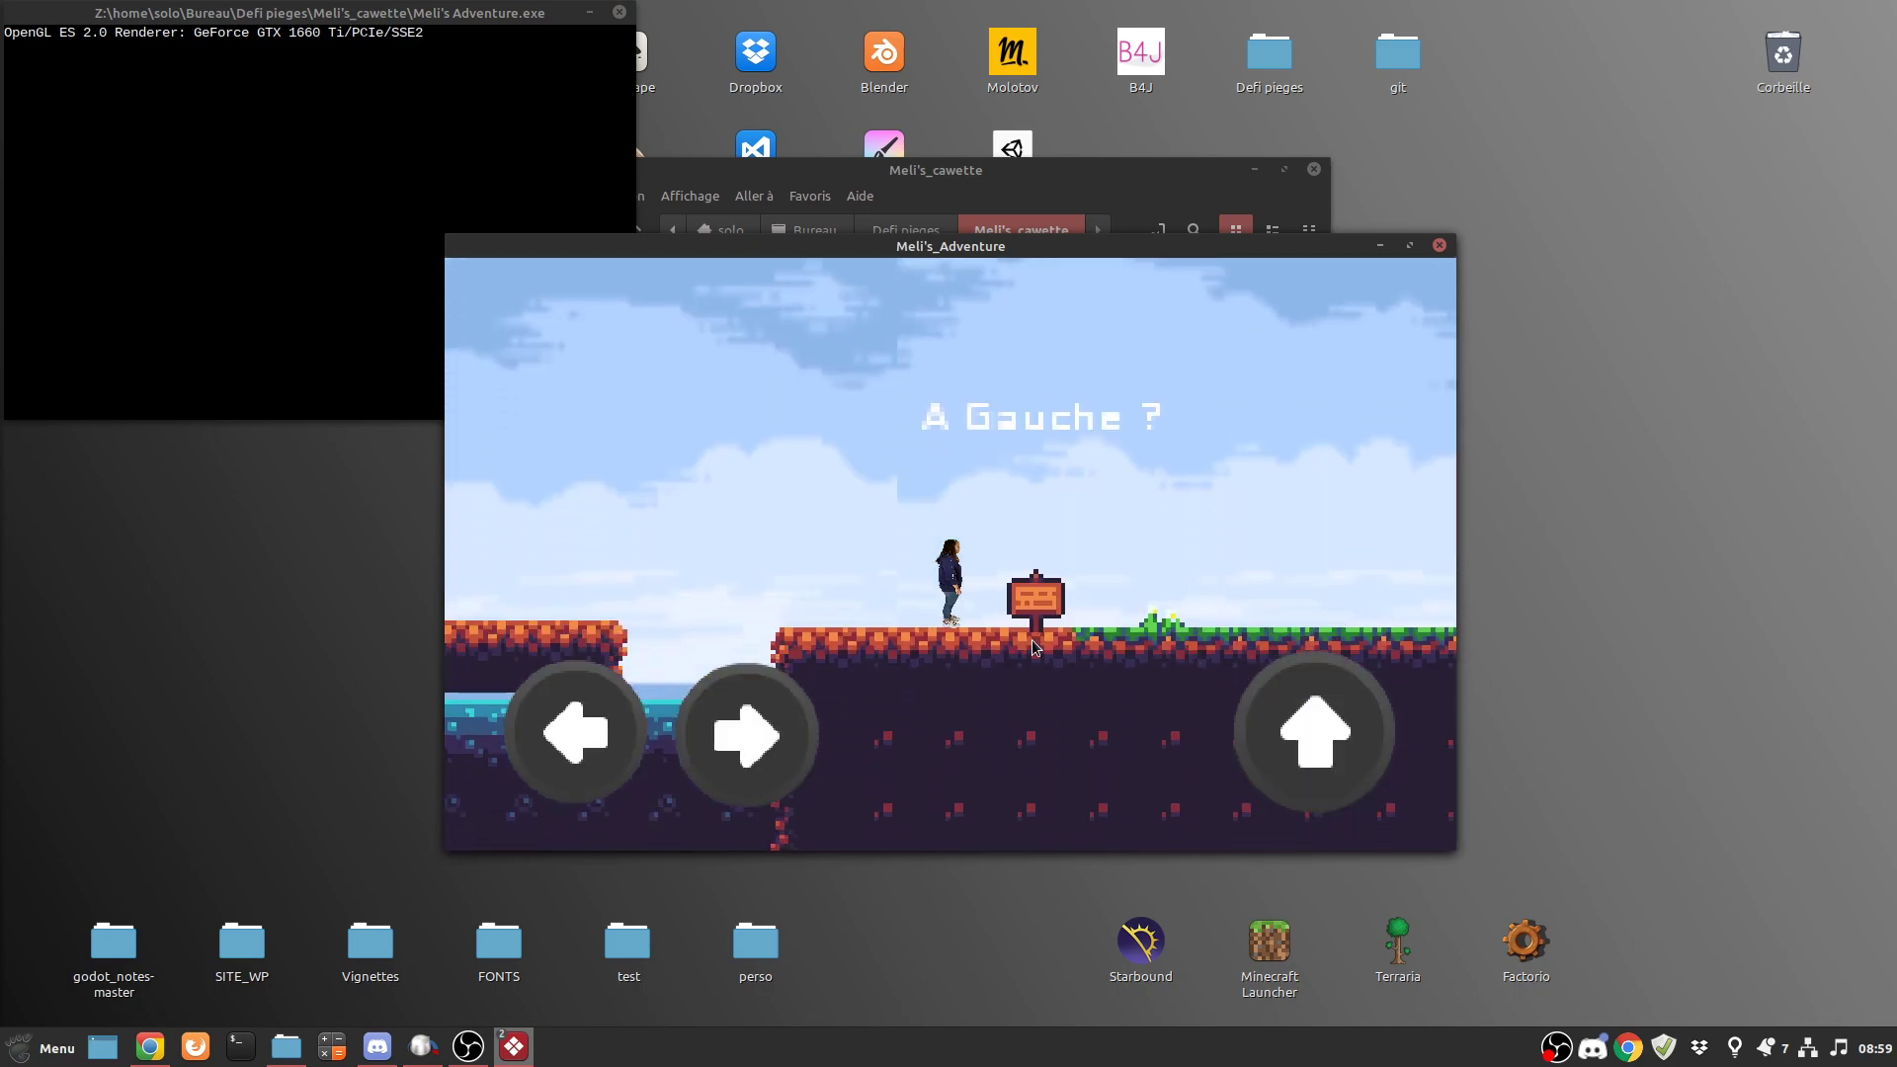
{"action": "left_click", "coordinate": [746, 736]}
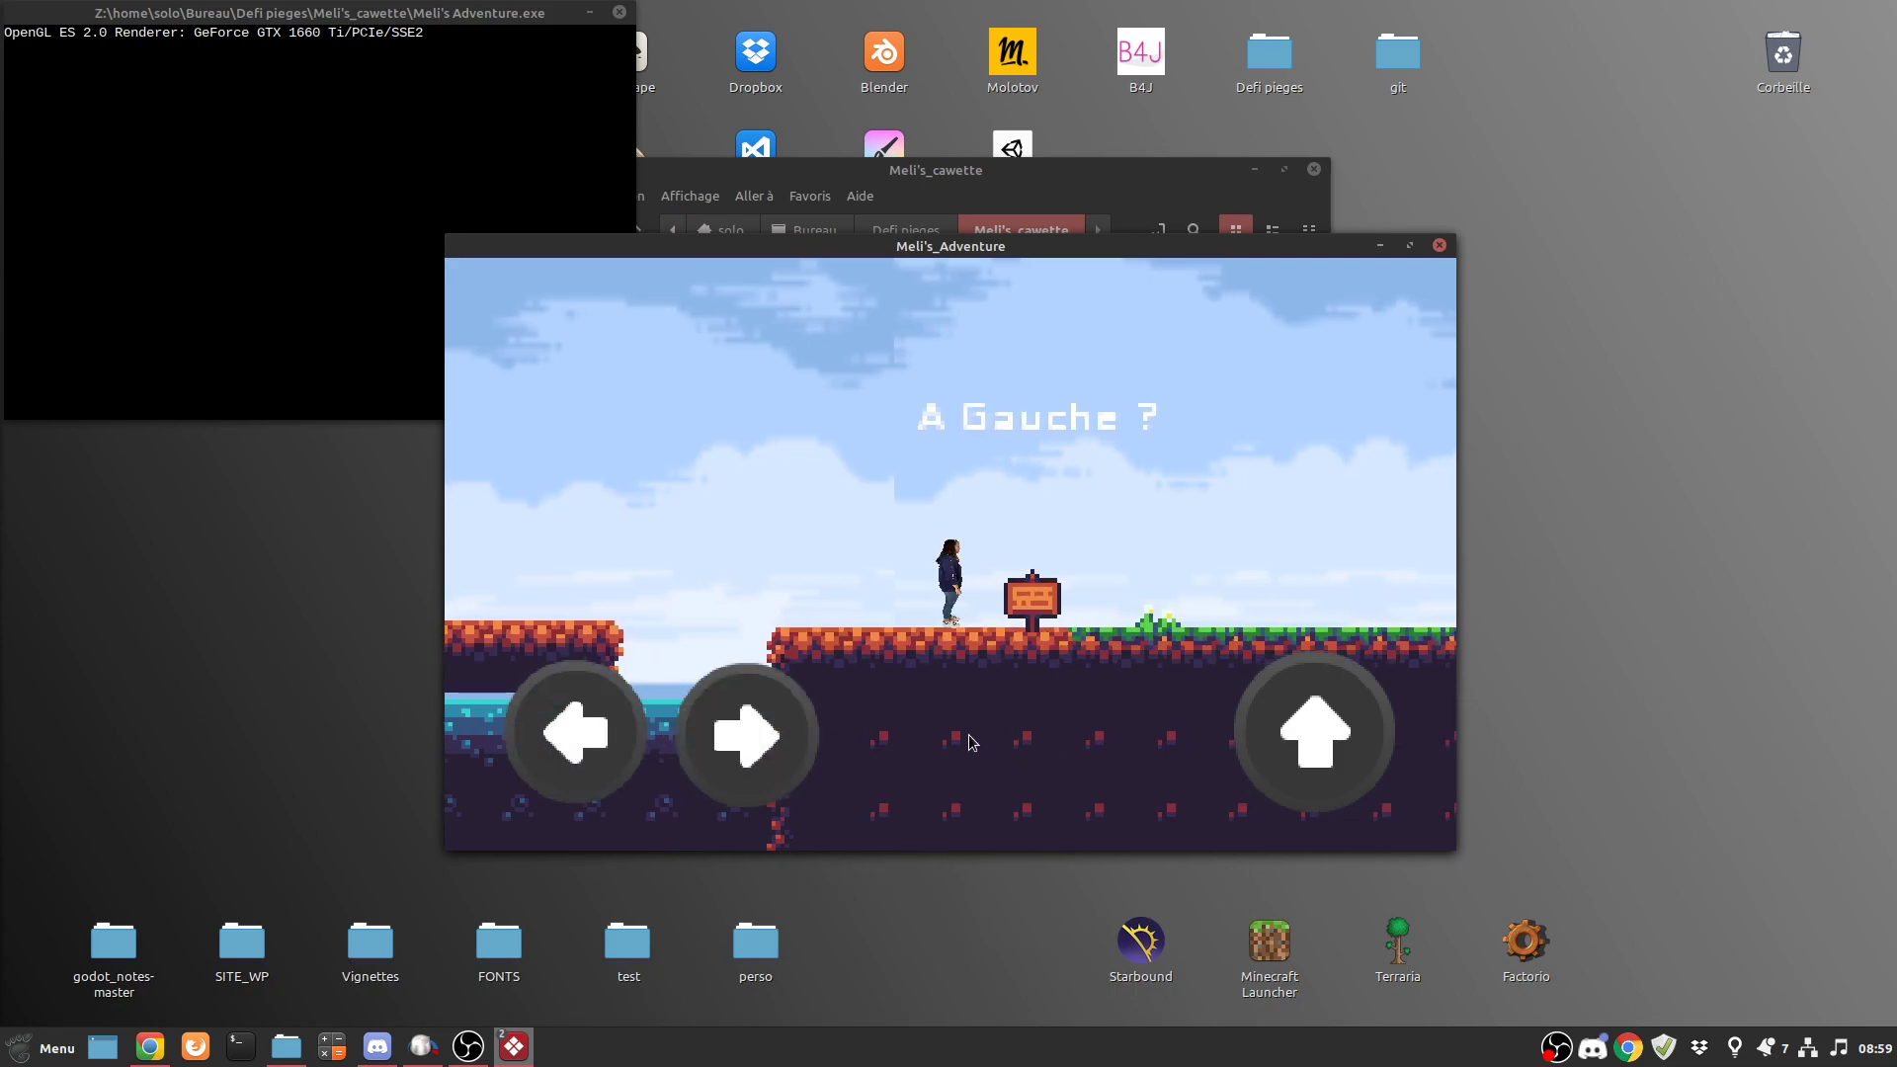
{"action": "key", "text": "Right"}
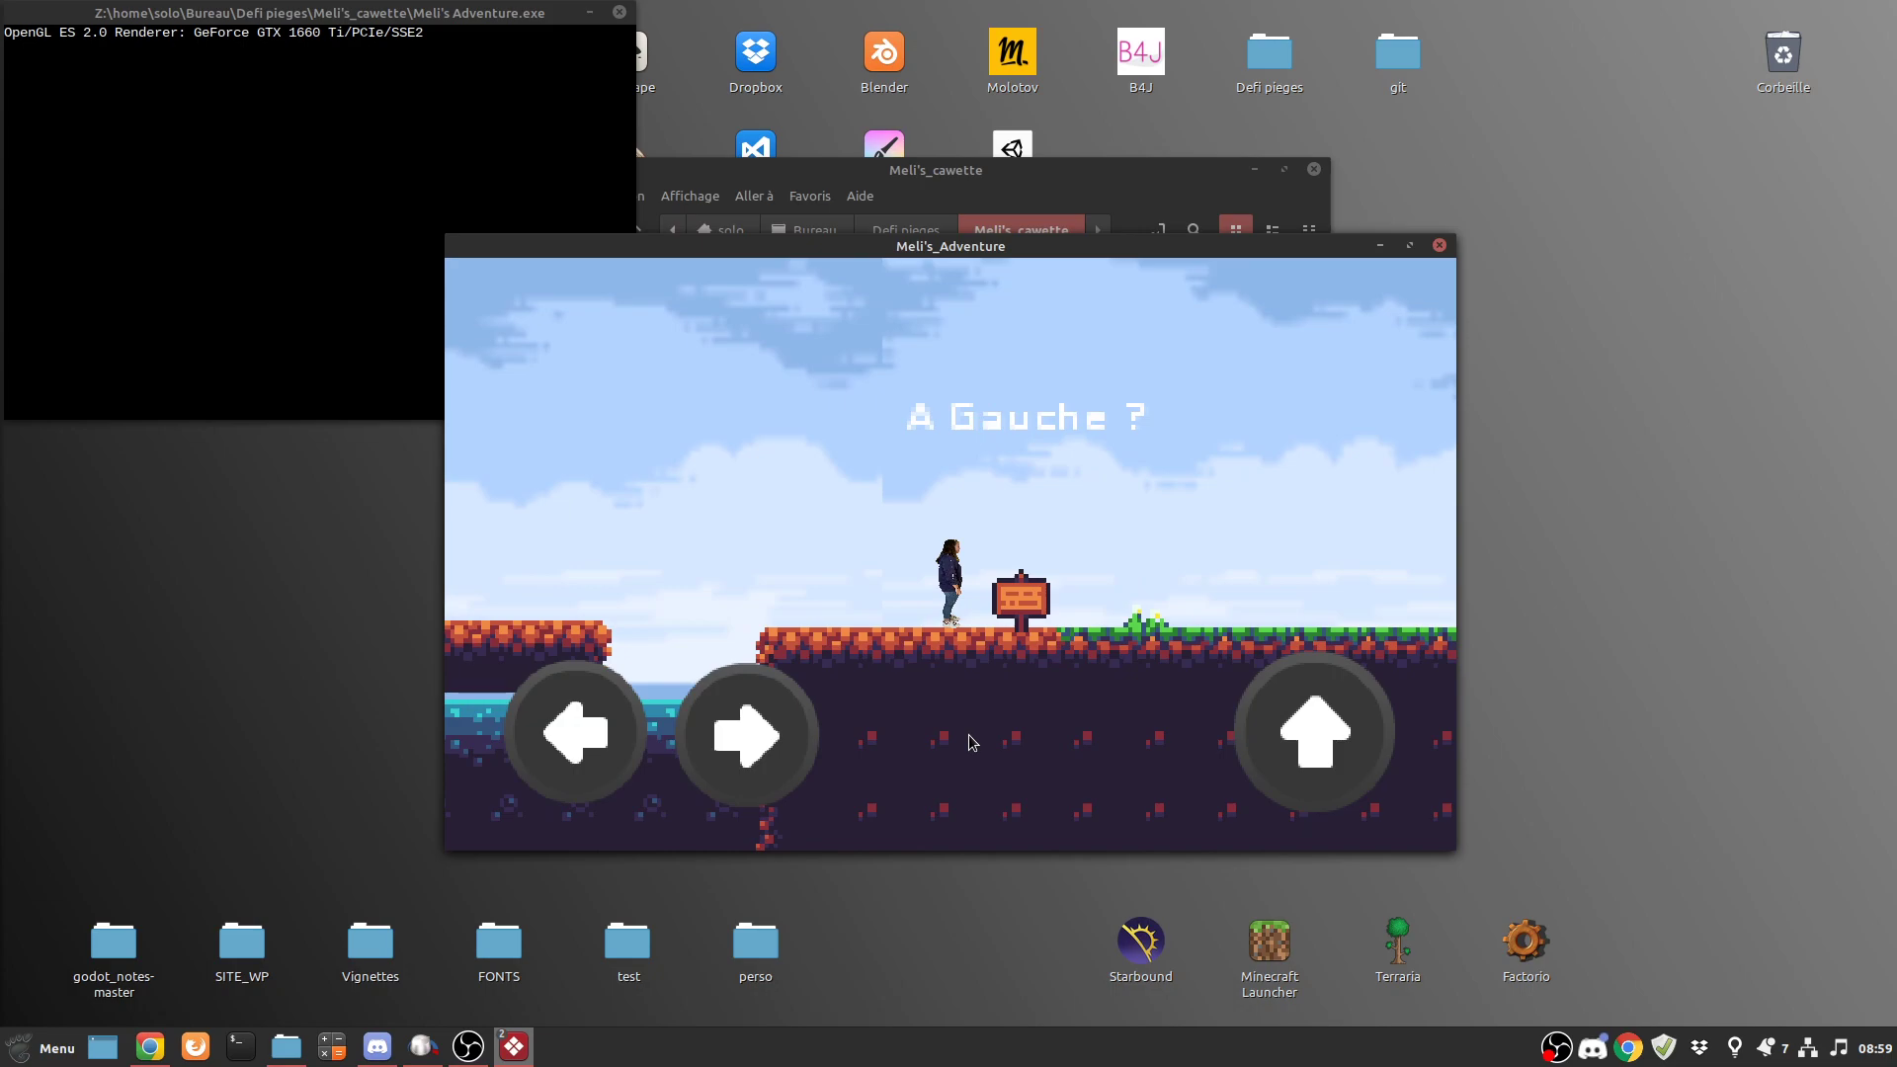
{"action": "key", "text": "Up"}
{"action": "key", "text": "Left"}
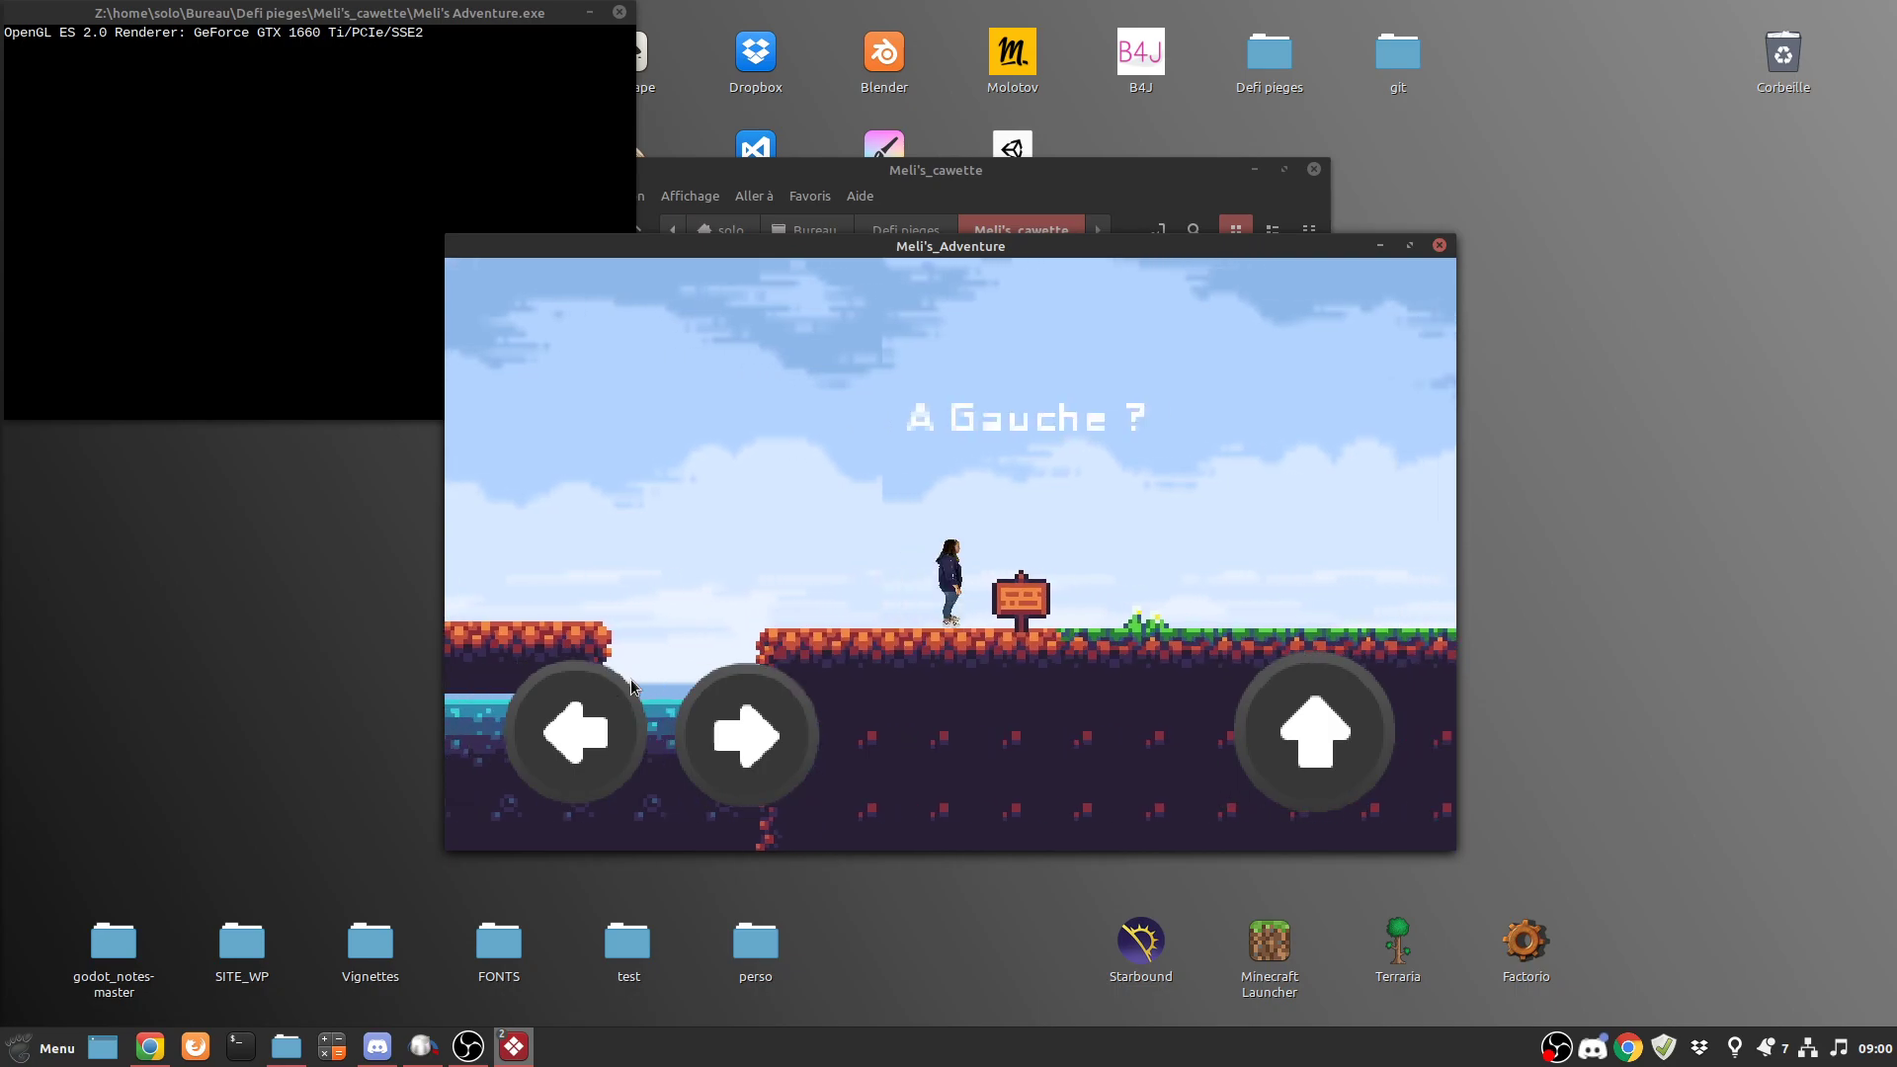
{"action": "key", "text": "Left"}
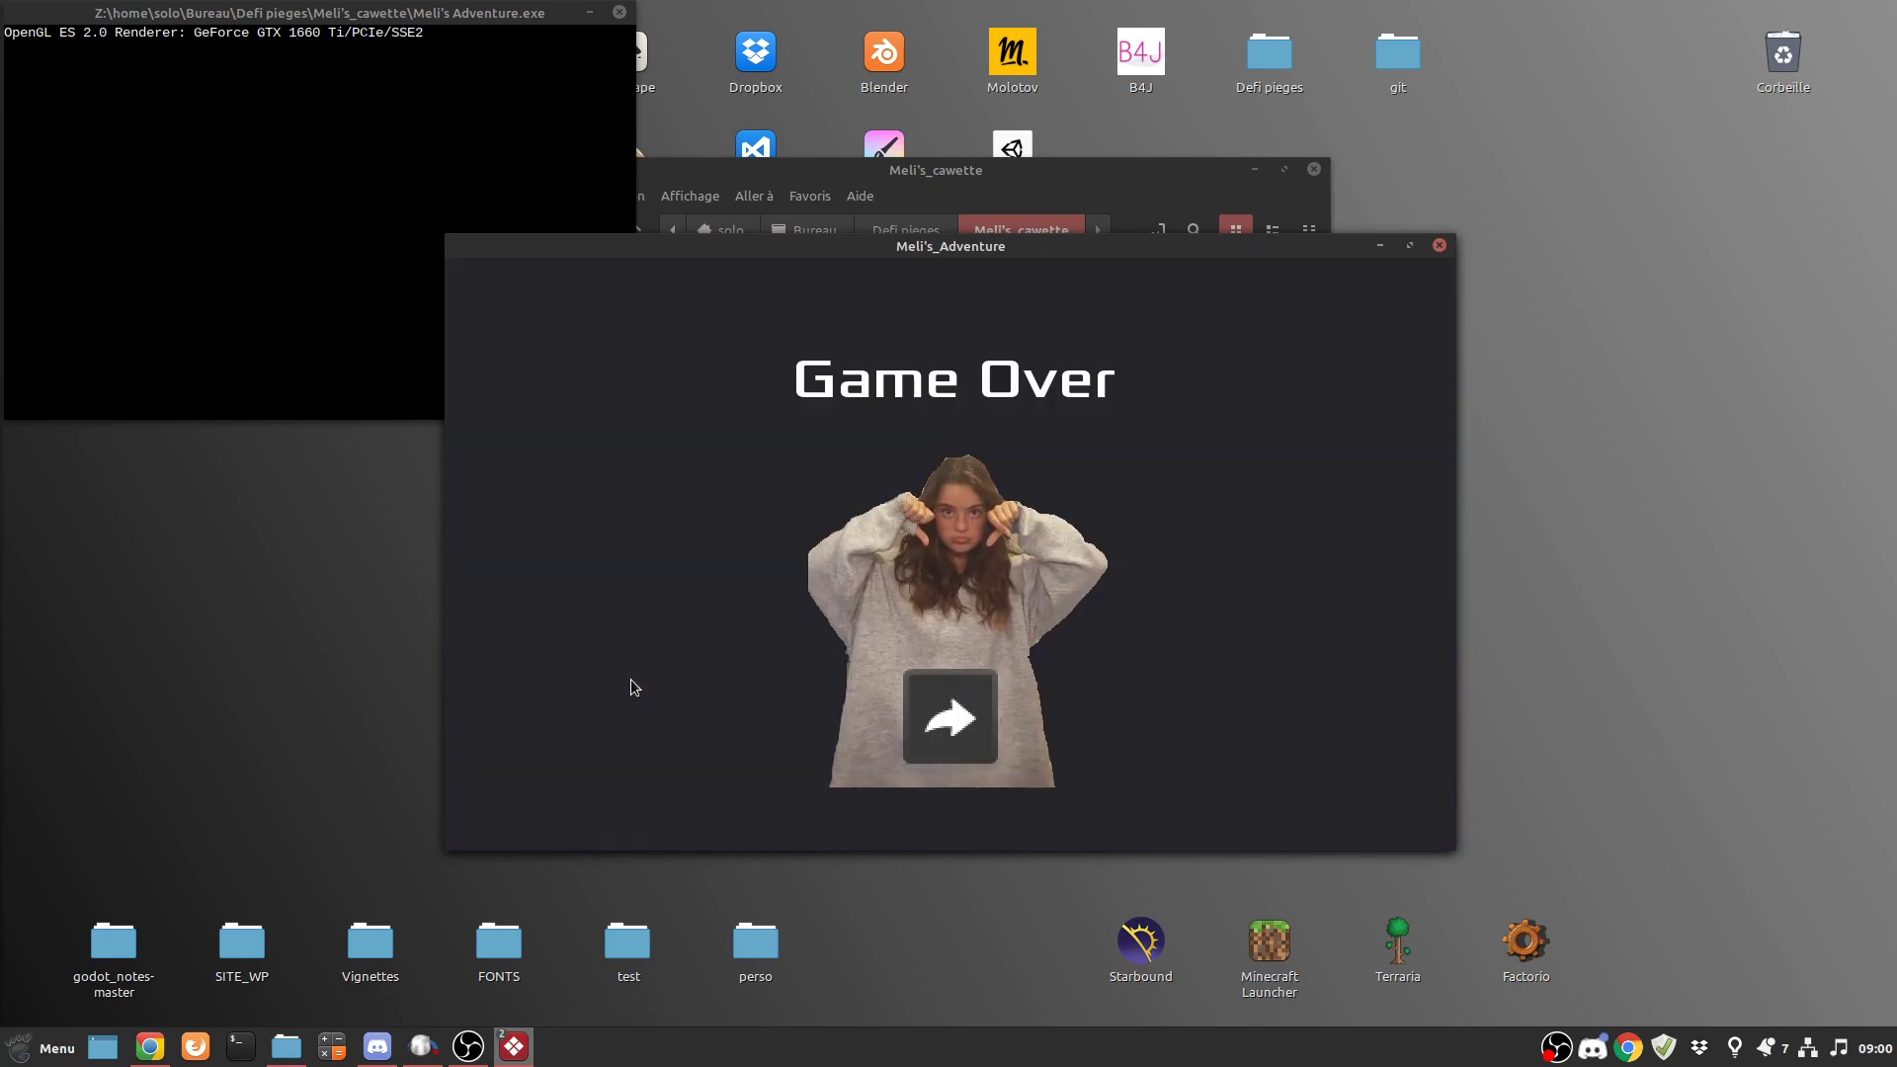
{"action": "left_click", "coordinate": [934, 711]}
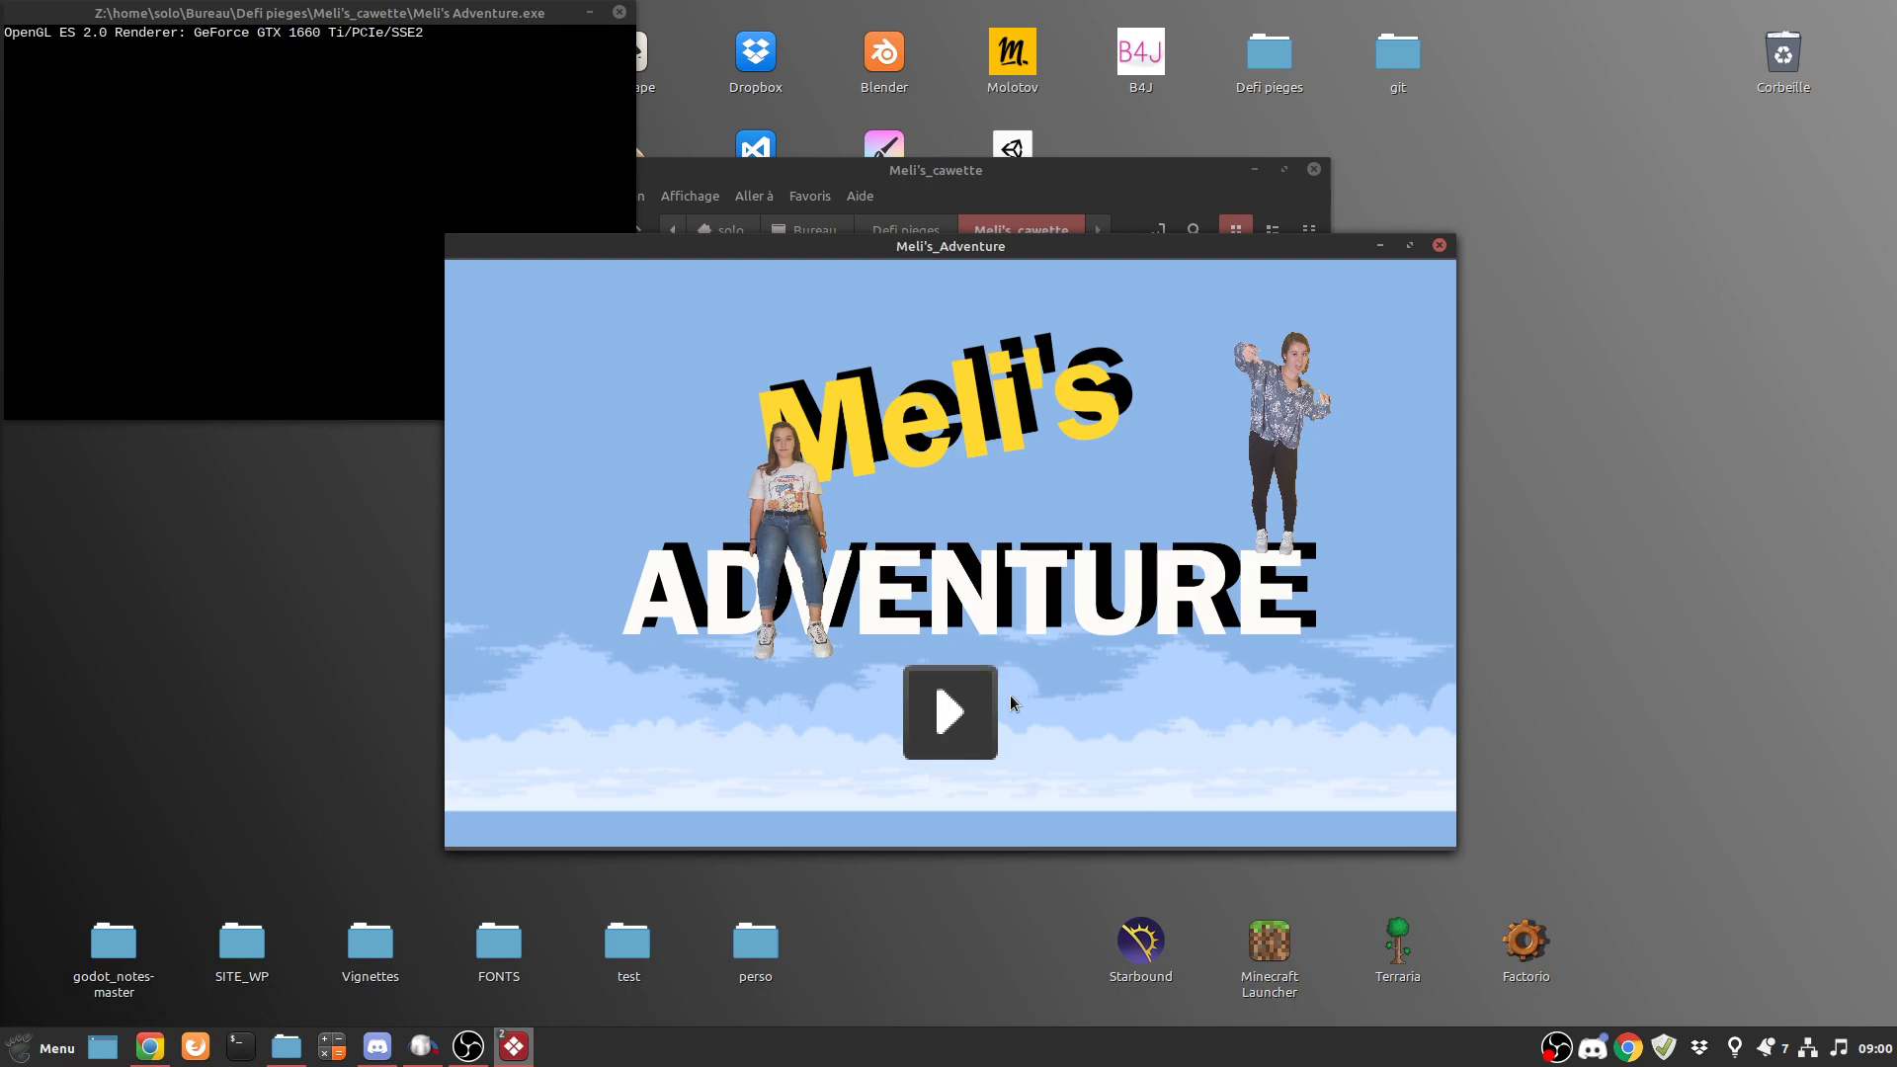
- Start a new run and jump over the water onto the floating platform
{"action": "key", "text": "Return"}
{"action": "key", "text": "Left"}
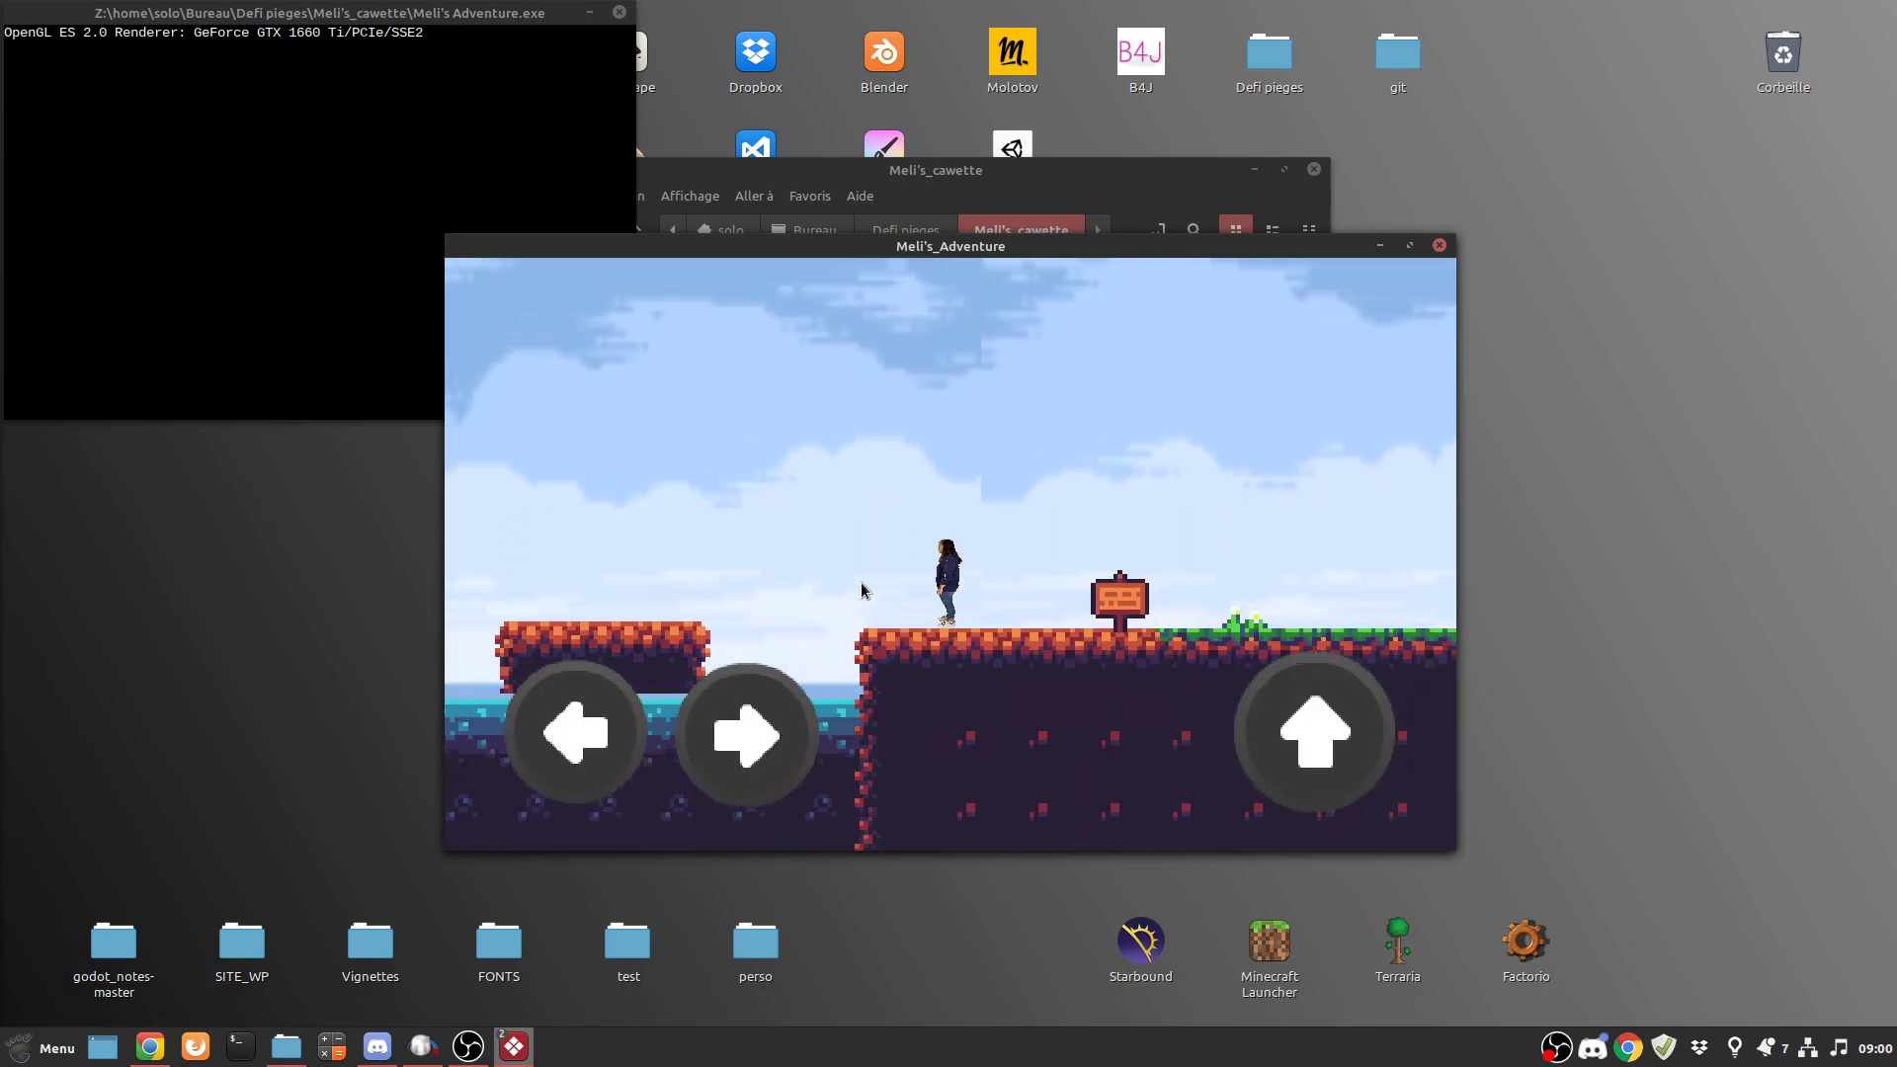
{"action": "key", "text": "Up"}
{"action": "key", "text": "Up"}
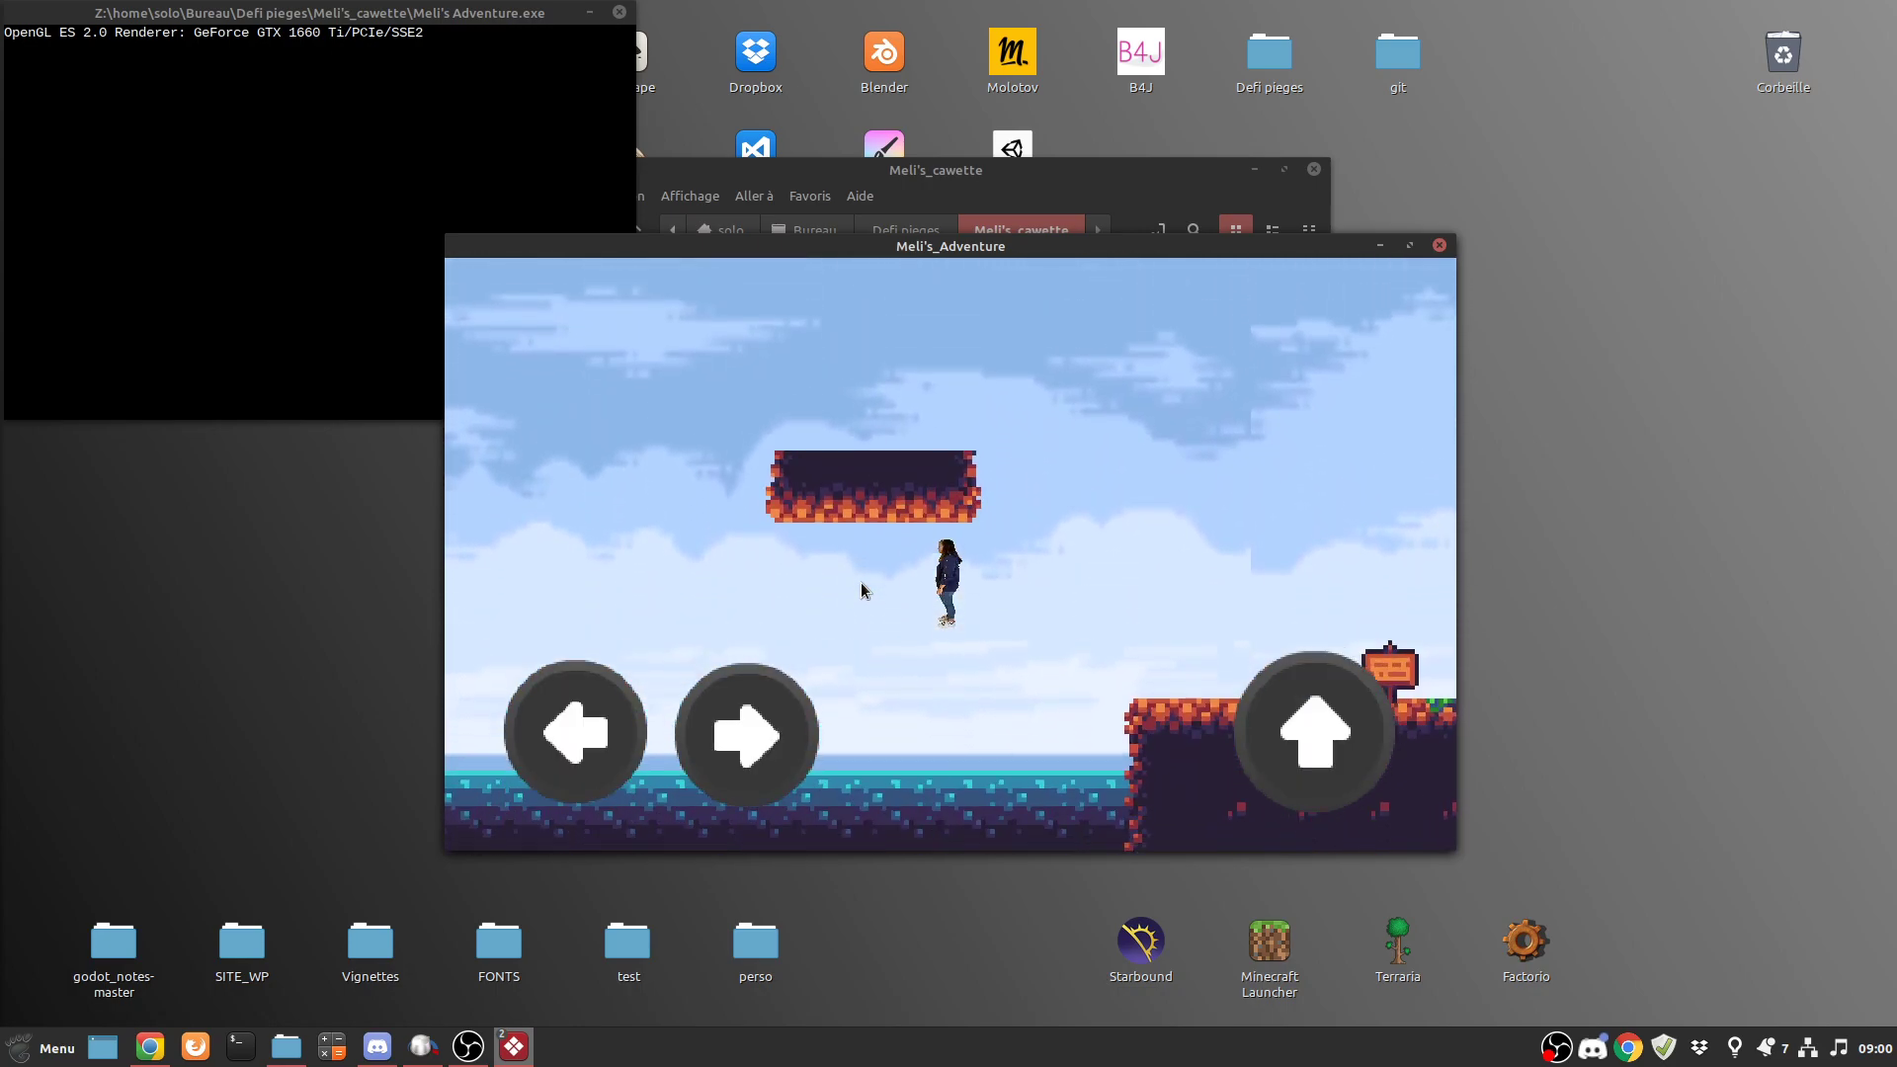
{"action": "key", "text": "Up"}
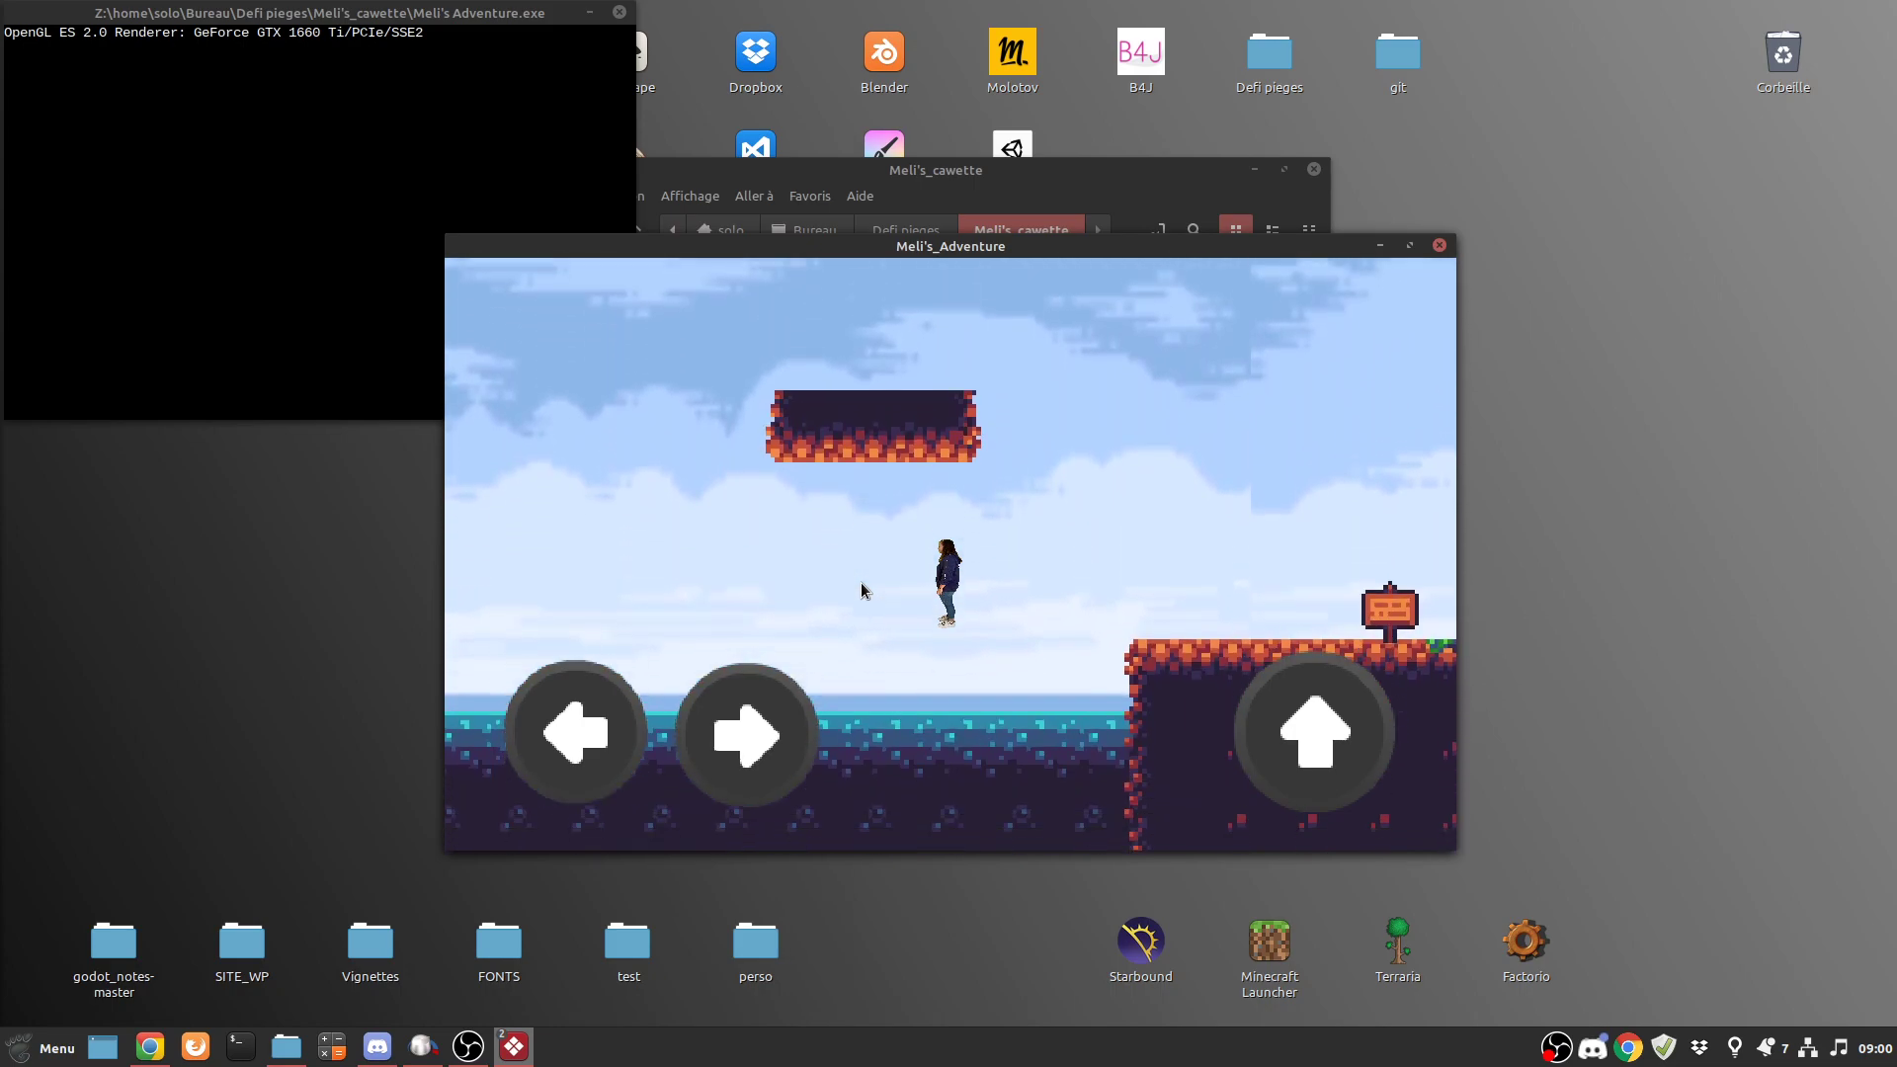
{"action": "key", "text": "Right"}
{"action": "key", "text": "Up"}
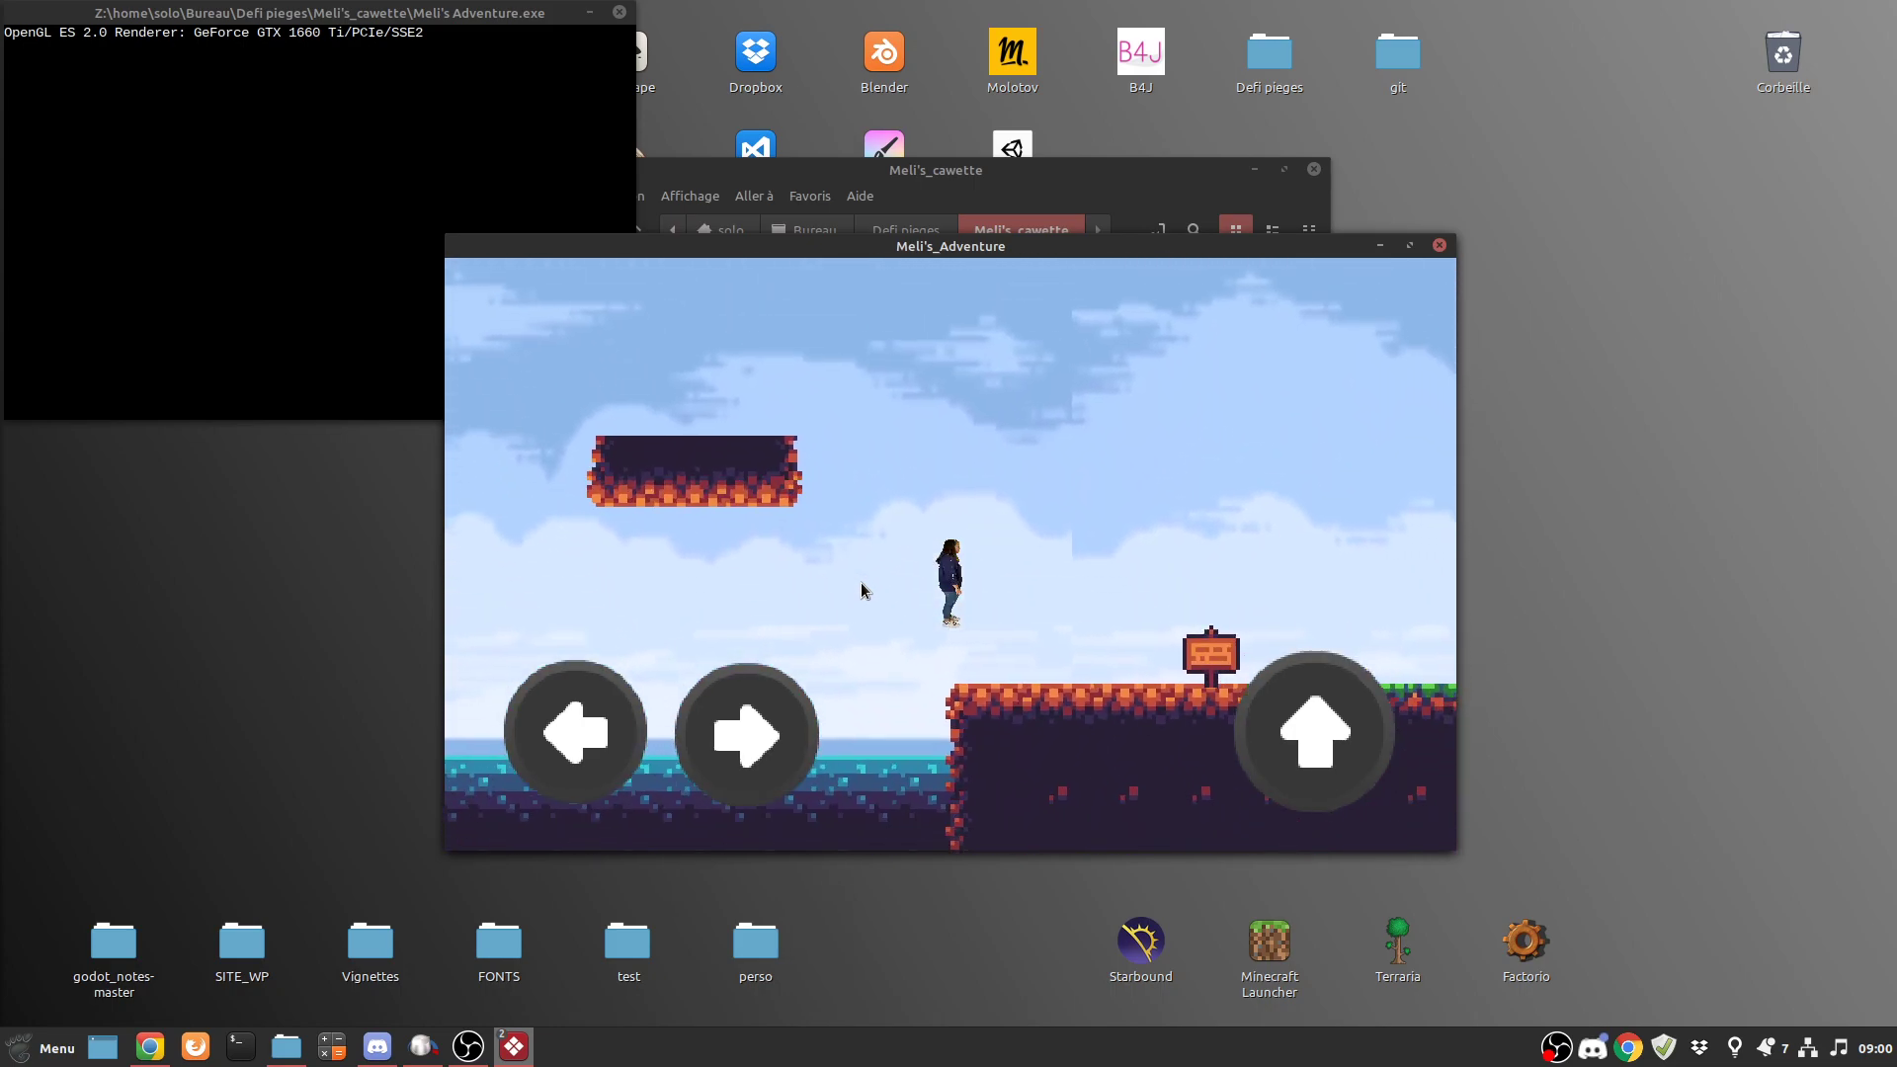
{"action": "key", "text": "Up"}
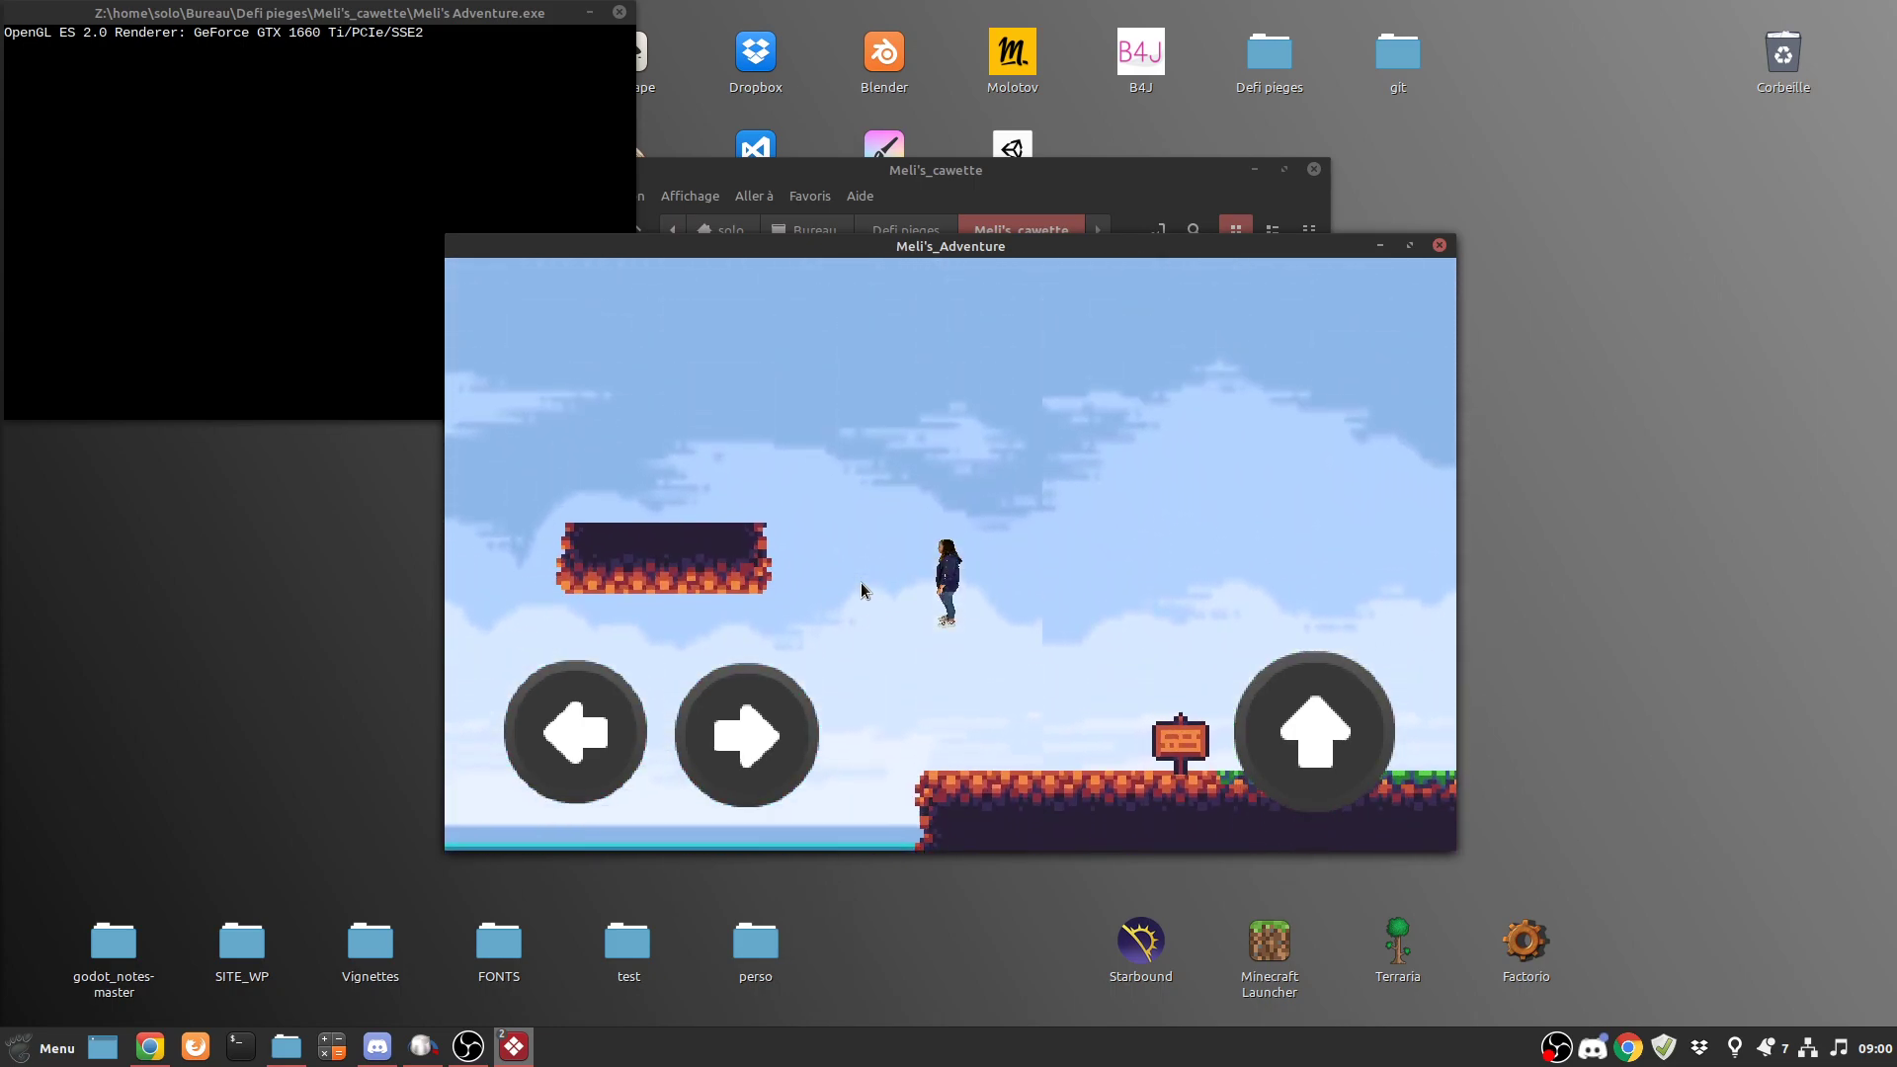
{"action": "key", "text": "Left"}
{"action": "key", "text": "Up"}
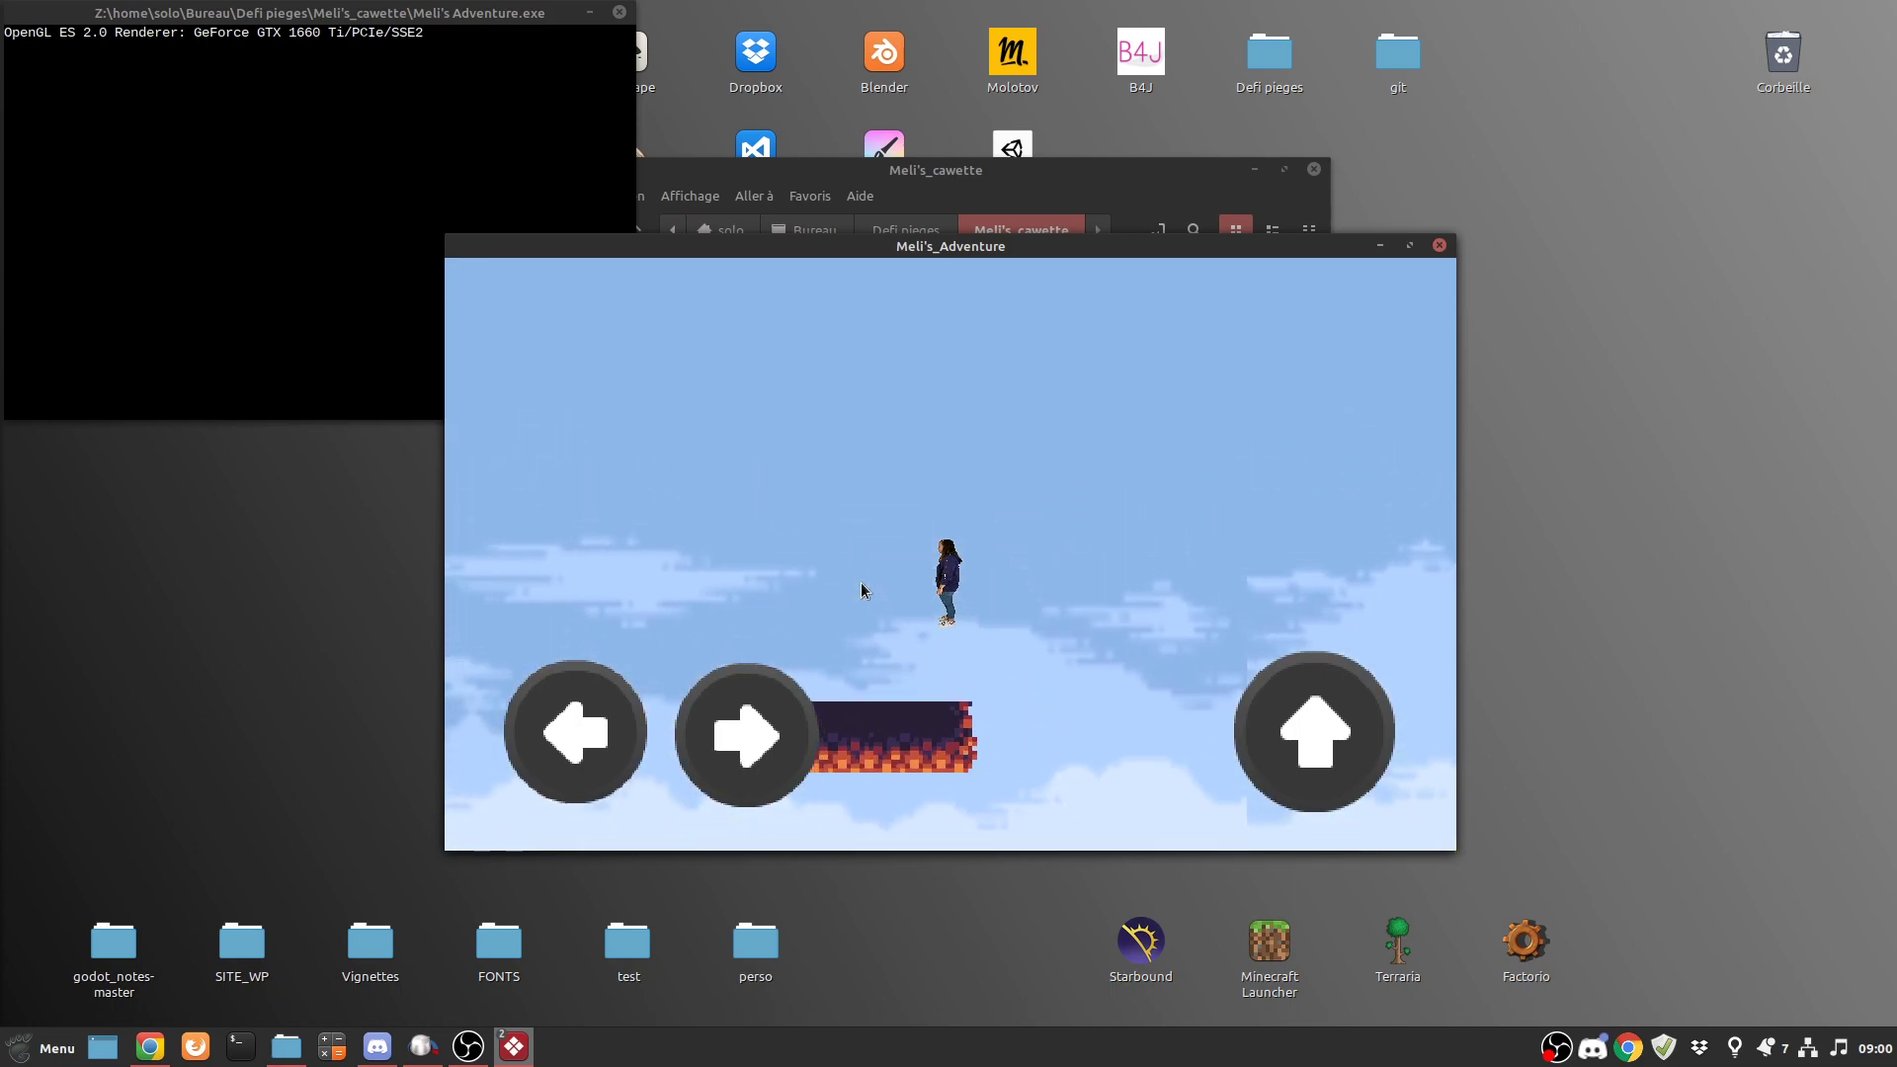
{"action": "key", "text": "Up"}
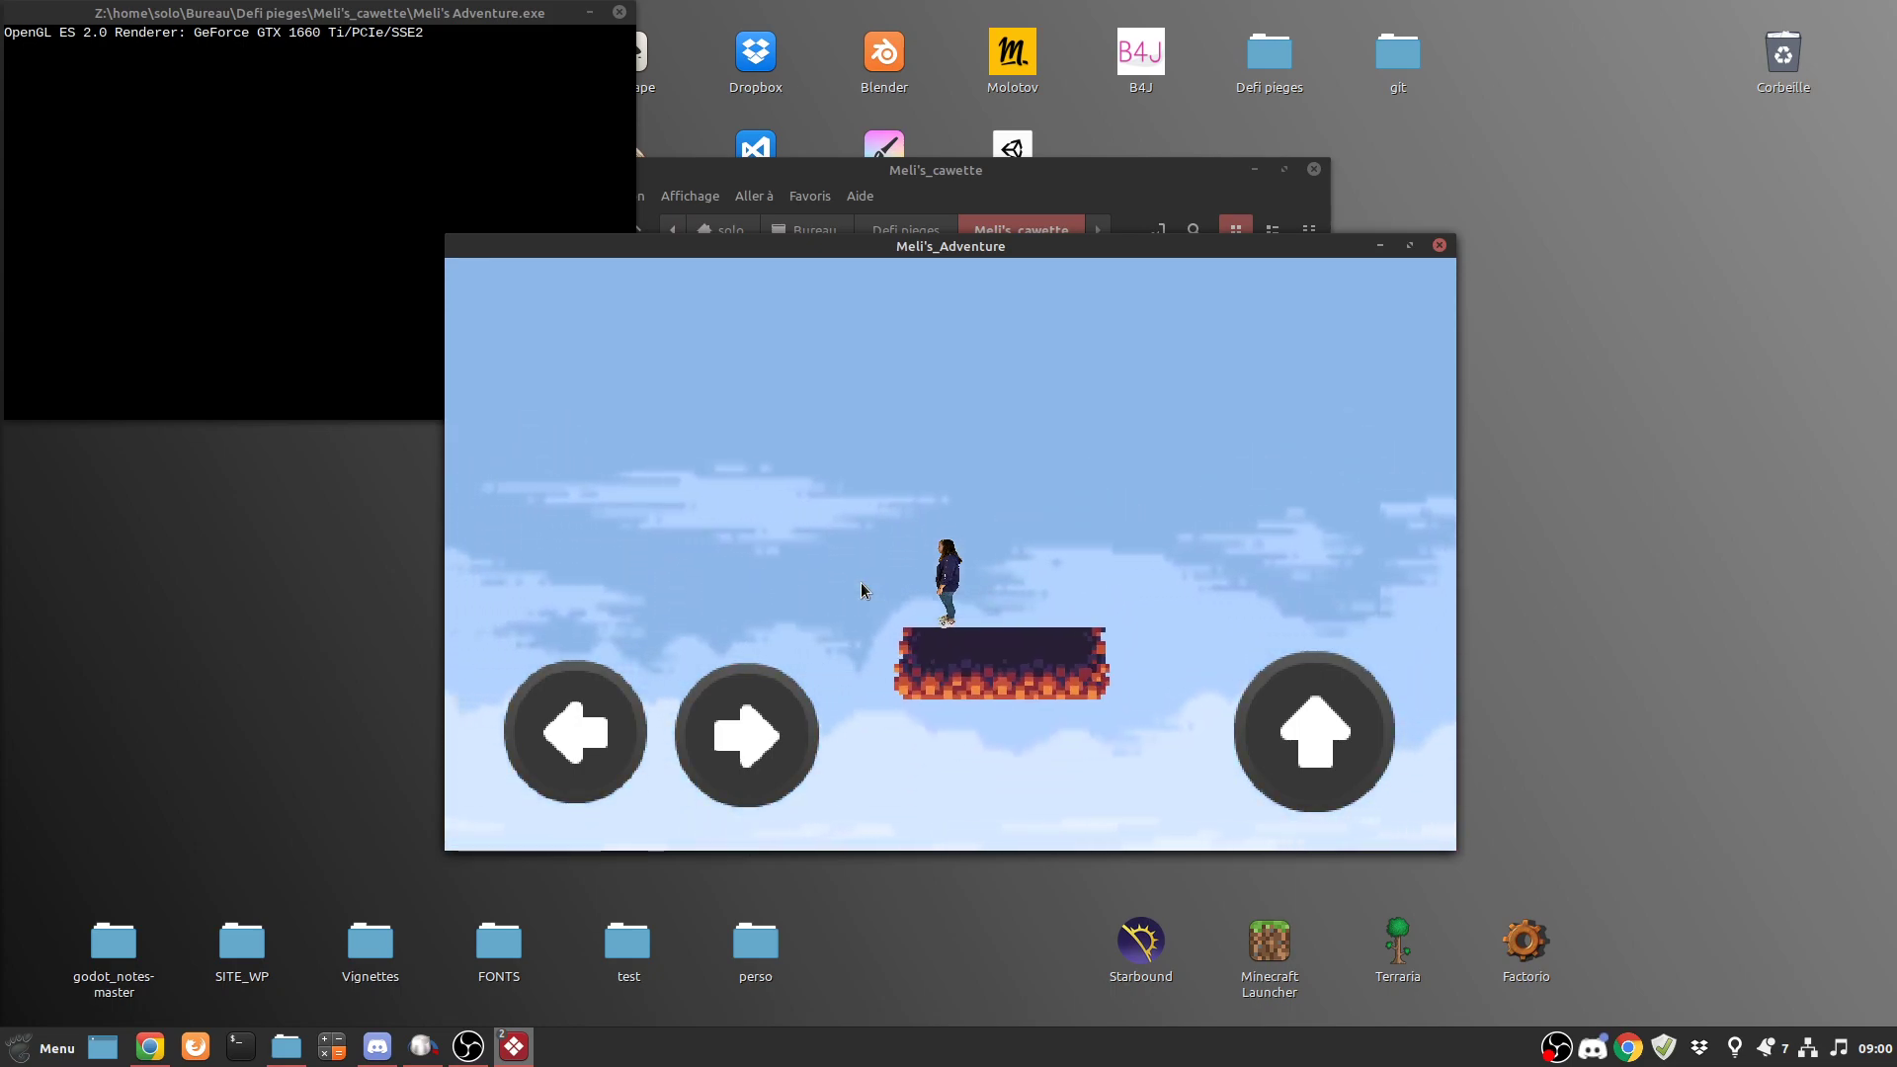
{"action": "key", "text": "Right"}
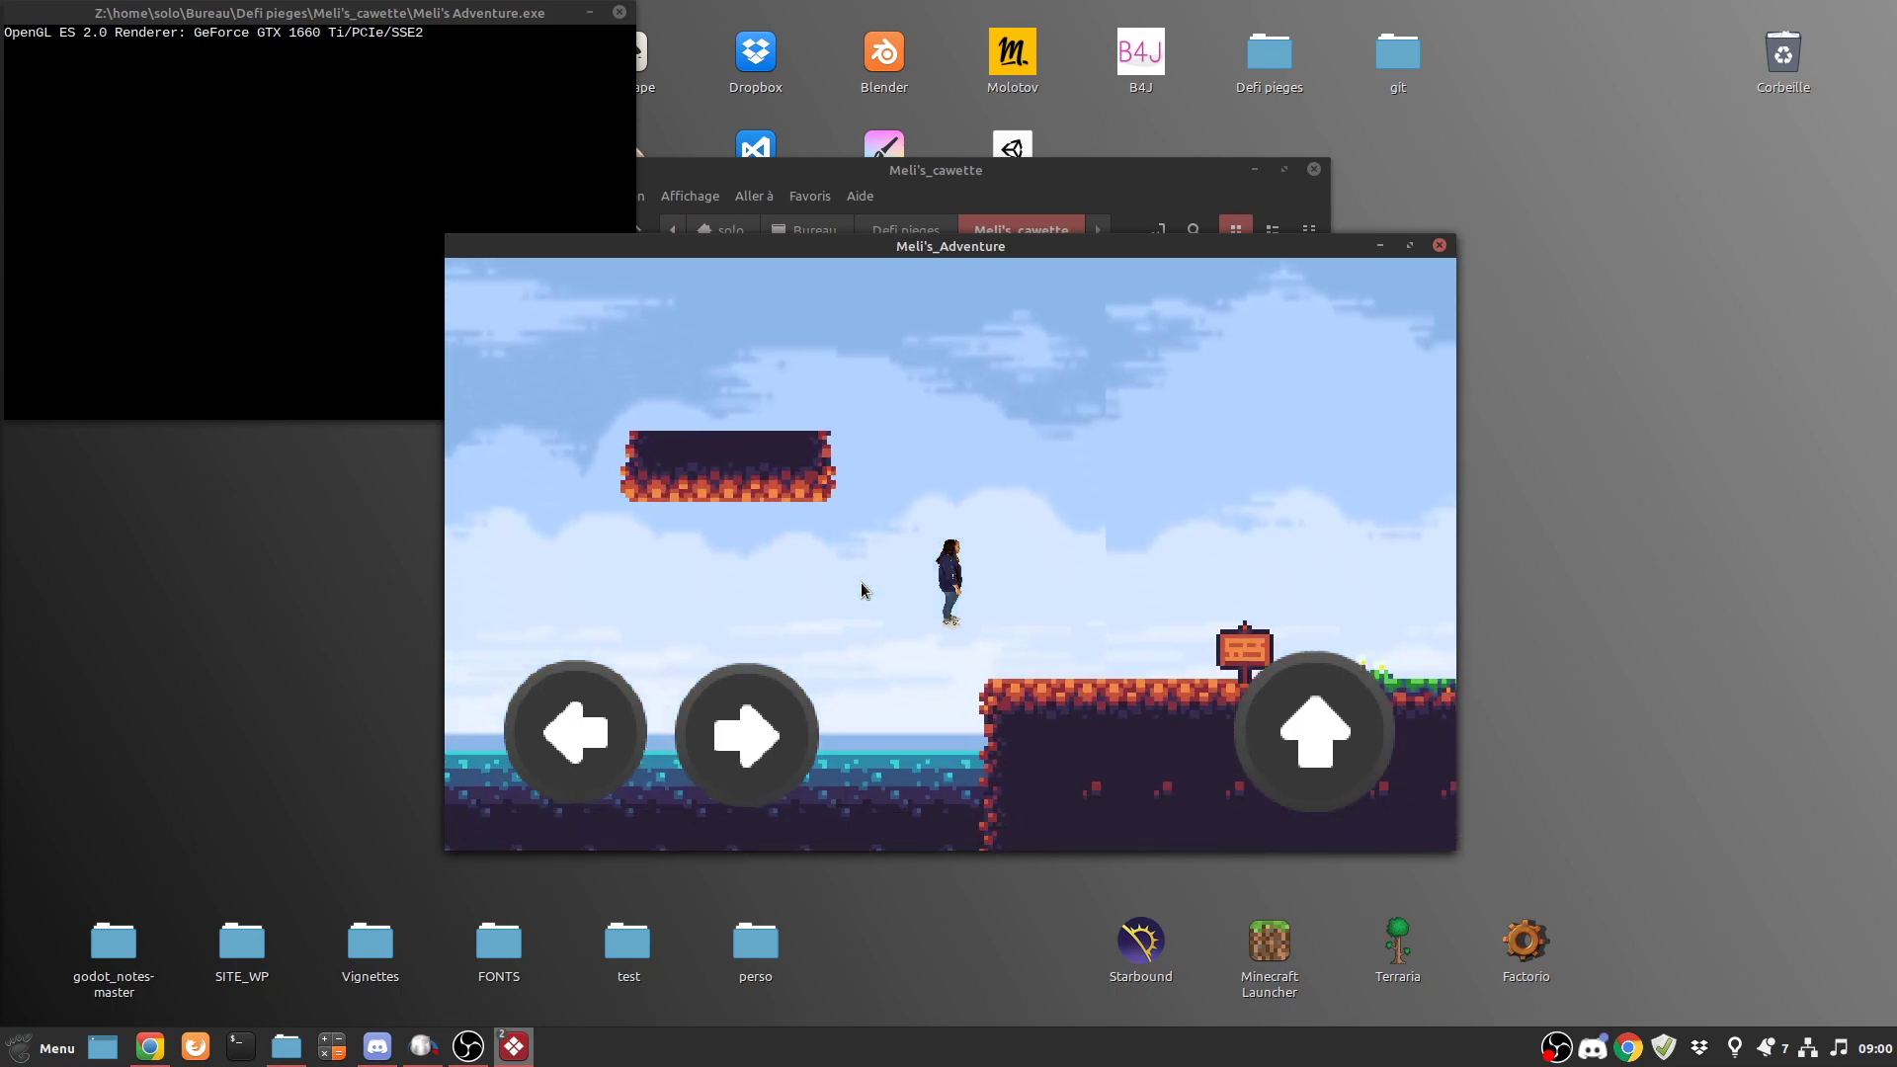
{"action": "key", "text": "Right"}
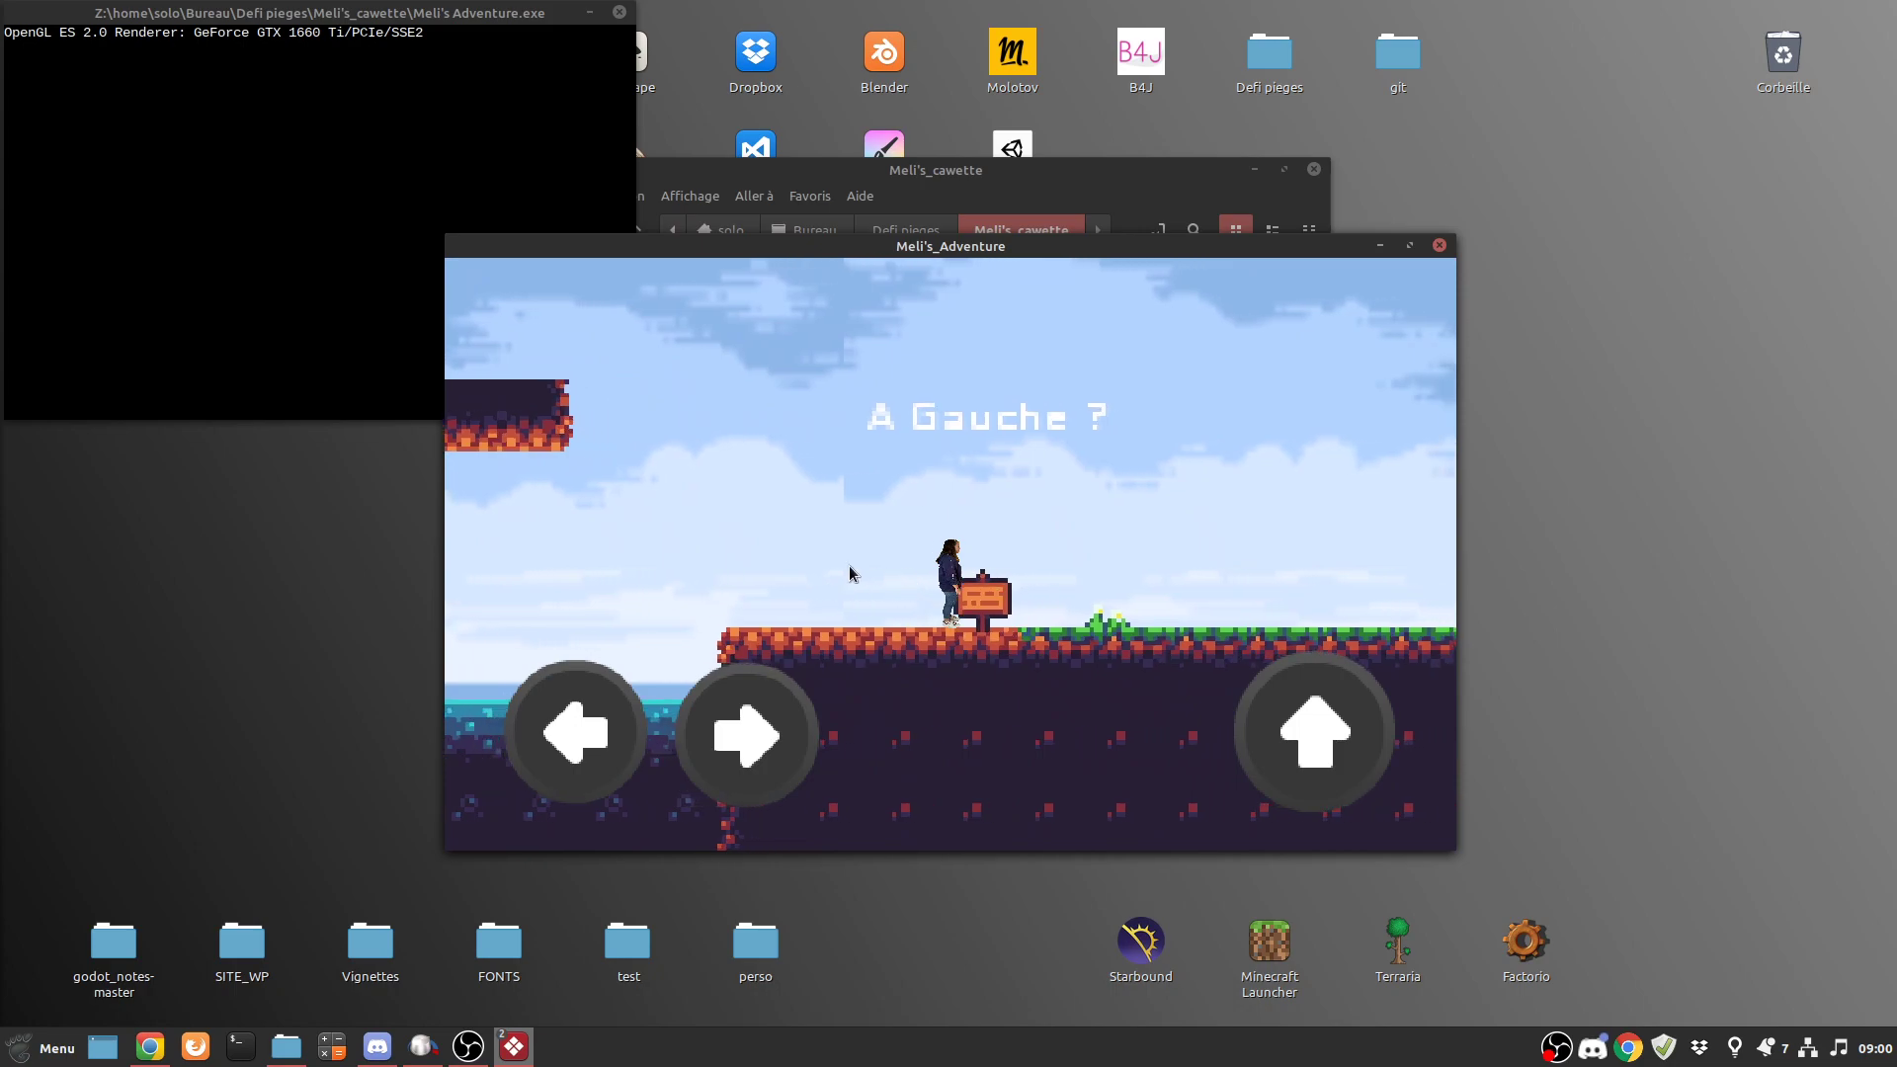
- Walk back past the sign and make repeated high jumps while heading right
{"action": "key", "text": "Left"}
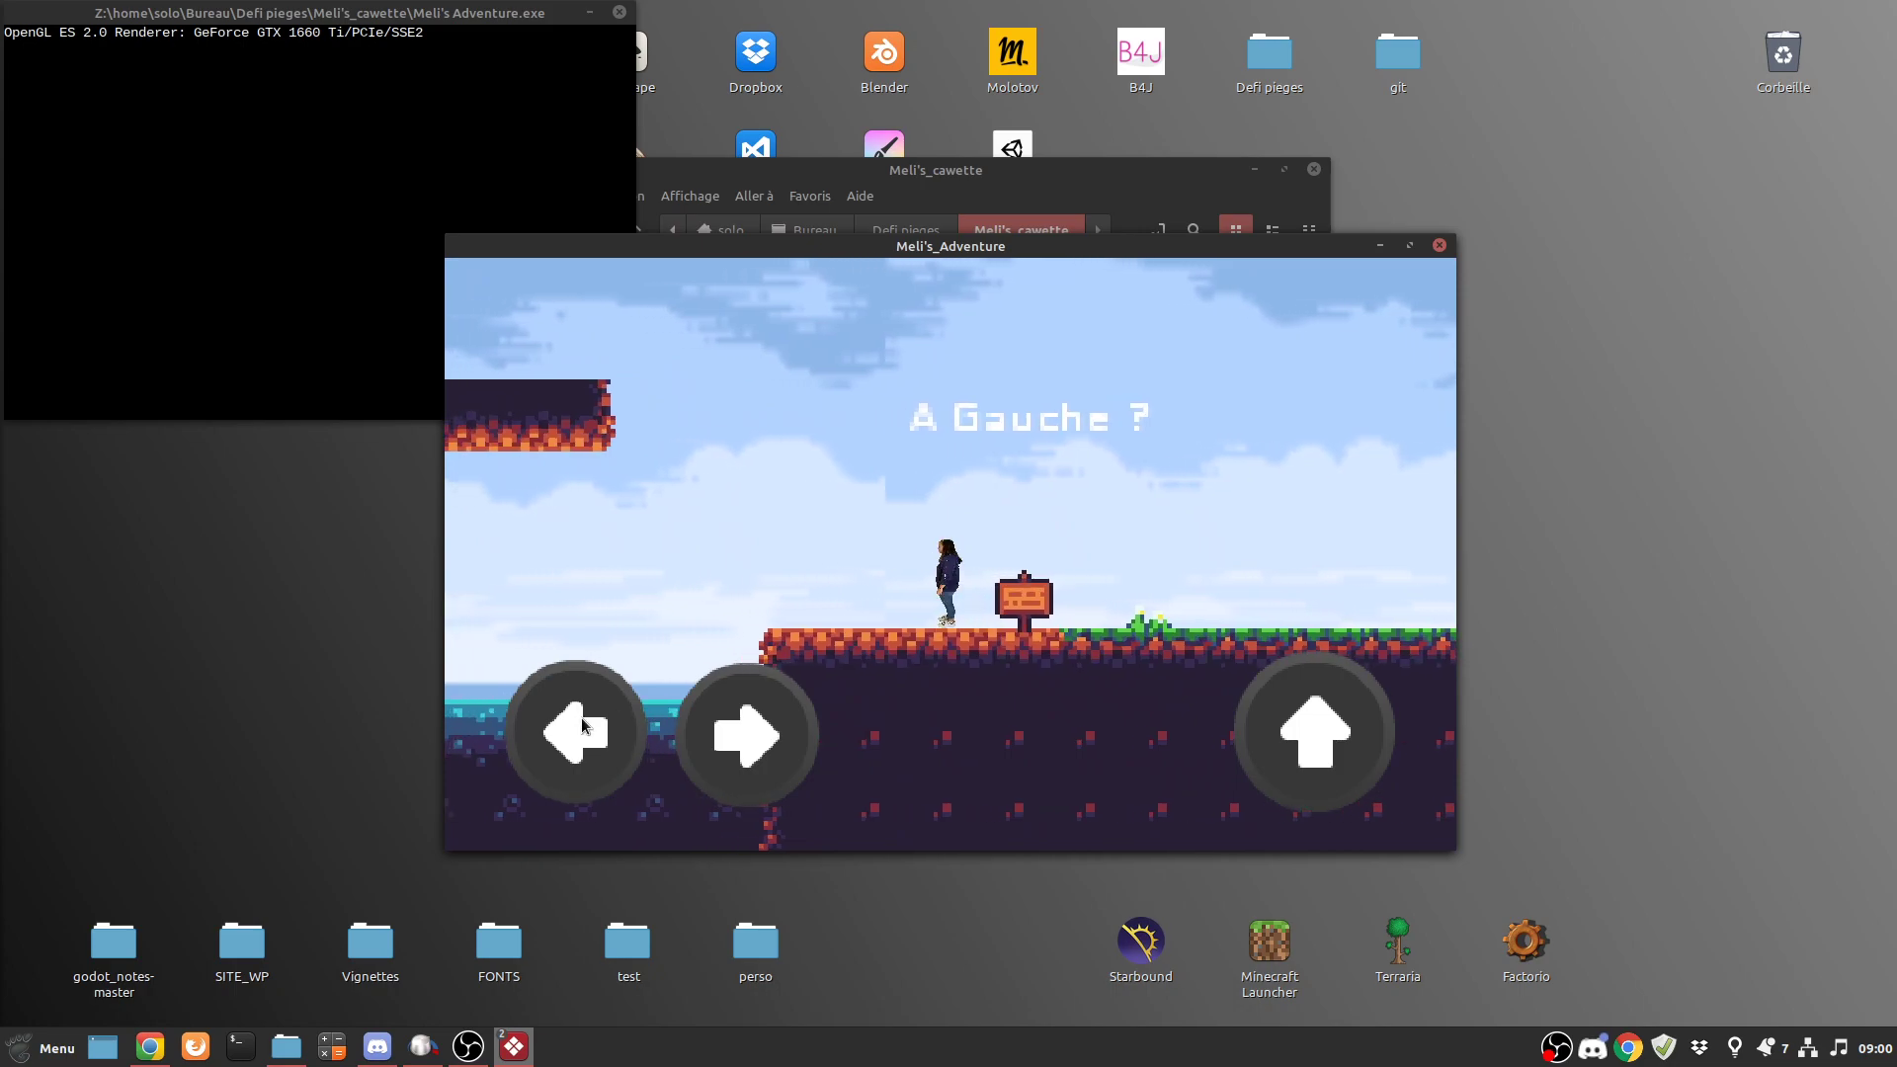
{"action": "key", "text": "Right"}
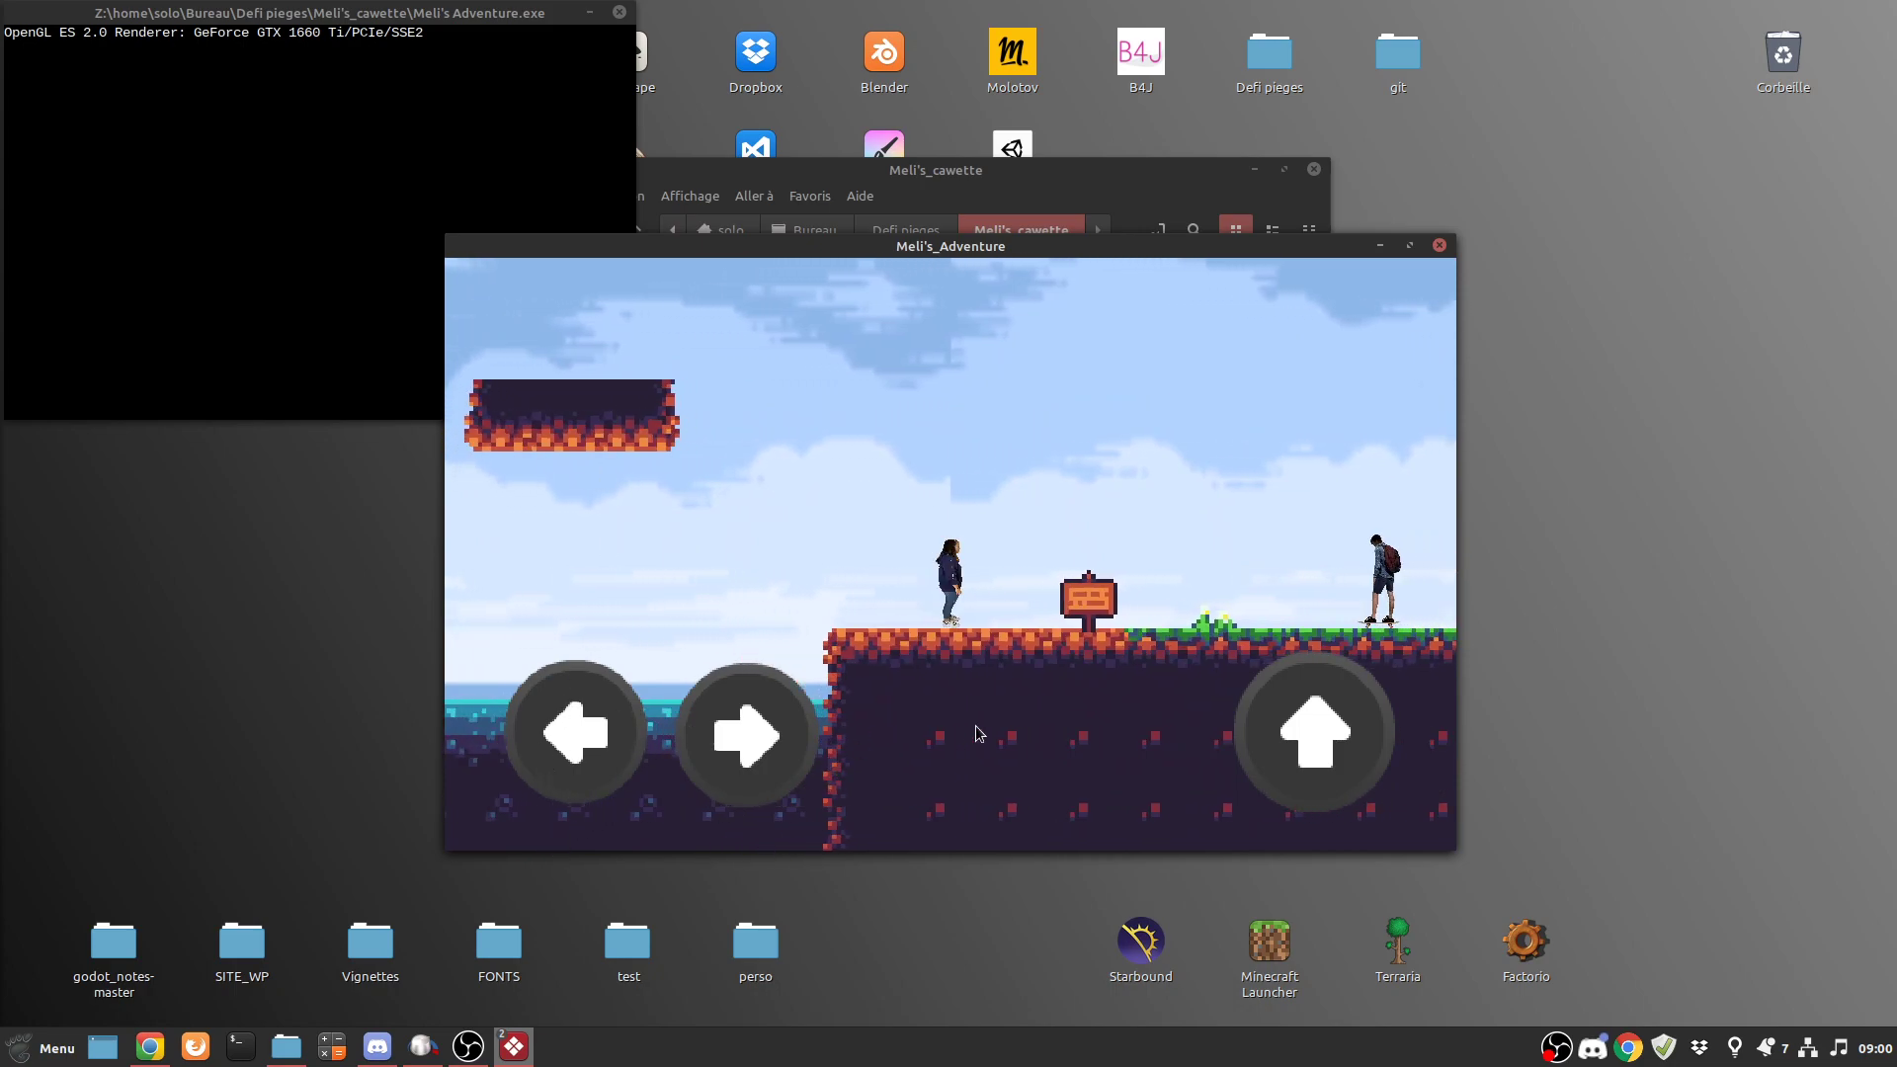
{"action": "key", "text": "Up"}
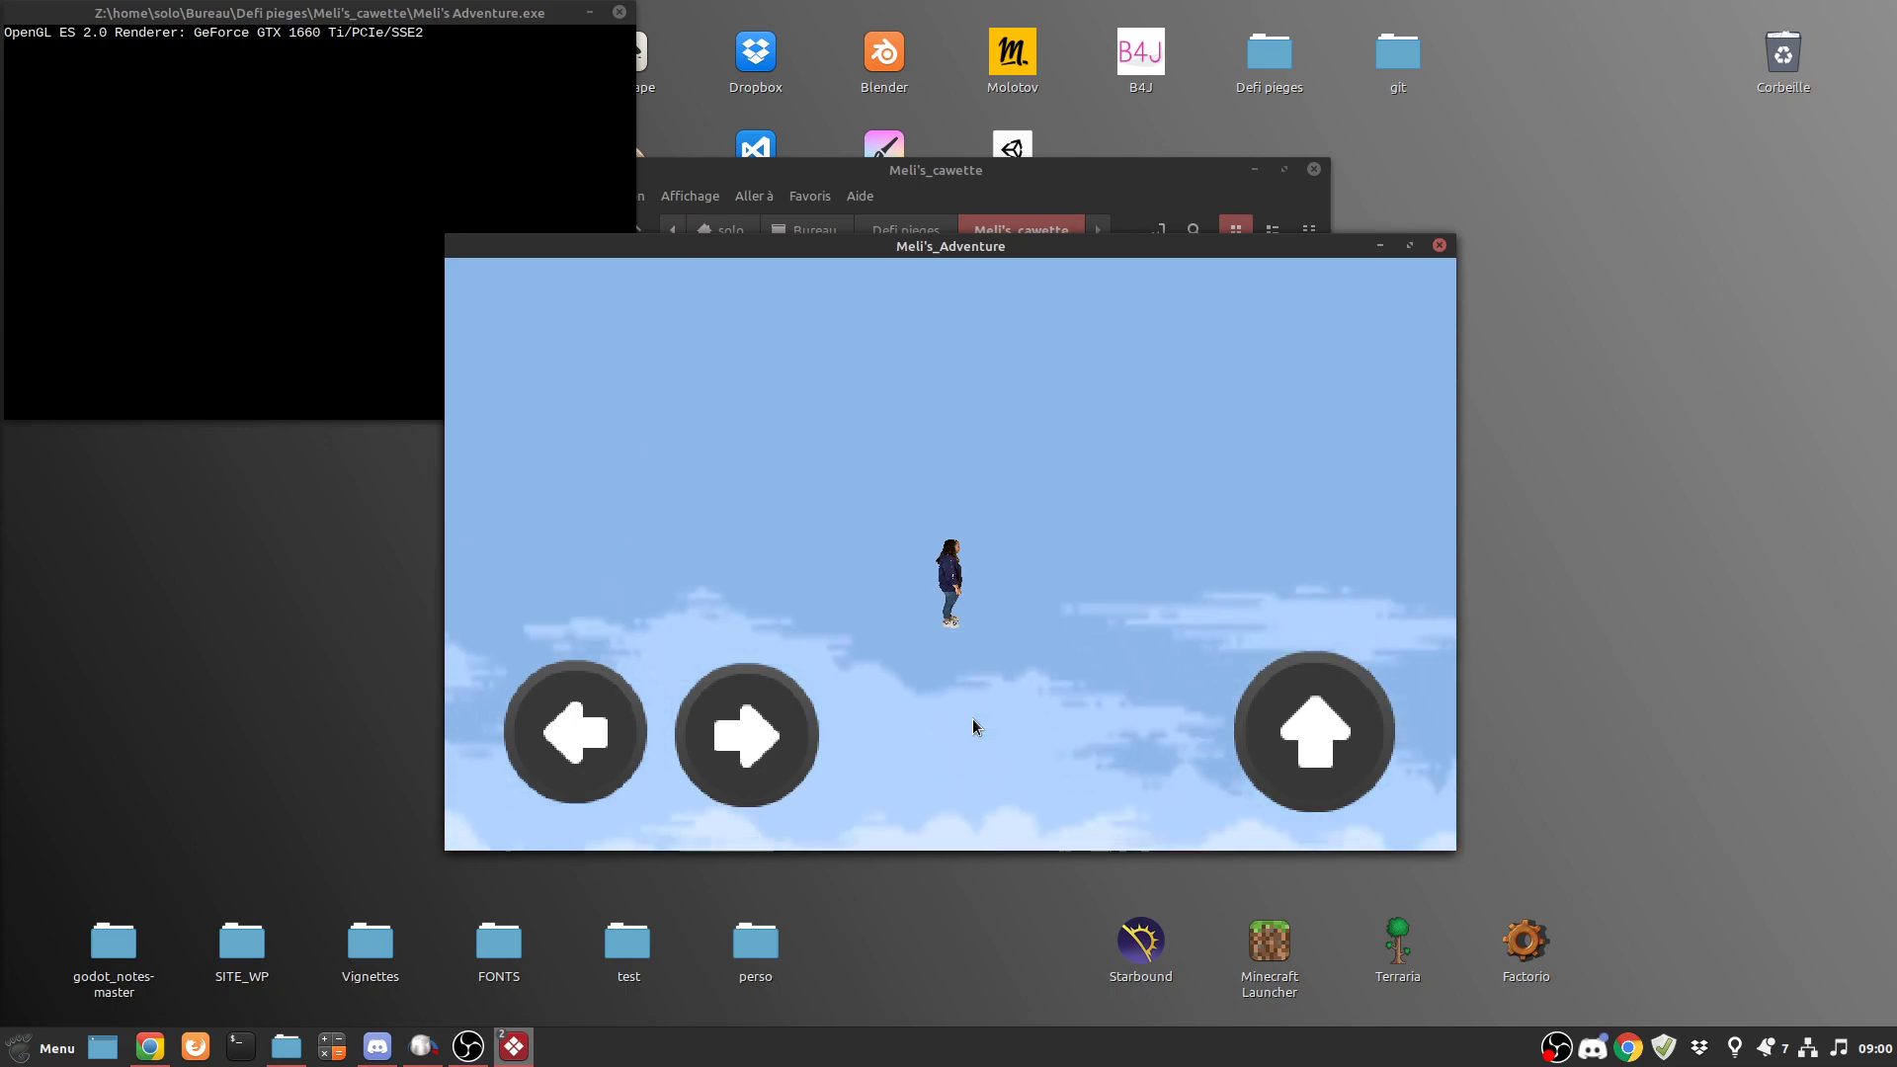
{"action": "key", "text": "Right"}
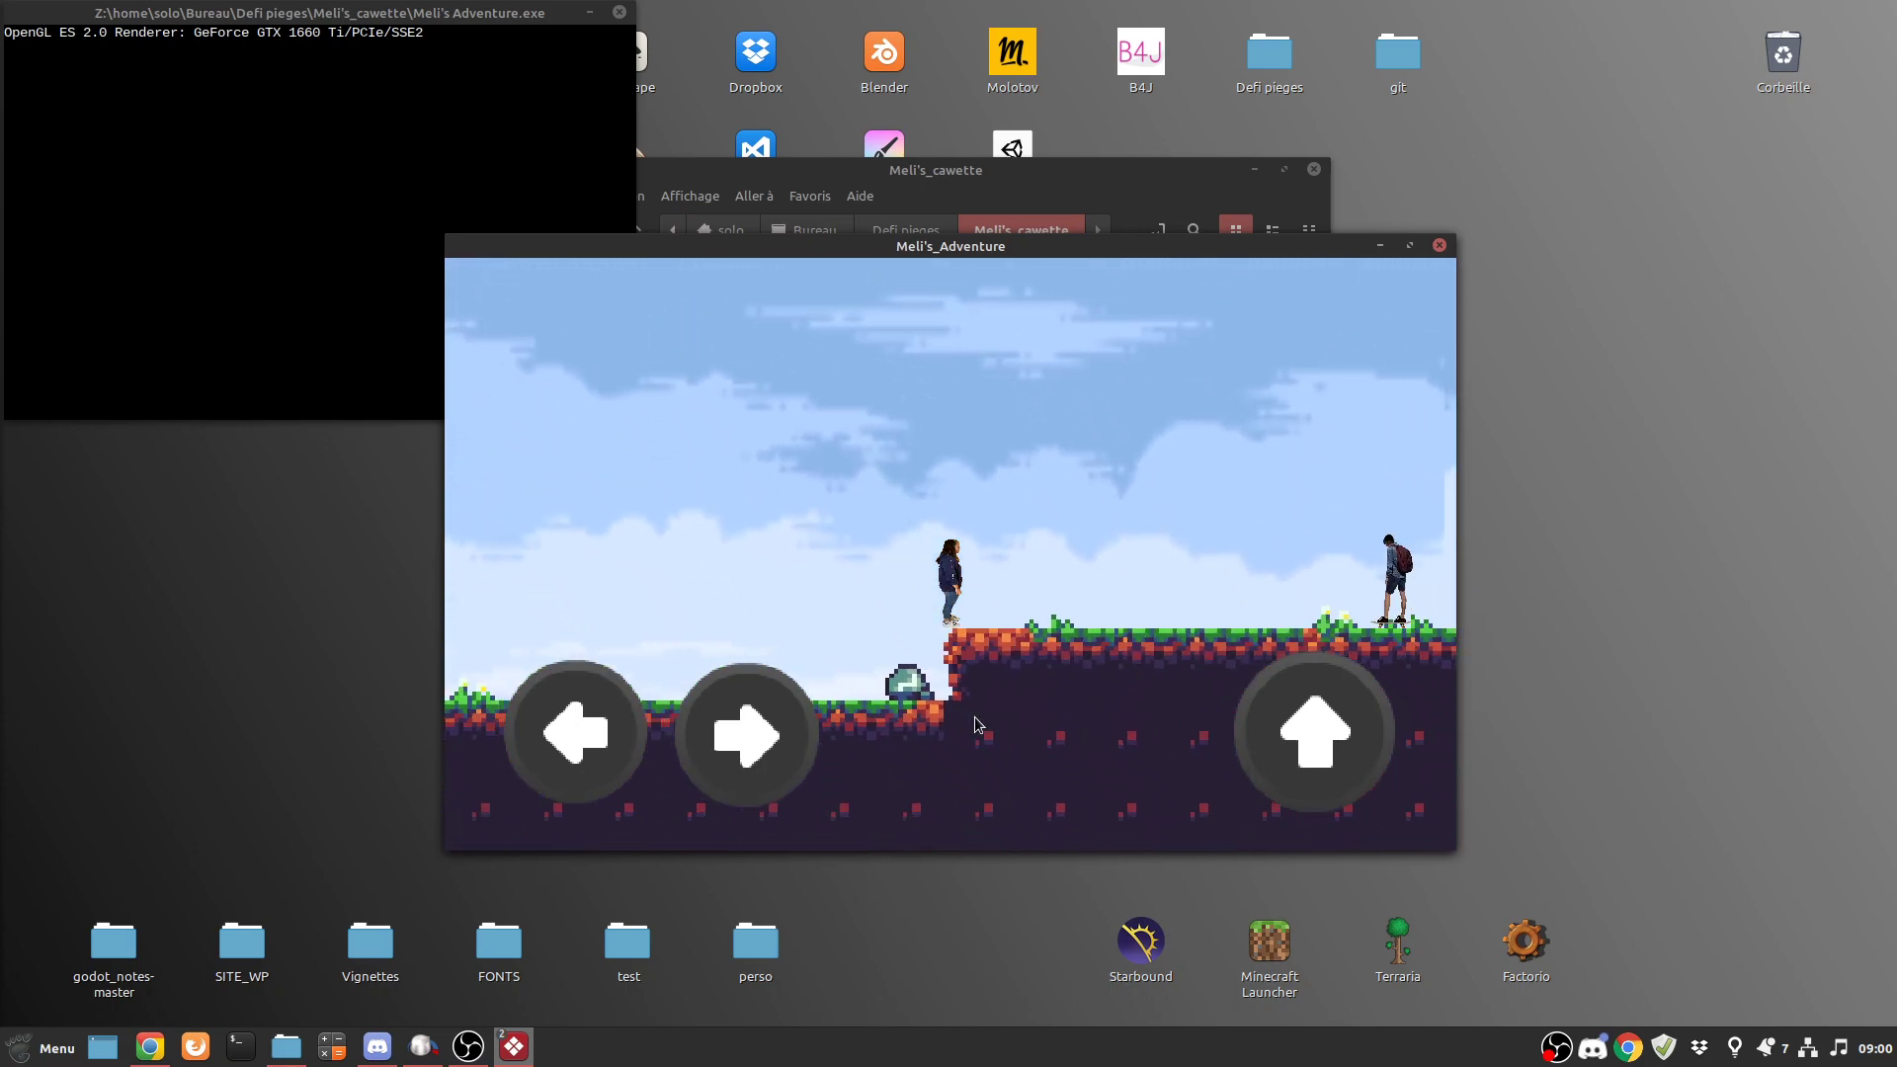
{"action": "key", "text": "Up"}
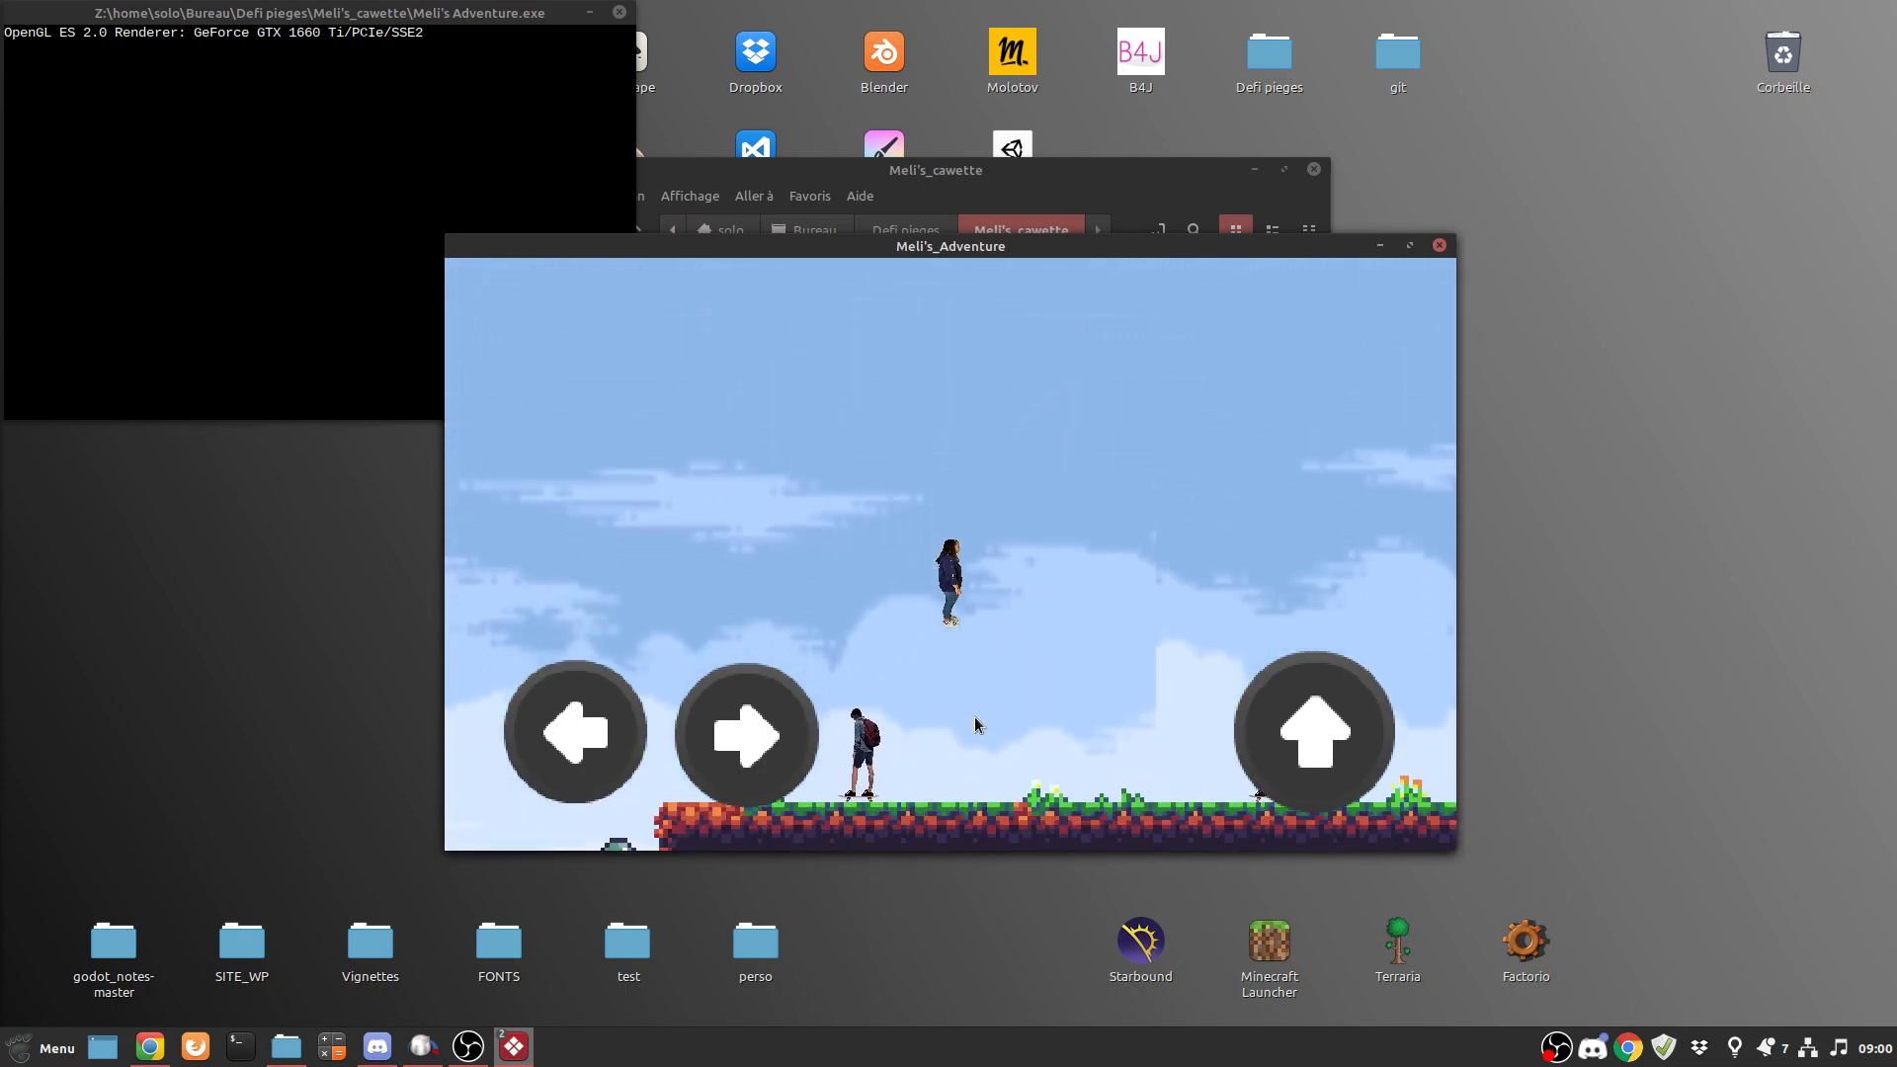
{"action": "key", "text": "Up"}
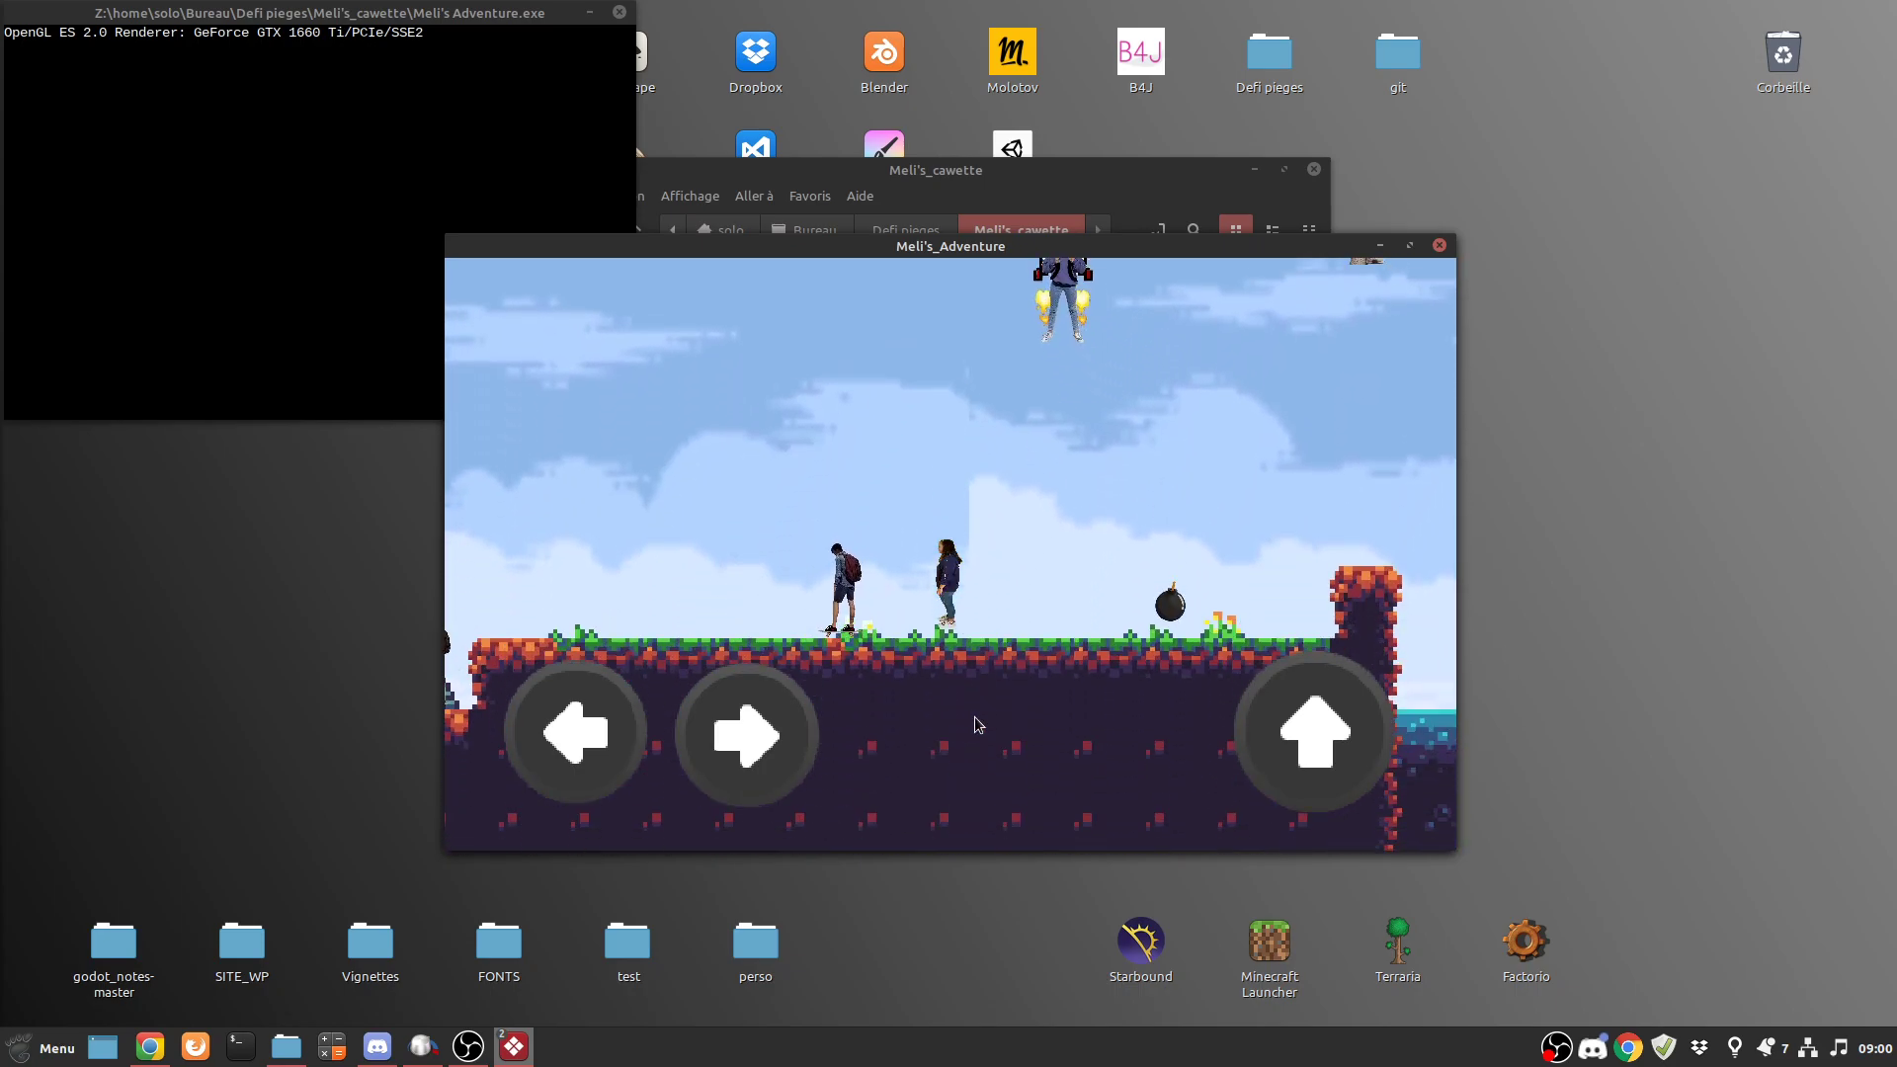
{"action": "key", "text": "Right"}
{"action": "key", "text": "Up"}
{"action": "key", "text": "Right"}
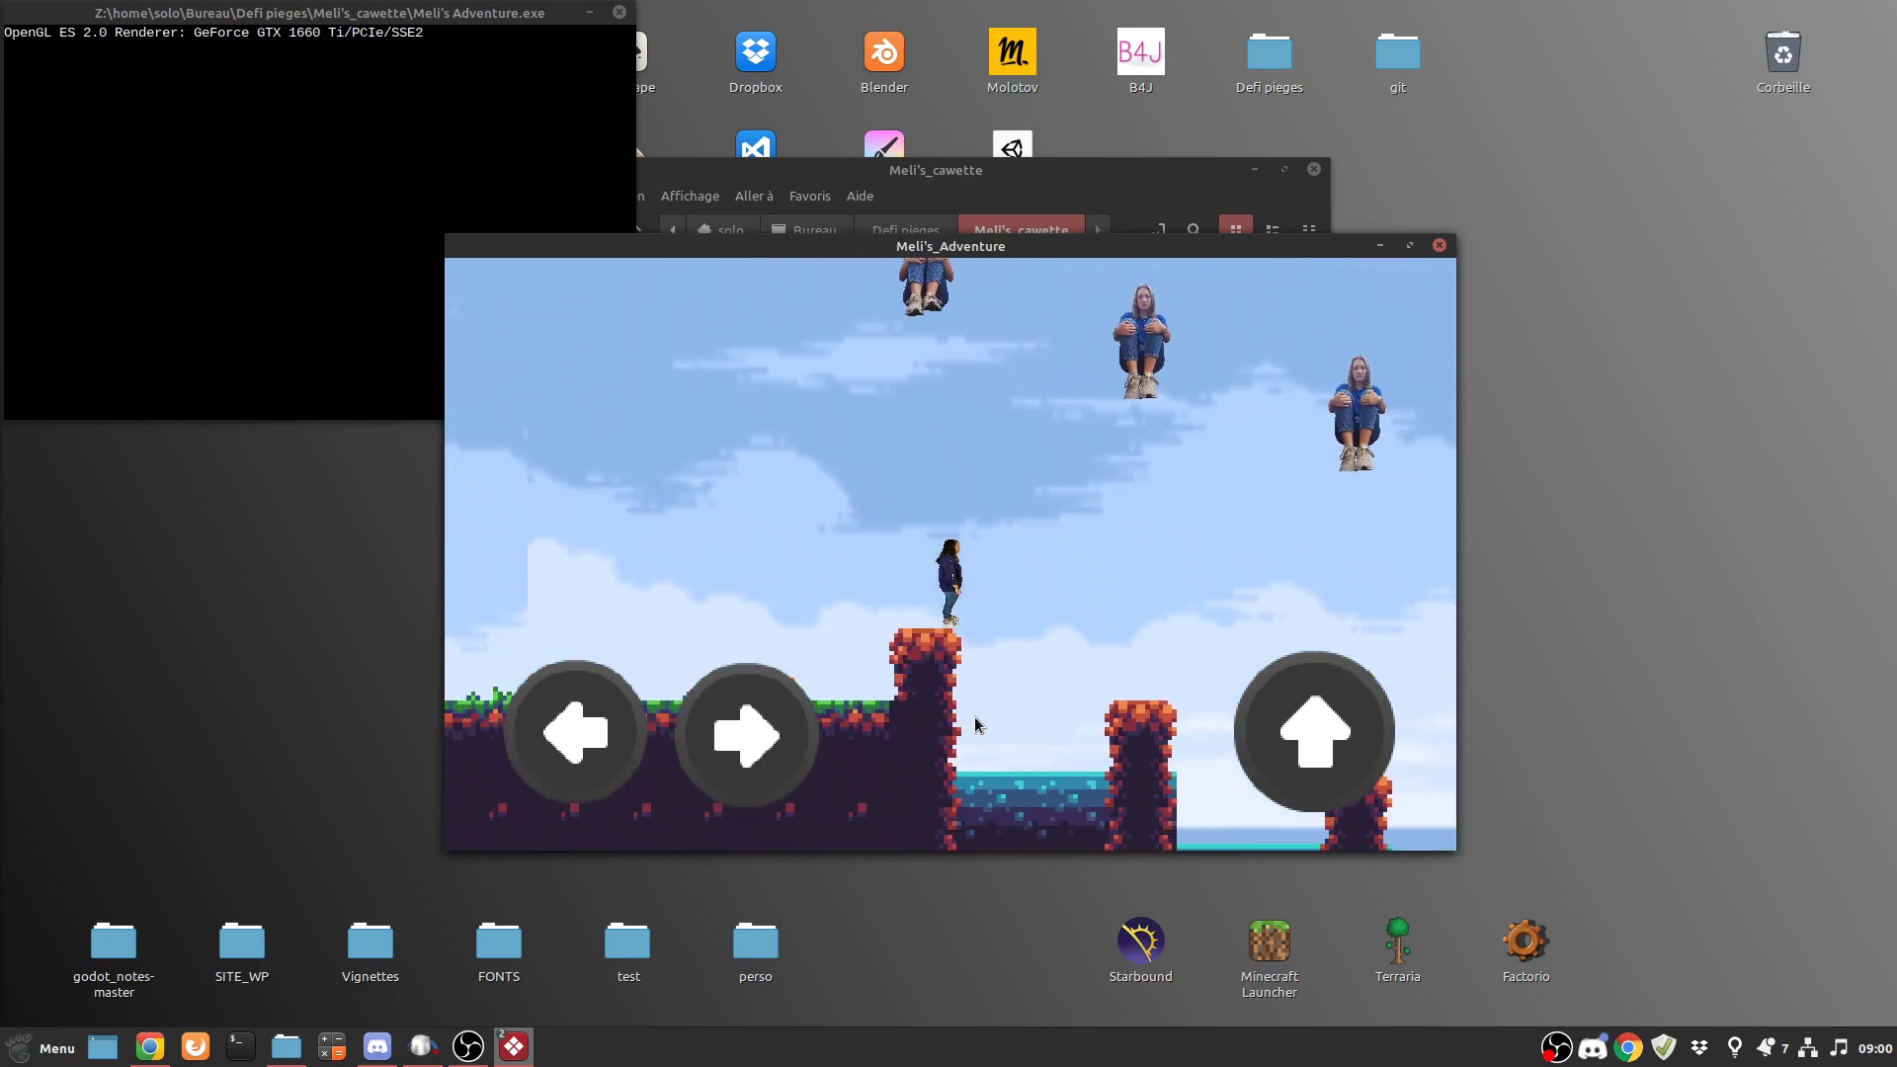
- Run right to land beside the bomb, climb the higher platform, and drop back down
{"action": "key", "text": "Up"}
{"action": "key", "text": "Up"}
{"action": "key", "text": "Right"}
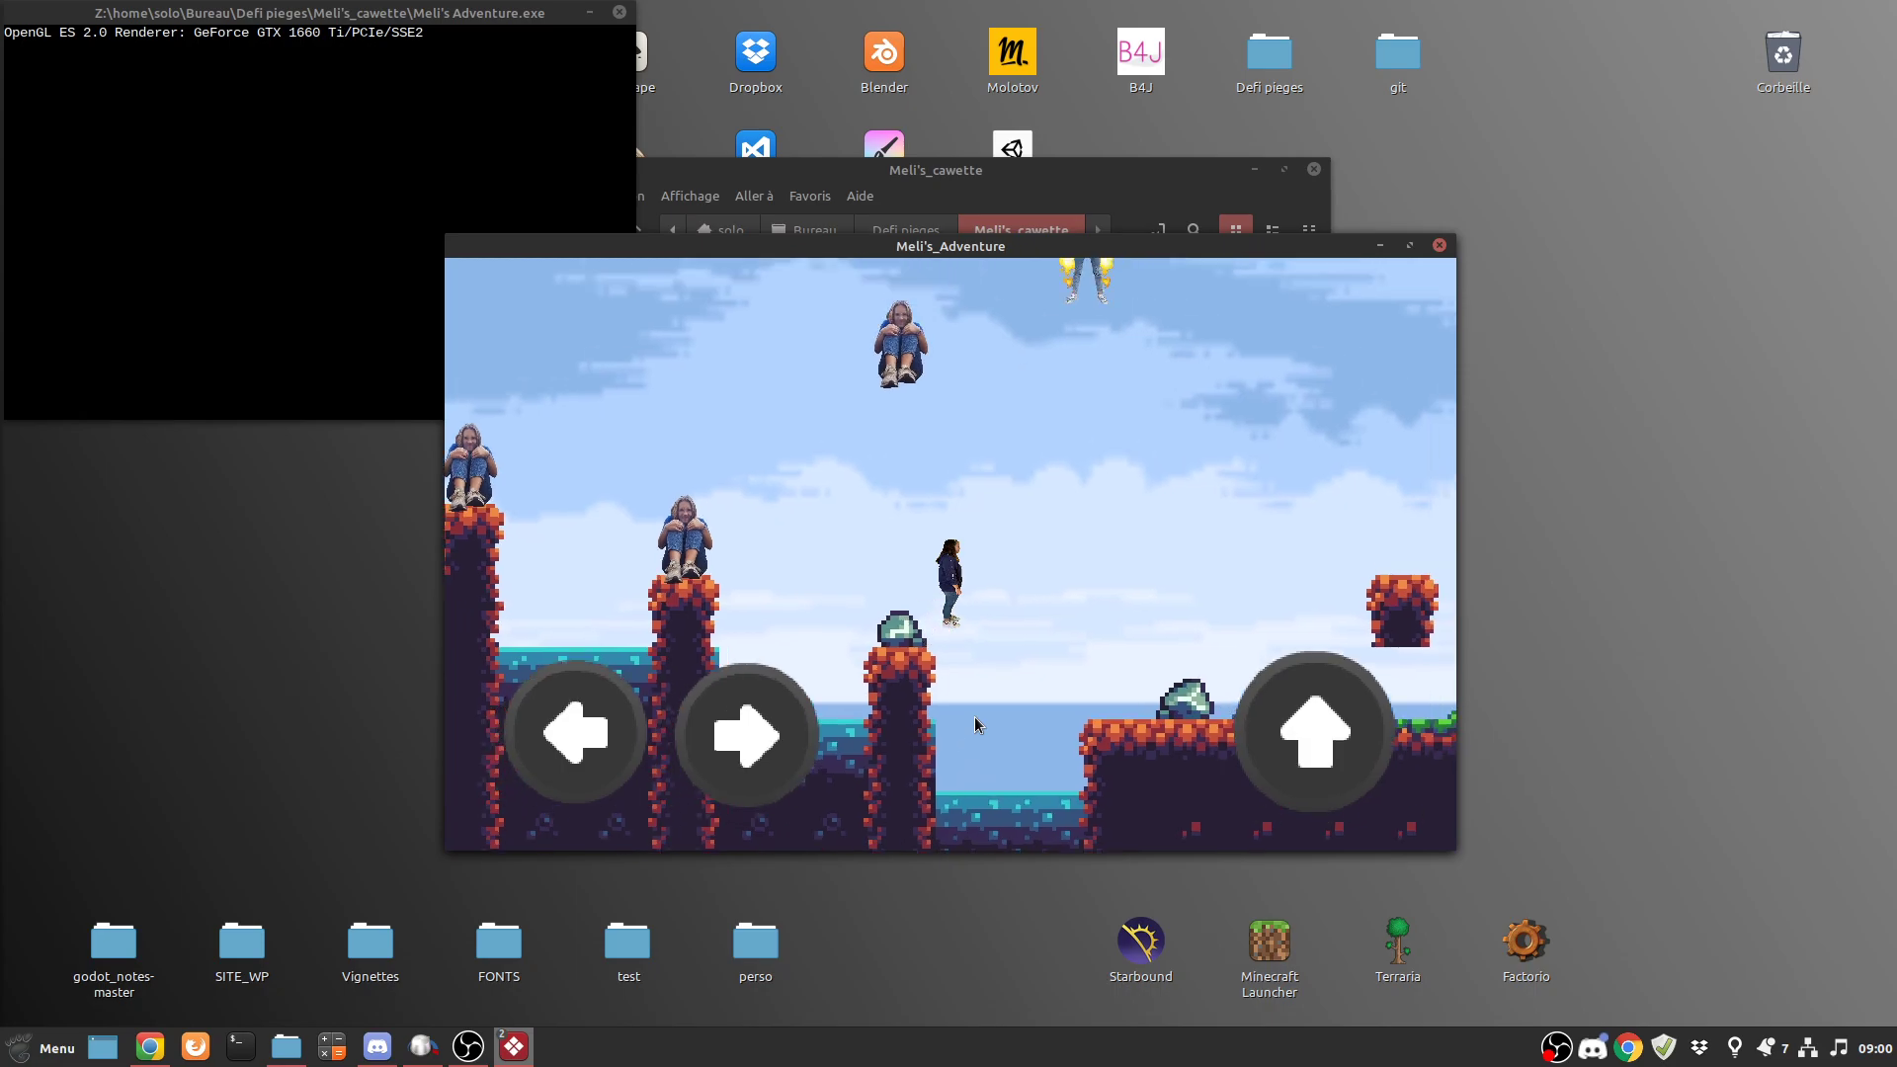
{"action": "key", "text": "Up"}
{"action": "key", "text": "Right"}
{"action": "key", "text": "Up"}
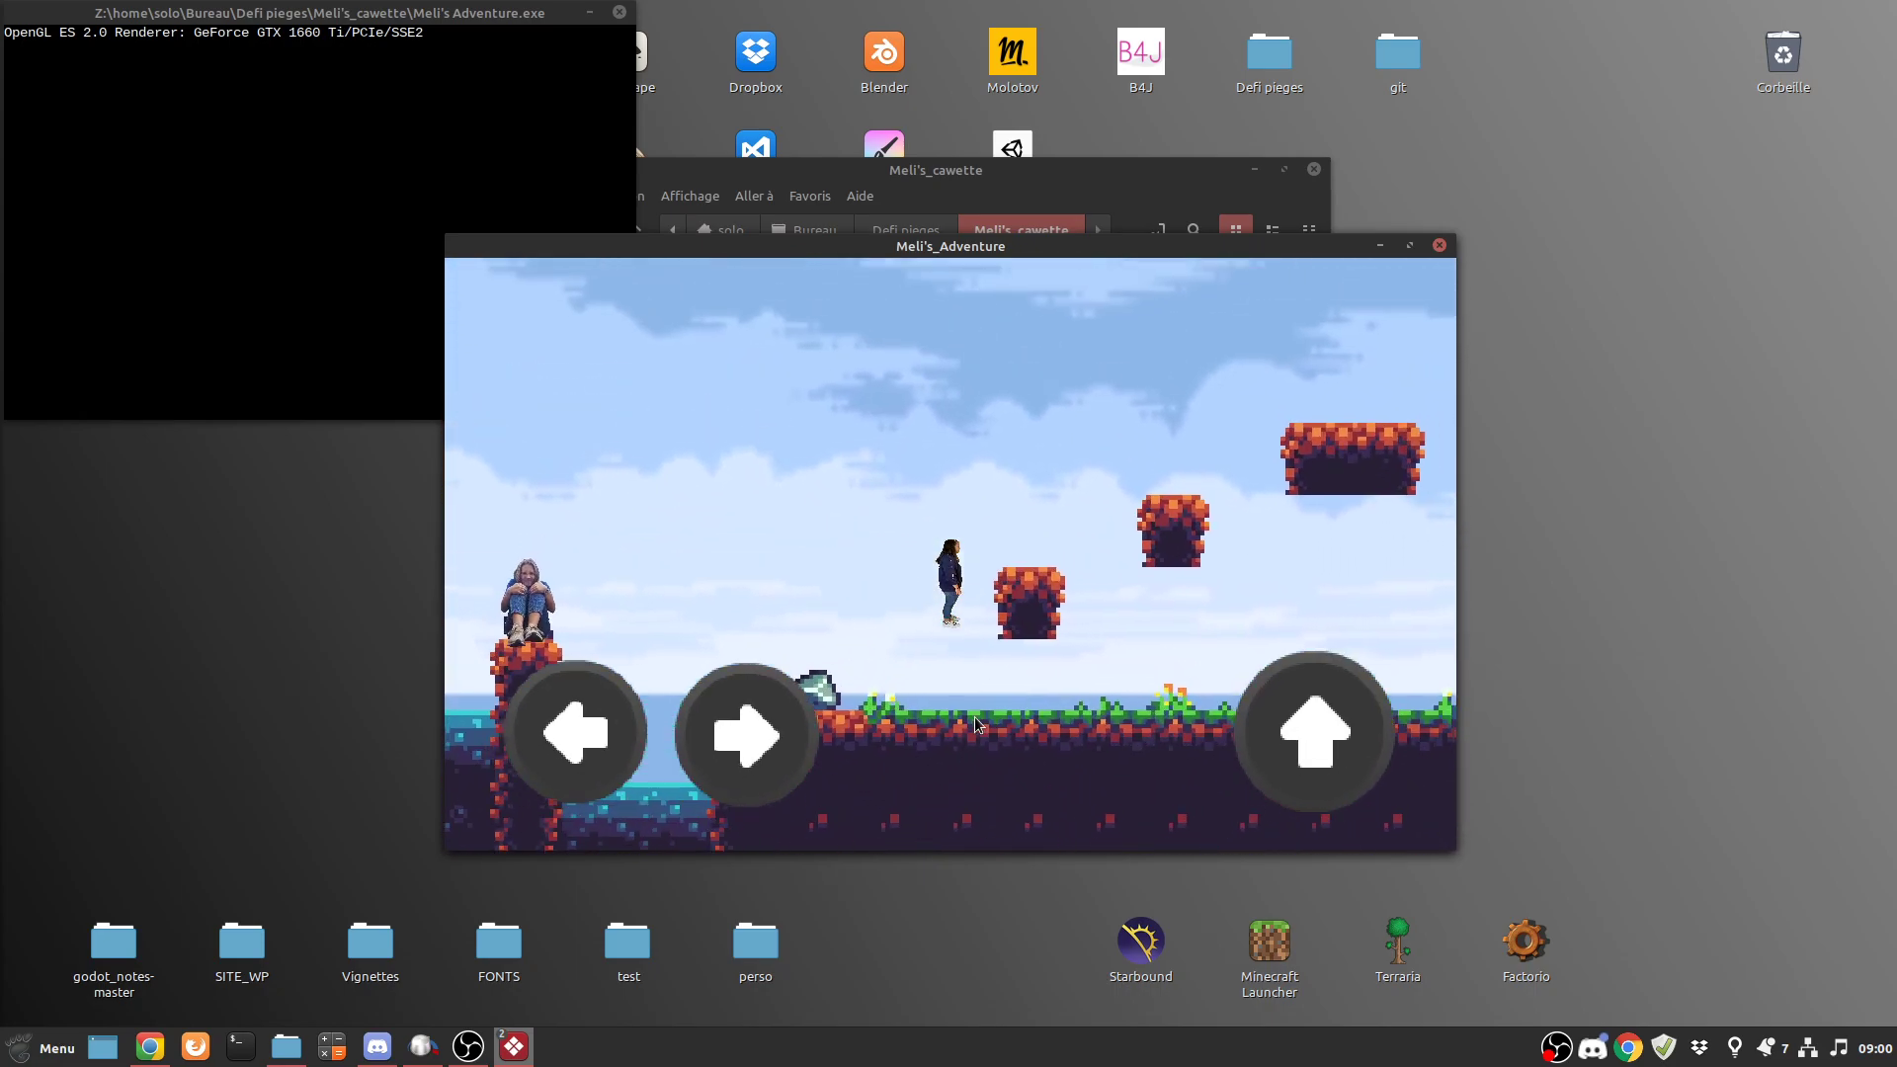
{"action": "key", "text": "Up"}
{"action": "key", "text": "Right"}
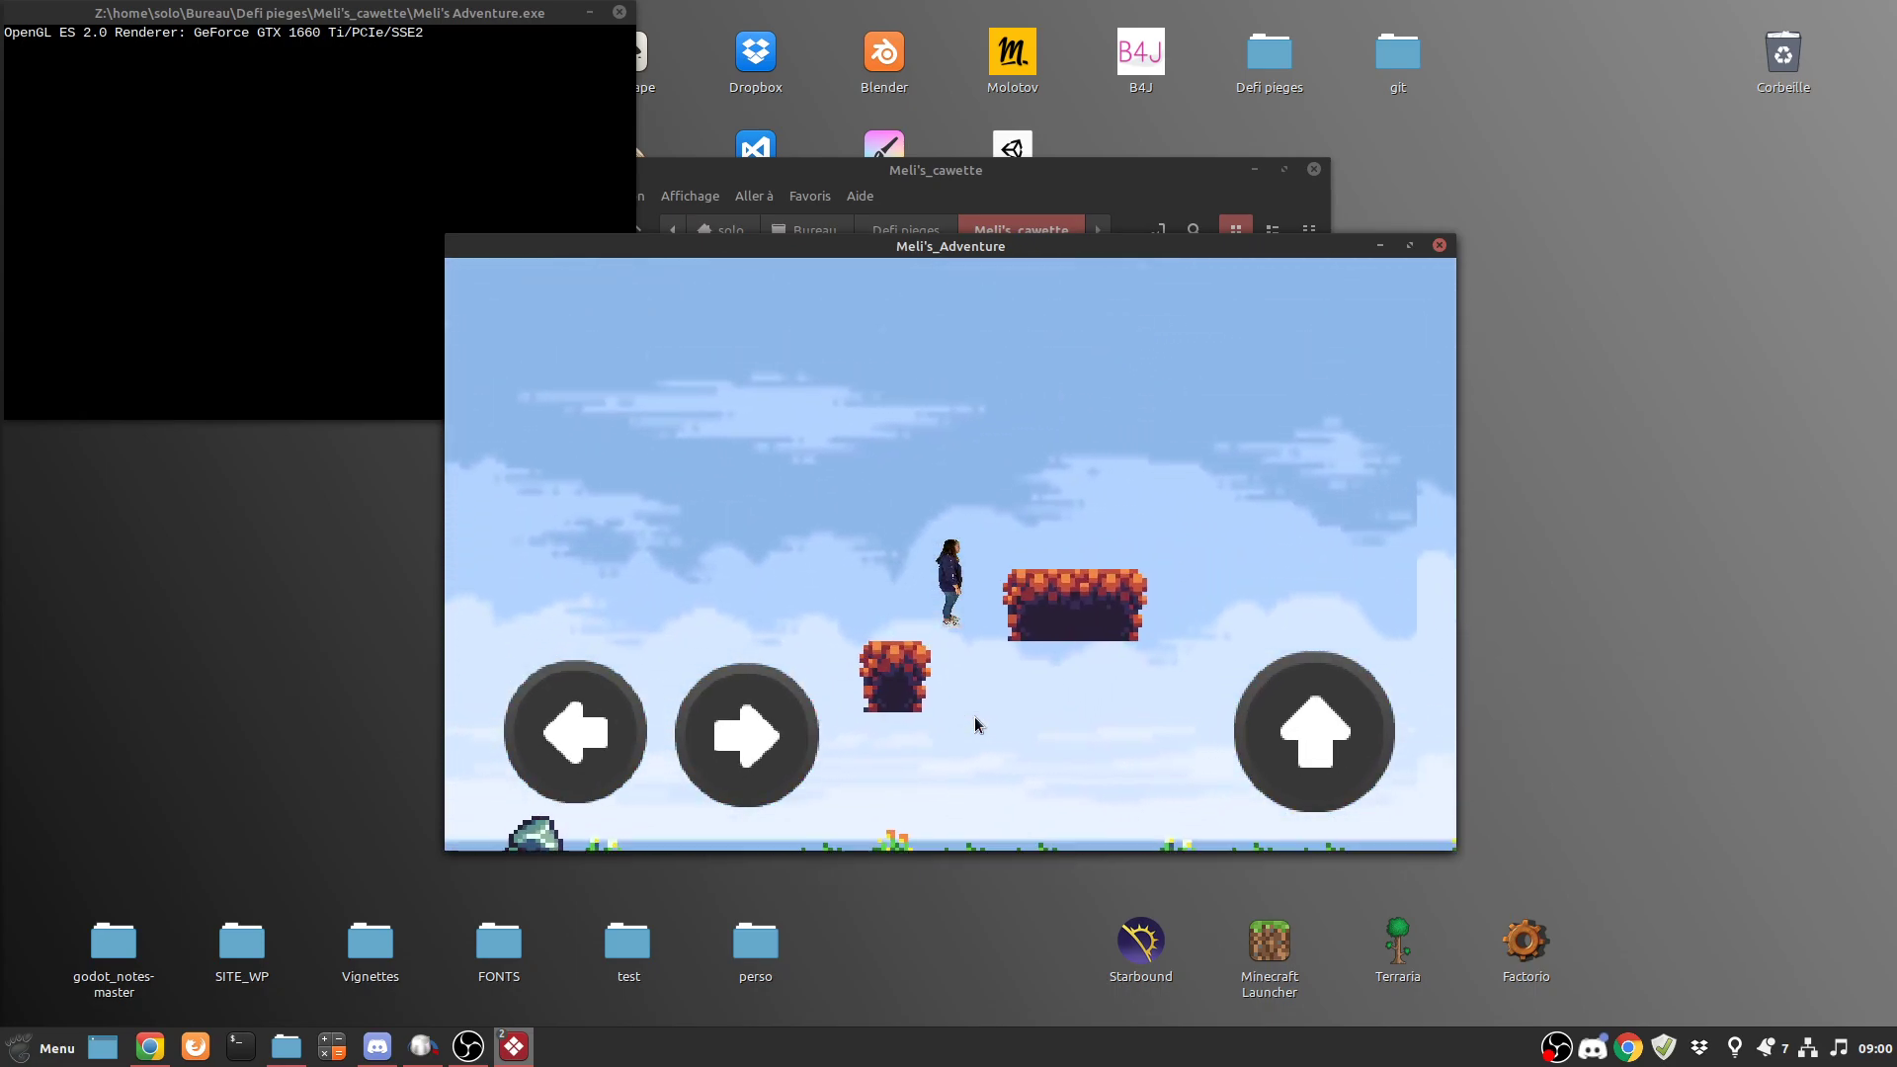
{"action": "key", "text": "Up"}
{"action": "key", "text": "Right"}
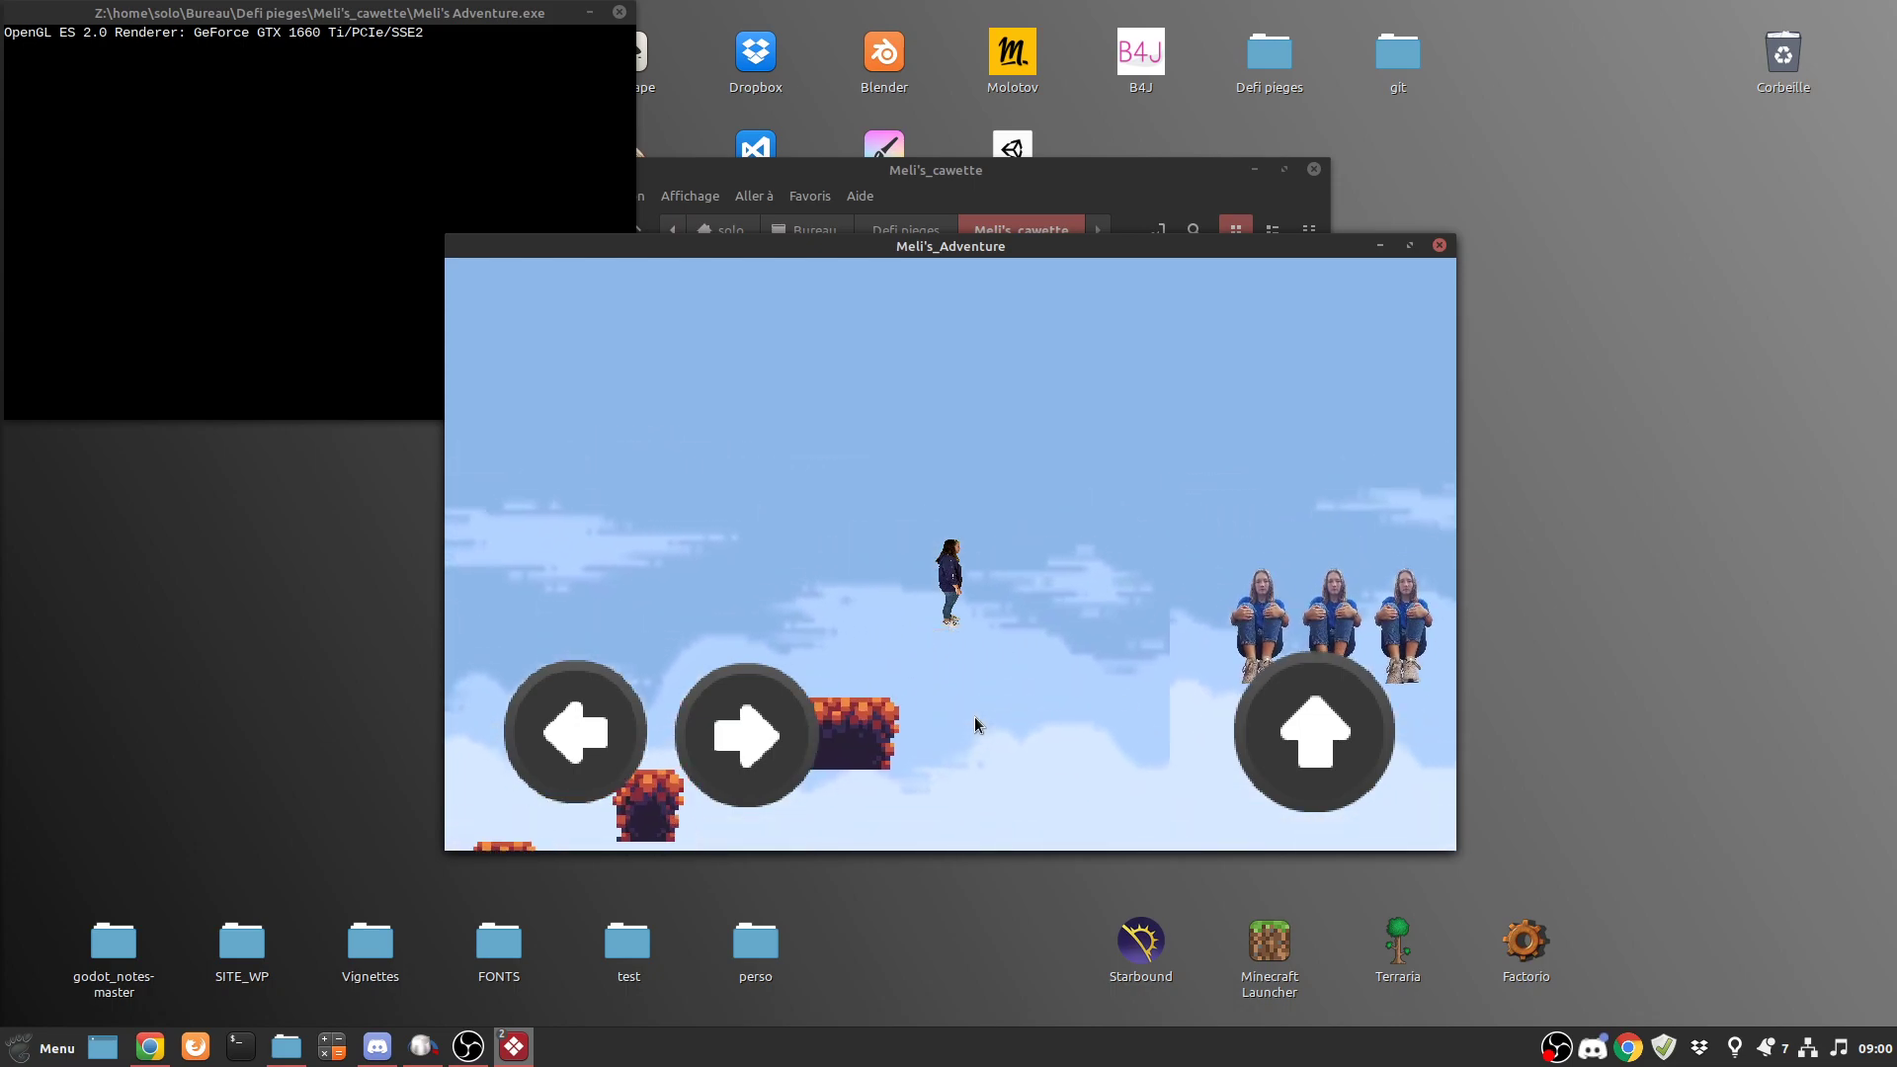
- Jump over the rock pillar and hop across floating platforms from red to green
{"action": "key", "text": "Right"}
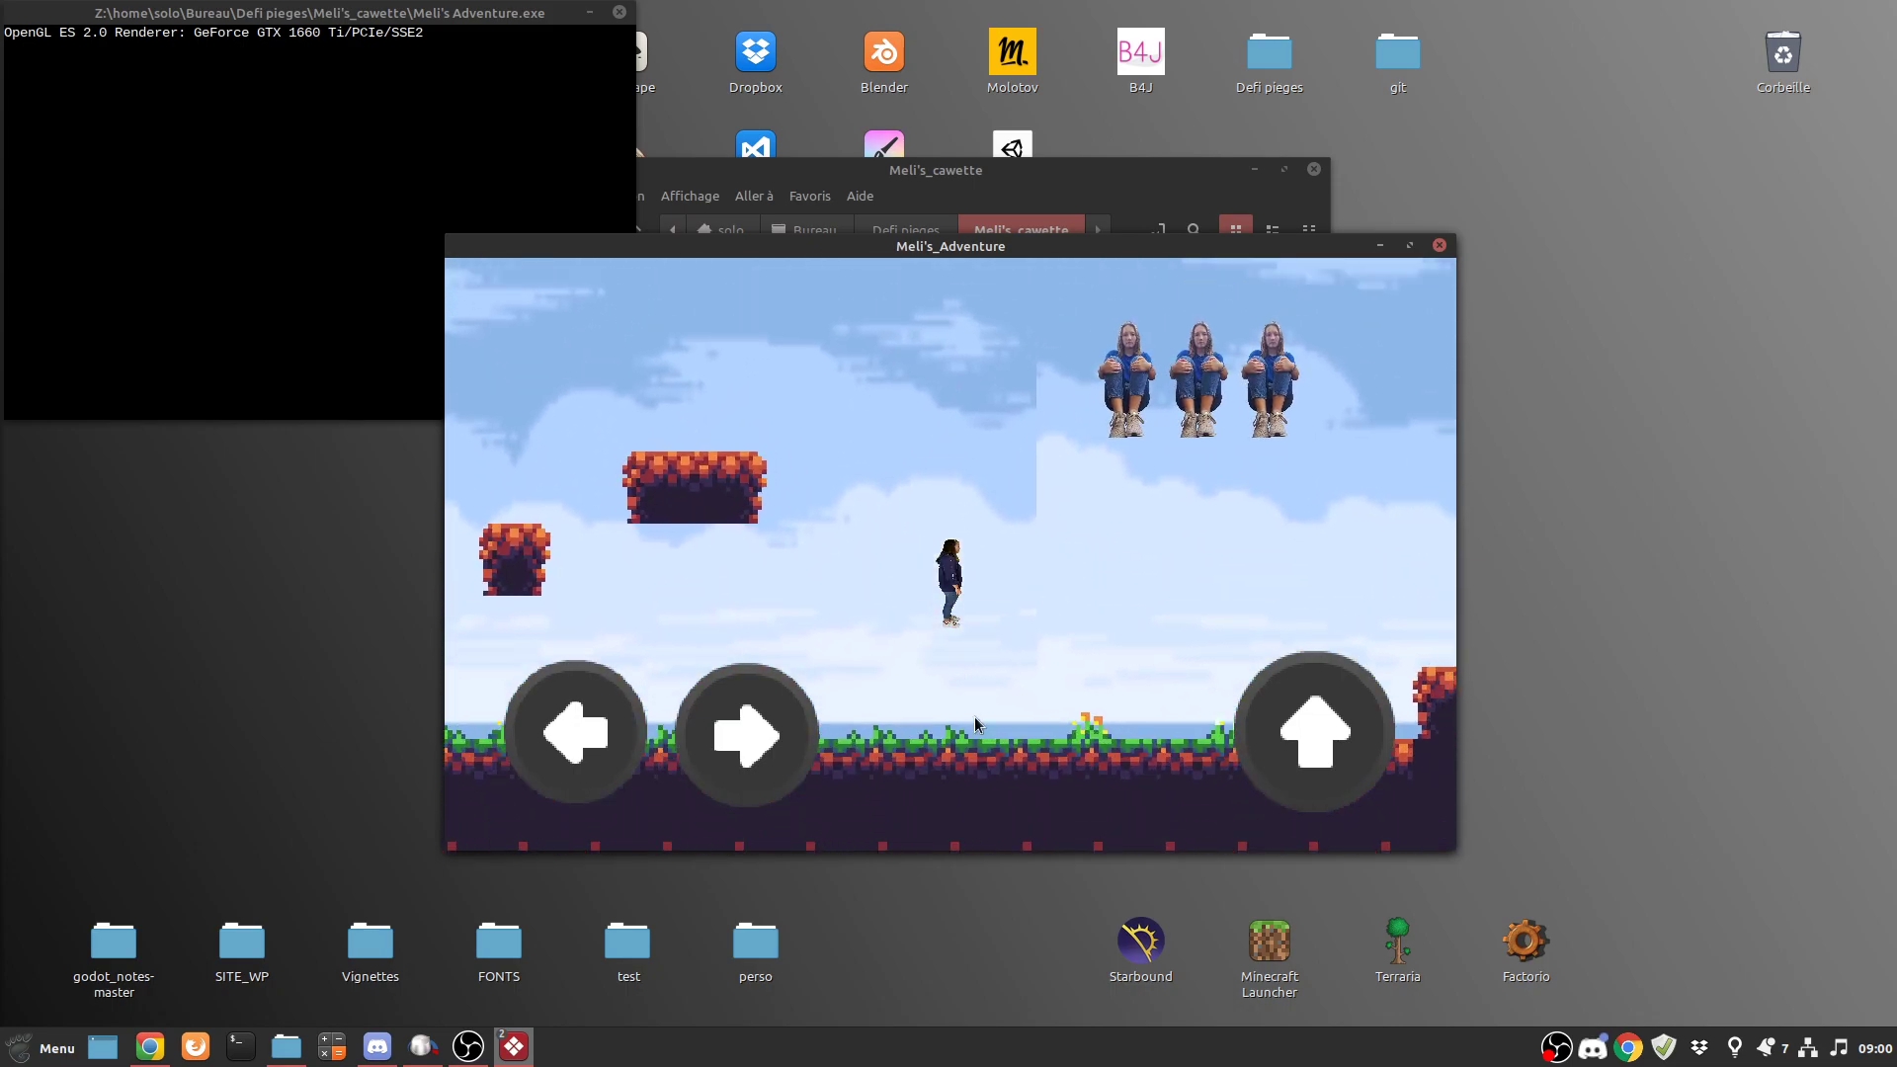
{"action": "key", "text": "Right"}
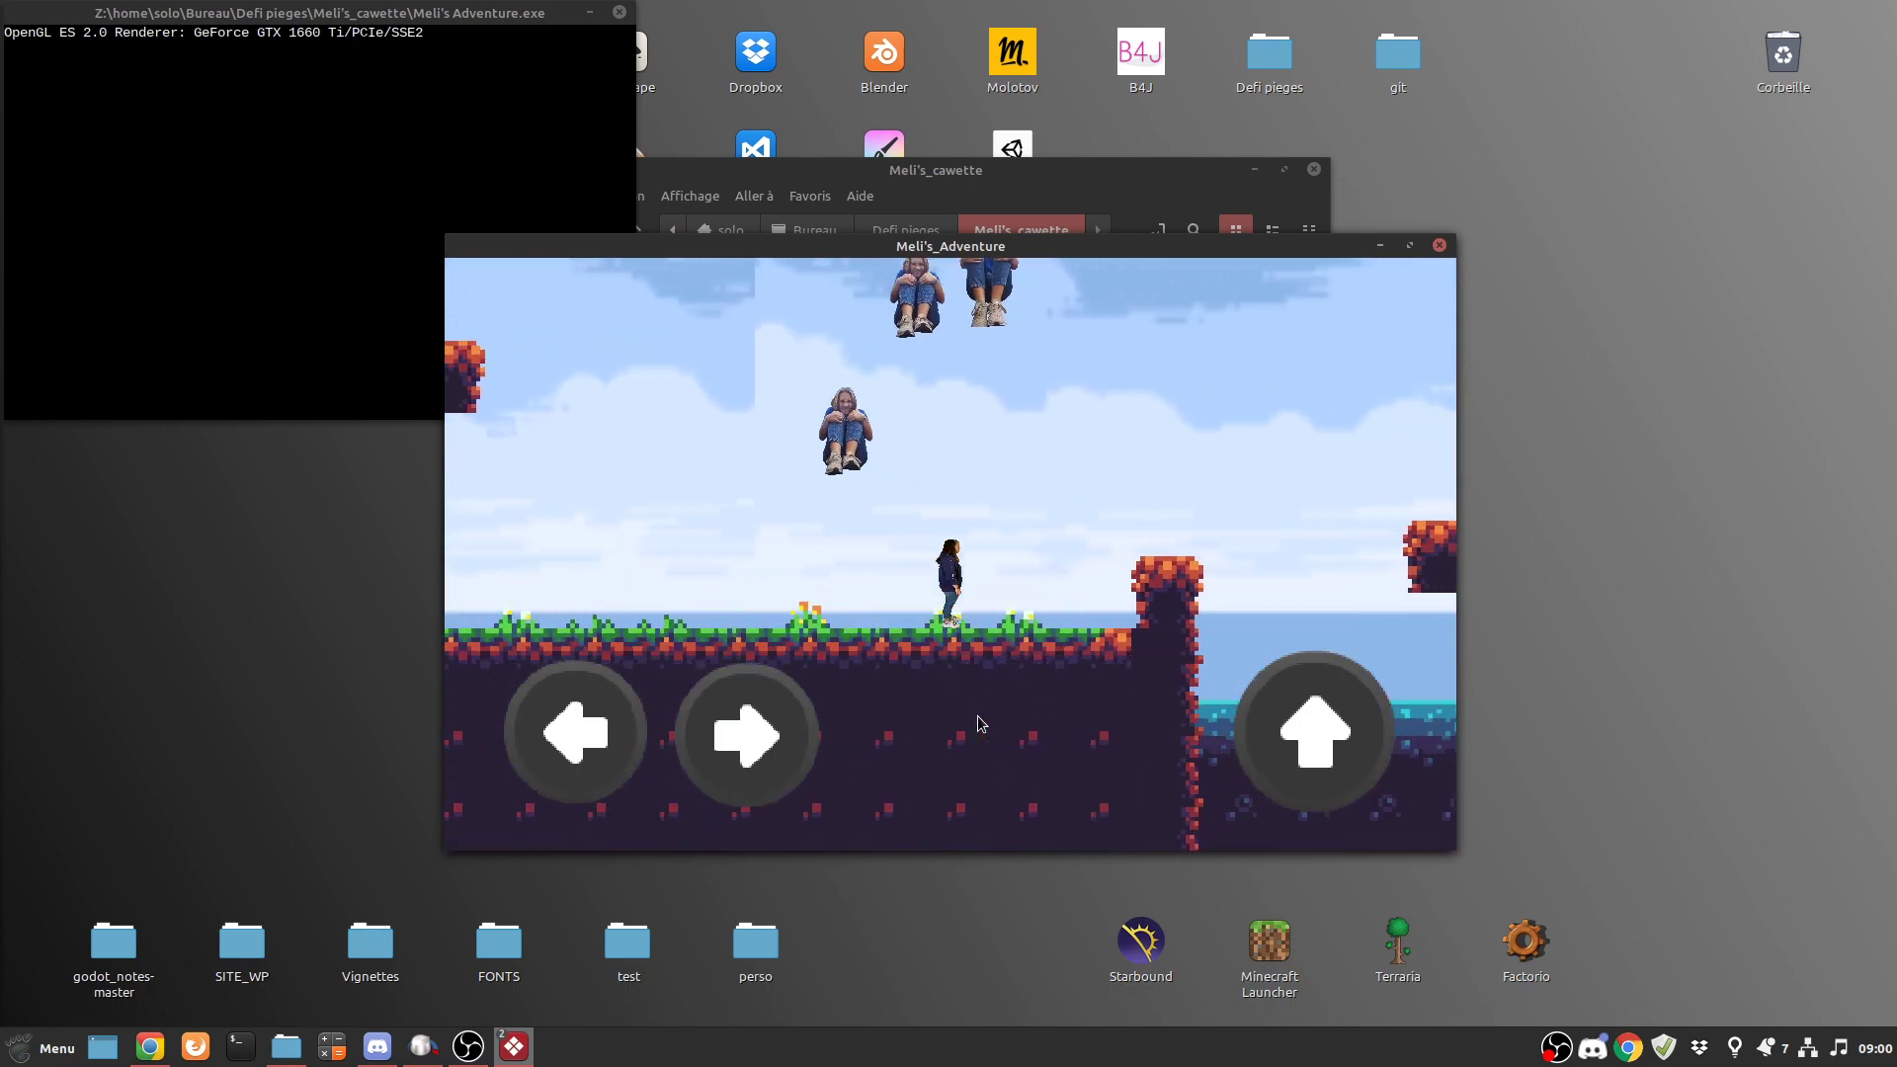
{"action": "key", "text": "Up"}
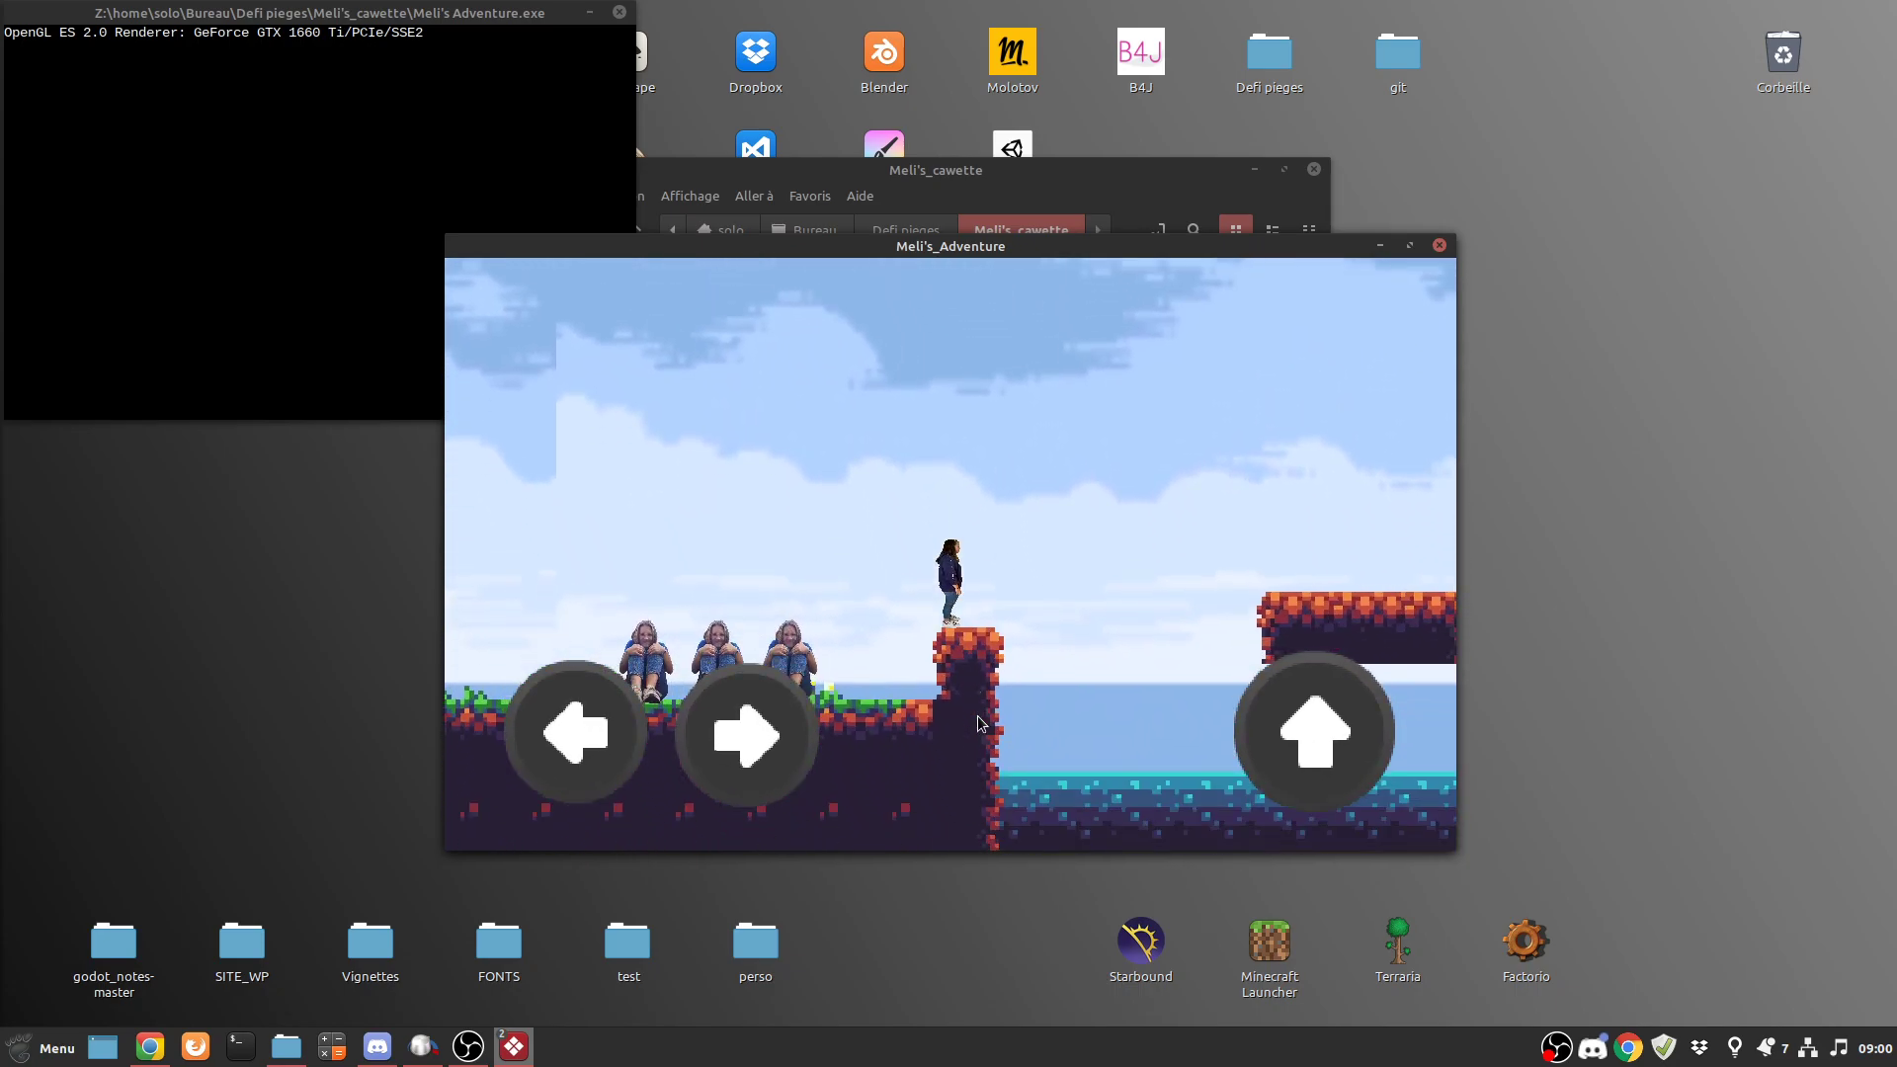
{"action": "key", "text": "Up"}
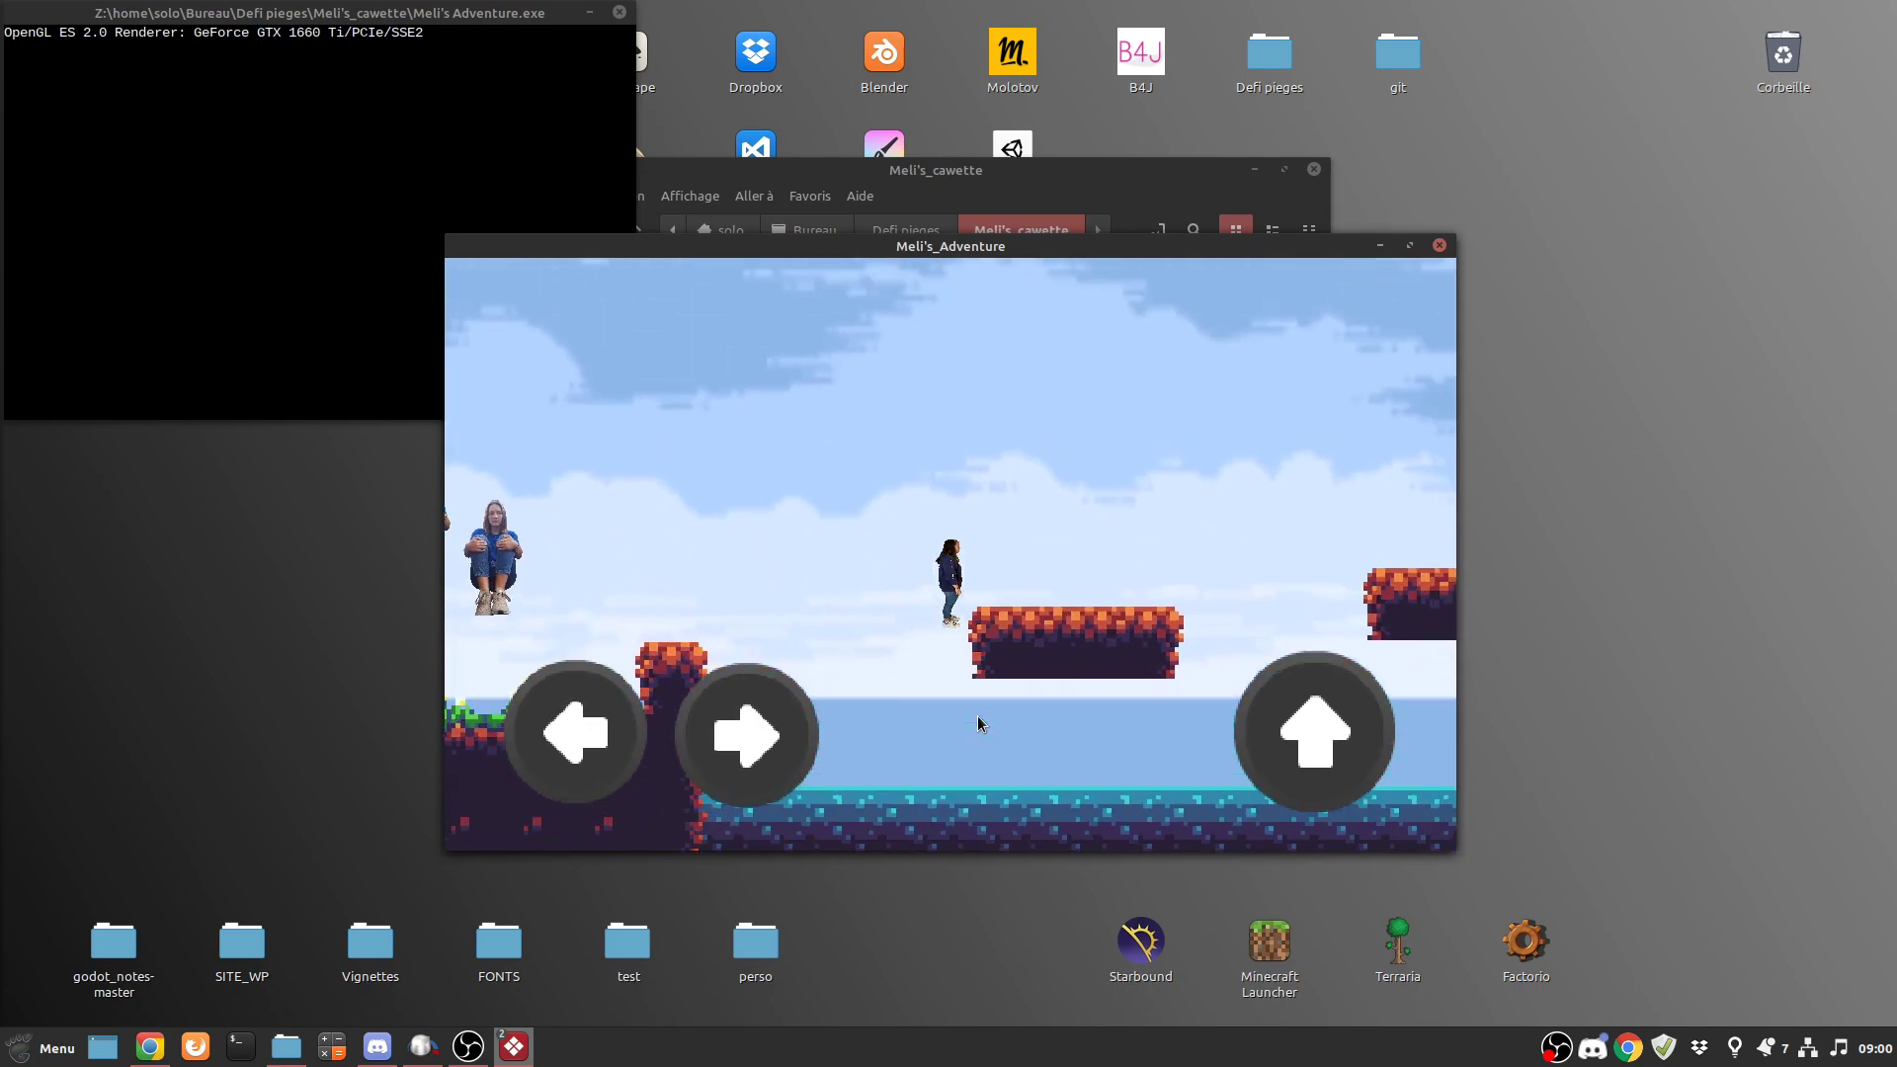
{"action": "key", "text": "Up"}
{"action": "key", "text": "Up"}
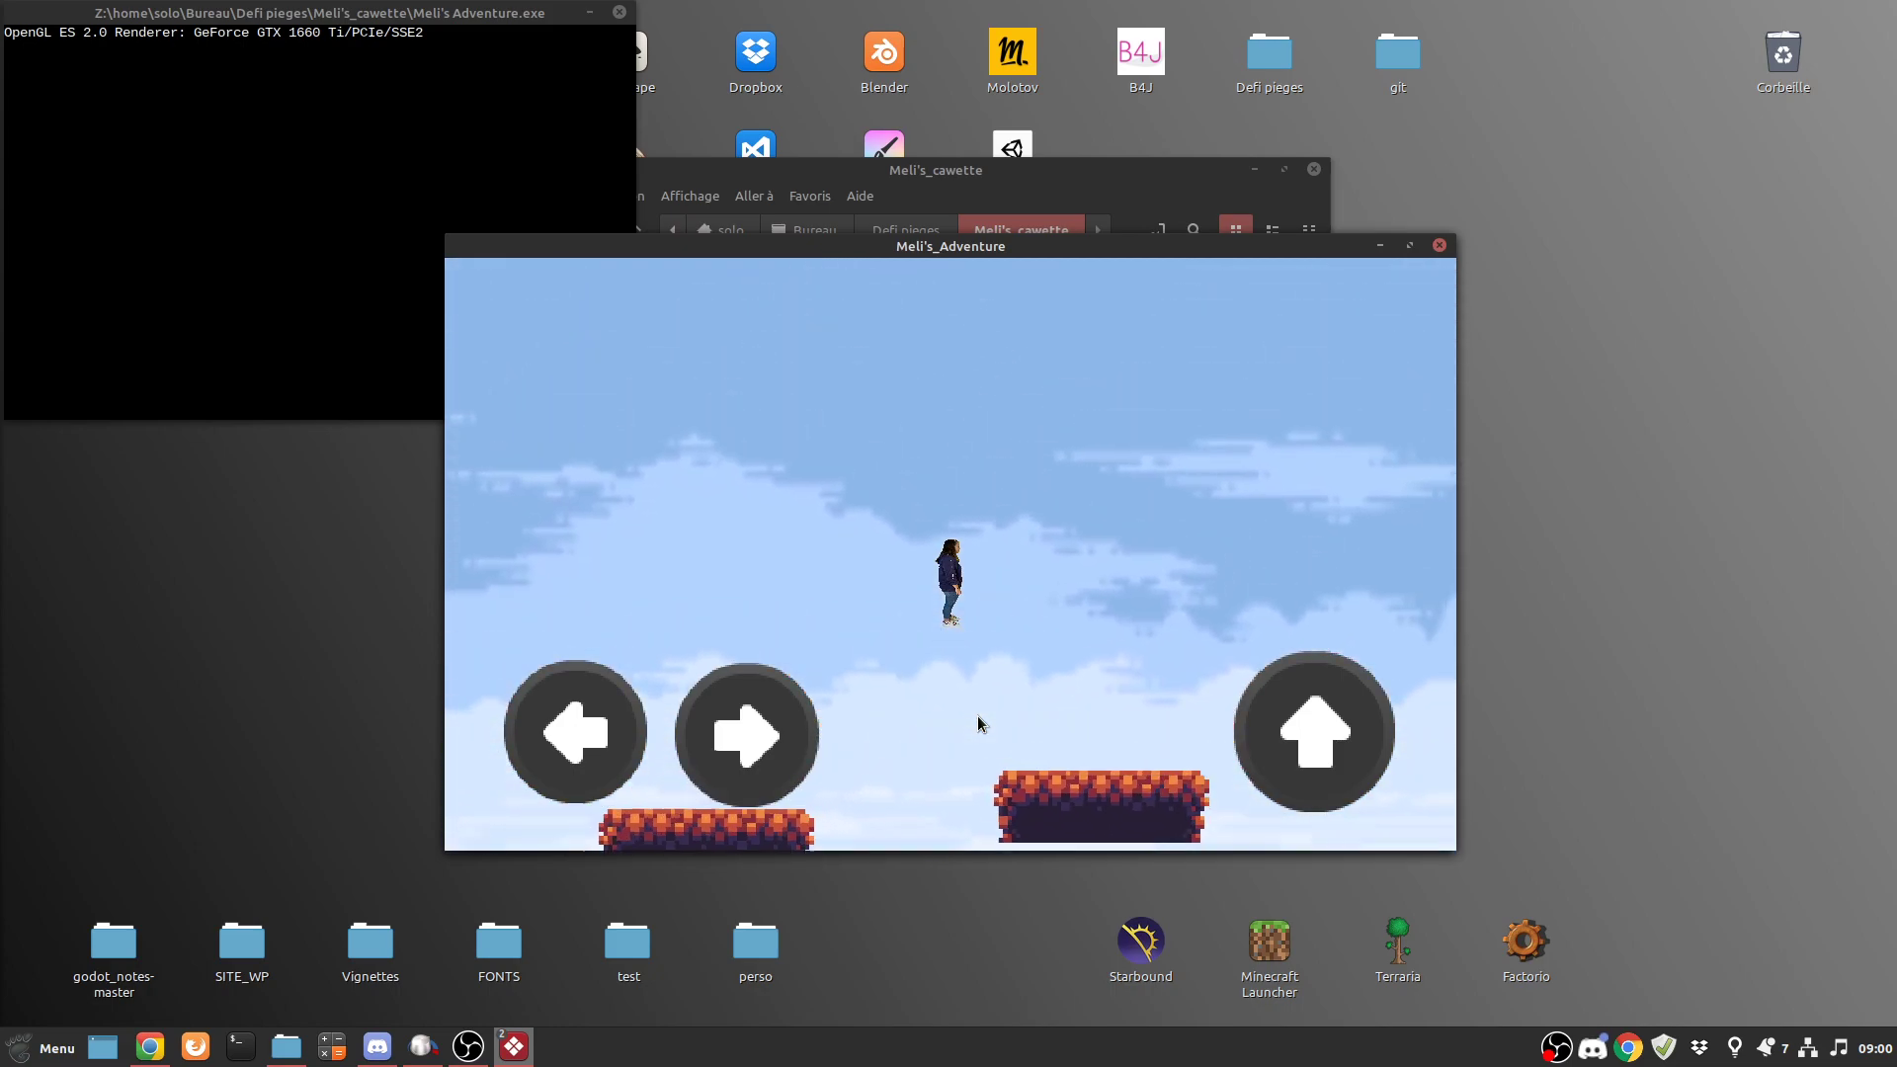
{"action": "key", "text": "Up"}
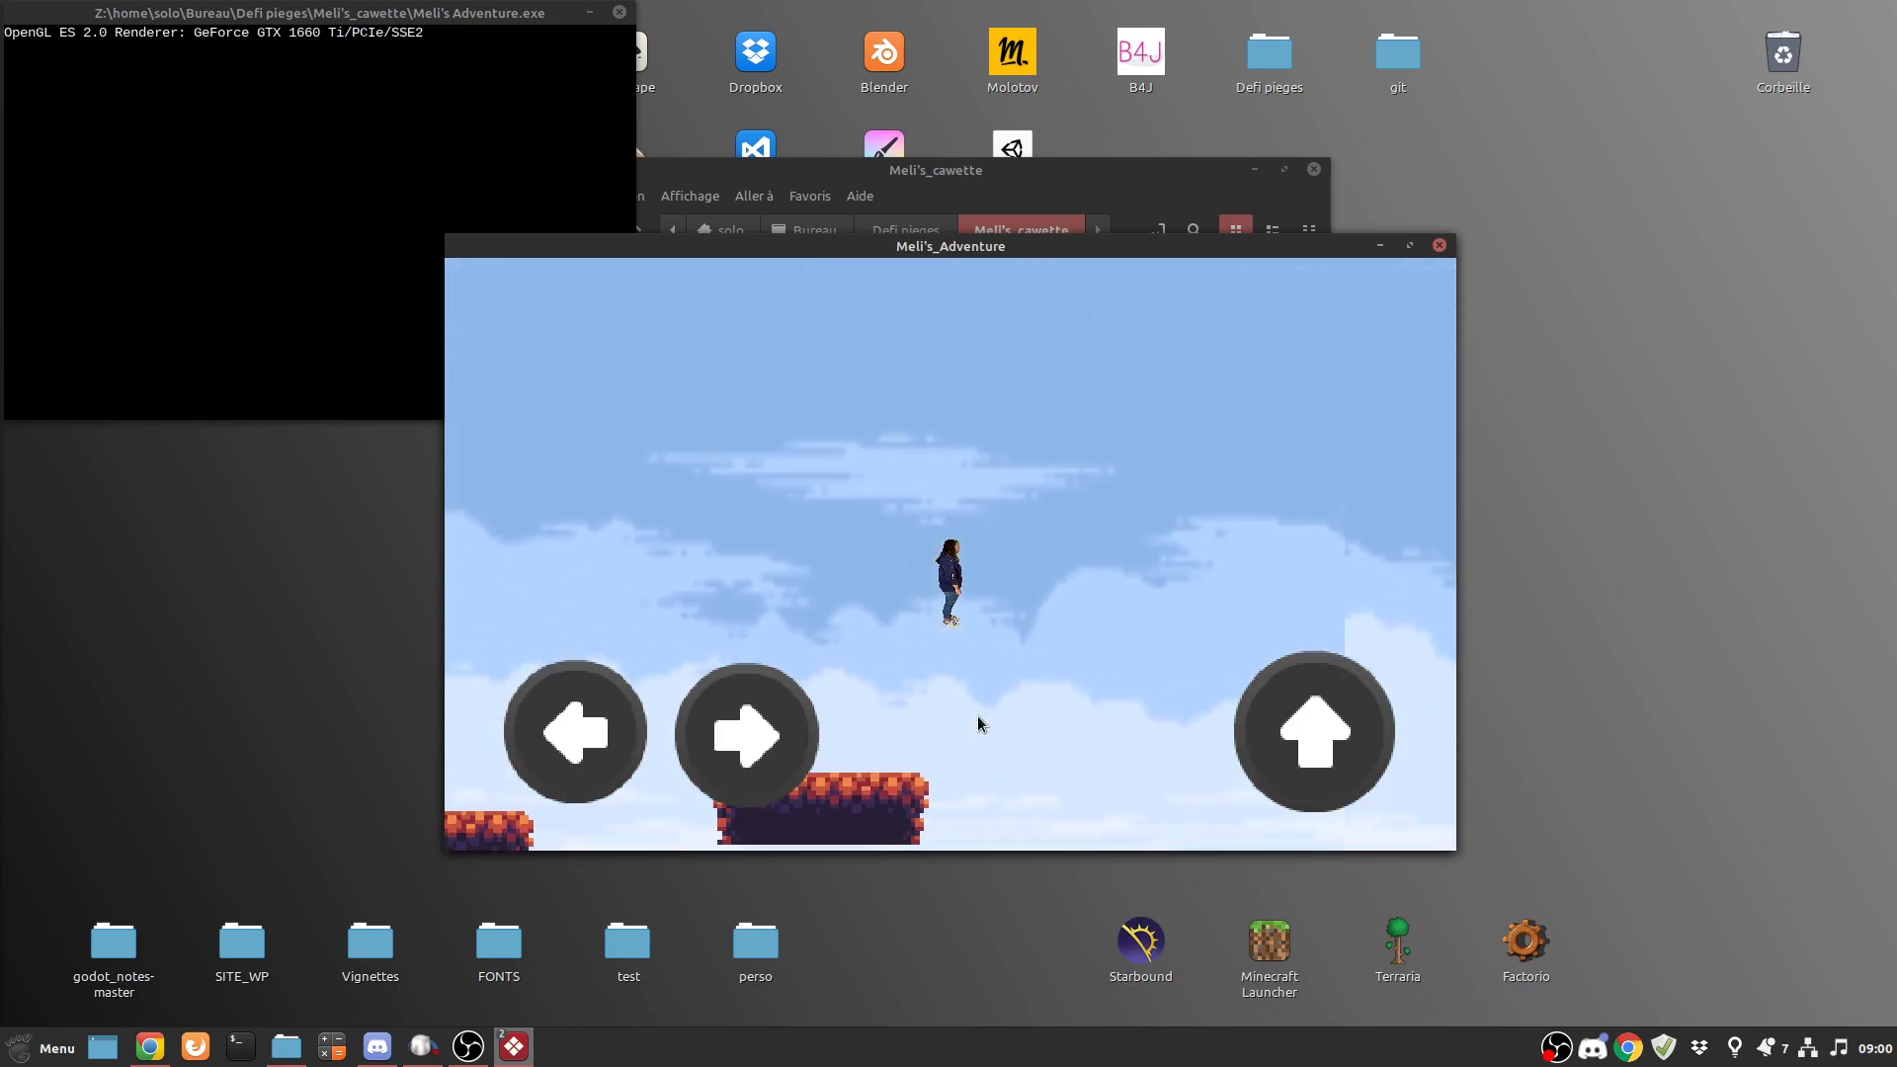
{"action": "key", "text": "Up"}
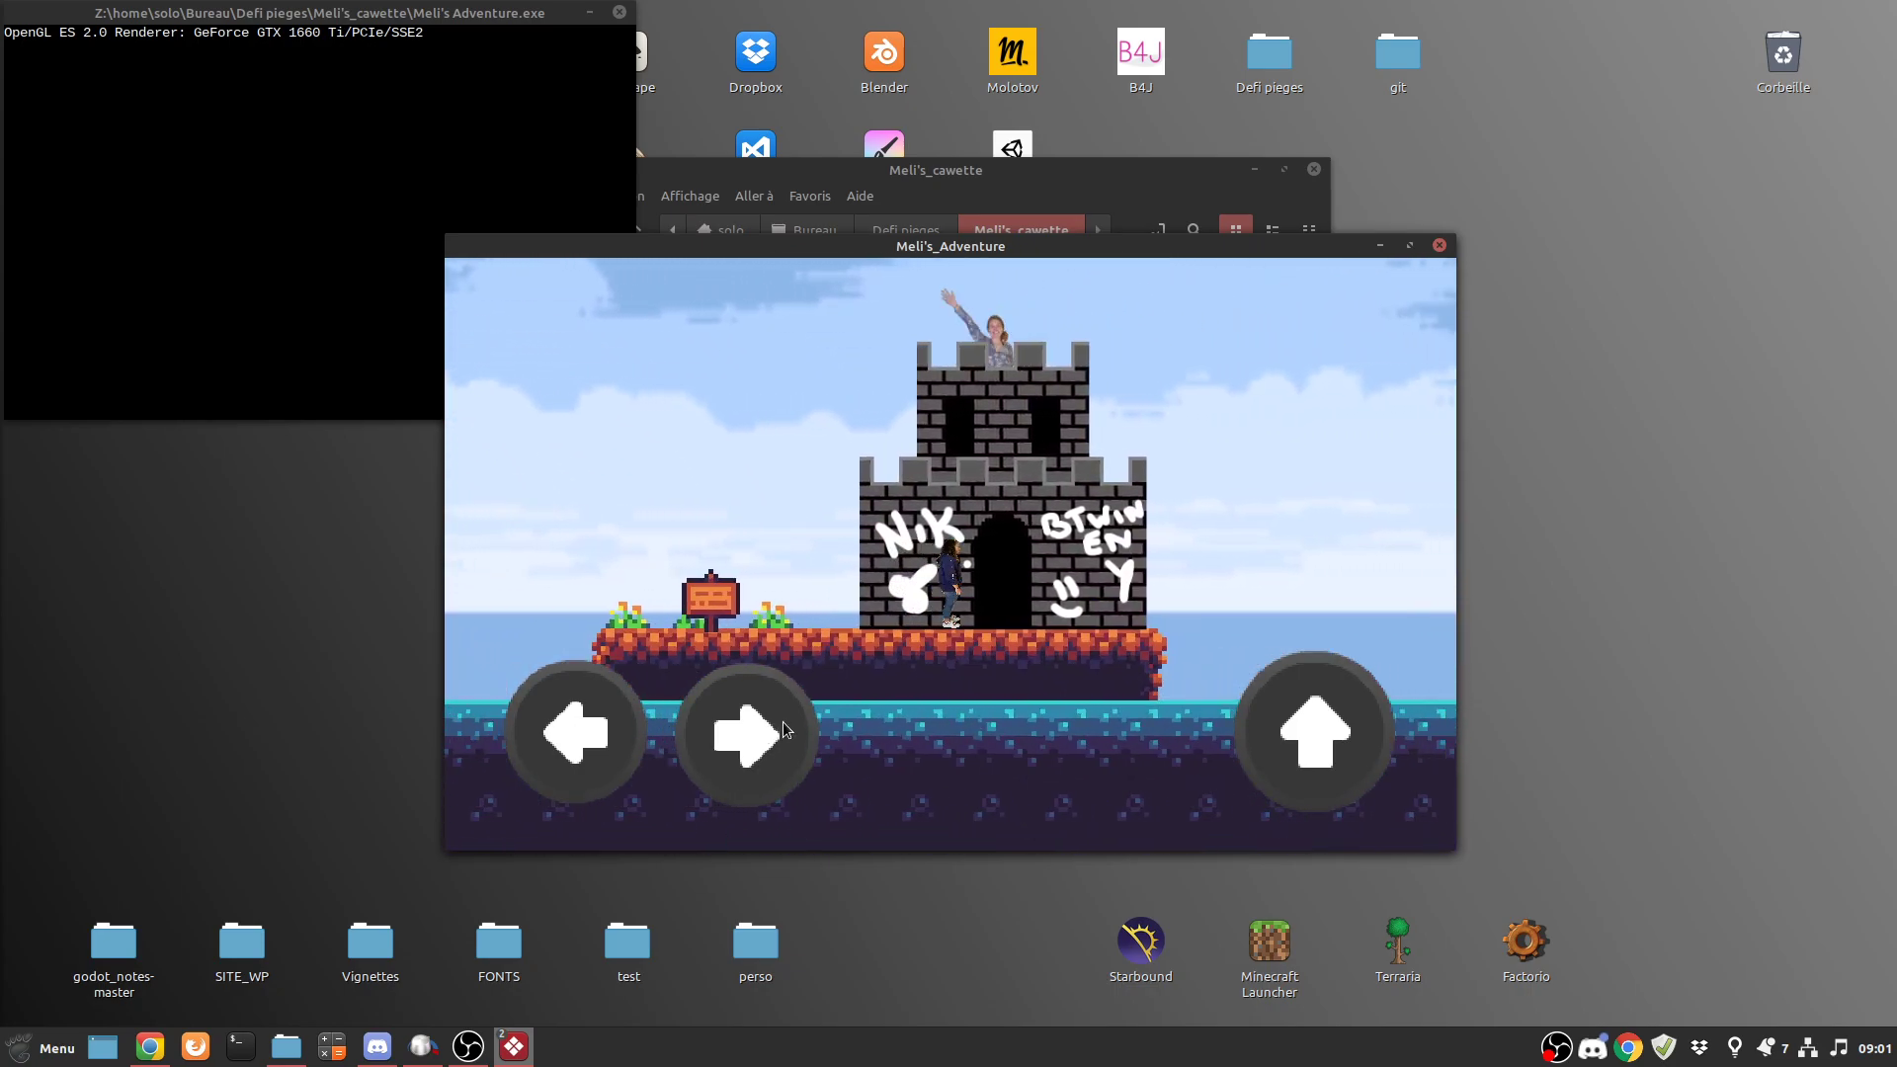
- Jump up the rocky steps, via the sign's platform, and across pillars toward the dome platform
{"action": "key", "text": "Up"}
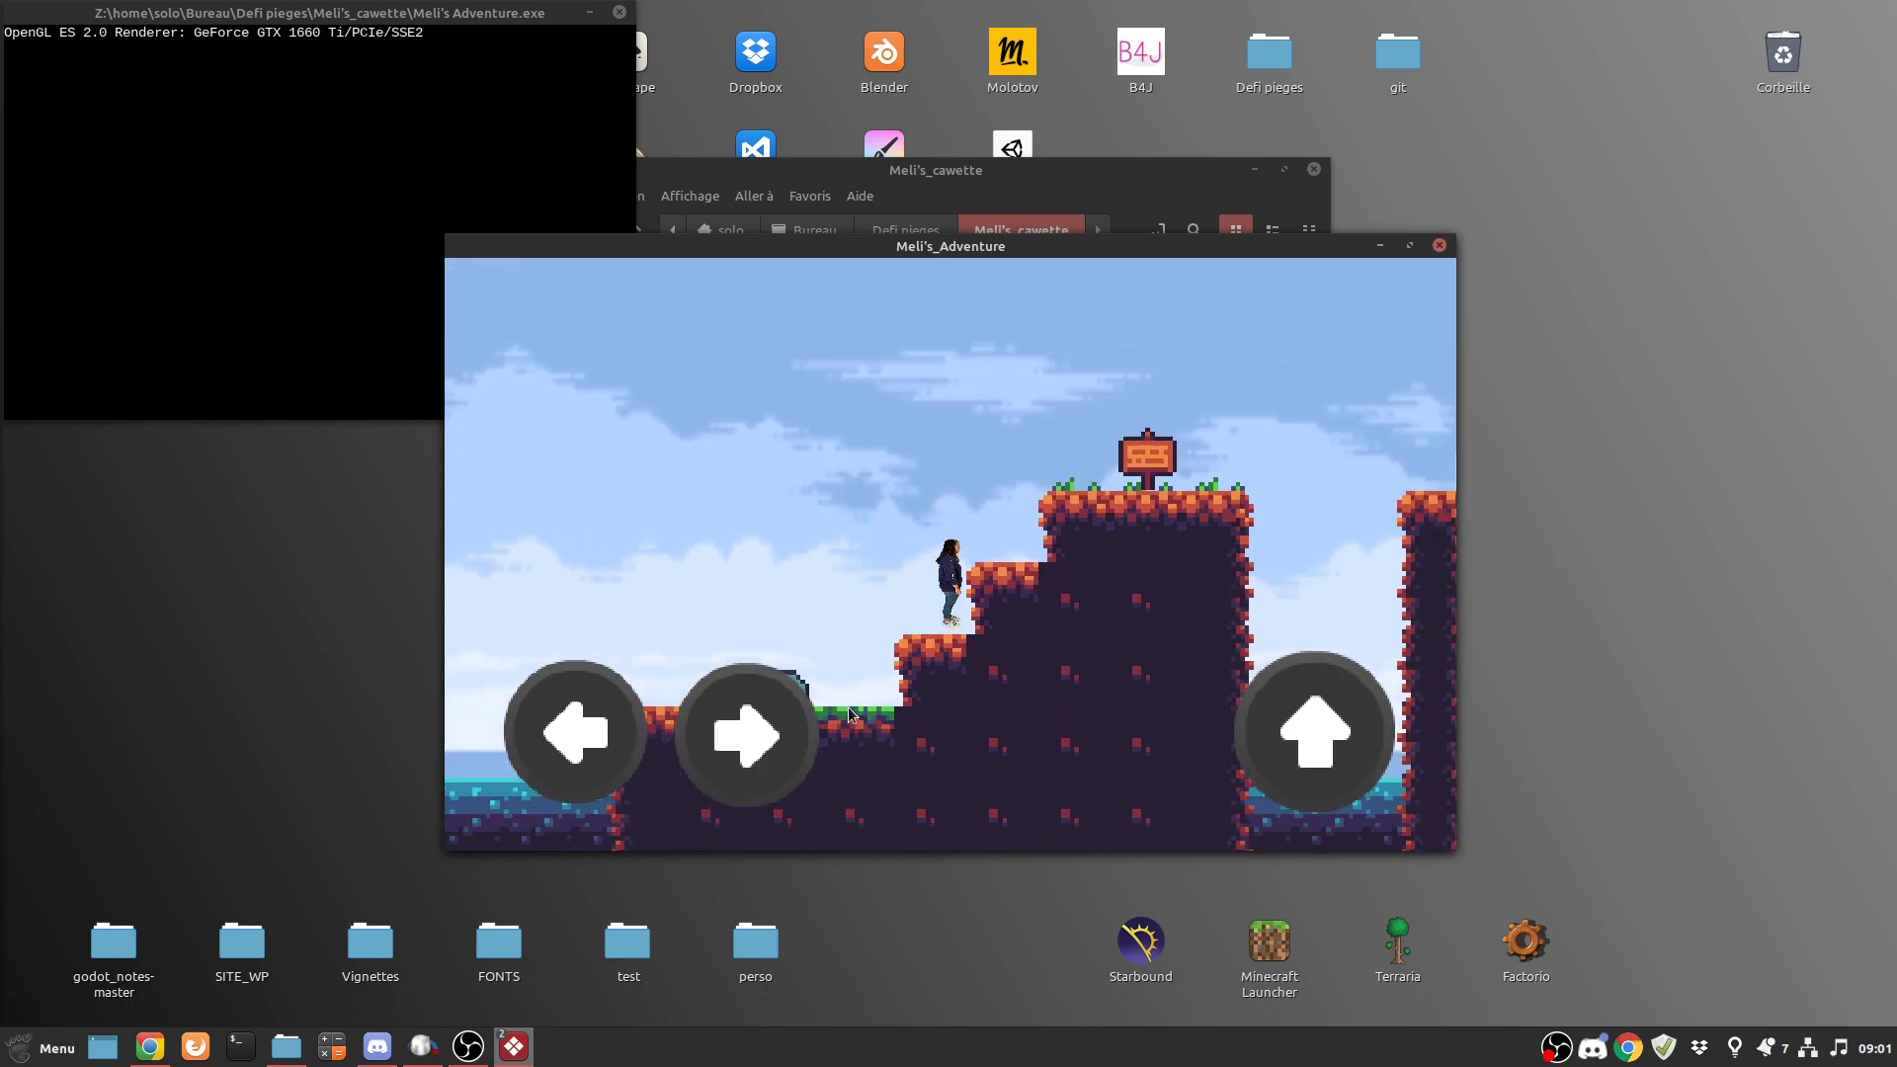
{"action": "key", "text": "Up"}
{"action": "key", "text": "Right"}
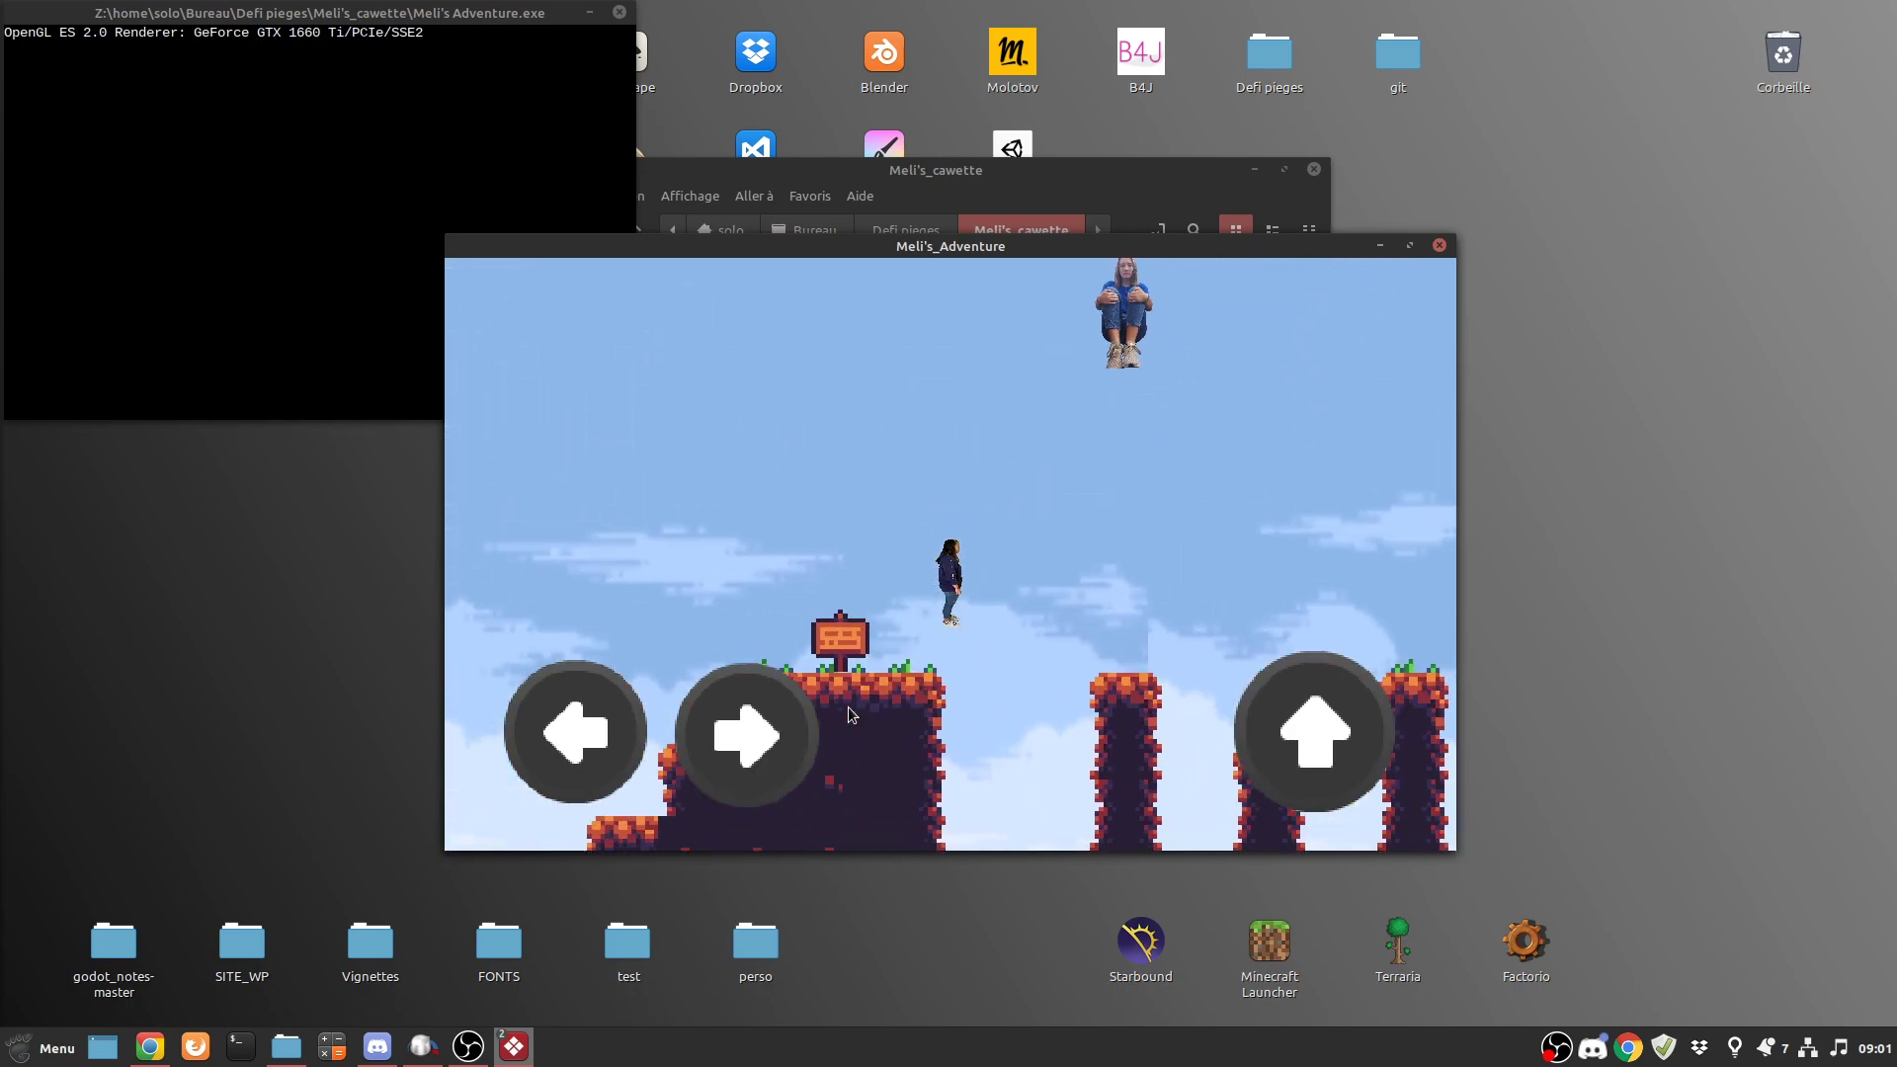
{"action": "key", "text": "Left"}
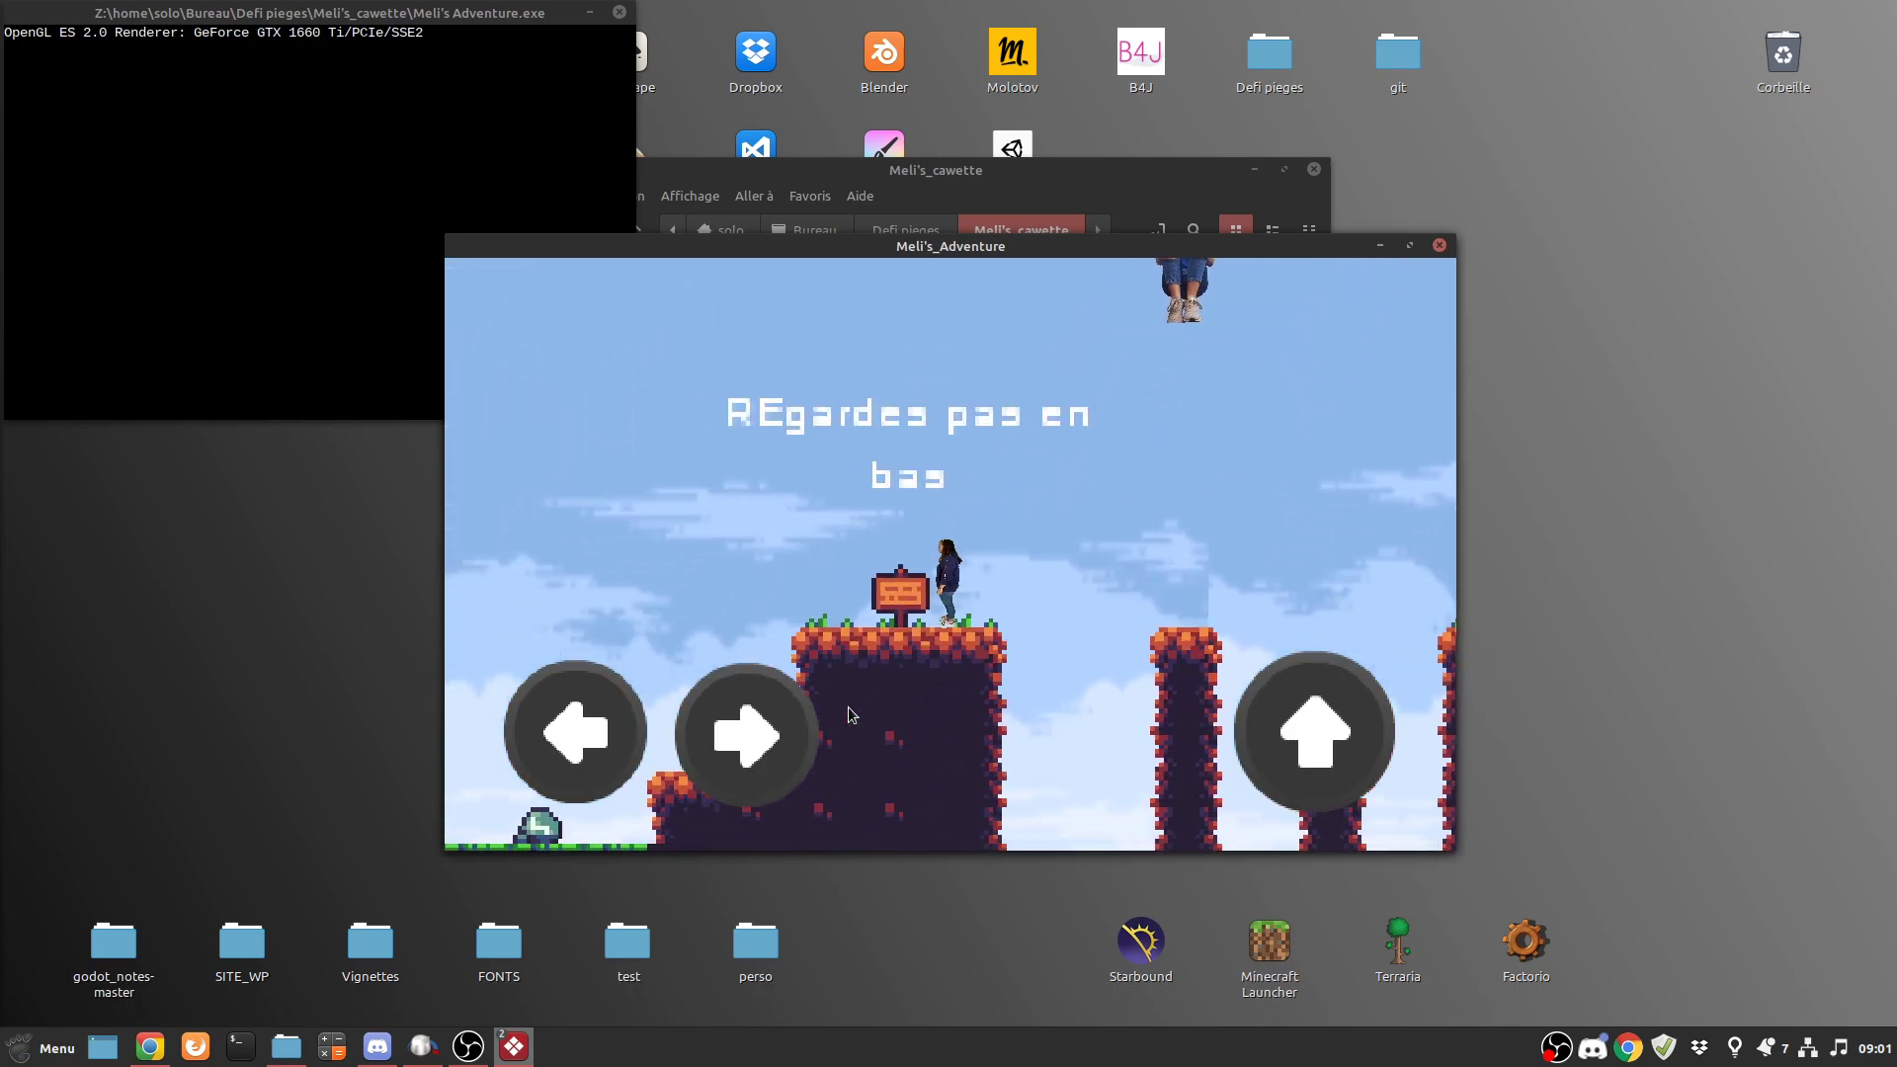
{"action": "key", "text": "Right"}
{"action": "key", "text": "Up"}
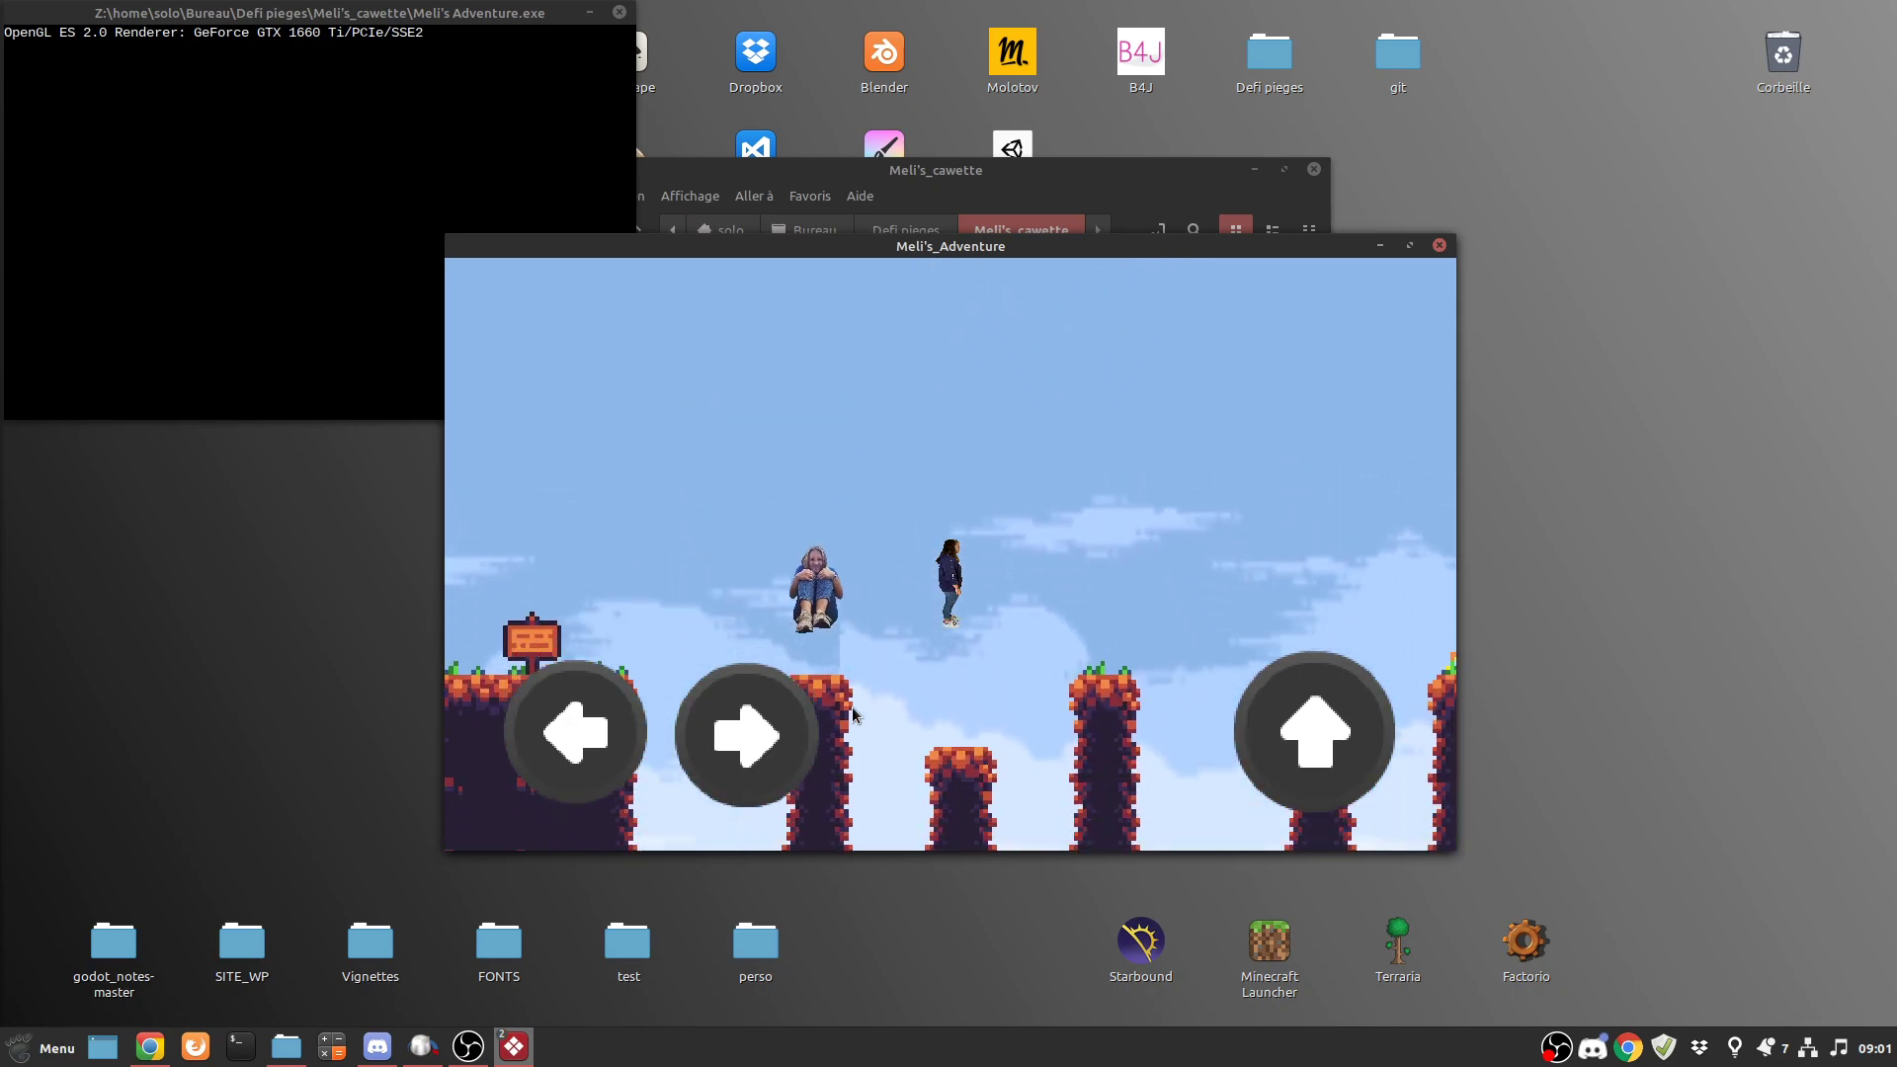
{"action": "key", "text": "Right"}
{"action": "key", "text": "Up"}
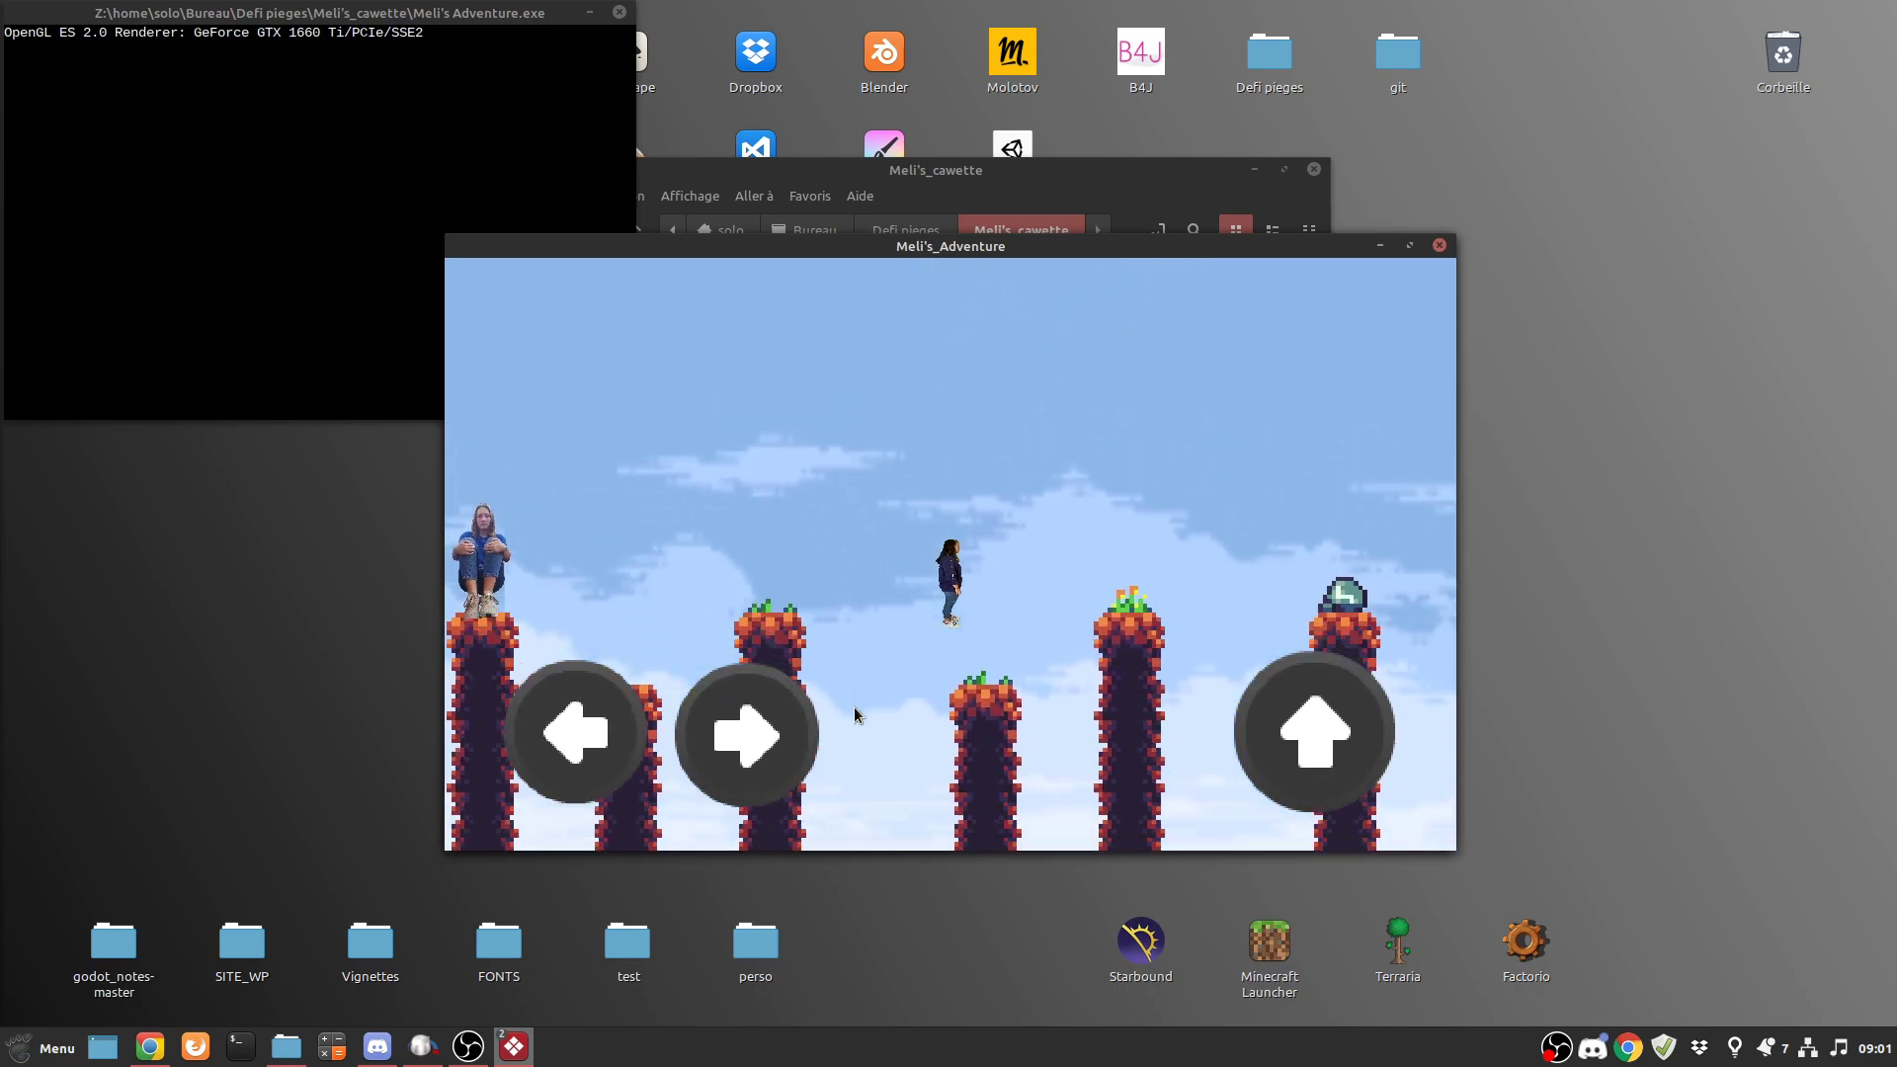
{"action": "key", "text": "Right"}
{"action": "key", "text": "Up"}
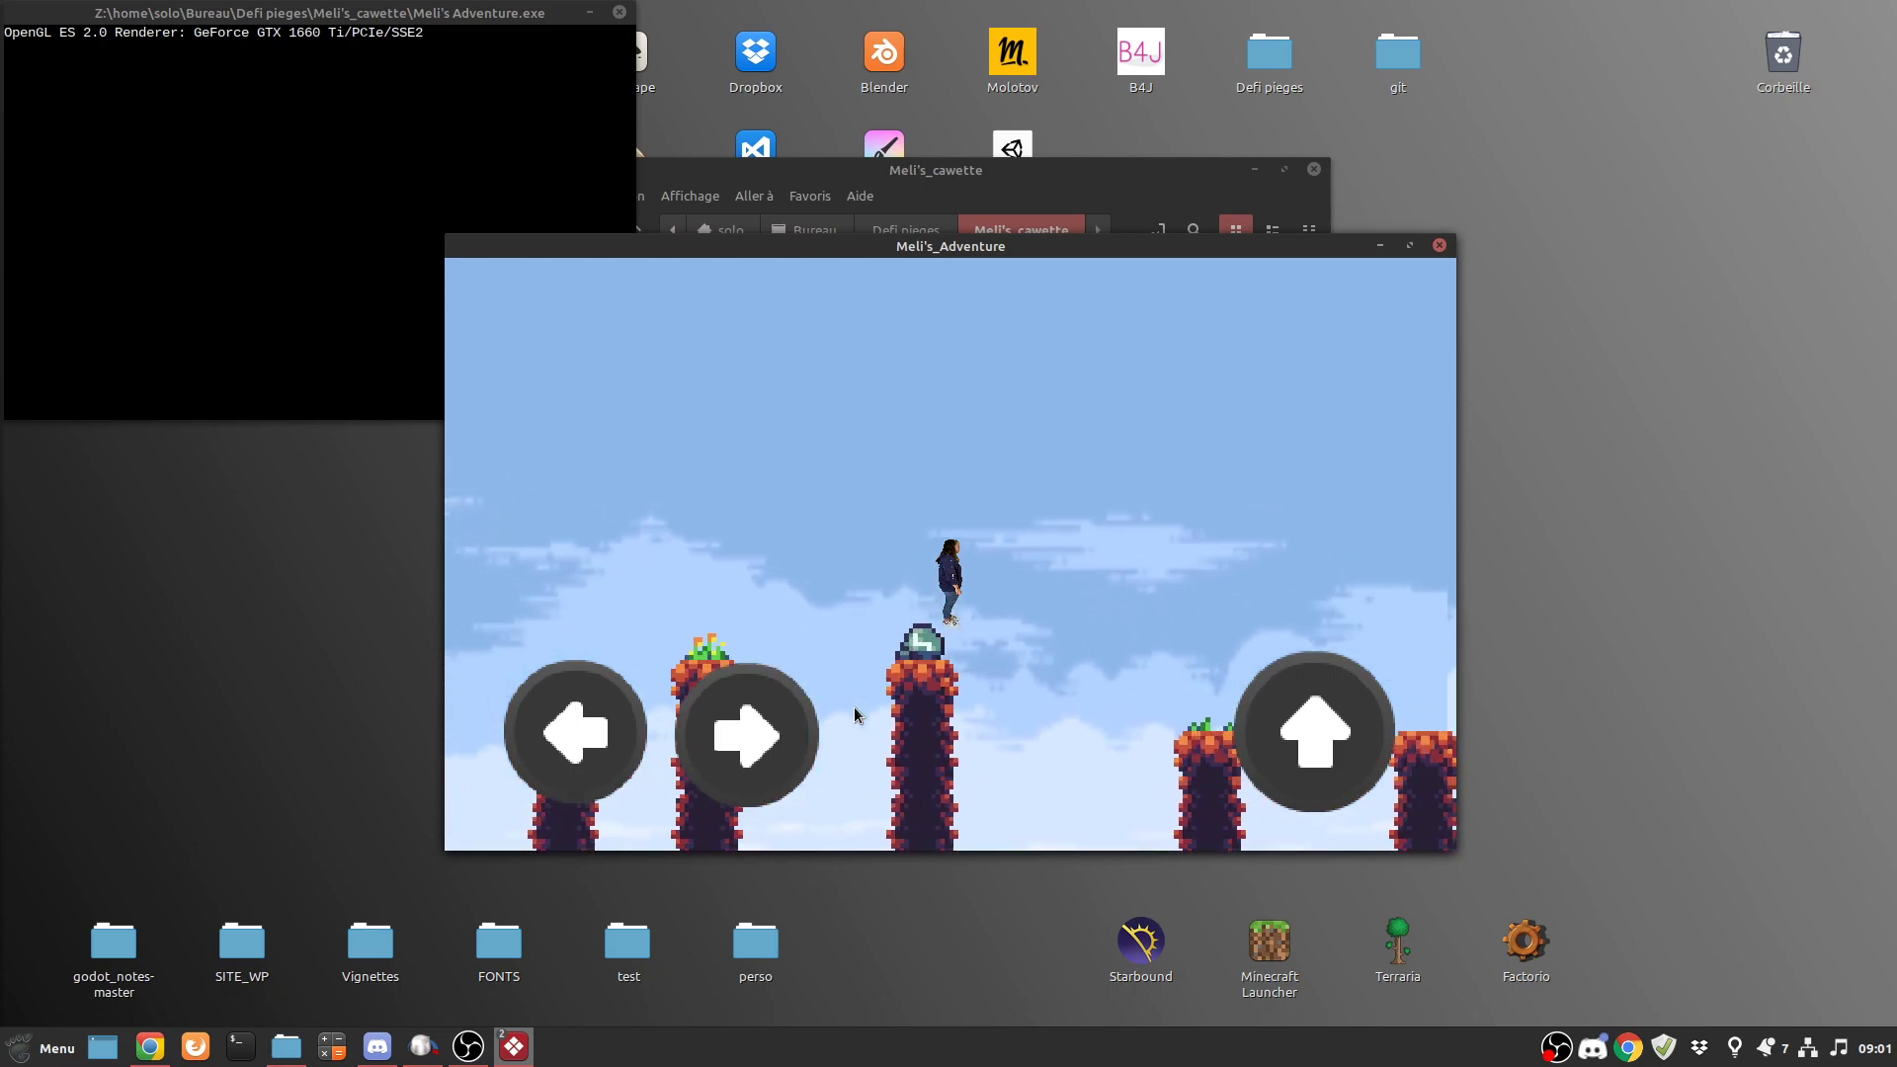
{"action": "key", "text": "Right"}
{"action": "key", "text": "Up"}
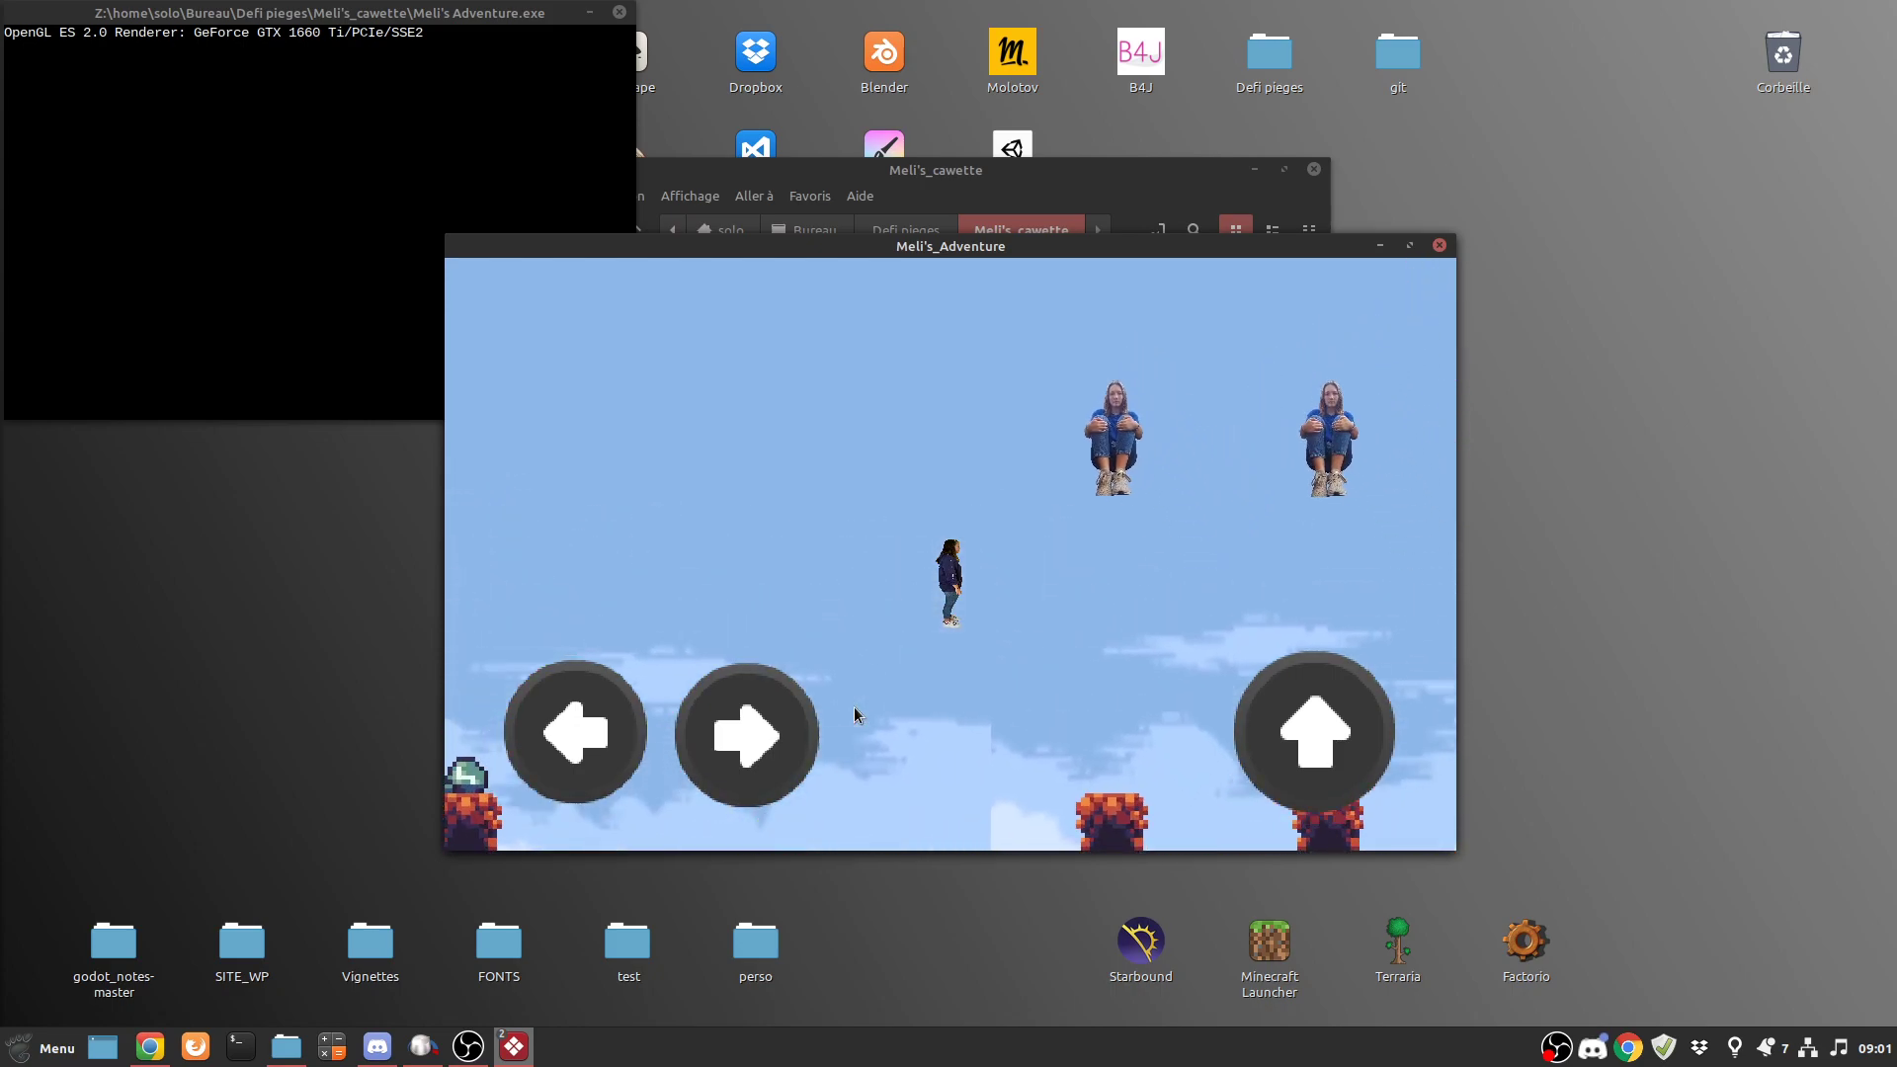
- Jump past the pillars to the red platform, then return from Game Over and shift the window
{"action": "key", "text": "Left"}
{"action": "key", "text": "Up"}
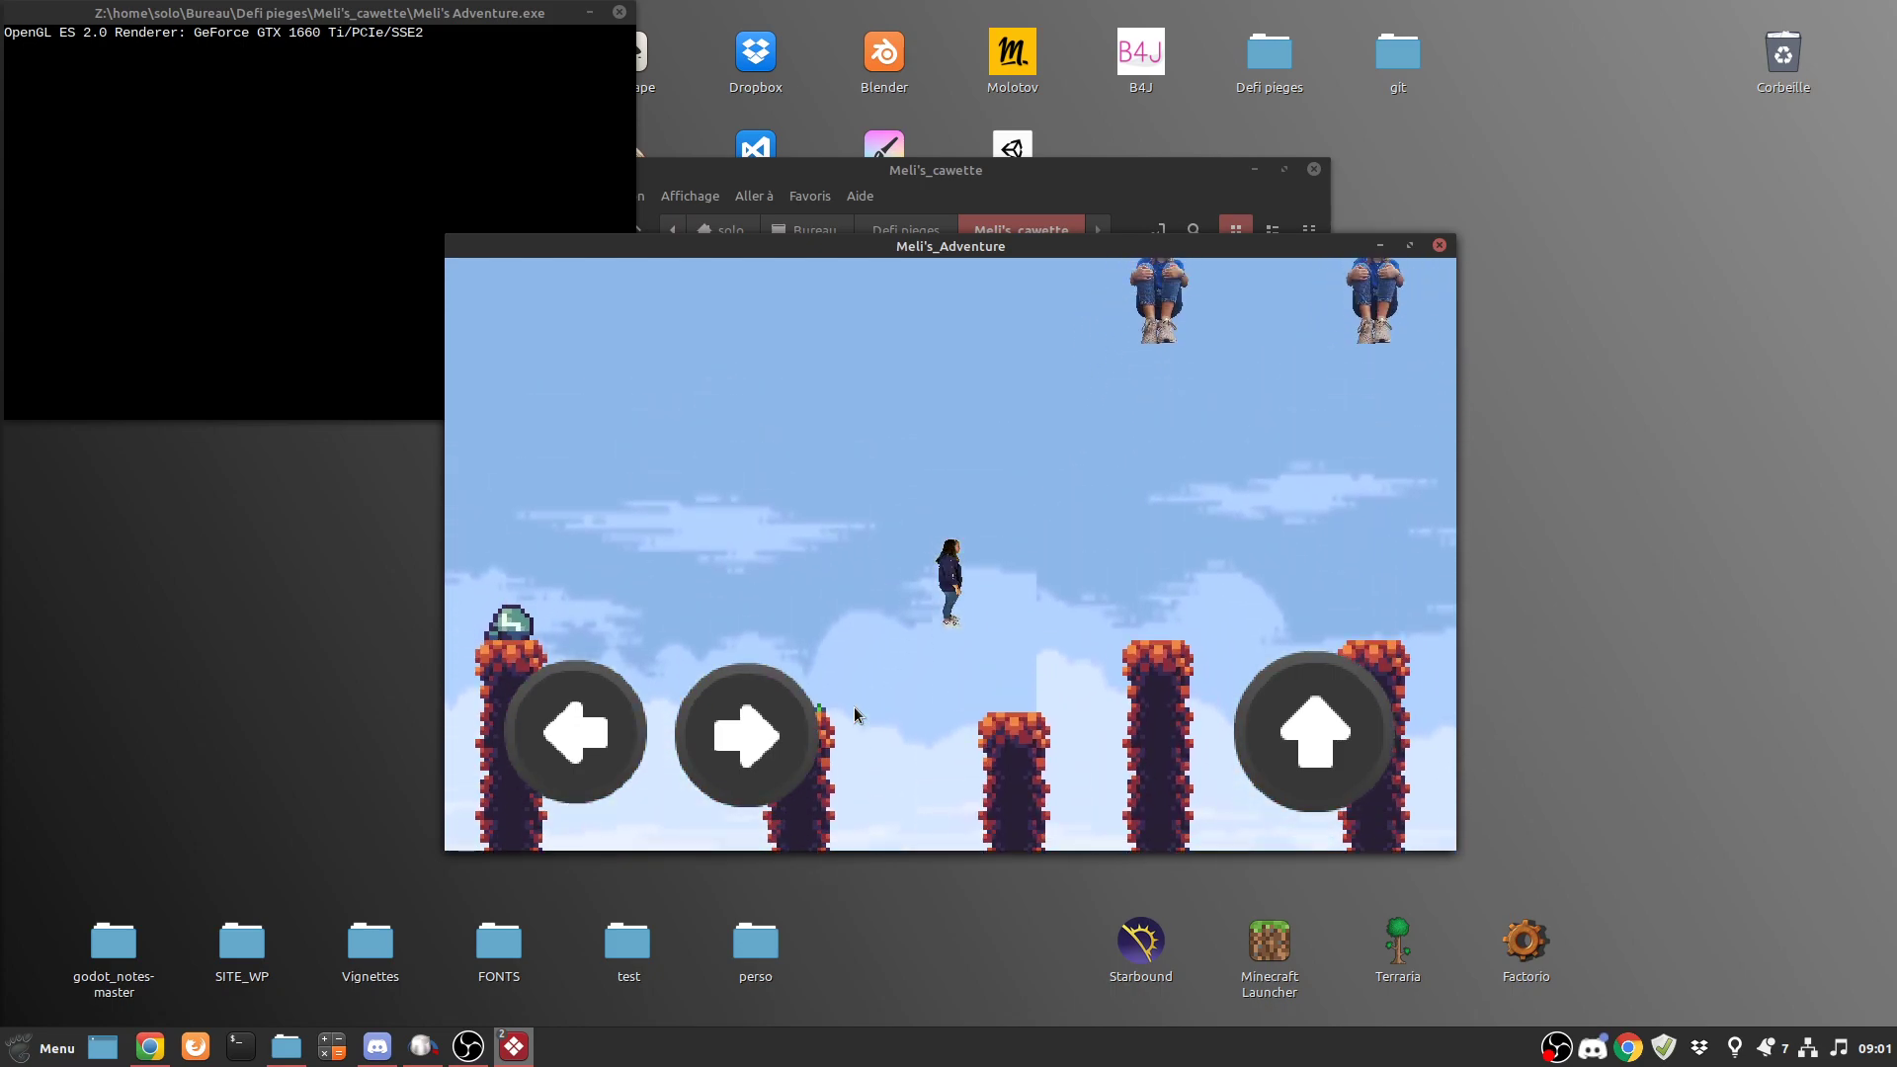
{"action": "key", "text": "Up"}
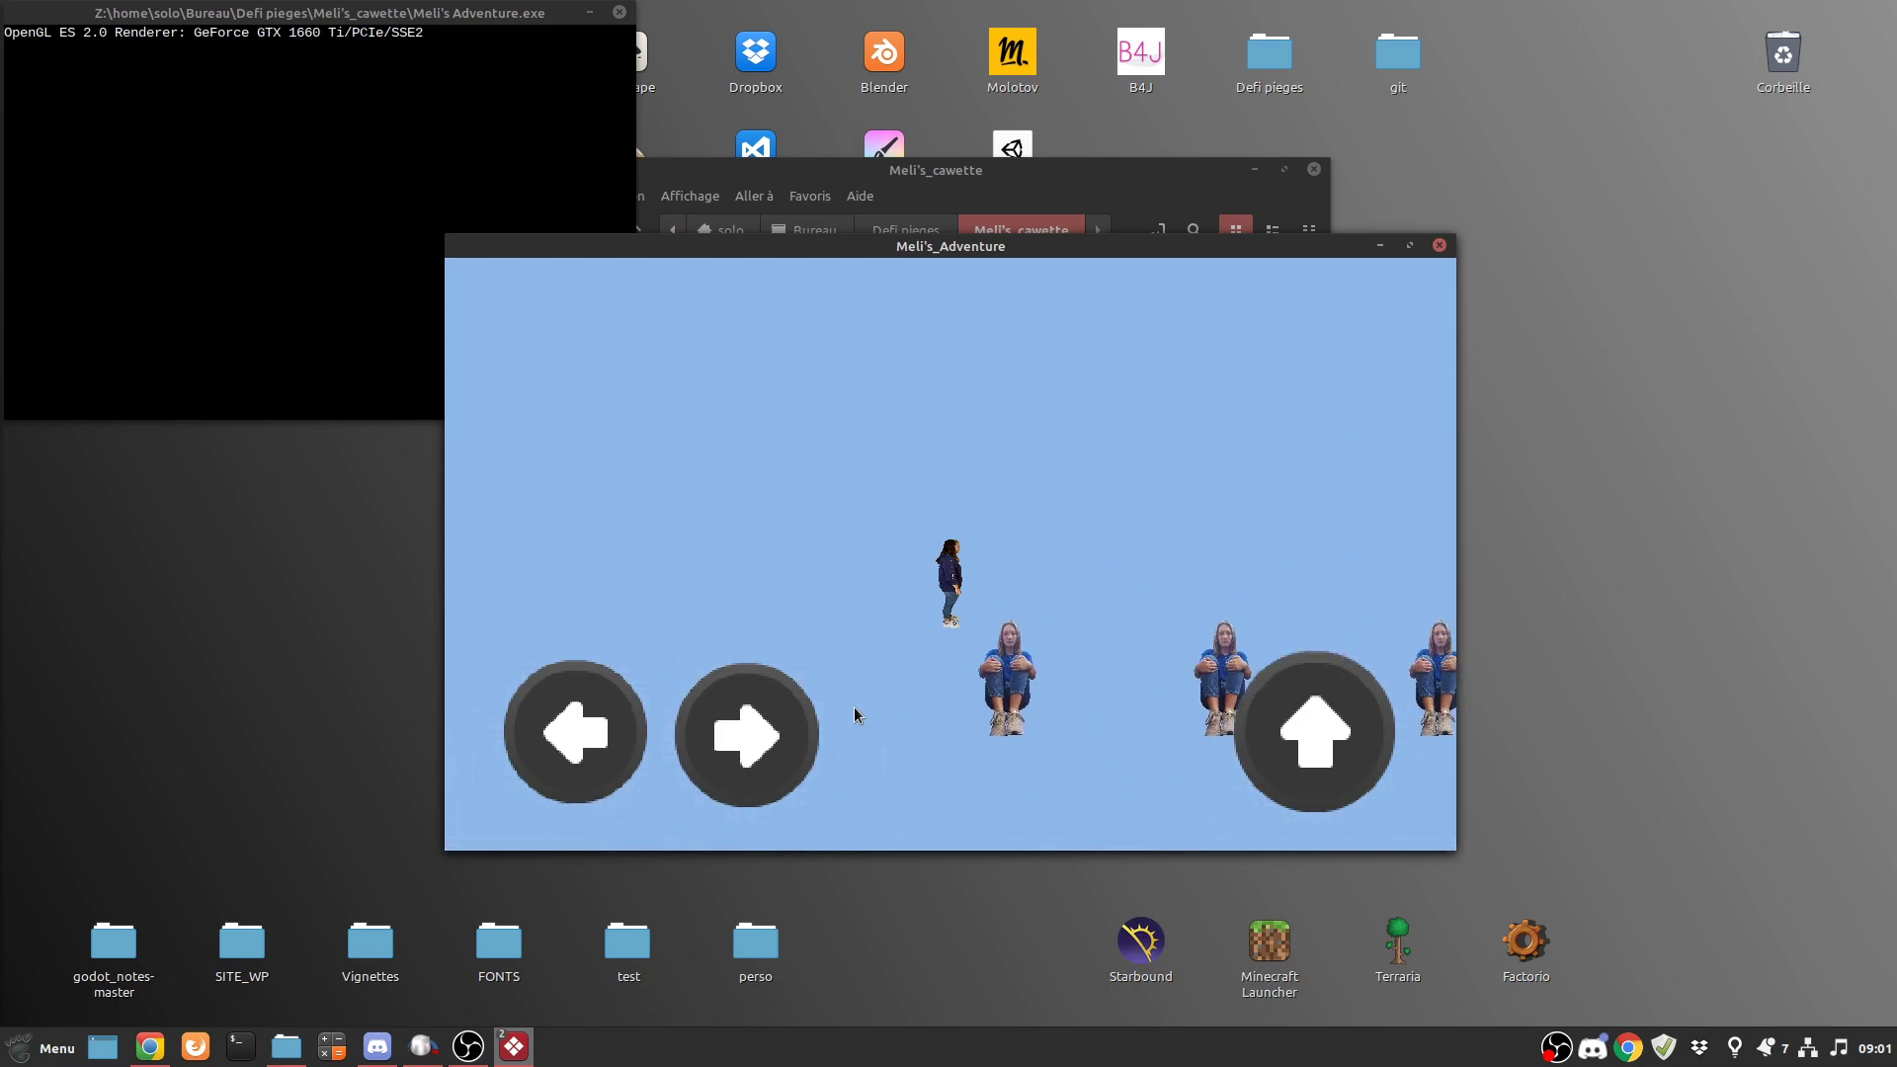
{"action": "key", "text": "Right"}
{"action": "key", "text": "Up"}
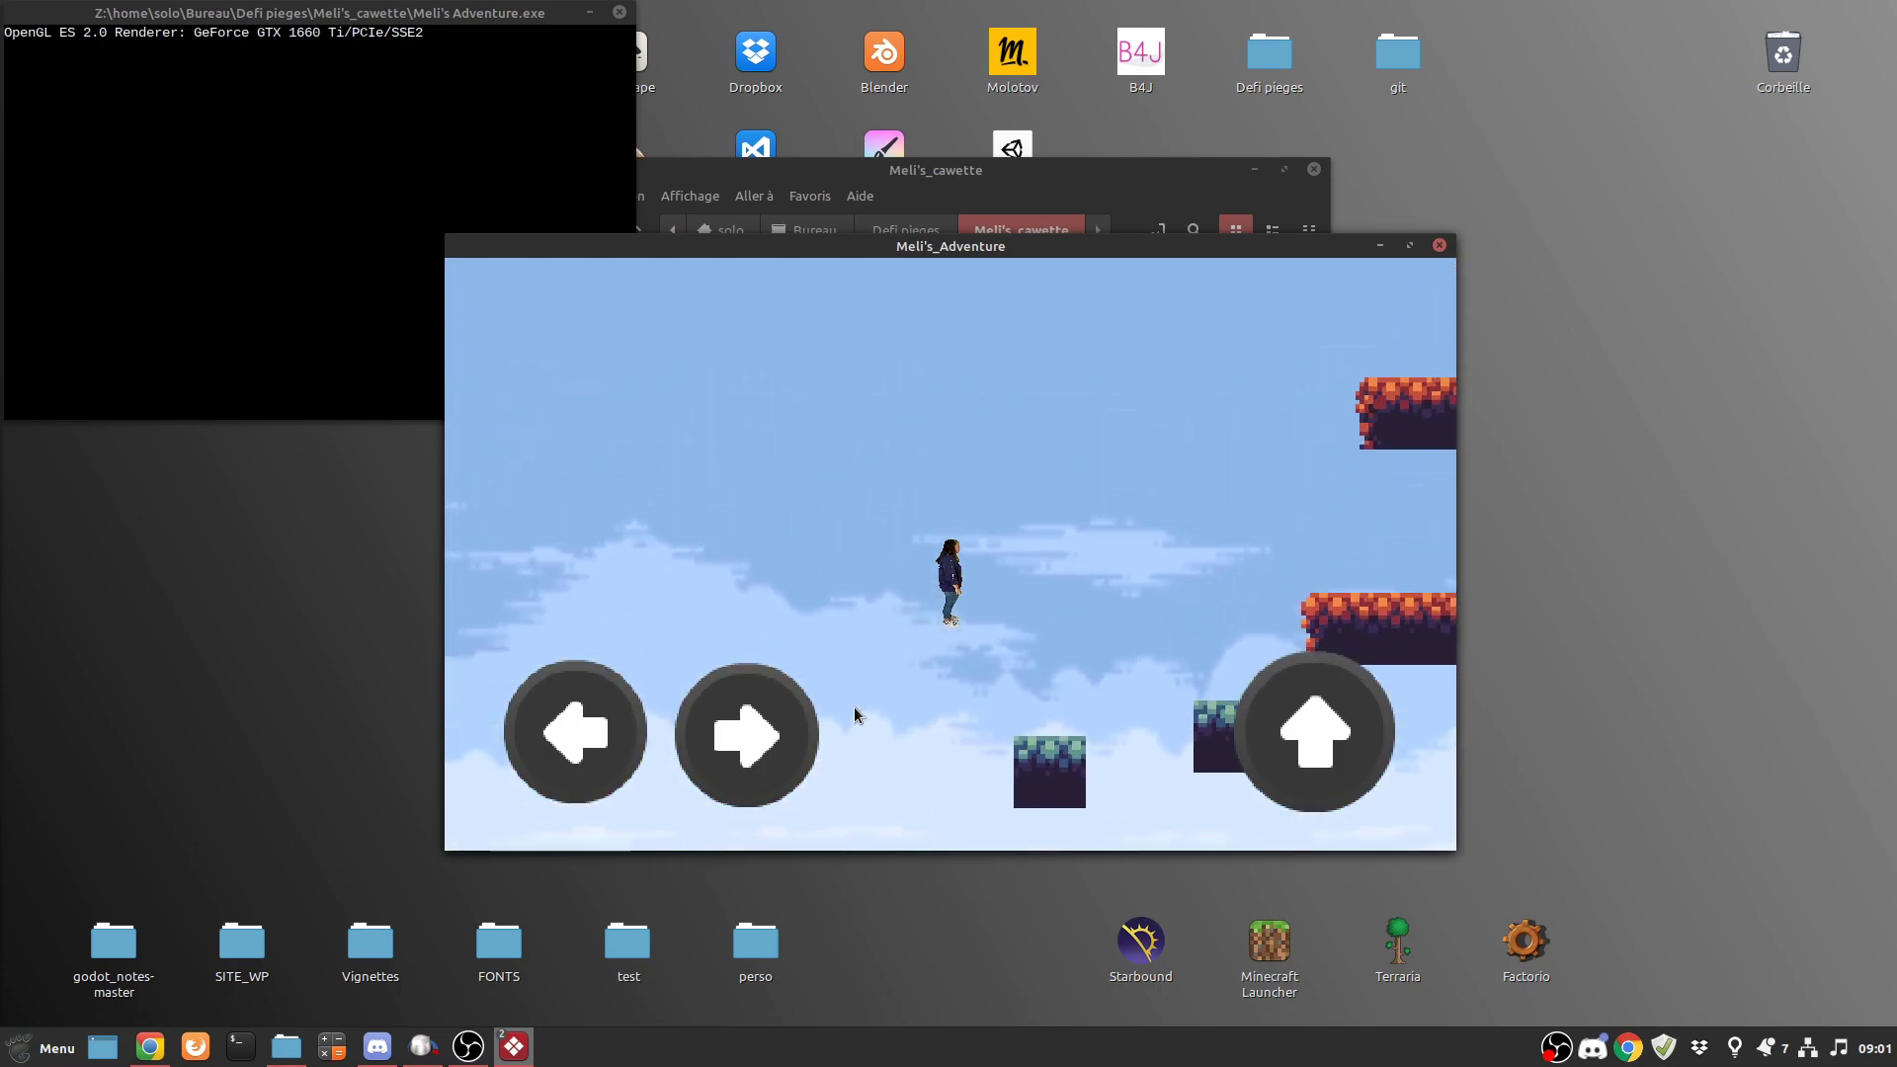
{"action": "key", "text": "Right"}
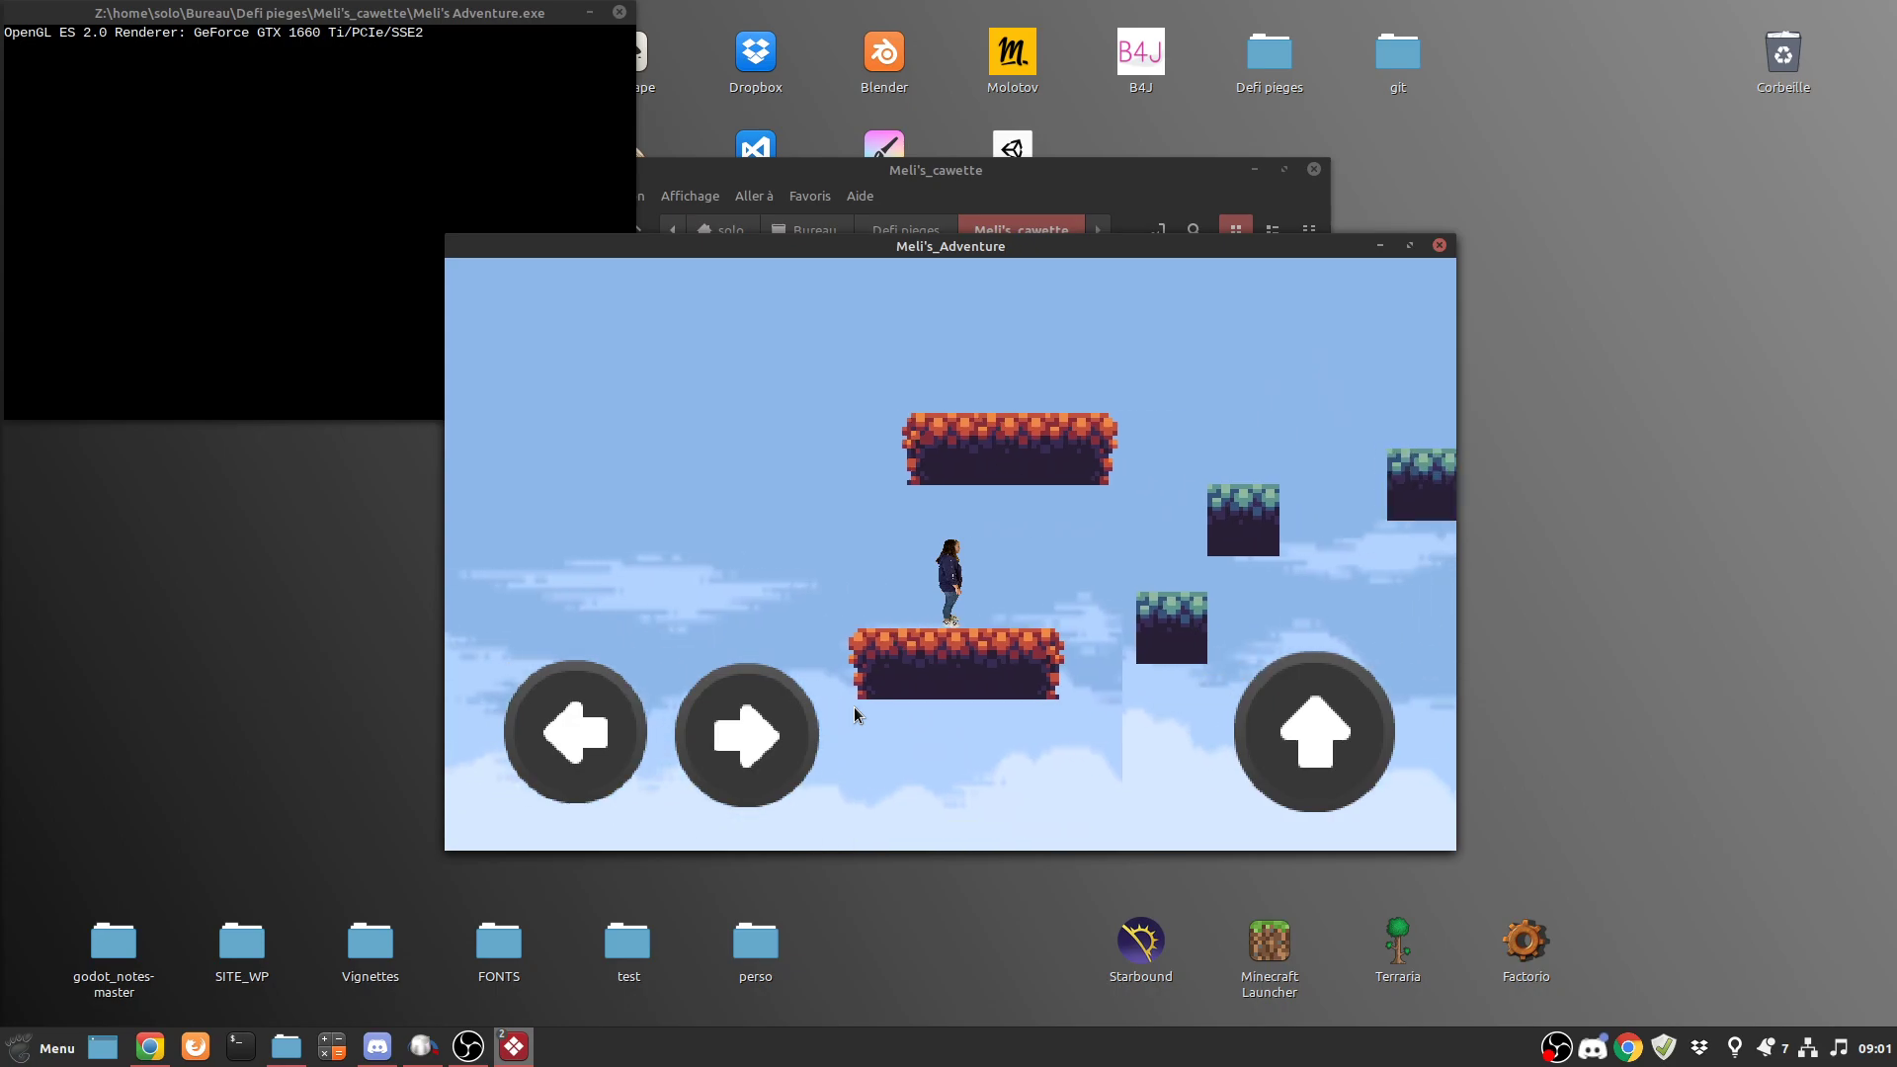
{"action": "key", "text": "Up"}
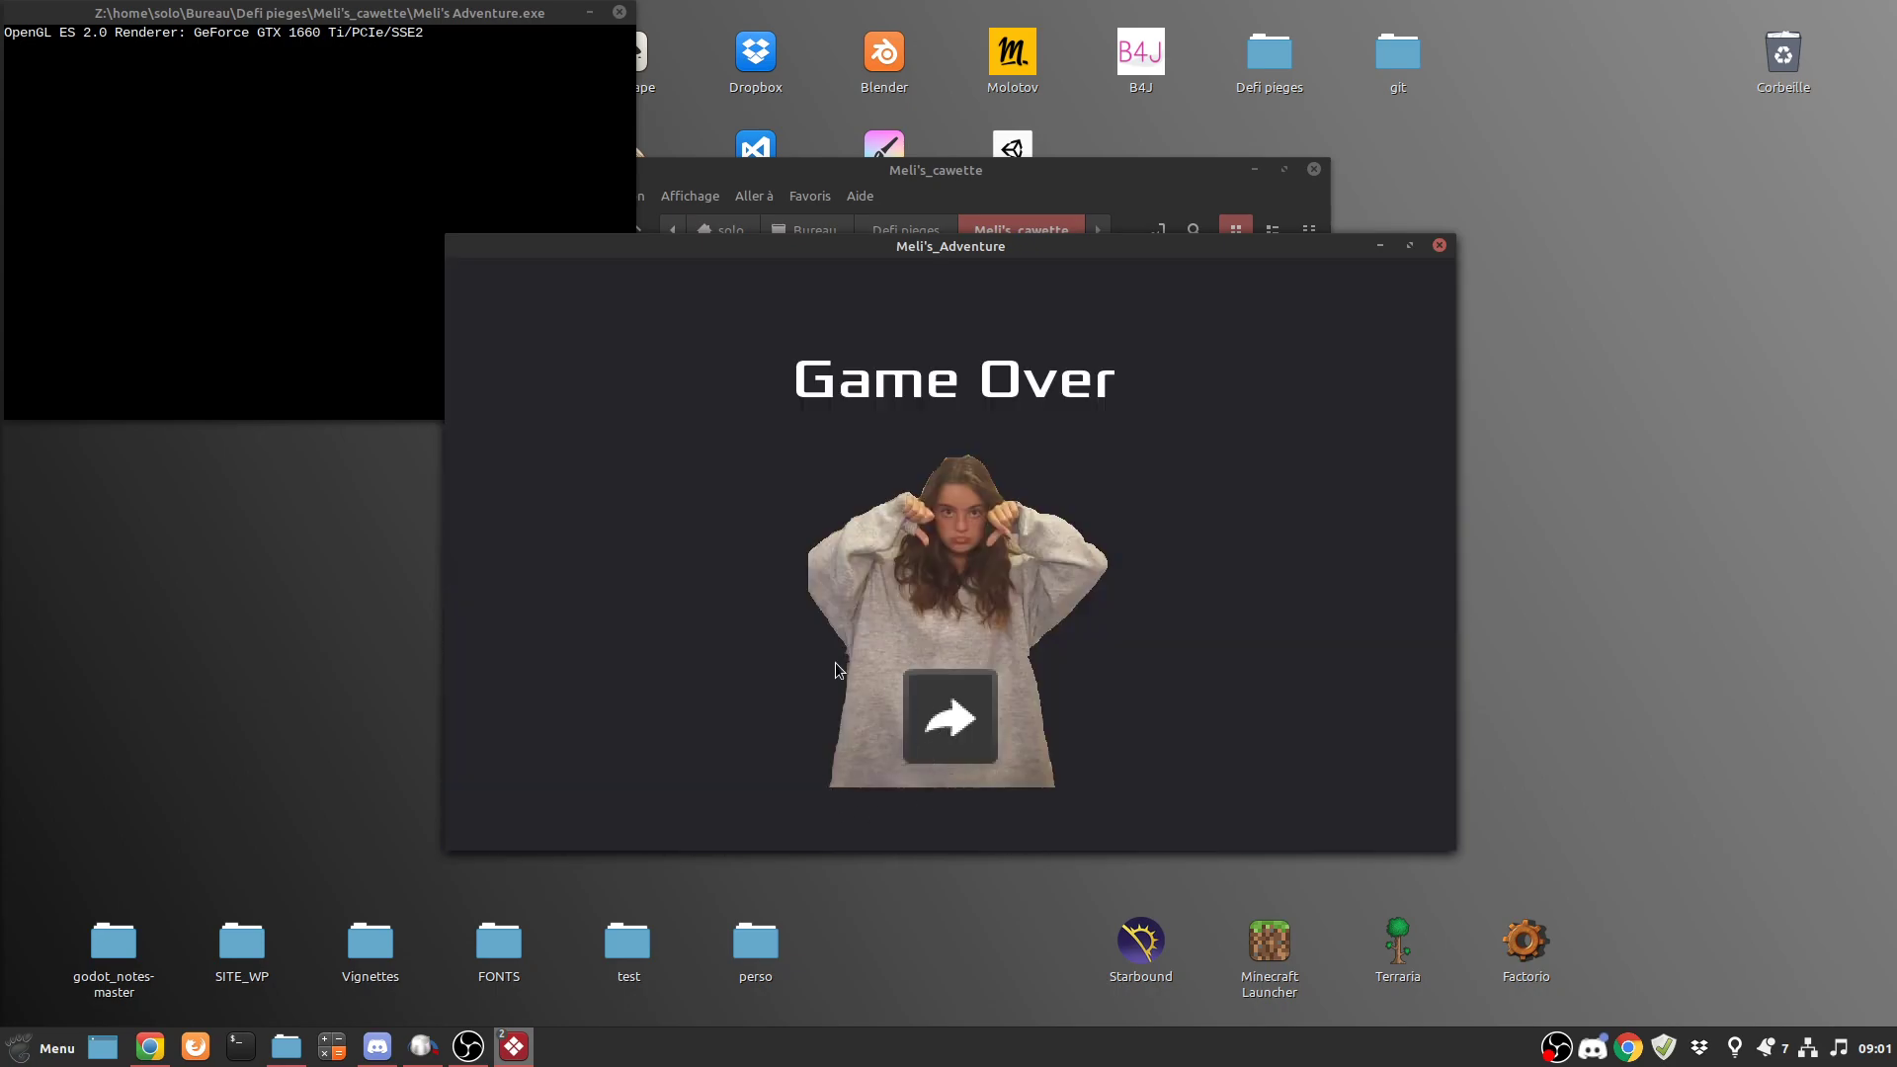
{"action": "left_click", "coordinate": [988, 676]}
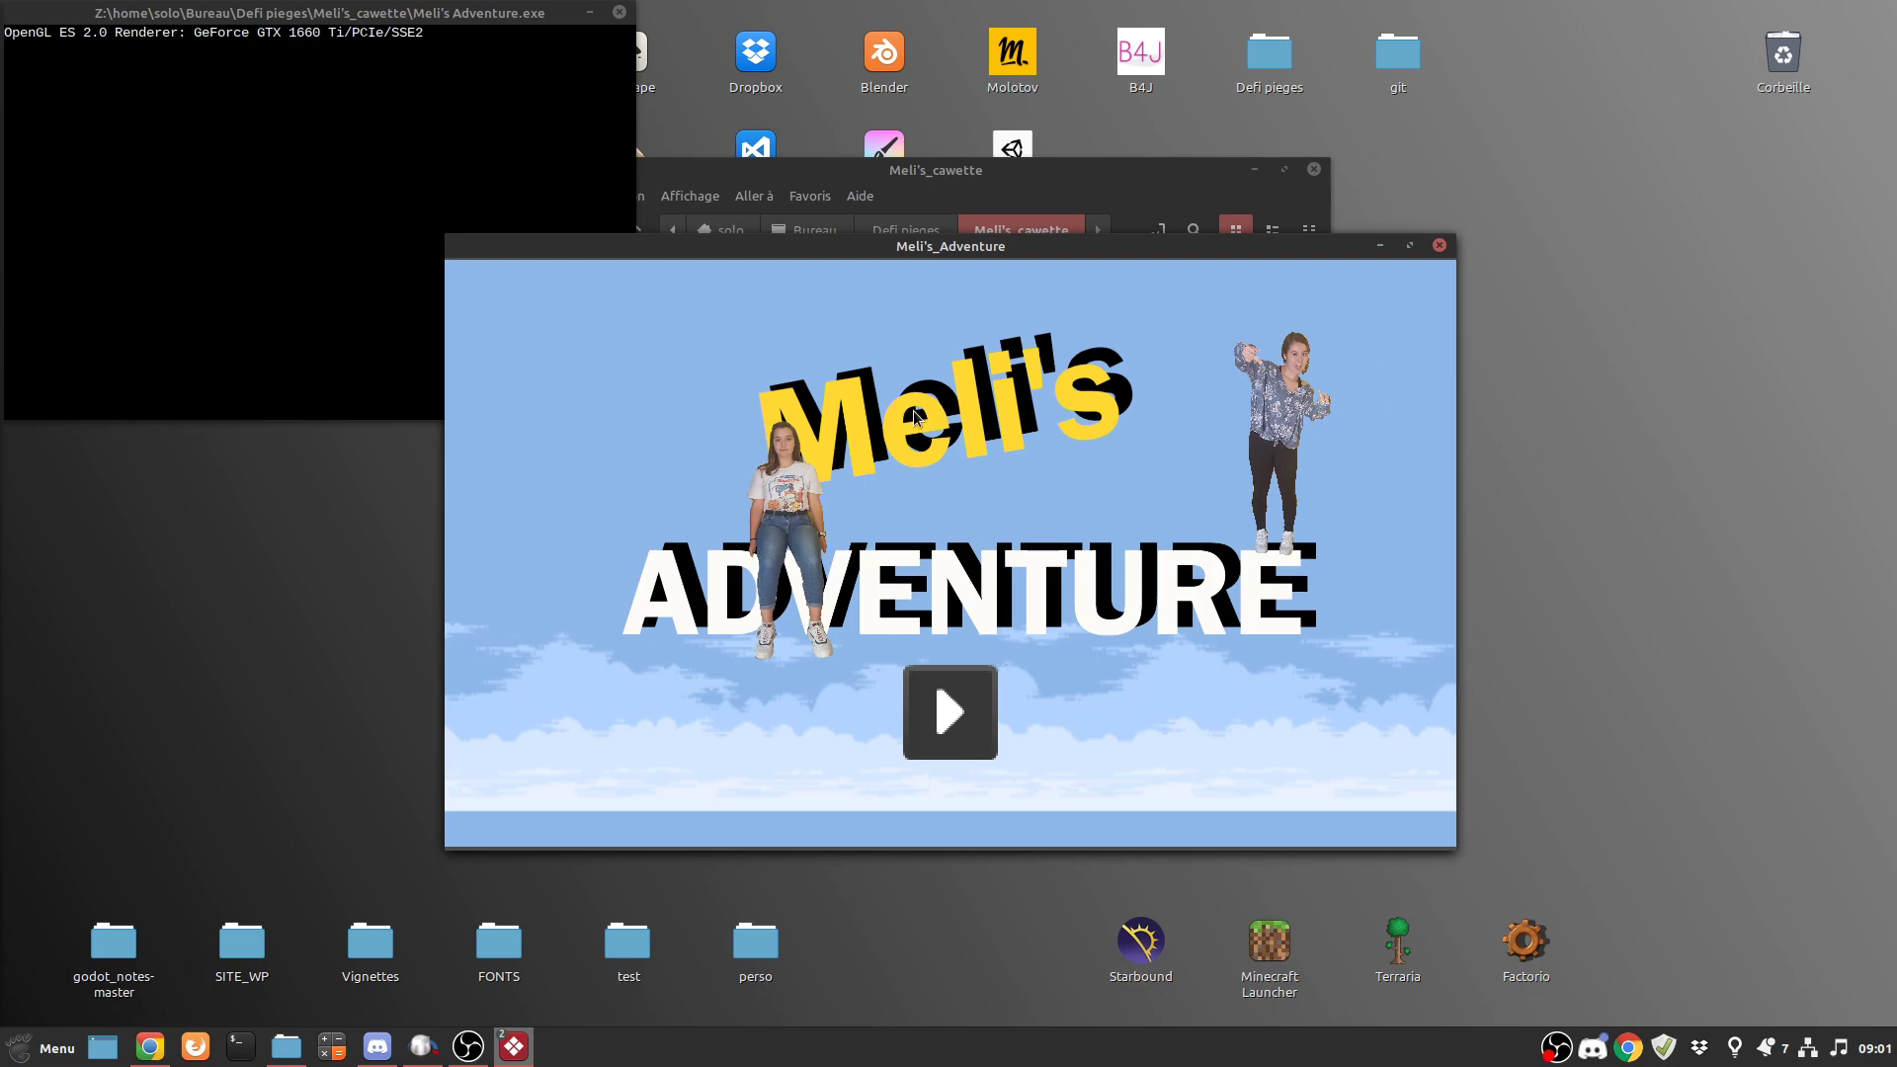
{"action": "left_click_drag", "start_coordinate": [1094, 247], "coordinate": [1155, 302]}
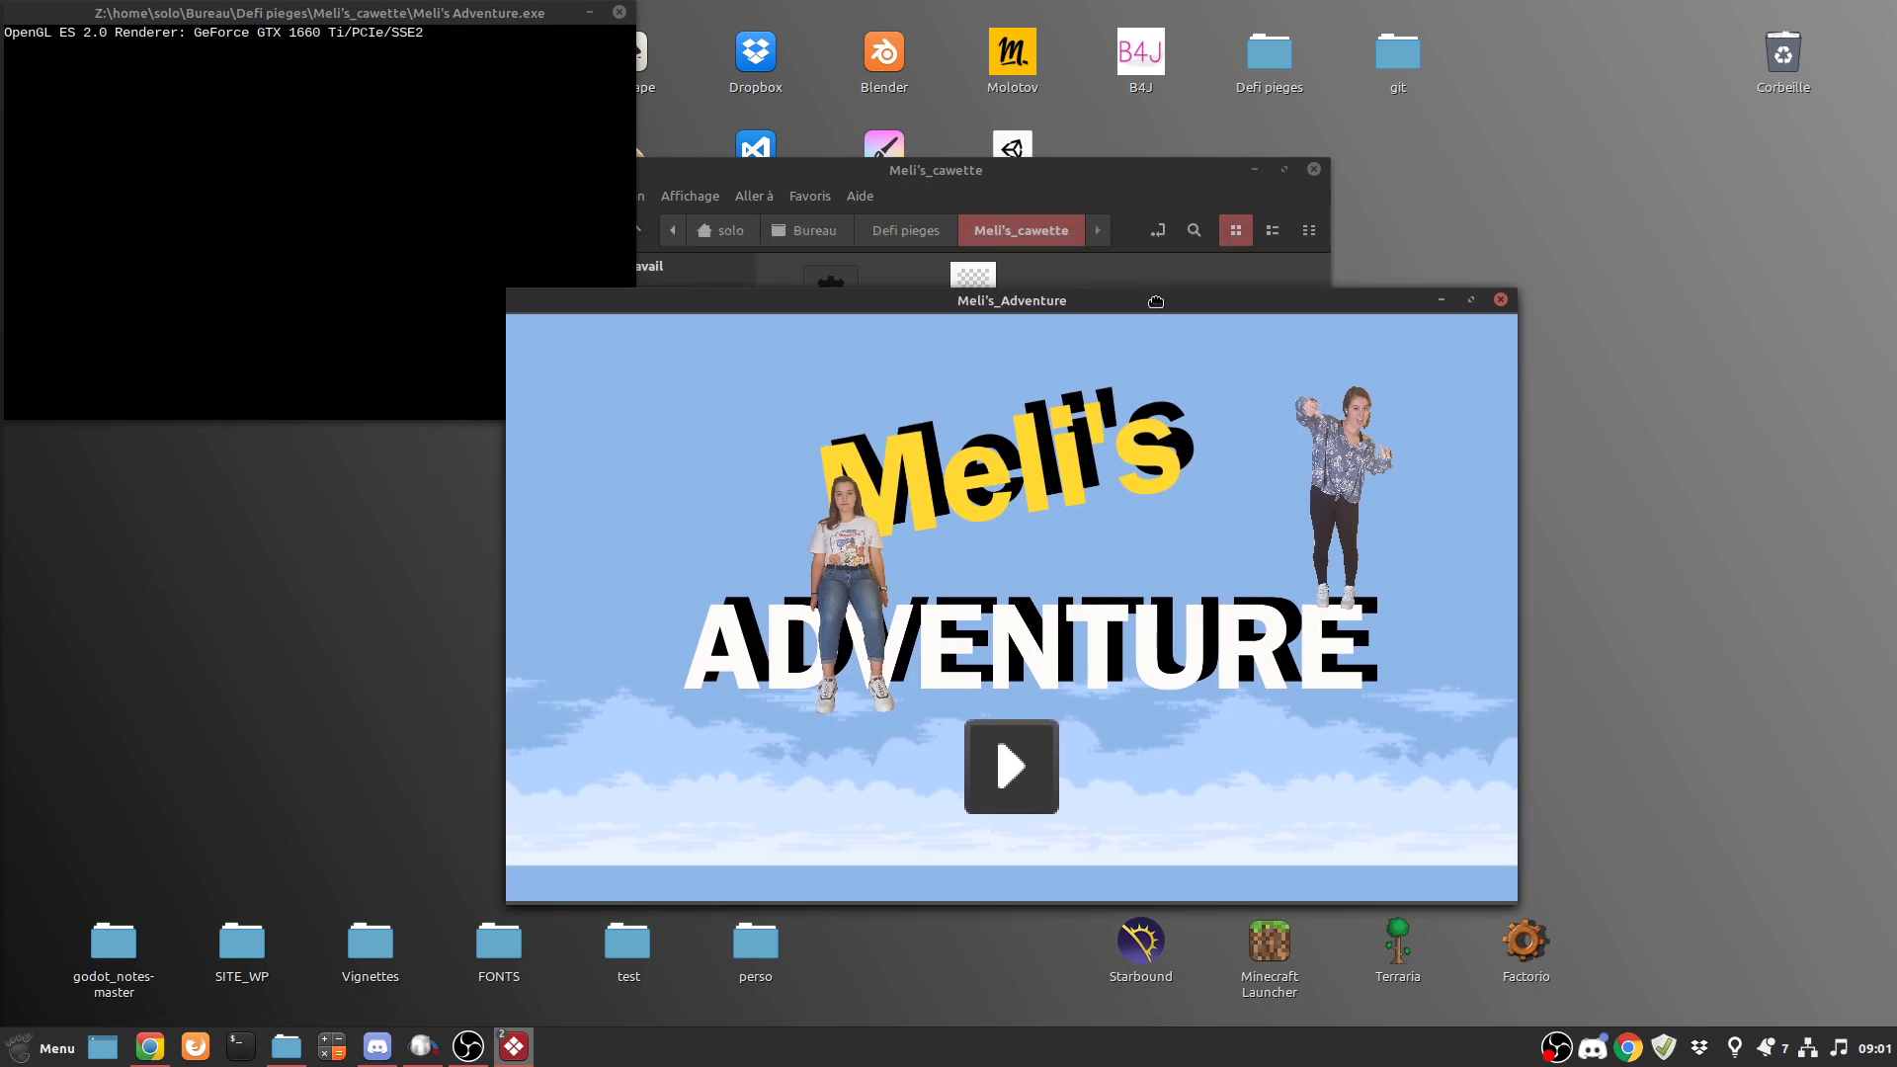
- Close the game and open Trap'Ventures-DarkPeace's project.godot in Godot
{"action": "left_click", "coordinate": [1500, 299]}
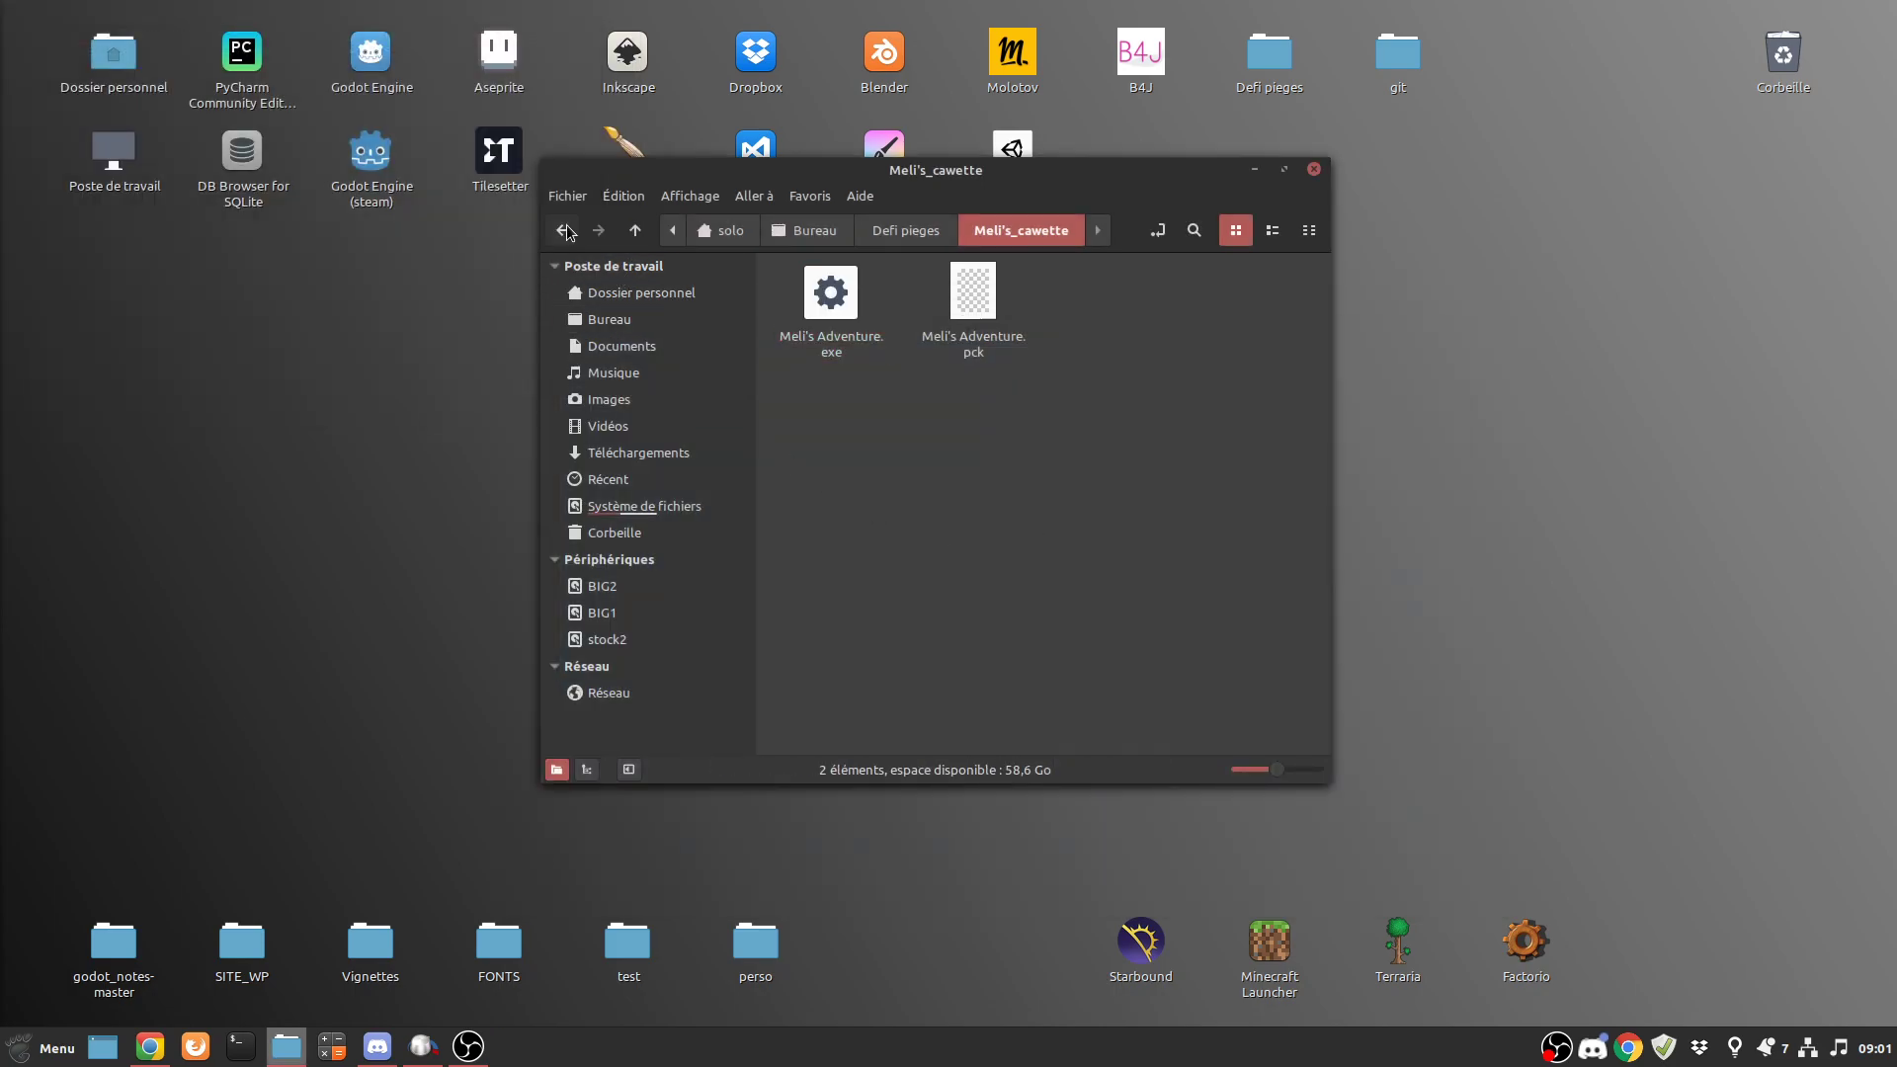
{"action": "left_click", "coordinate": [562, 230]}
{"action": "left_click", "coordinate": [1016, 526]}
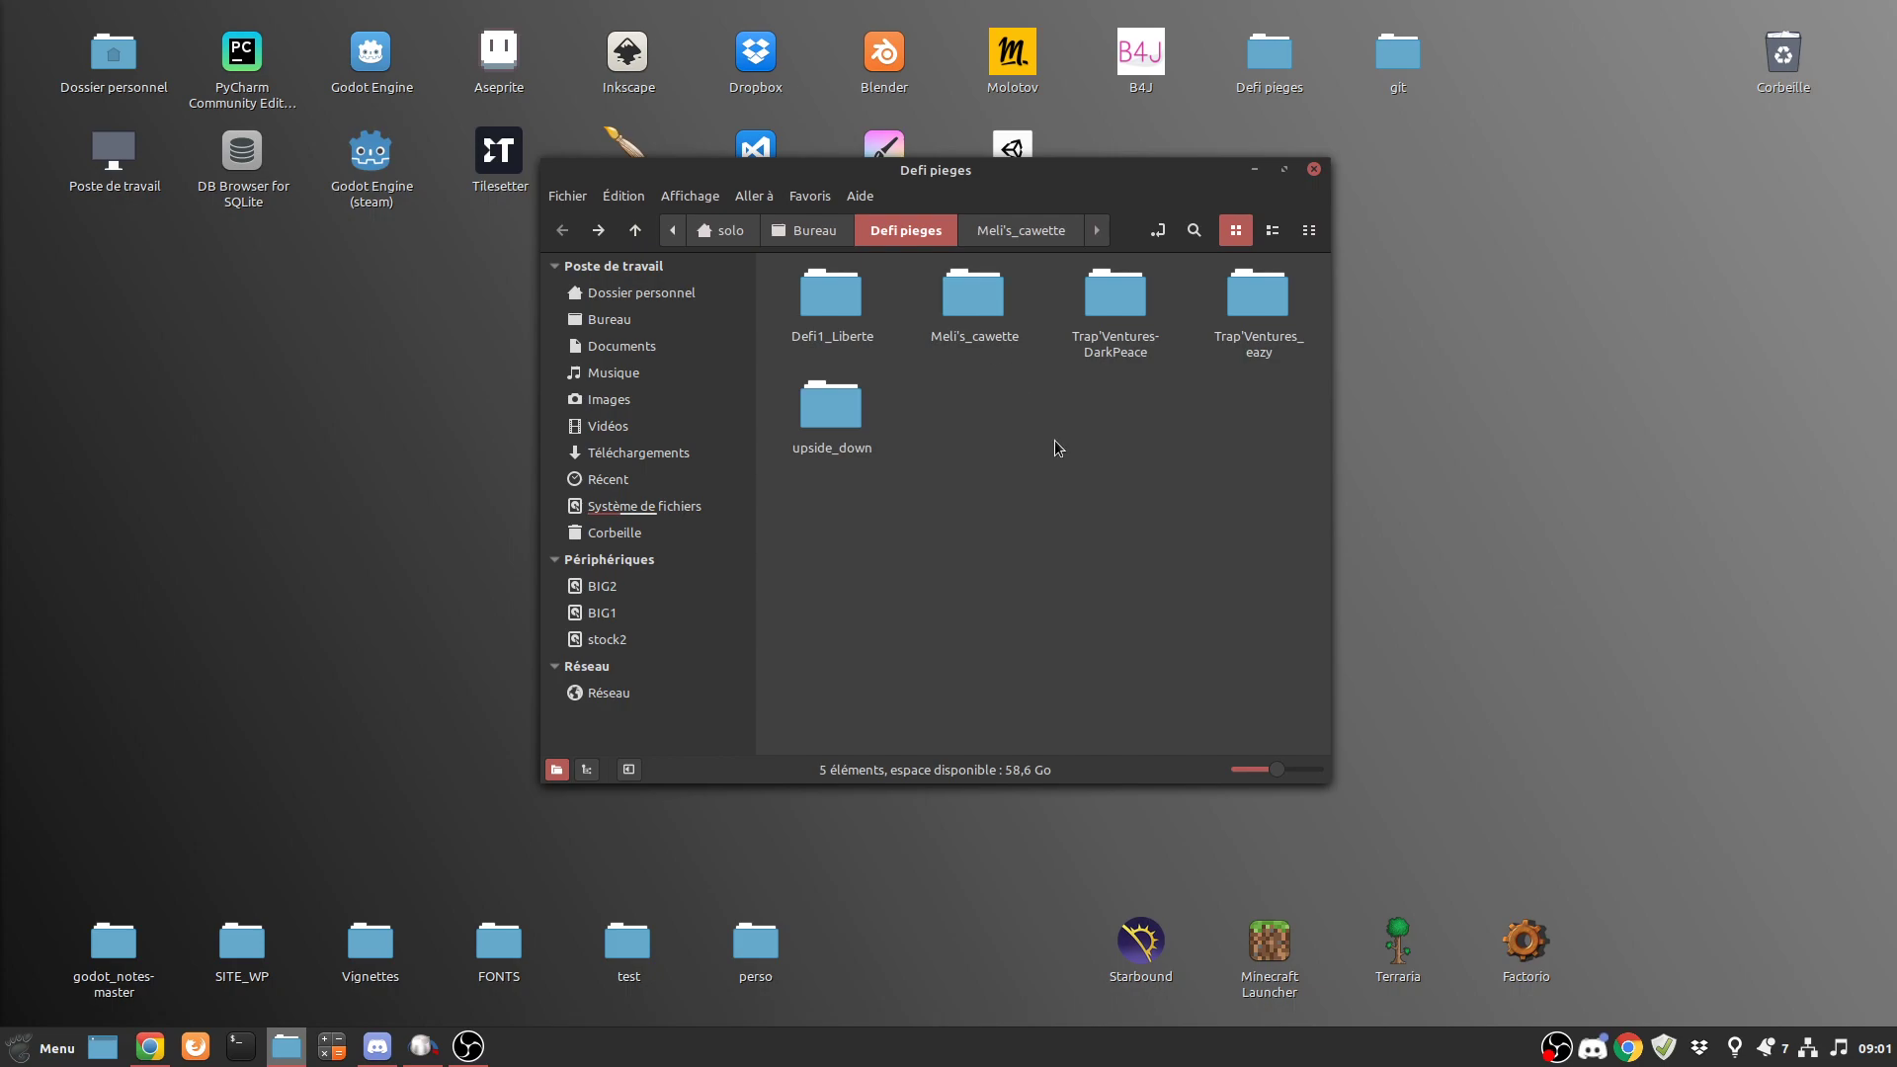
{"action": "double_click", "coordinate": [1113, 300]}
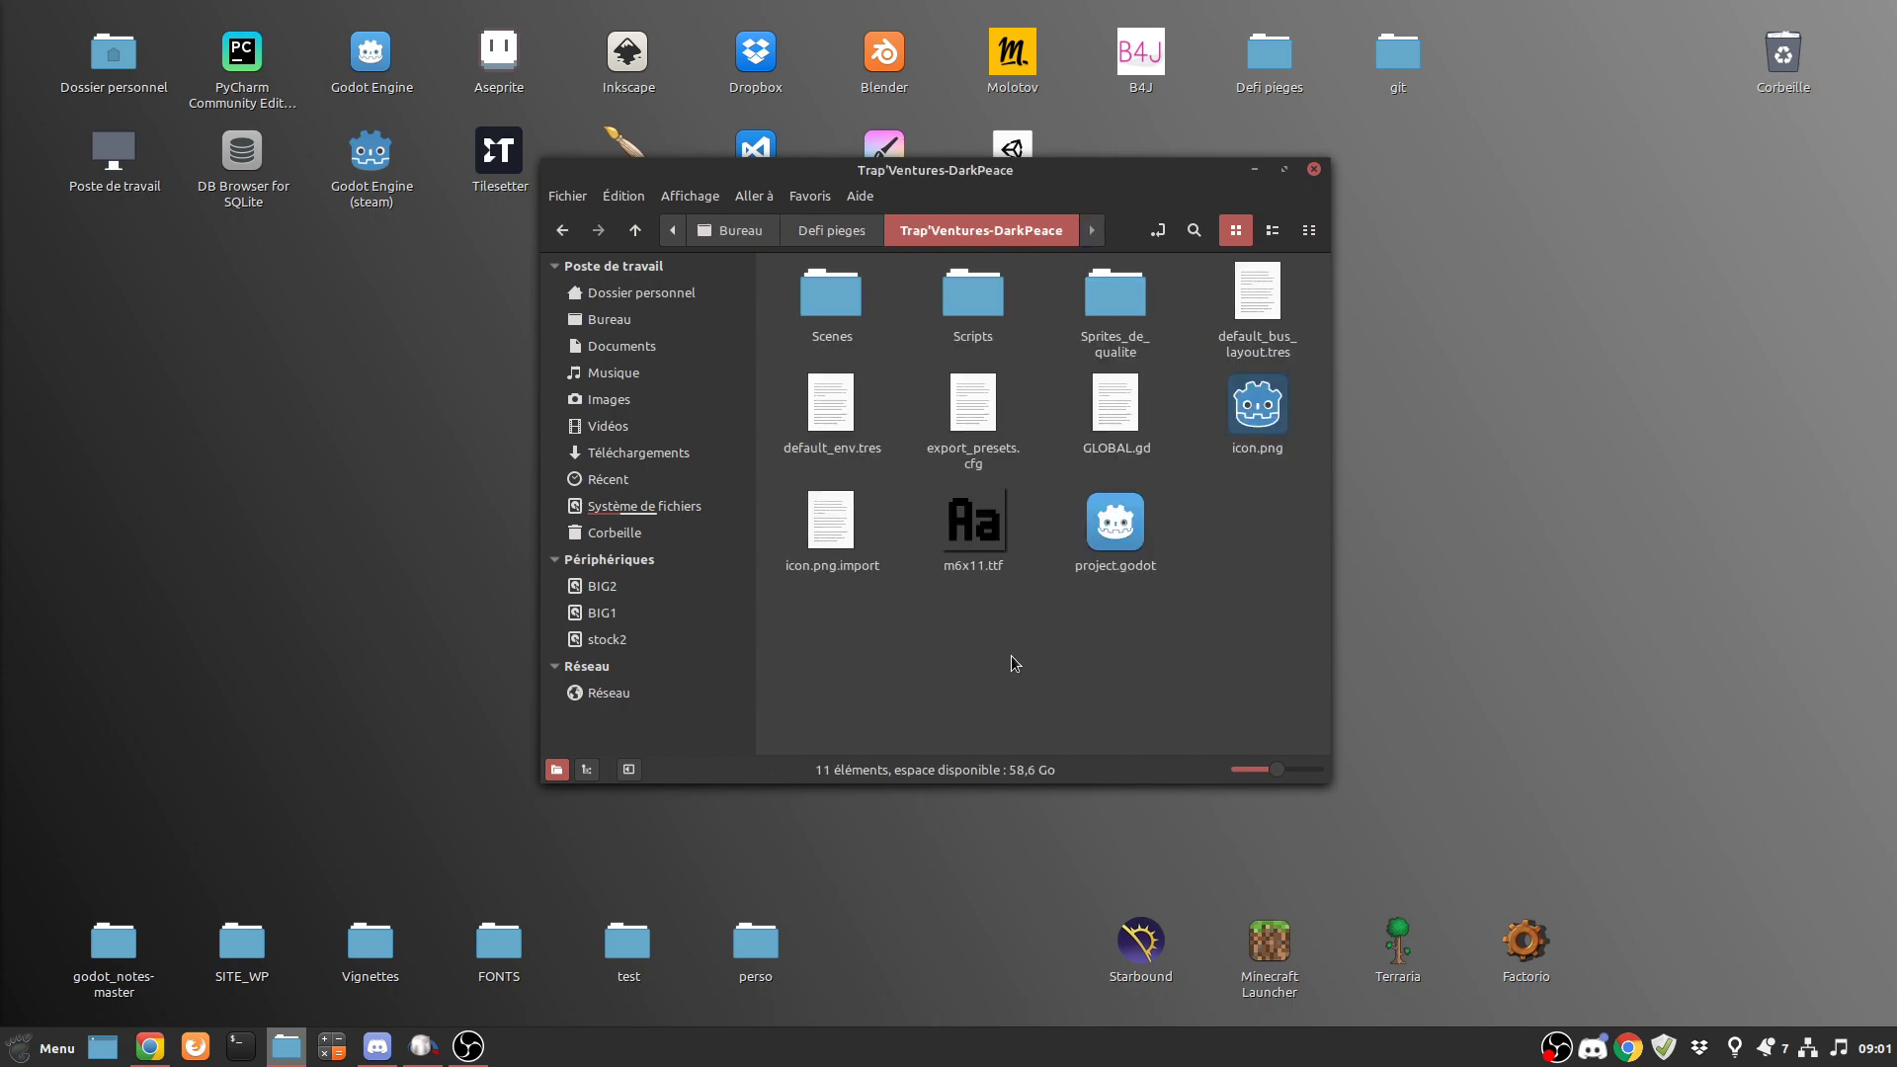
{"action": "left_click", "coordinate": [1115, 535]}
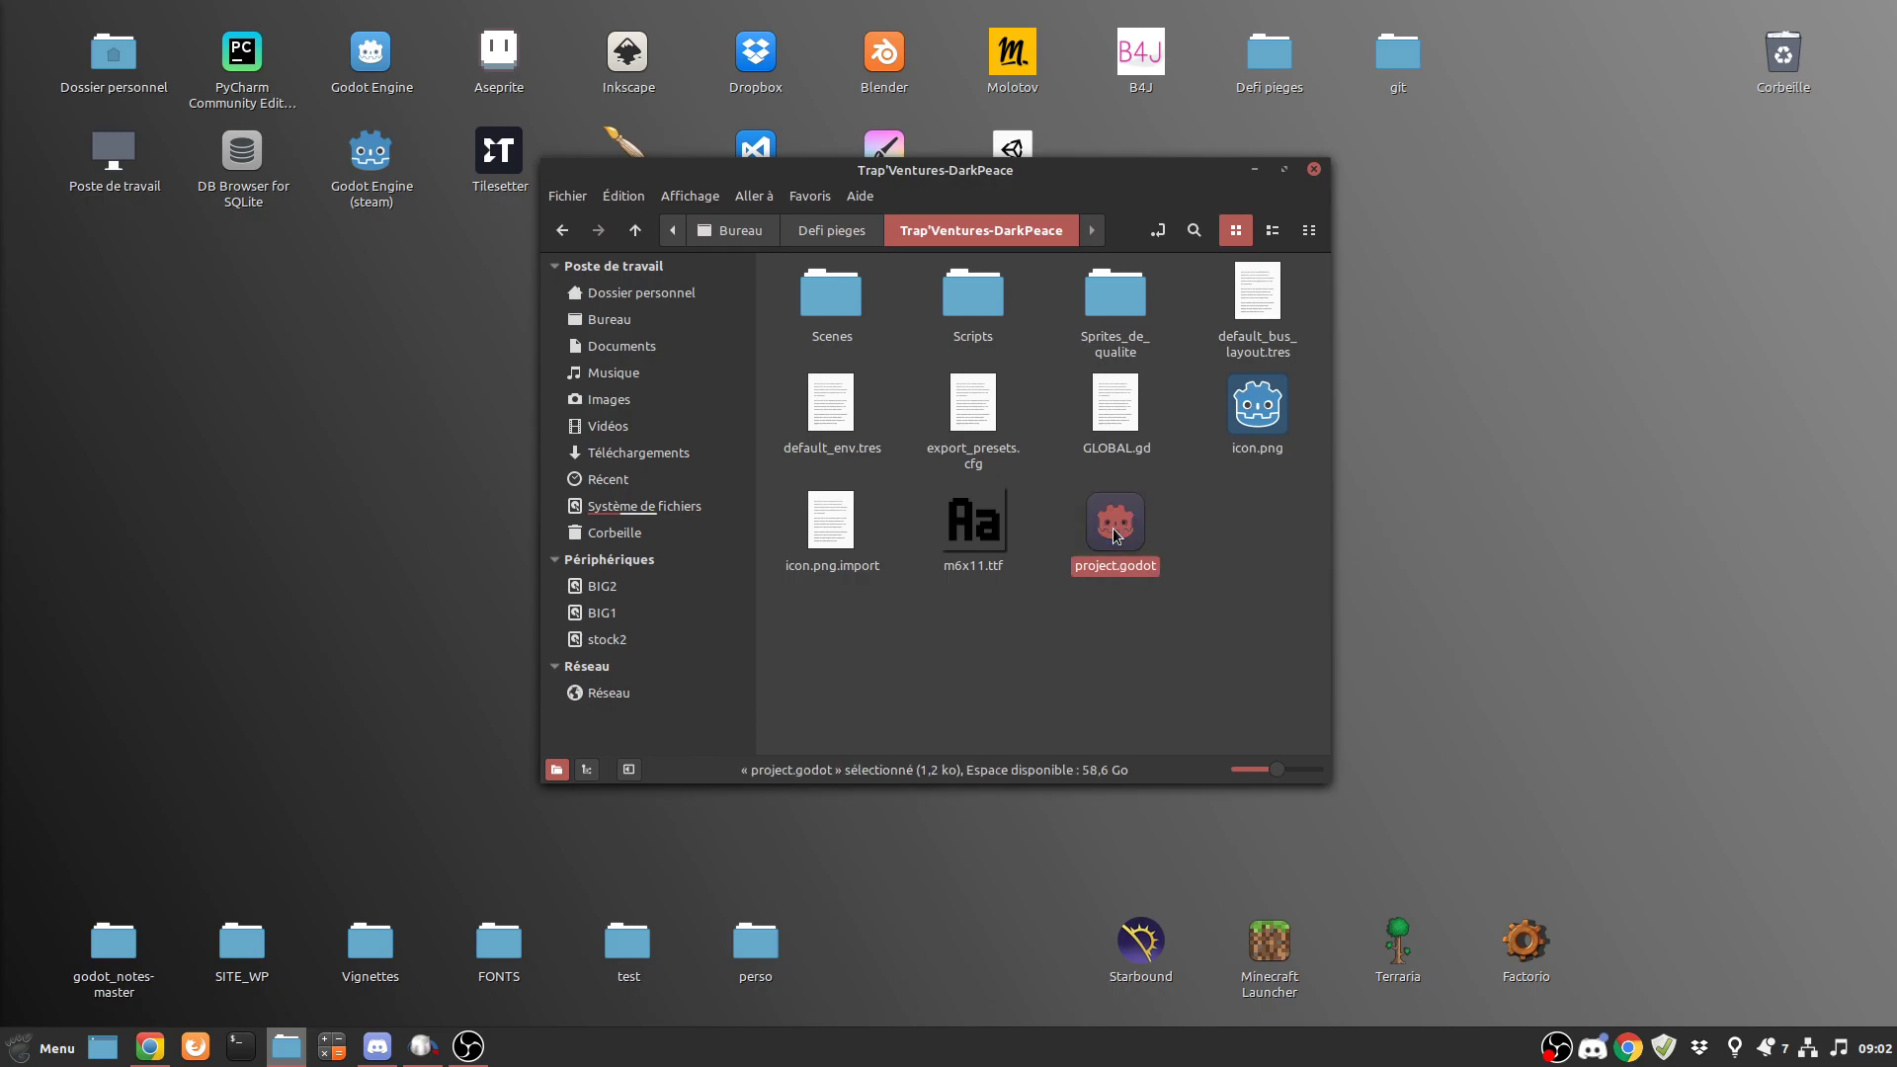
{"action": "key", "text": "Return"}
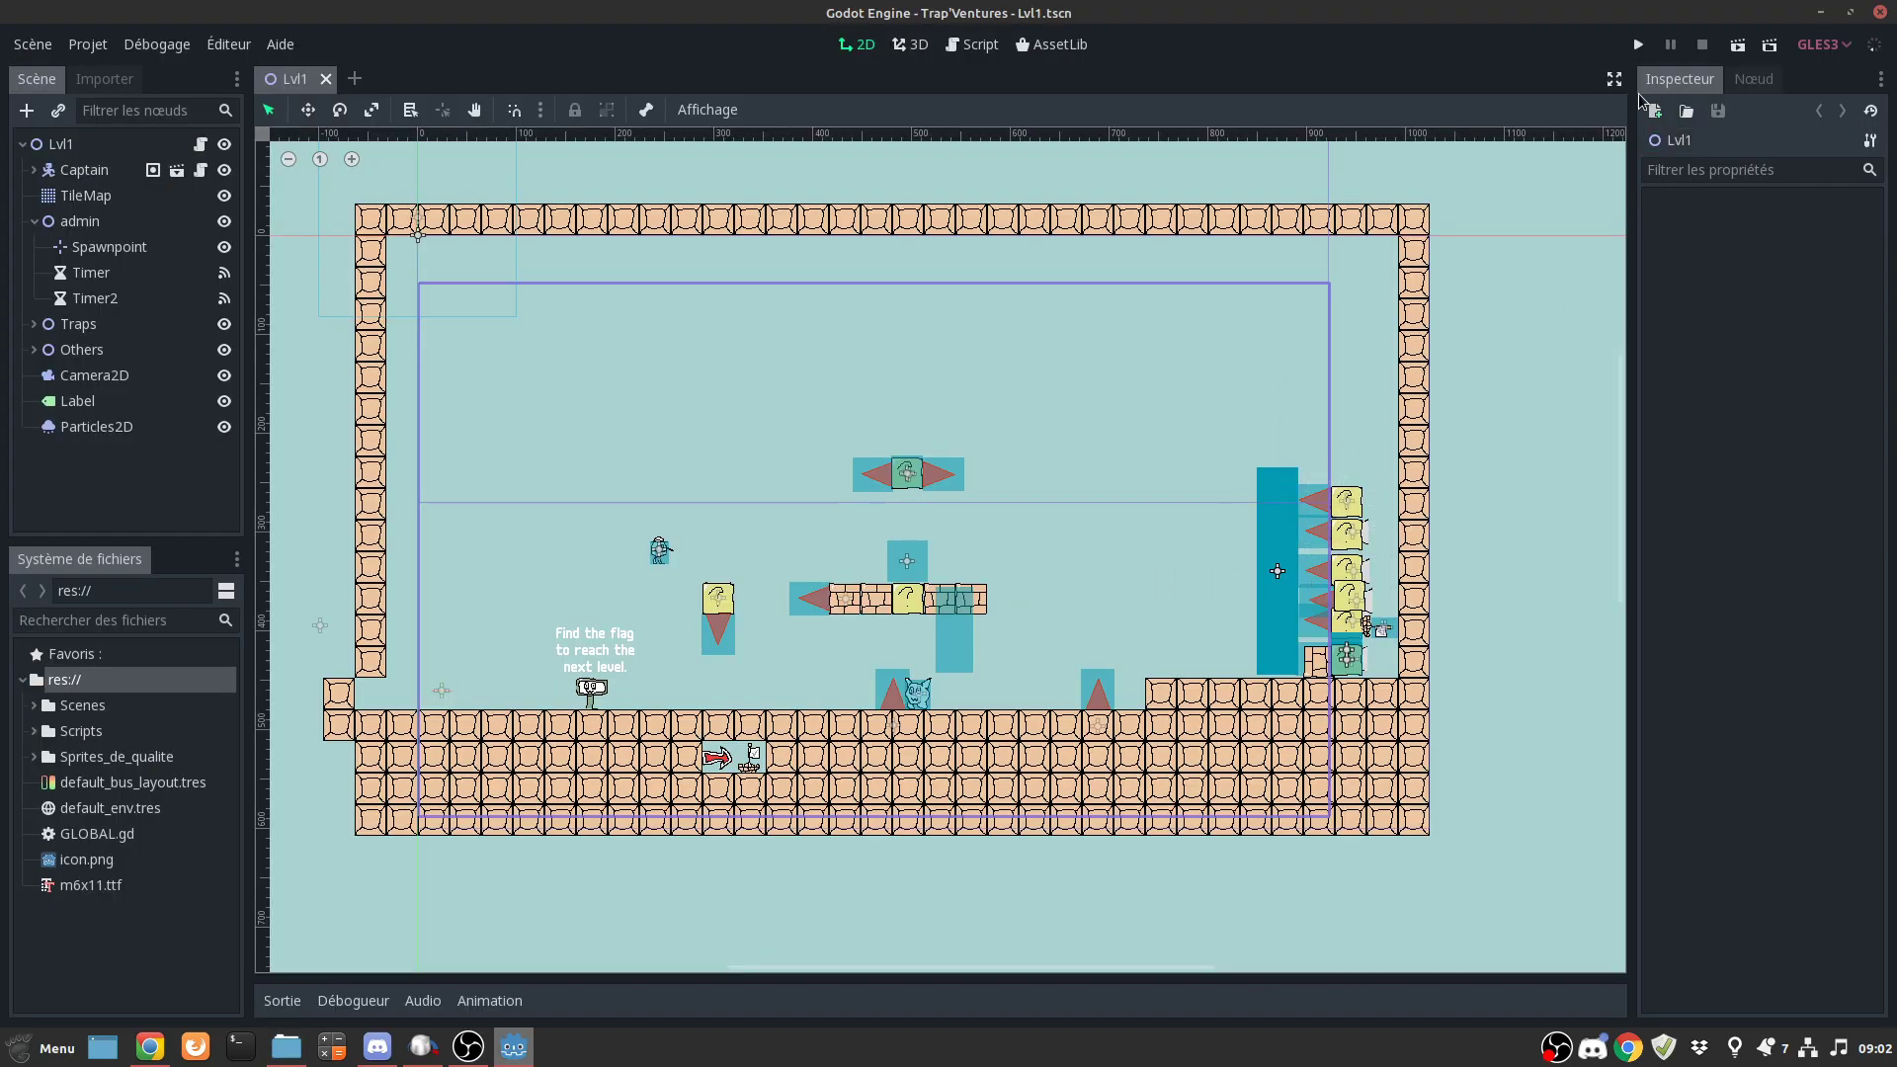
- Run the Trap'Ventures project from the editor toolbar
{"action": "left_click", "coordinate": [1637, 46]}
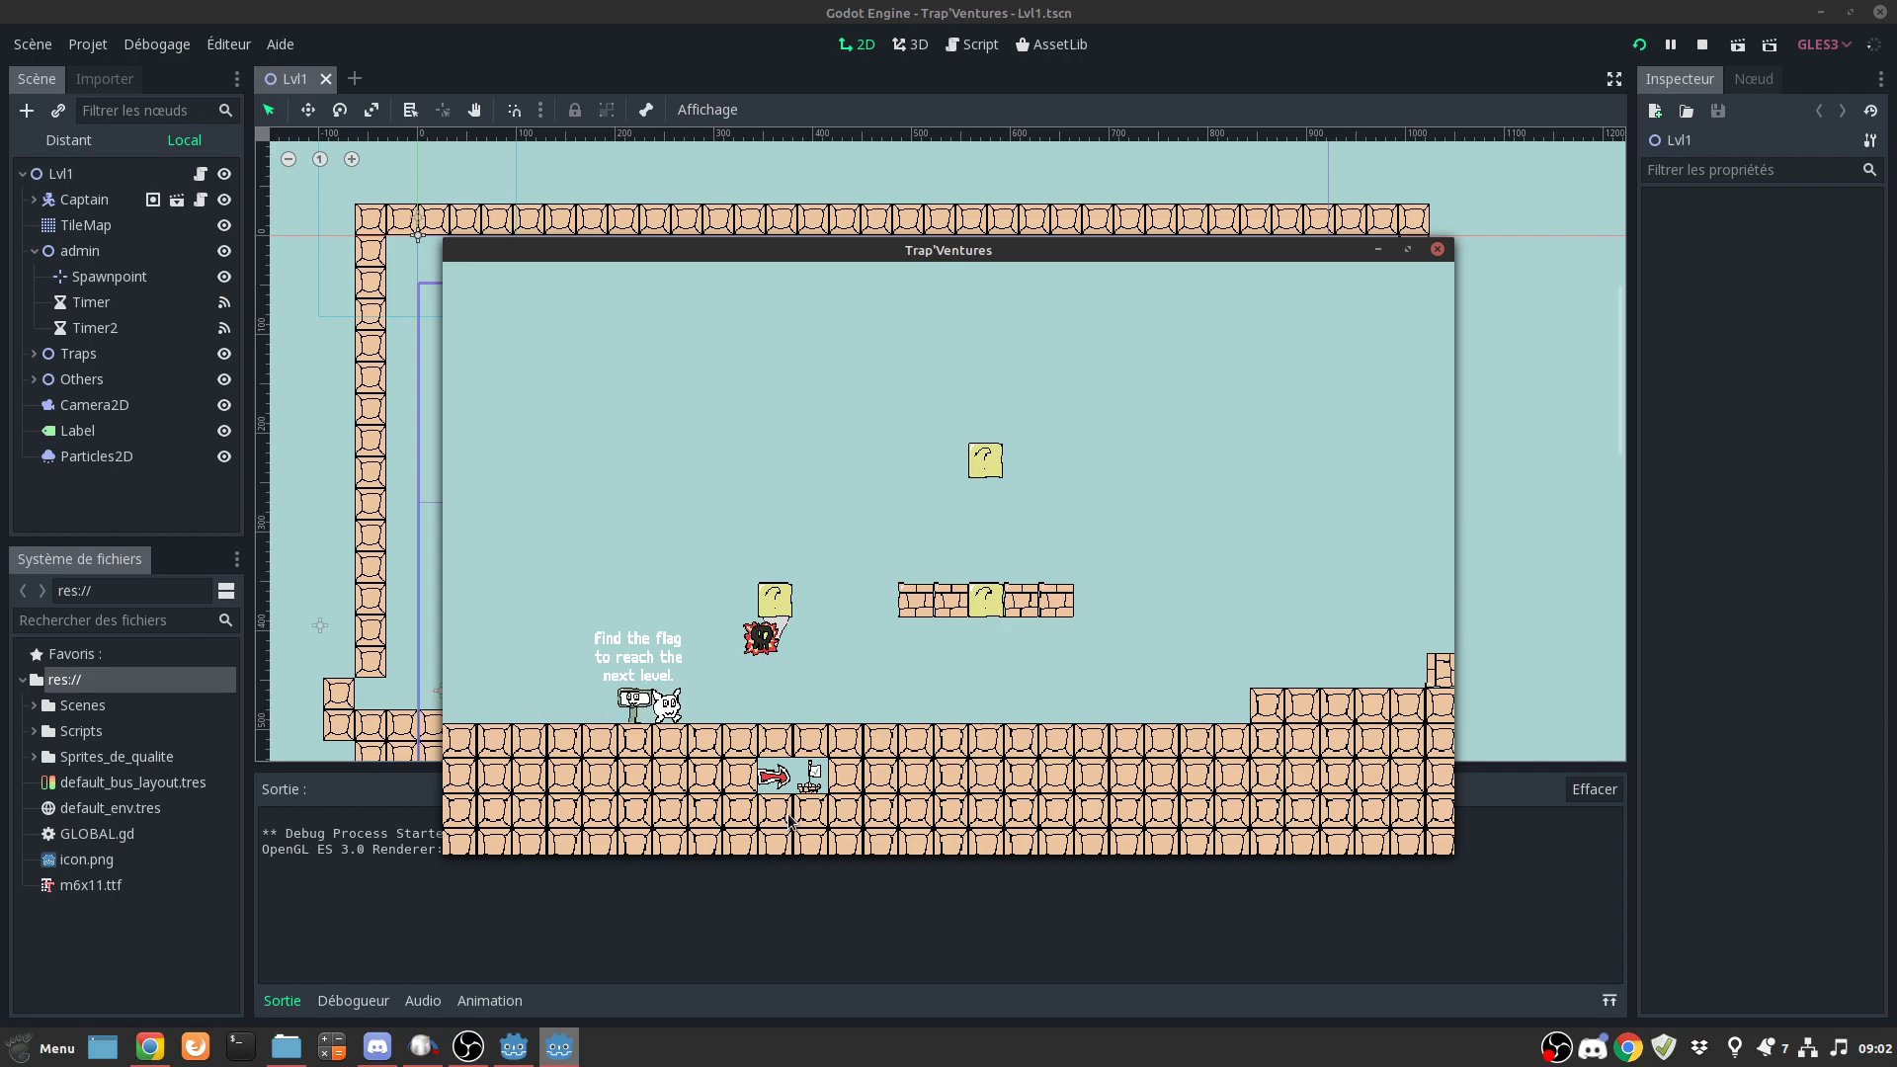
- Retry level 1 twice, walk left then right, and restart after another death
{"action": "key", "text": "Escape"}
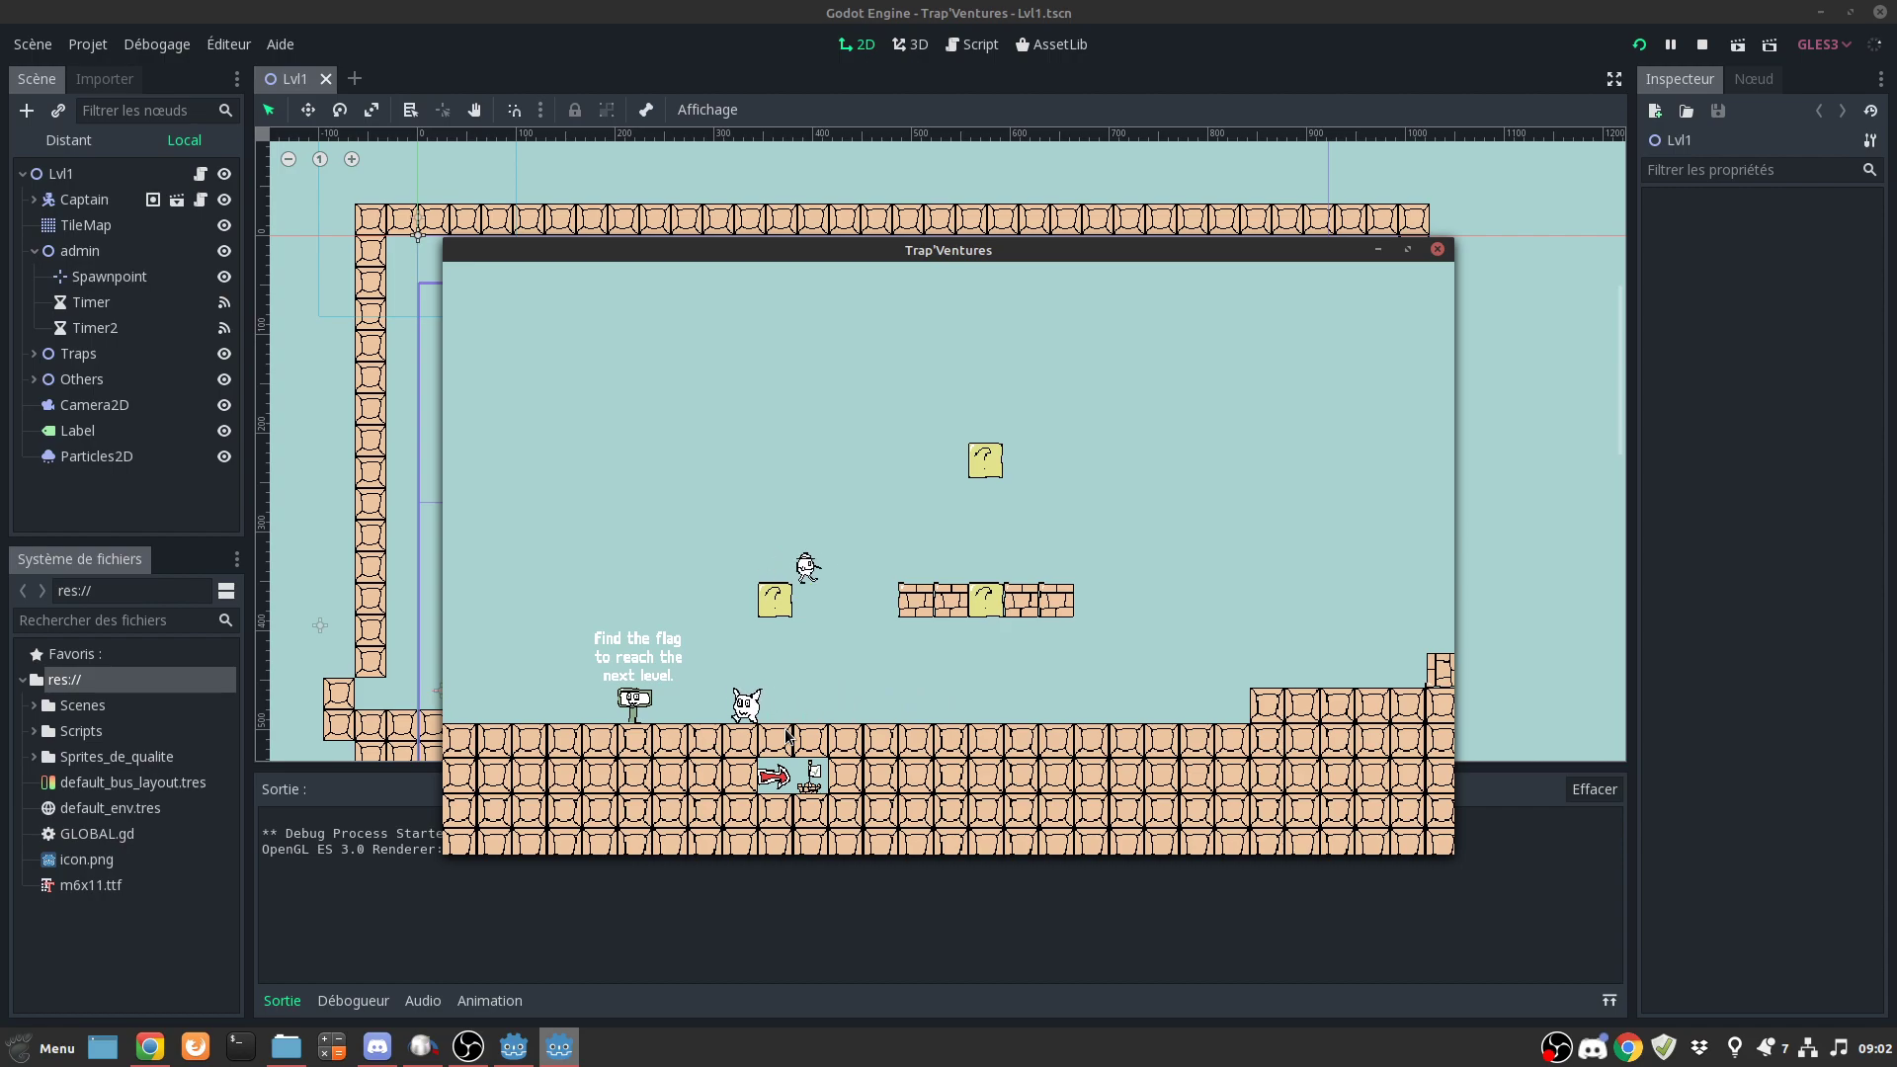
{"action": "key", "text": "Escape"}
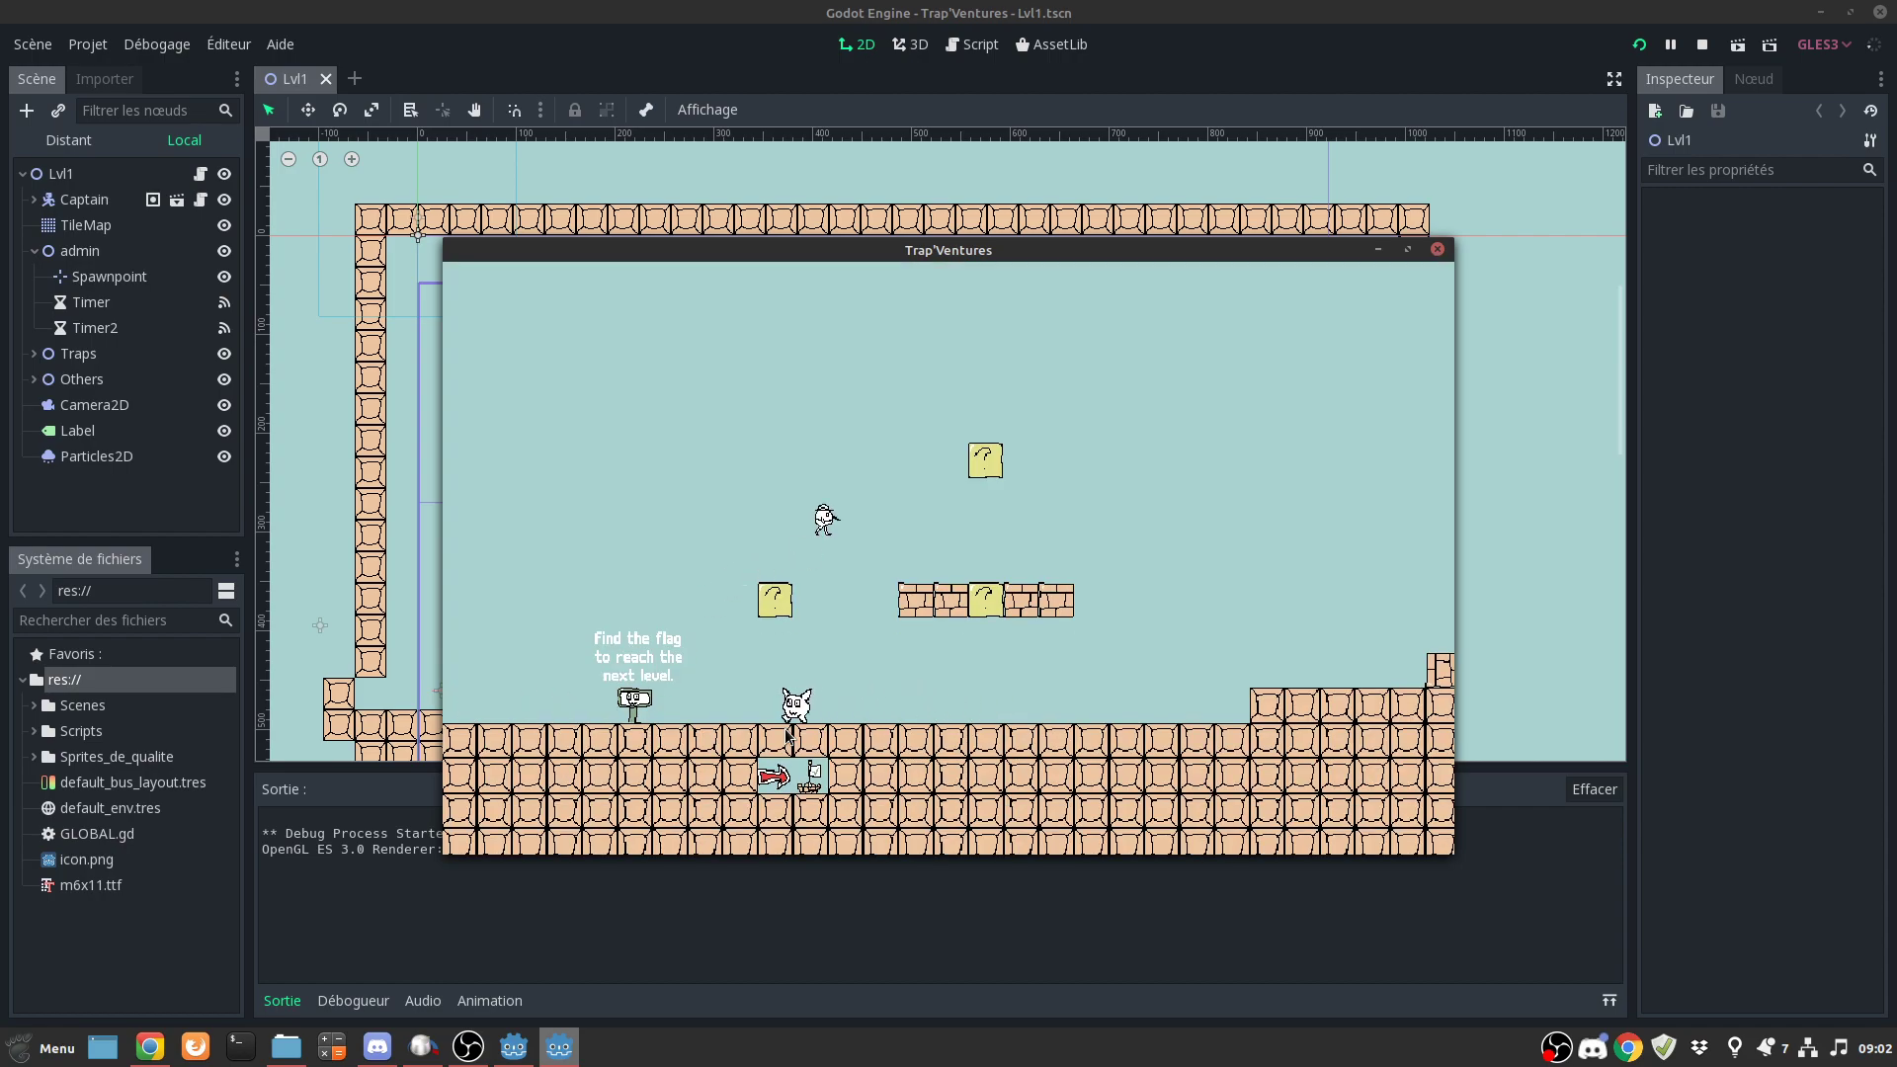
{"action": "key", "text": "Left"}
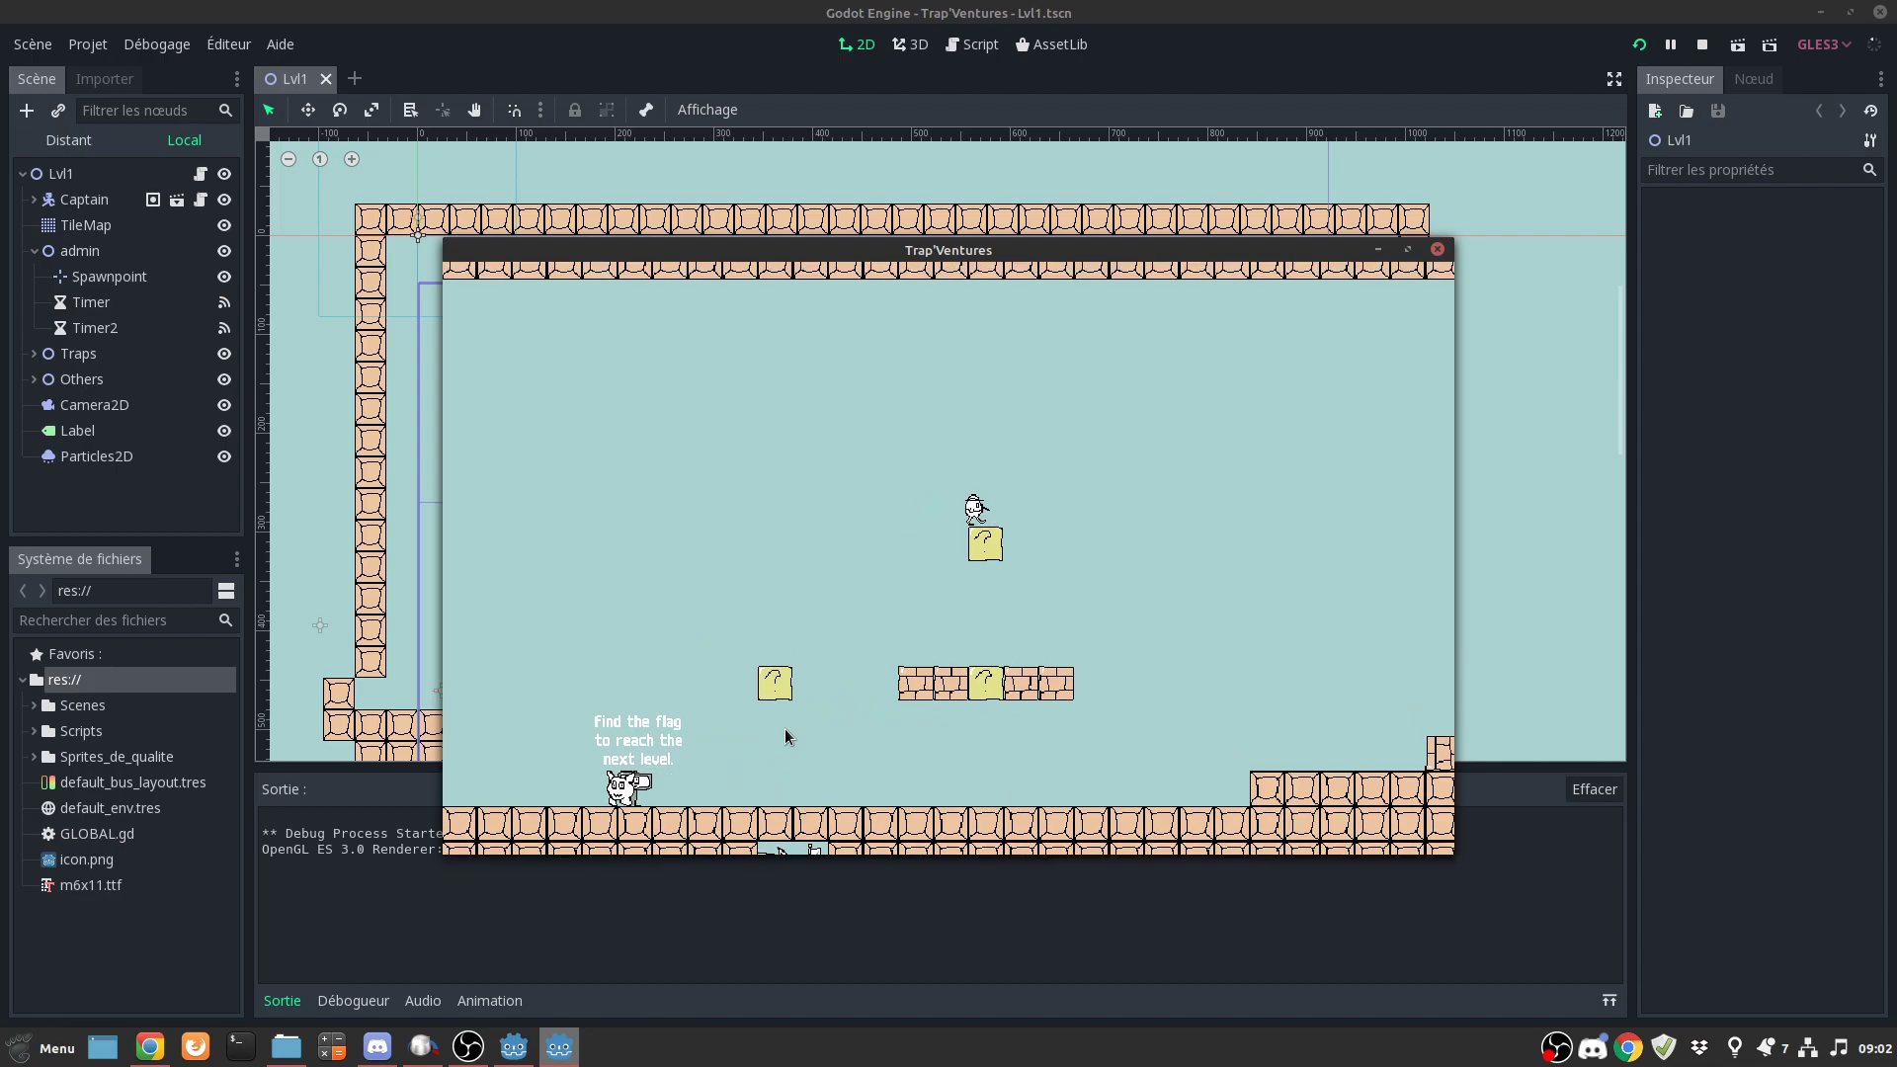
{"action": "key", "text": "Left"}
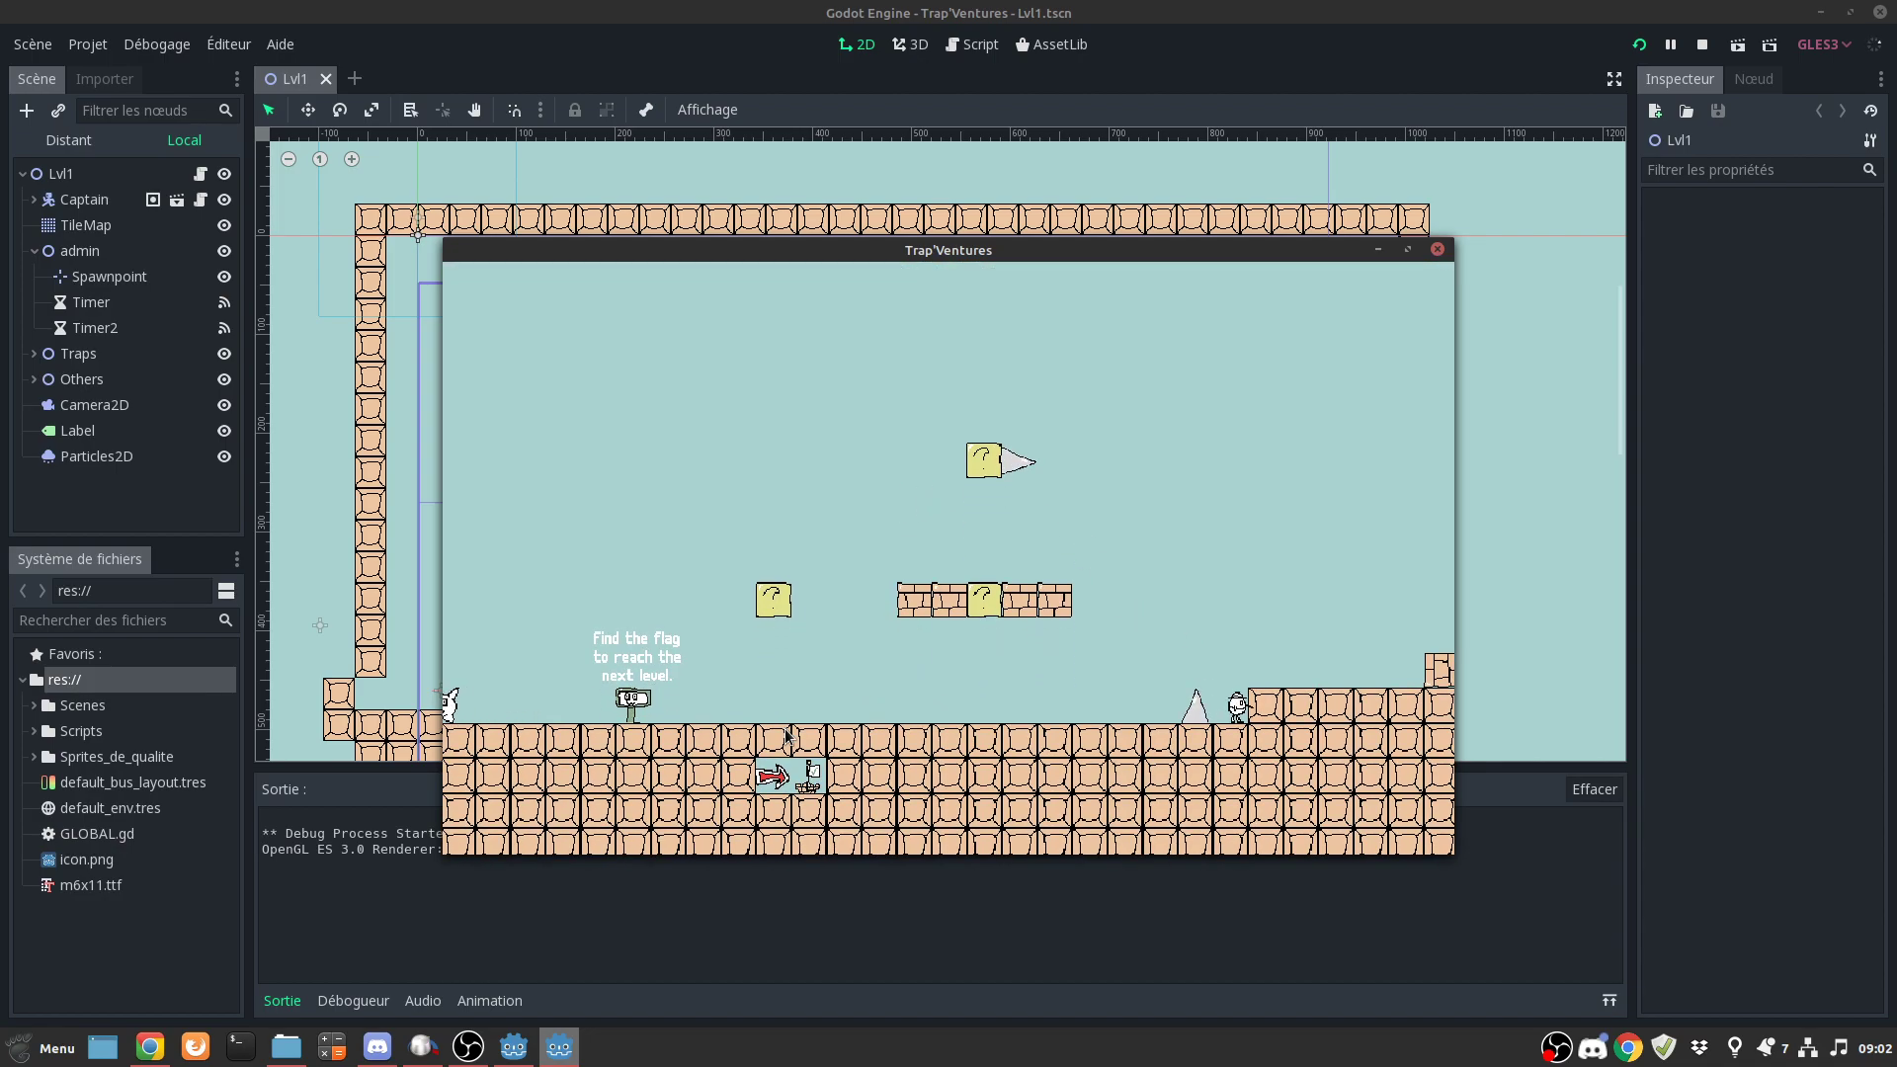
{"action": "key", "text": "Right"}
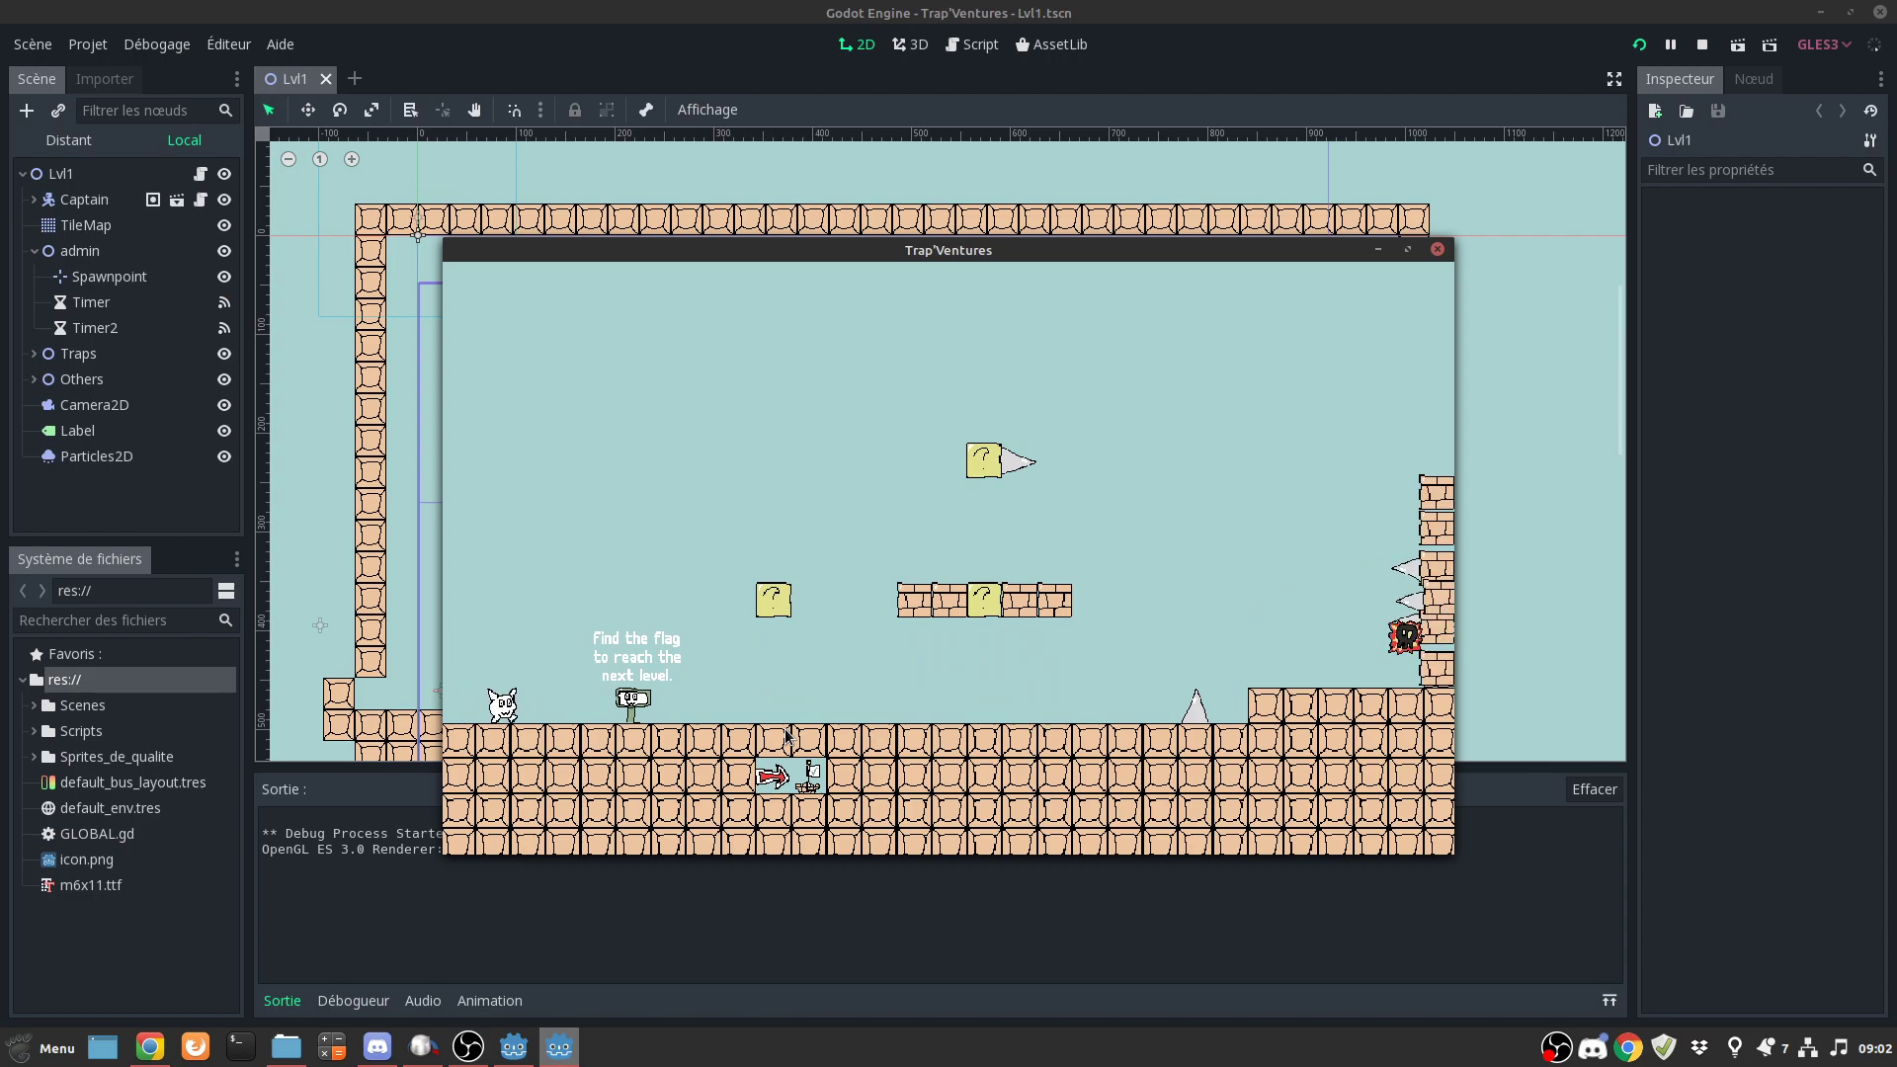
{"action": "key", "text": "Escape"}
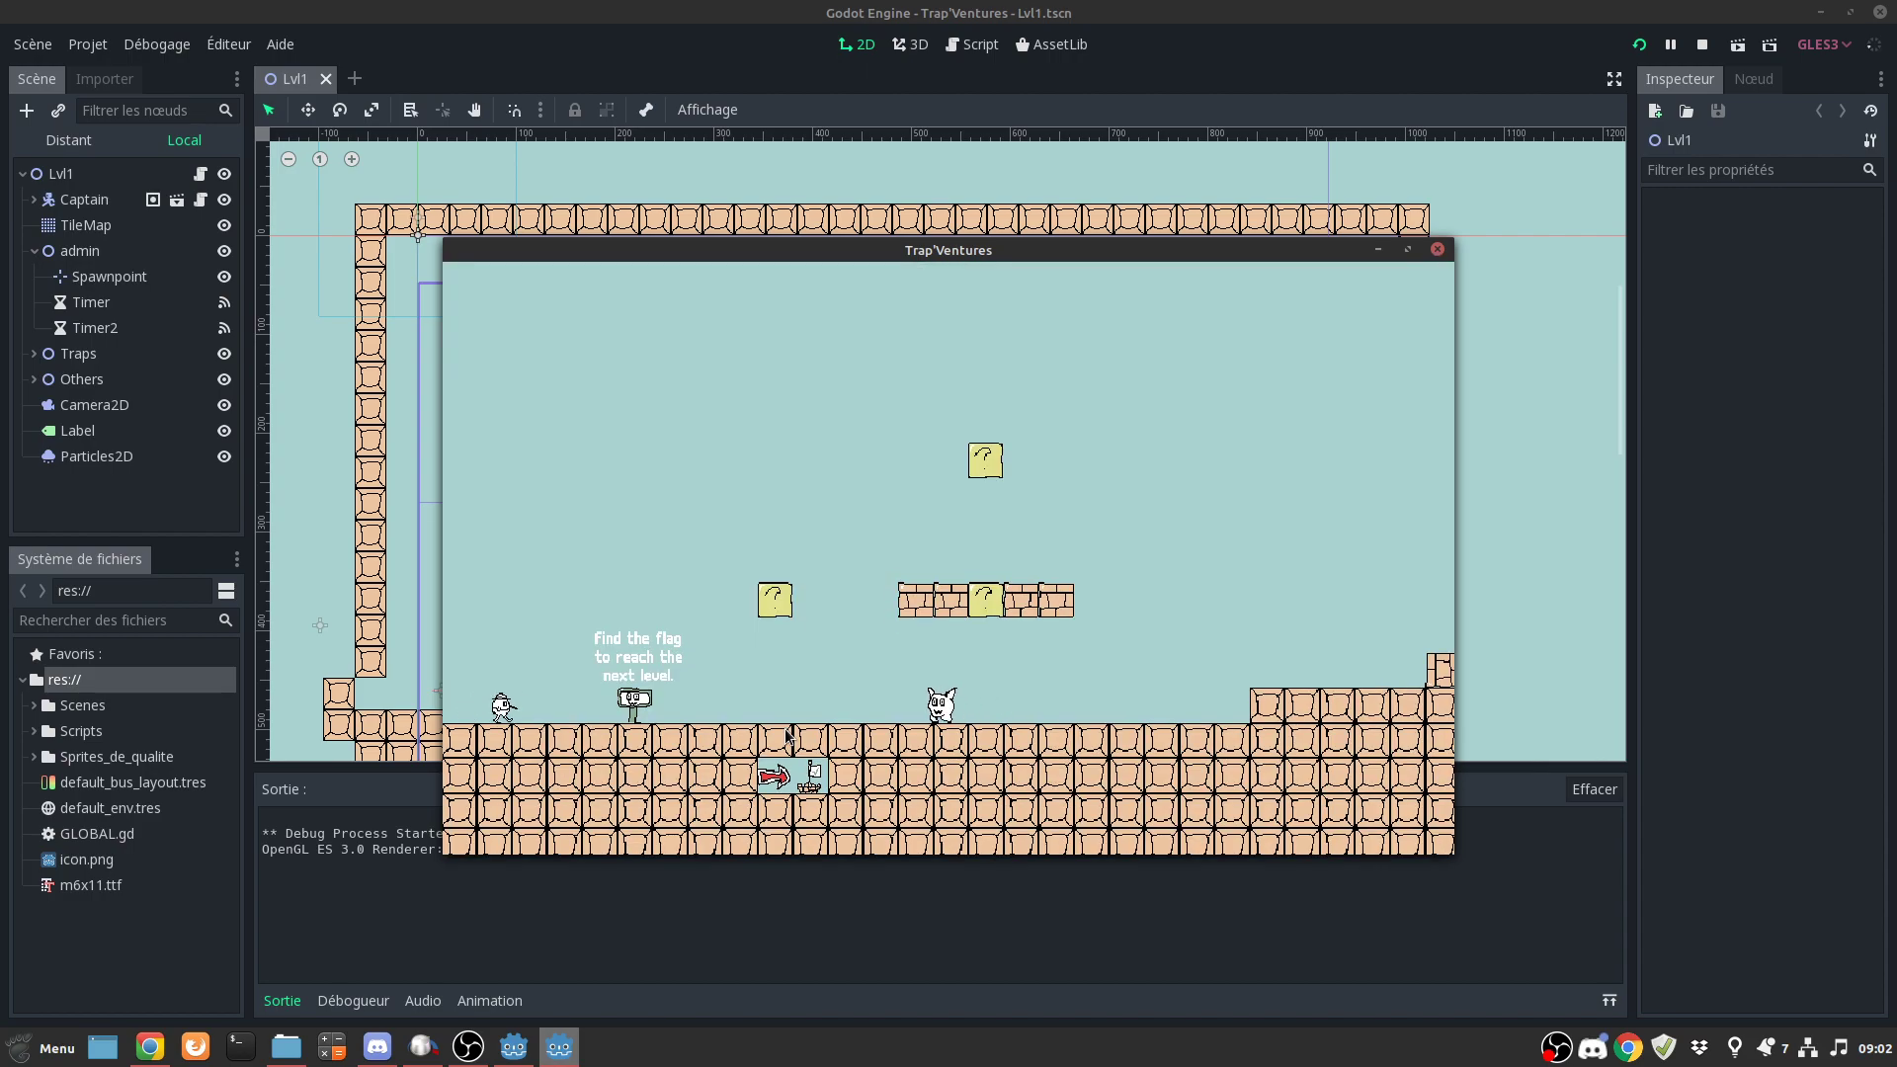
- Jump off the blocks, retry after dying, and leap up-right off the ? block onto the right ground
{"action": "key", "text": "Left"}
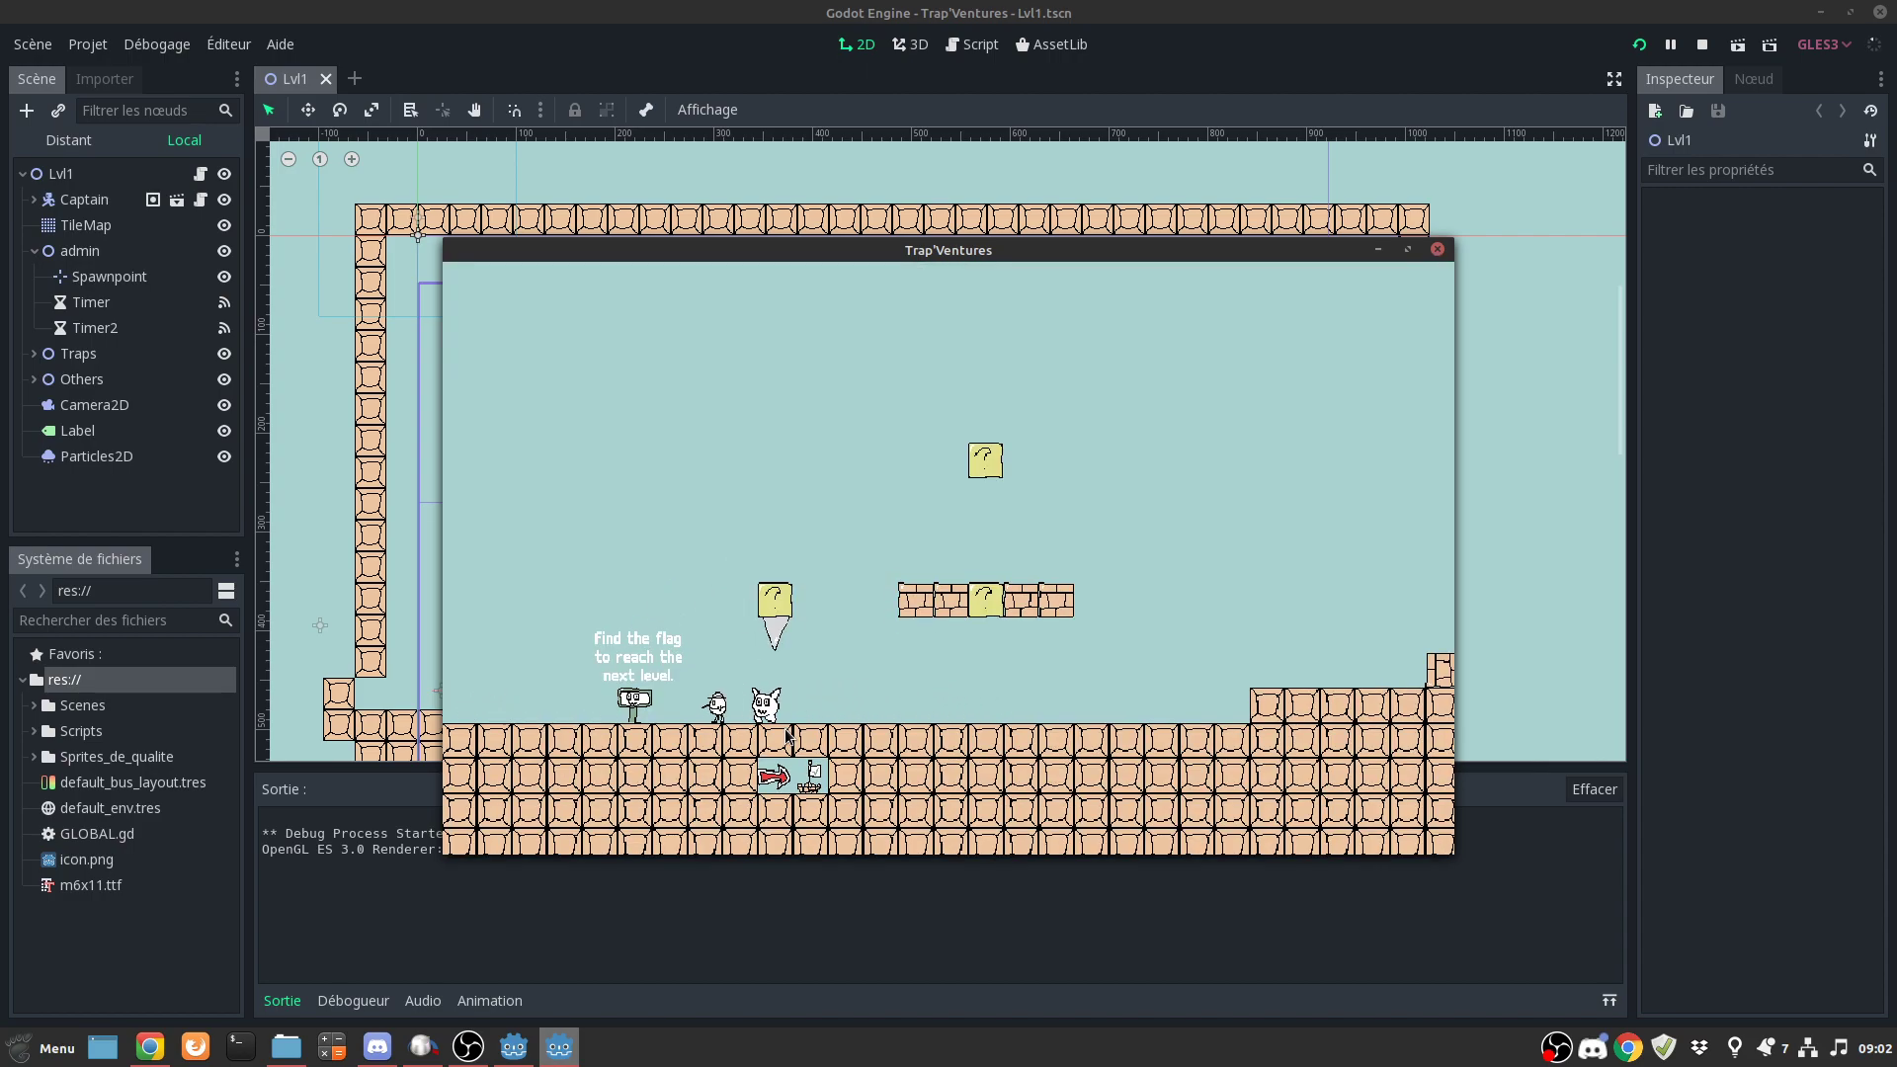
{"action": "key", "text": "Right"}
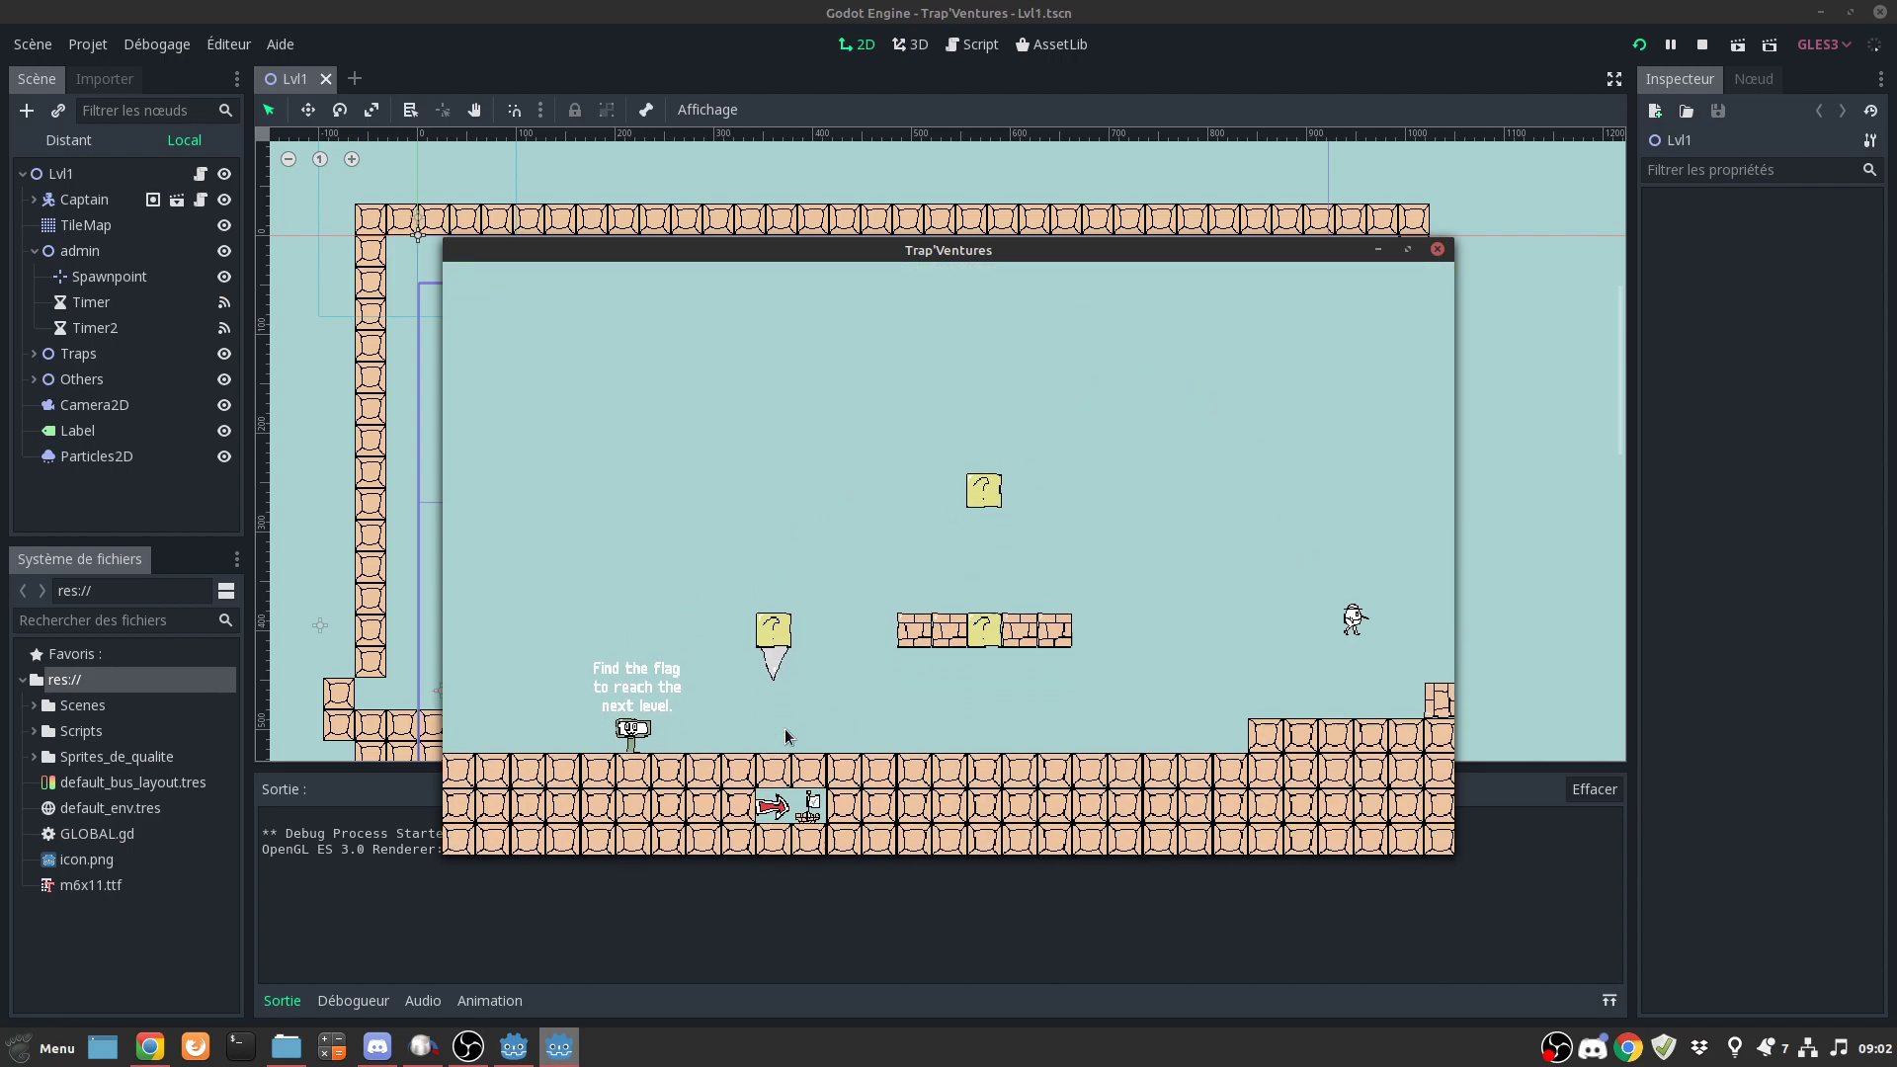
{"action": "key", "text": "Left"}
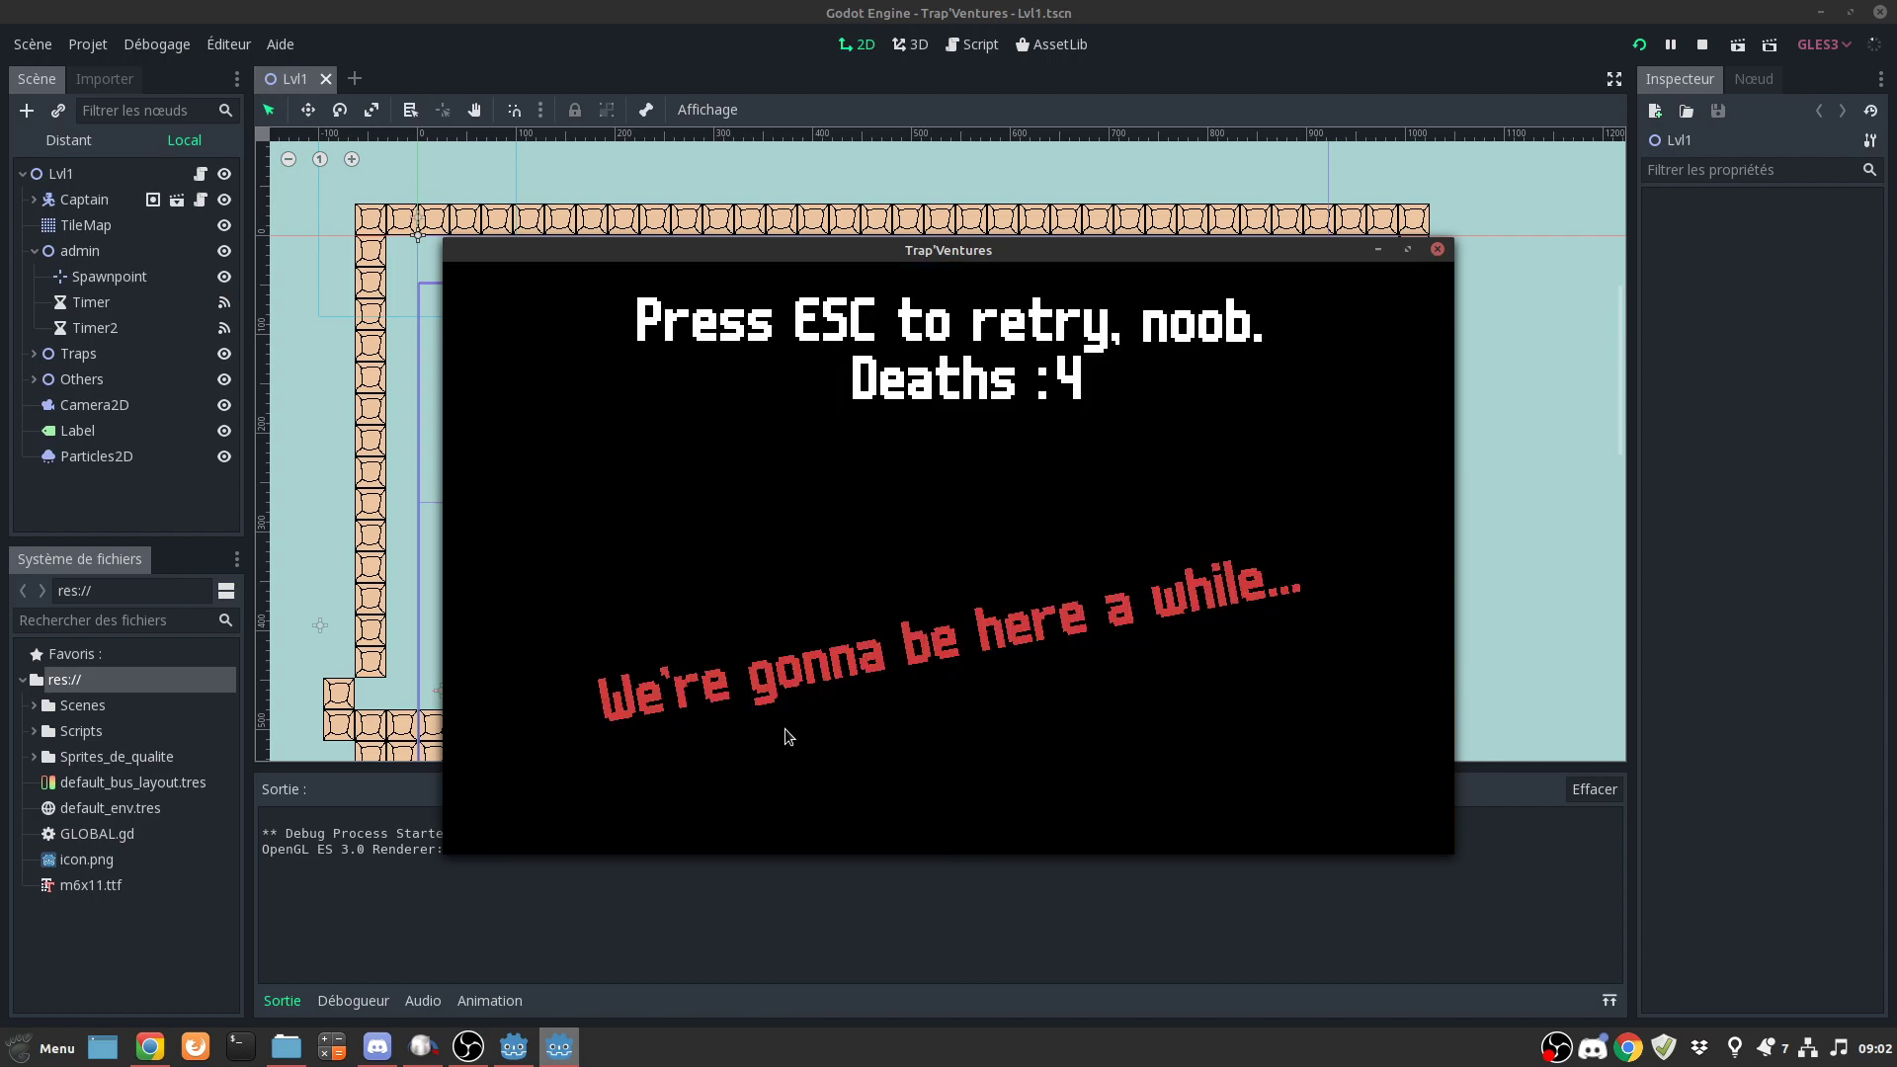
{"action": "key", "text": "Escape"}
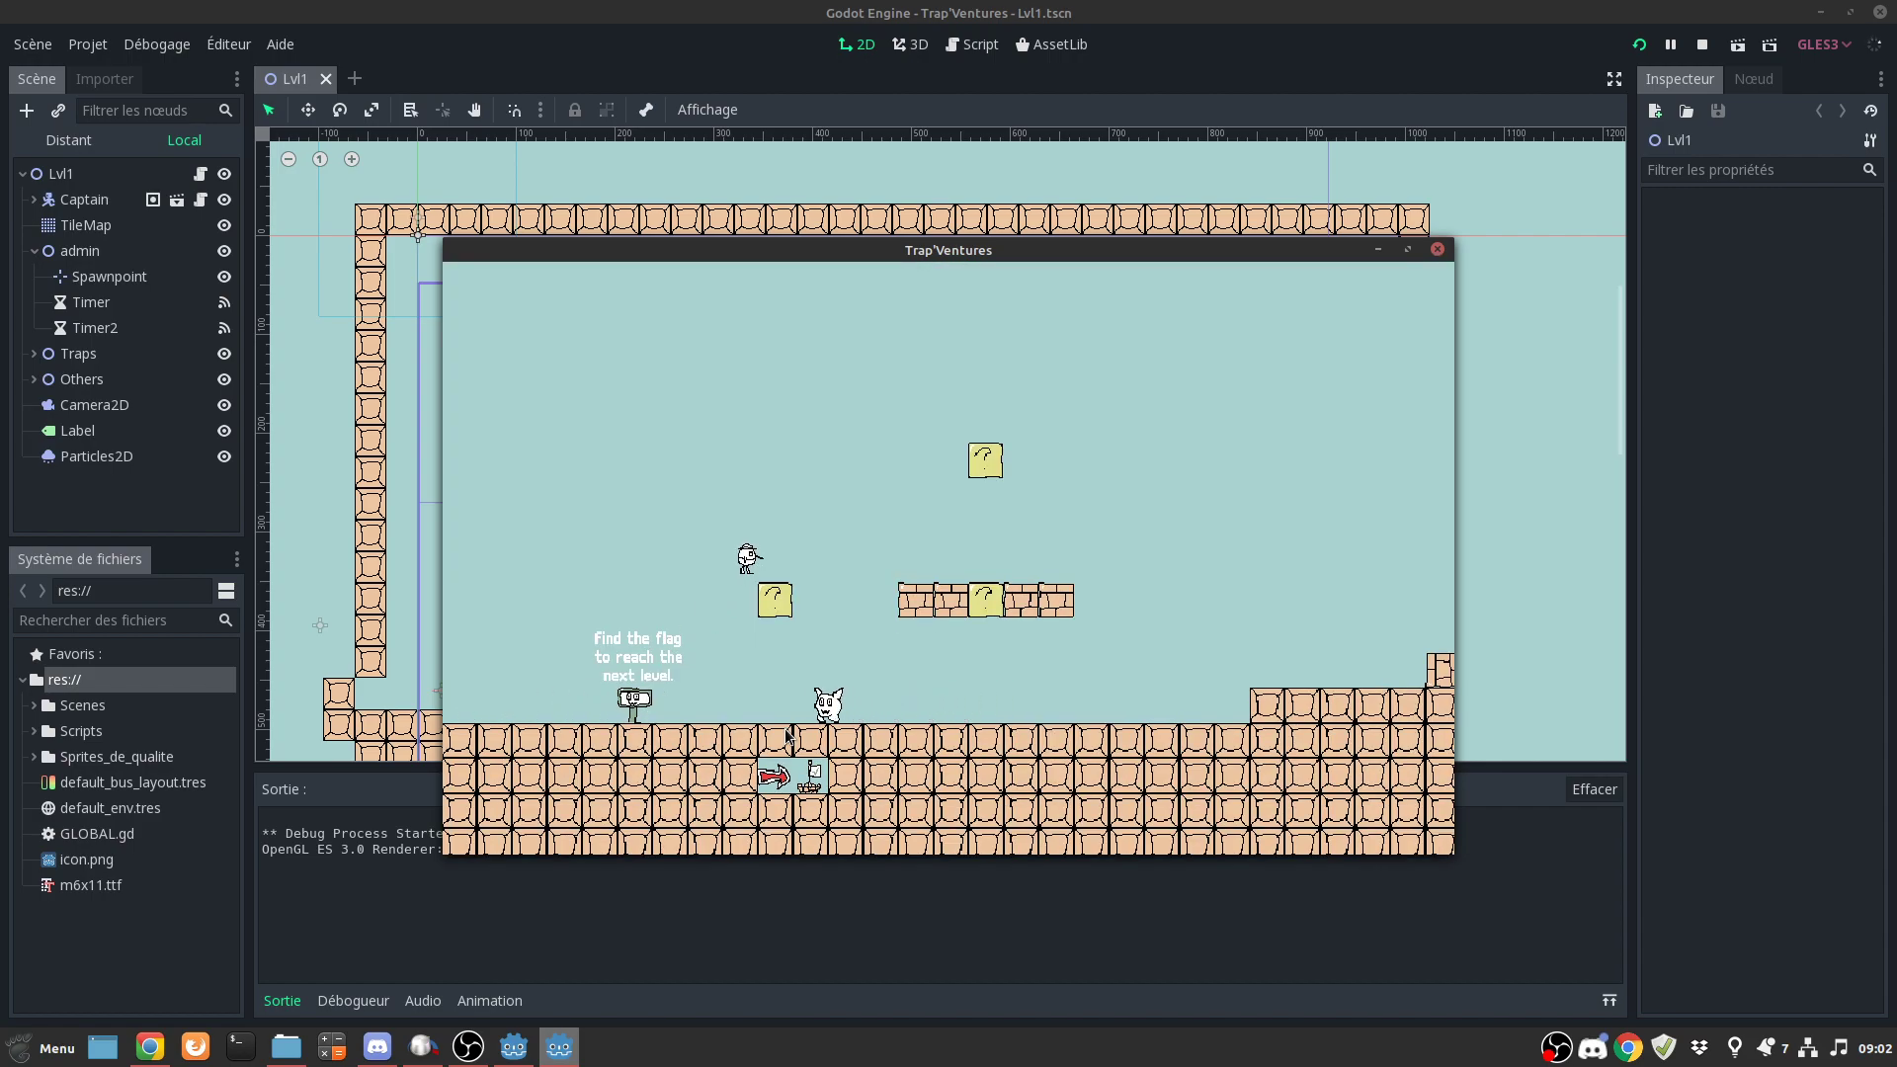
{"action": "key", "text": "Up"}
{"action": "key", "text": "Right"}
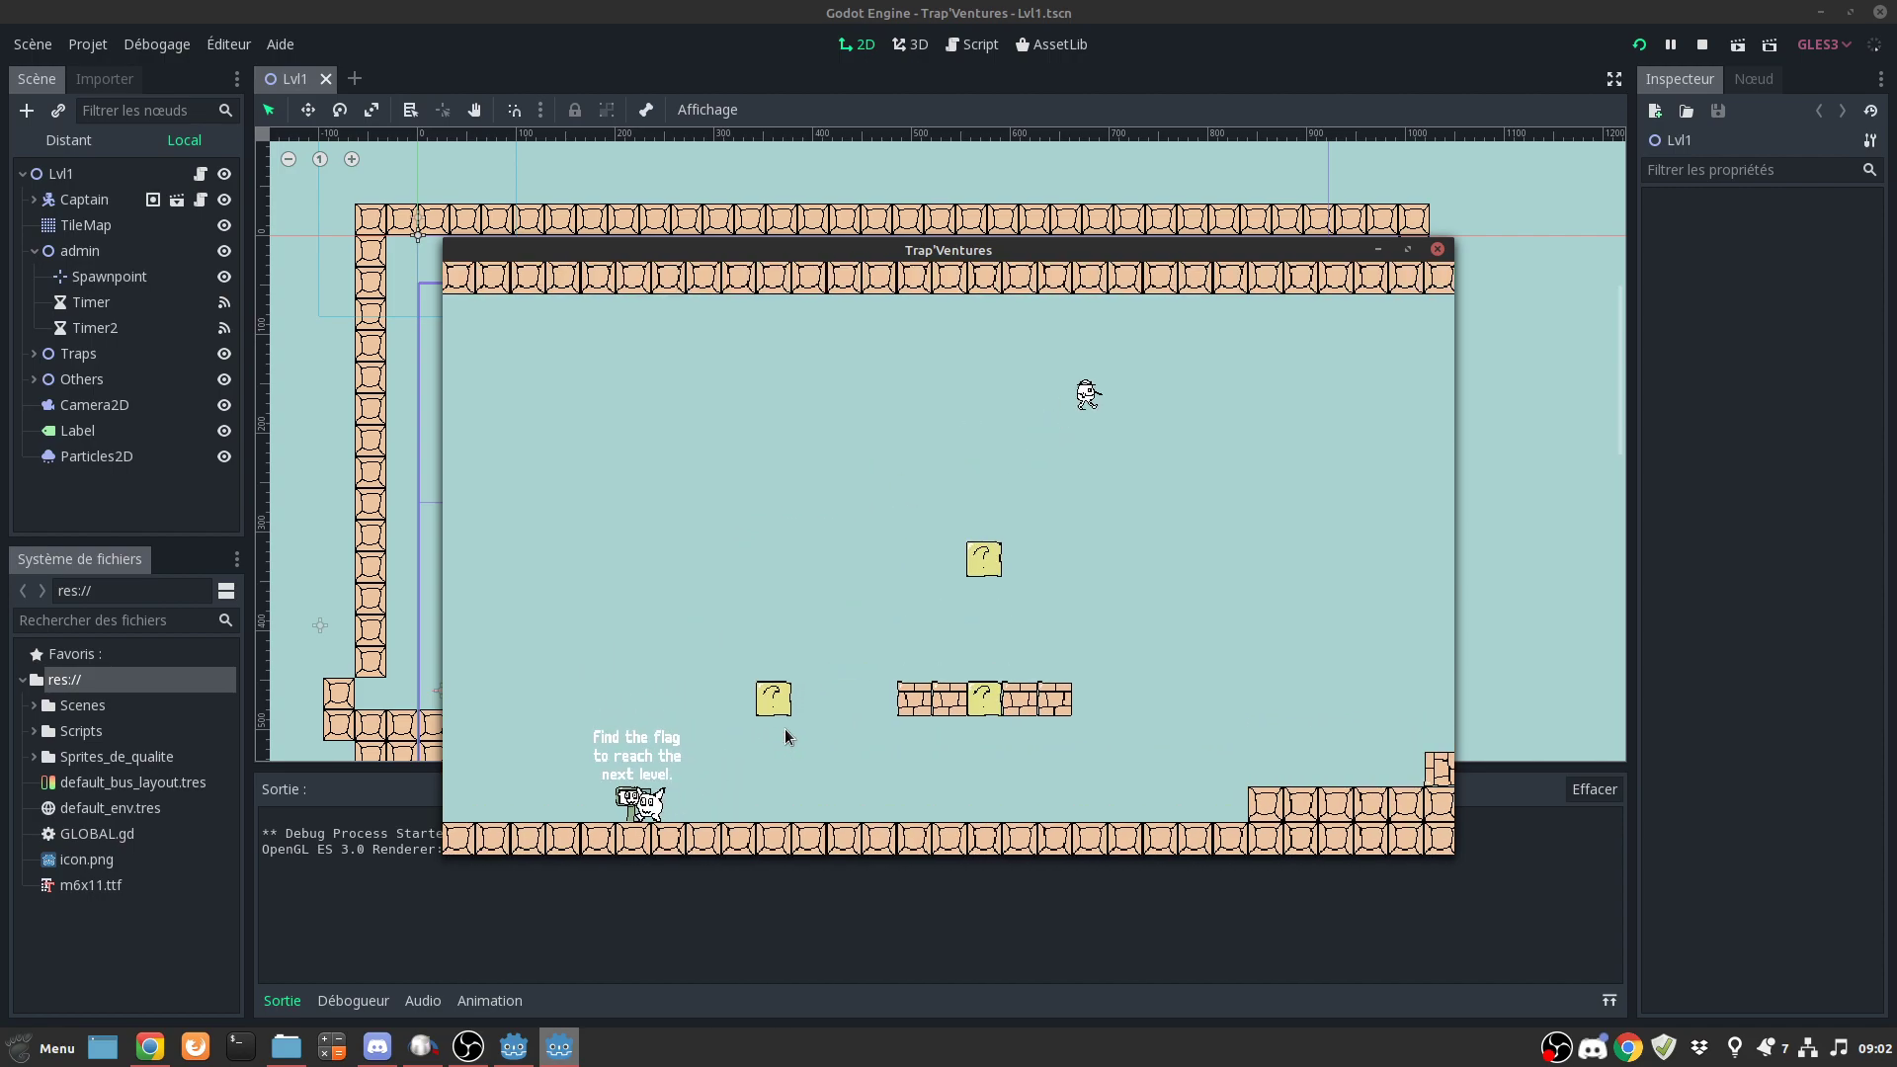
{"action": "key", "text": "Left"}
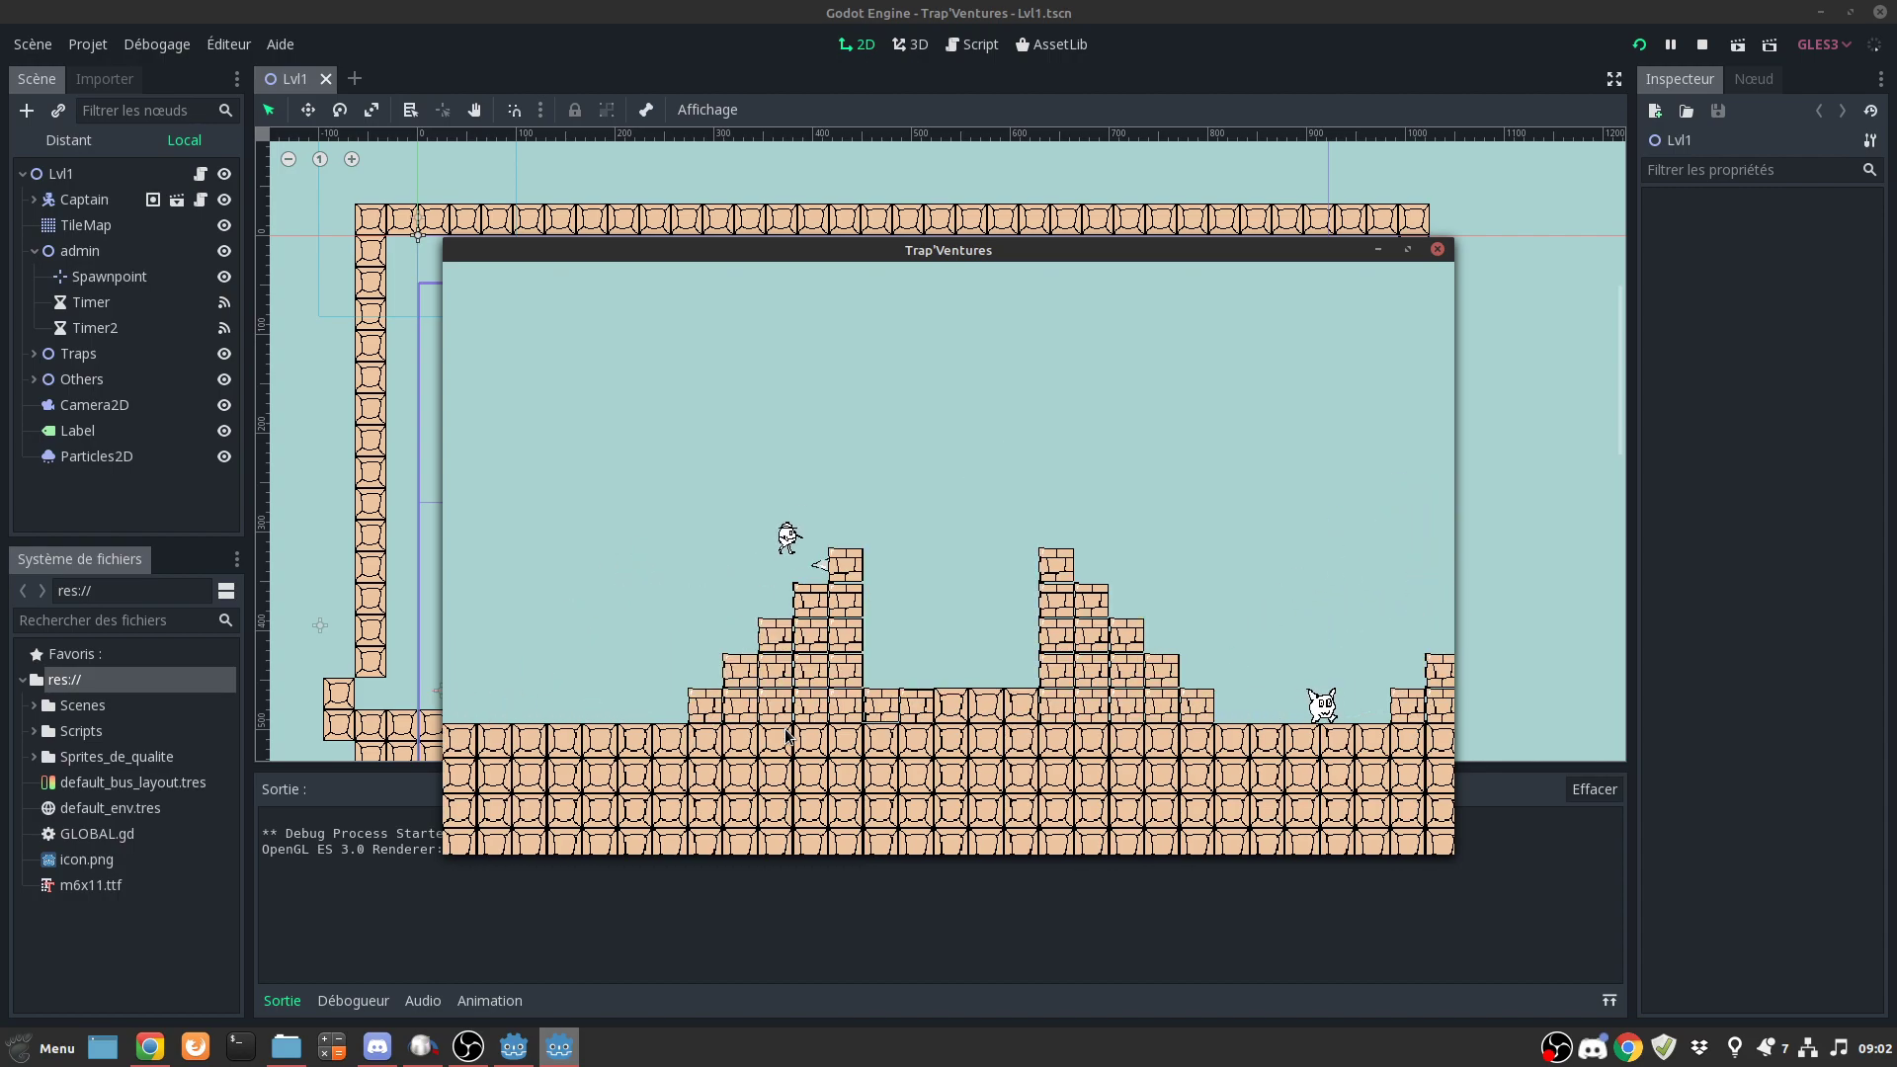
- Retry the first level several times, jumping for the block steps near the arrow trap
{"action": "key", "text": "Right"}
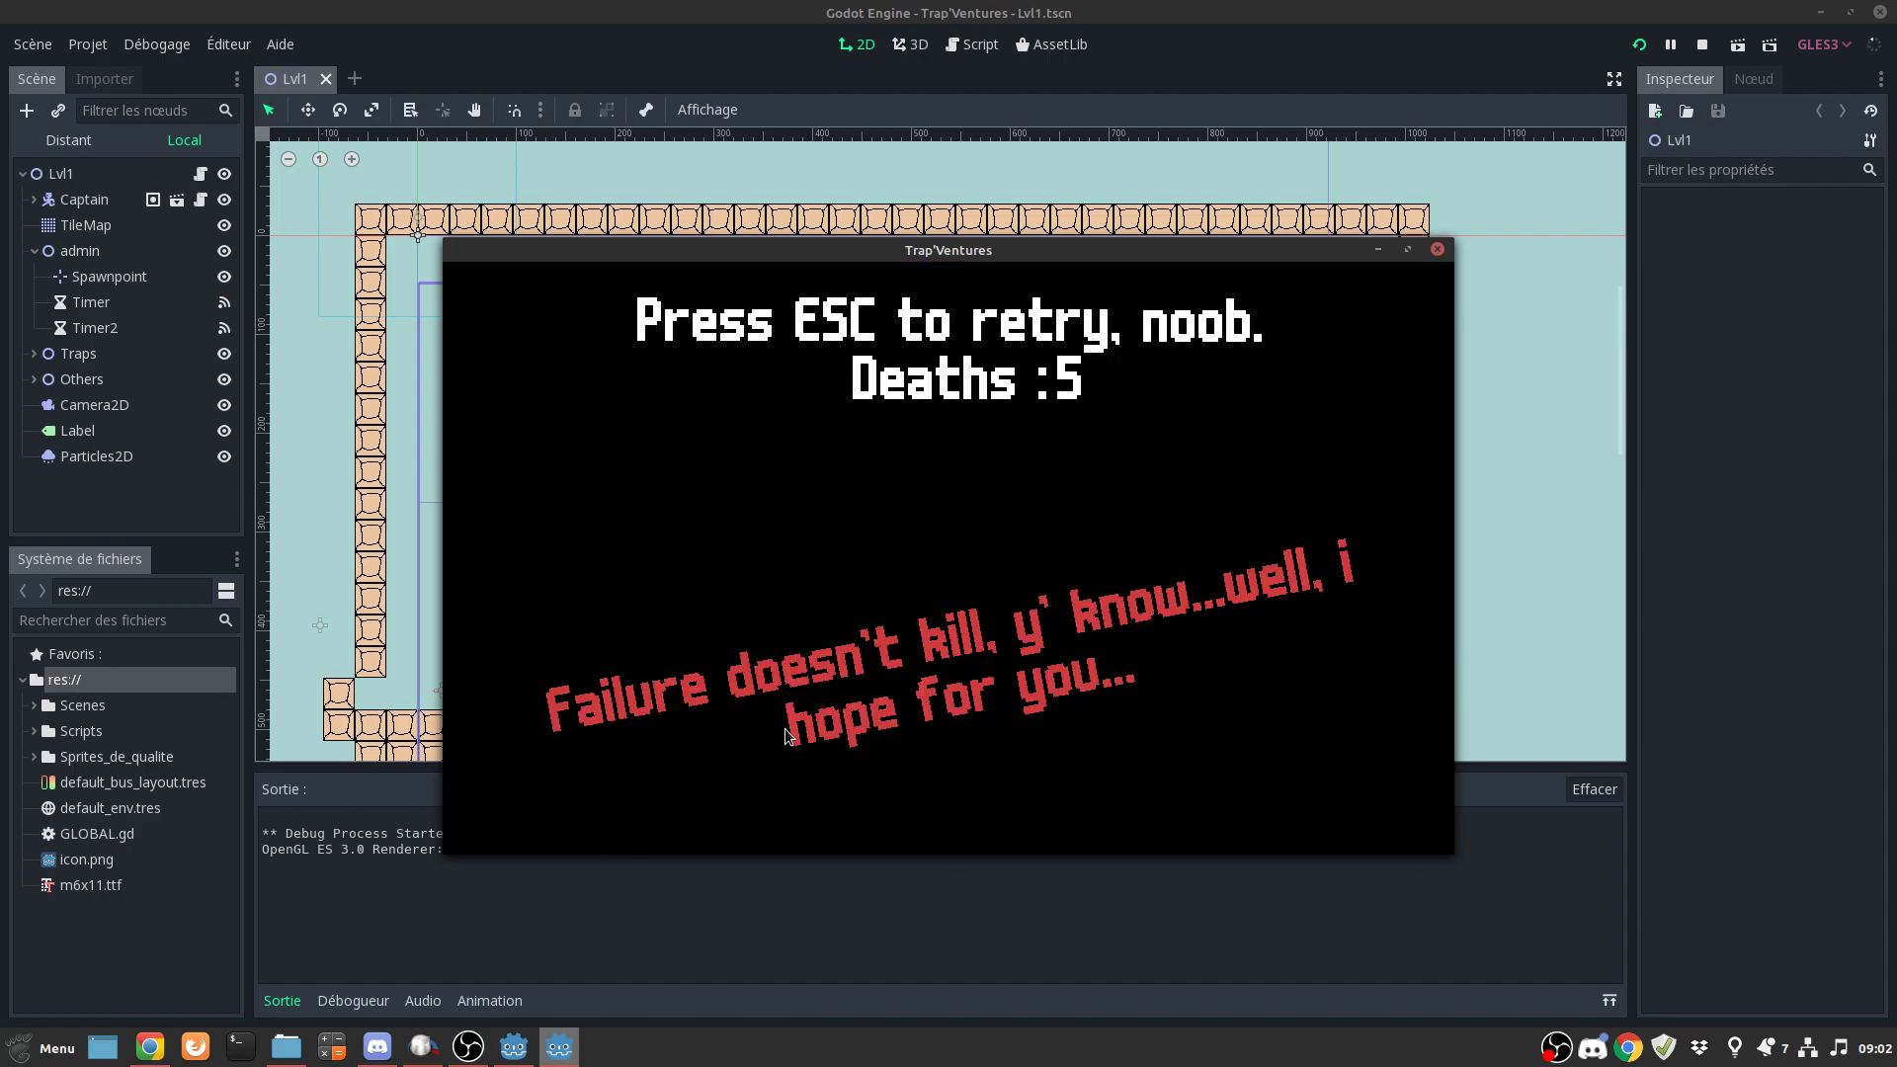
{"action": "key", "text": "Escape"}
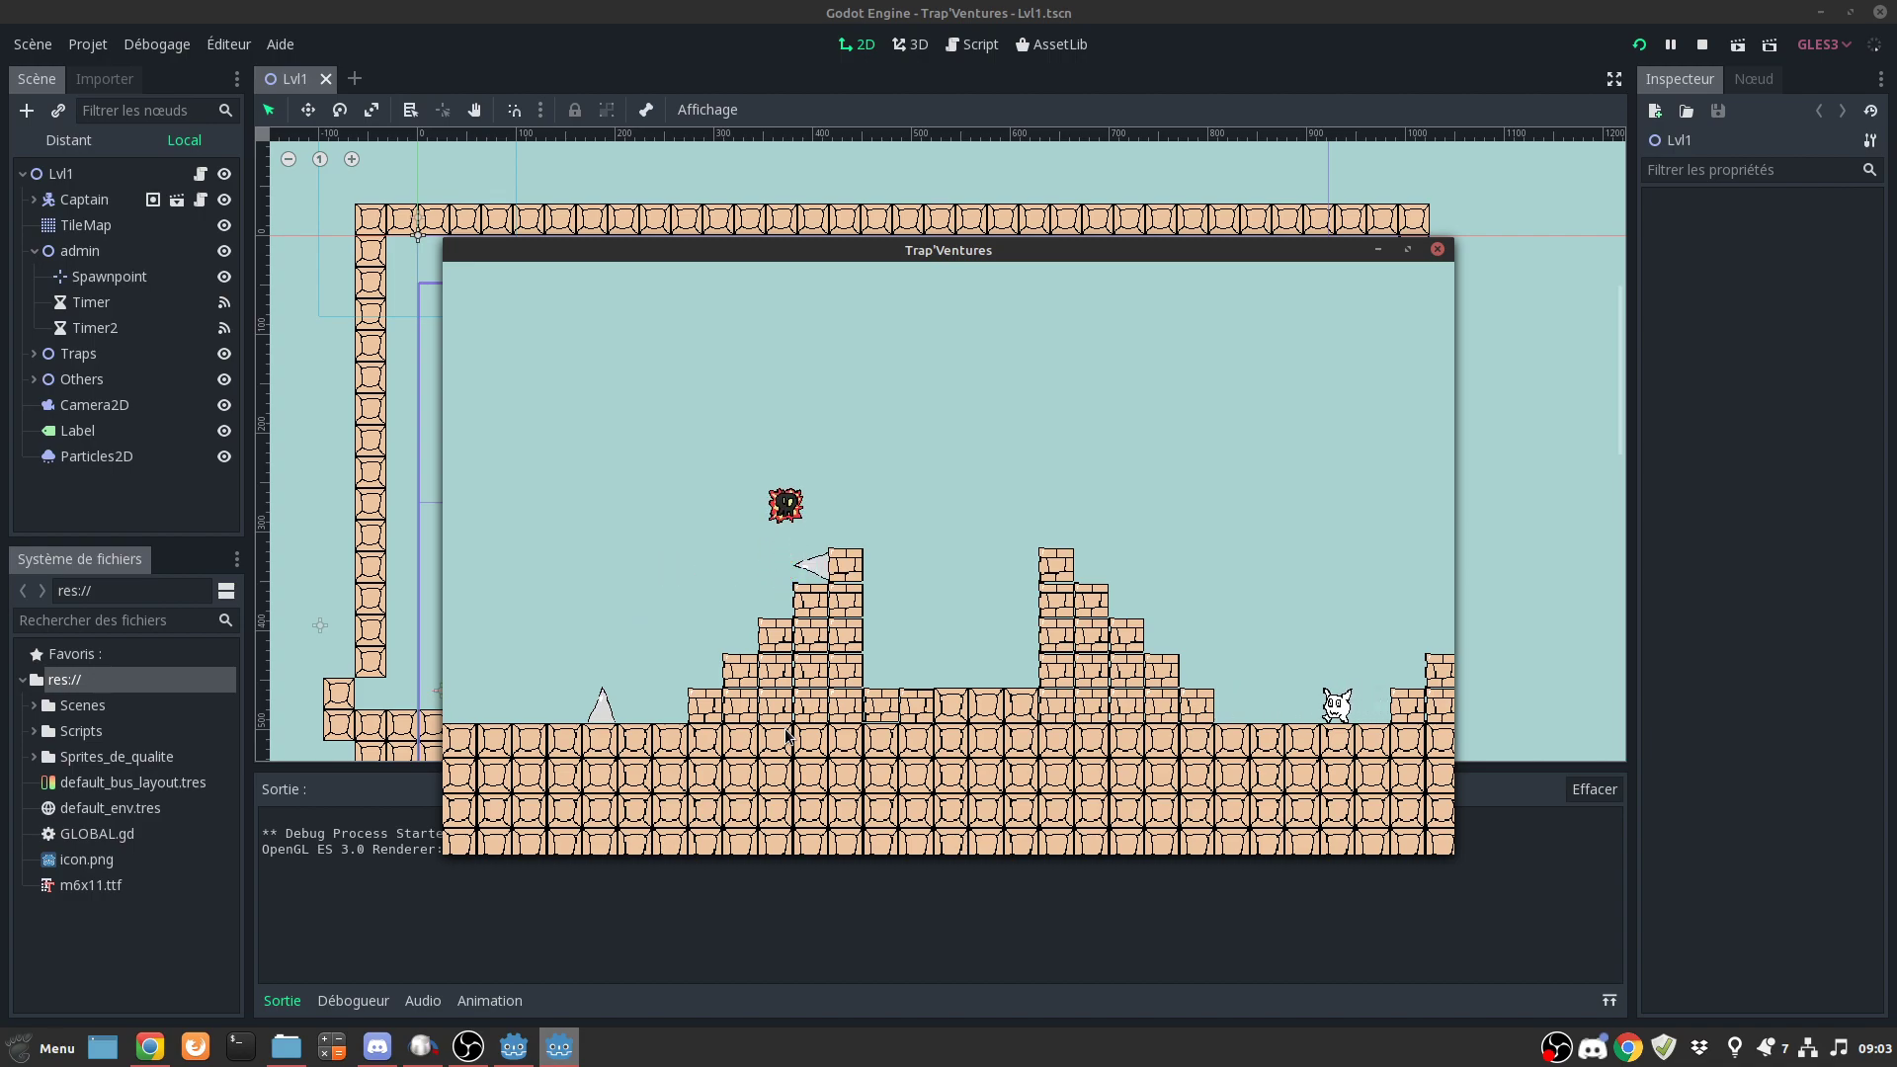
{"action": "key", "text": "Escape"}
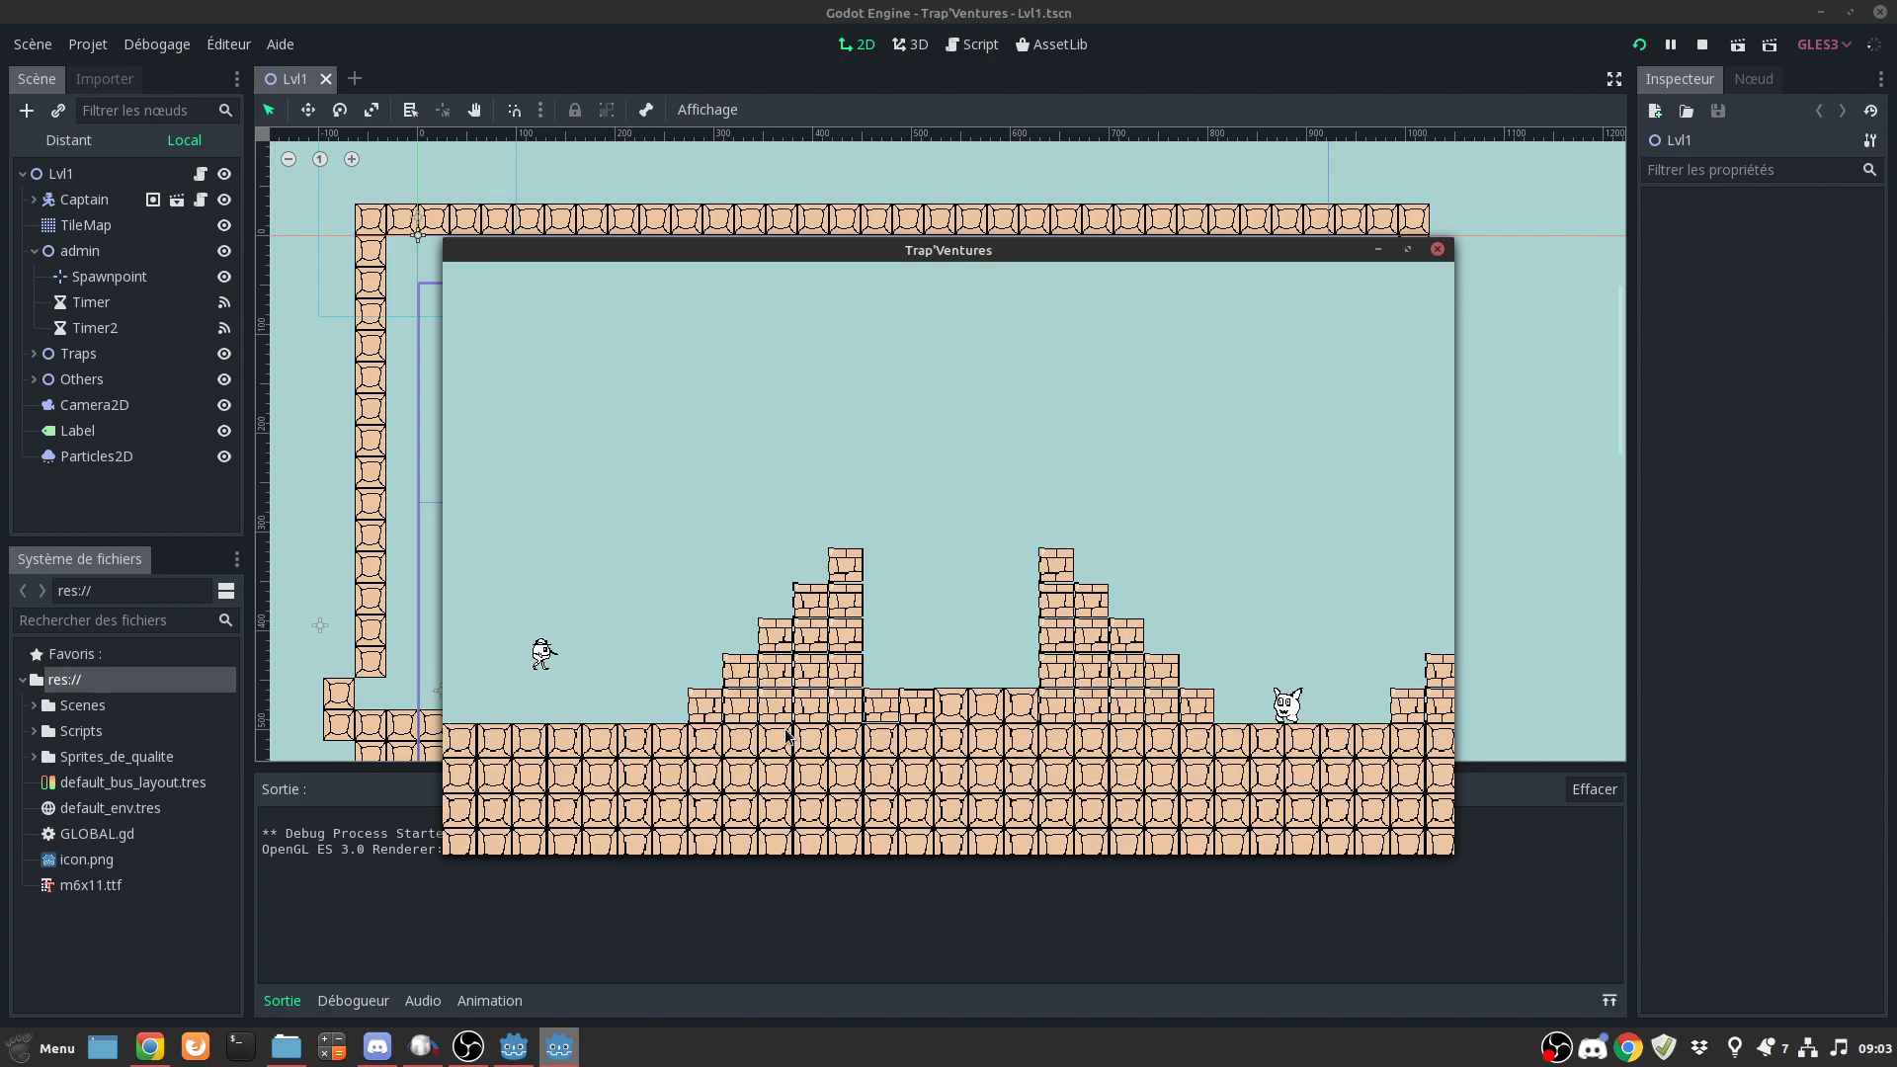
{"action": "key", "text": "Up"}
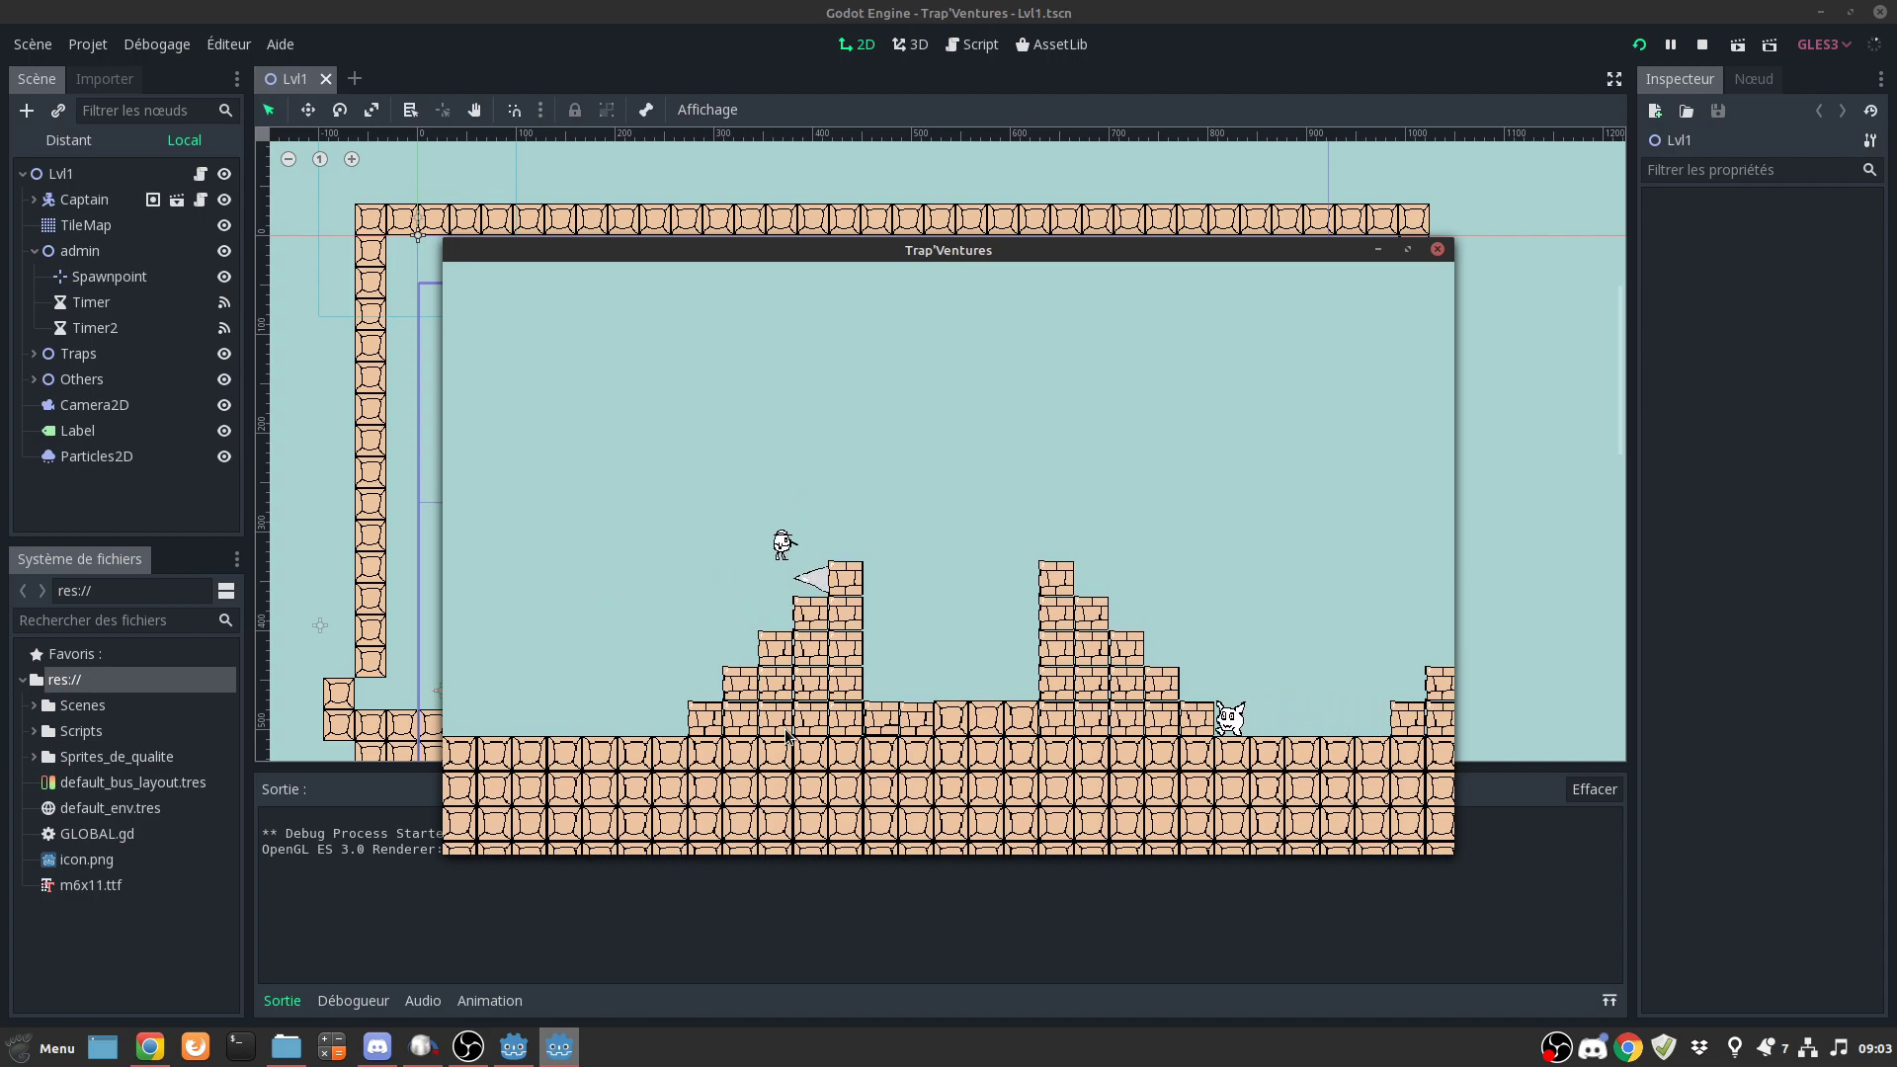
{"action": "key", "text": "Up"}
{"action": "key", "text": "Up"}
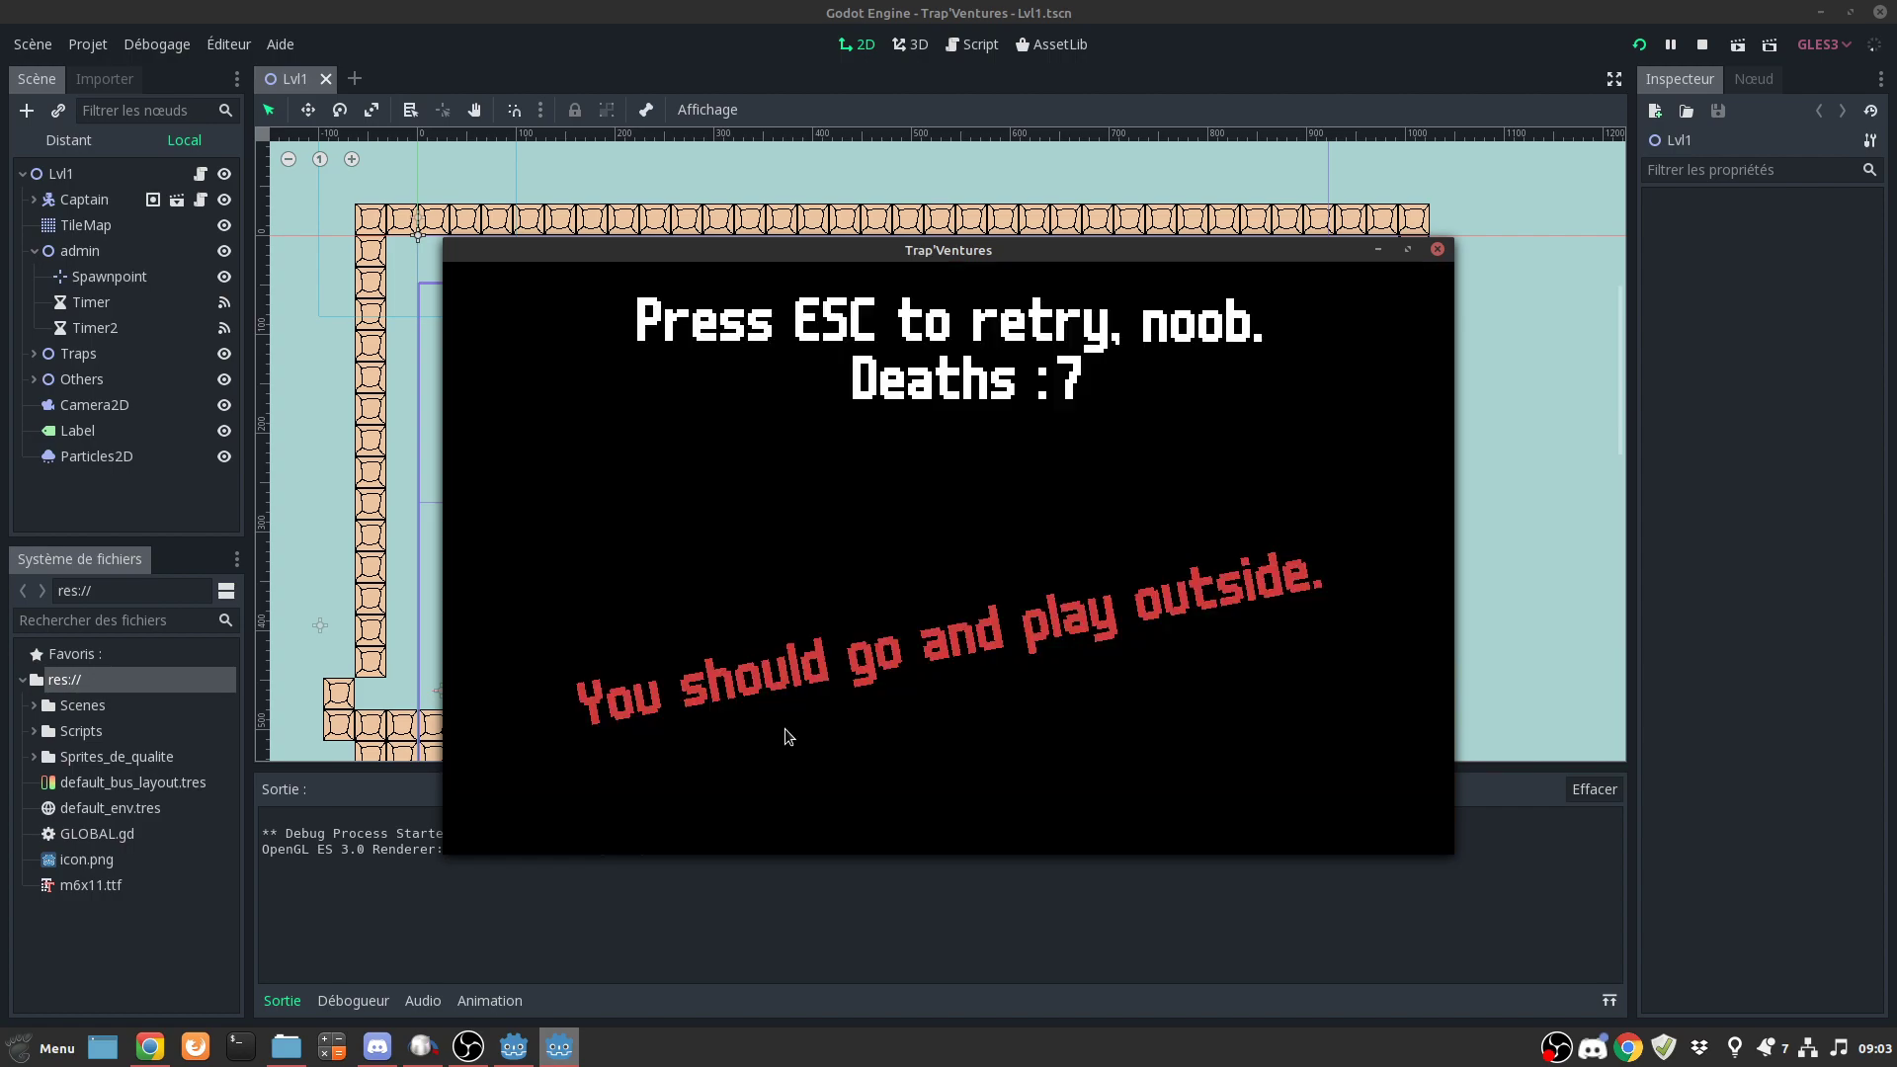
{"action": "key", "text": "Escape"}
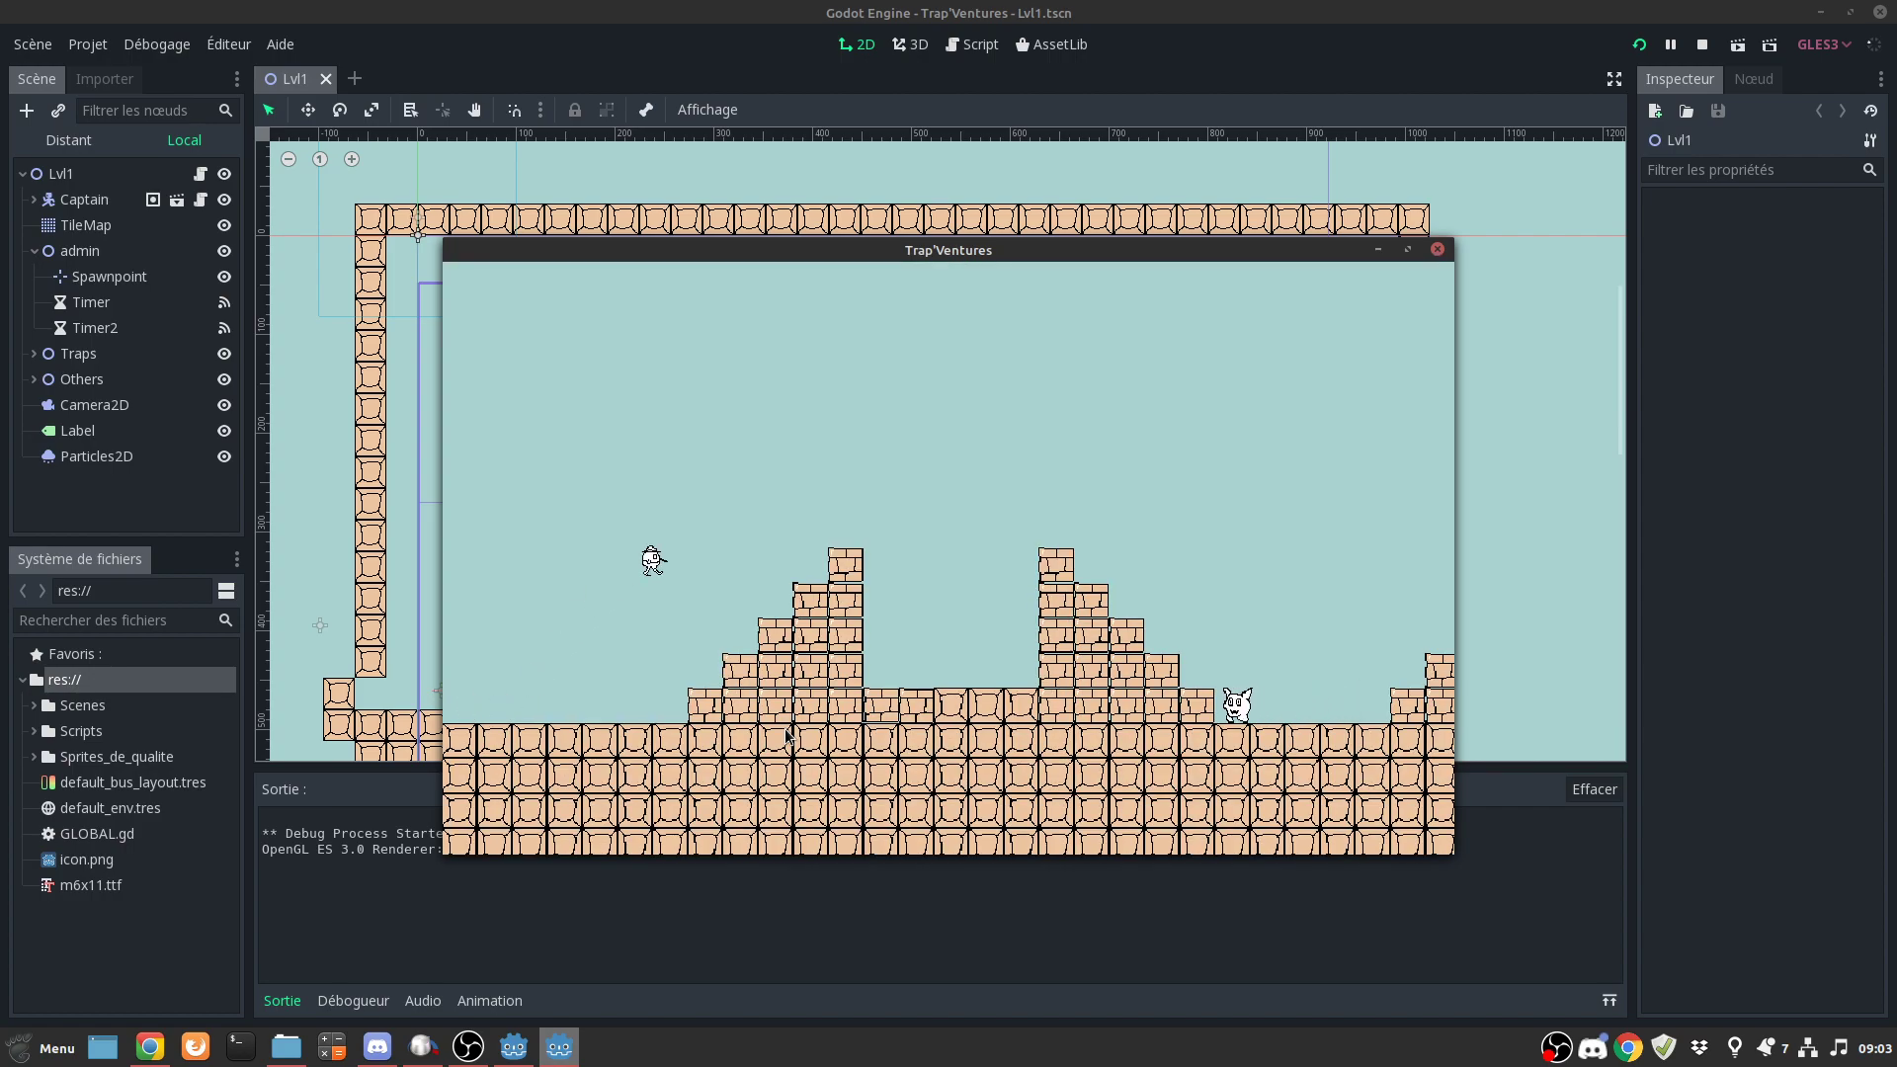
{"action": "key", "text": "Left"}
{"action": "key", "text": "Up"}
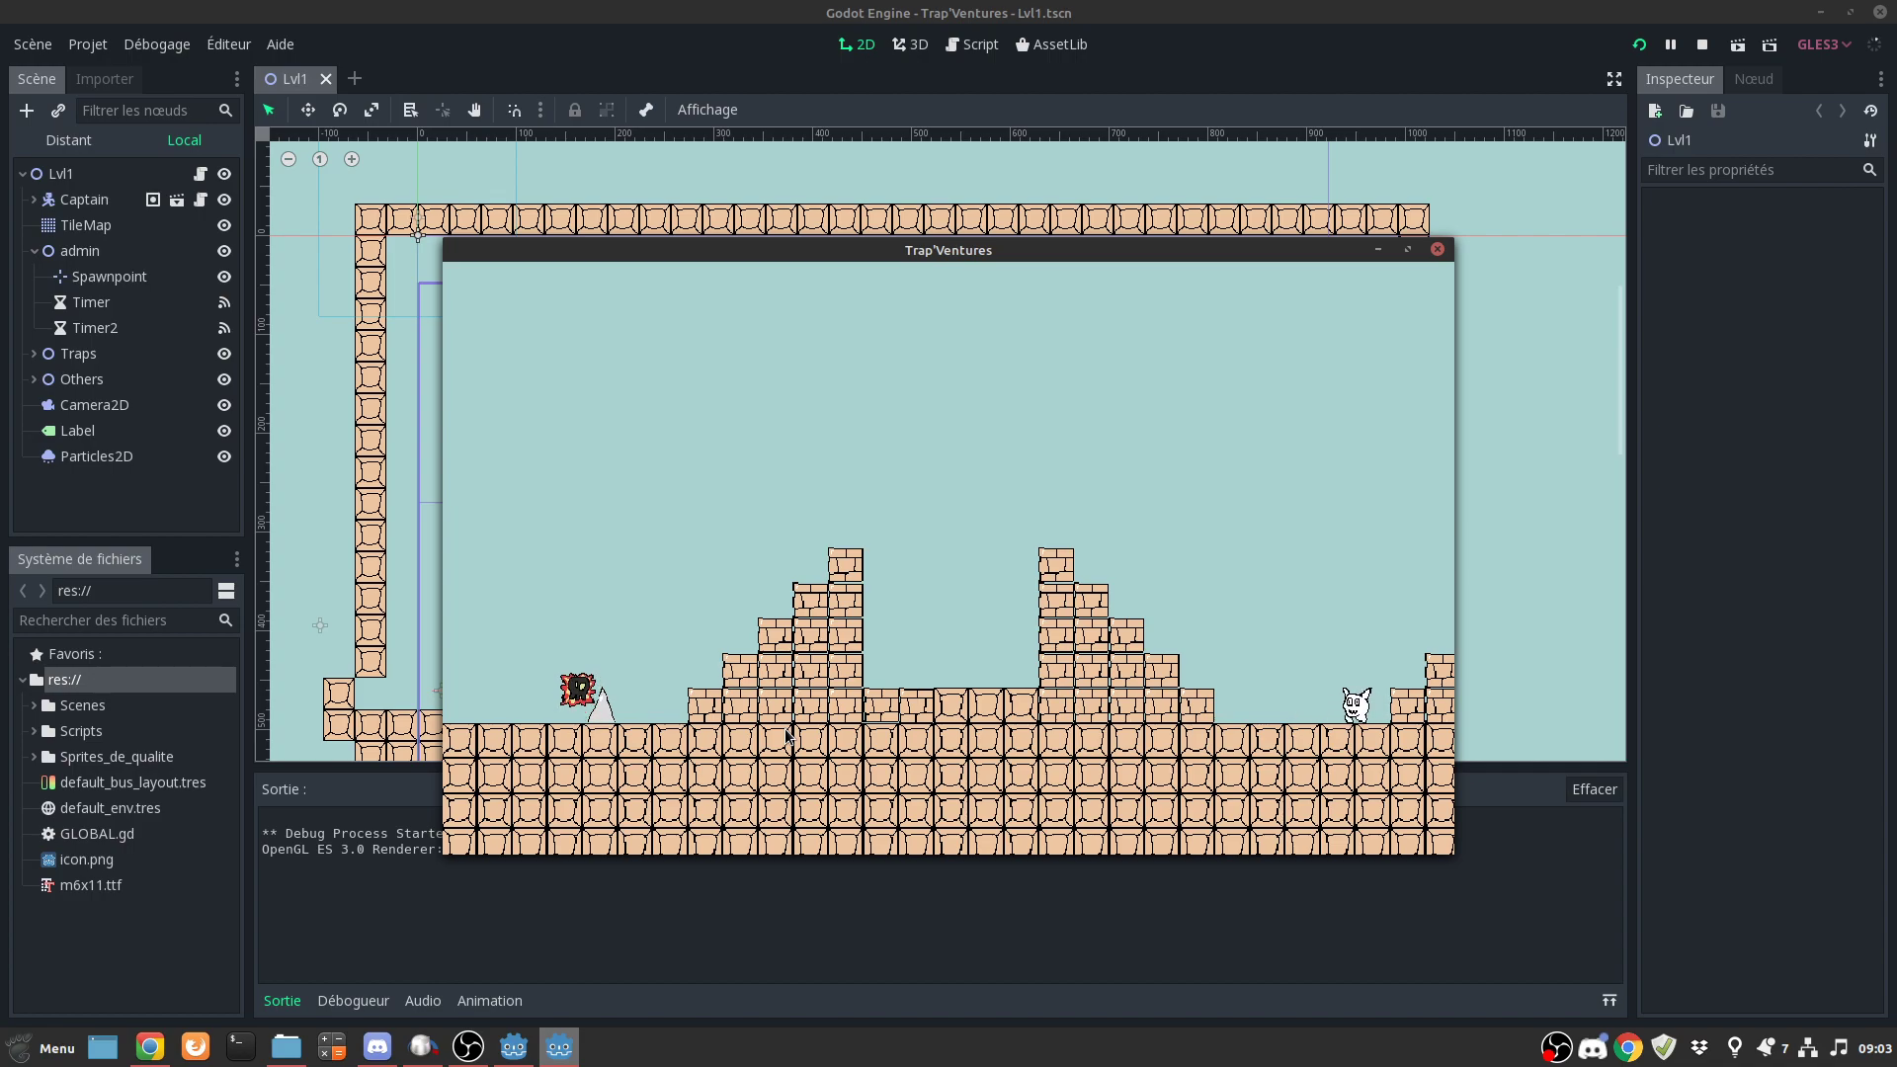
{"action": "key", "text": "Escape"}
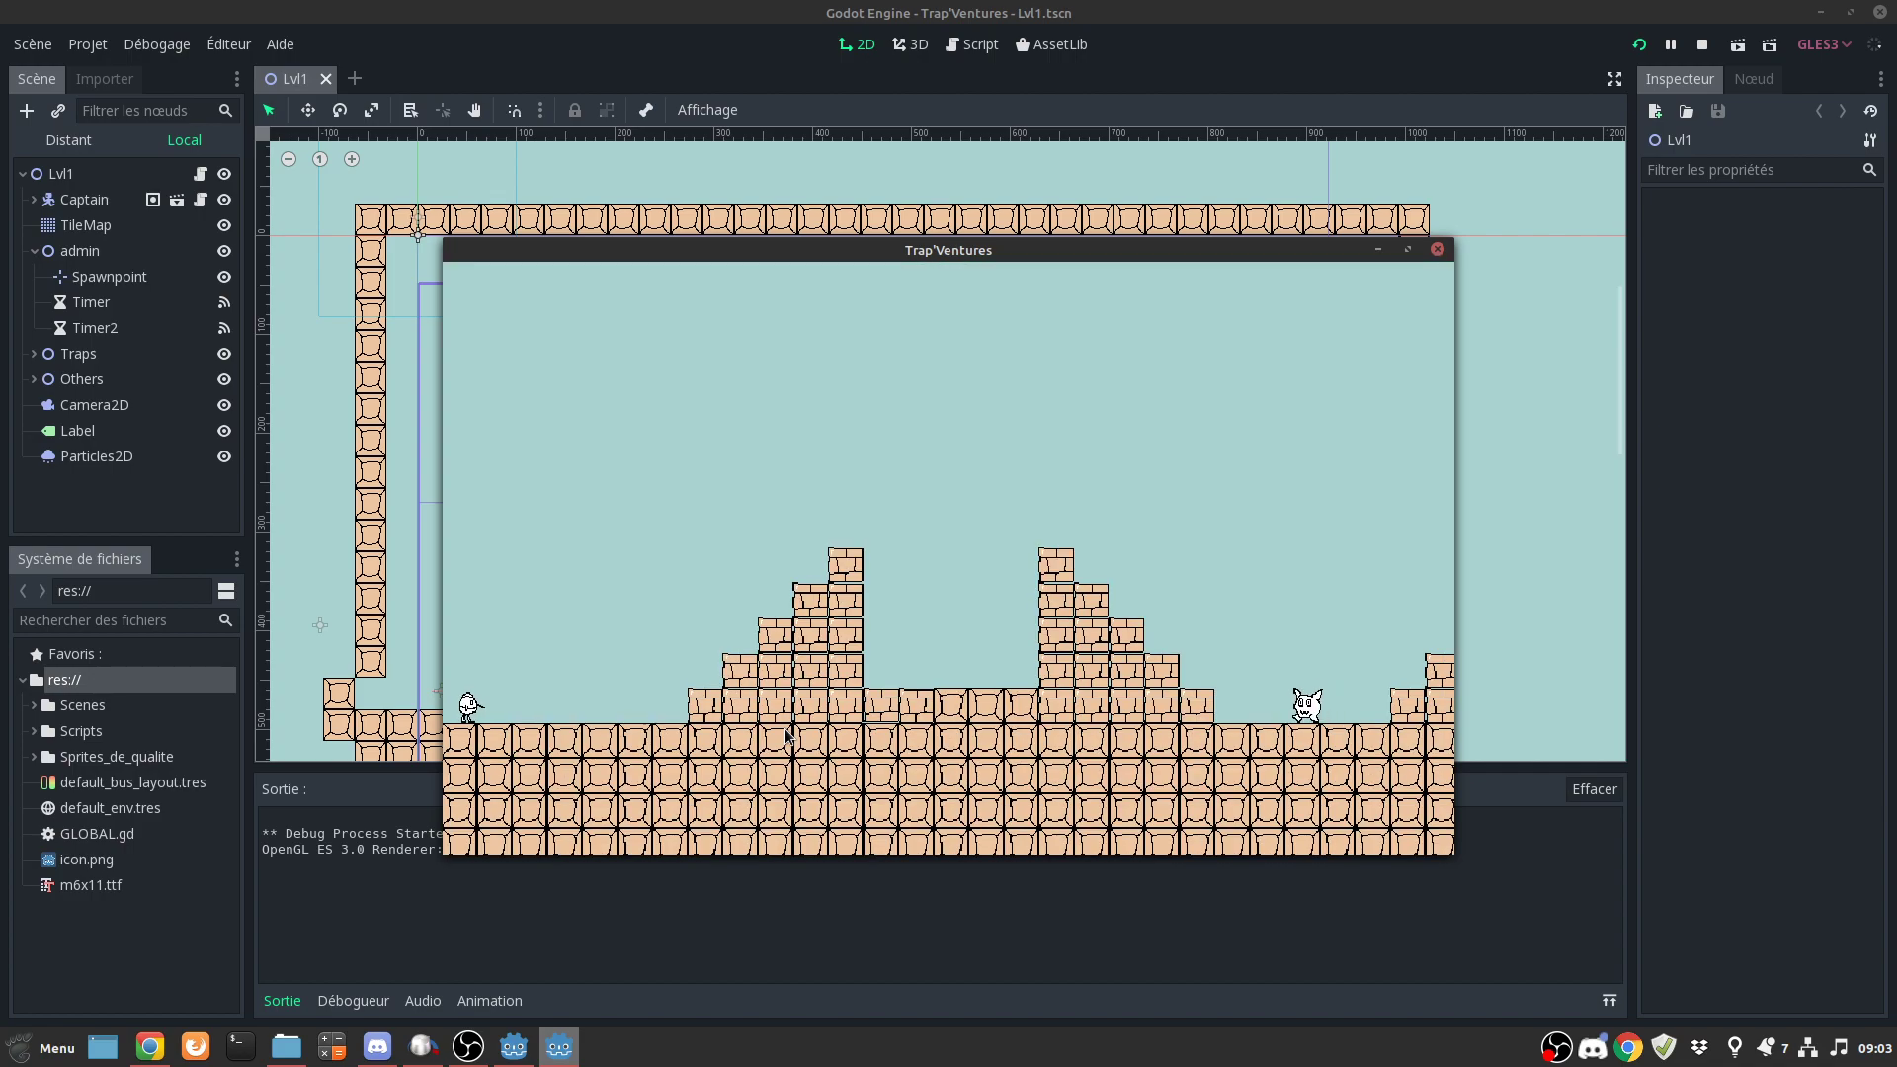
{"action": "key", "text": "Right"}
{"action": "key", "text": "Up"}
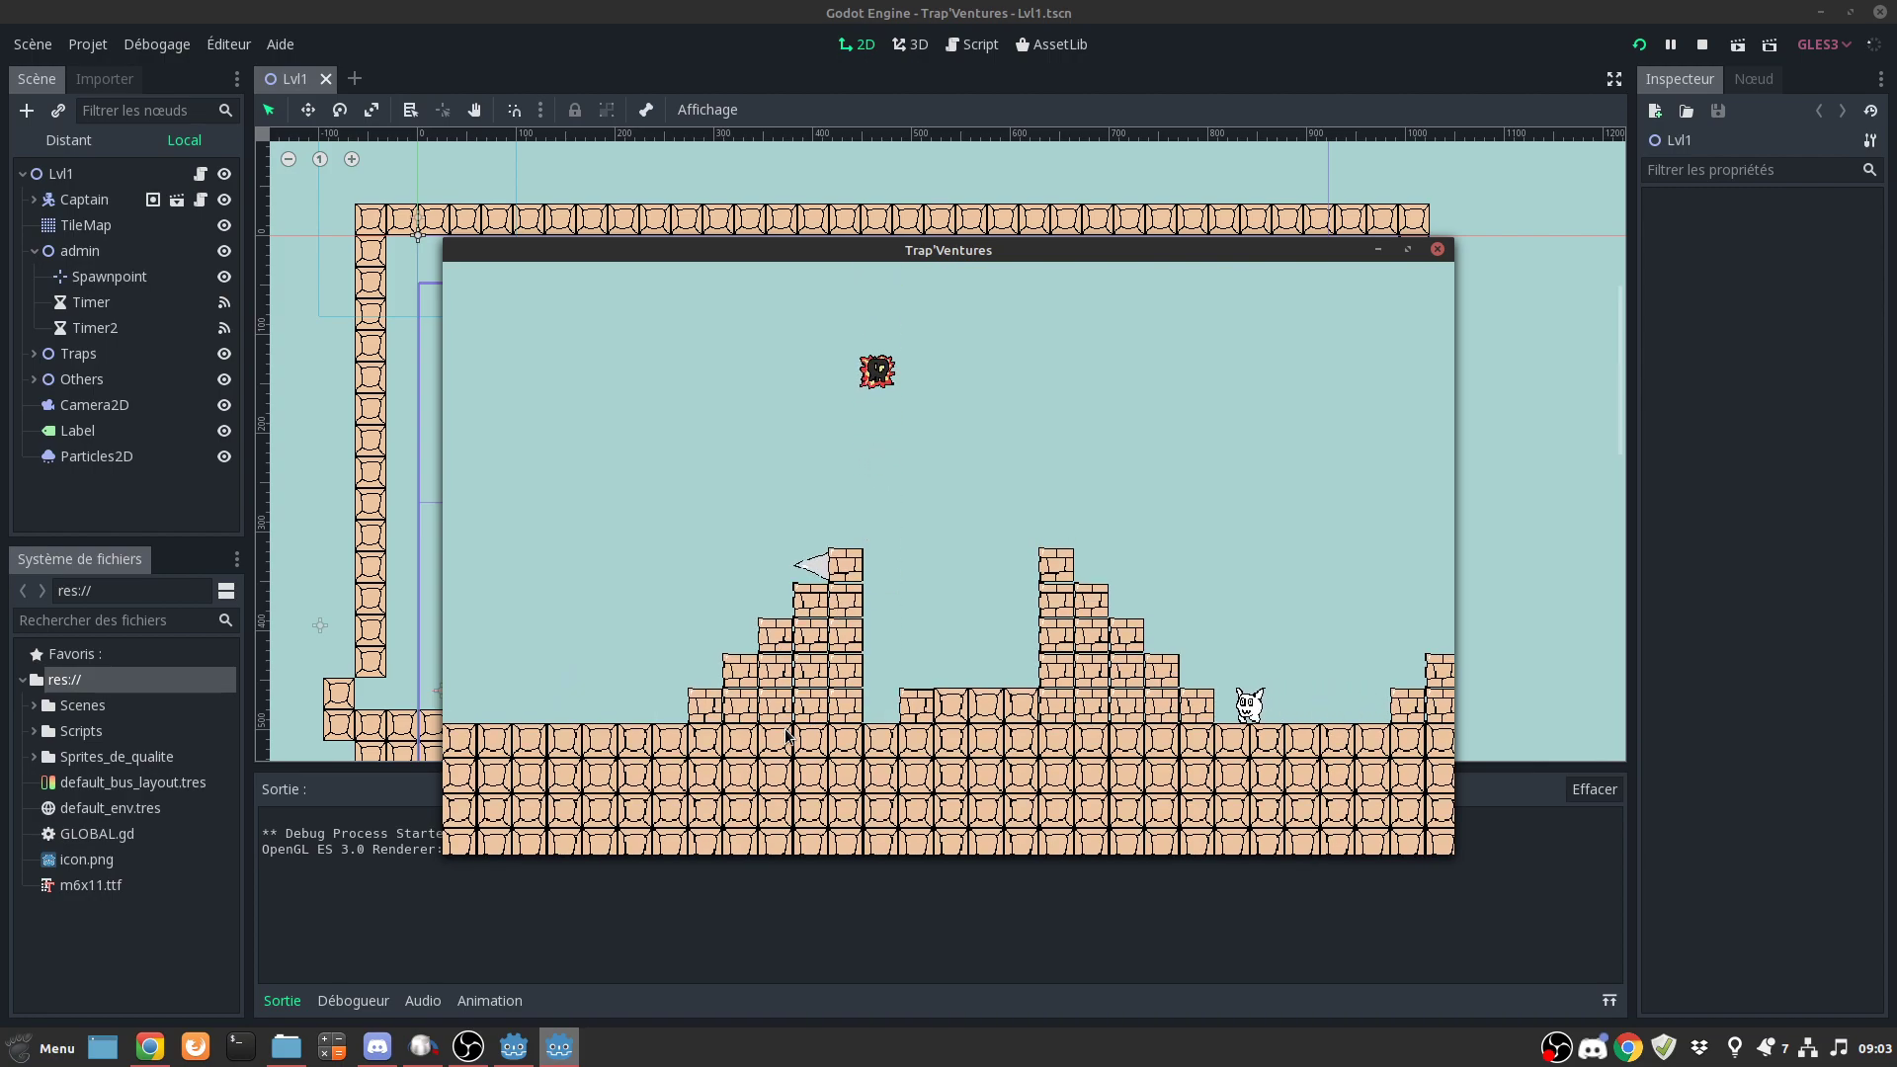
{"action": "key", "text": "Escape"}
- Climb the blocks onto the tallest column and move right until dying, then restart
{"action": "key", "text": "Right"}
{"action": "key", "text": "Up"}
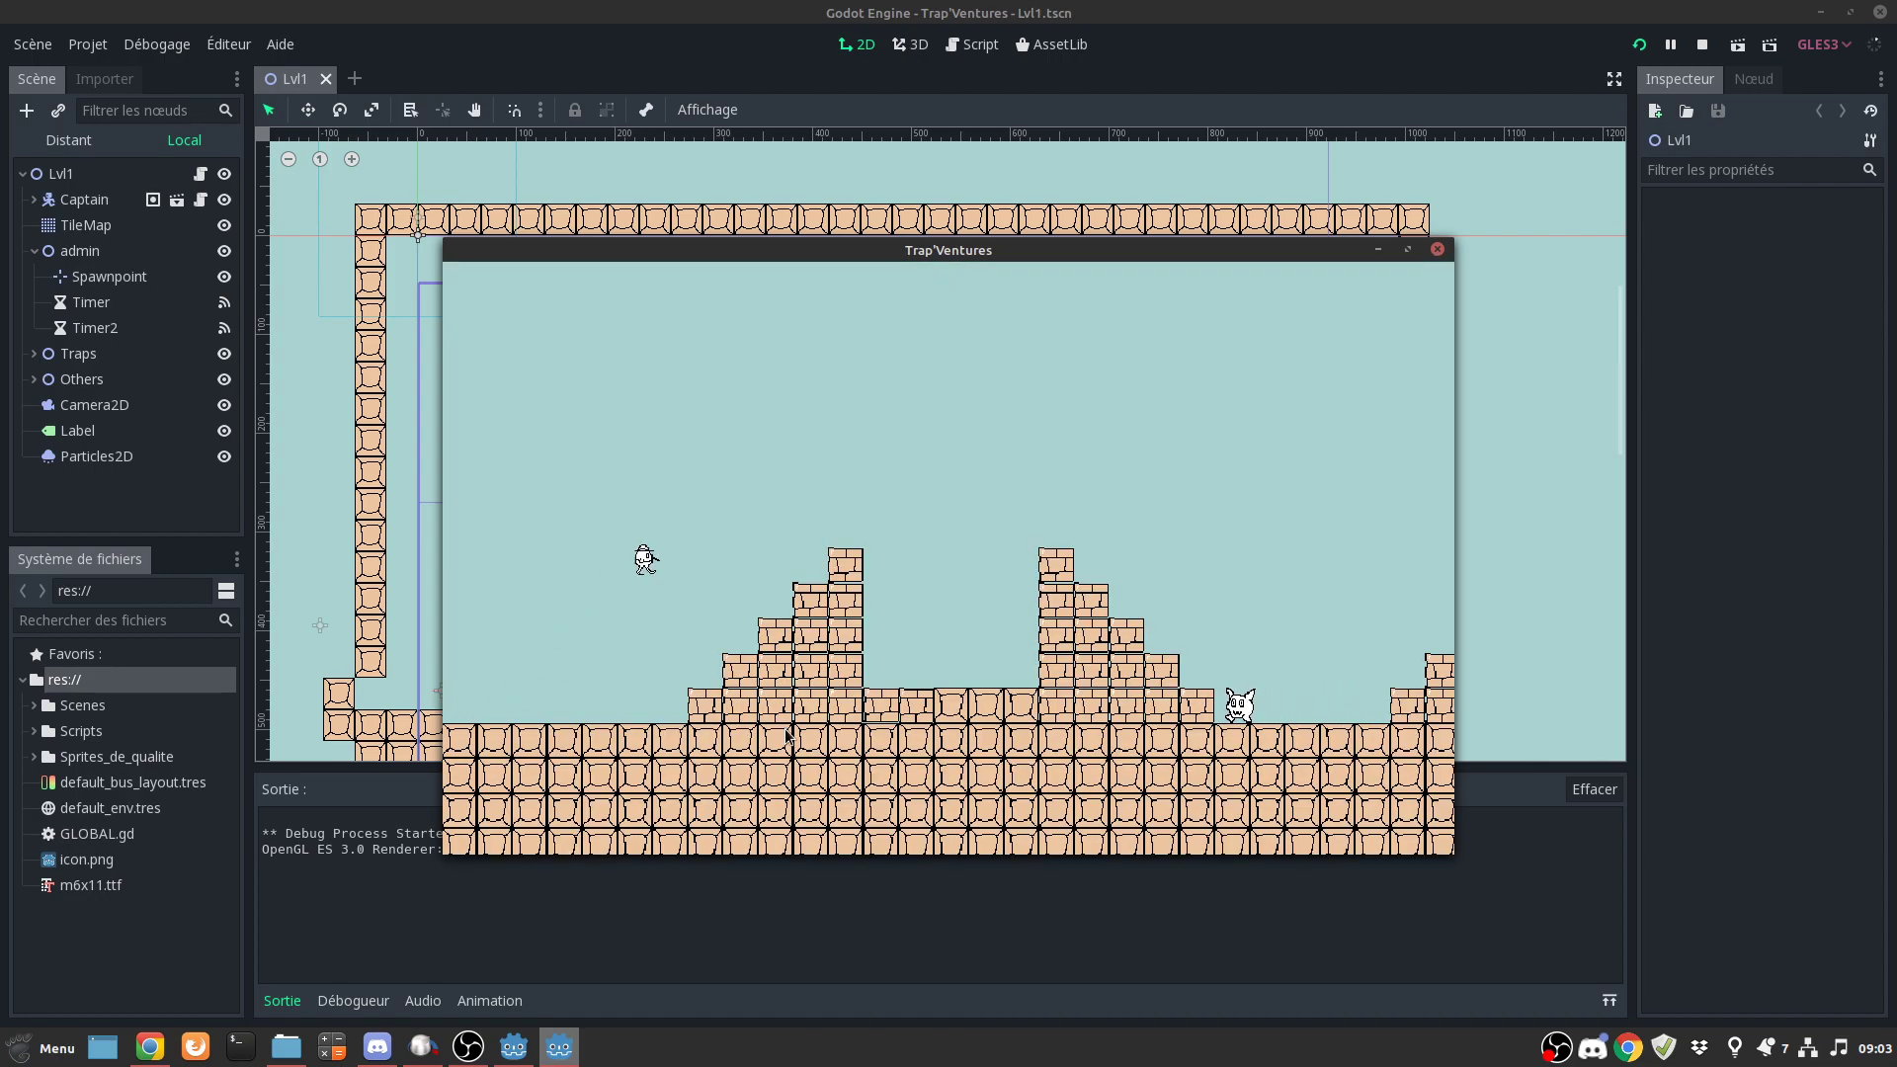
{"action": "key", "text": "Right"}
{"action": "key", "text": "Up"}
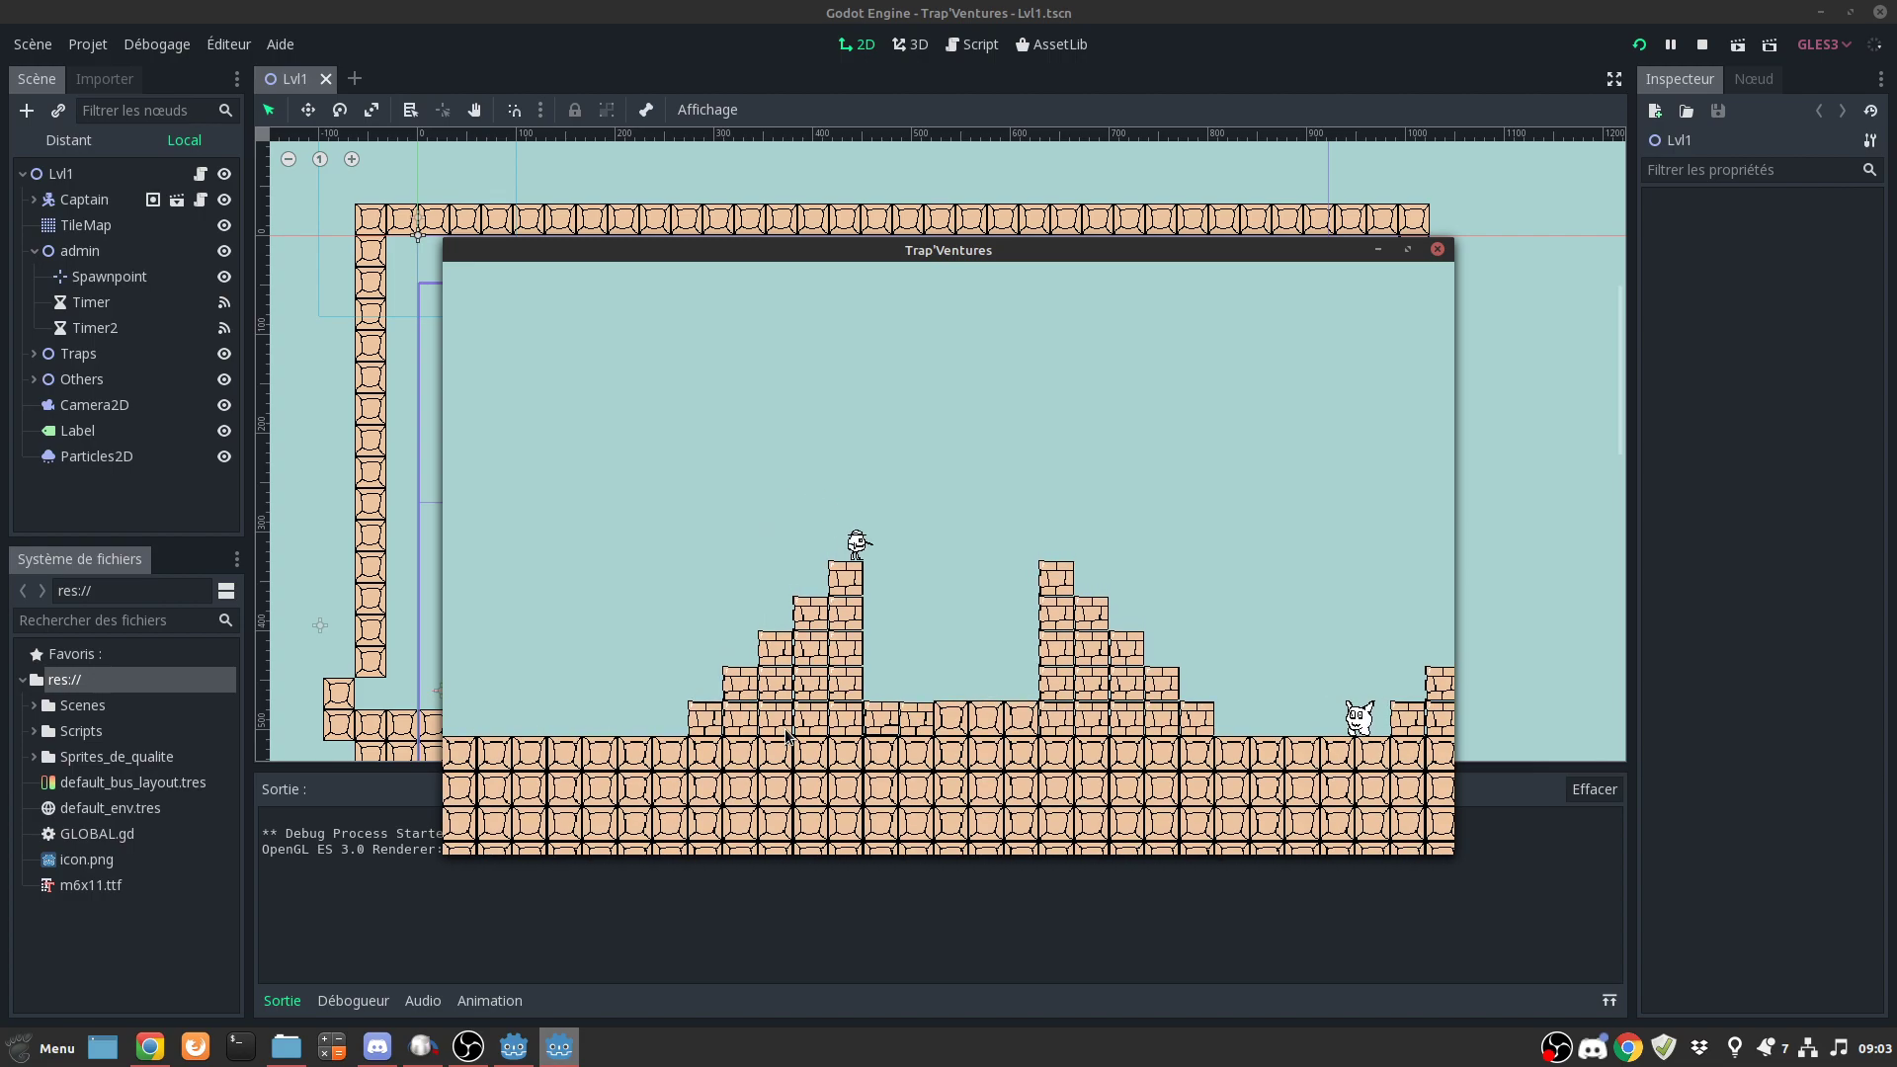
{"action": "key", "text": "Left"}
{"action": "key", "text": "Right"}
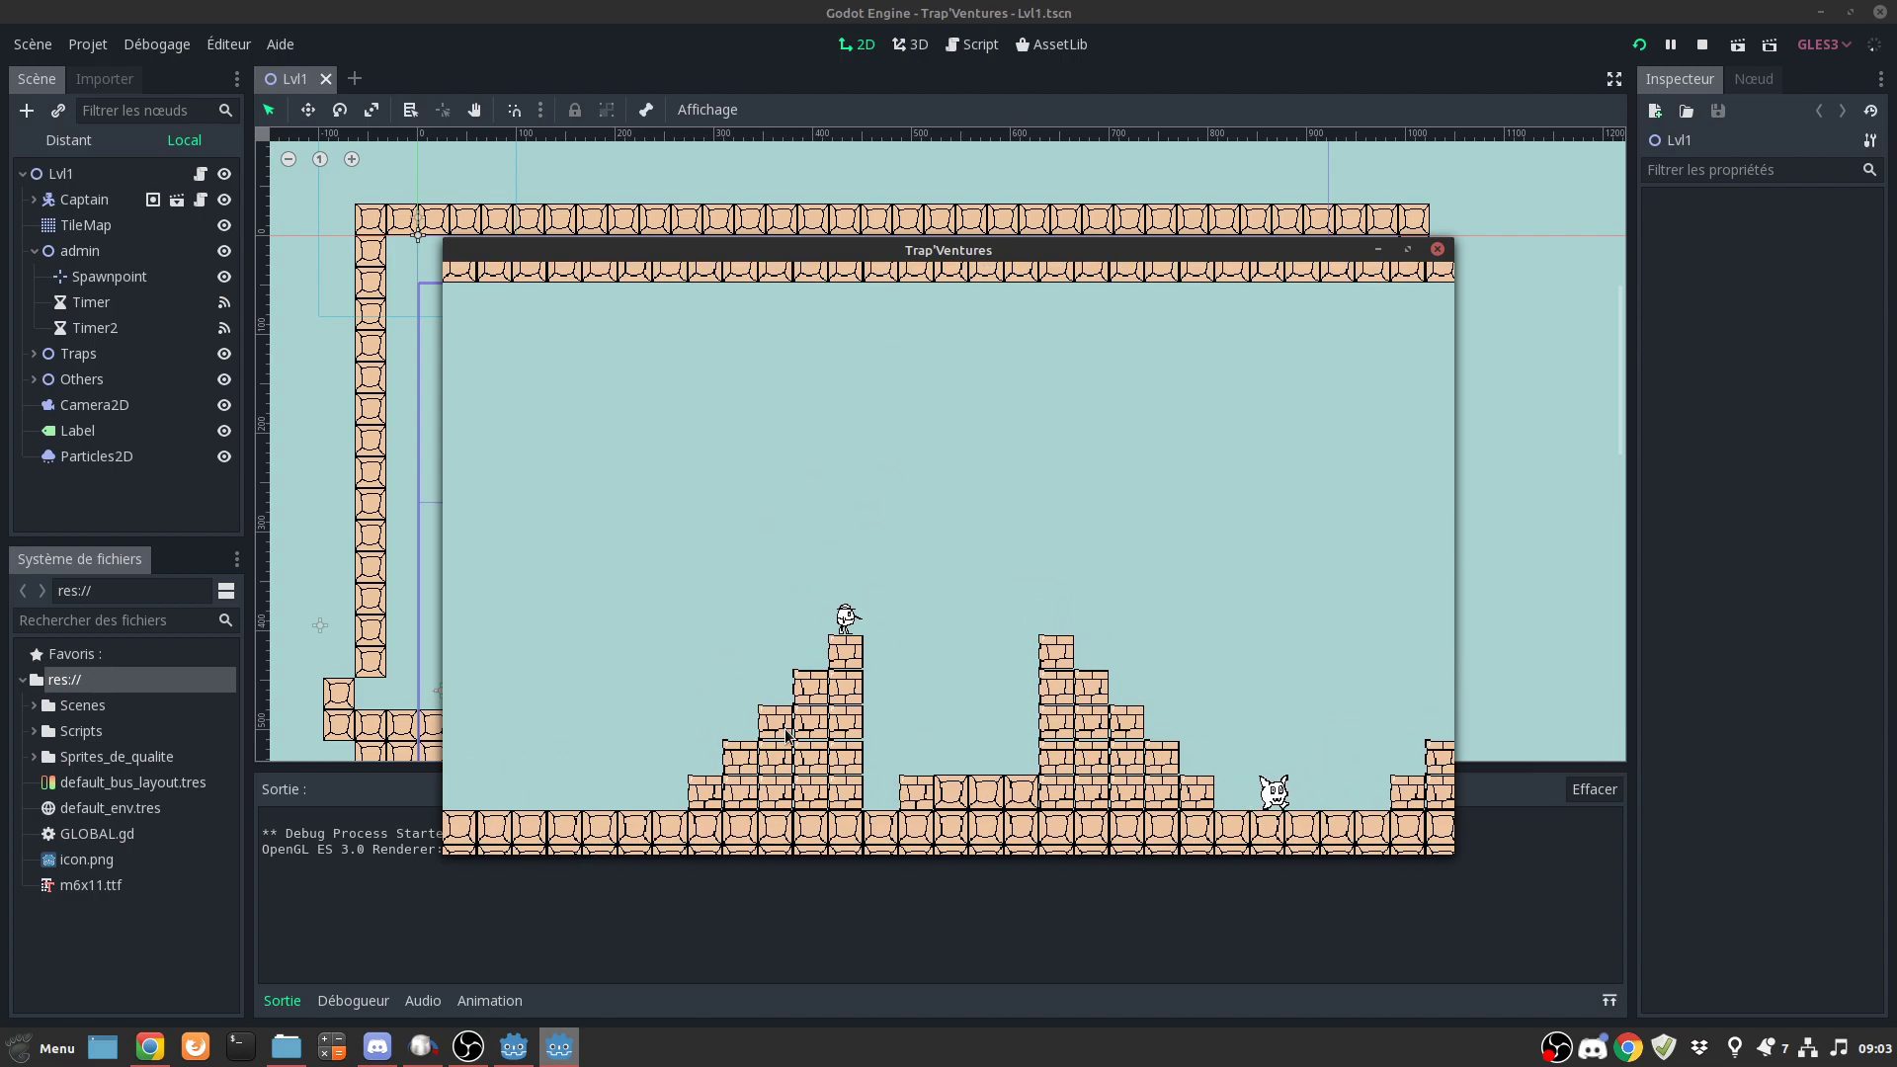
{"action": "key", "text": "Up"}
{"action": "key", "text": "Up"}
{"action": "key", "text": "Right"}
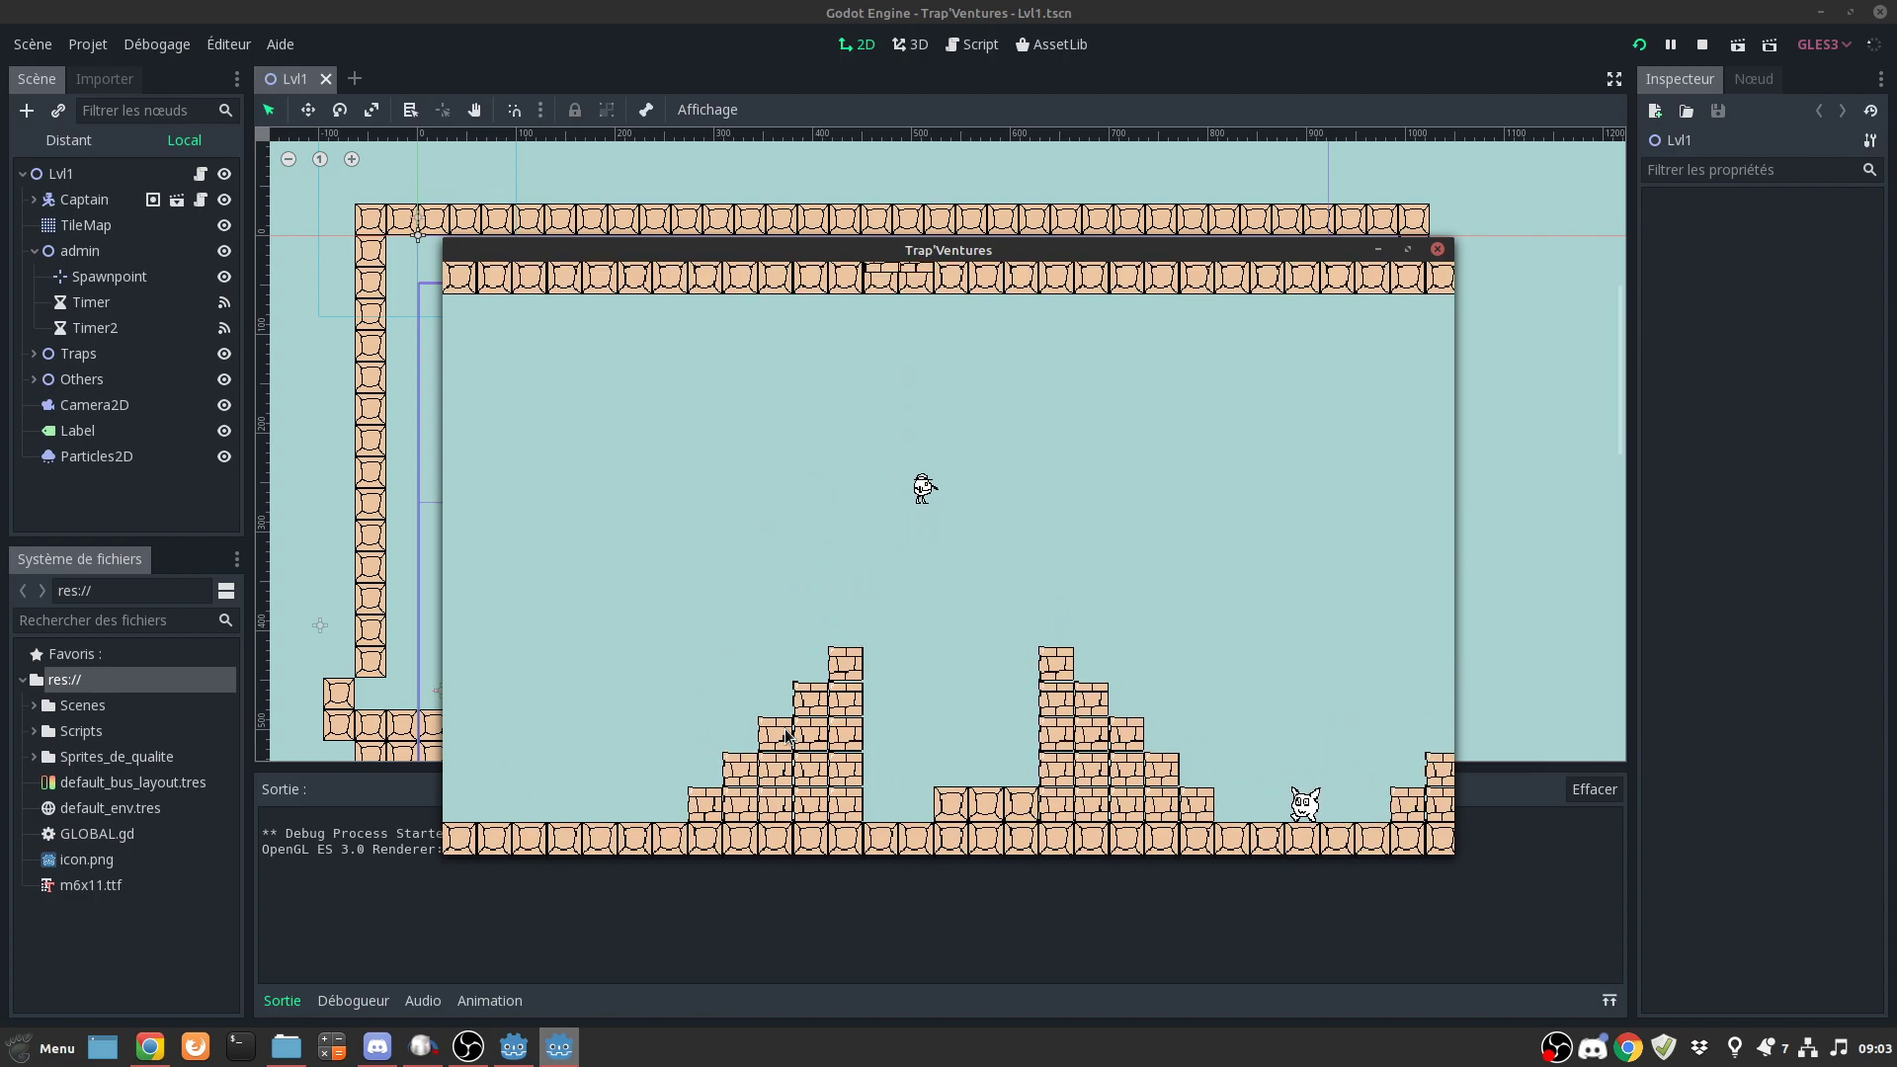
{"action": "key", "text": "Right"}
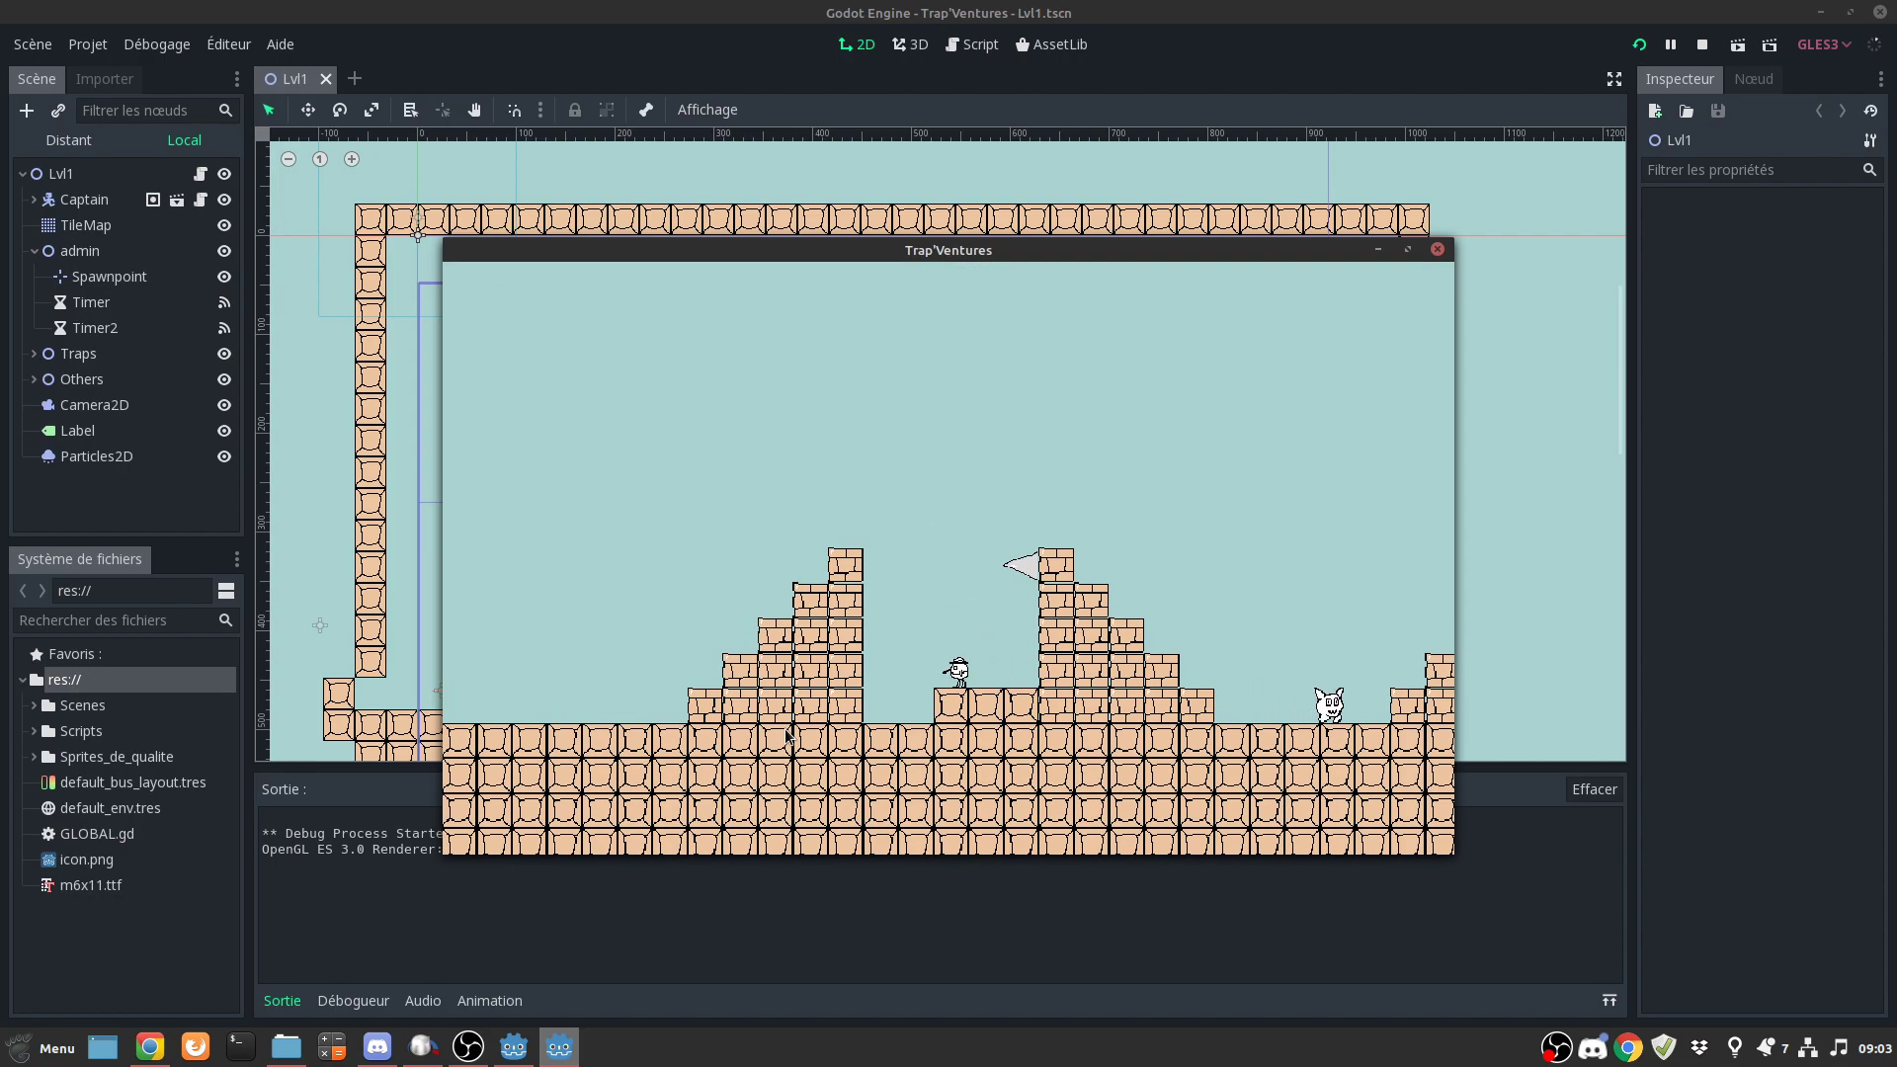
{"action": "key", "text": "Up"}
{"action": "key", "text": "Right"}
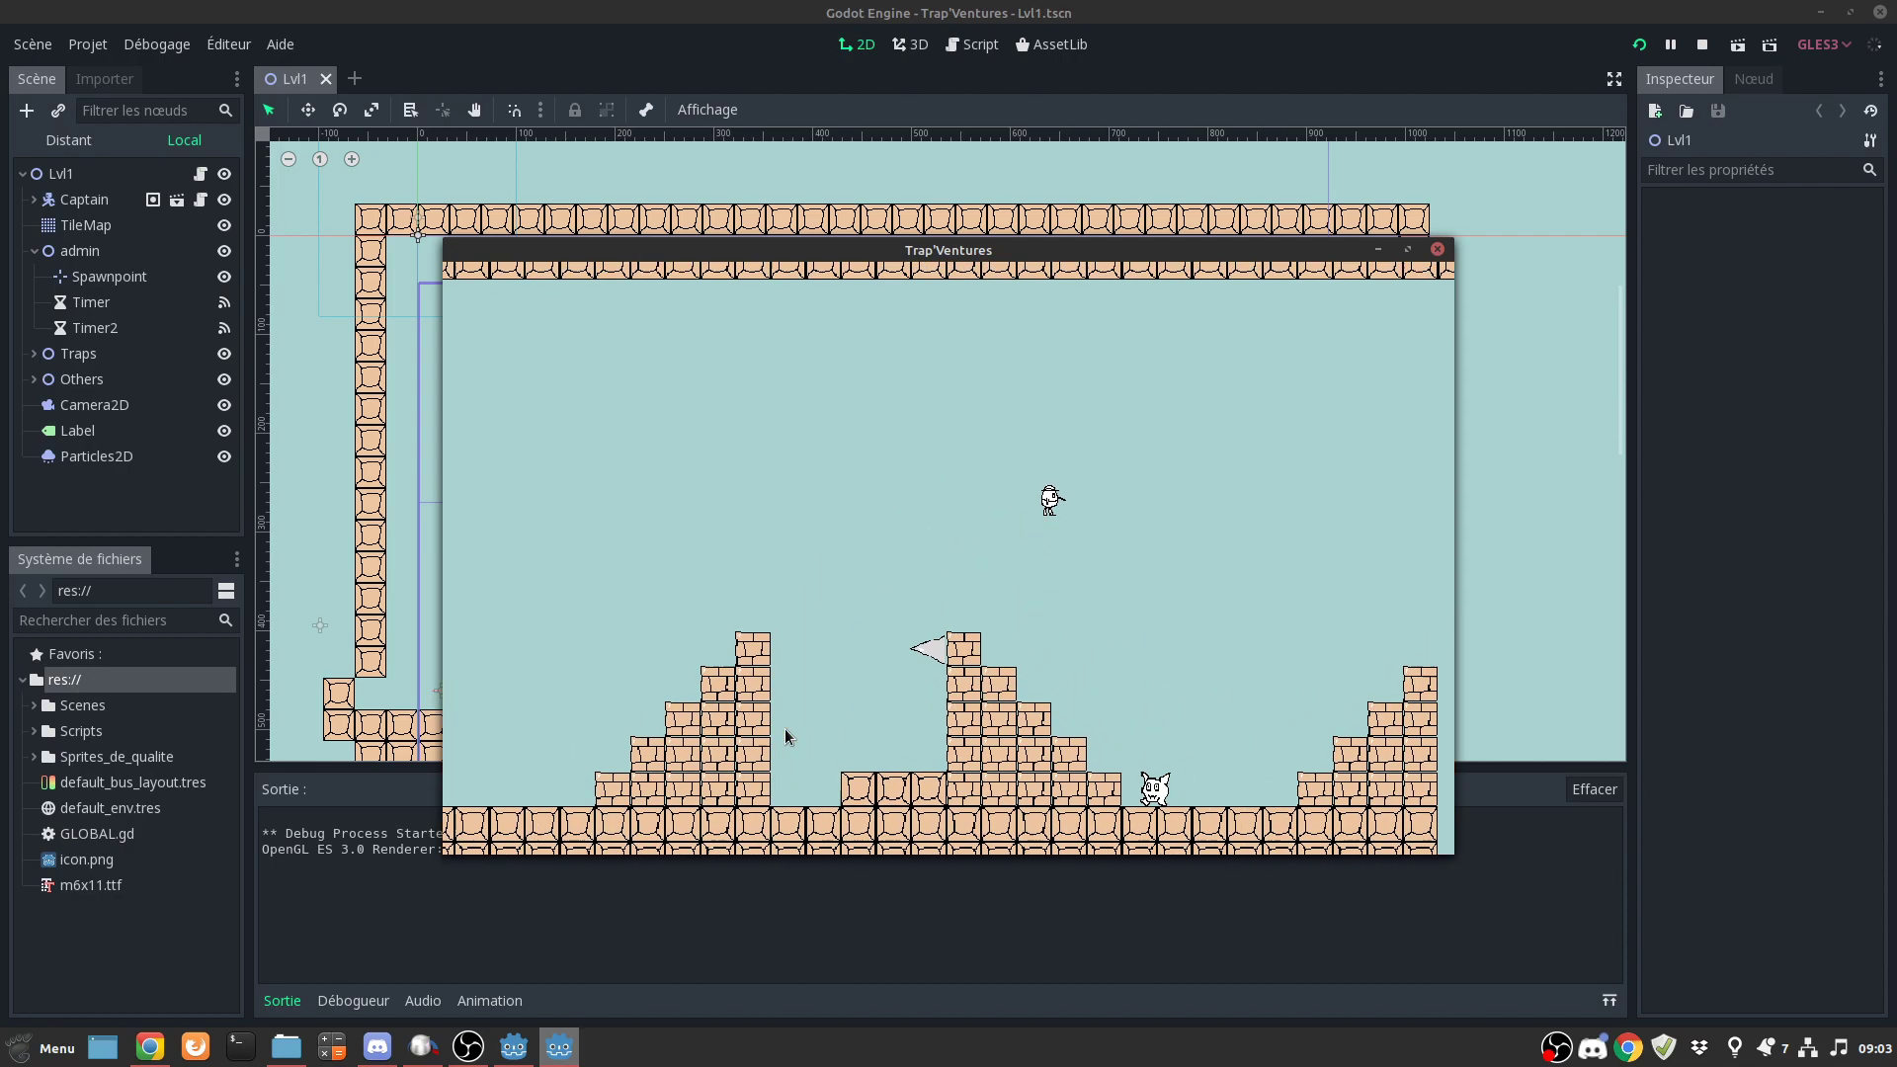
{"action": "key", "text": "Right"}
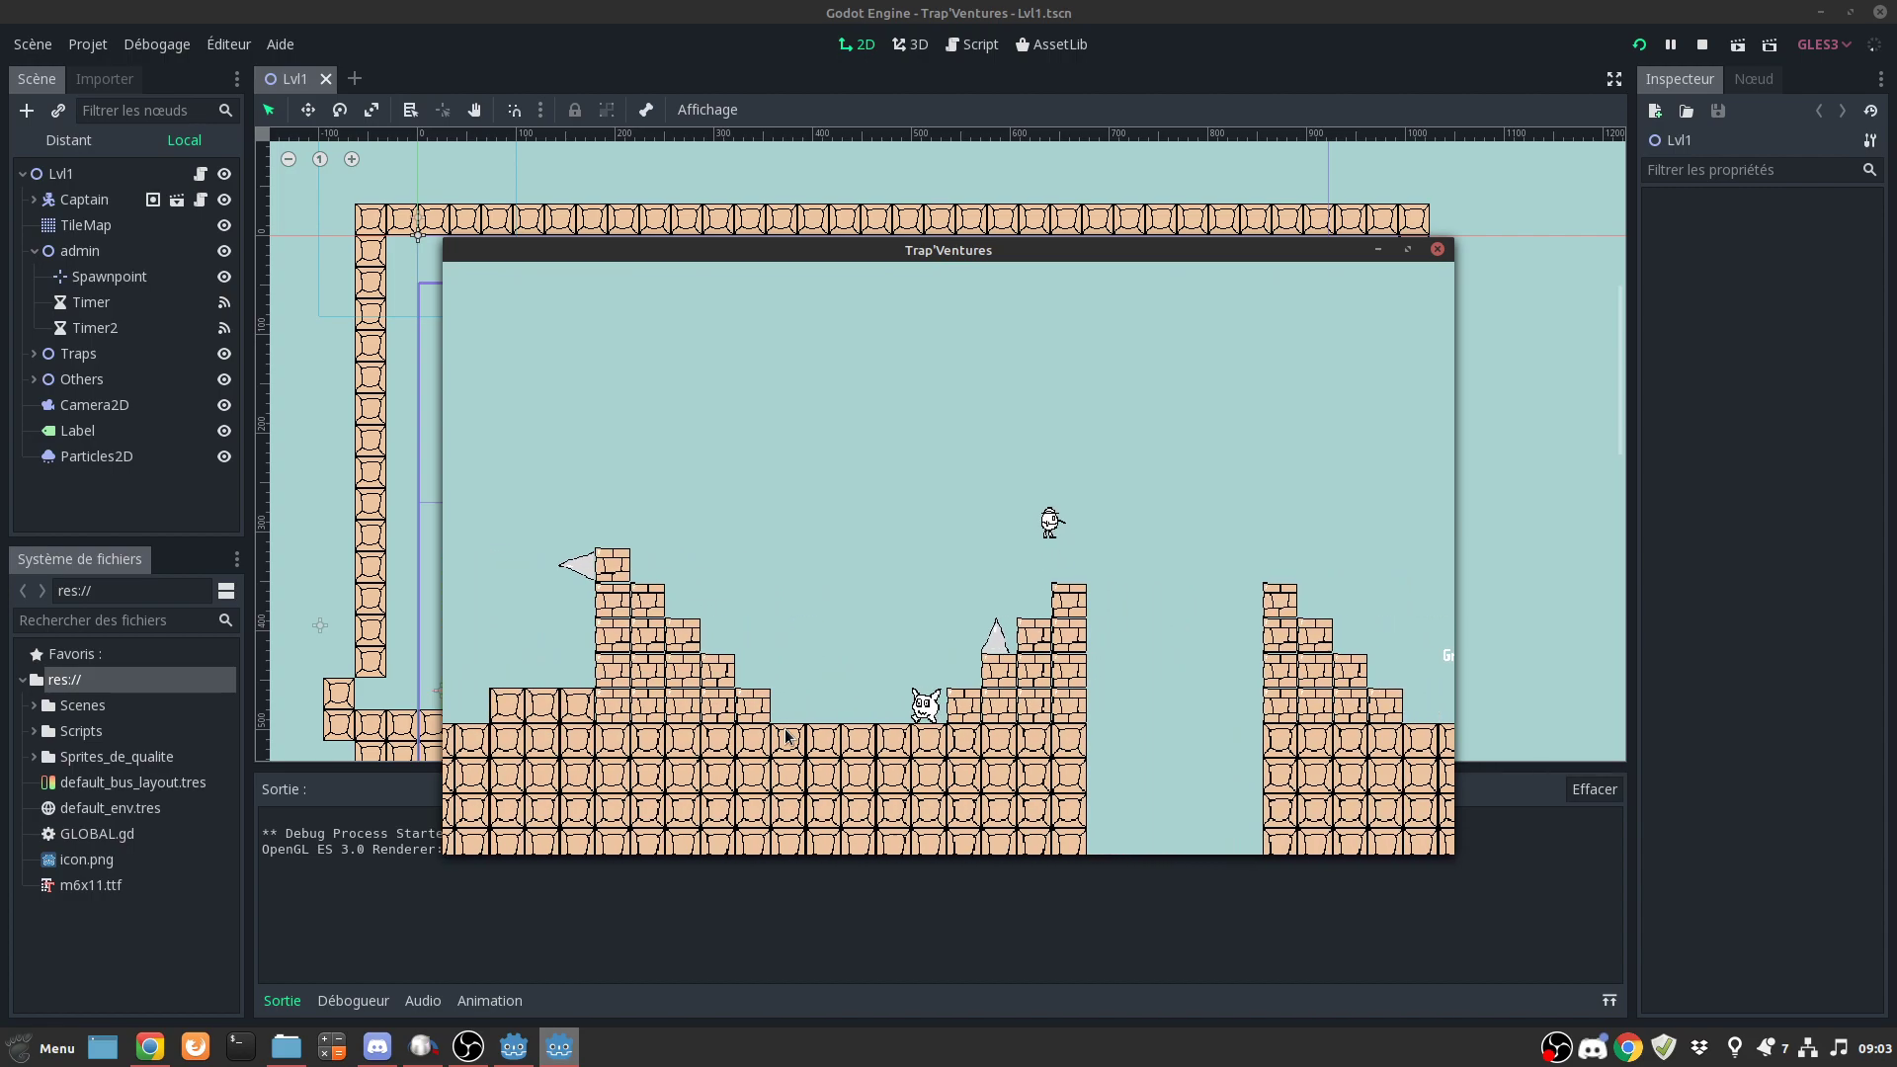
{"action": "key", "text": "Right"}
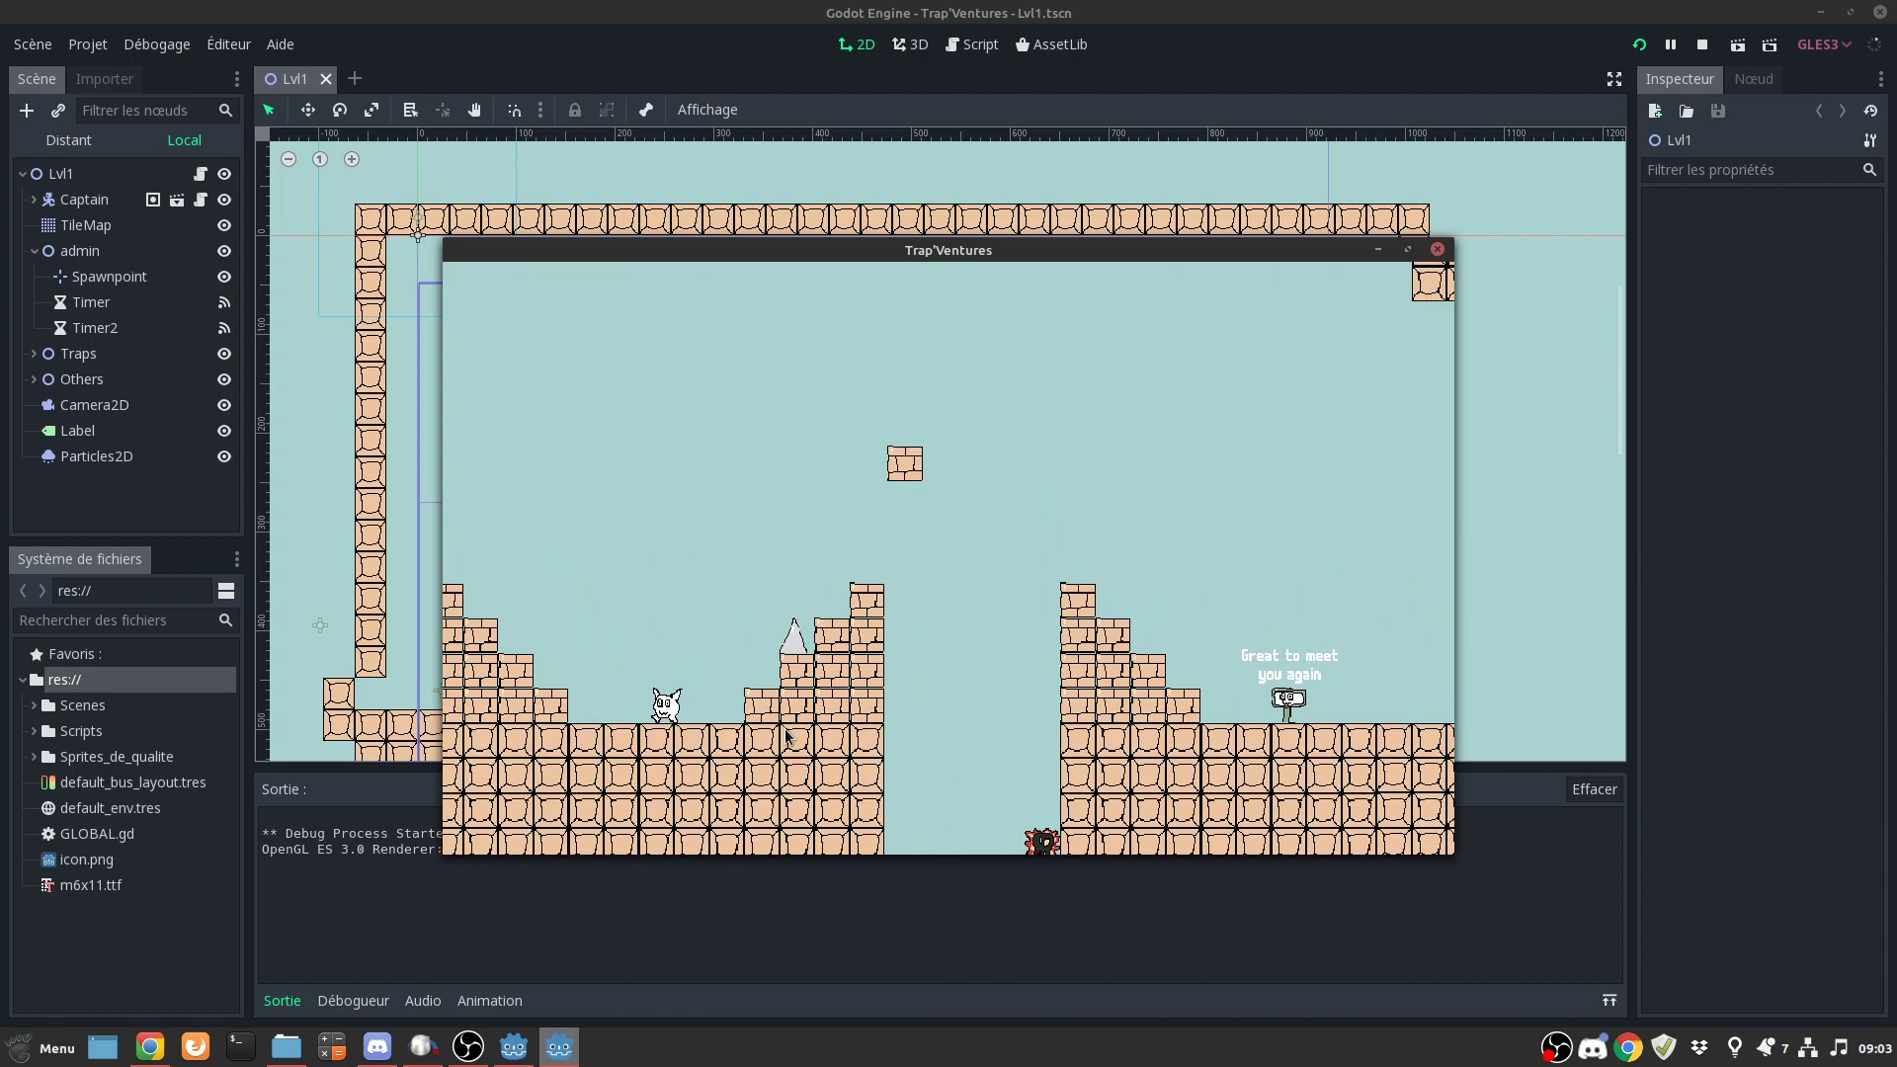
{"action": "key", "text": "Escape"}
- Make more runs up the brick steps from spawn, restarting after each death
{"action": "key", "text": "Right"}
{"action": "key", "text": "Up"}
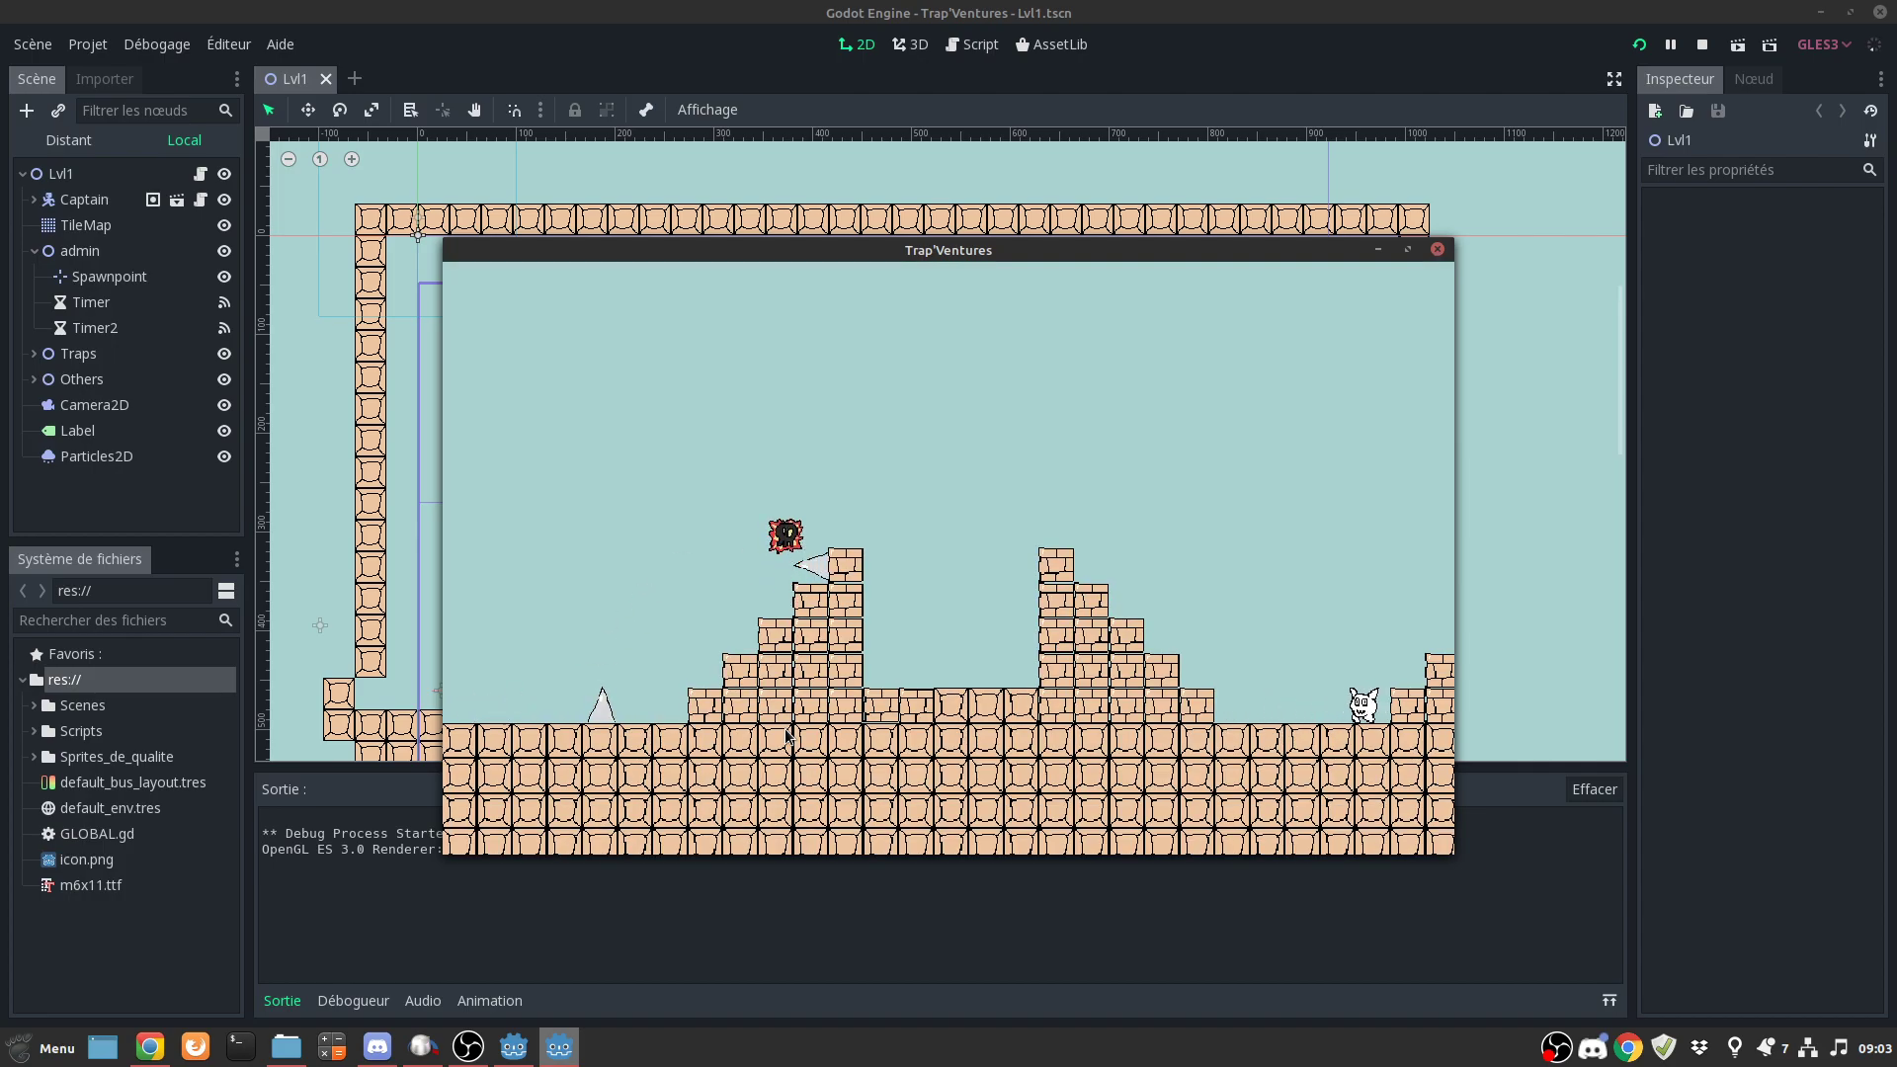
{"action": "key", "text": "Escape"}
{"action": "key", "text": "Right"}
{"action": "key", "text": "Up"}
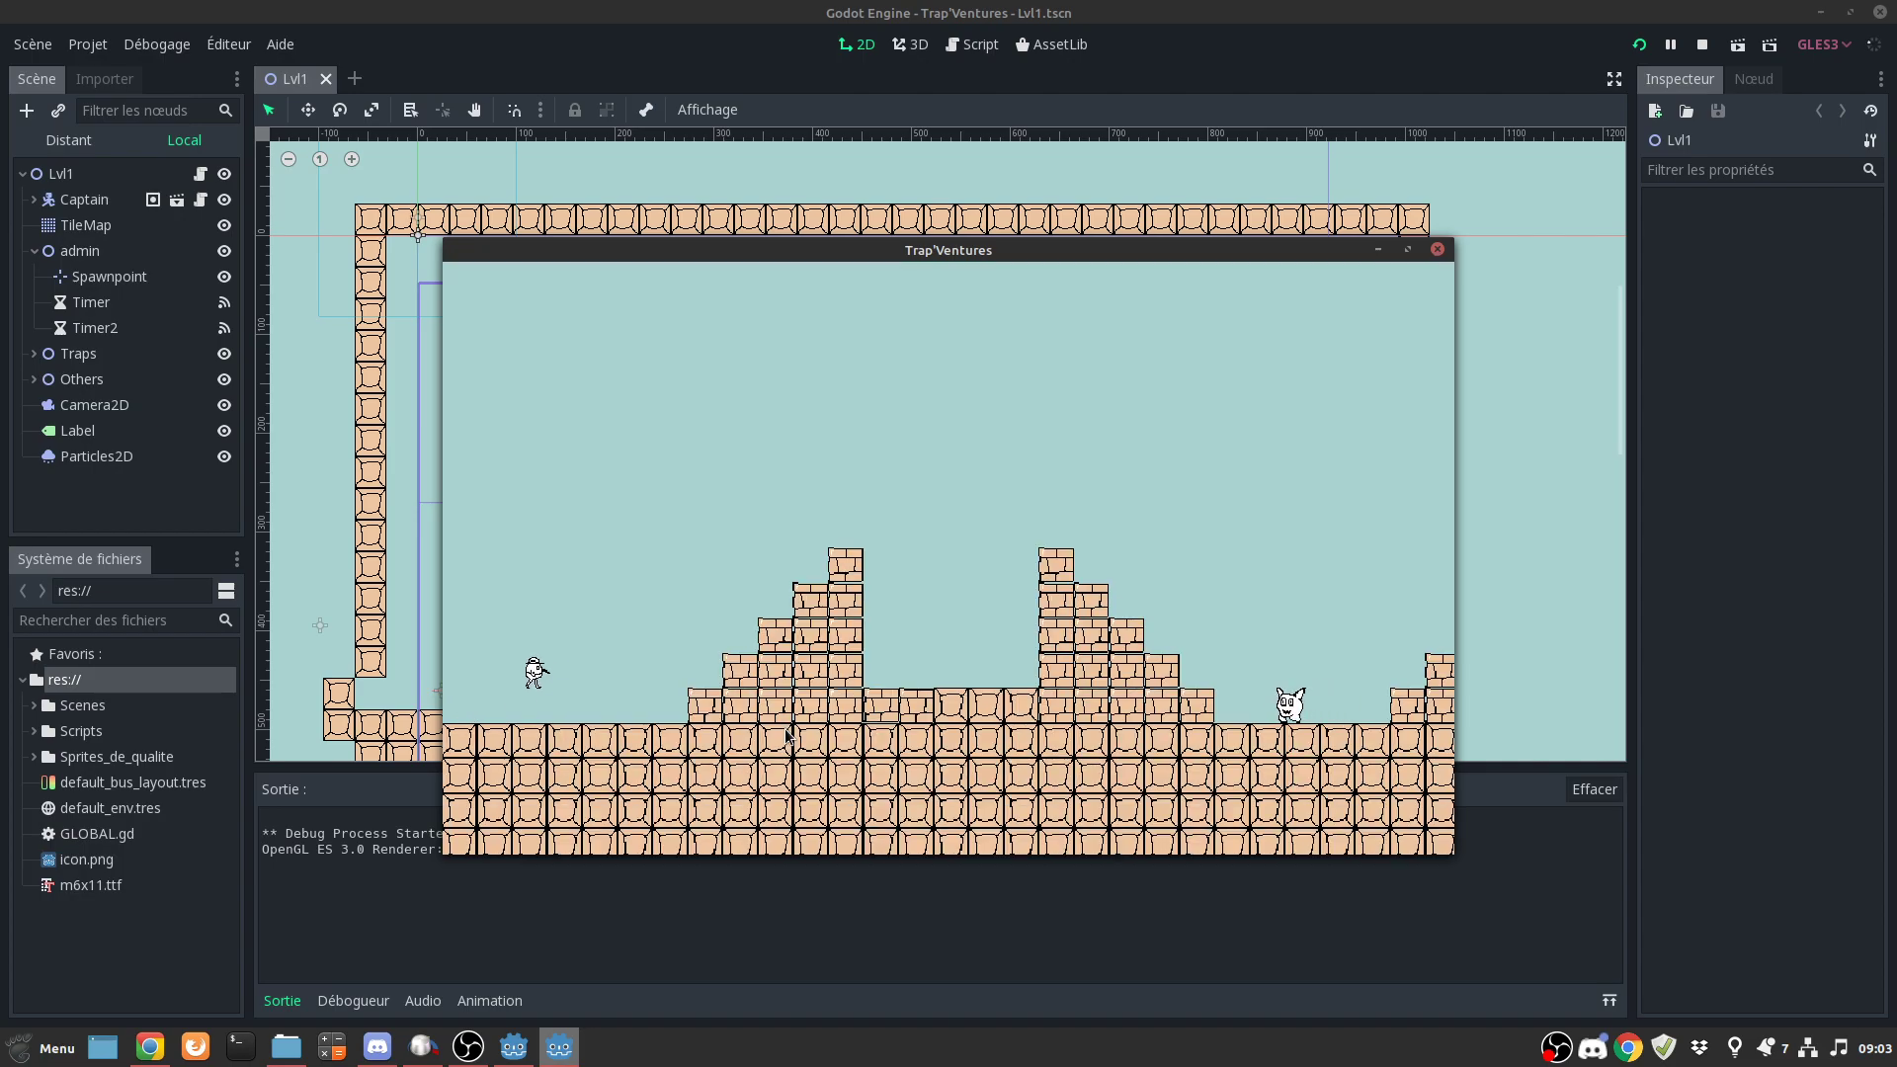
{"action": "key", "text": "Up"}
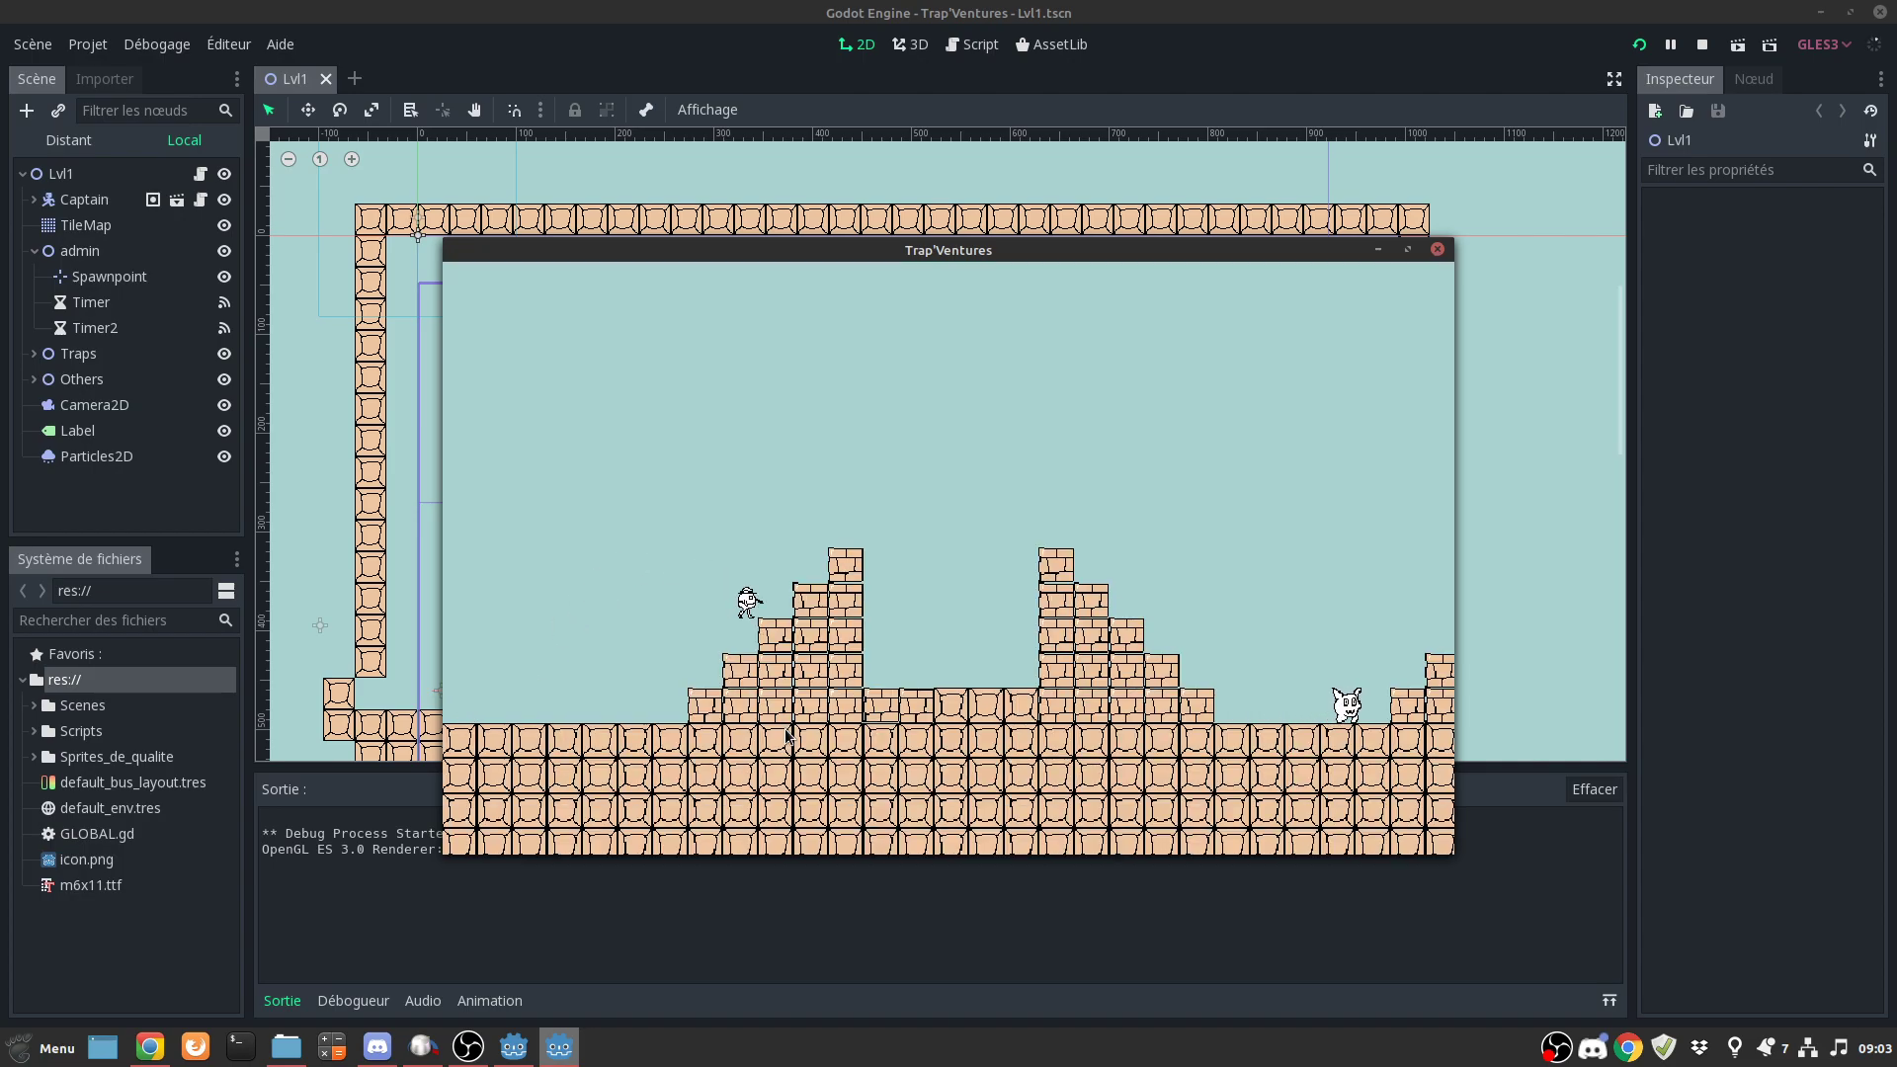
{"action": "key", "text": "Up"}
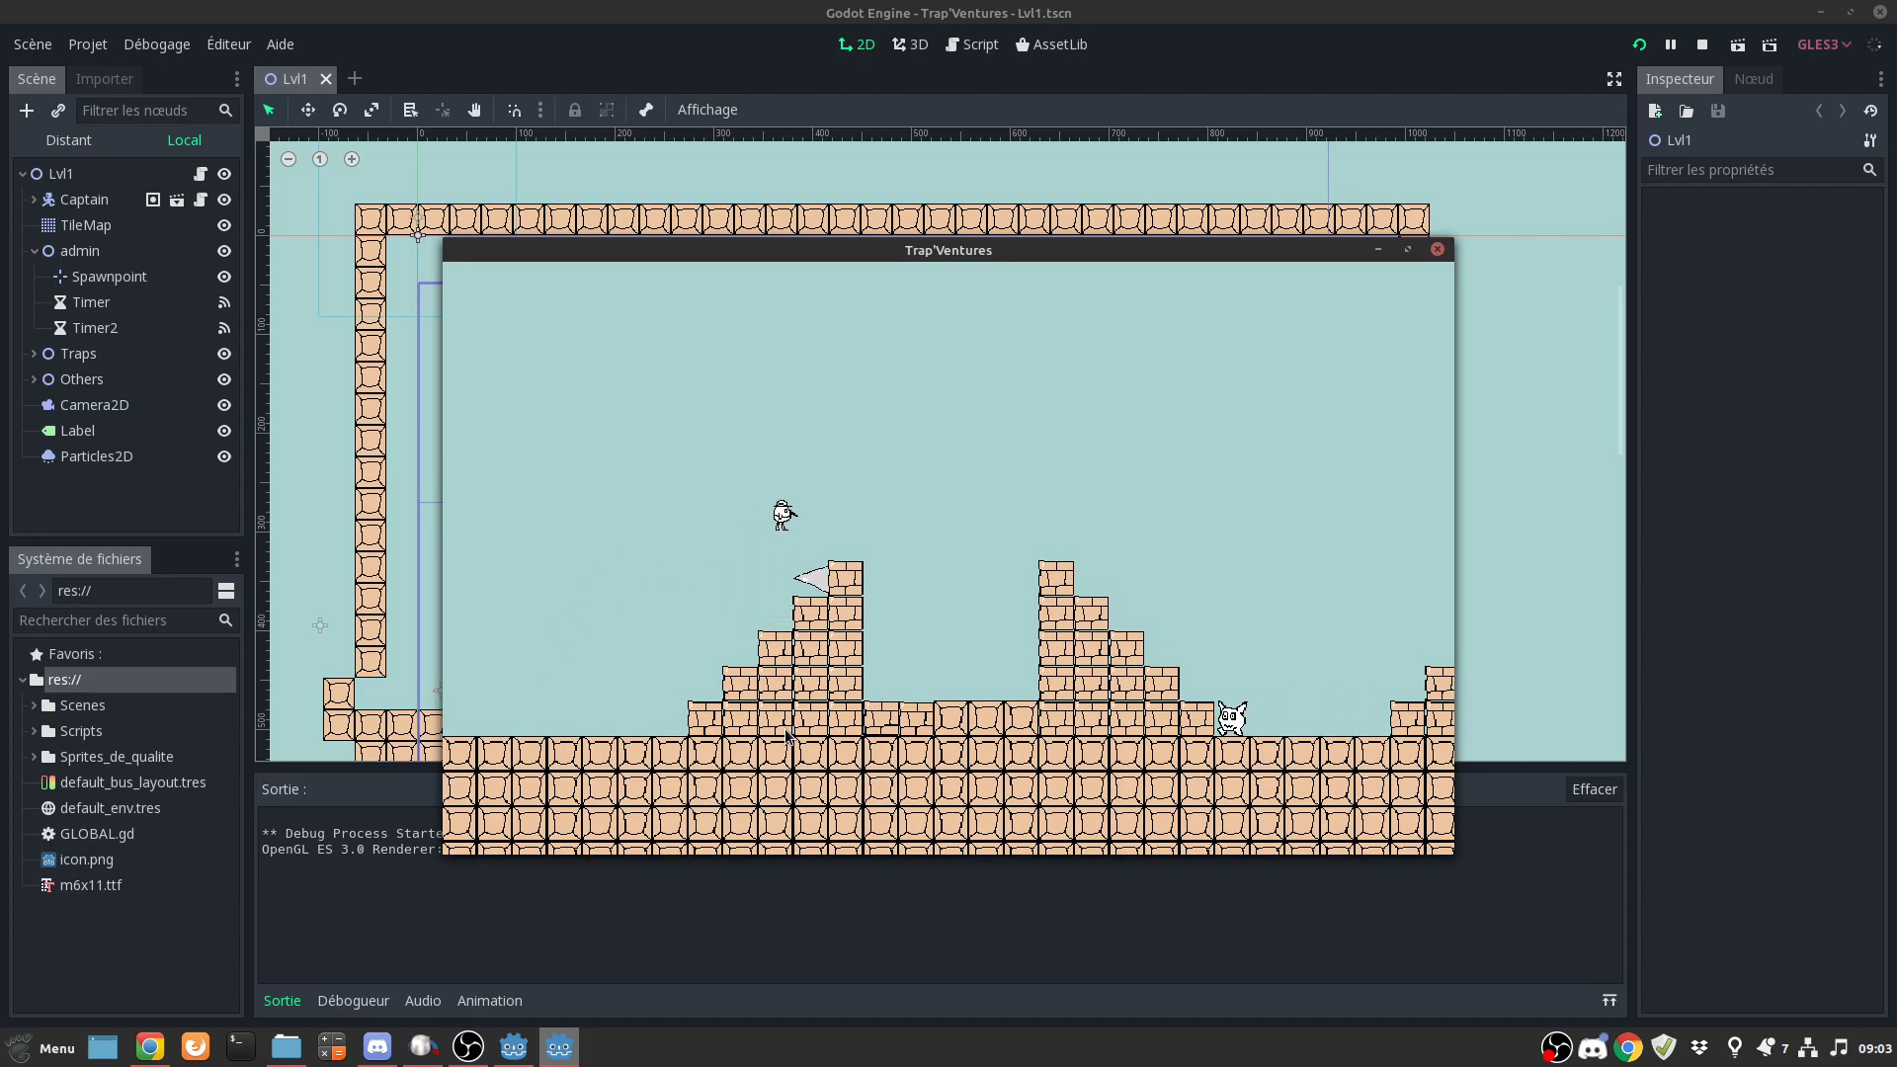
{"action": "key", "text": "Right"}
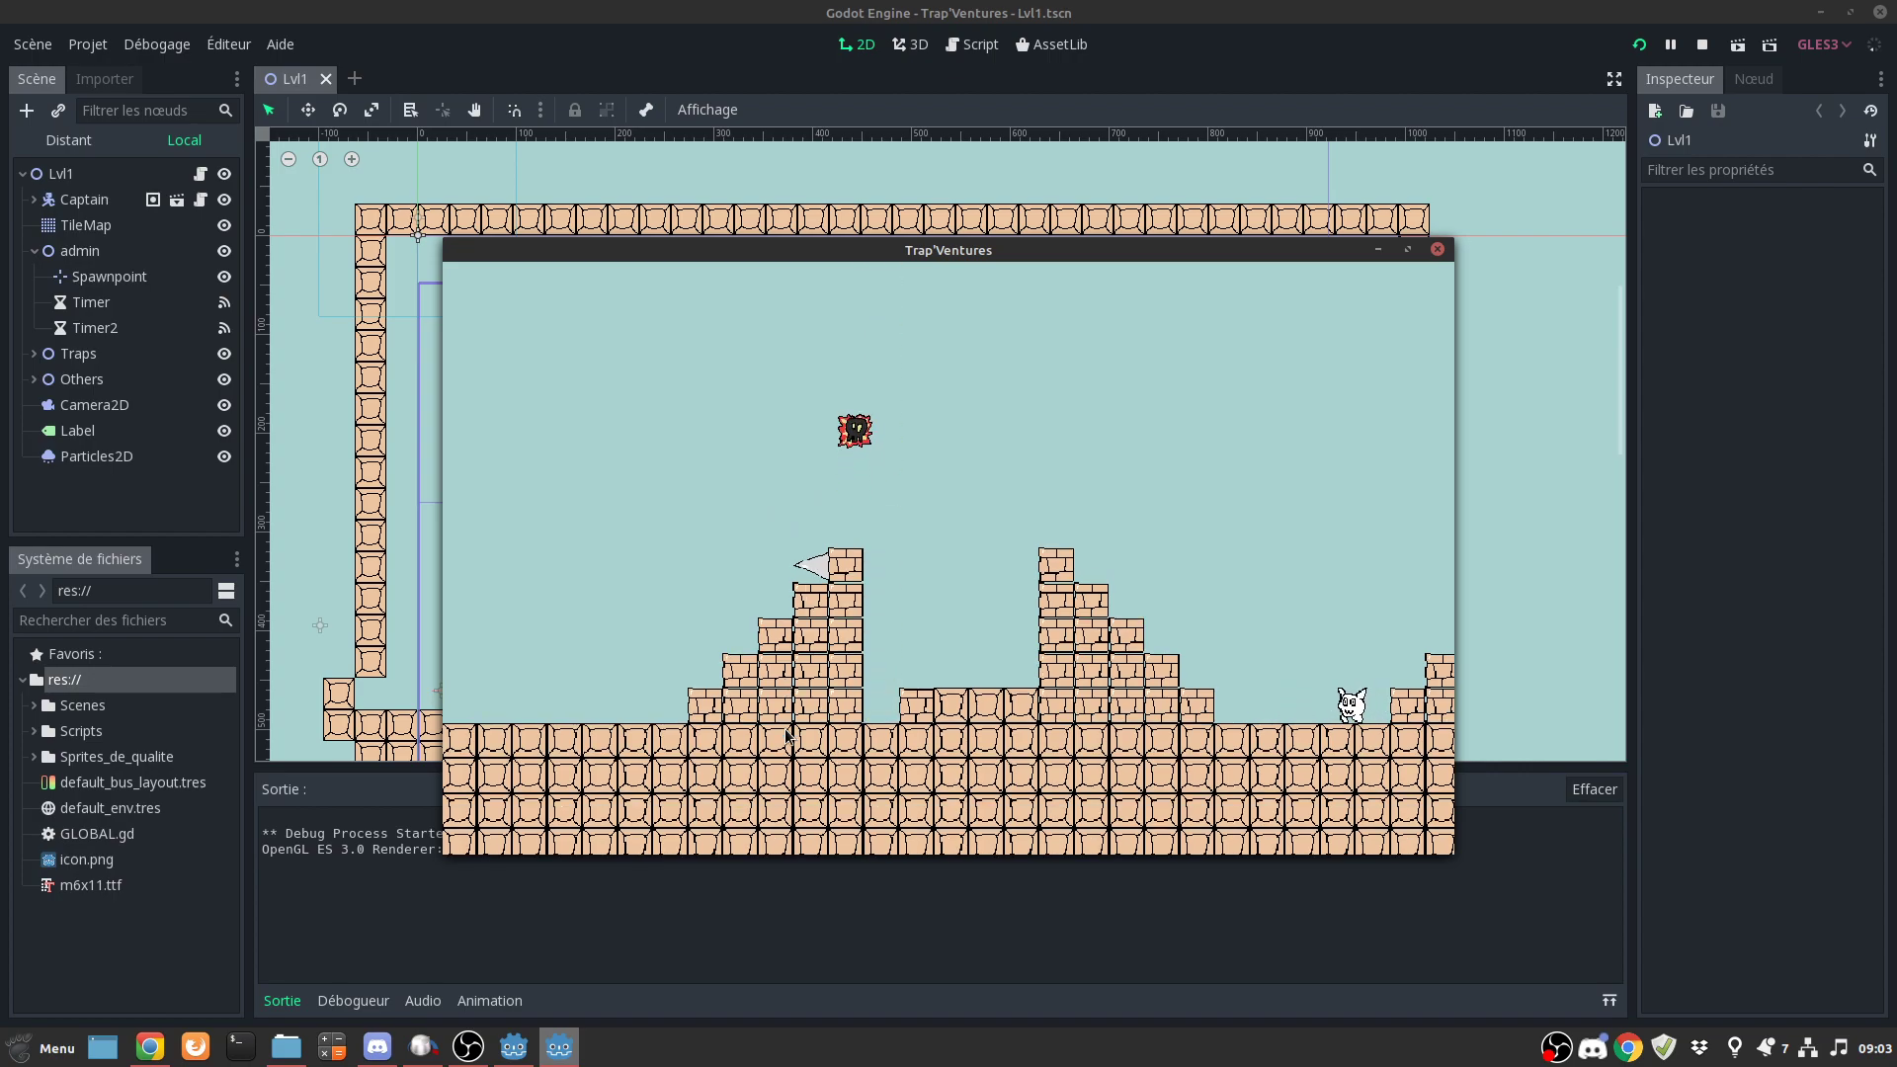
{"action": "key", "text": "Escape"}
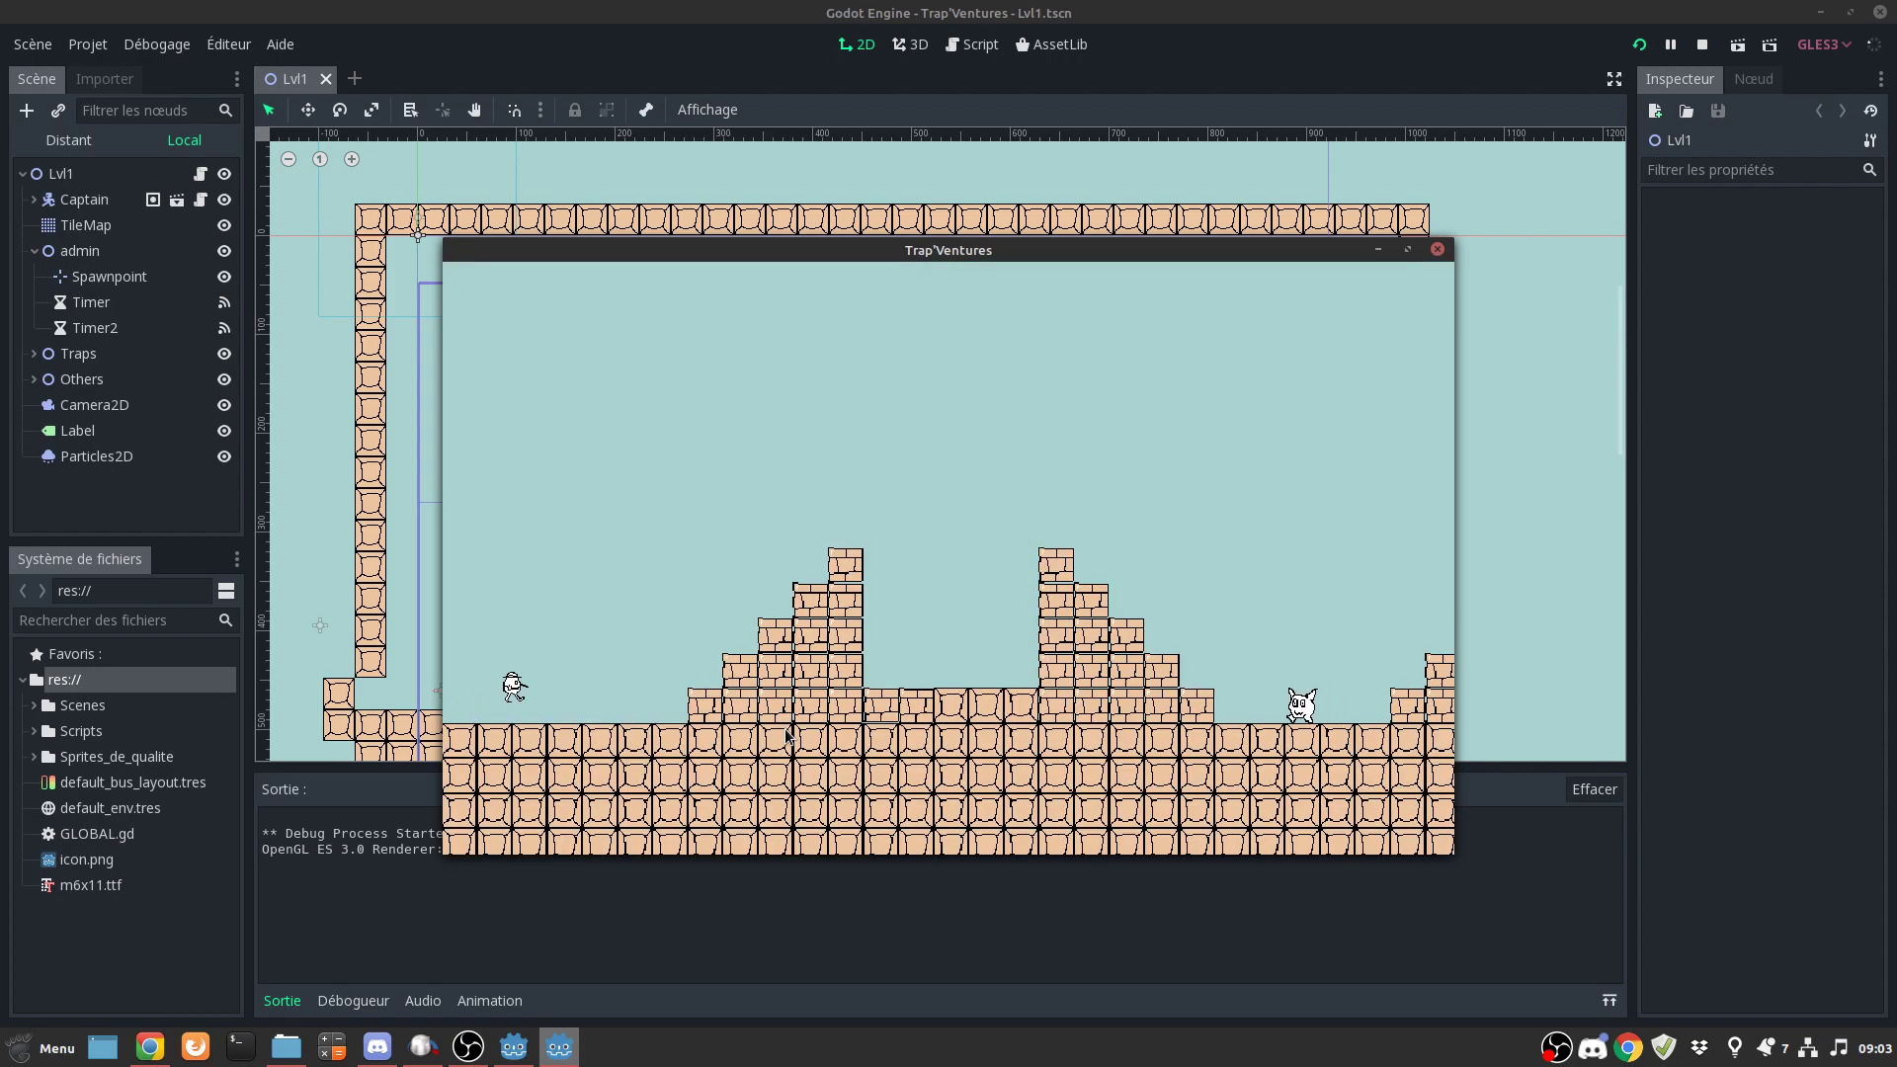
{"action": "key", "text": "Right"}
{"action": "key", "text": "Up"}
{"action": "key", "text": "Up"}
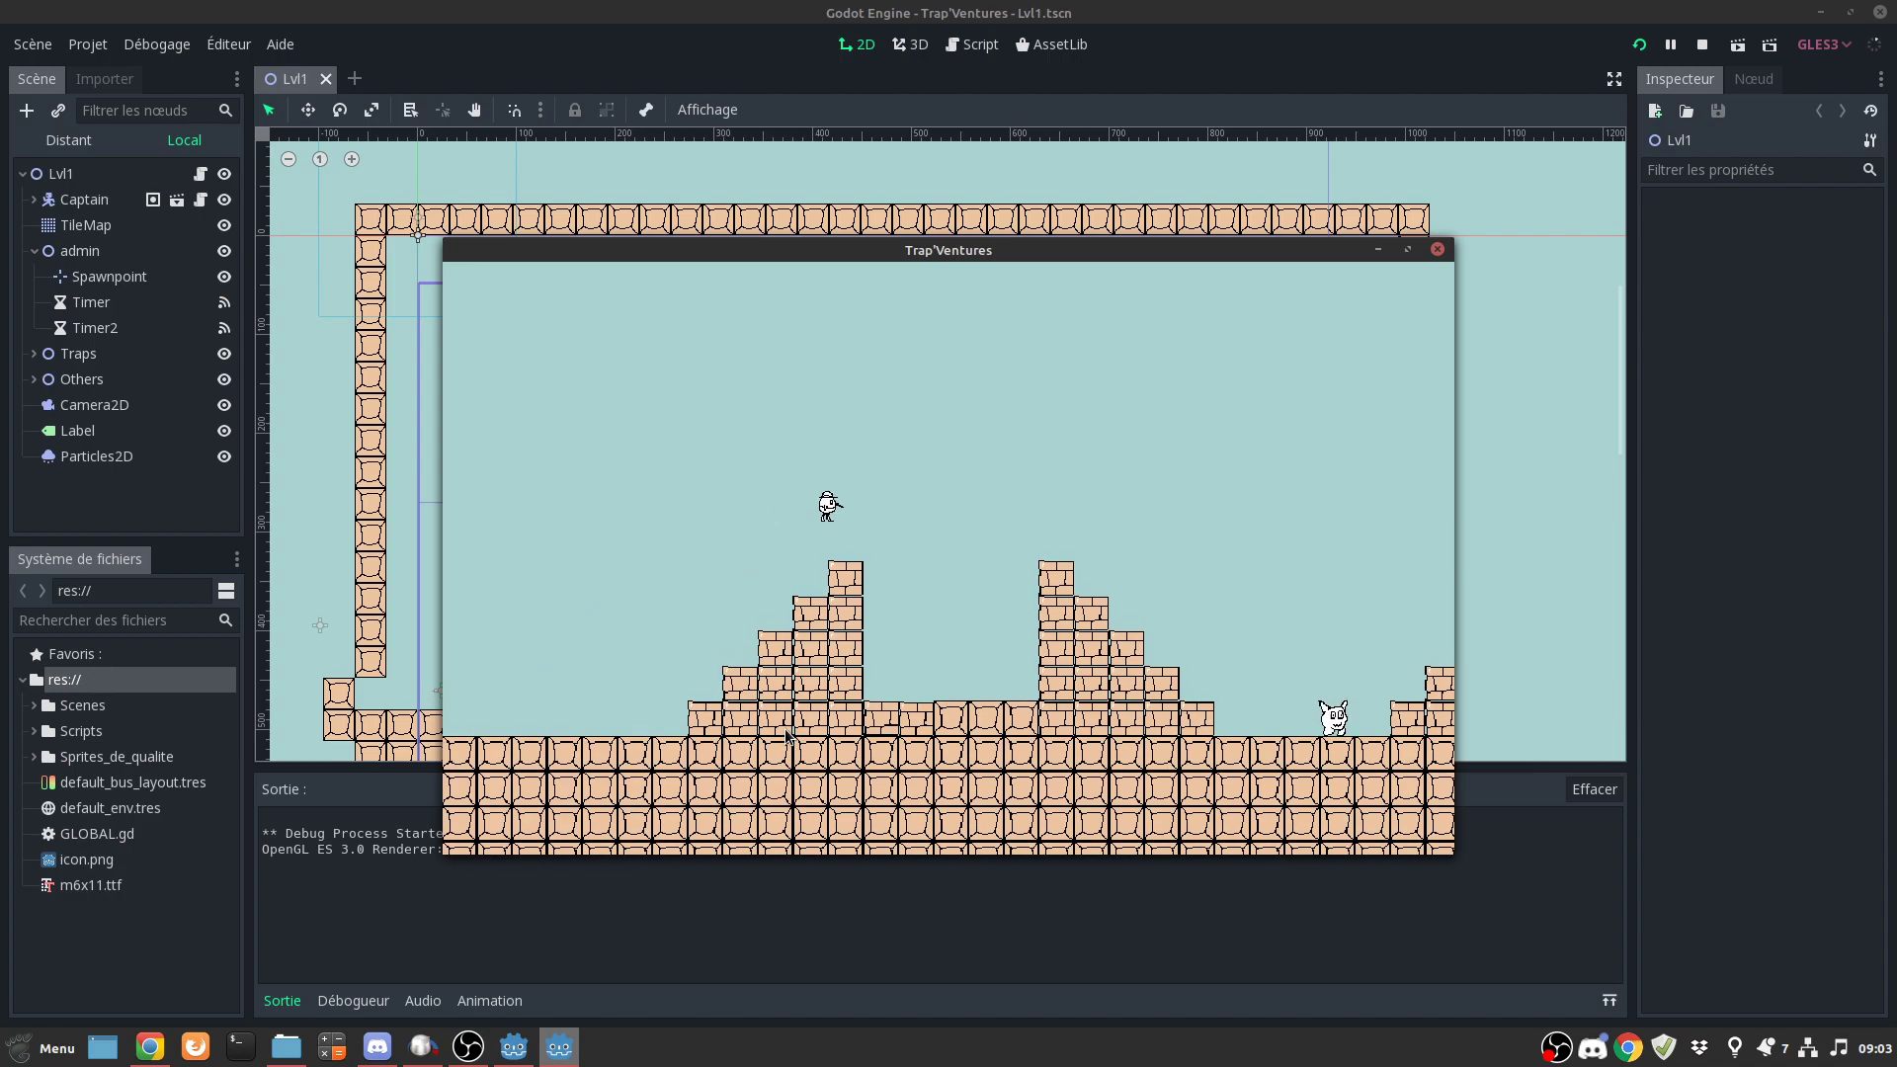
{"action": "key", "text": "Up"}
{"action": "key", "text": "Left"}
{"action": "key", "text": "Right"}
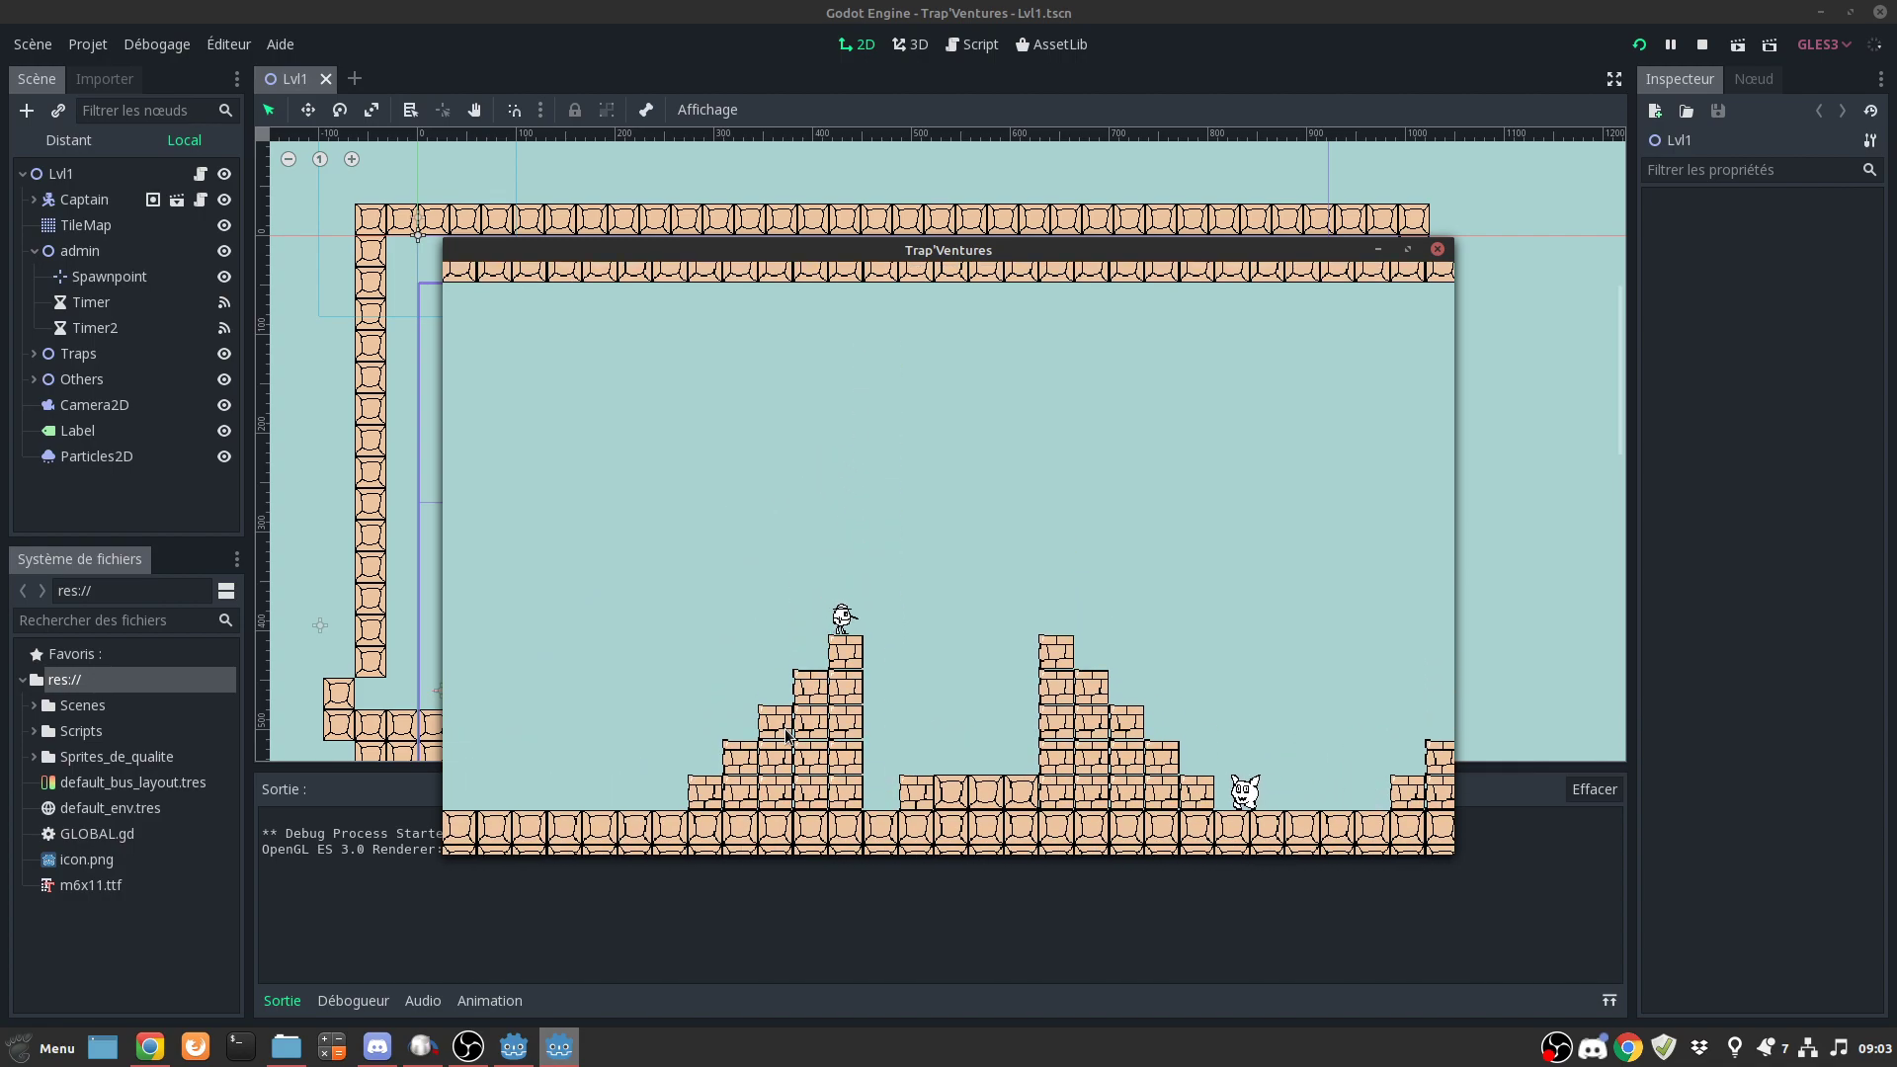
{"action": "key", "text": "Up"}
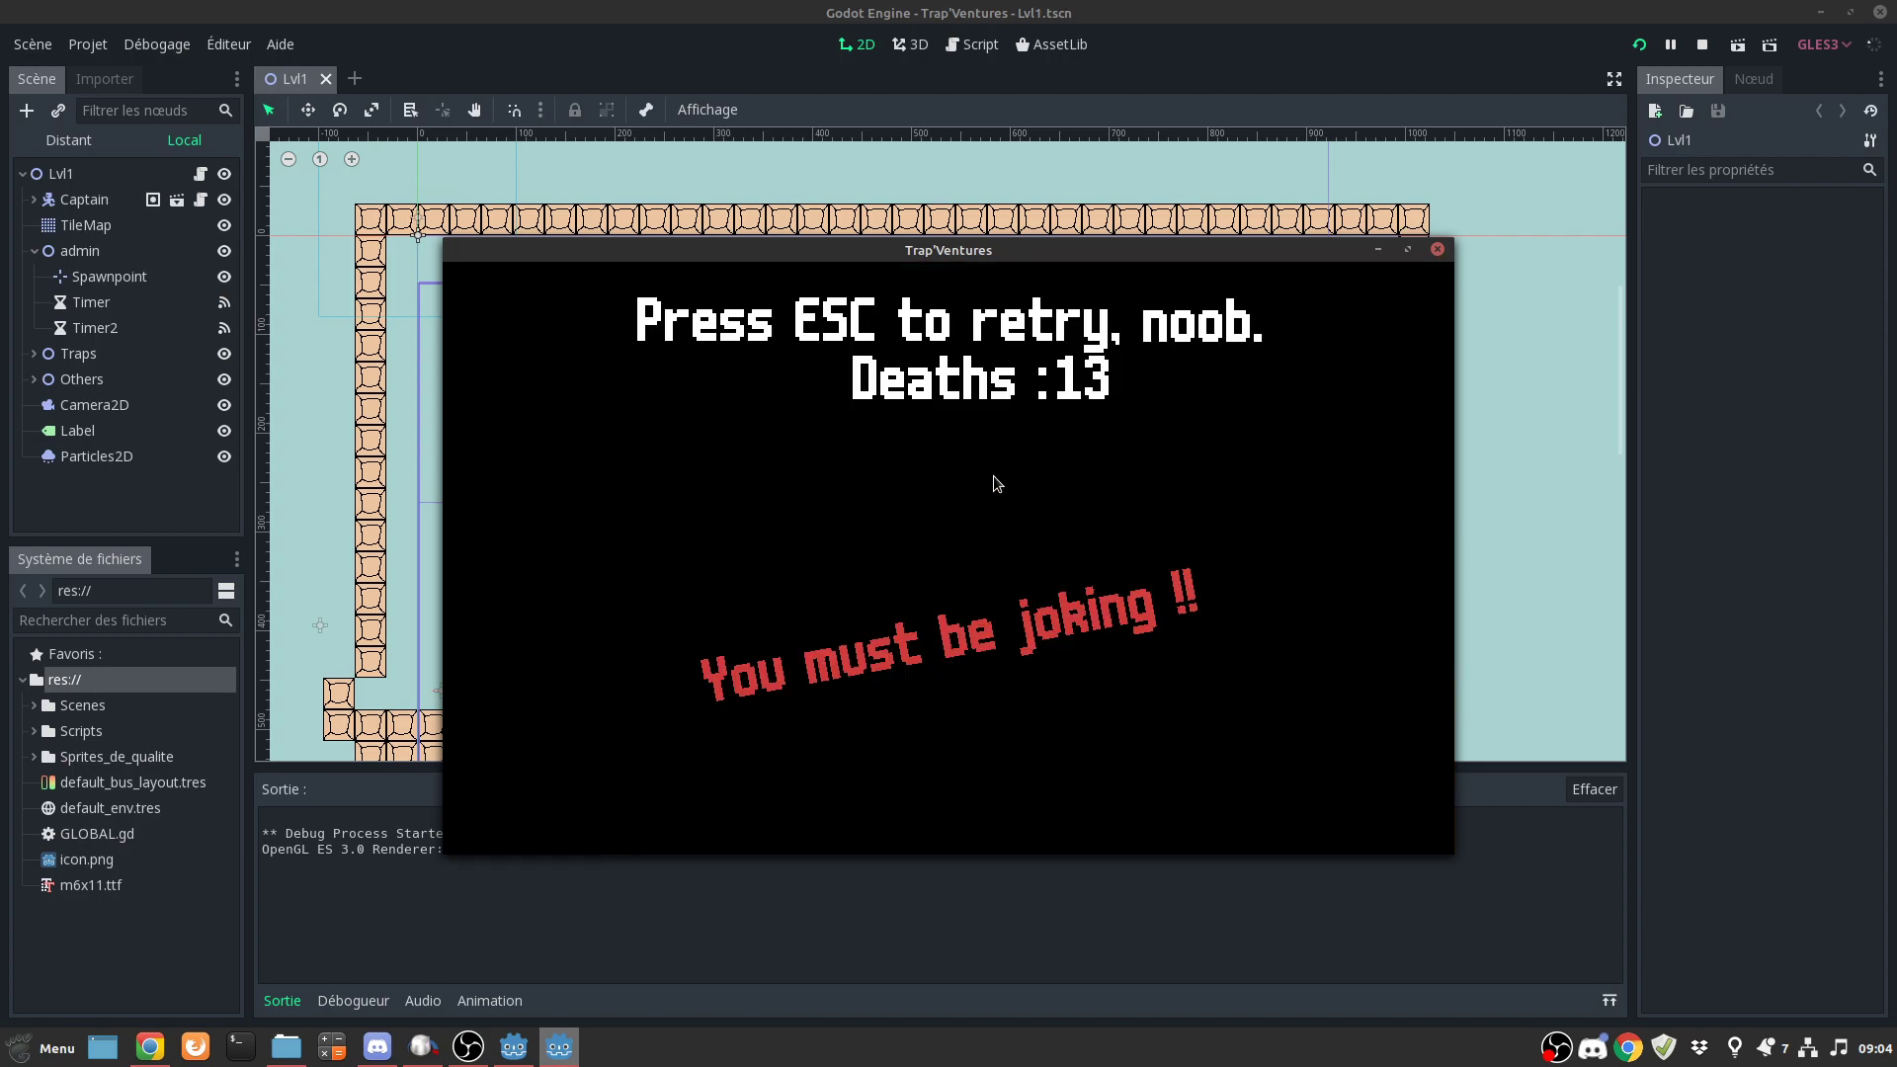
- Stop the game and zoom out to see the whole Lvl1 layout
{"action": "left_click", "coordinate": [1437, 252]}
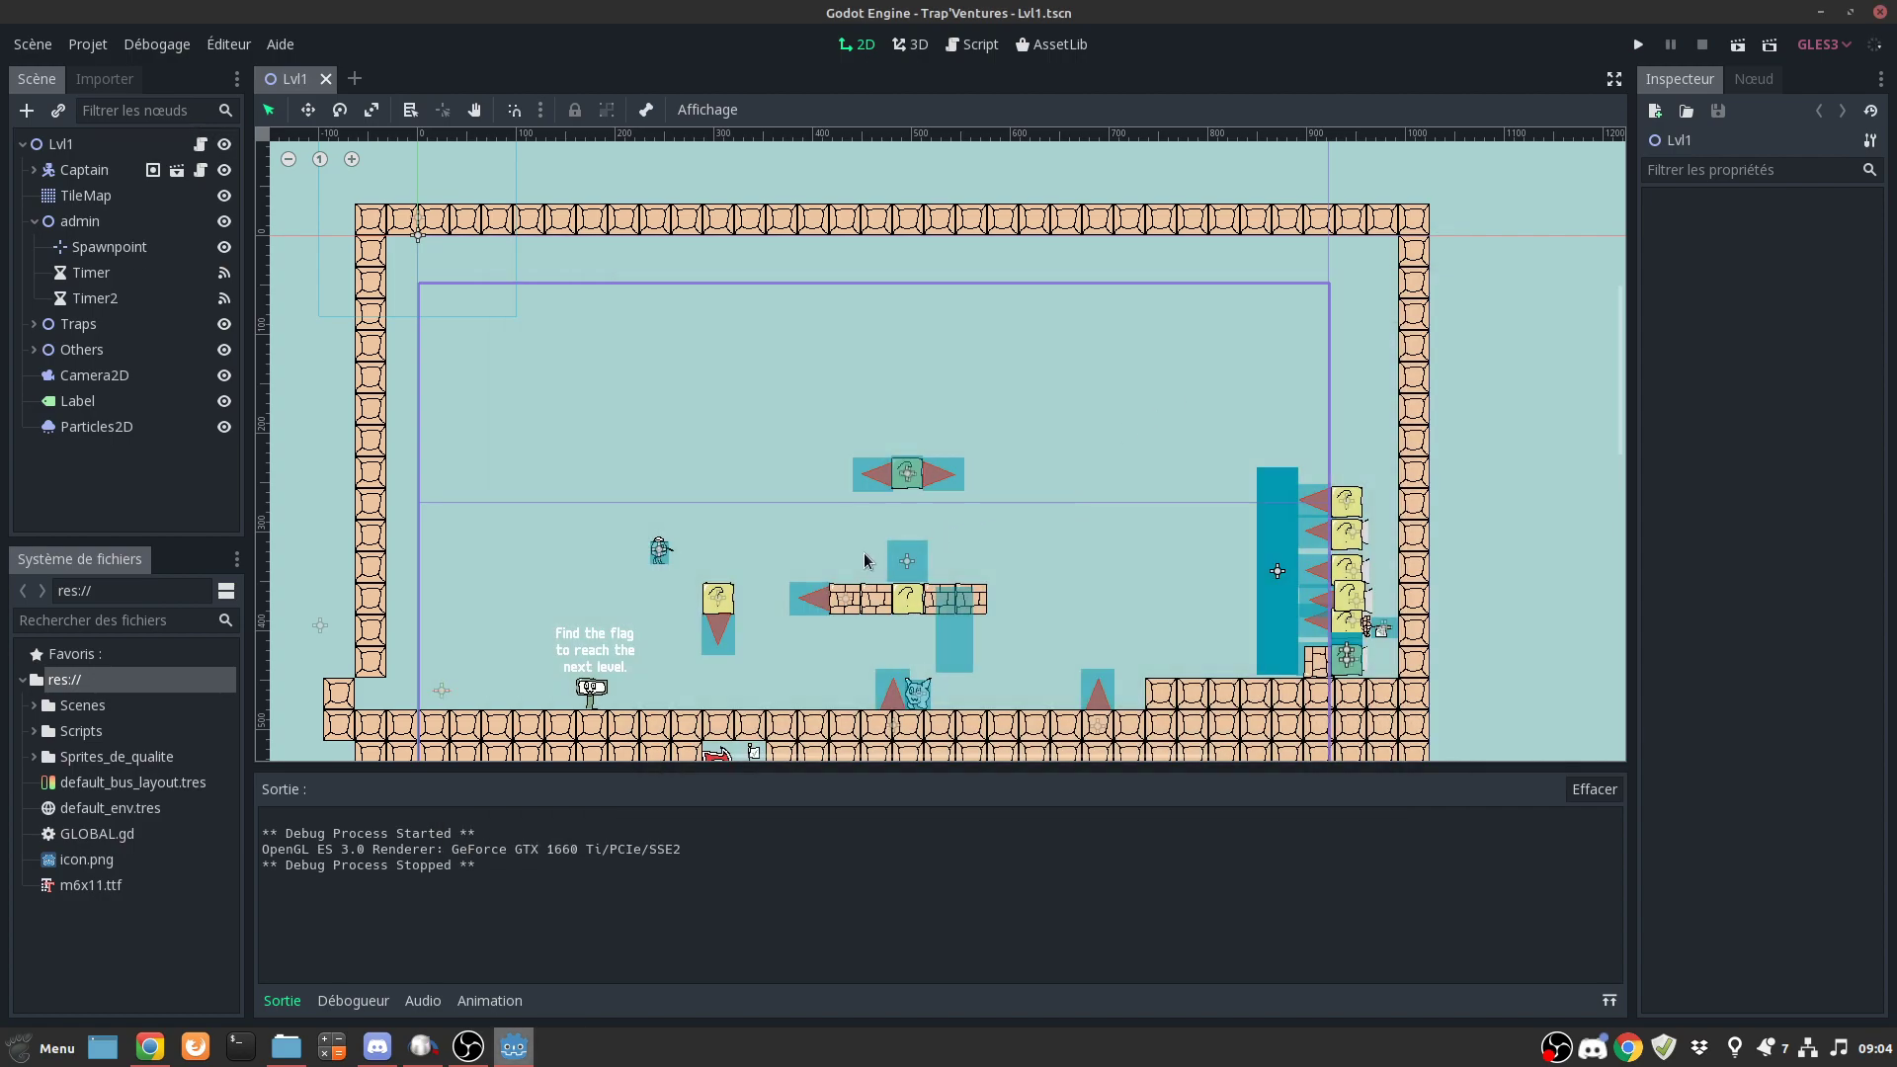
{"action": "scroll", "coordinate": [1121, 541], "scroll_direction": "down", "scroll_amount": 1}
{"action": "scroll", "coordinate": [969, 474], "scroll_direction": "down", "scroll_amount": 2}
{"action": "middle_click_drag", "start_coordinate": [969, 475], "coordinate": [966, 430]}
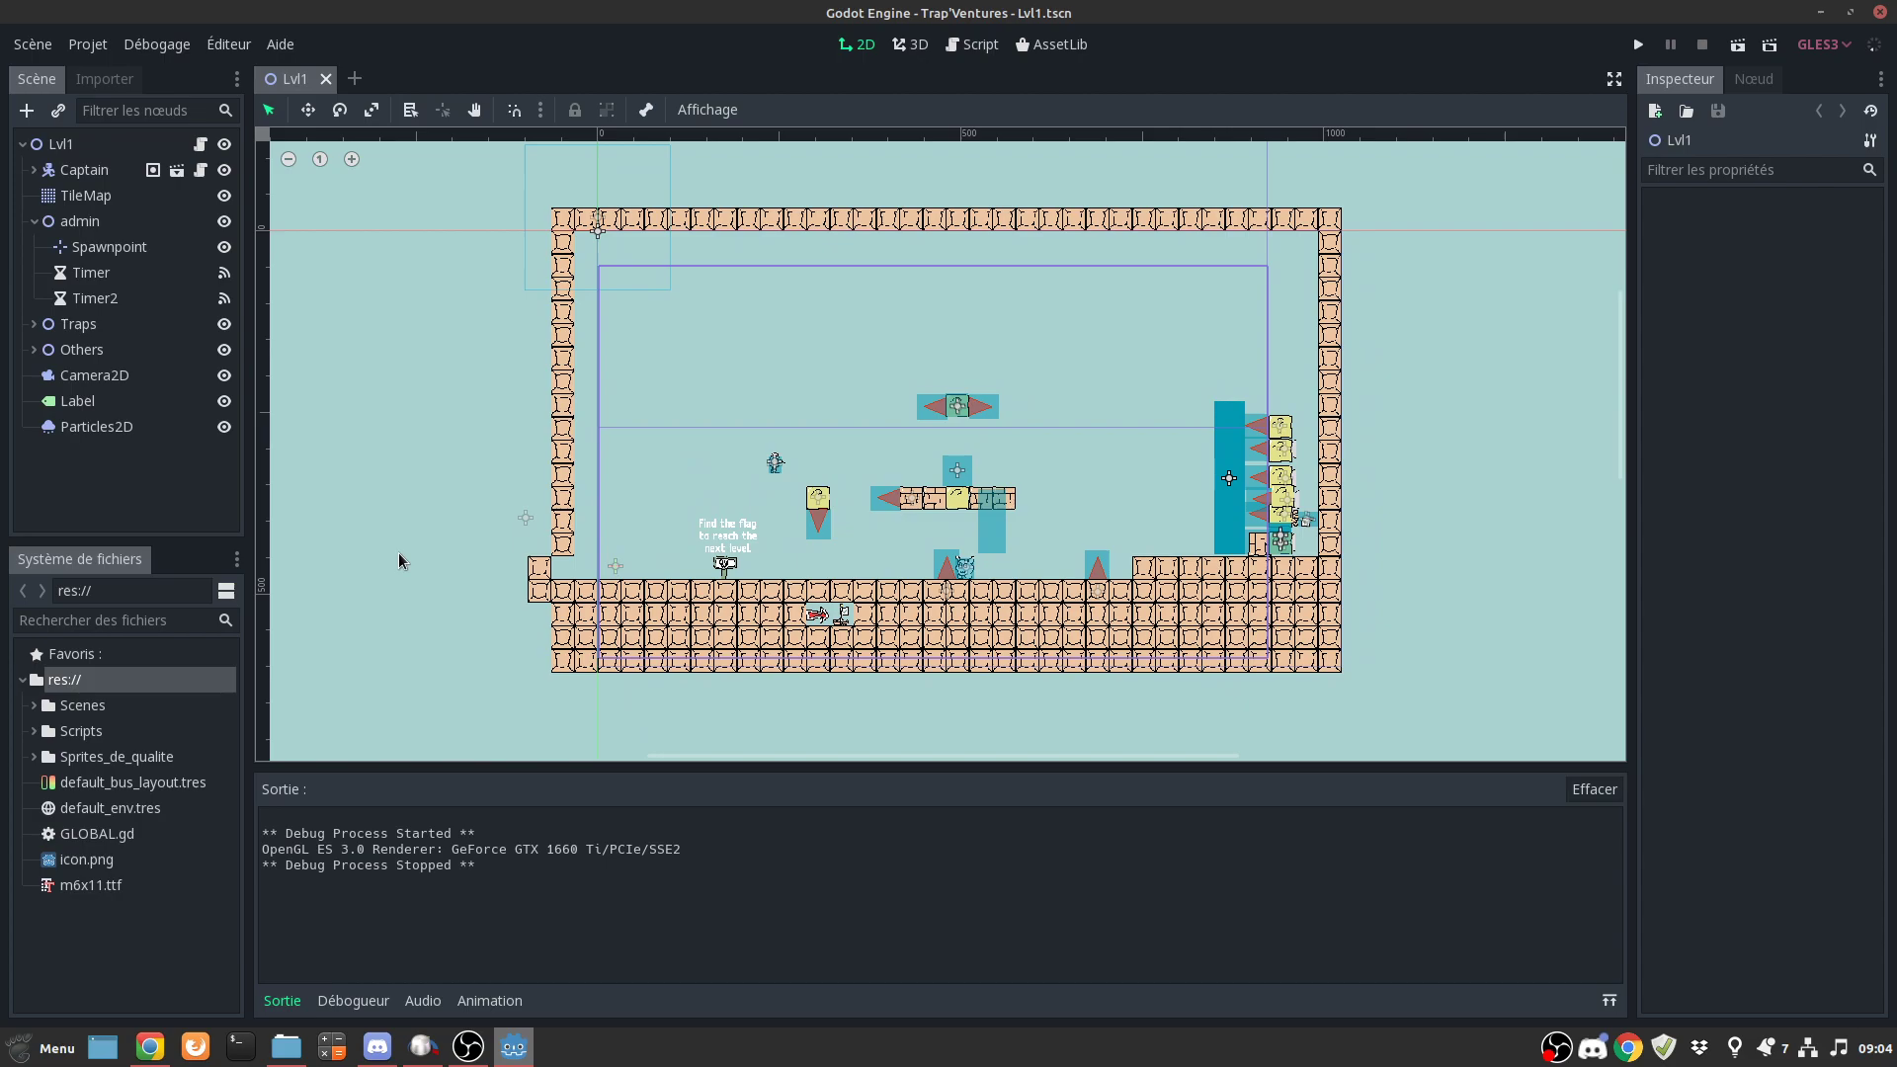
- Open Lvl2.tscn from Scenes > lvls and pan across its layout
{"action": "double_click", "coordinate": [77, 707]}
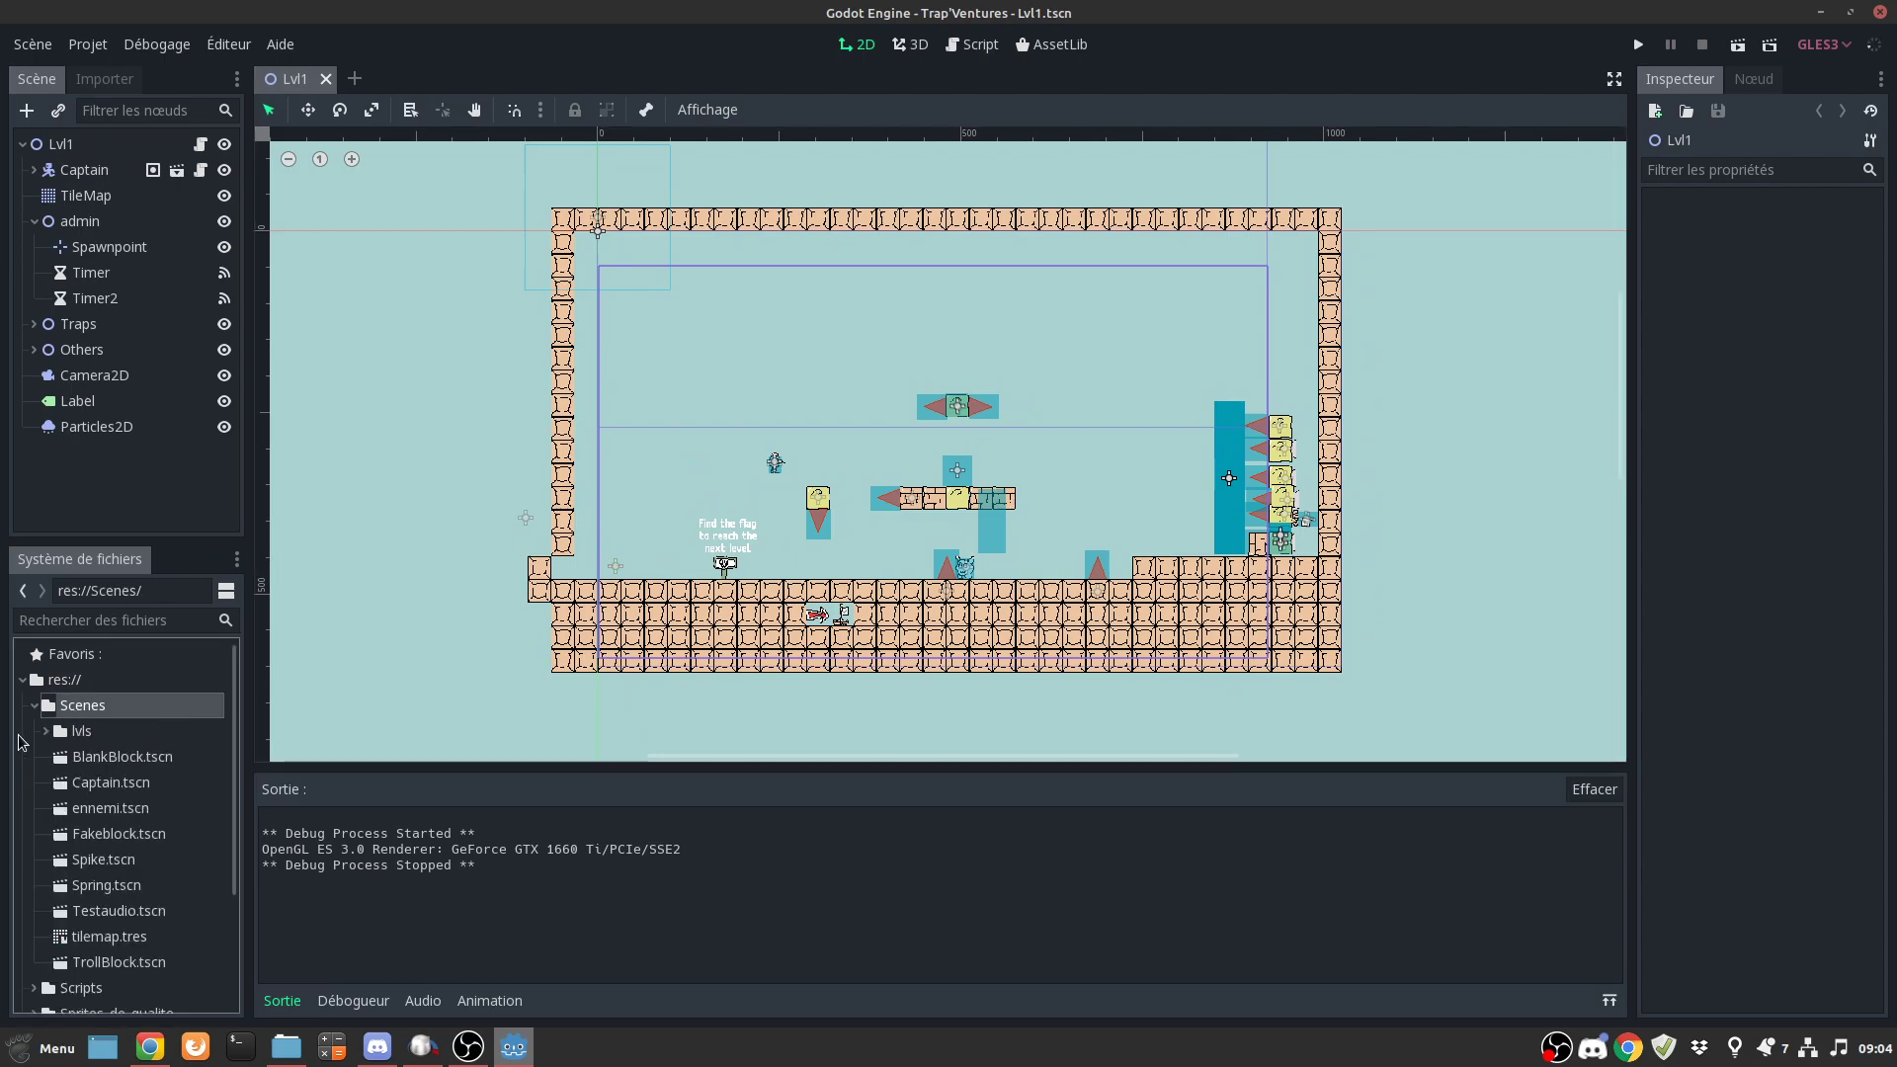
{"action": "double_click", "coordinate": [80, 736]}
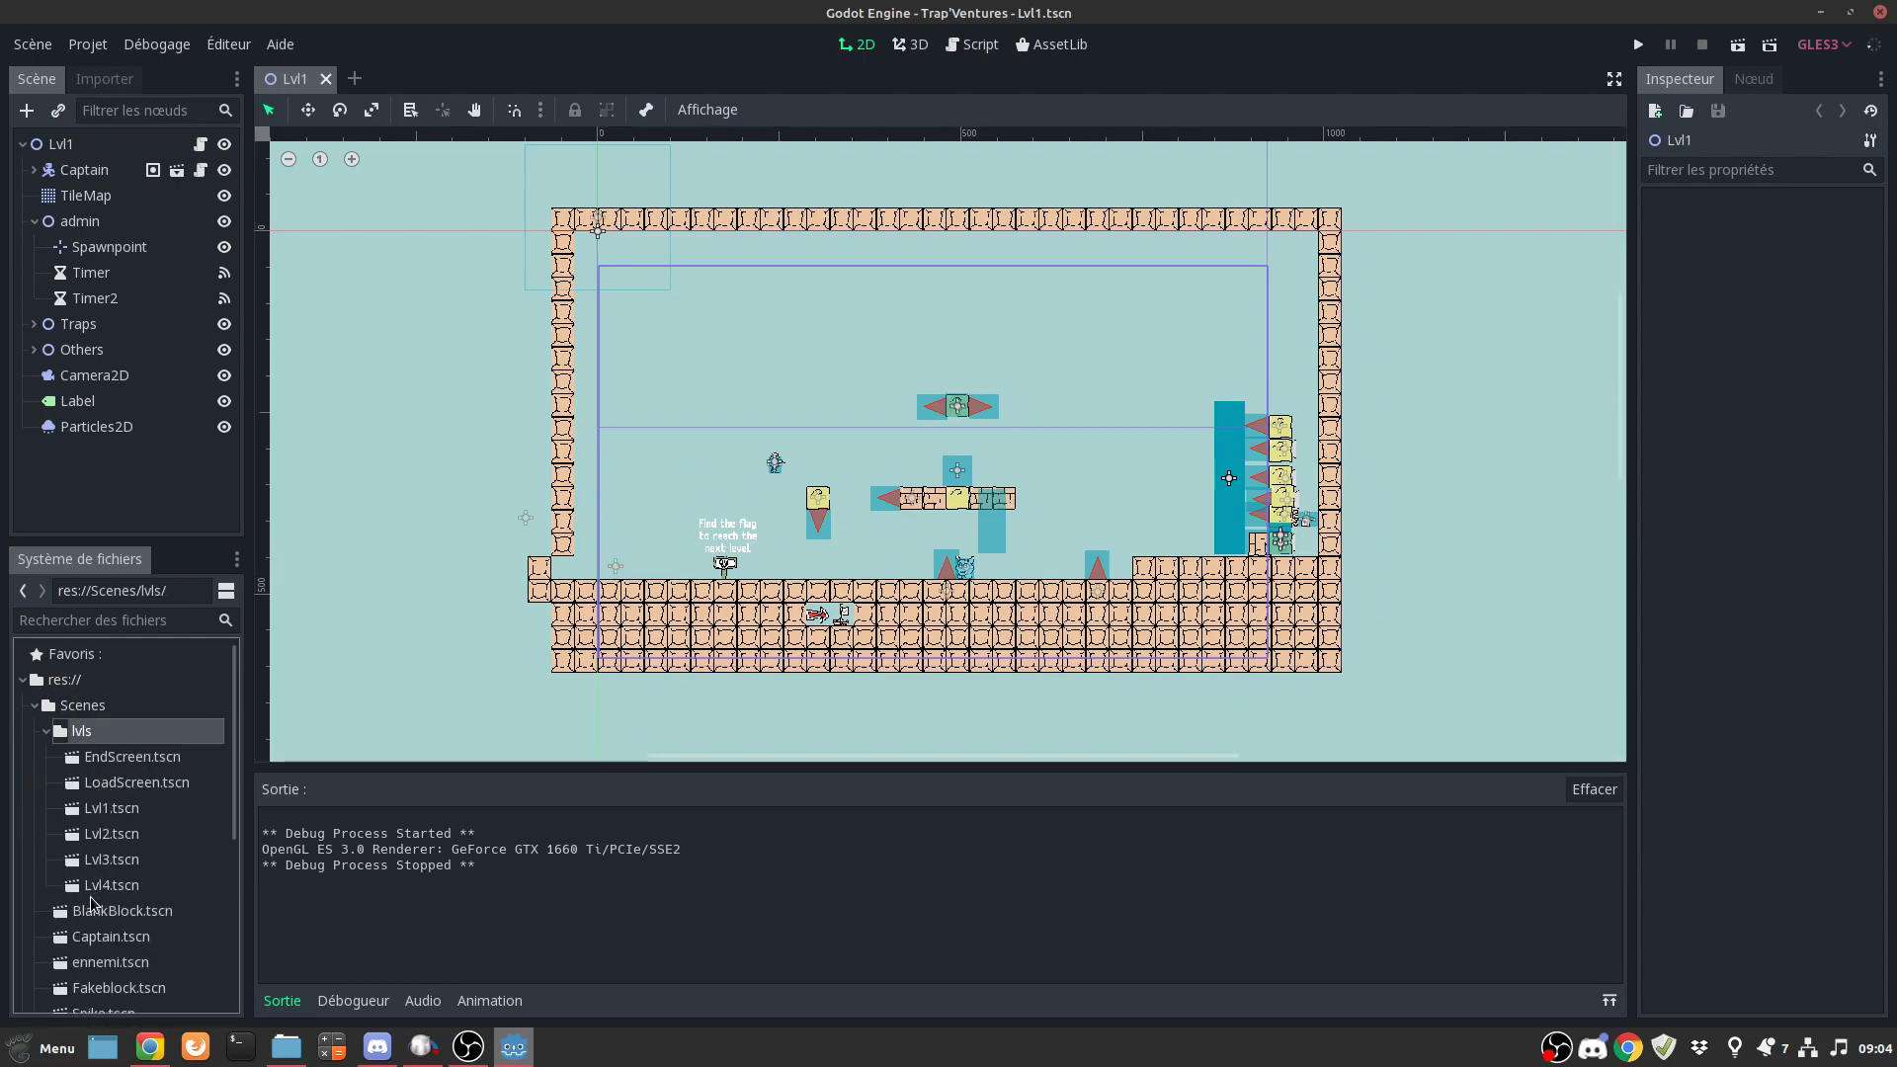
{"action": "left_click", "coordinate": [102, 813]}
{"action": "double_click", "coordinate": [112, 836]}
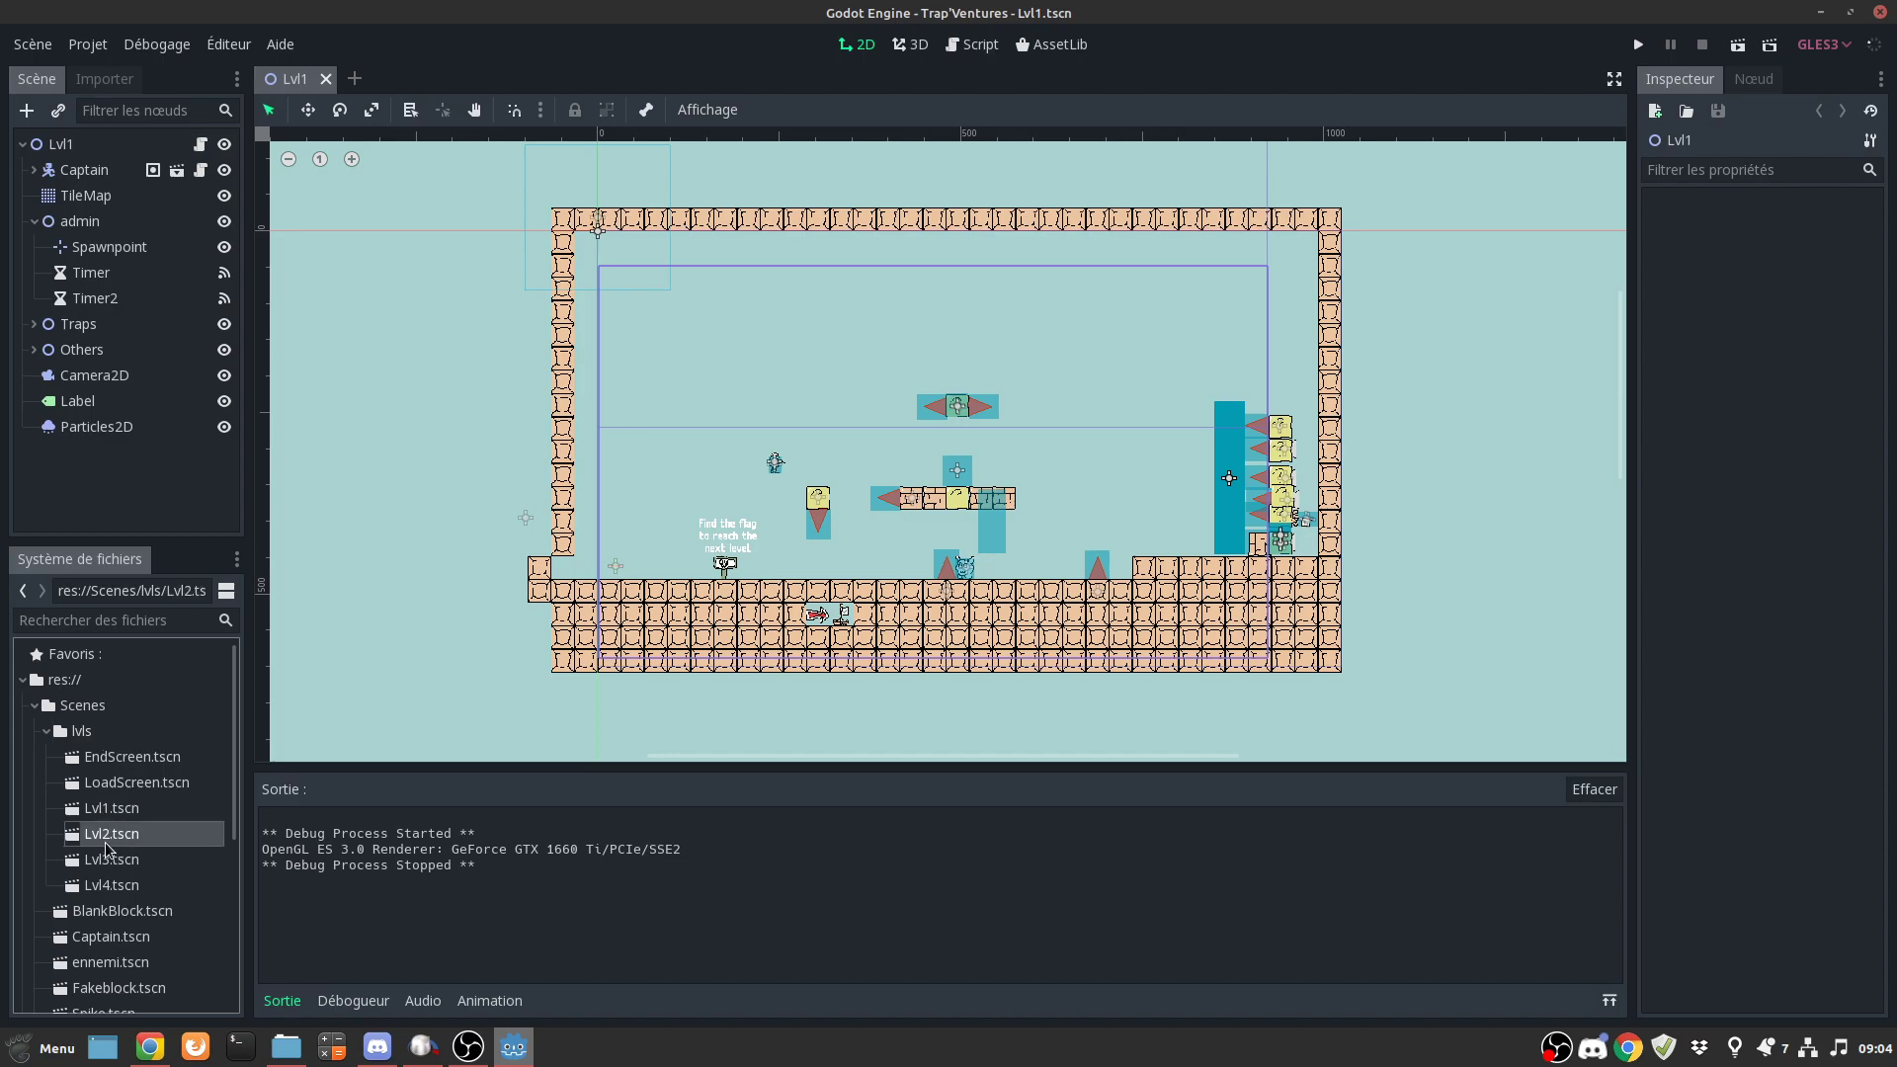
{"action": "middle_click_drag", "start_coordinate": [1032, 510], "coordinate": [542, 513]}
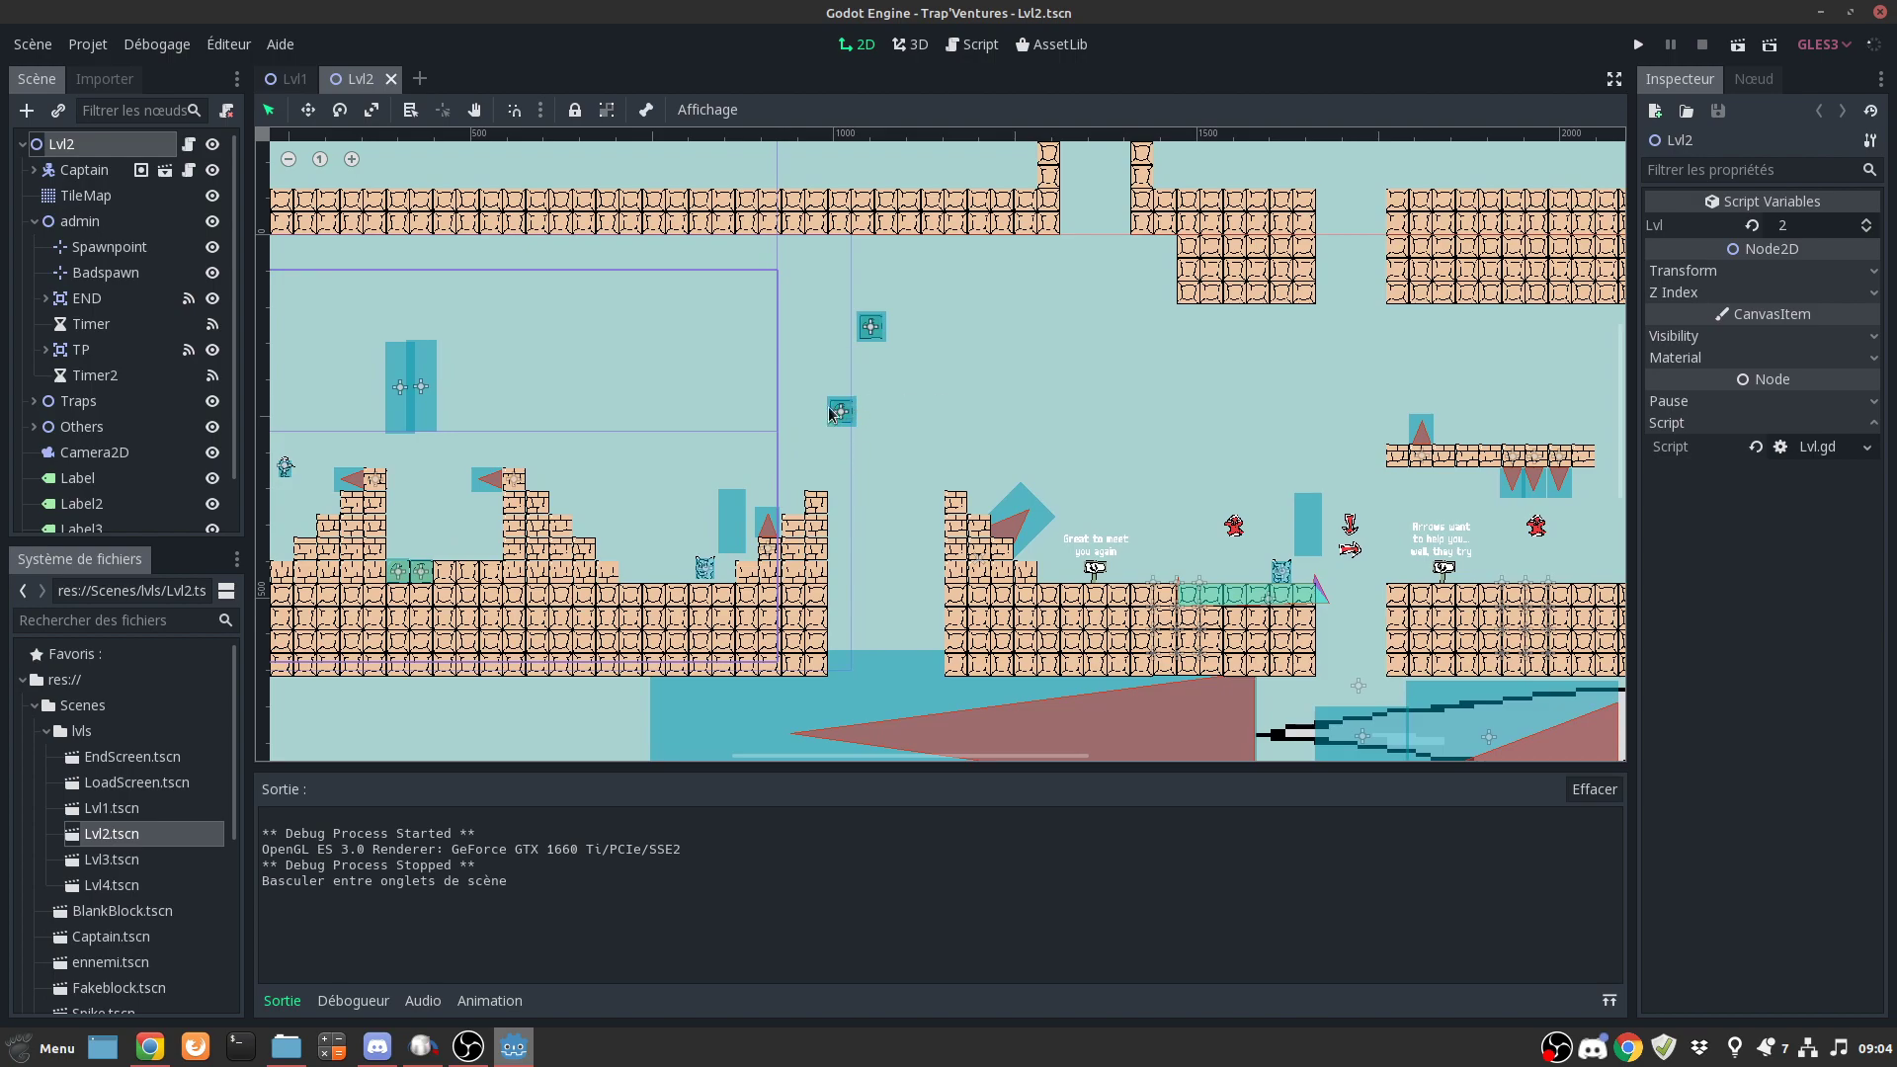
{"action": "middle_click_drag", "start_coordinate": [607, 574], "coordinate": [806, 533]}
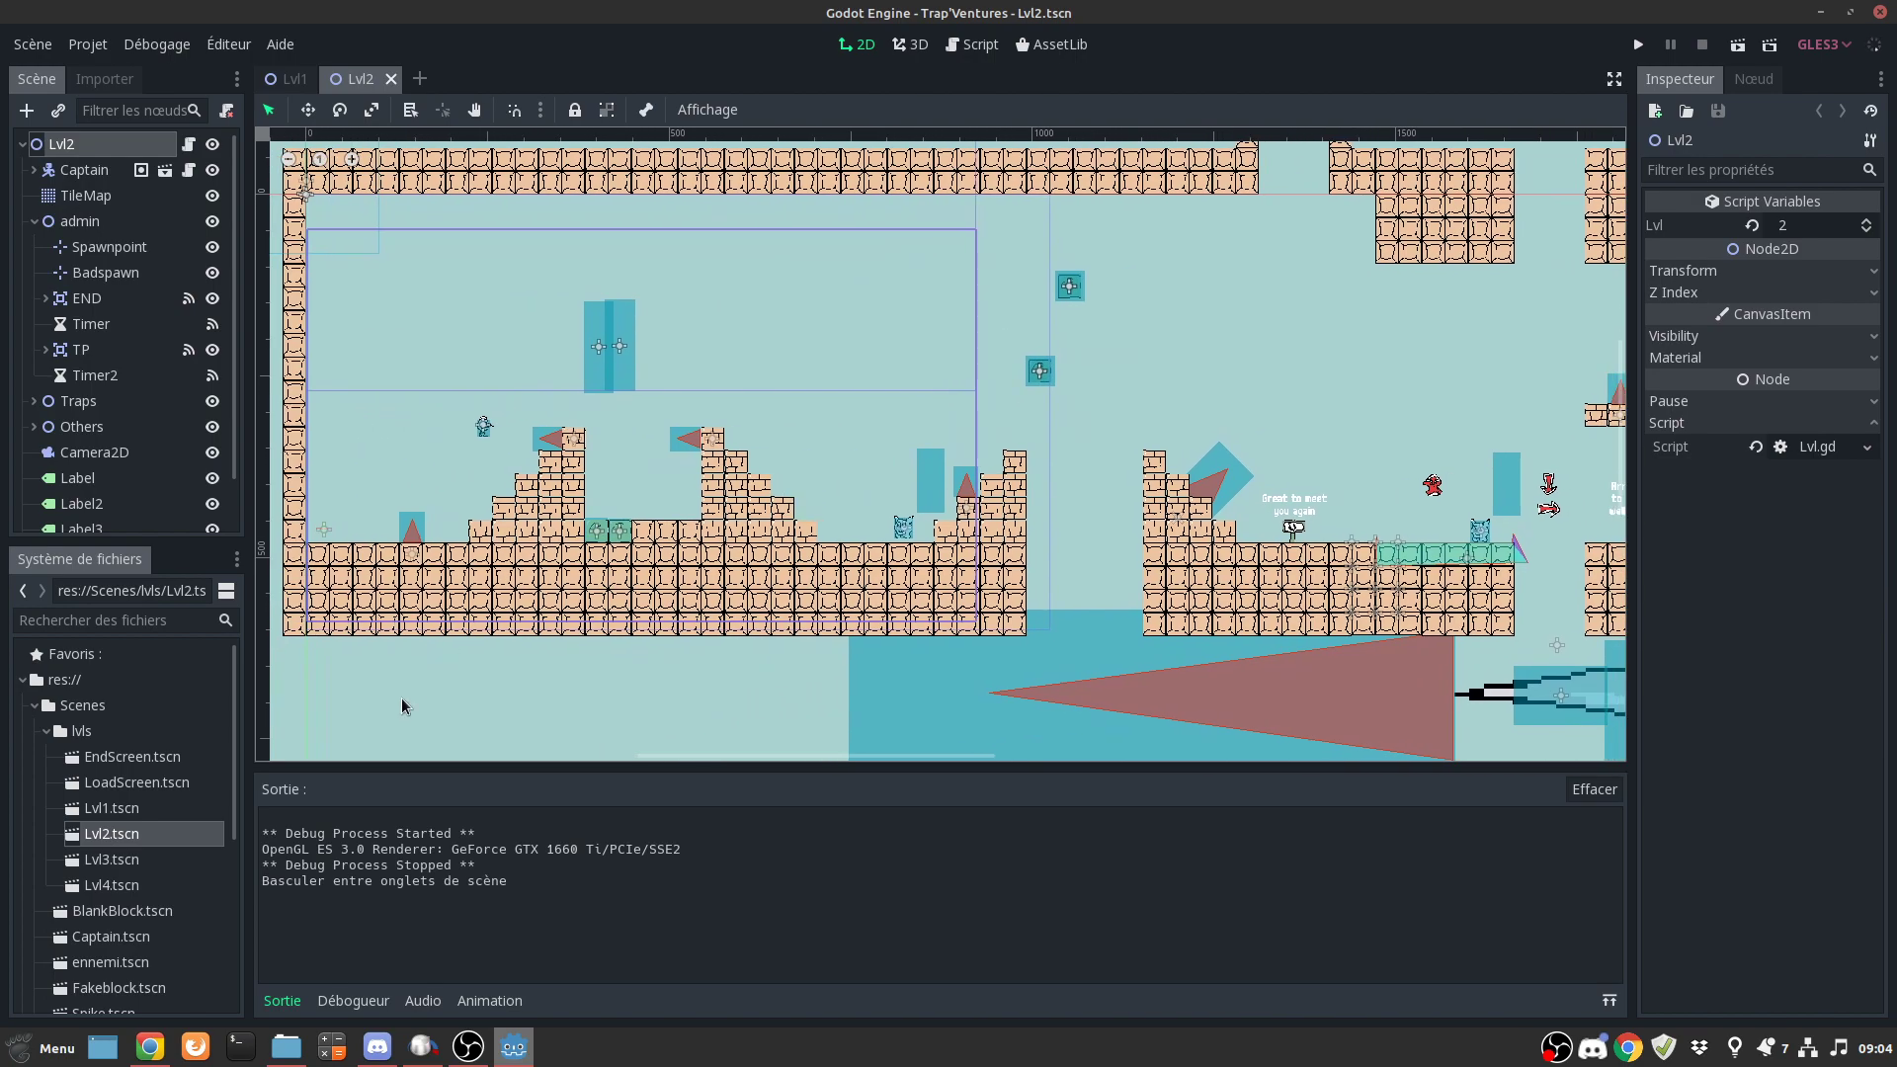
- Open Lvl3.tscn and Lvl4.tscn in tabs and frame the Lvl4 layout
{"action": "double_click", "coordinate": [100, 863]}
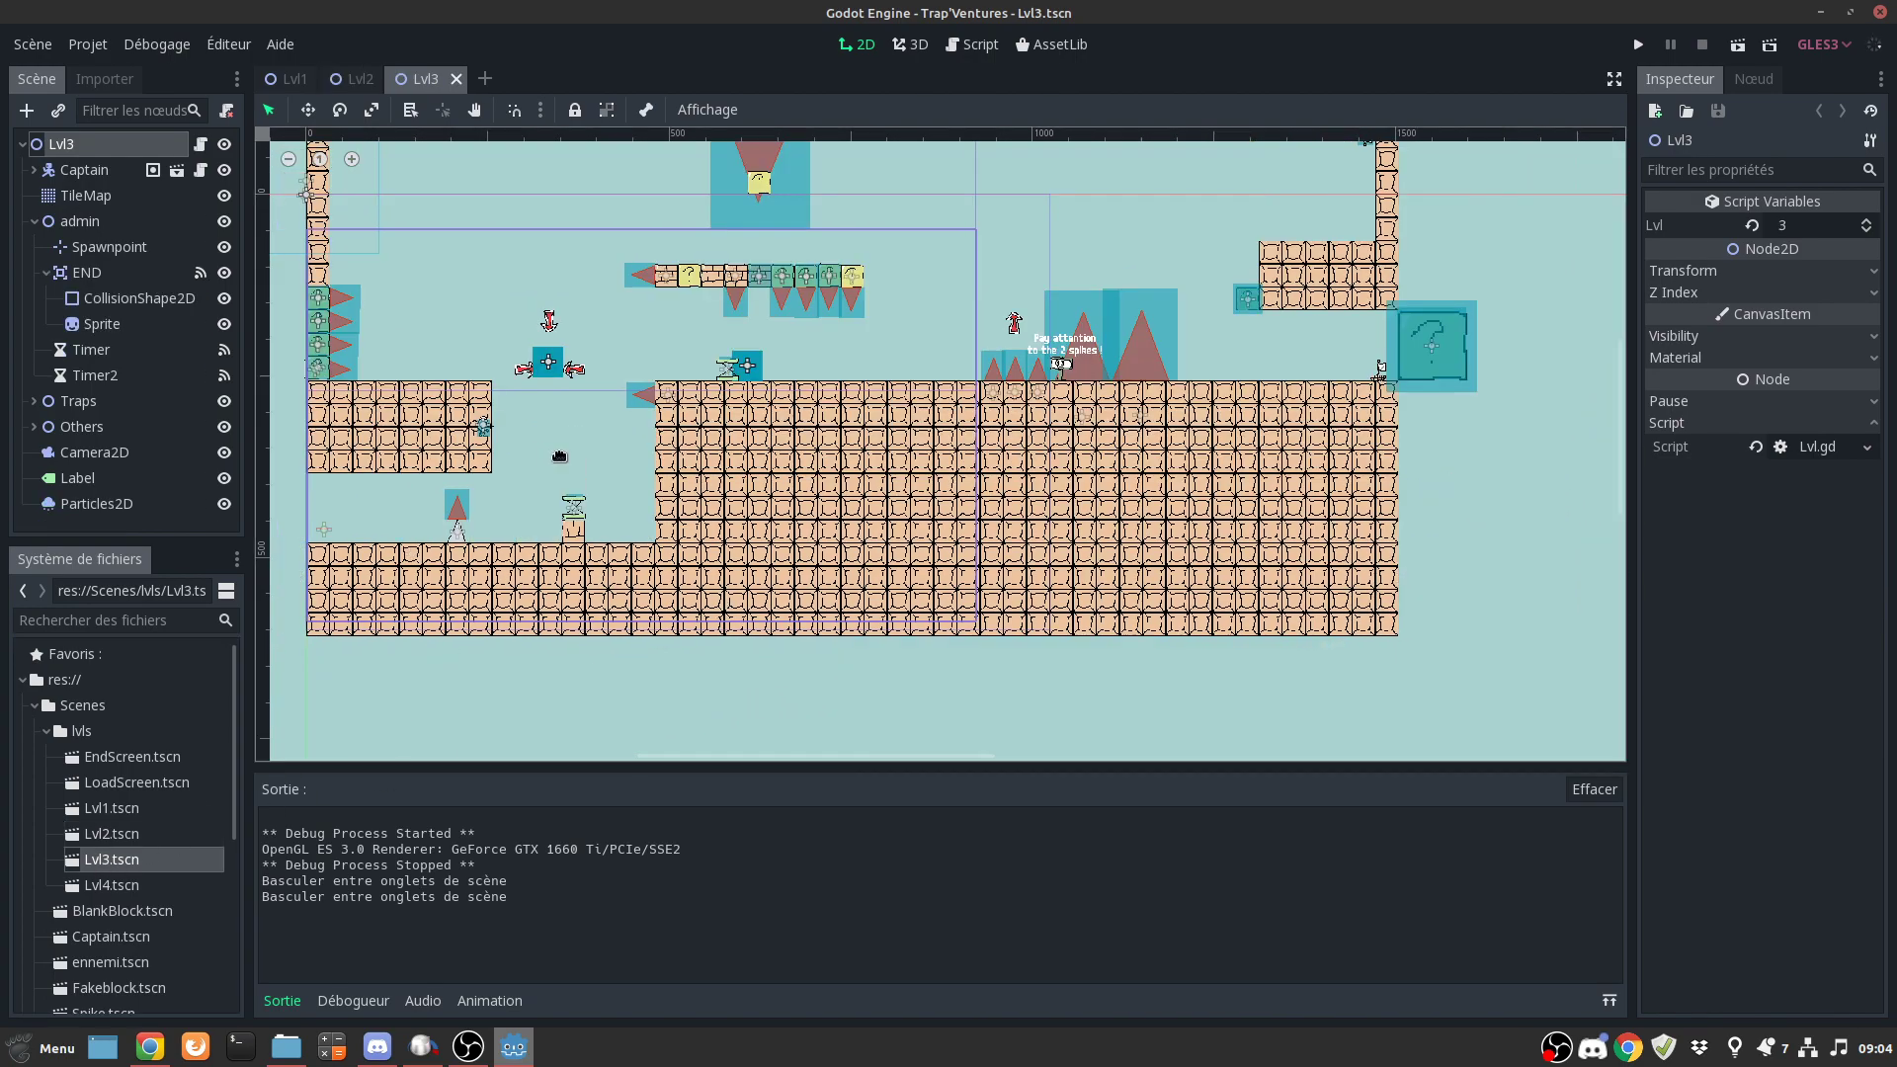
{"action": "scroll", "coordinate": [707, 599], "scroll_direction": "down", "scroll_amount": 3}
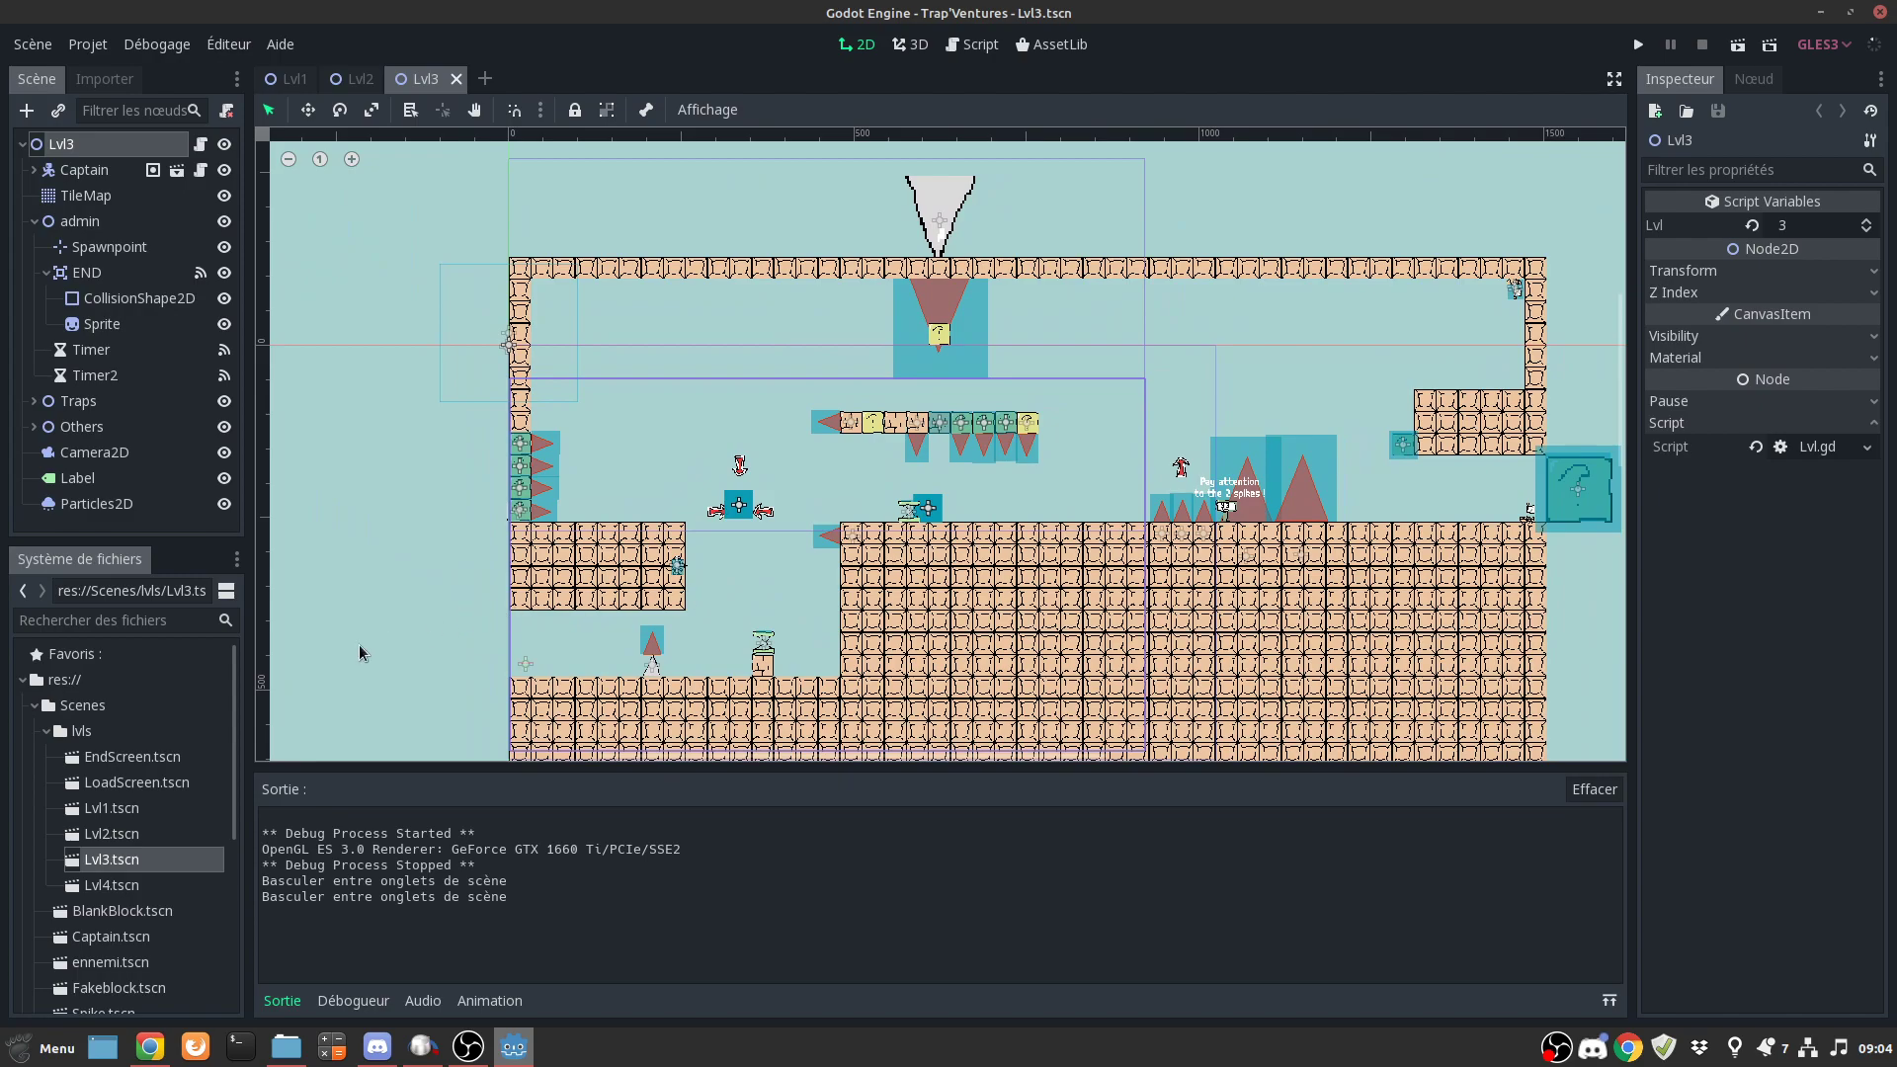
{"action": "double_click", "coordinate": [112, 884]}
{"action": "middle_click_drag", "start_coordinate": [672, 576], "coordinate": [573, 527]}
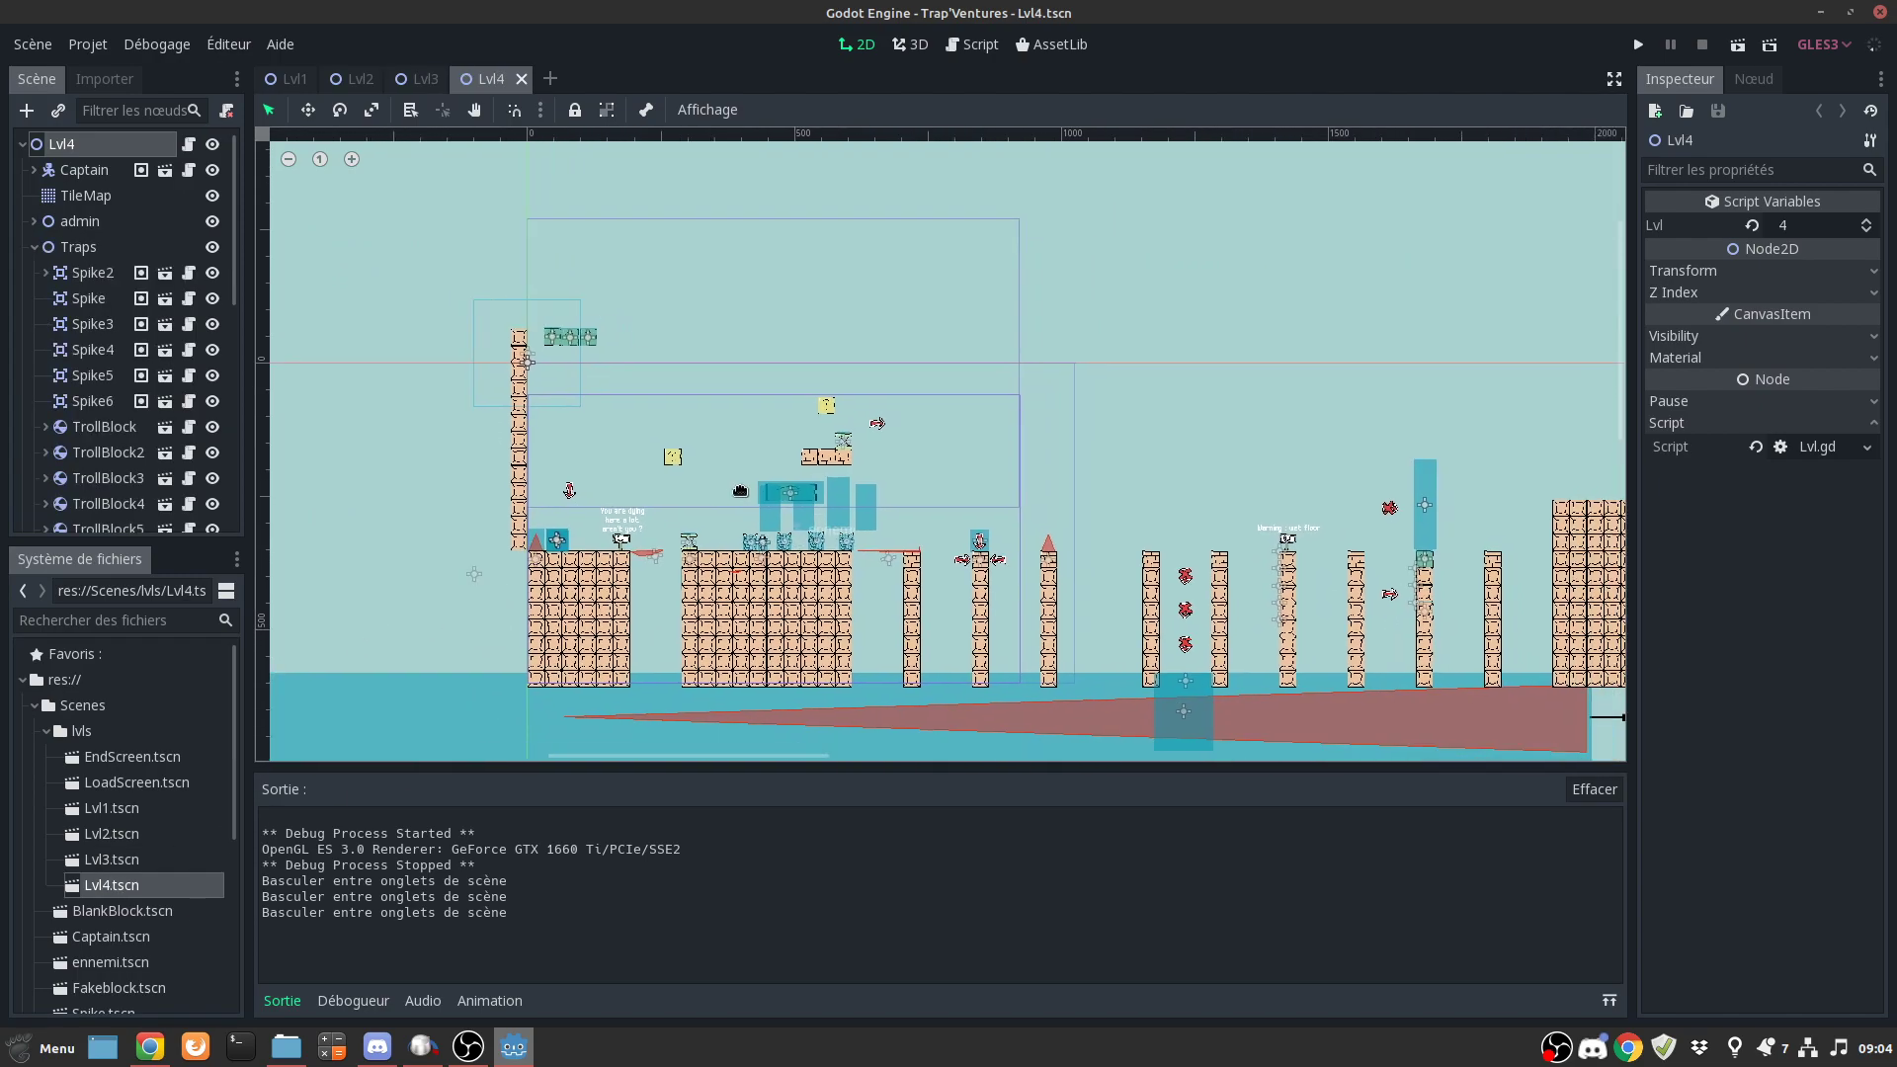
{"action": "scroll", "coordinate": [805, 529], "scroll_direction": "down", "scroll_amount": 2}
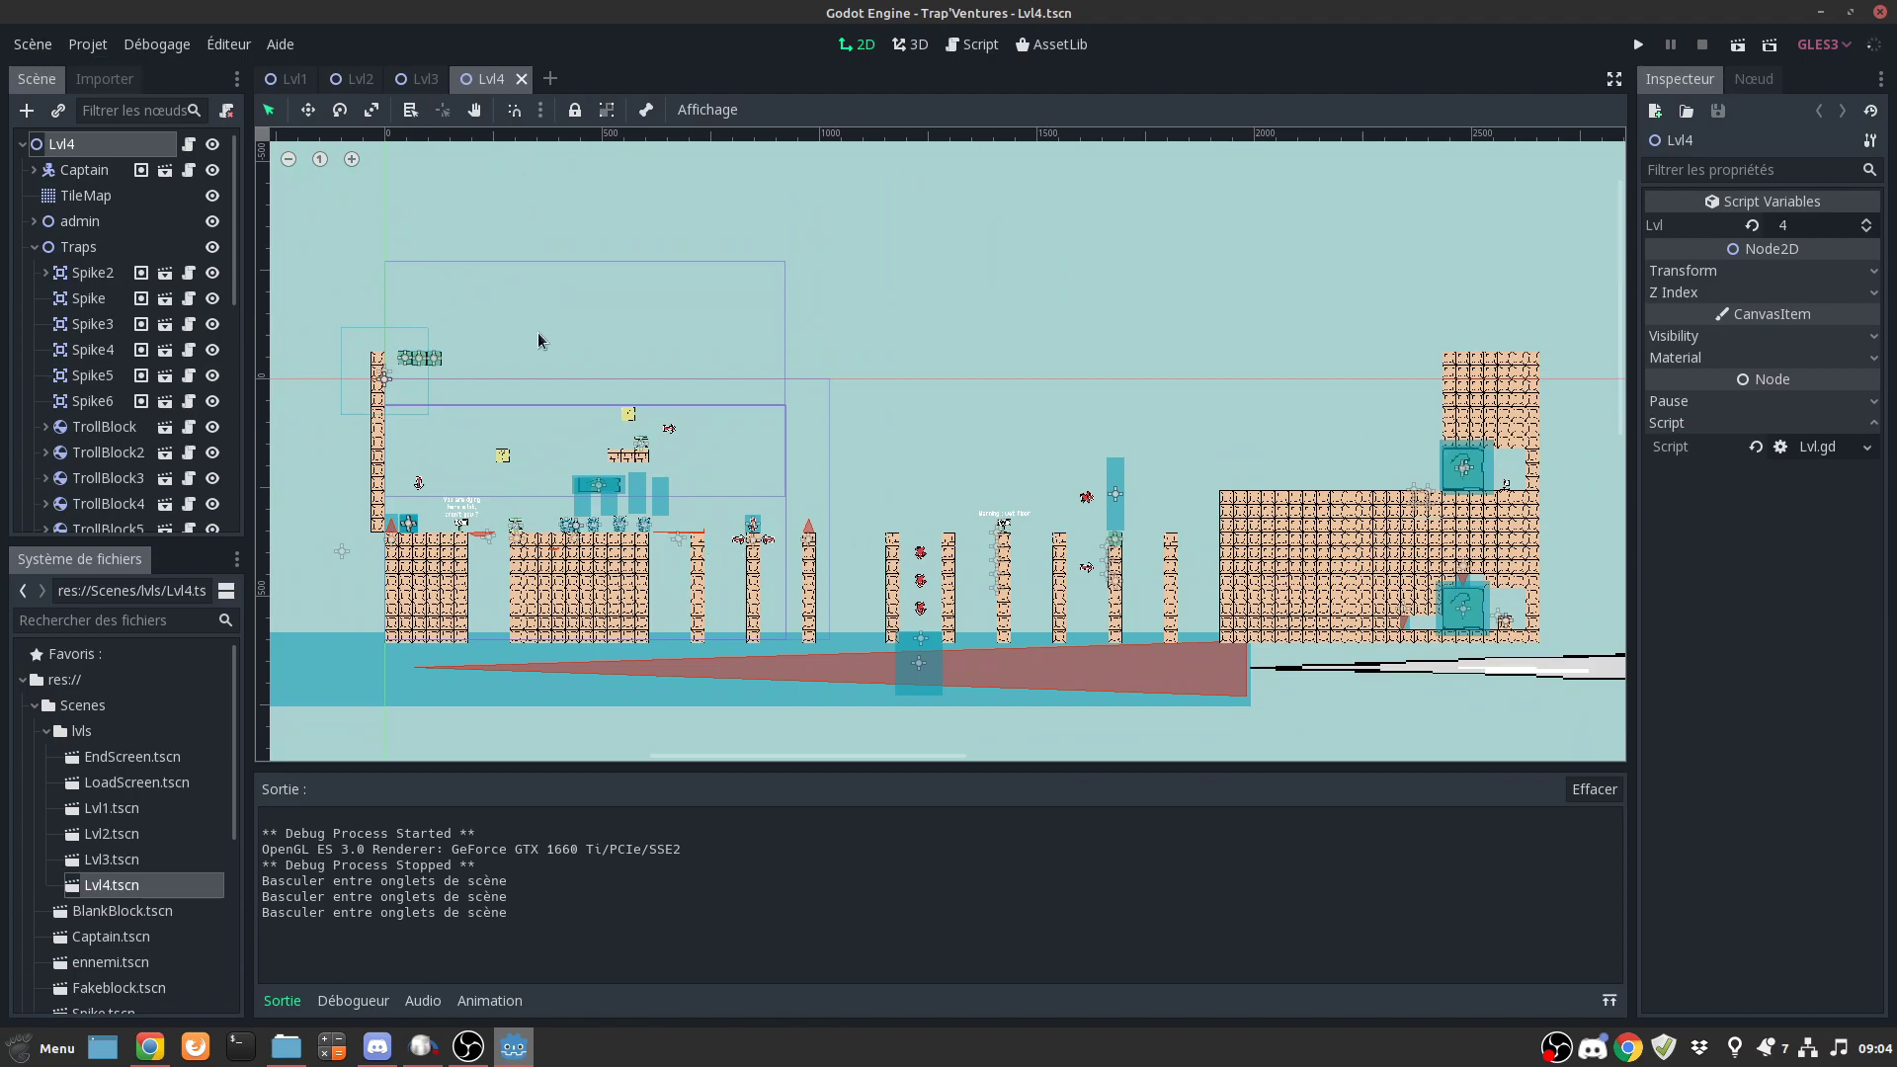
- Set Lvl4.tscn as Main Scene under Application > Run in Project Settings, then run
{"action": "left_click", "coordinate": [21, 45]}
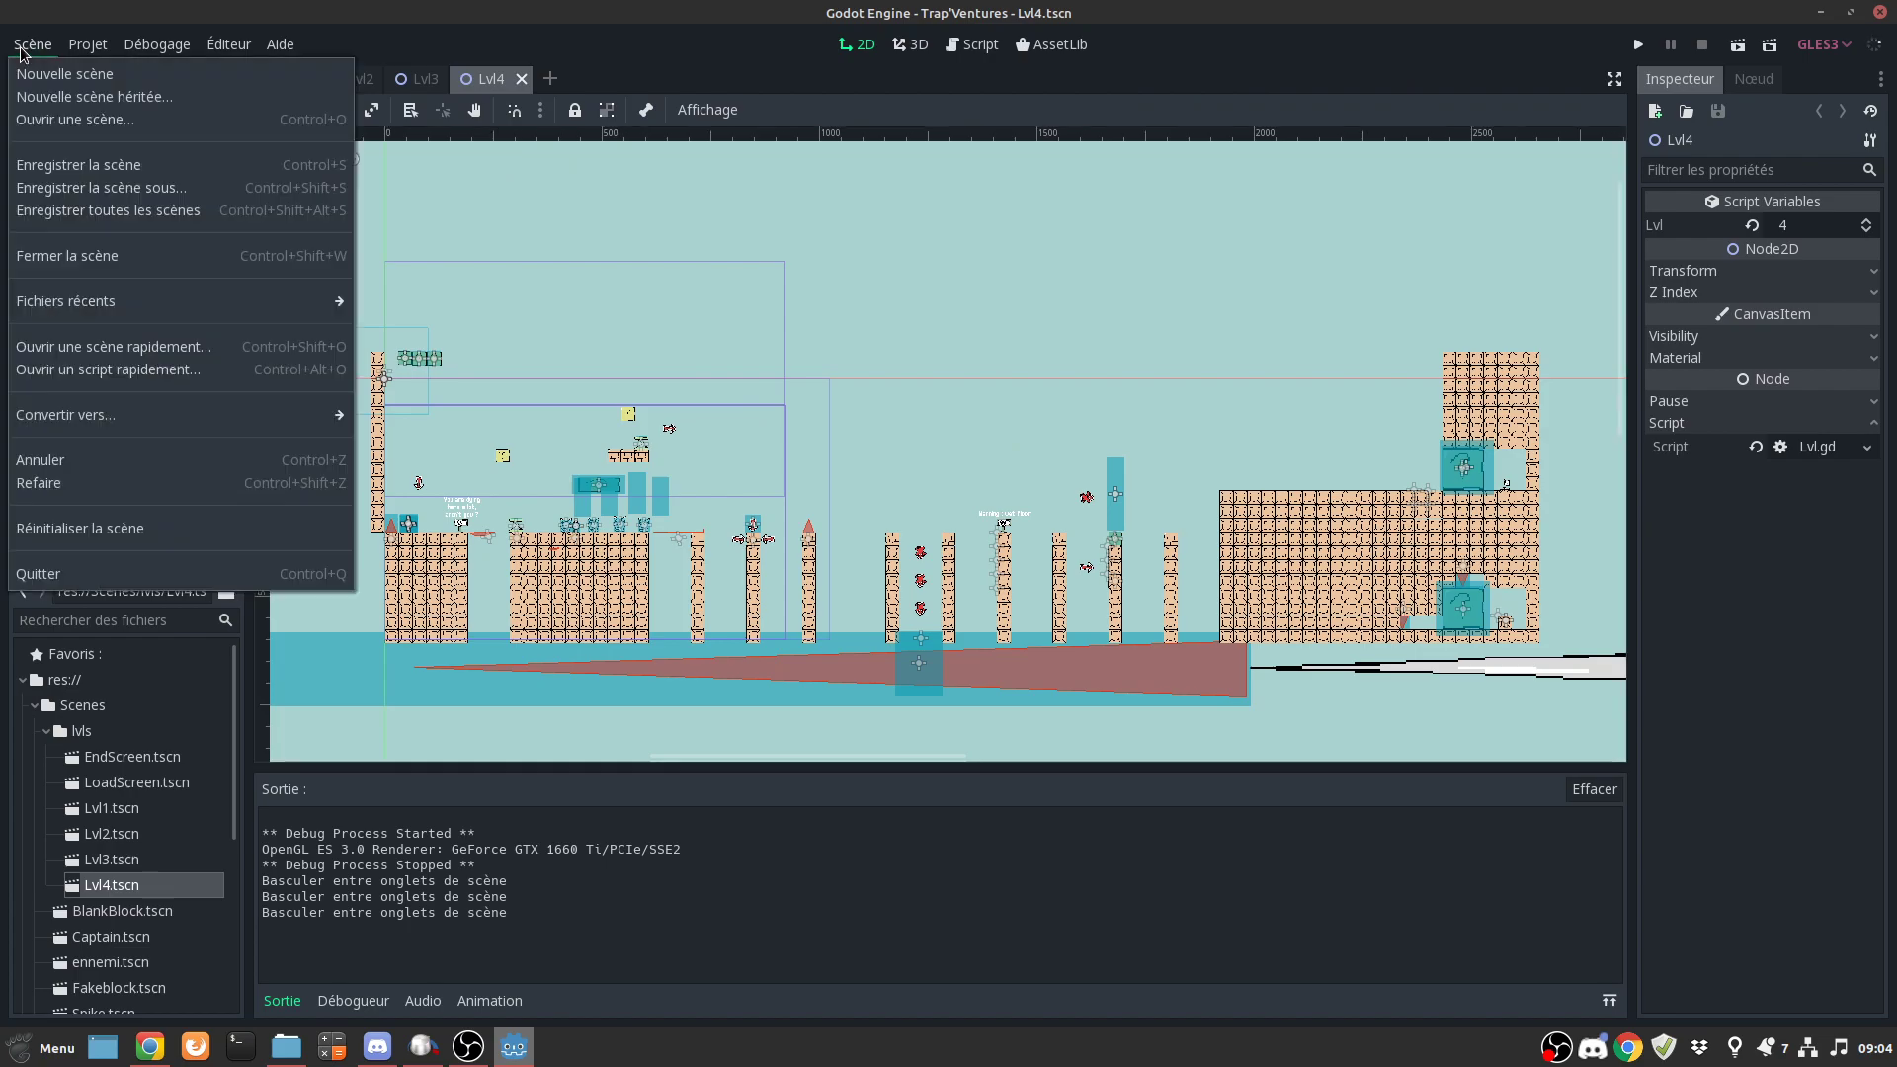
{"action": "left_click", "coordinate": [99, 73]}
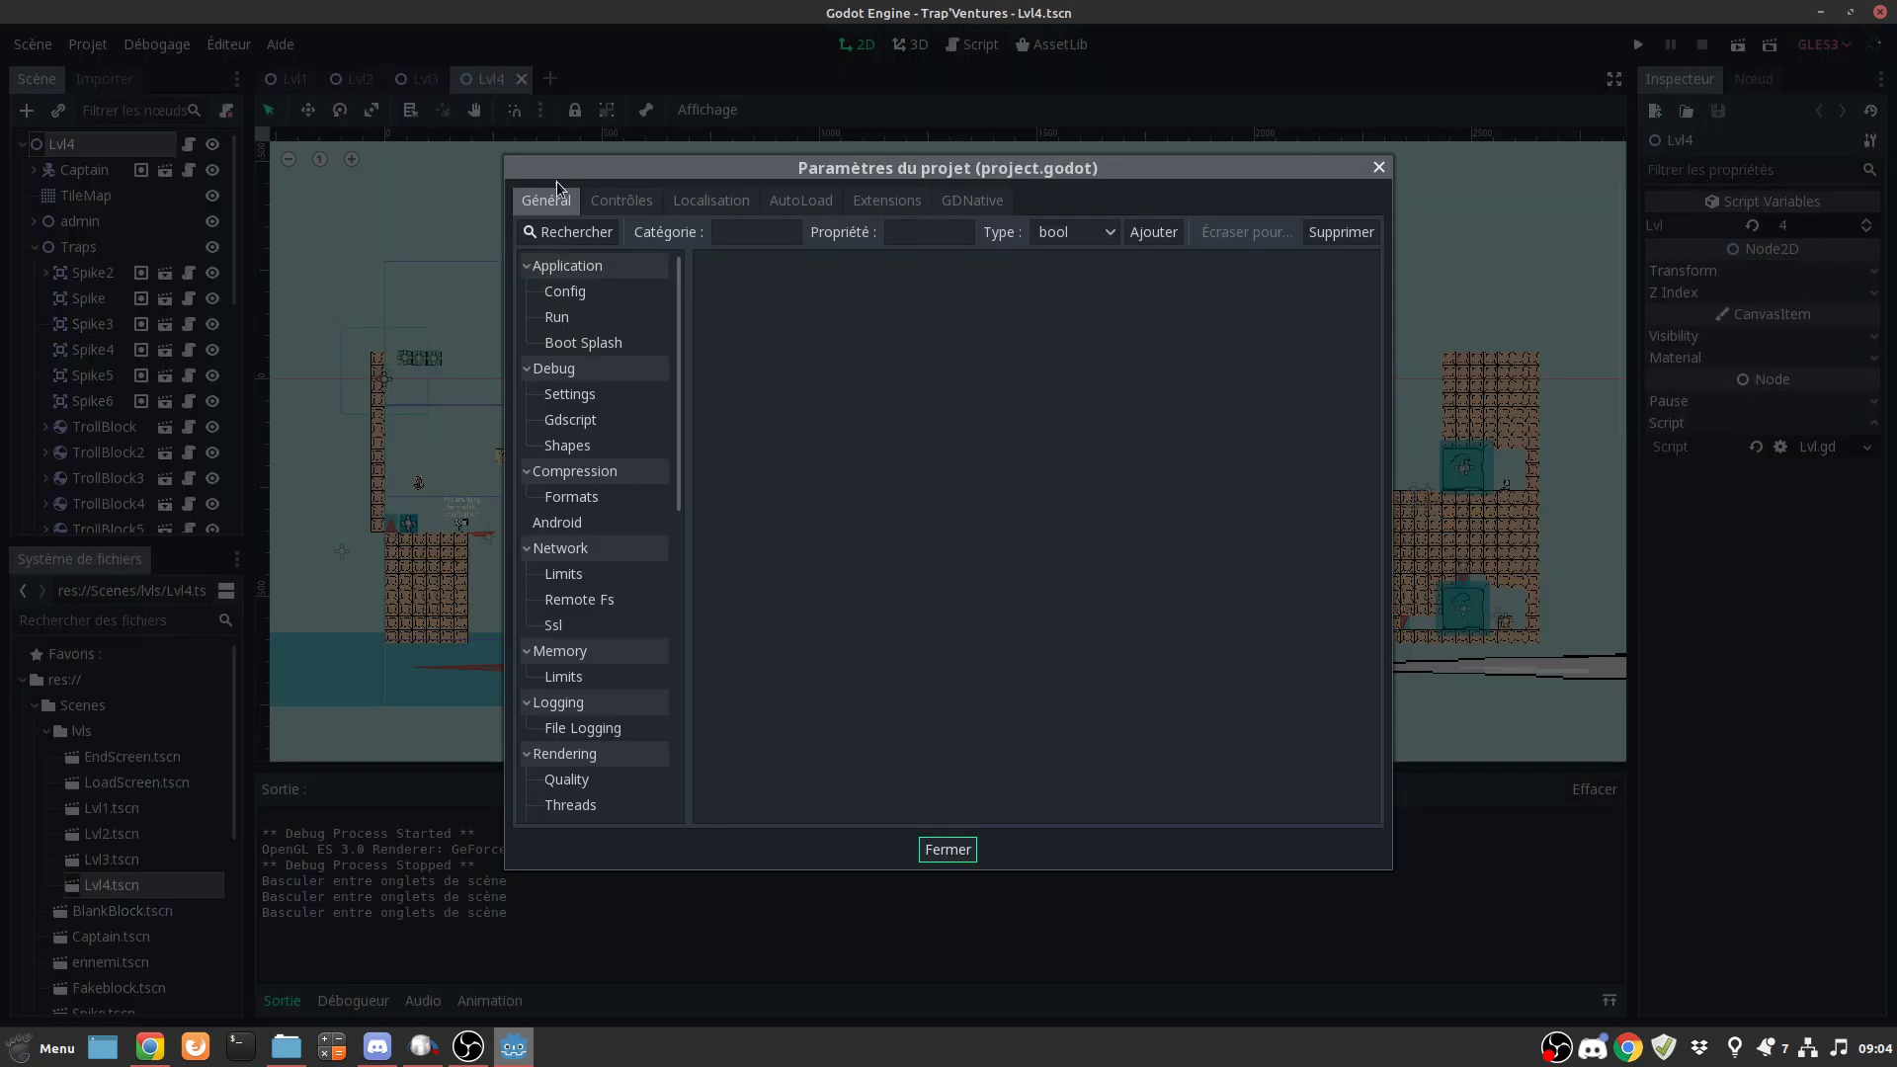
{"action": "left_click", "coordinate": [559, 315]}
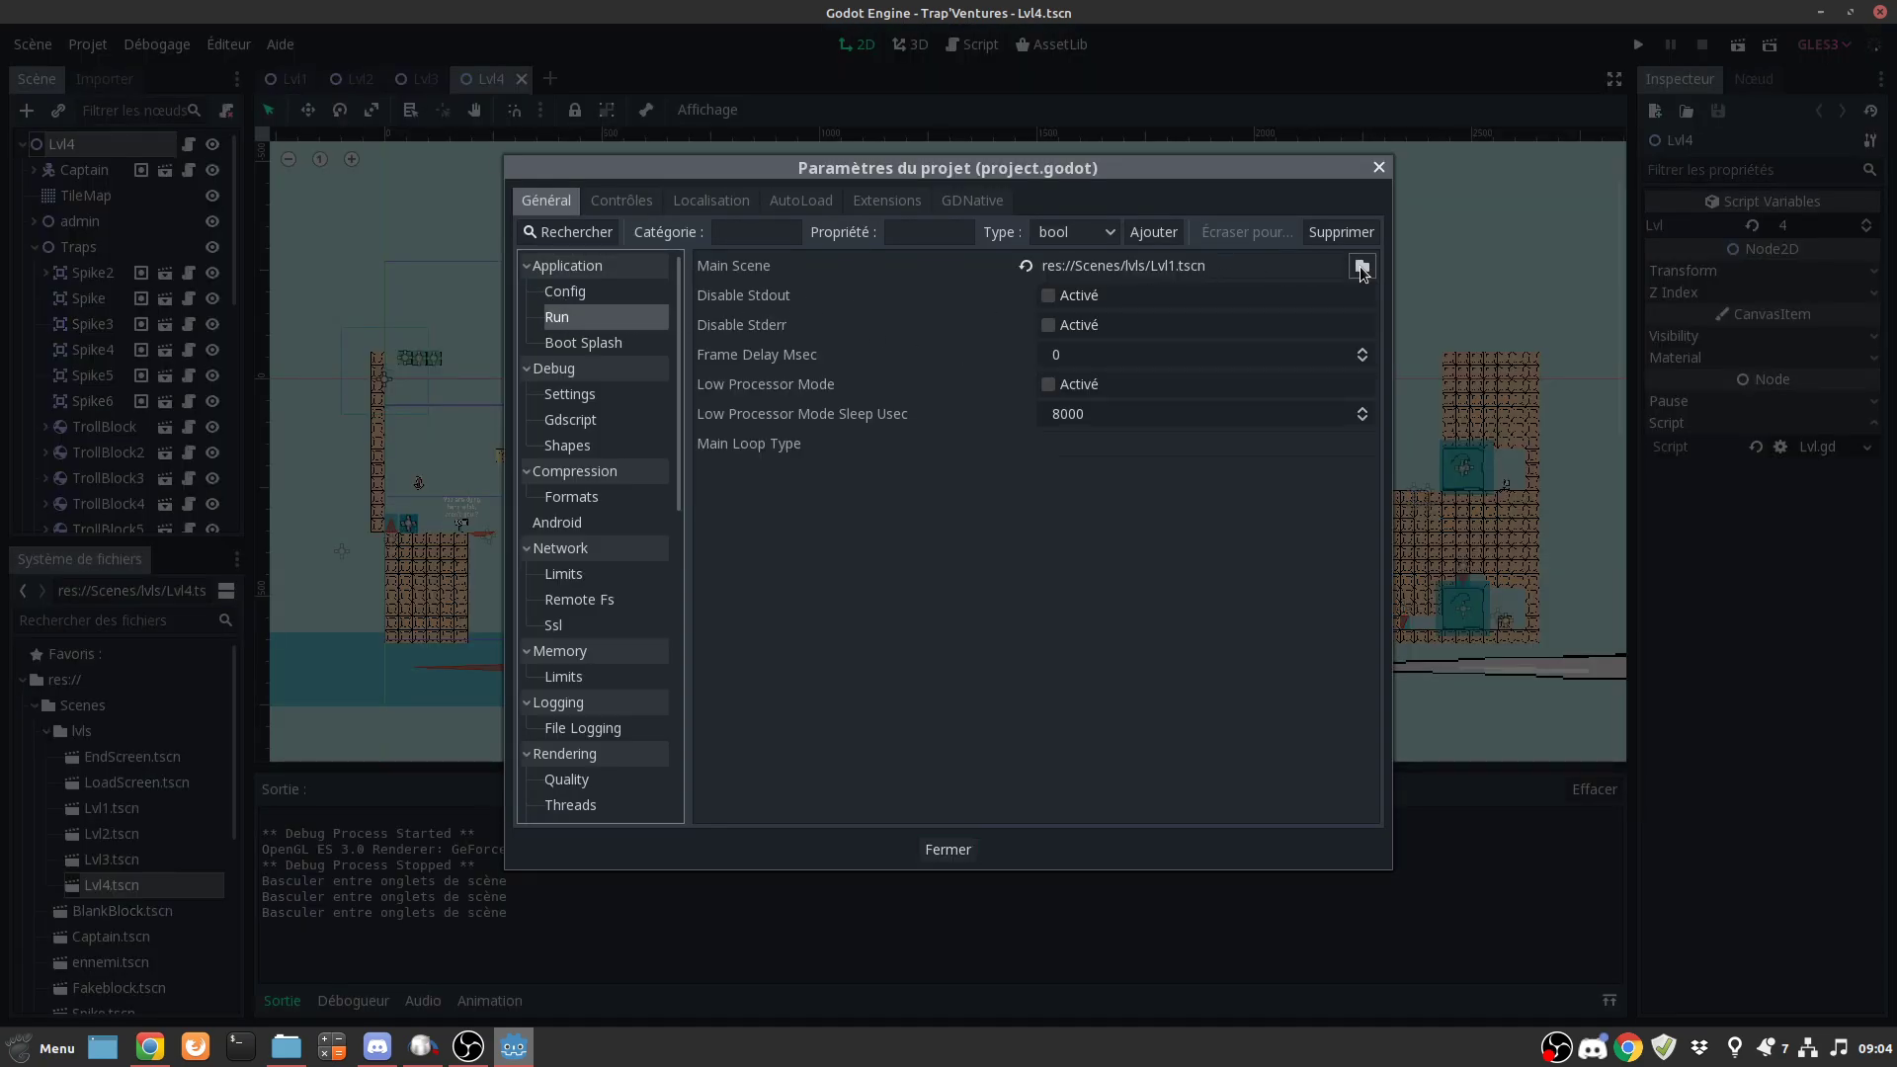
{"action": "left_click", "coordinate": [1361, 267]}
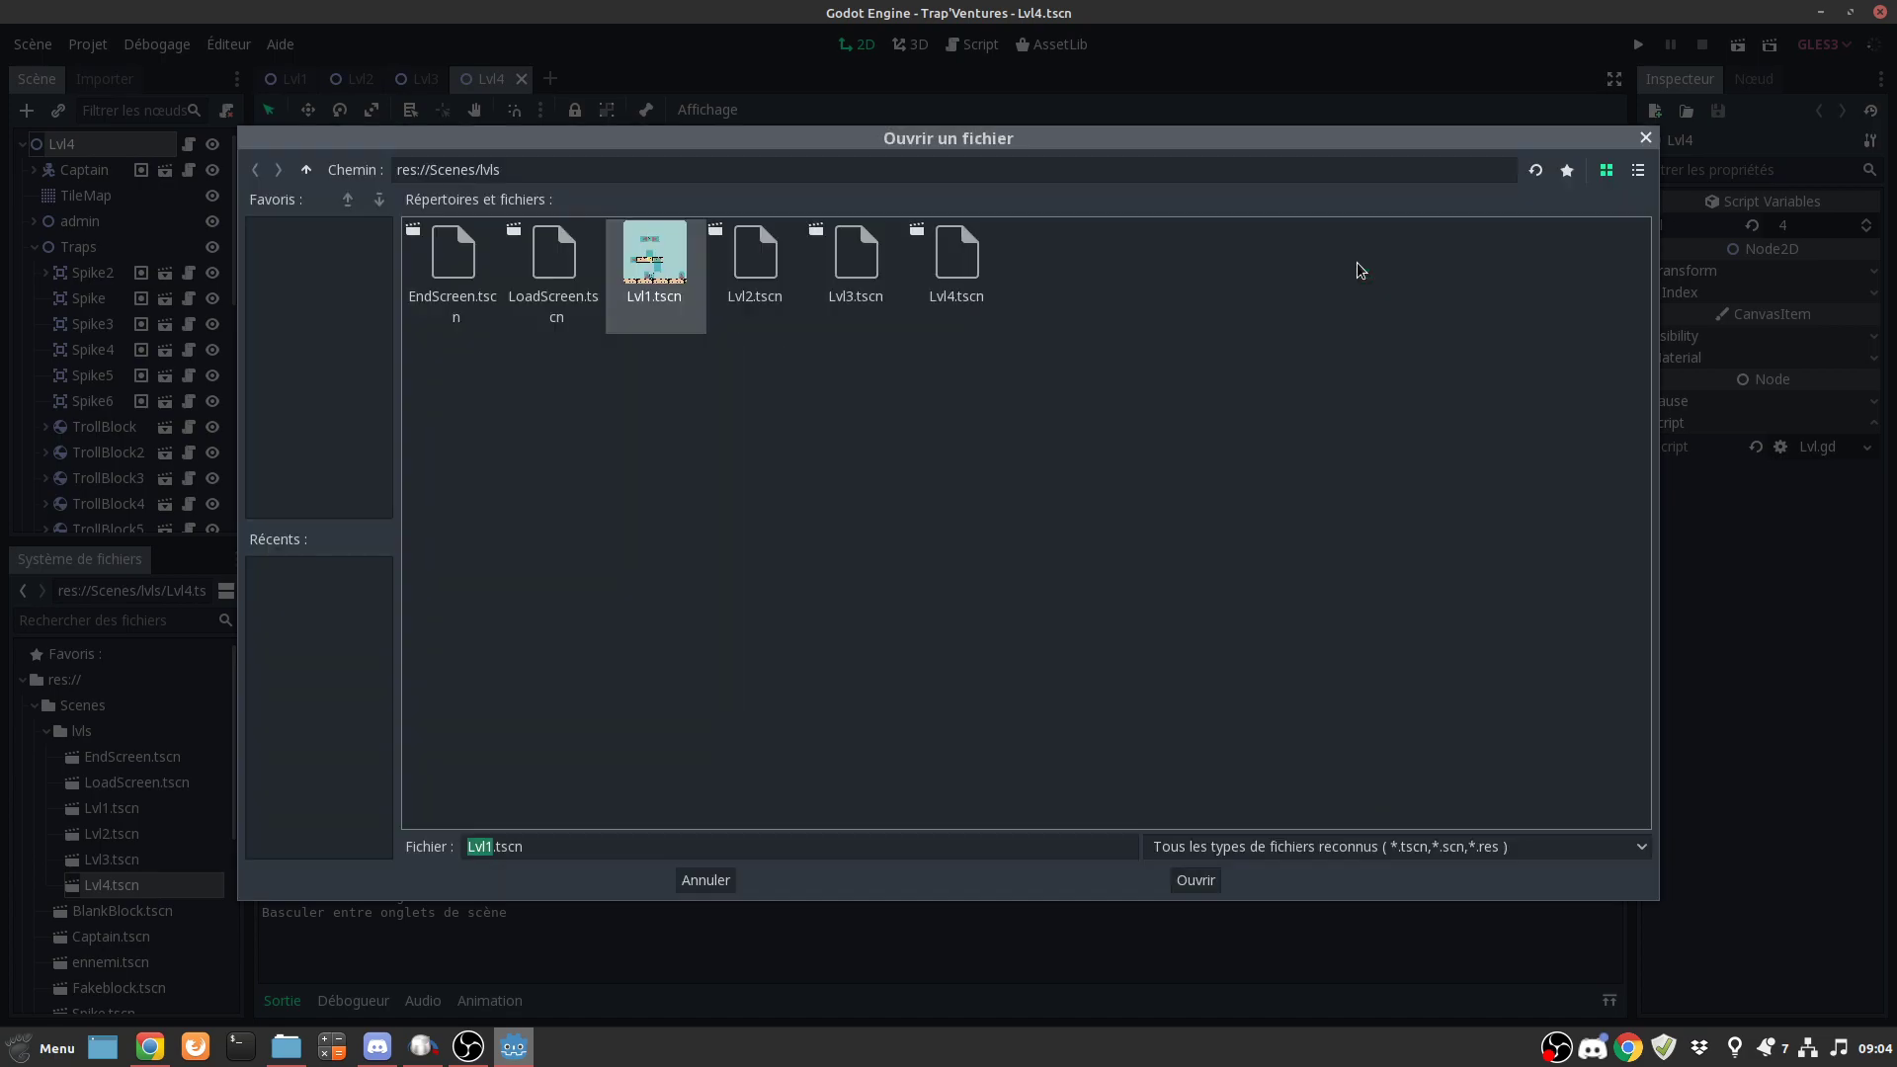
{"action": "left_click", "coordinate": [975, 275]}
{"action": "left_click", "coordinate": [1195, 879]}
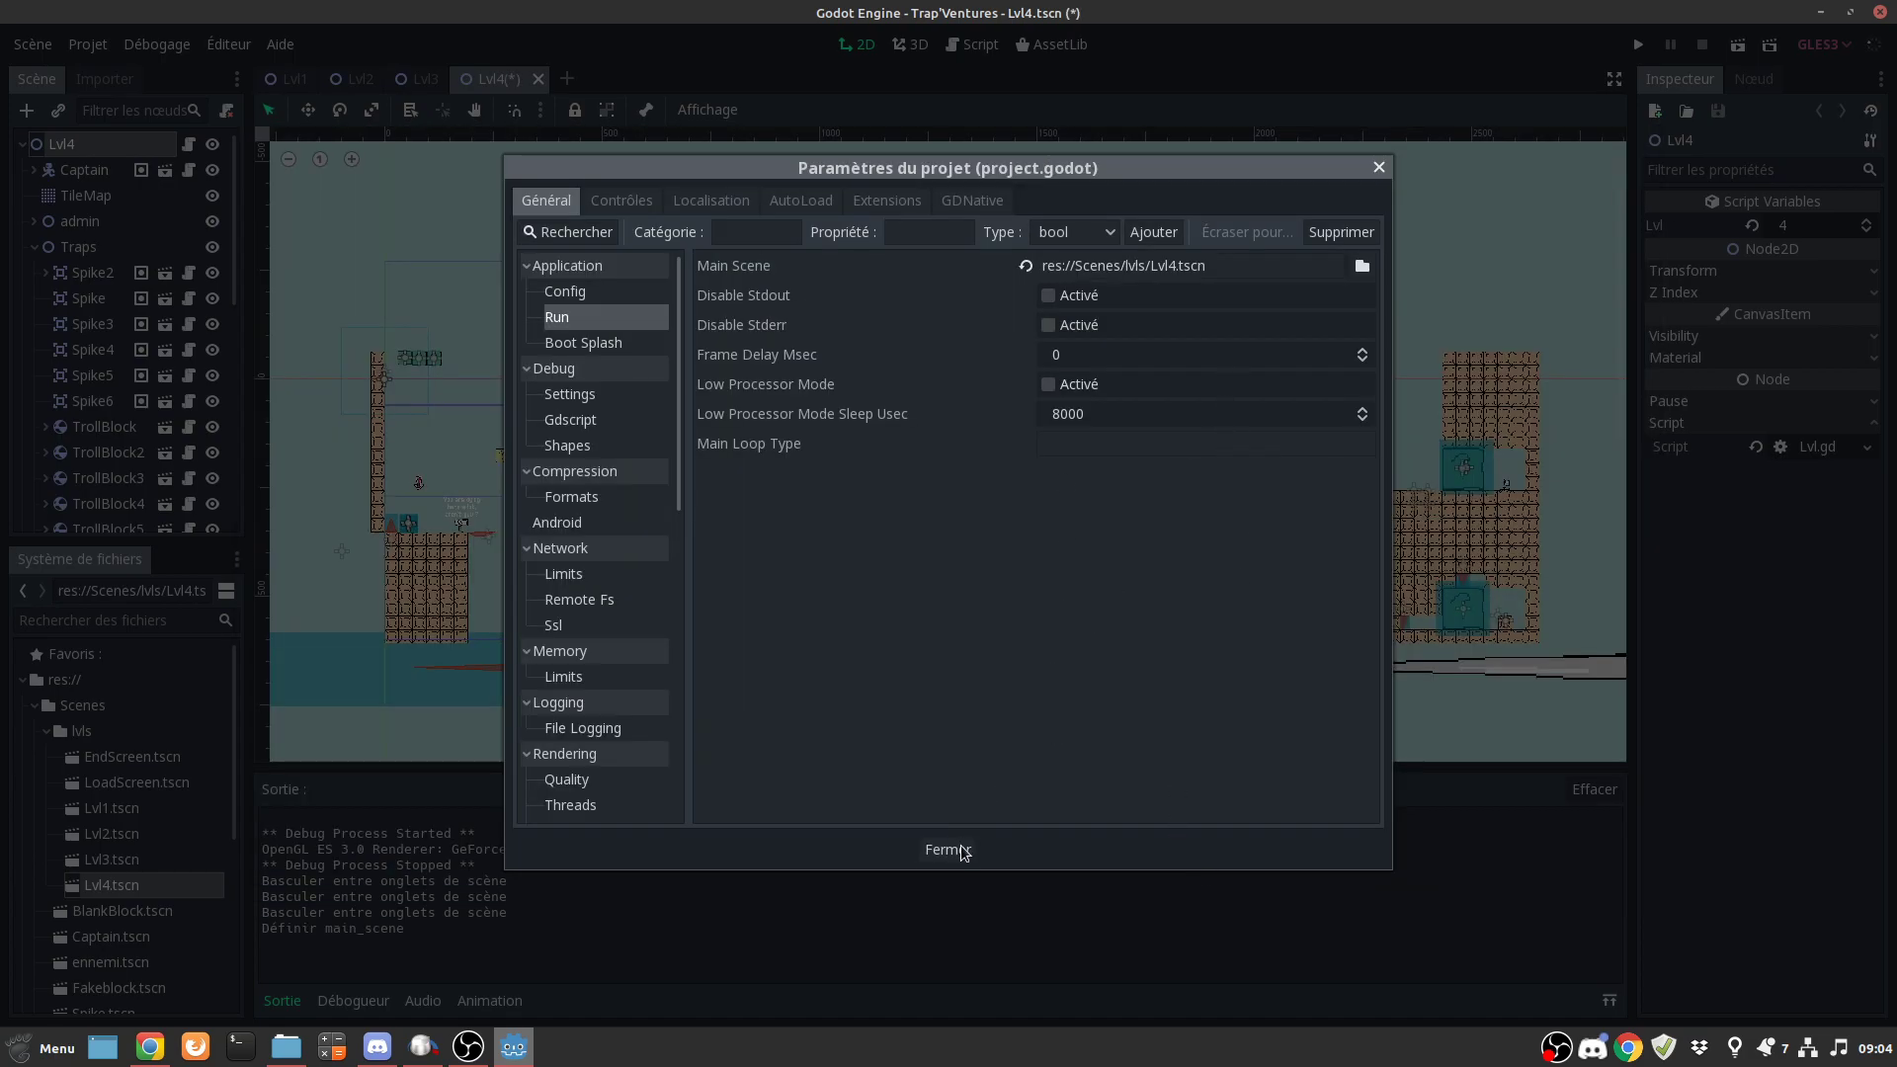
{"action": "left_click", "coordinate": [948, 850]}
{"action": "left_click", "coordinate": [1636, 44]}
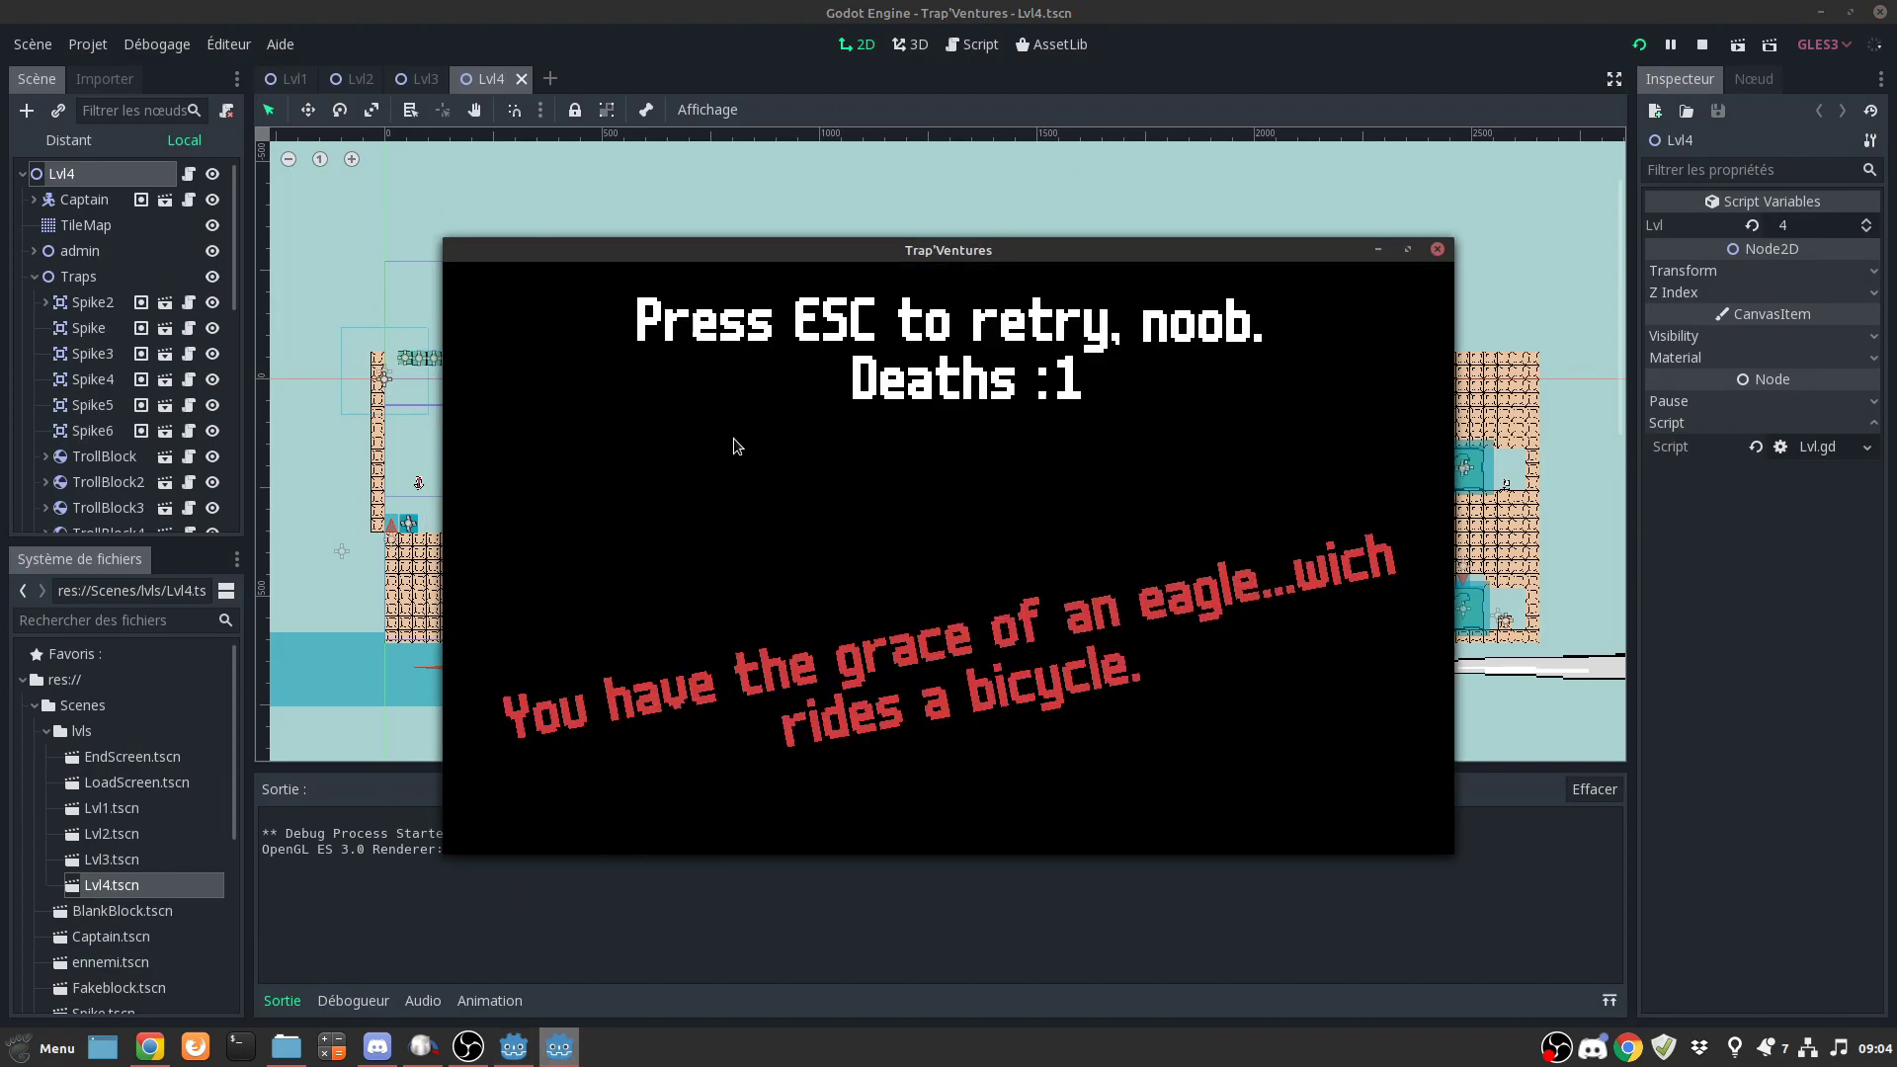
- Playtest Lvl4, retrying with Esc after each death until deaths reach 7, then stop
{"action": "key", "text": "Escape"}
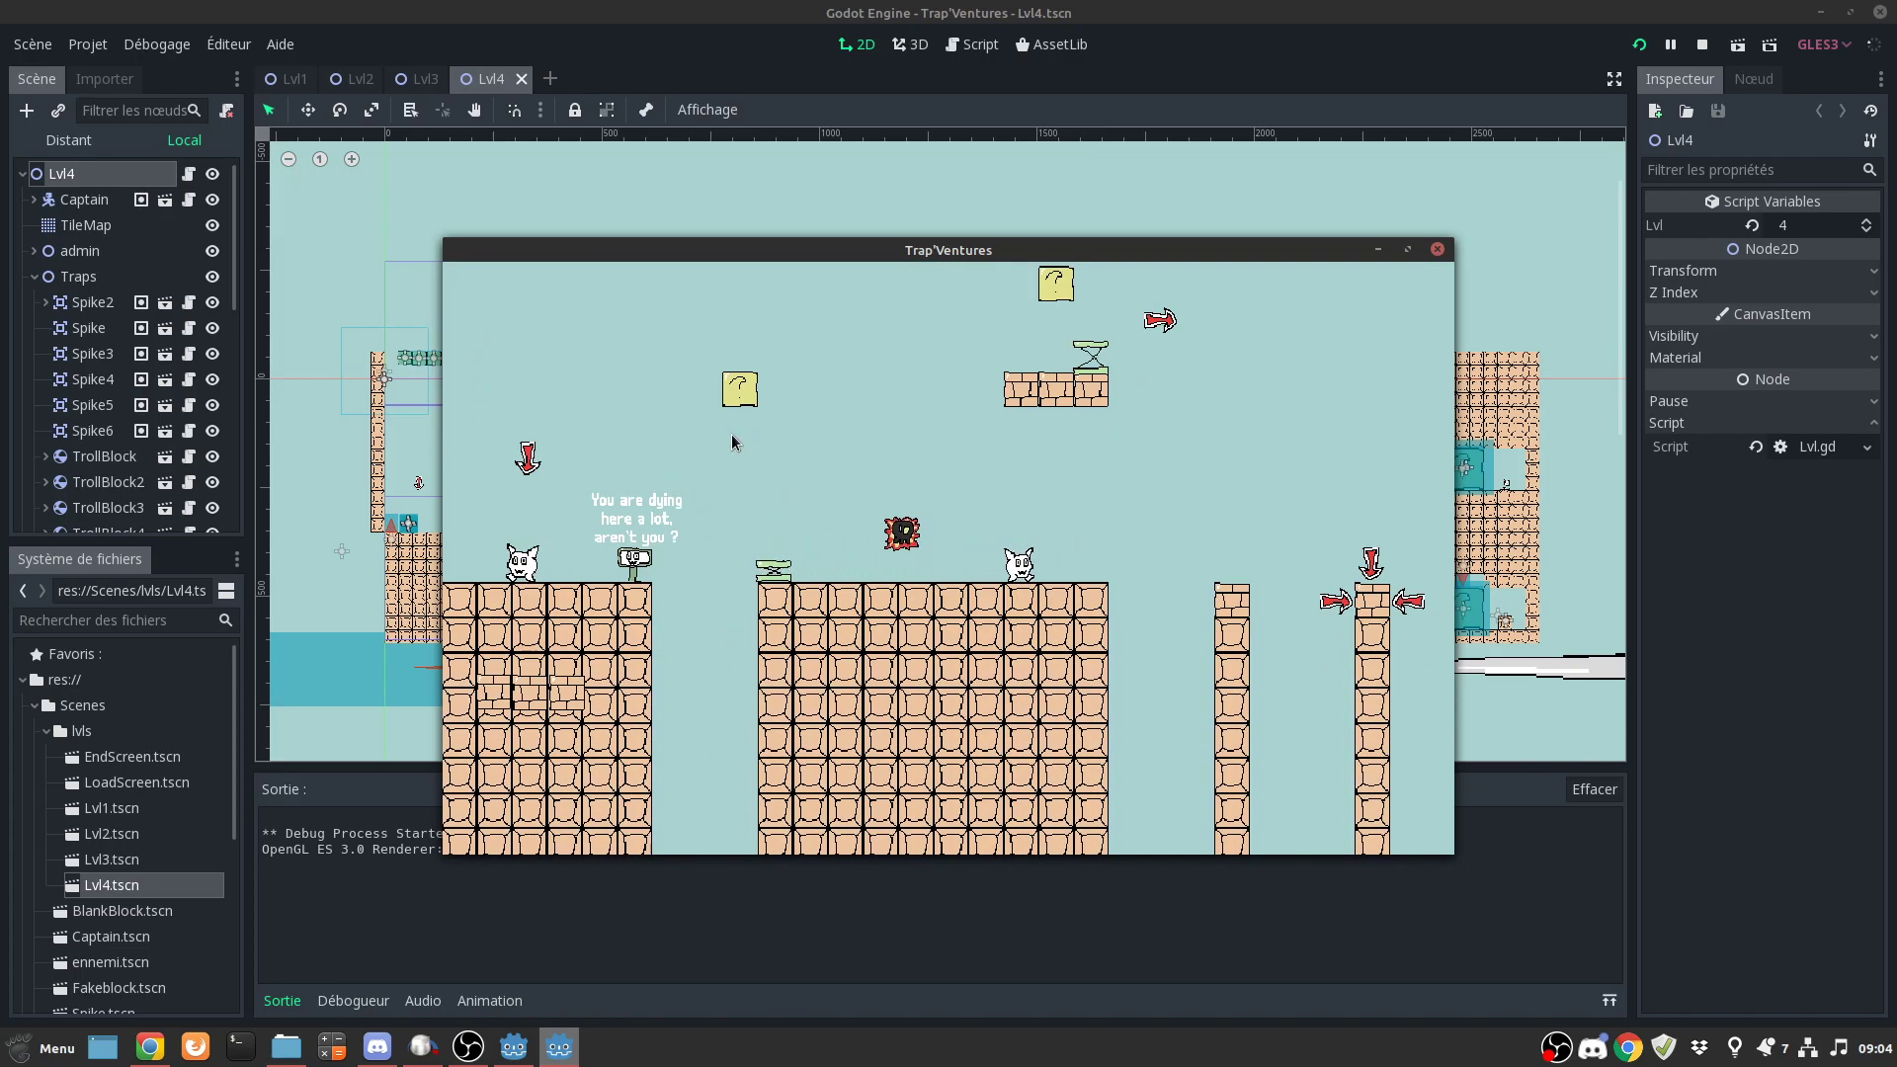
{"action": "key", "text": "Escape"}
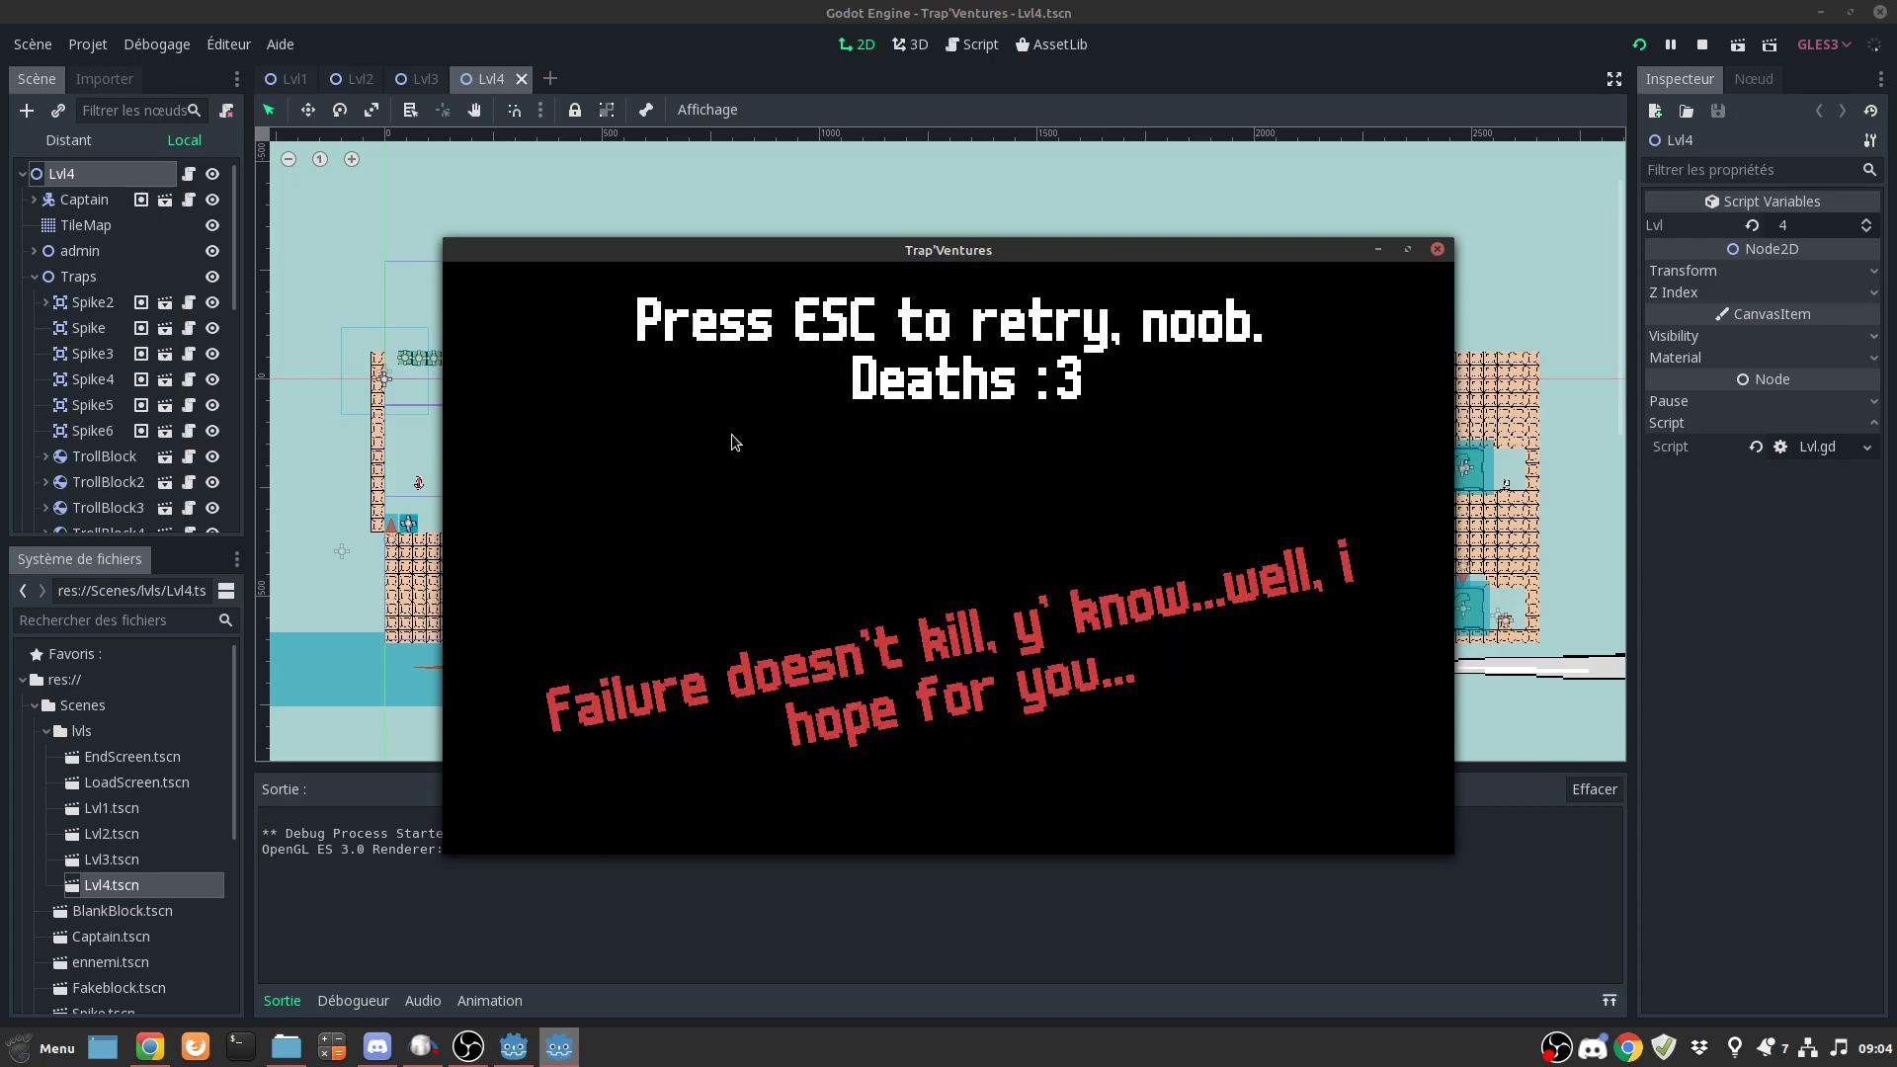
{"action": "key", "text": "Escape"}
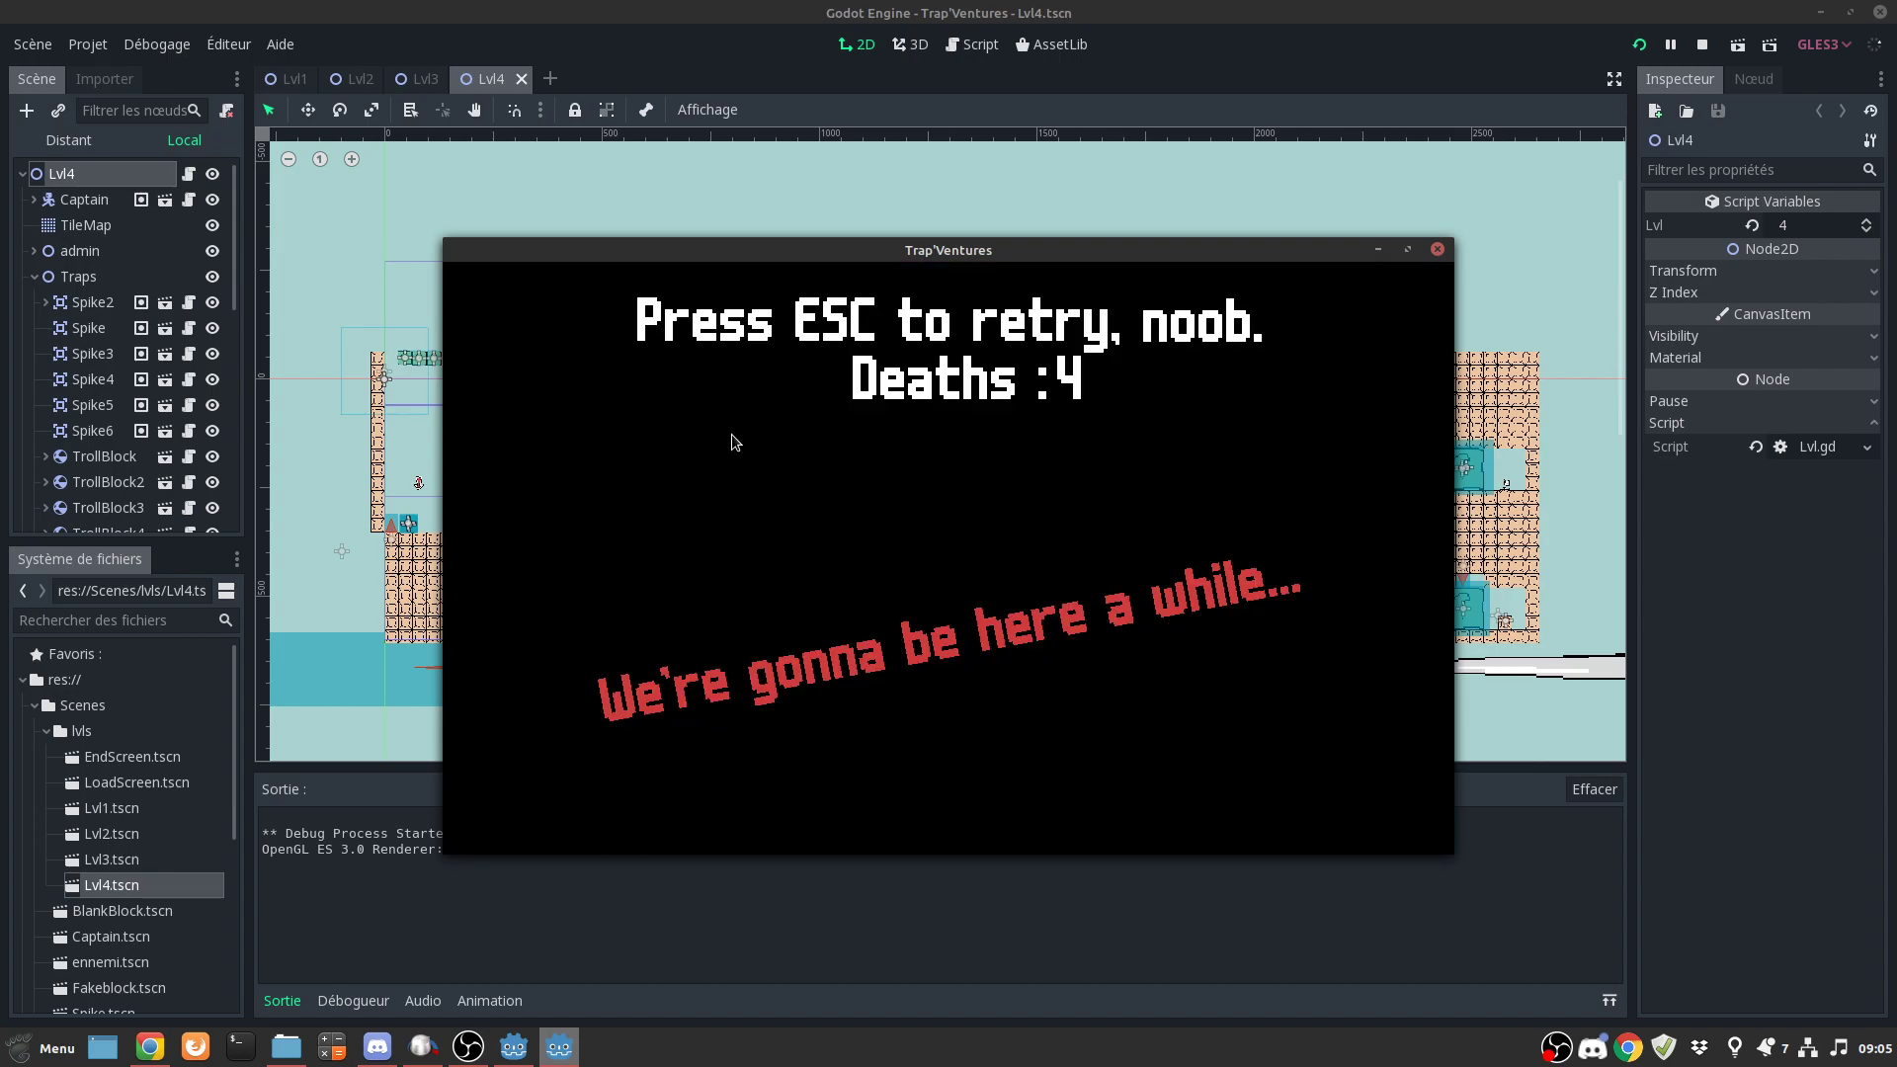
{"action": "key", "text": "Escape"}
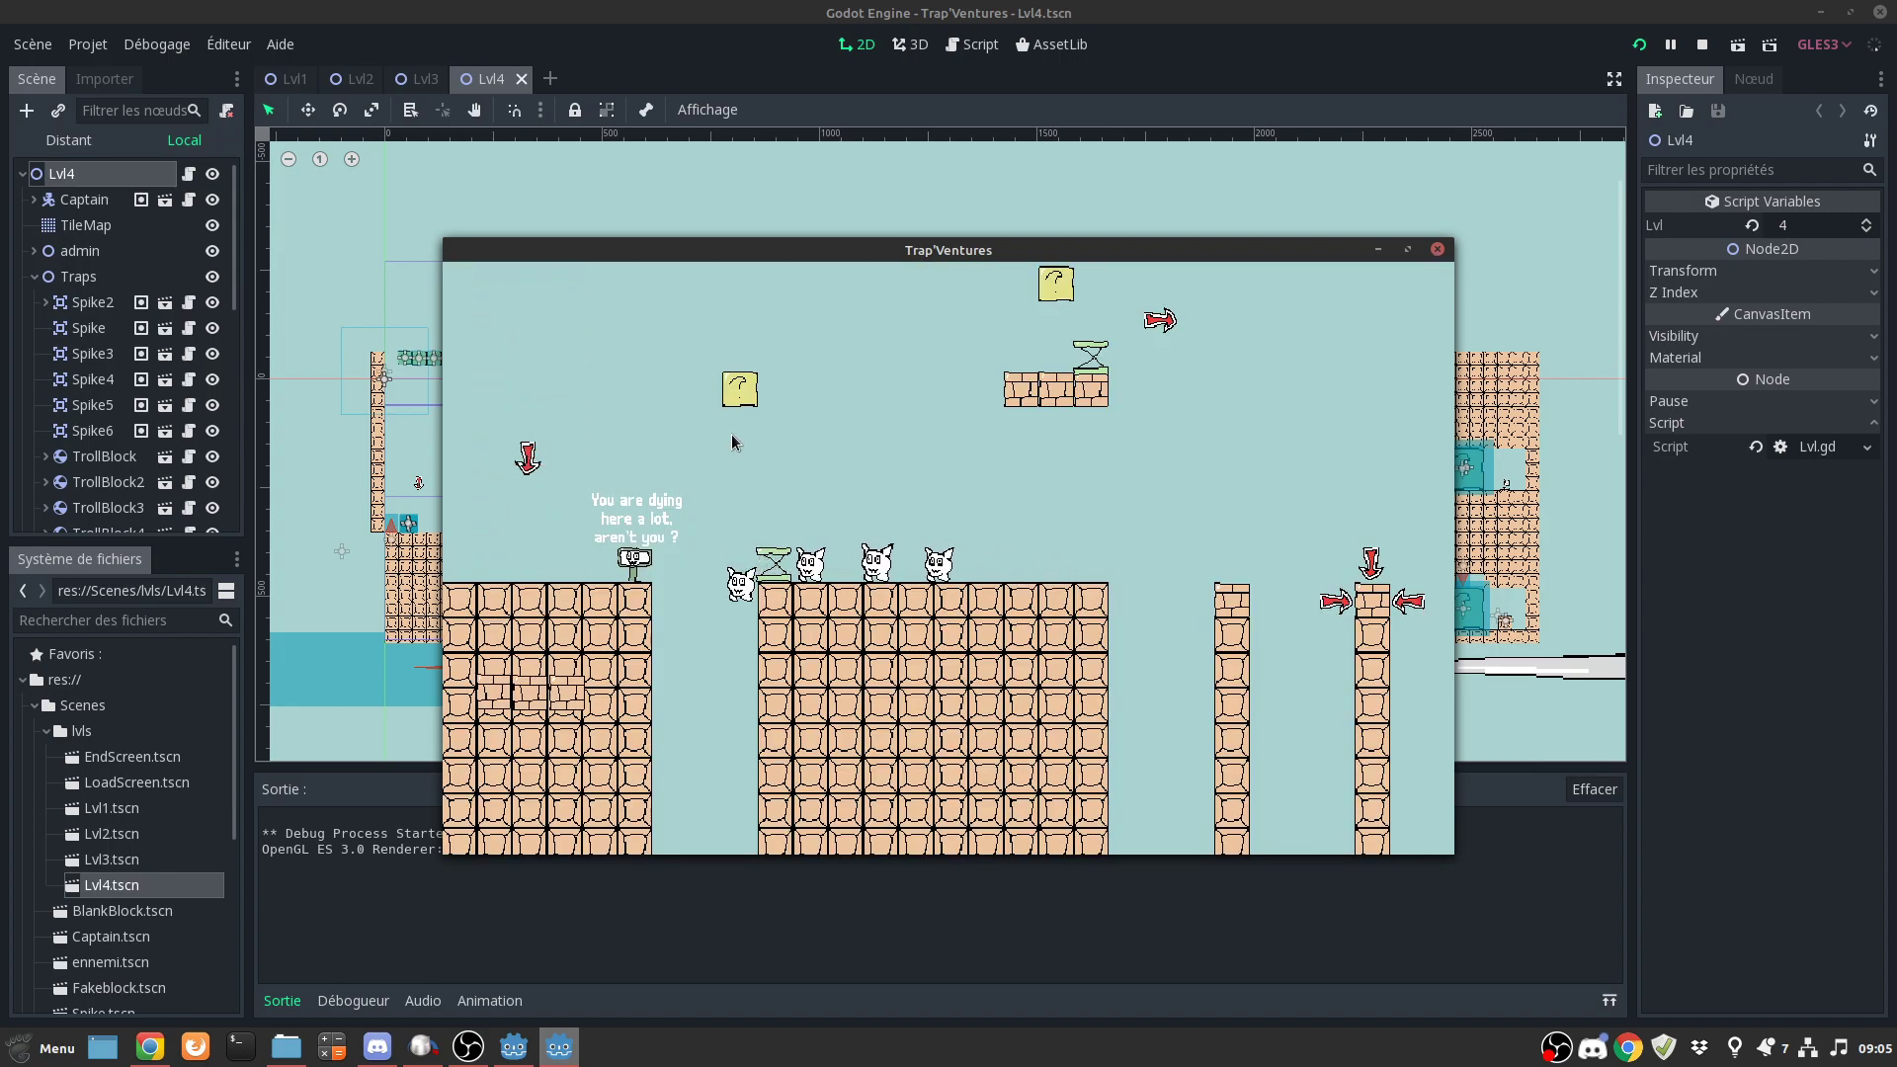
{"action": "key", "text": "Escape"}
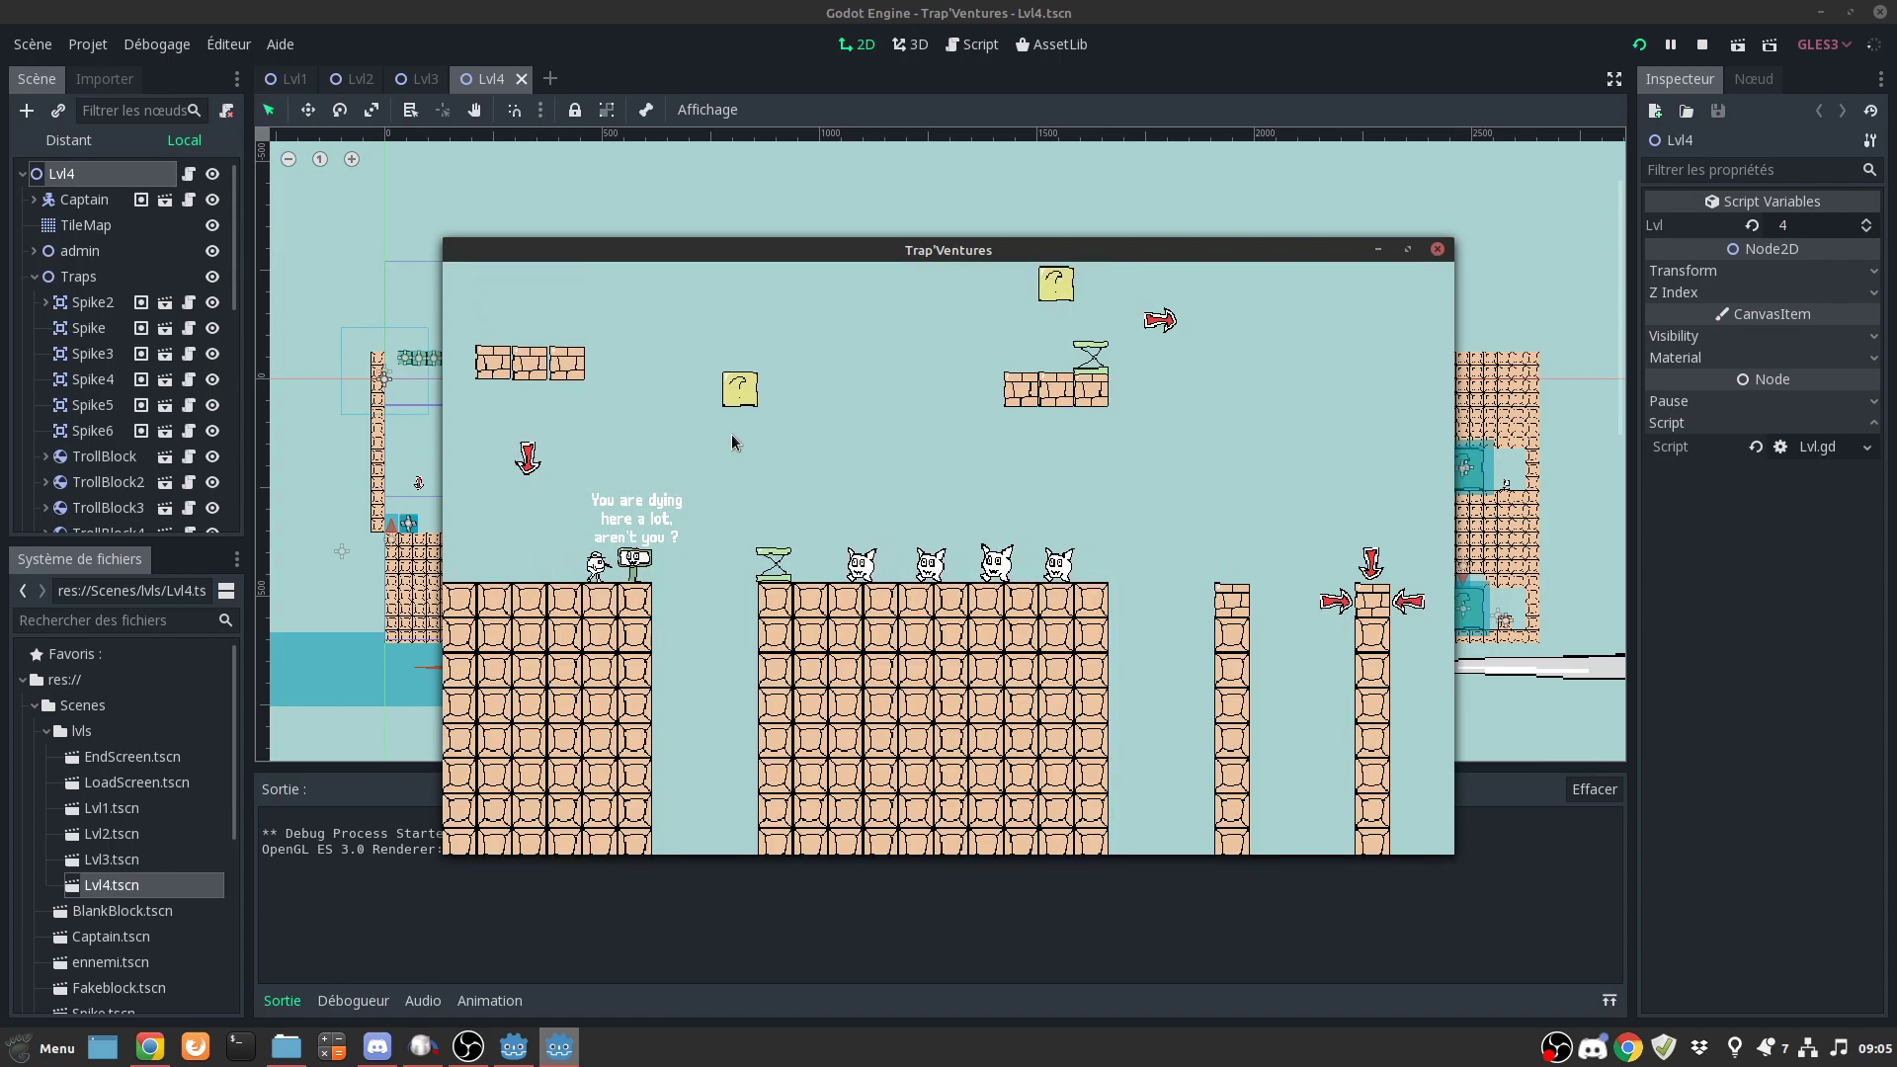
{"action": "key", "text": "Left"}
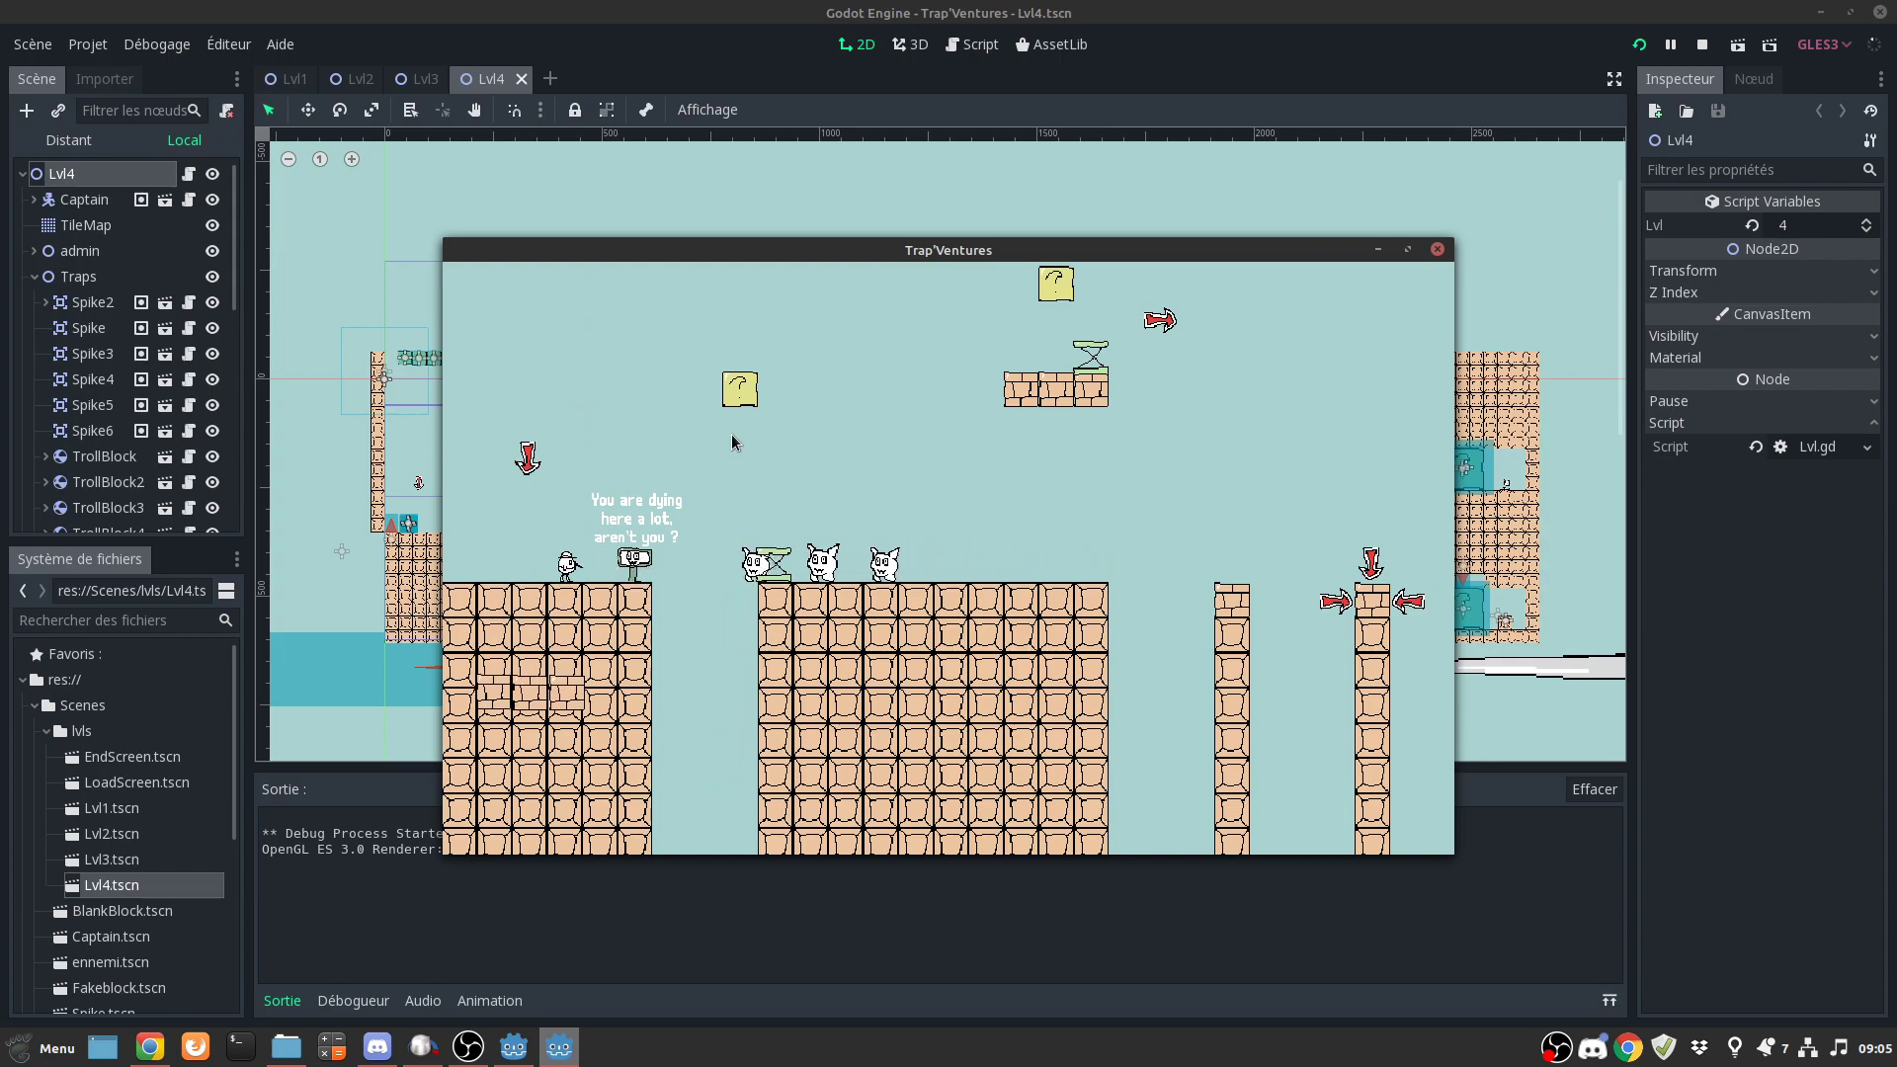
{"action": "key", "text": "Right"}
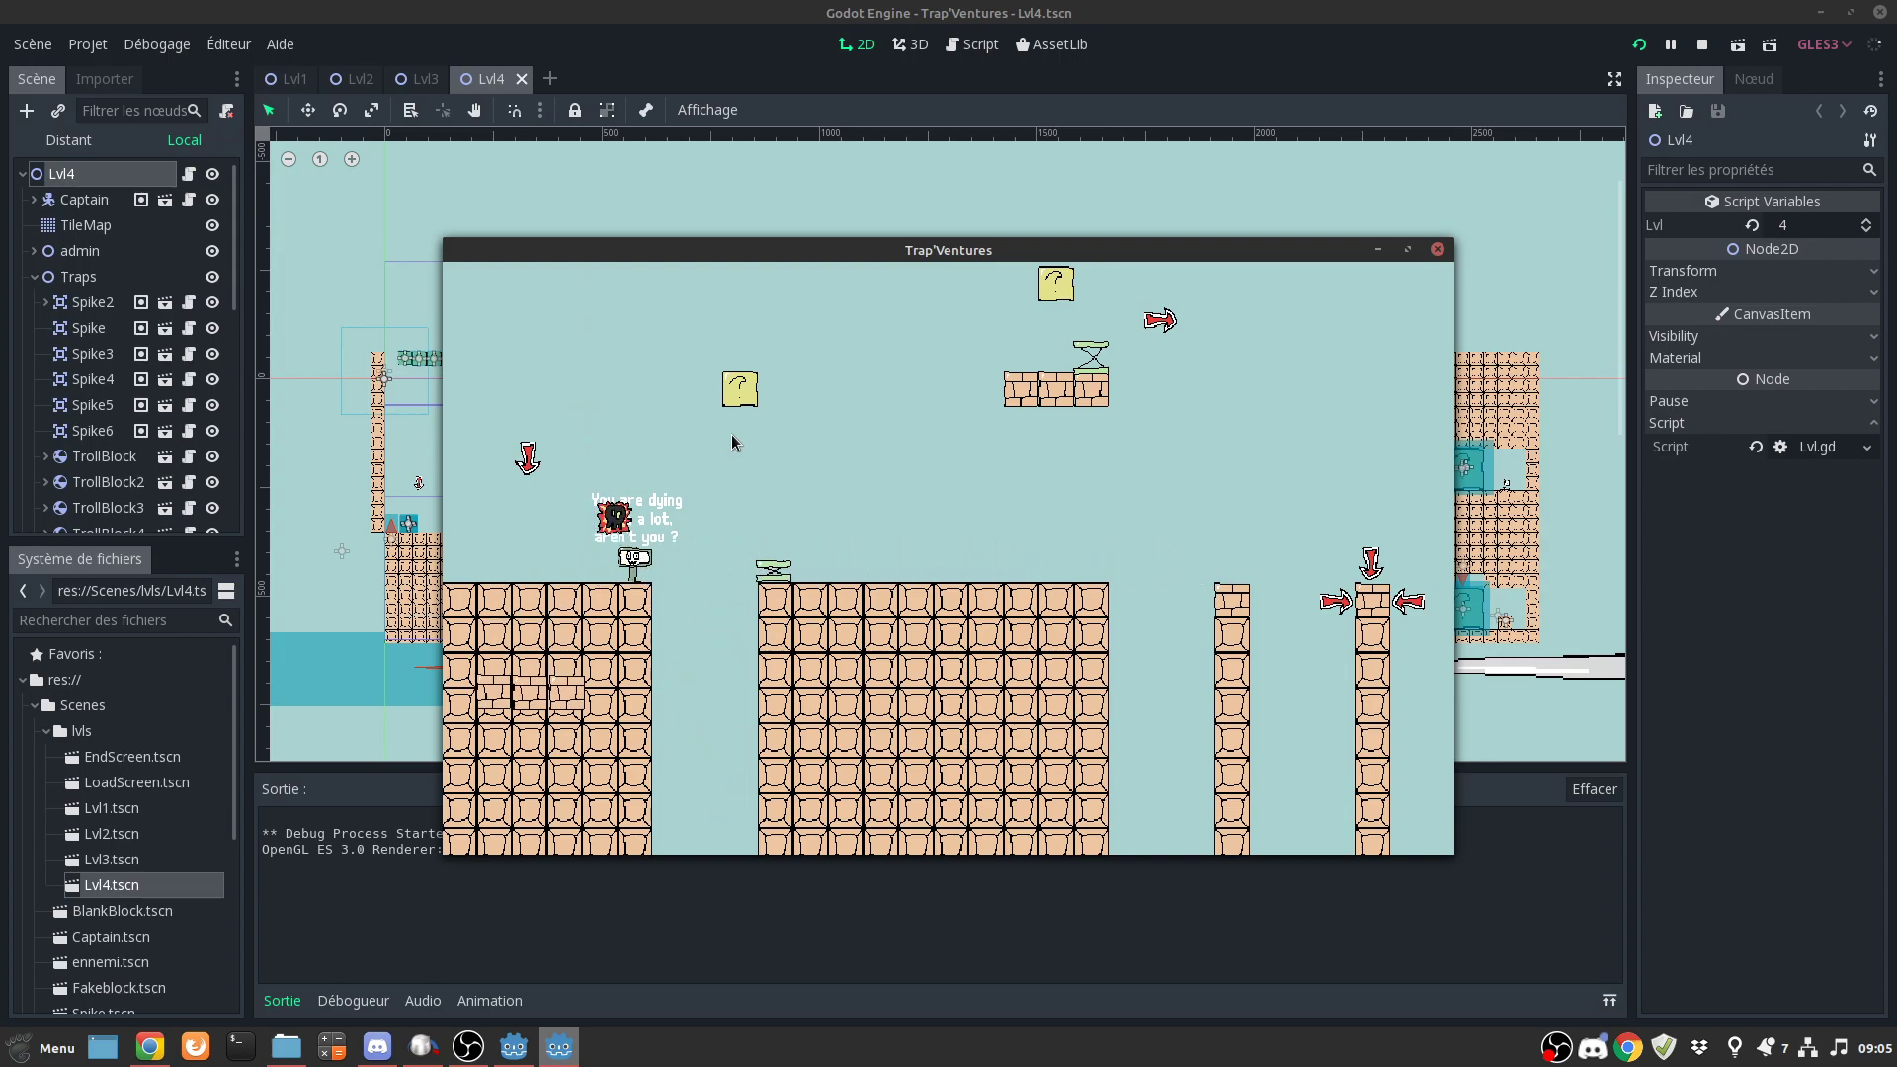
{"action": "key", "text": "Escape"}
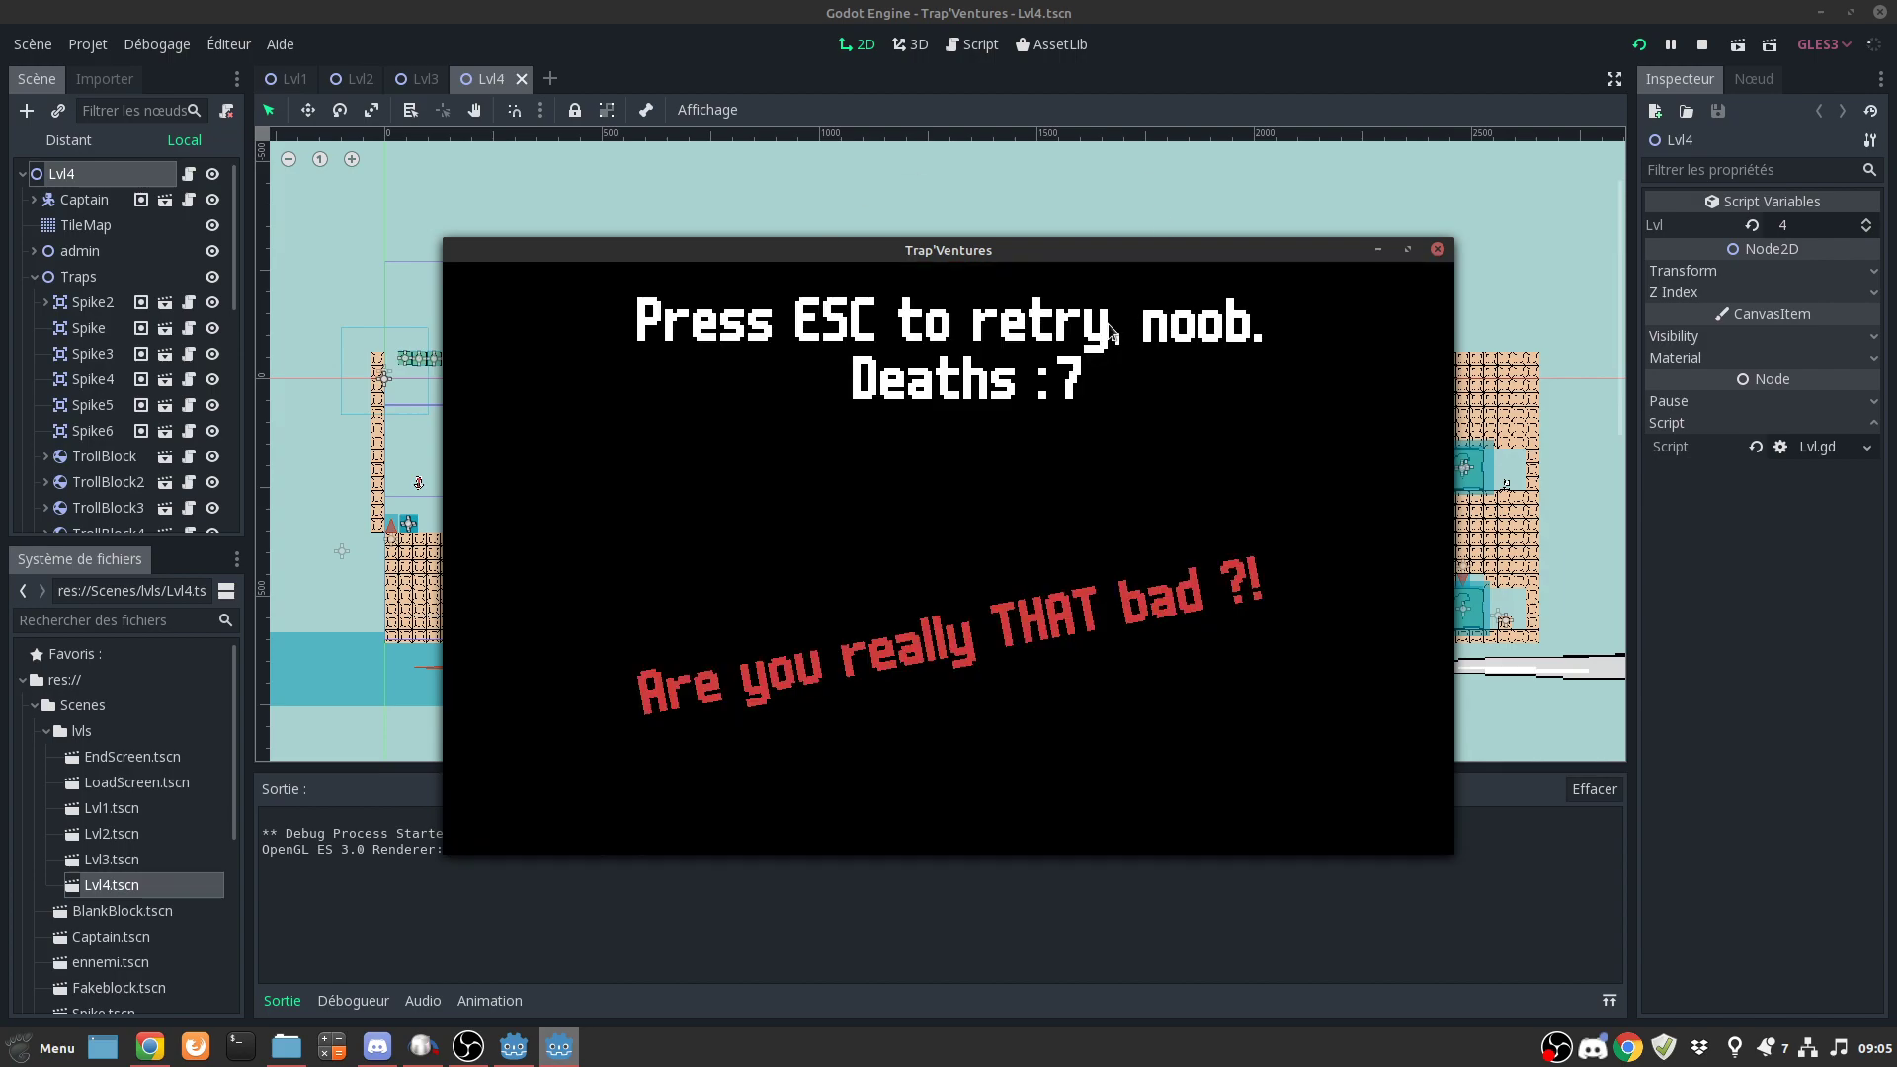
{"action": "left_click", "coordinate": [1436, 251]}
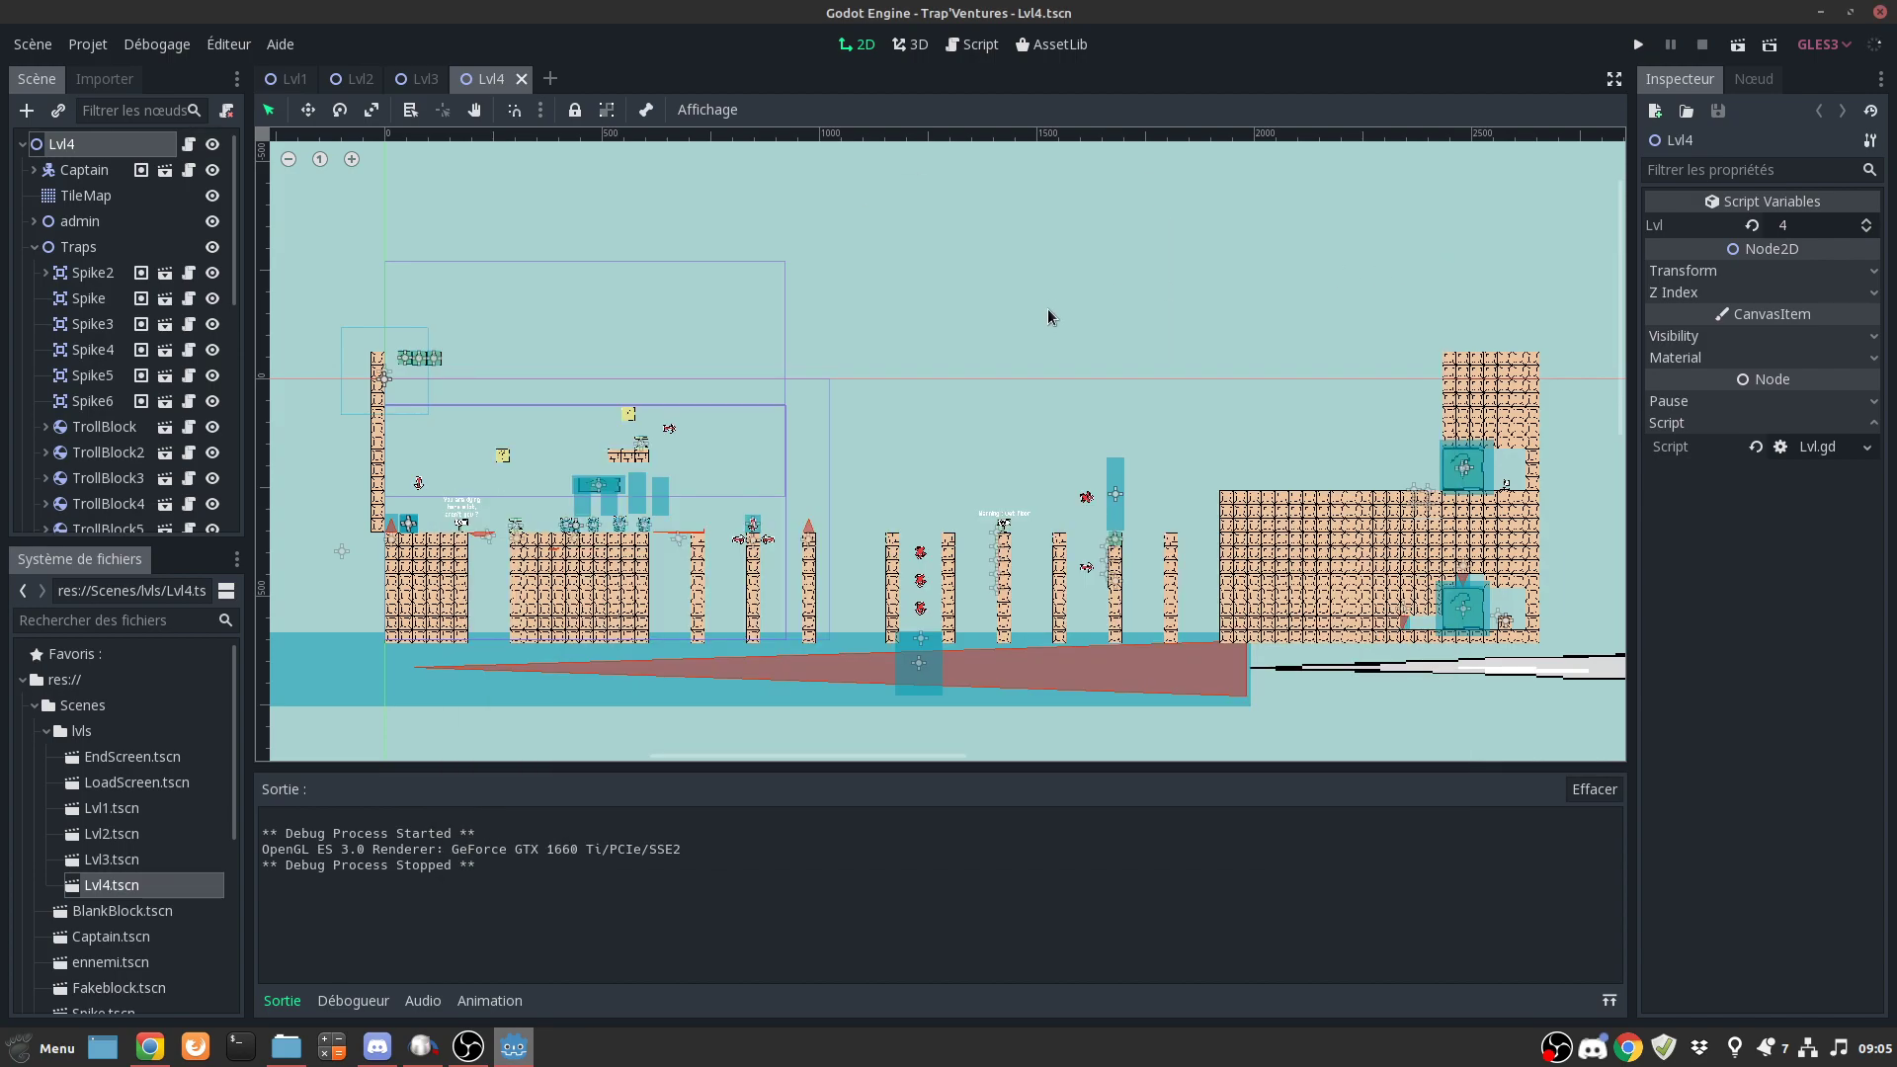
- Survey the full Lvl4 layout, then quit Godot via Quitter
{"action": "scroll", "coordinate": [1045, 312], "scroll_direction": "down", "scroll_amount": 2}
{"action": "middle_click_drag", "start_coordinate": [1042, 309], "coordinate": [855, 348]}
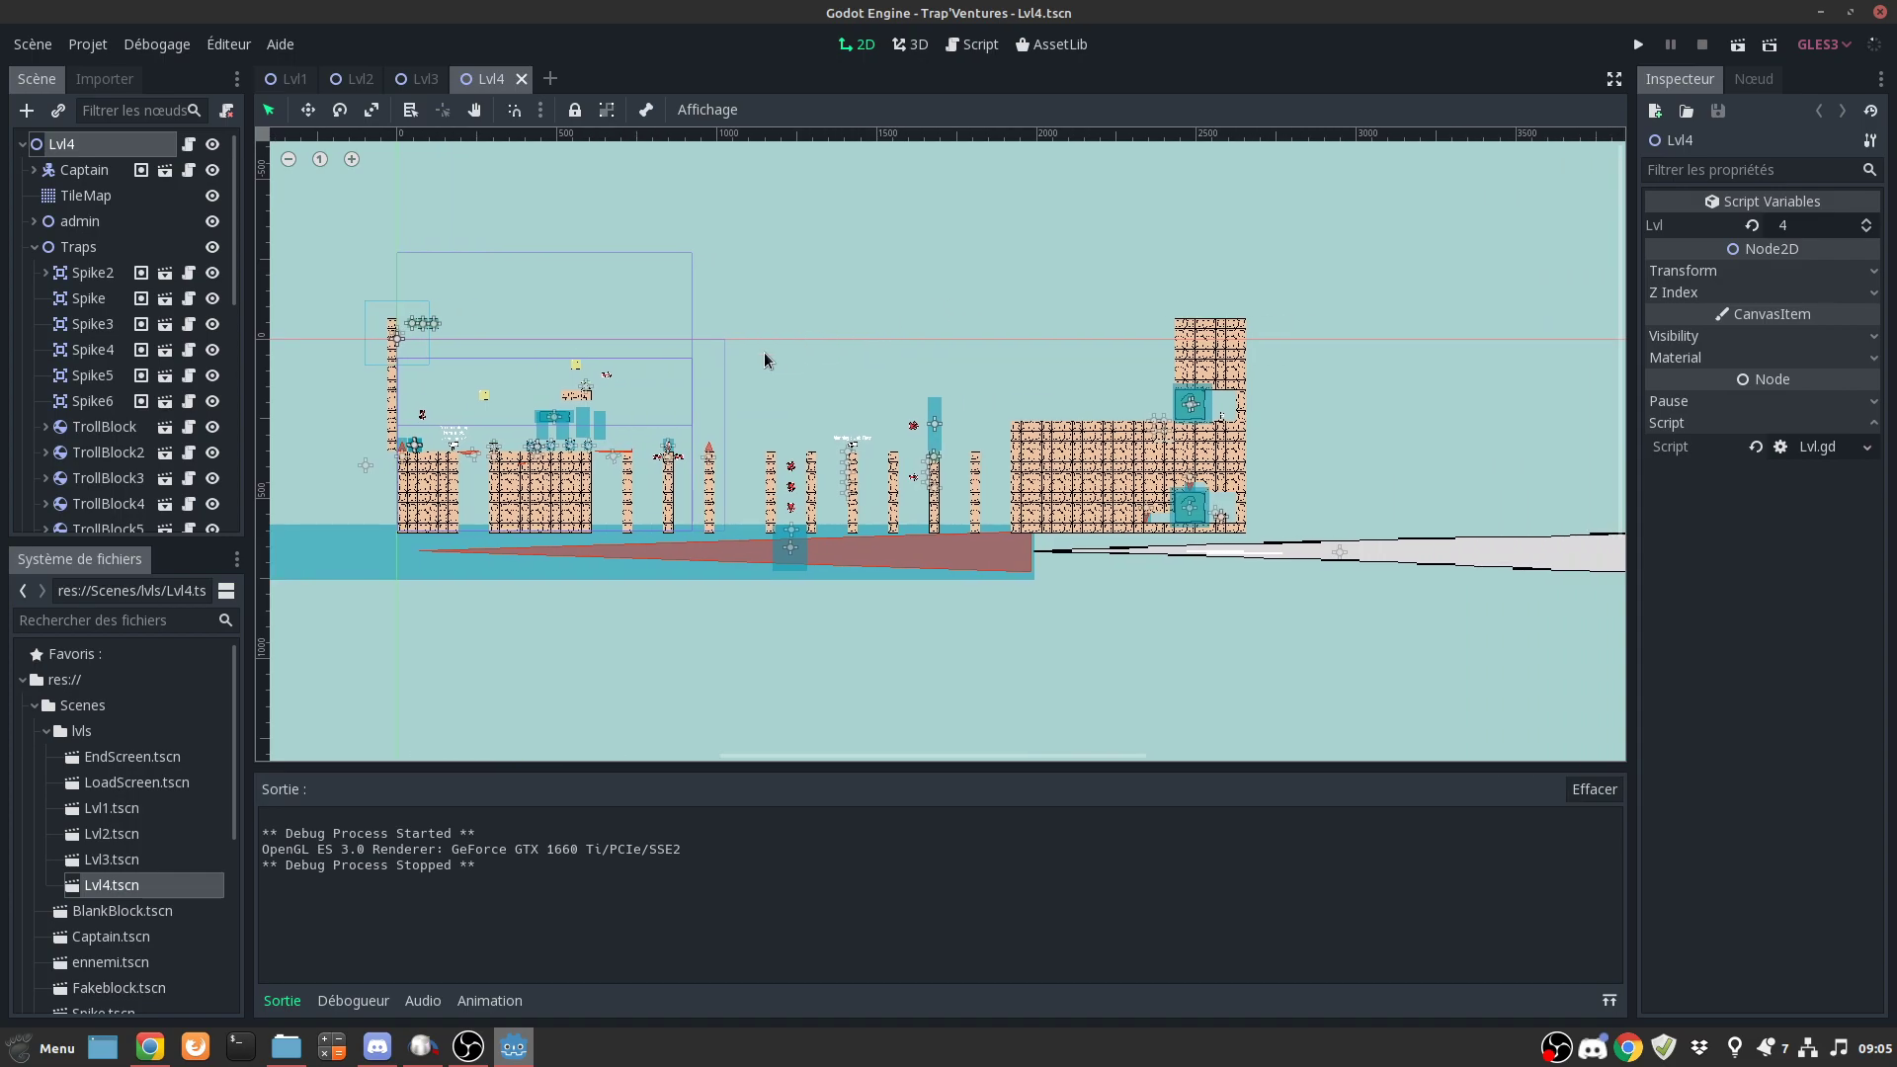
{"action": "scroll", "coordinate": [767, 359], "scroll_direction": "up", "scroll_amount": 3}
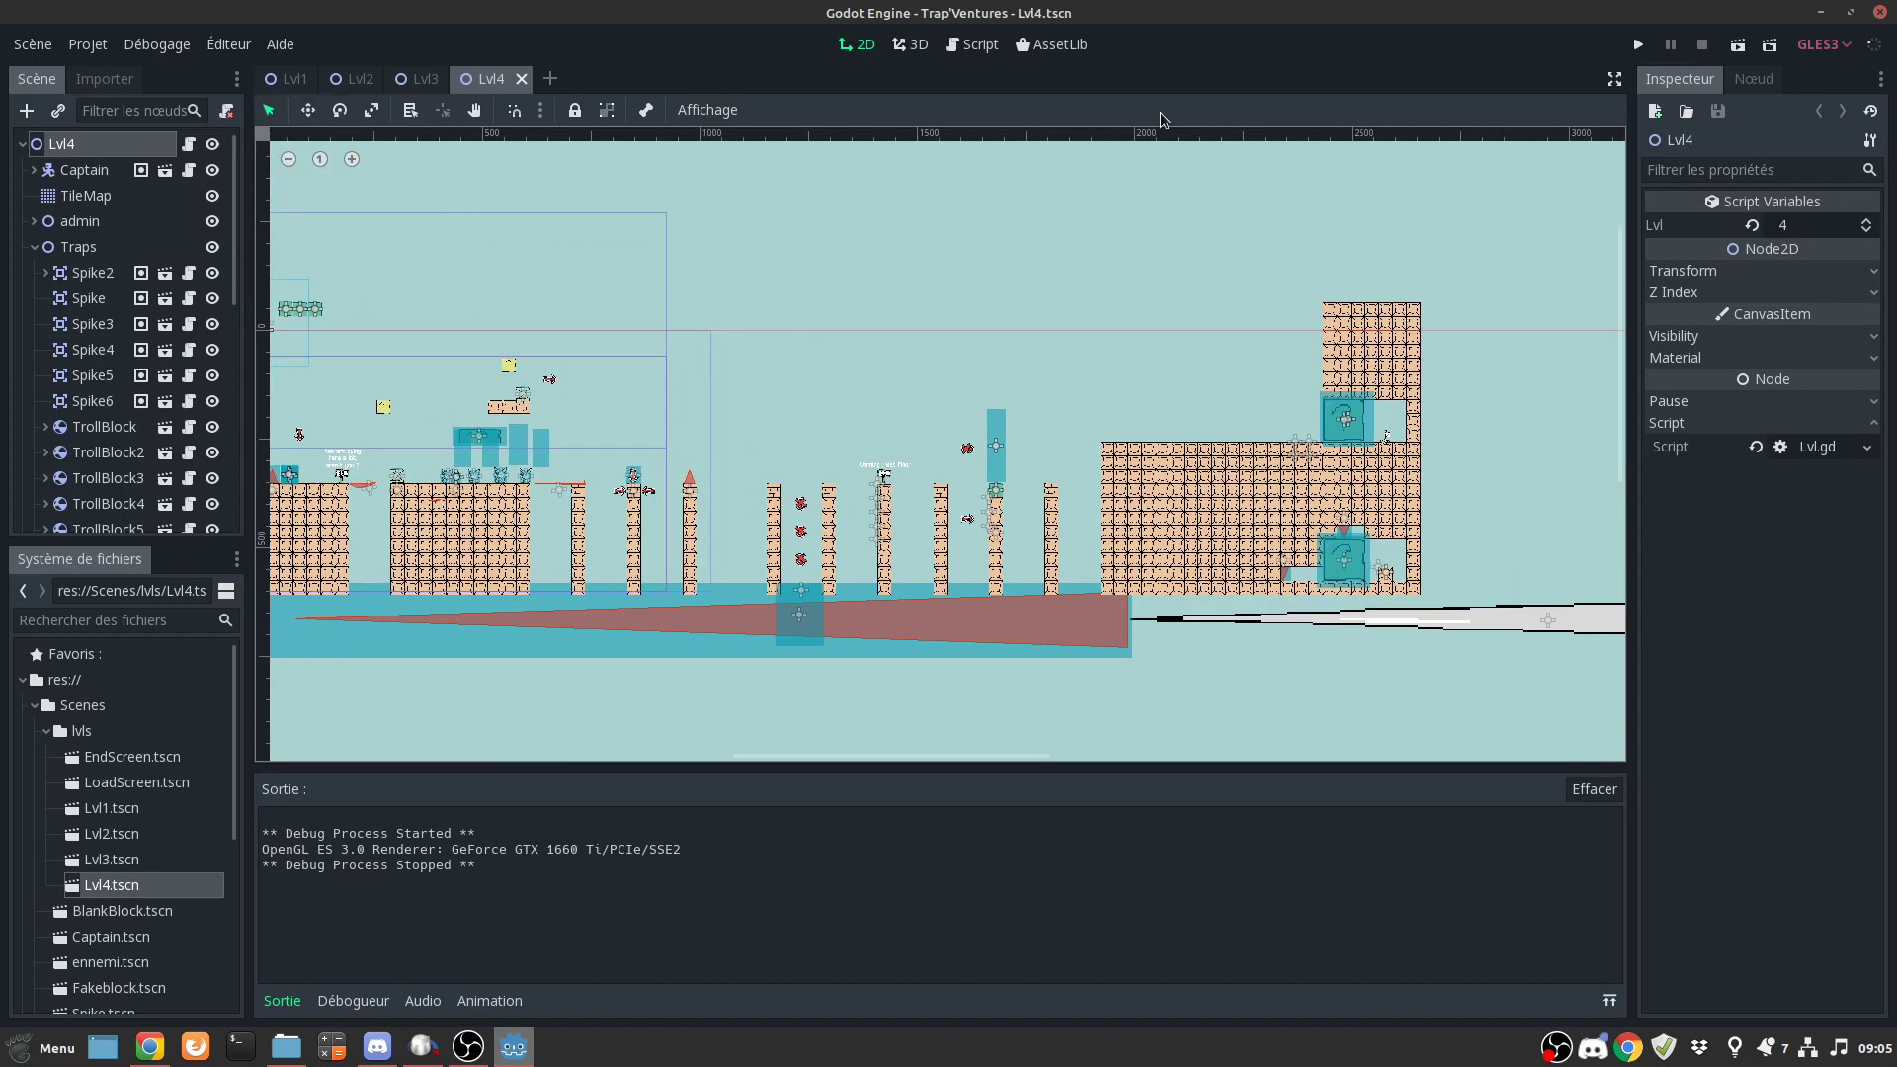
{"action": "left_click", "coordinate": [1880, 13]}
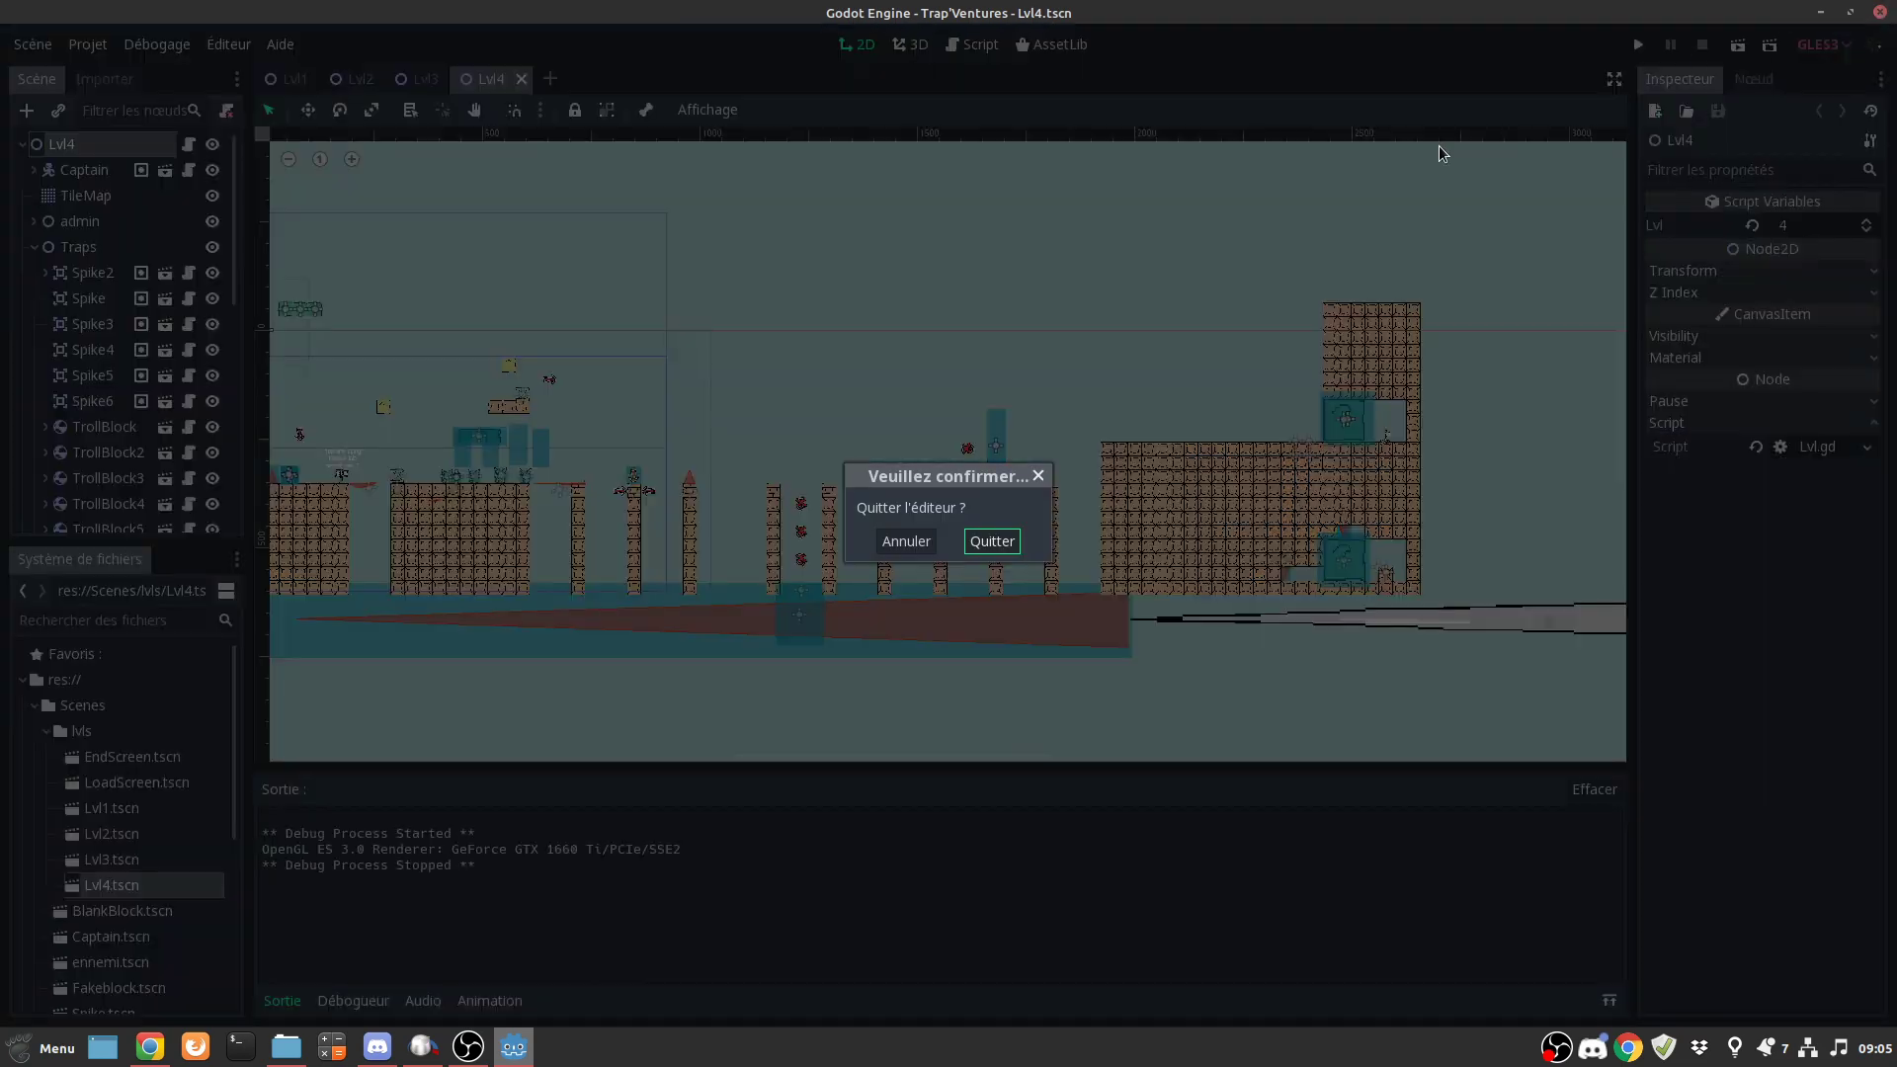
{"action": "left_click", "coordinate": [975, 543]}
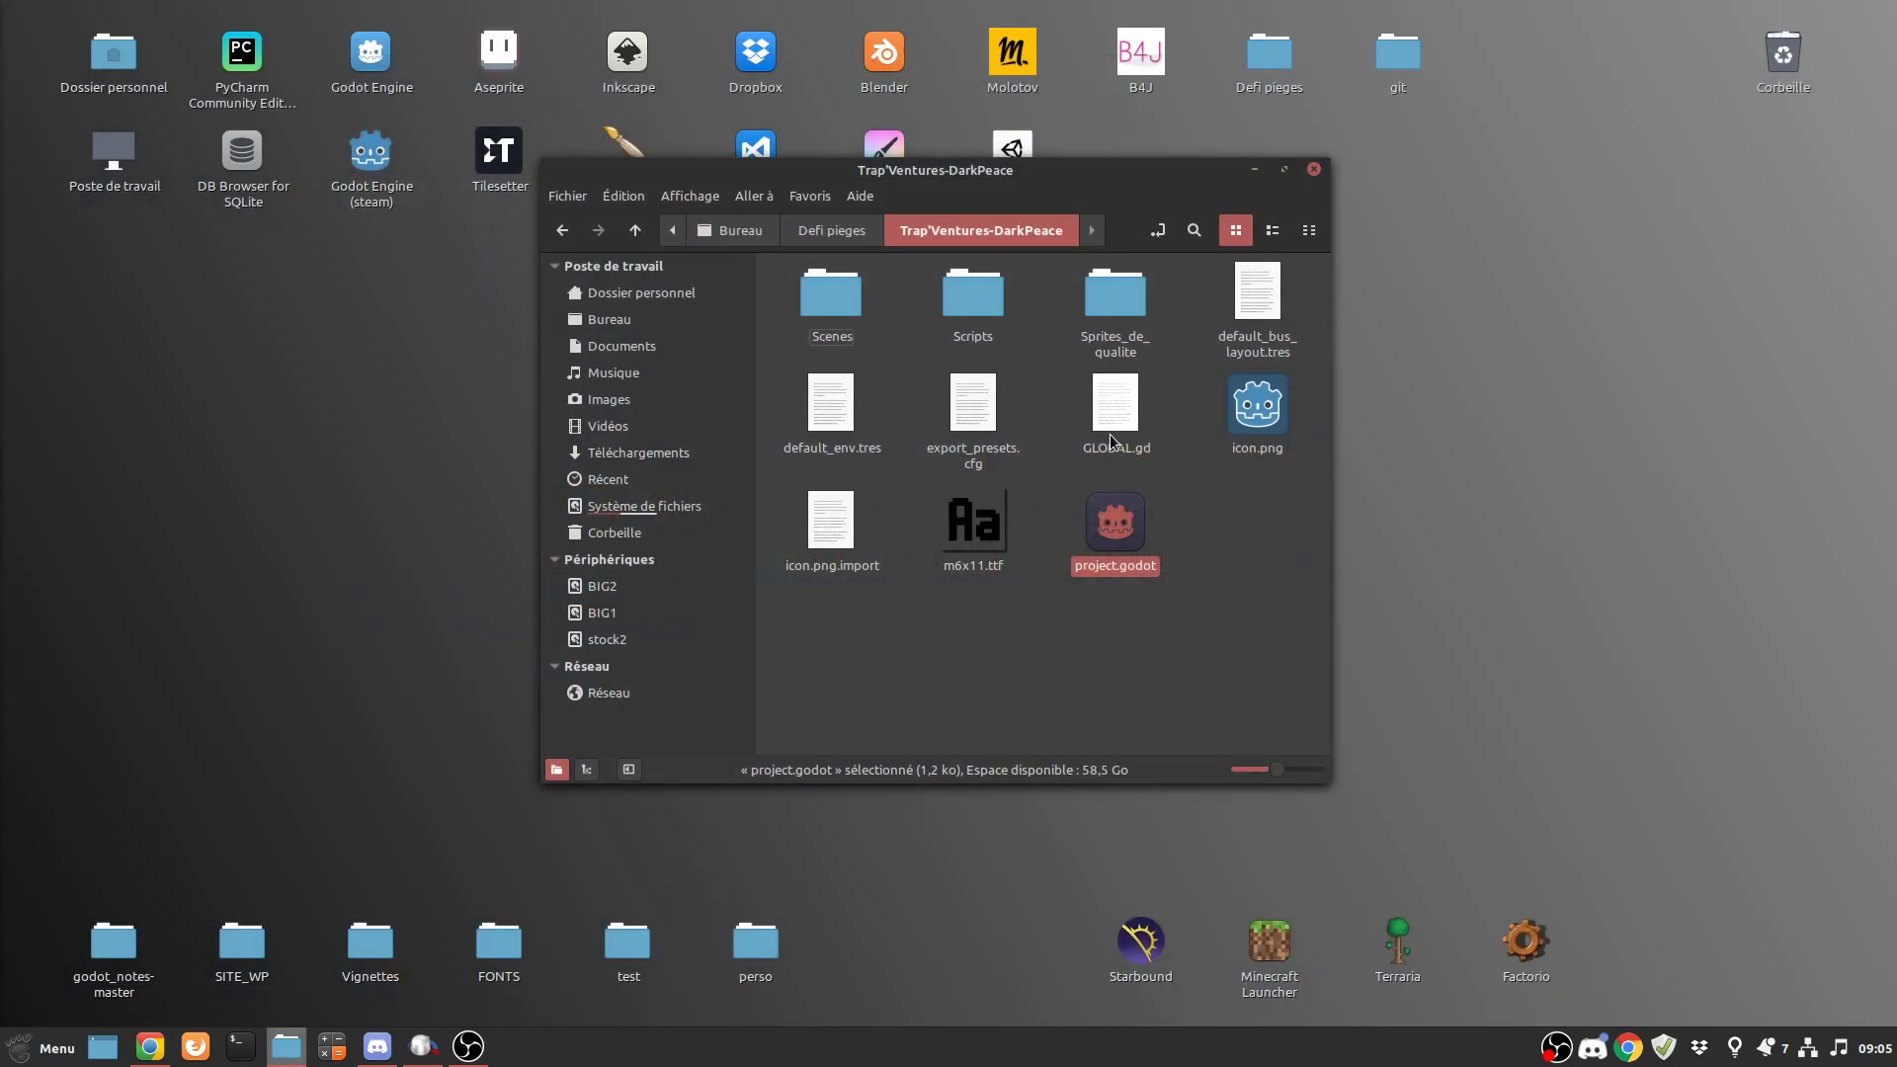
- Launch project.godot from the Trap'Ventures_eazy folder in Defi pieges
{"action": "left_click", "coordinate": [562, 230]}
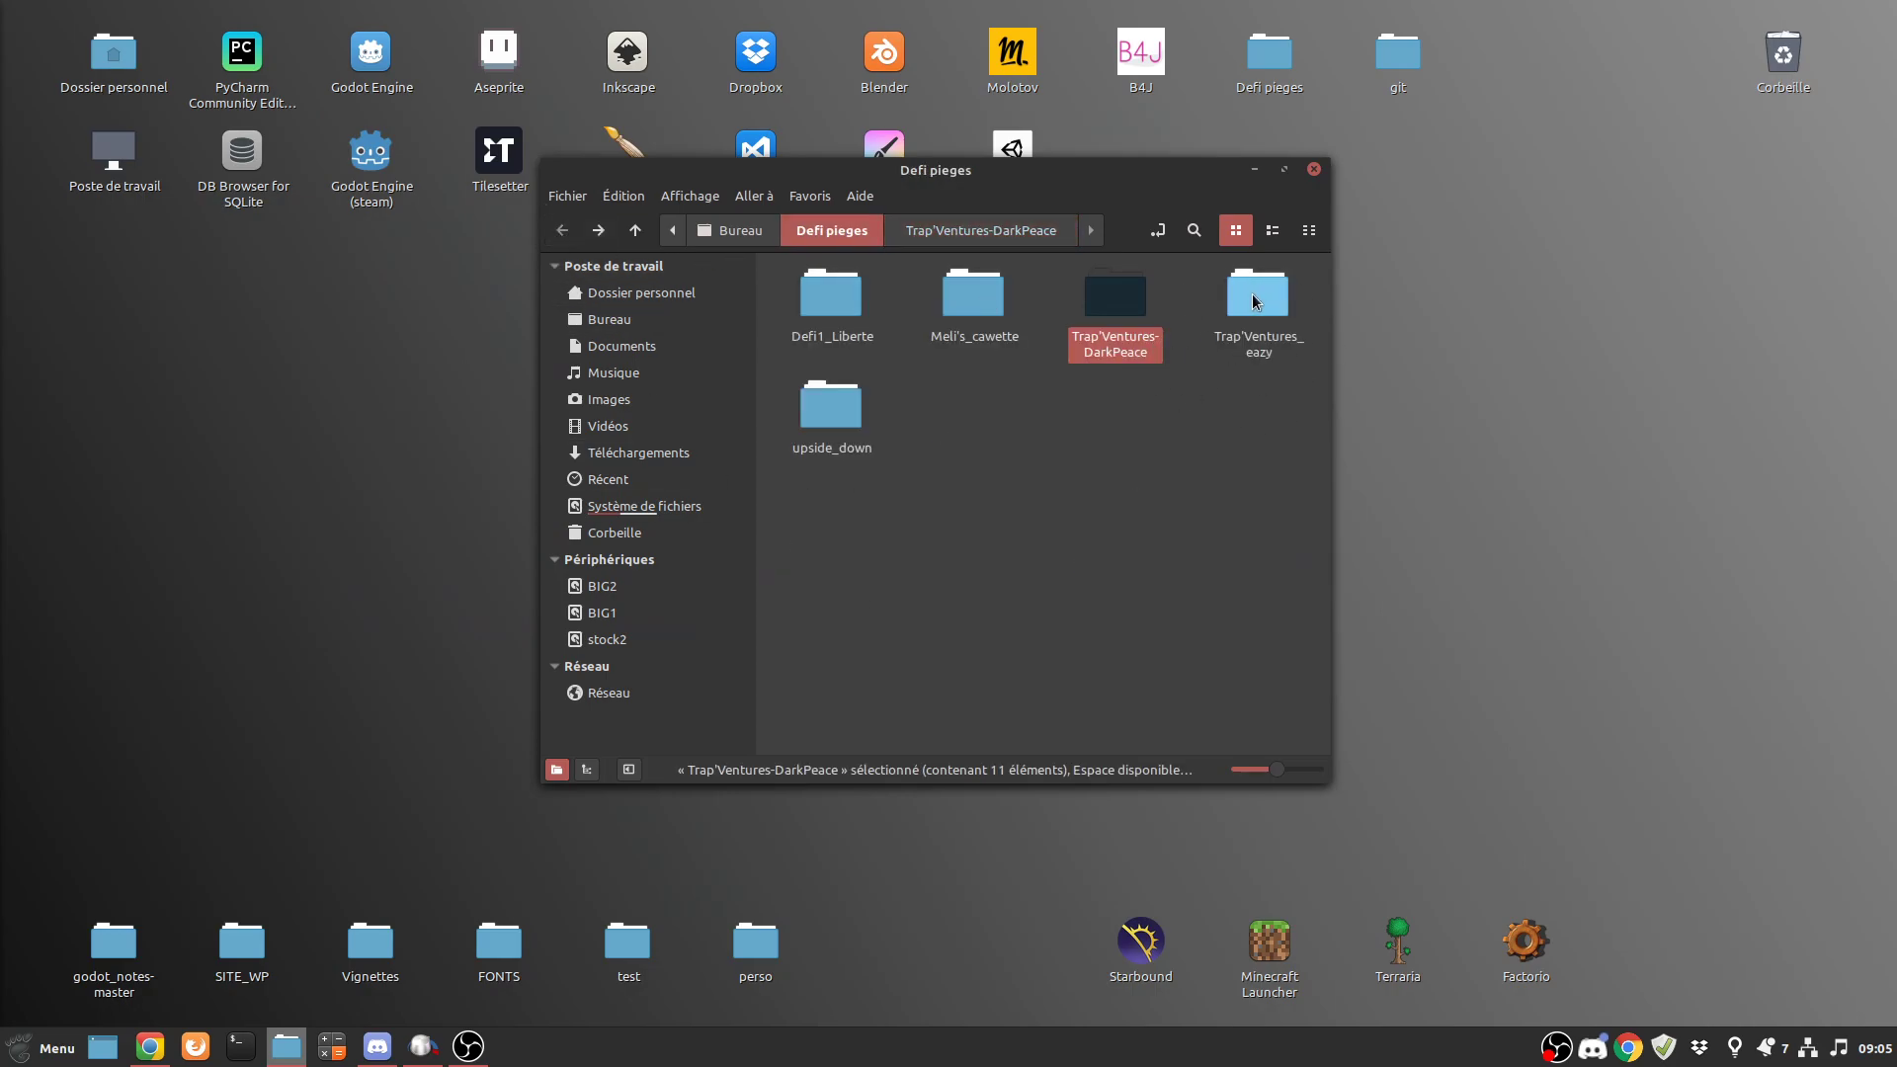
{"action": "double_click", "coordinate": [1255, 302]}
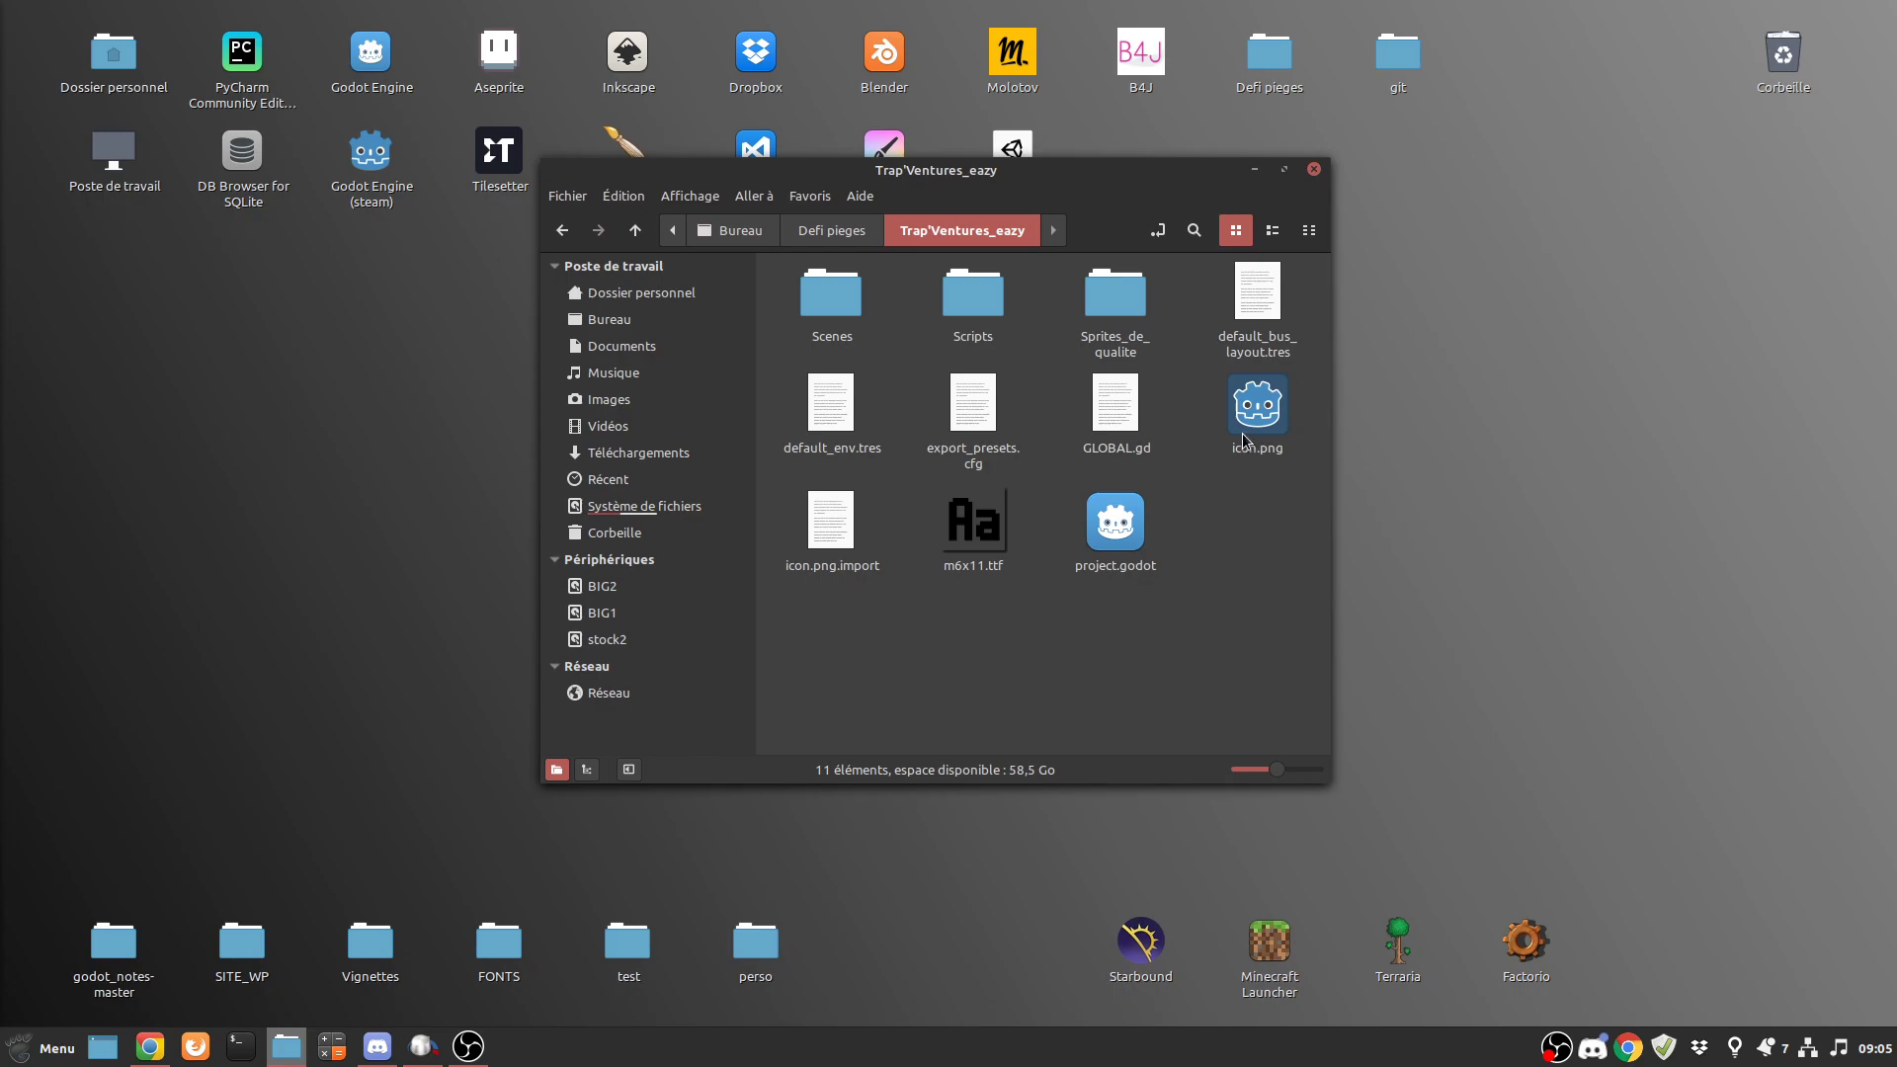
{"action": "double_click", "coordinate": [1114, 524]}
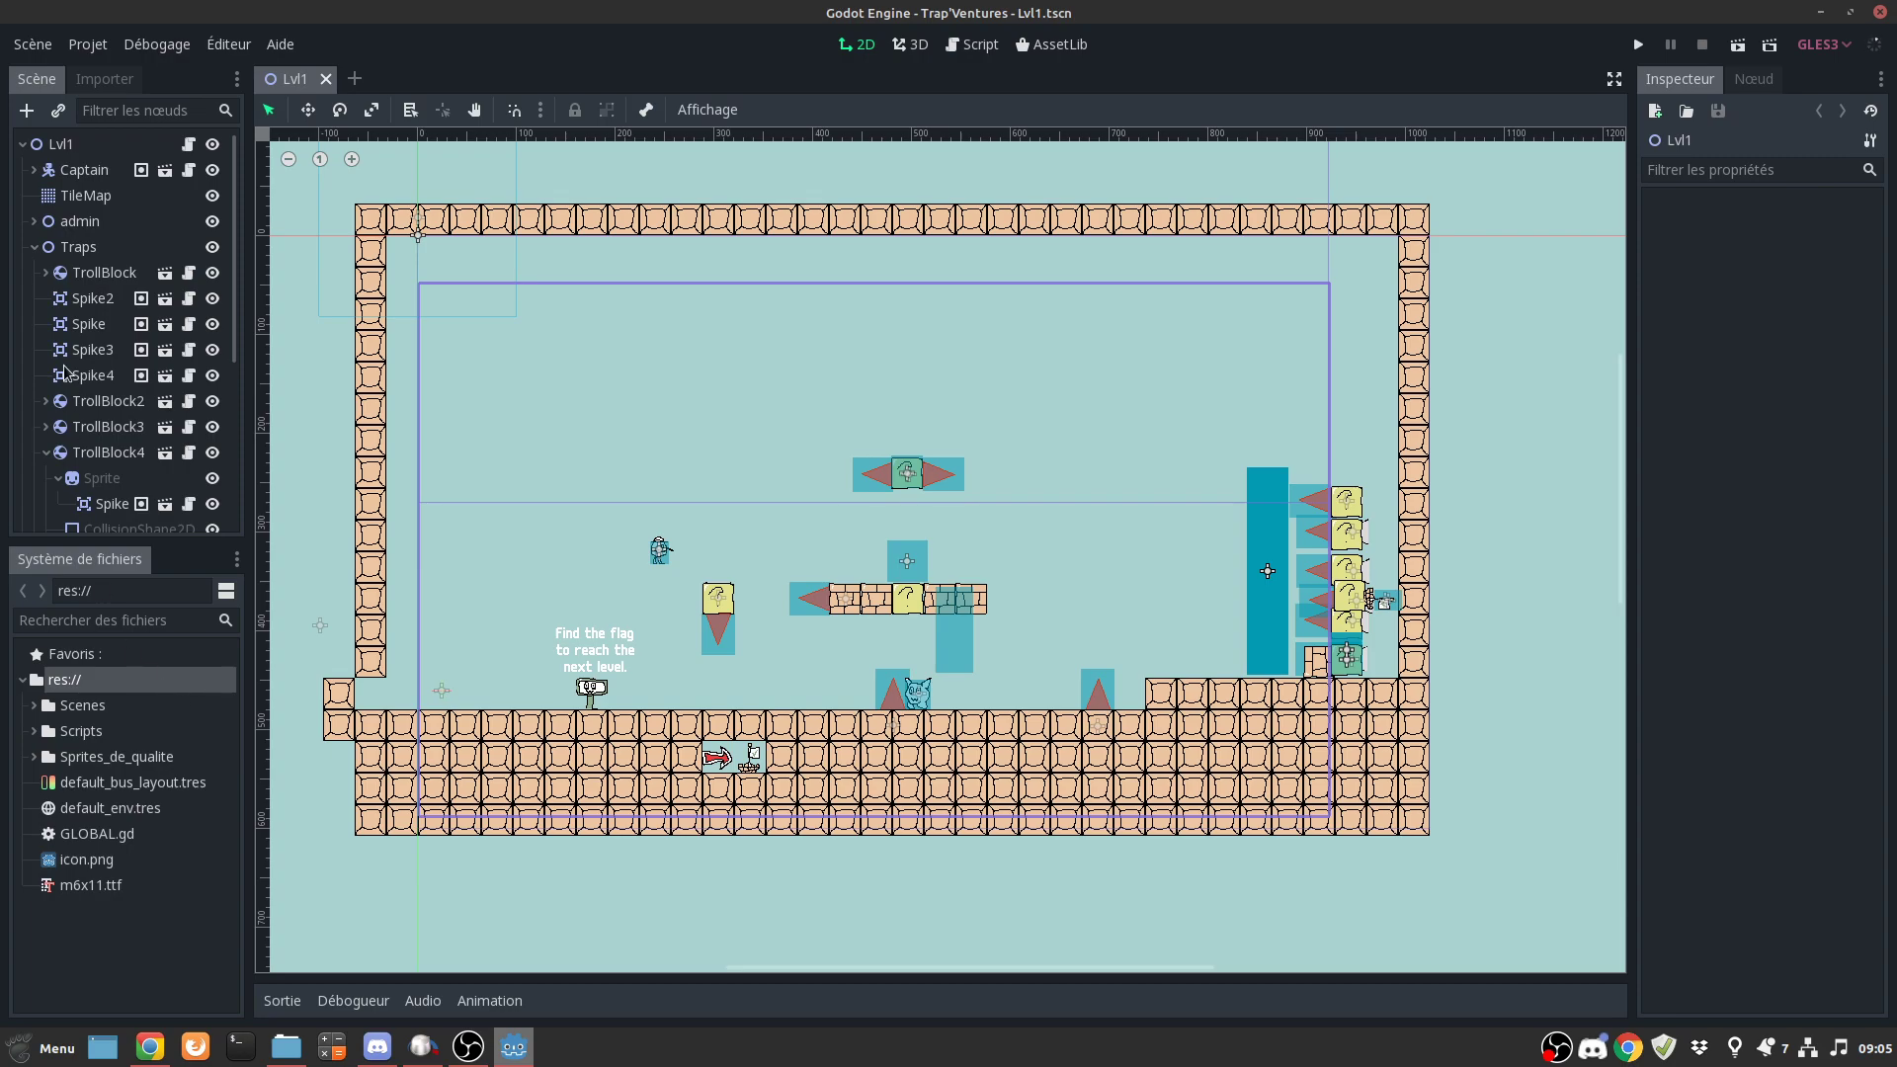
- Open Trap'Ventures_eazy's Lvl4.tscn, look around it, and quit Godot
{"action": "double_click", "coordinate": [82, 705]}
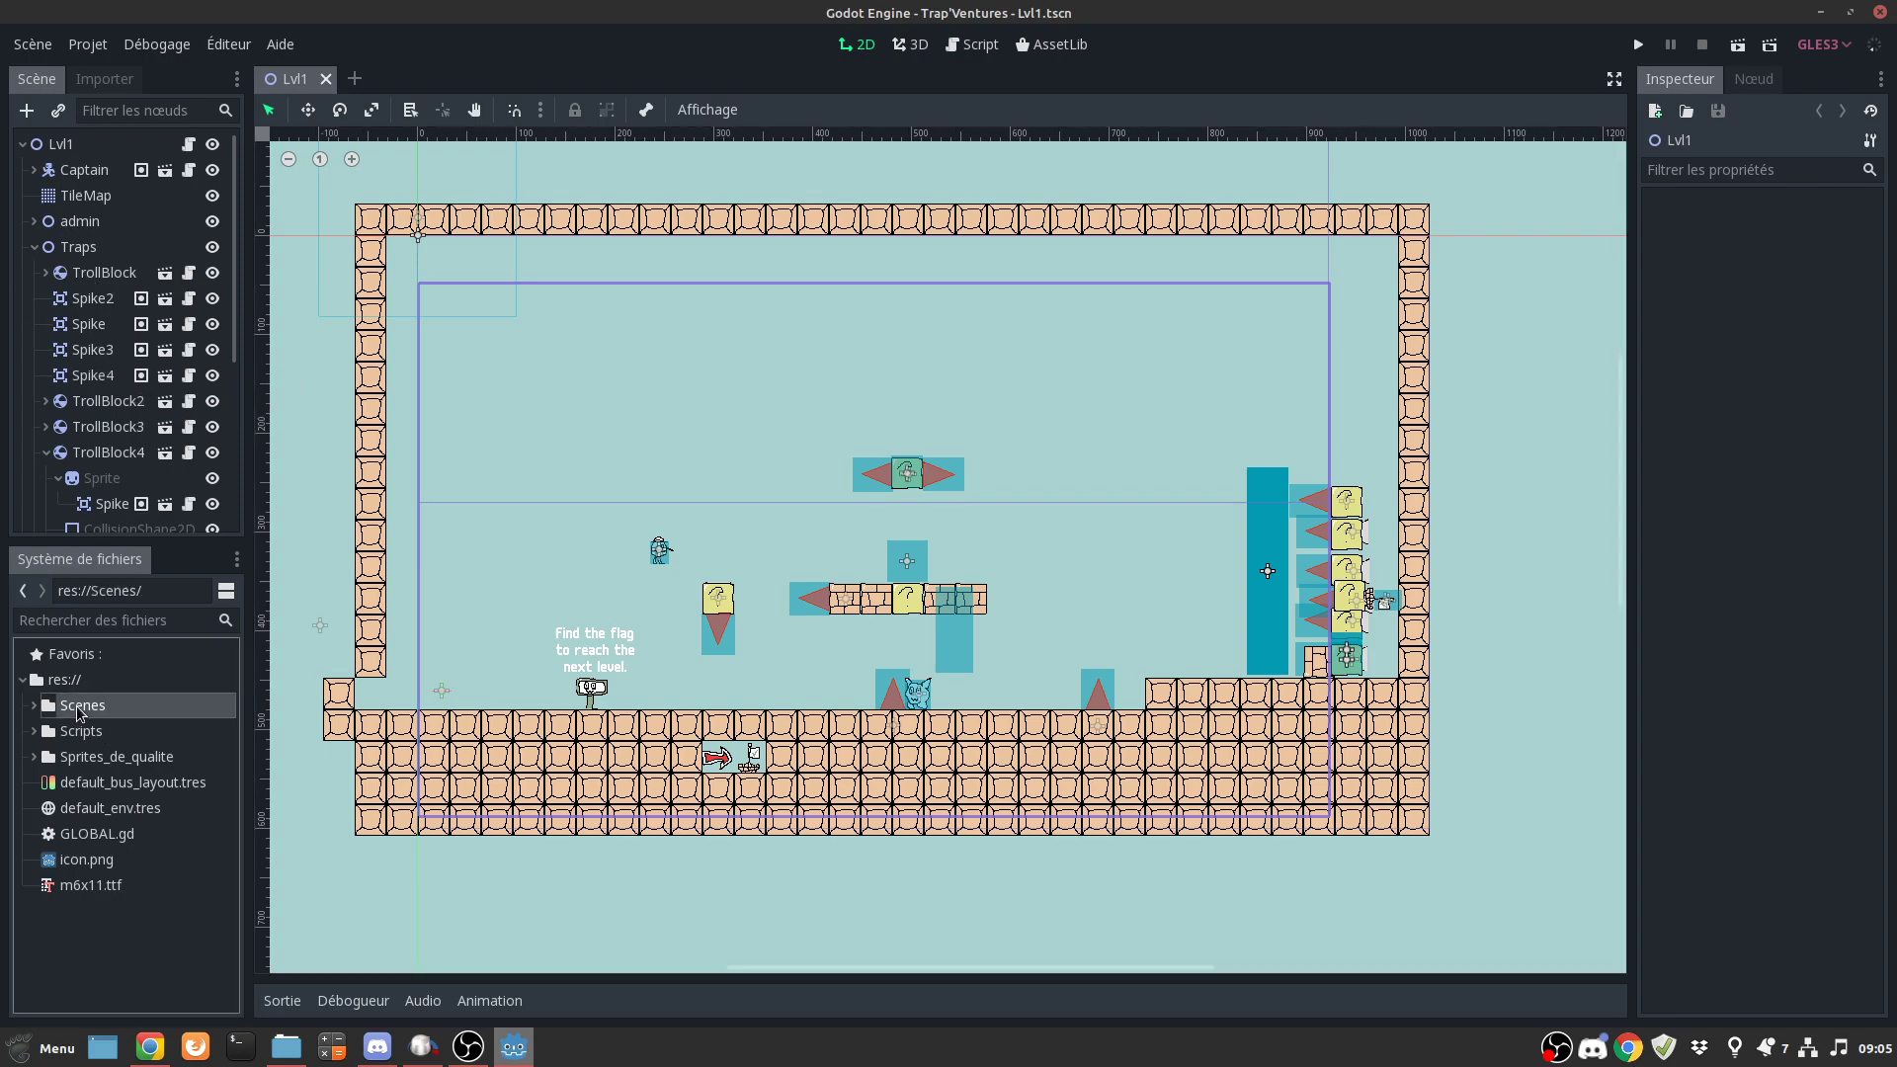
{"action": "double_click", "coordinate": [96, 731]}
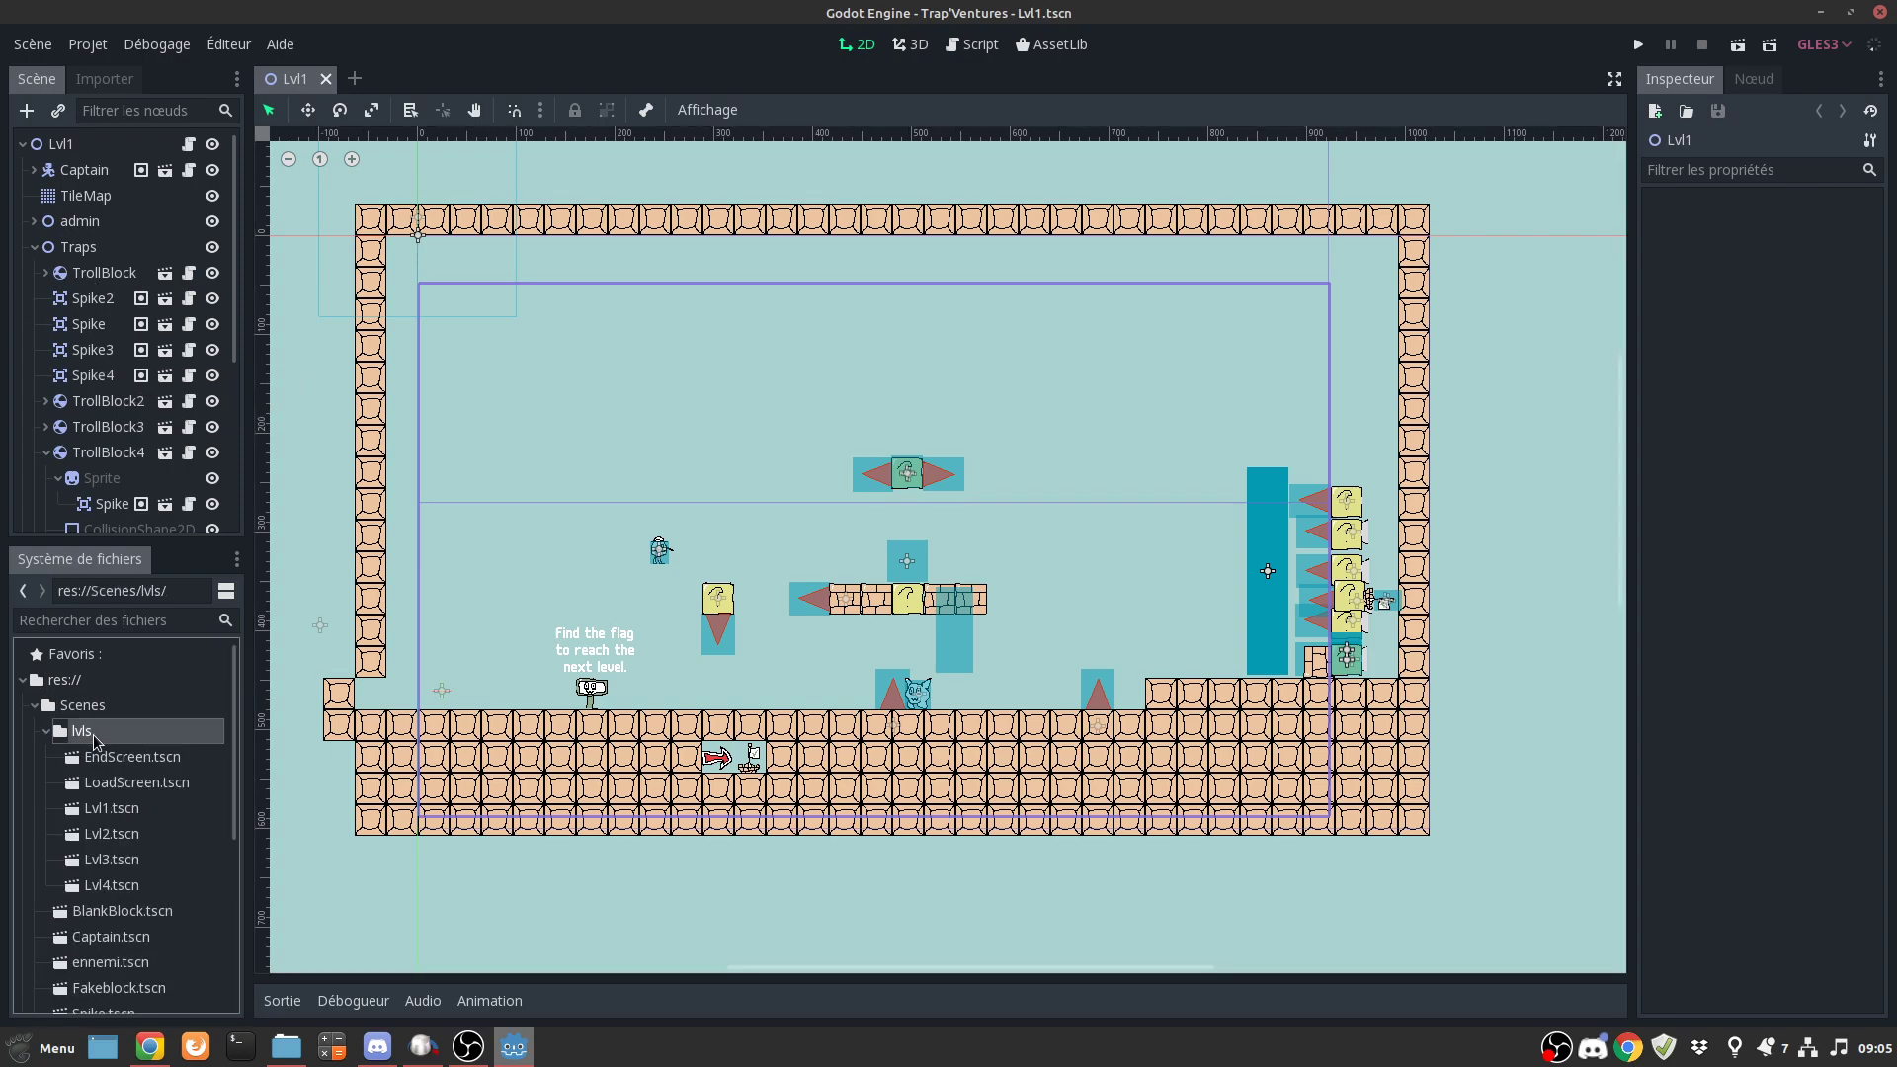
{"action": "double_click", "coordinate": [110, 885]}
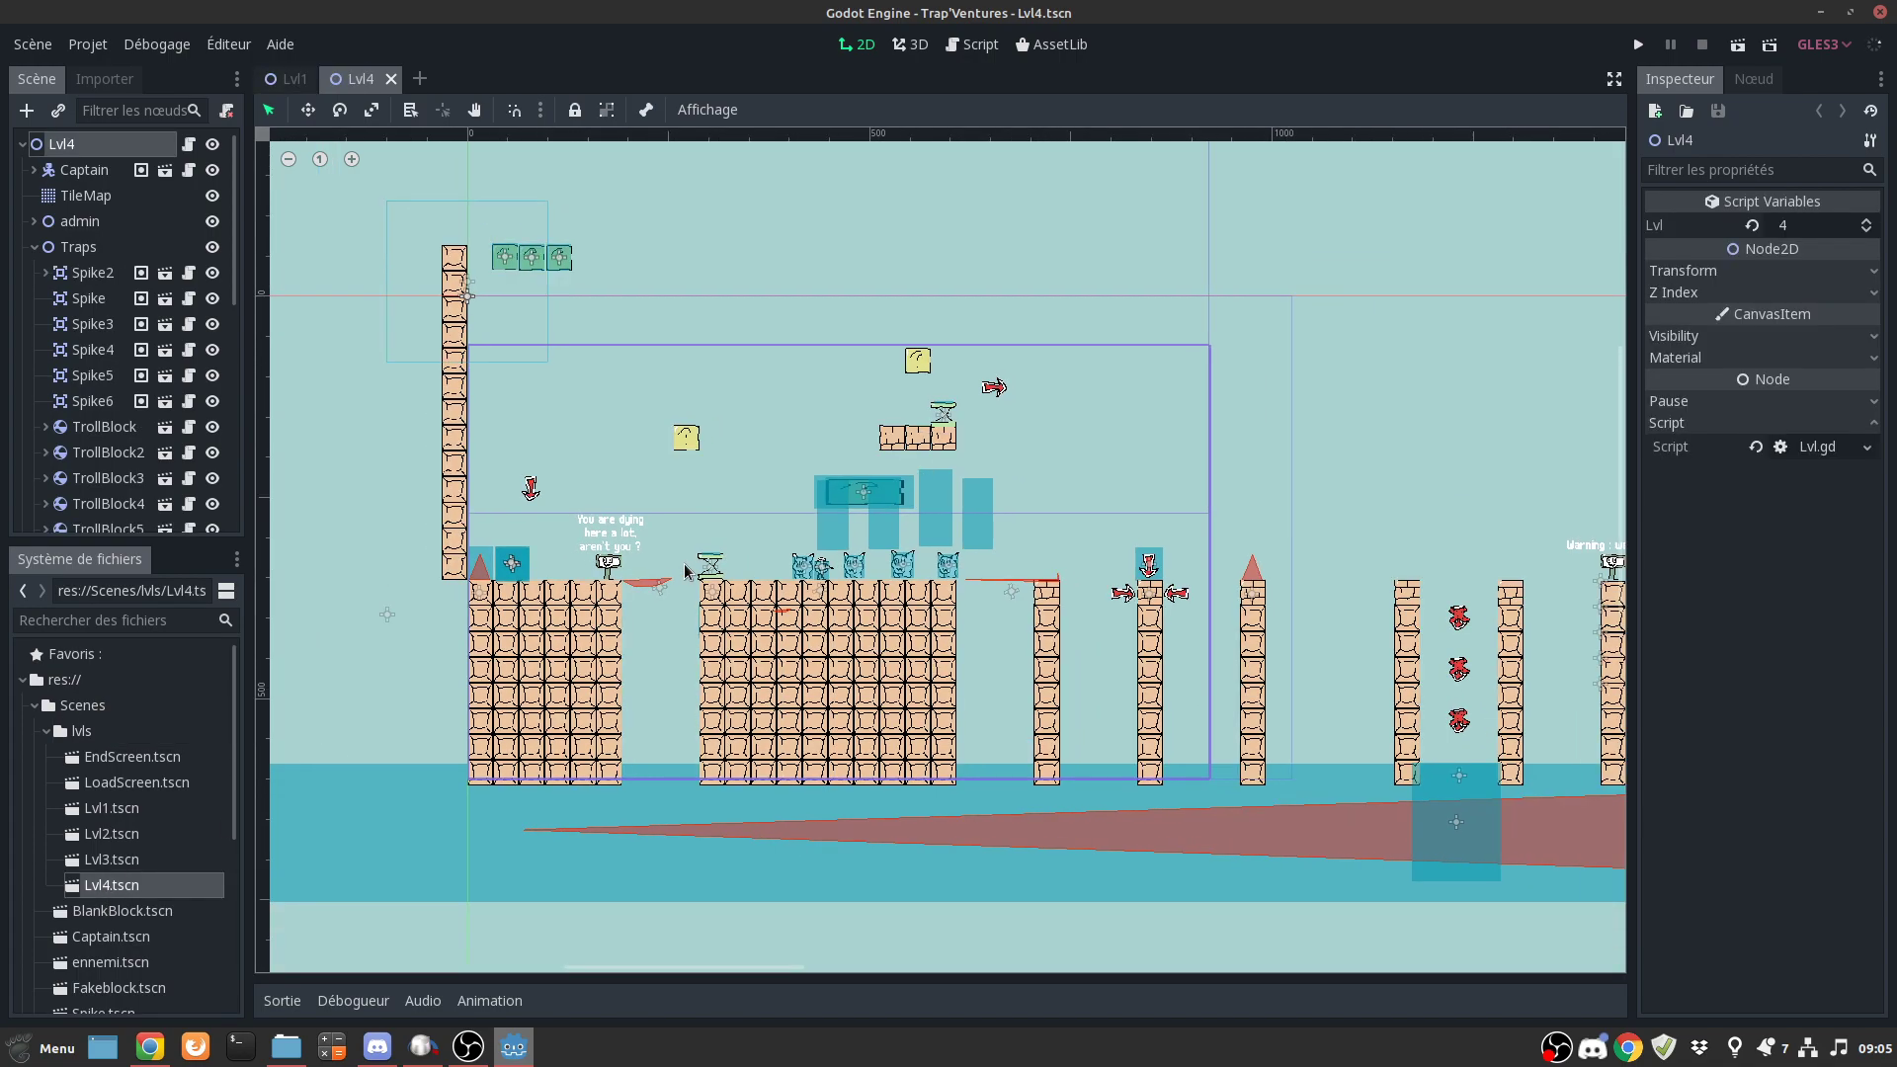
{"action": "mouse_move", "coordinate": [689, 571]}
{"action": "middle_mouse_down"}
{"action": "mouse_move", "coordinate": [619, 562]}
{"action": "mouse_move", "coordinate": [654, 562]}
{"action": "middle_mouse_up"}
{"action": "left_click", "coordinate": [1882, 12]}
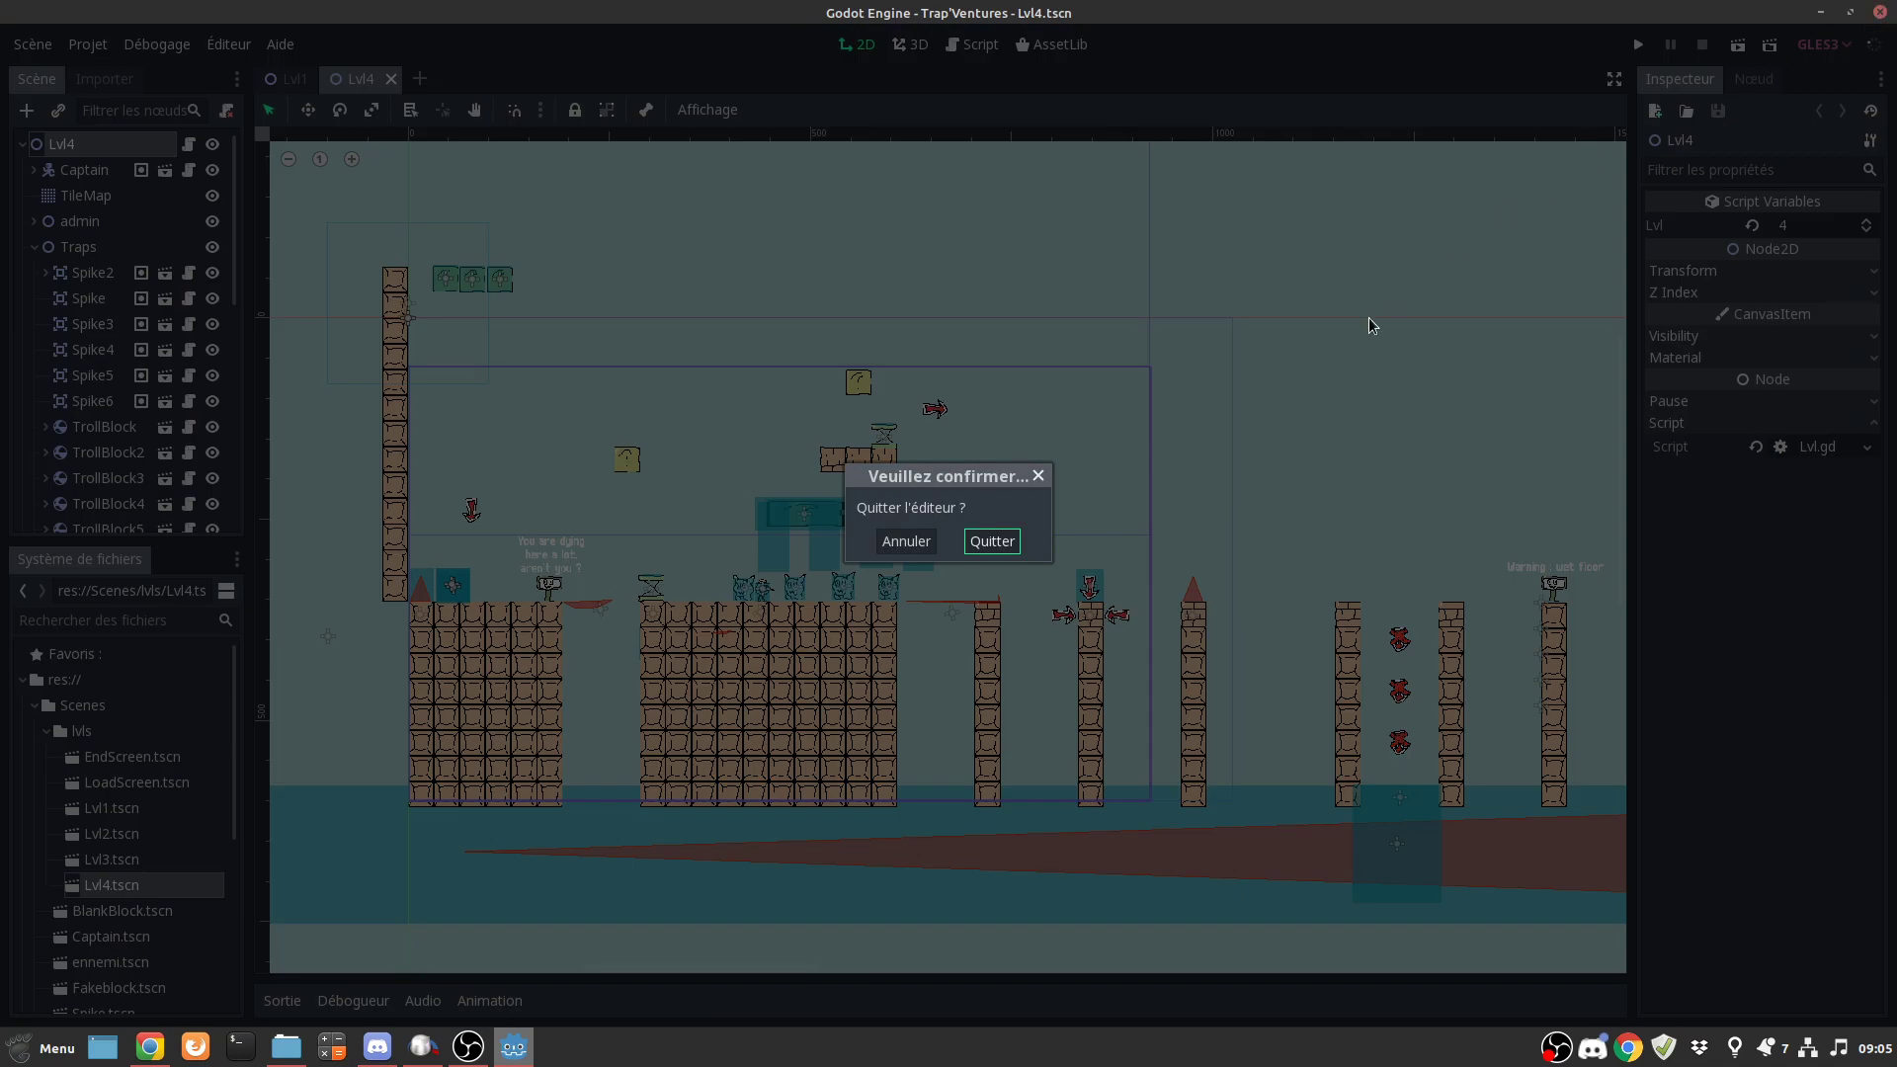
{"action": "left_click", "coordinate": [1015, 543]}
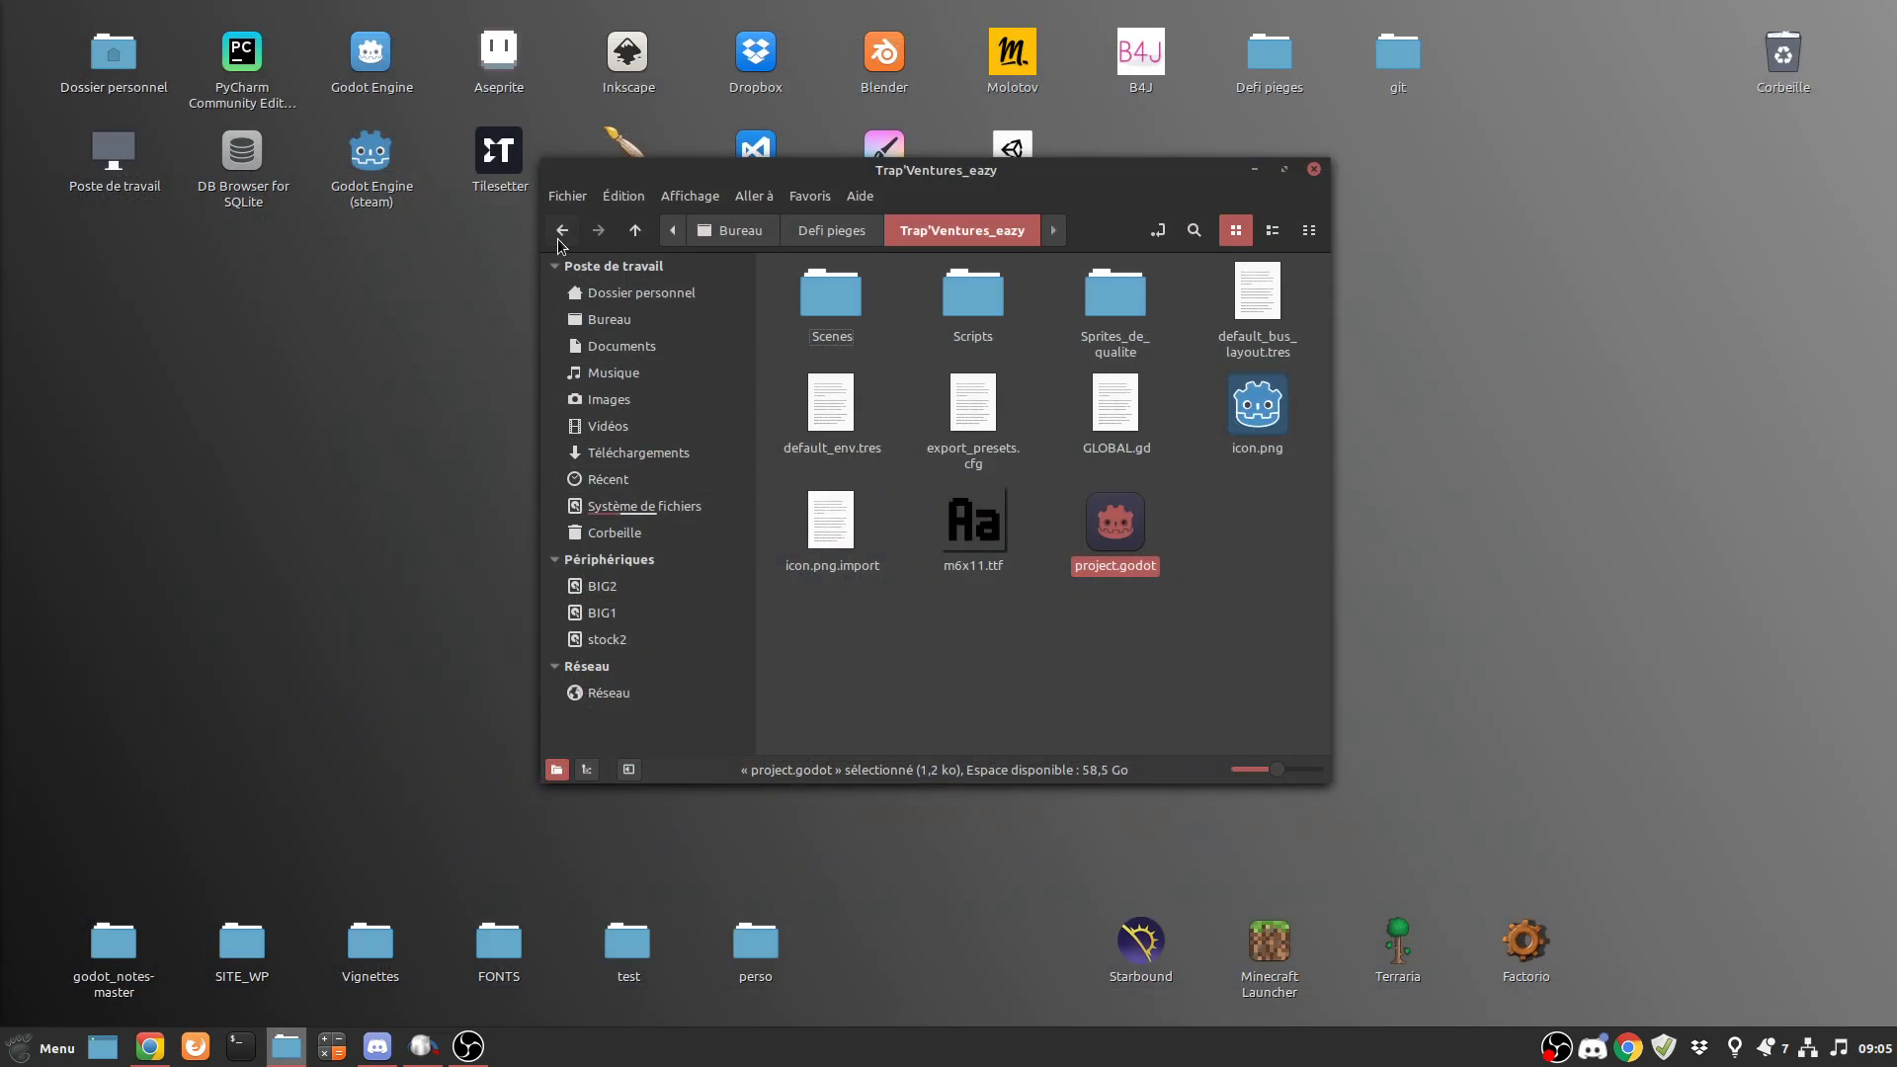
- Open the upside_down project's project.godot from the Defi pieges folder
{"action": "left_click", "coordinate": [562, 230]}
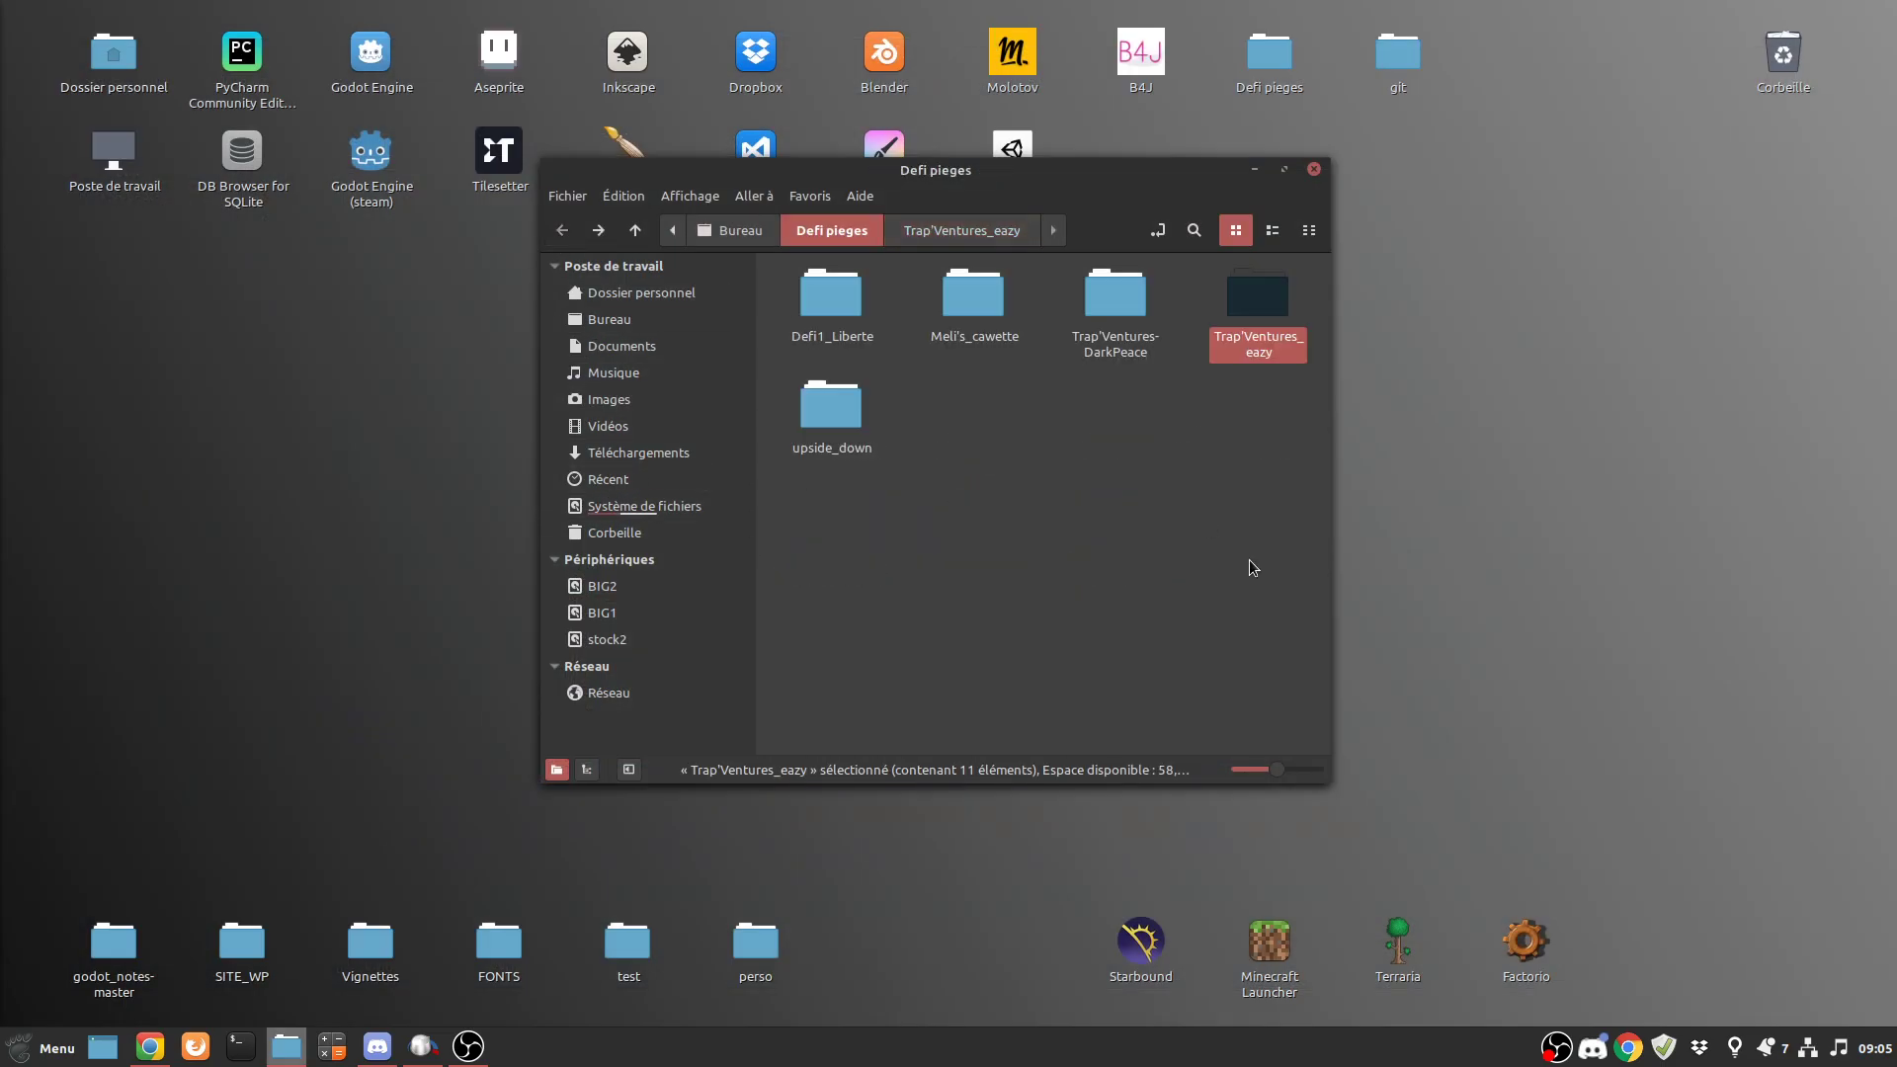
{"action": "left_click", "coordinate": [958, 543]}
{"action": "left_click", "coordinate": [820, 407]}
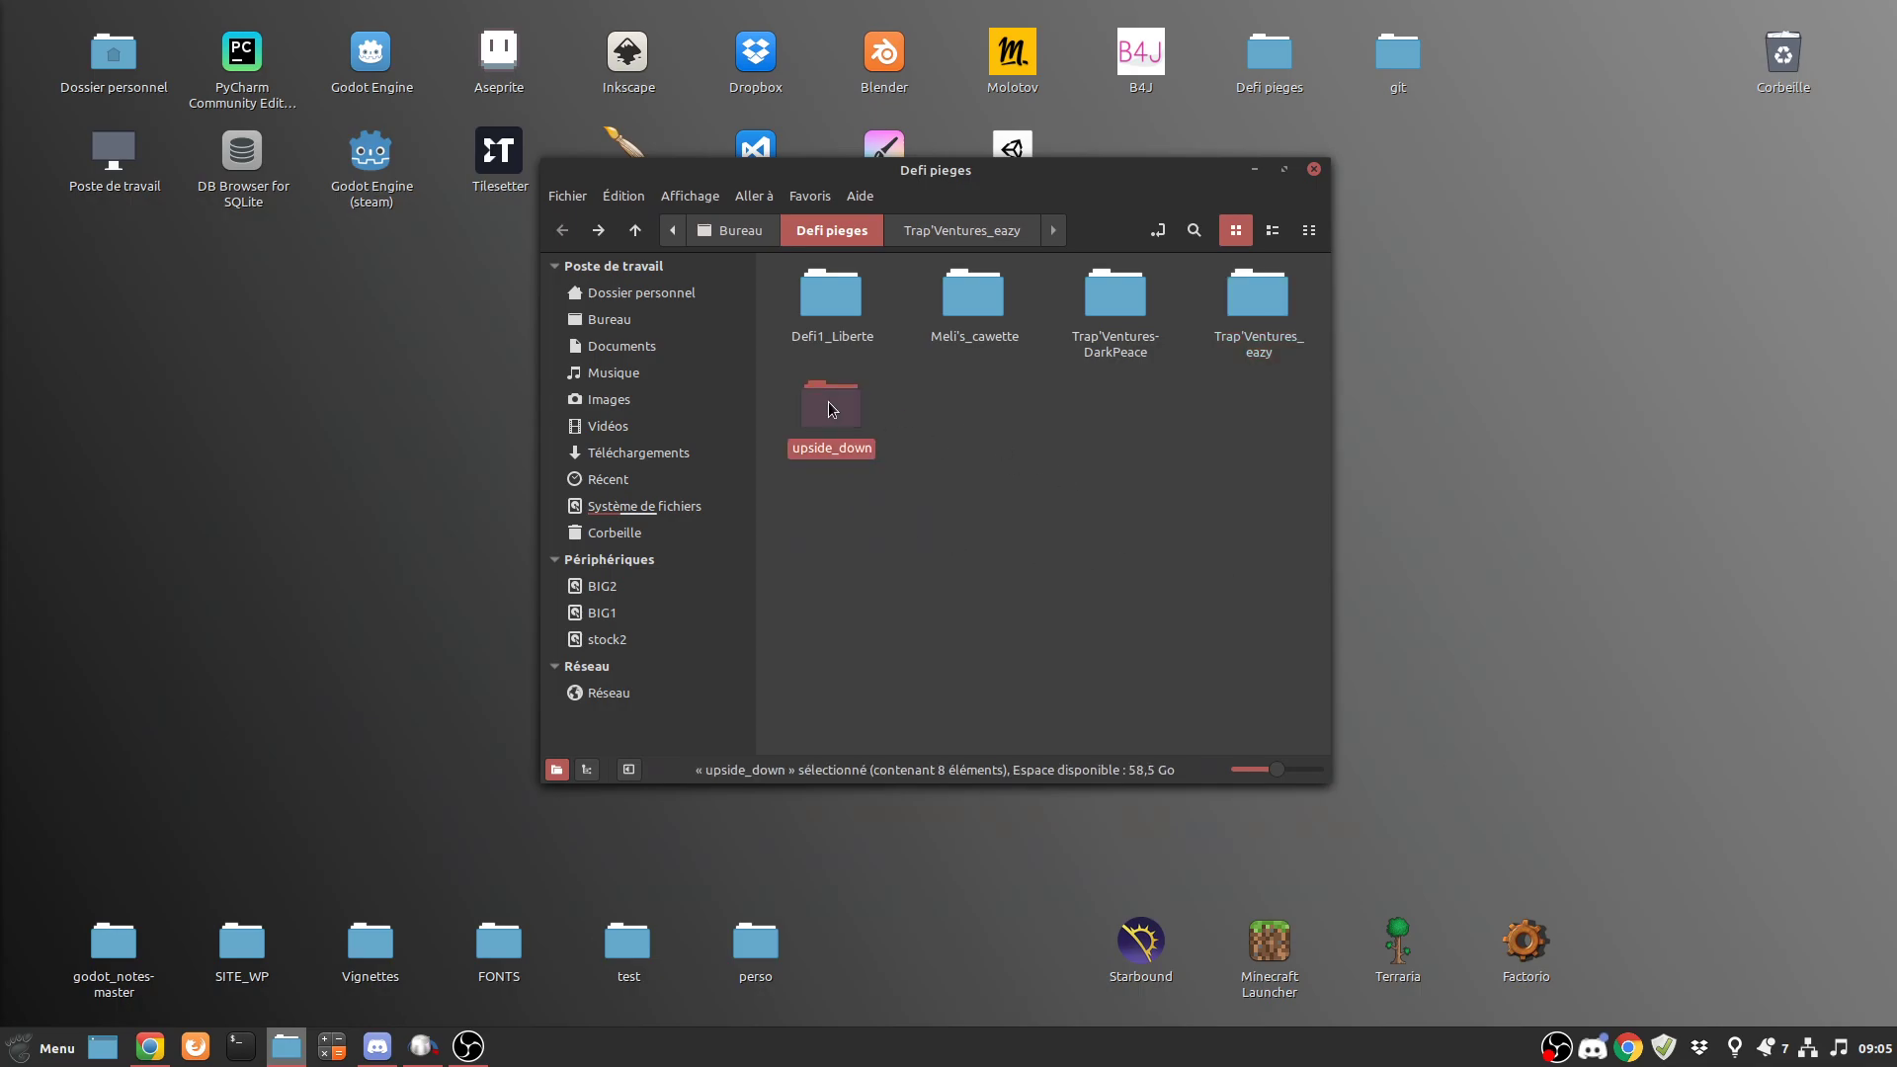
{"action": "double_click", "coordinate": [831, 409]}
{"action": "left_click", "coordinate": [831, 409]}
{"action": "left_click", "coordinate": [859, 528]}
{"action": "left_click", "coordinate": [1233, 418]}
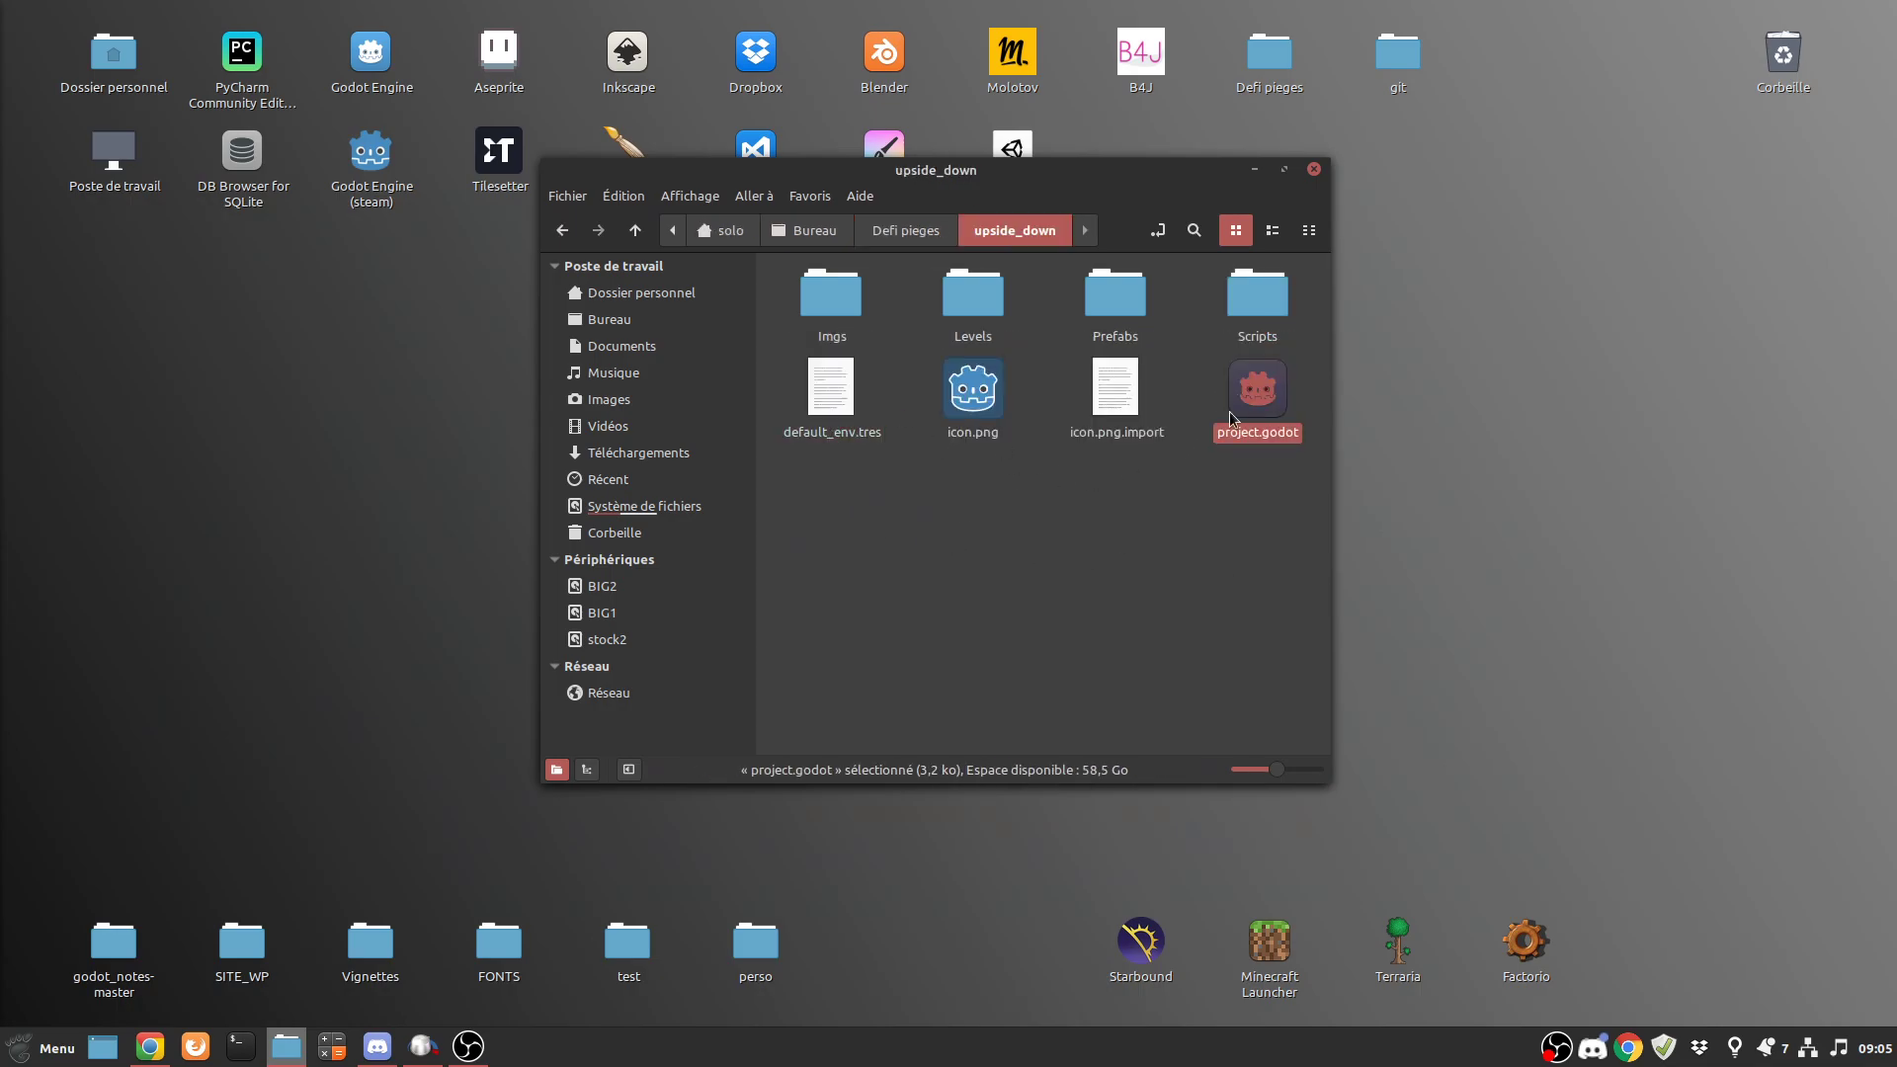
{"action": "double_click", "coordinate": [1233, 418]}
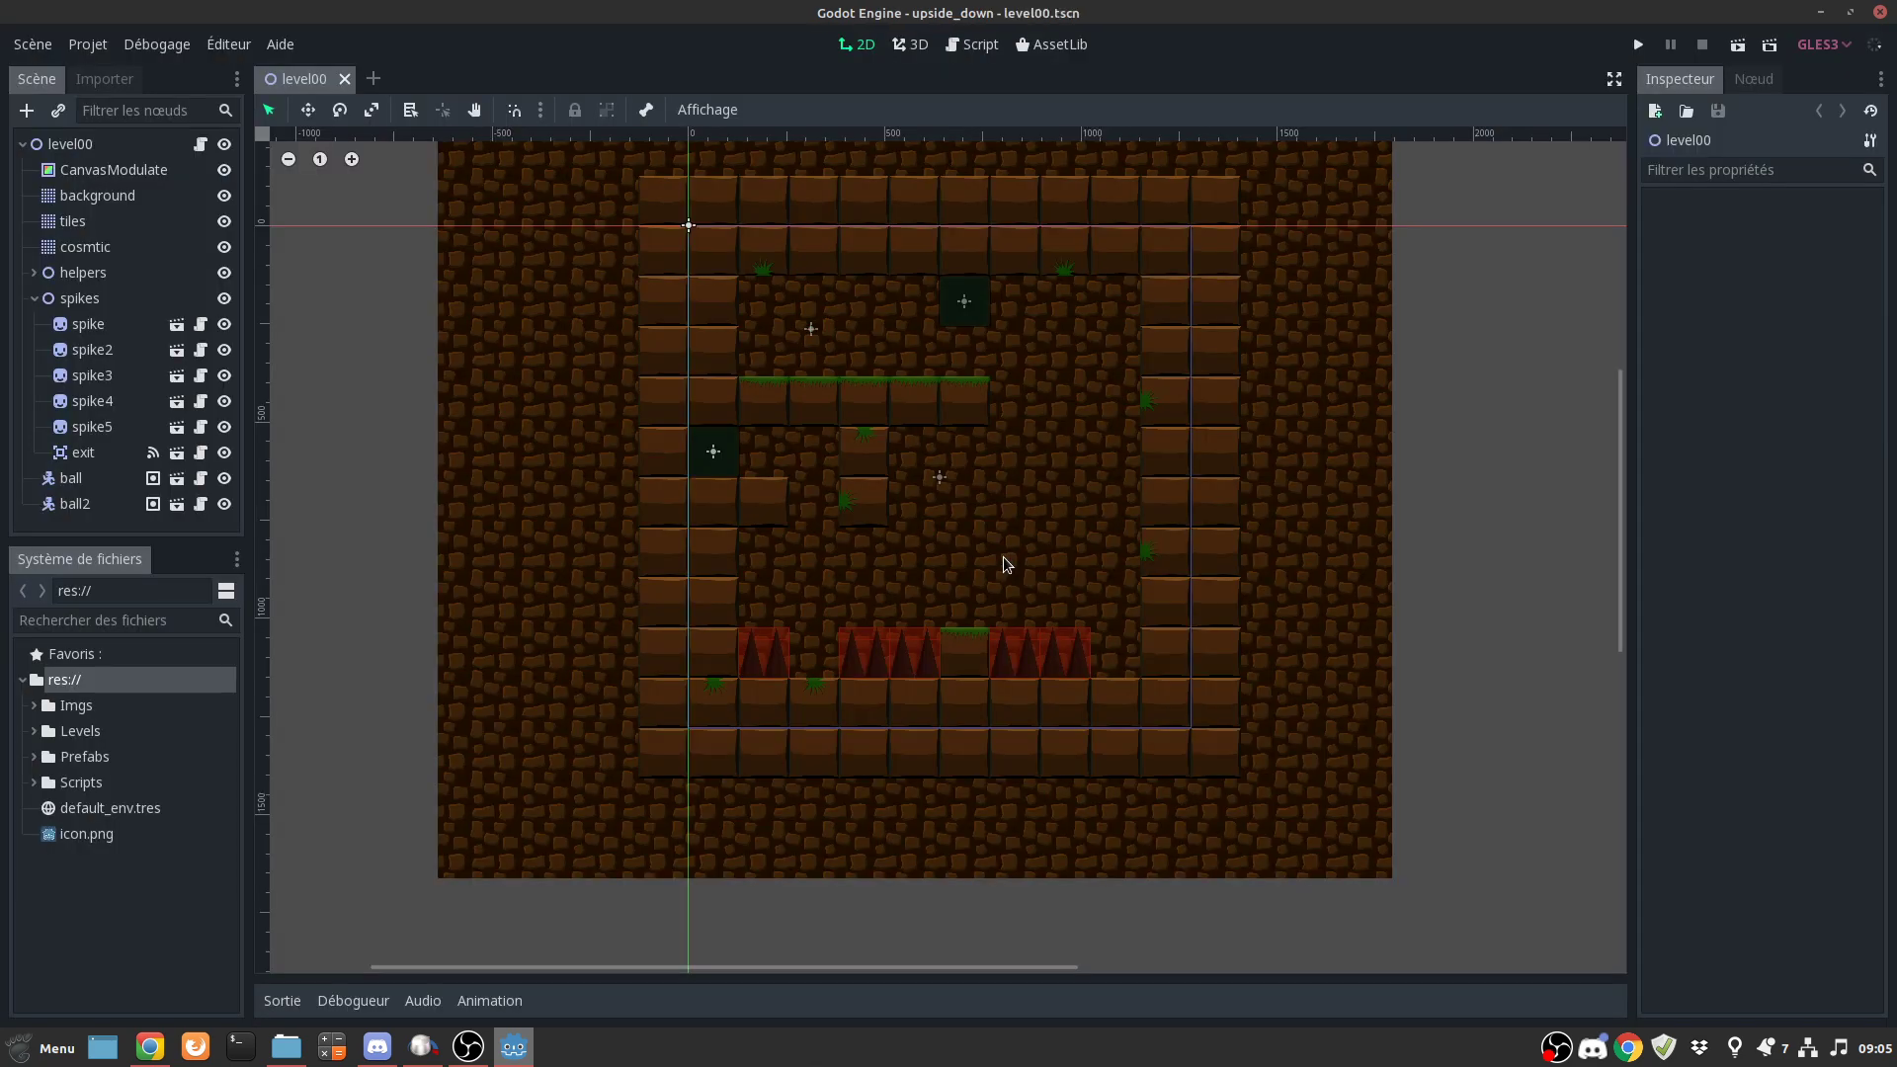
- Run upside_down and rotate the level with the arrow keys to guide the ball past the spikes
{"action": "left_click", "coordinate": [1639, 46]}
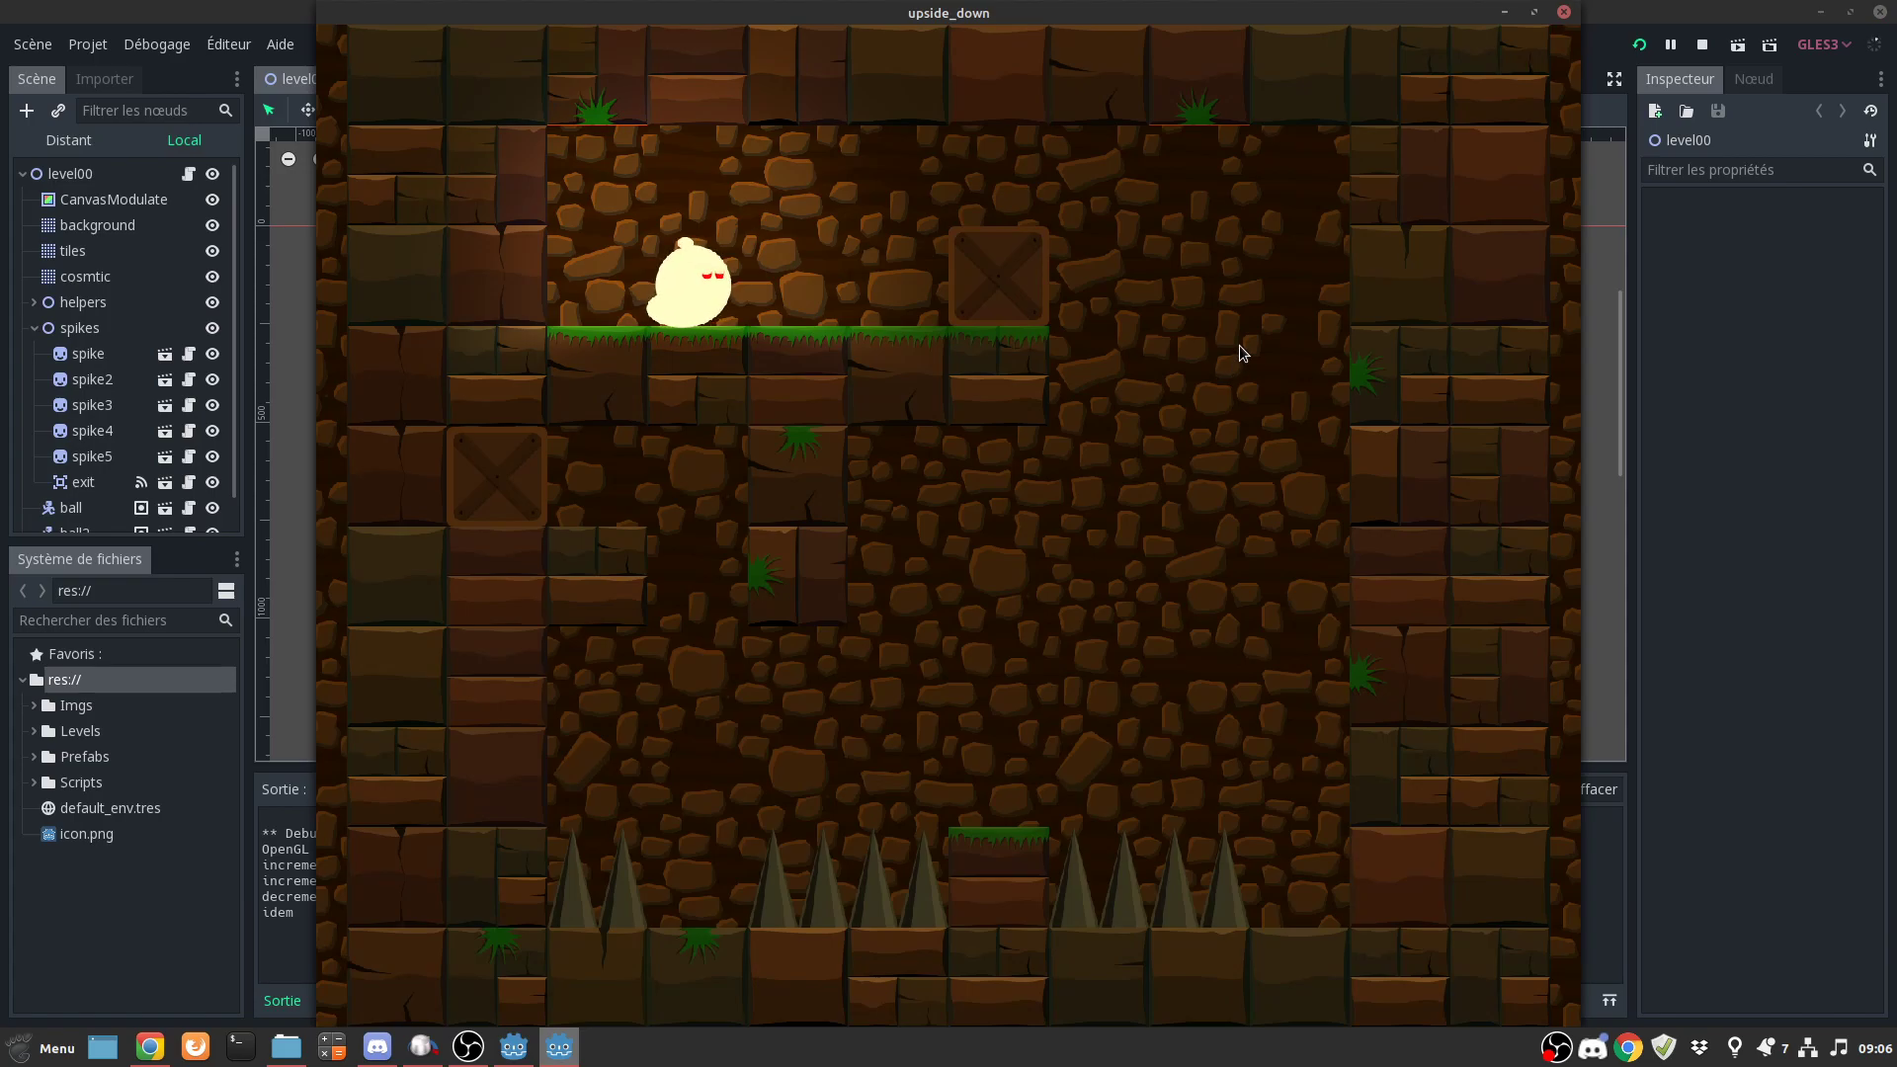
{"action": "key", "text": "Right"}
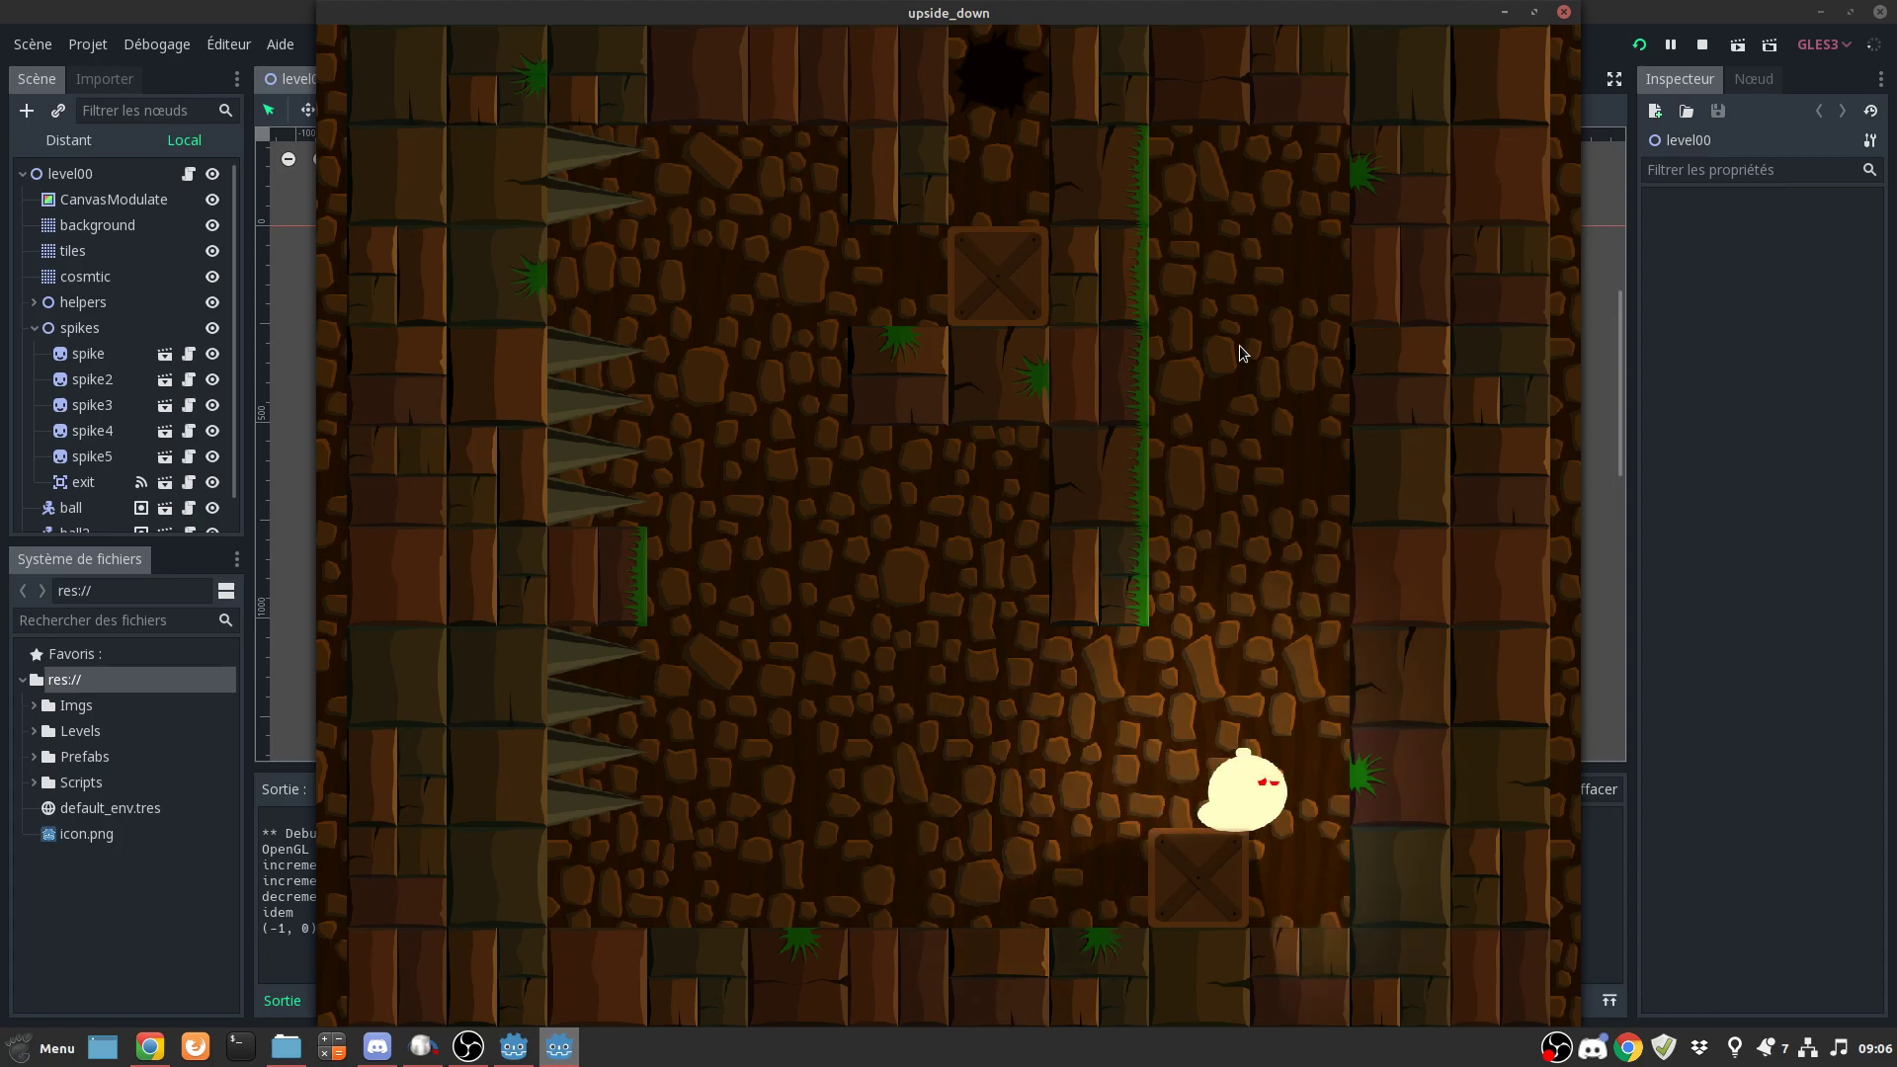
{"action": "key", "text": "Right"}
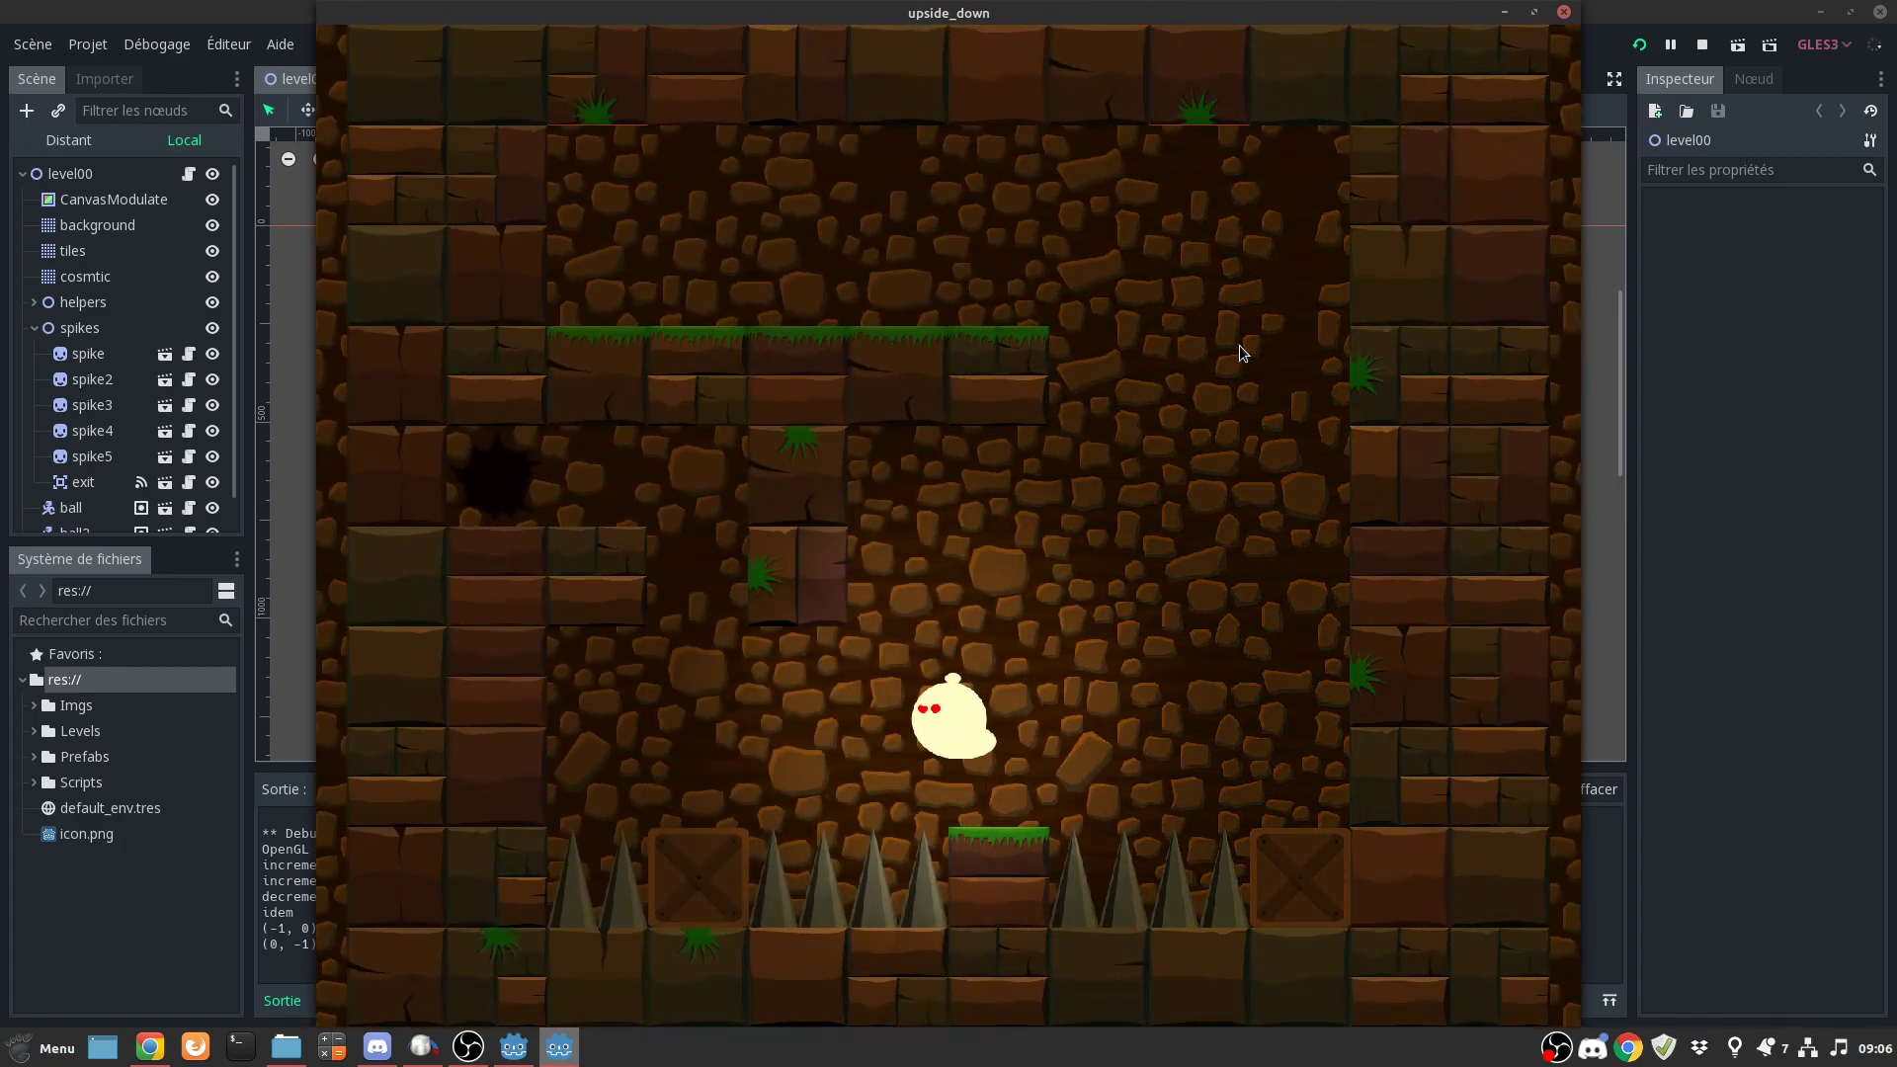
{"action": "key", "text": "Right"}
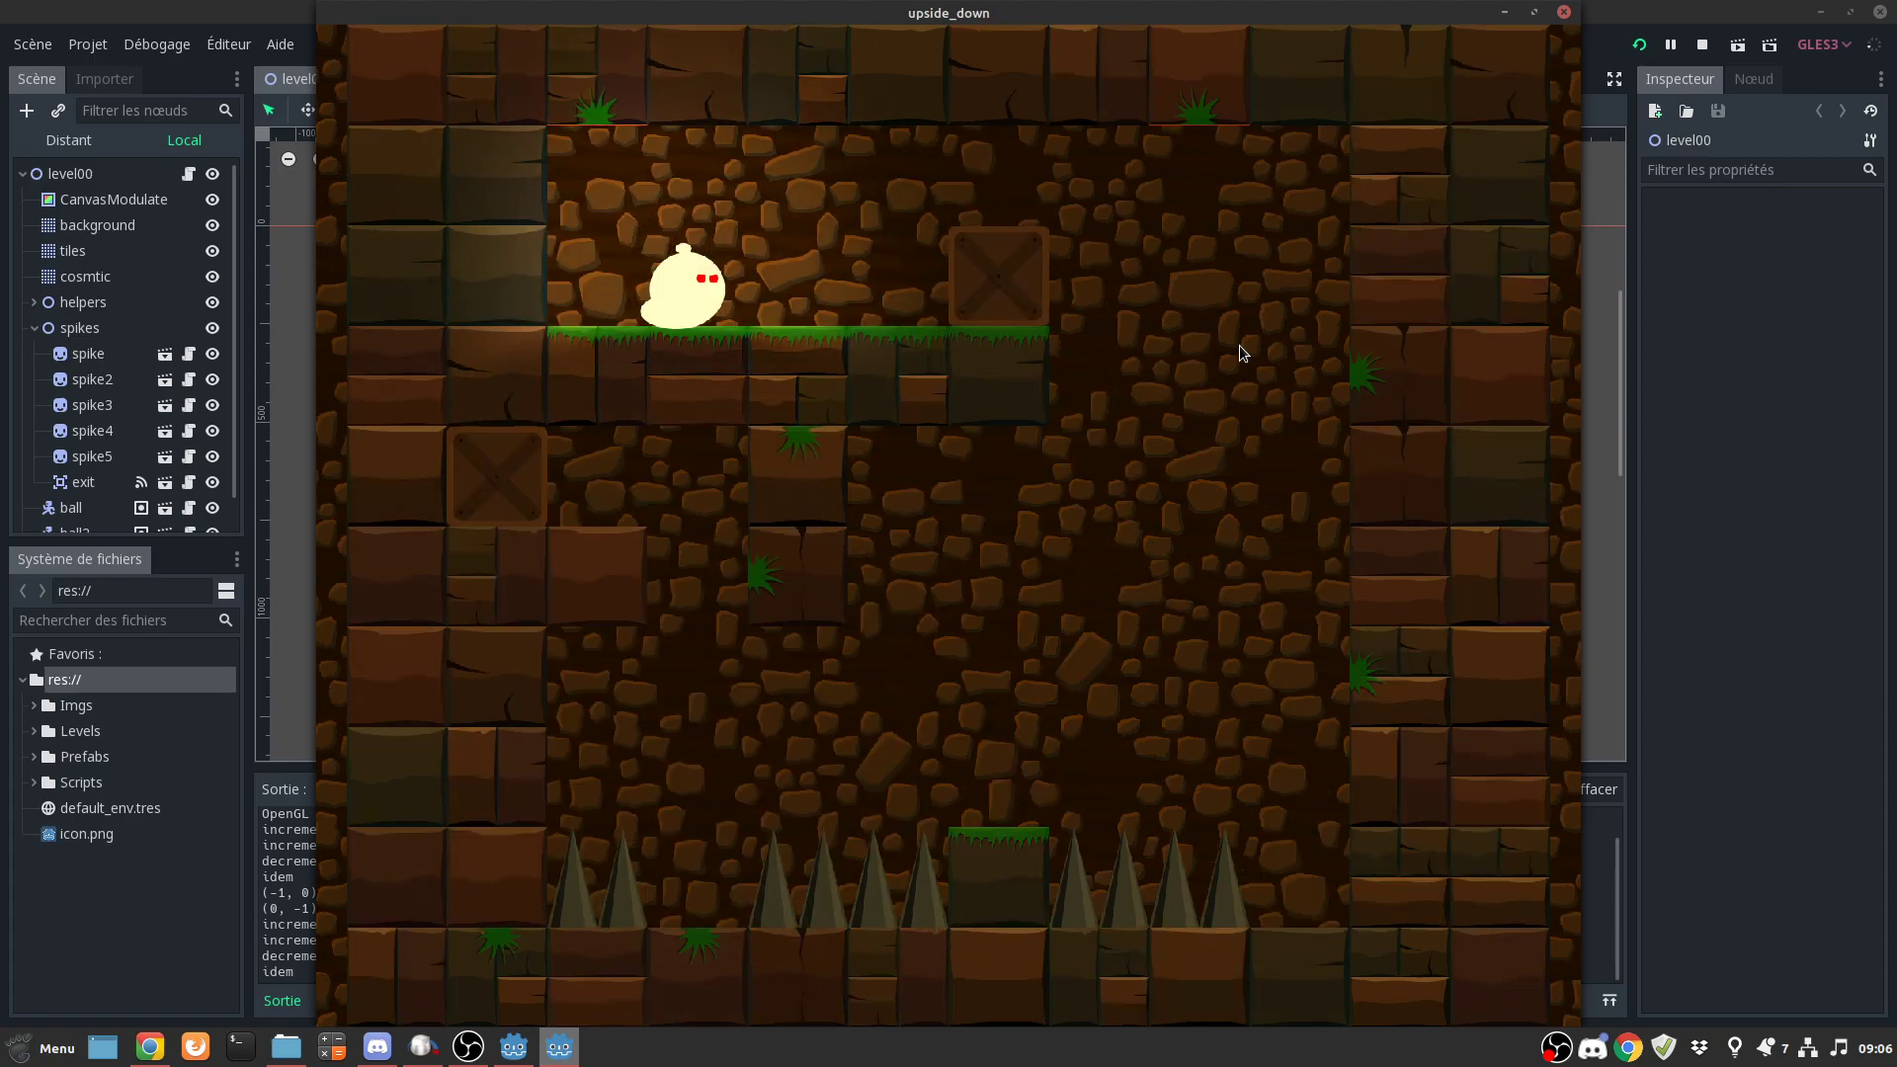
{"action": "key", "text": "Right"}
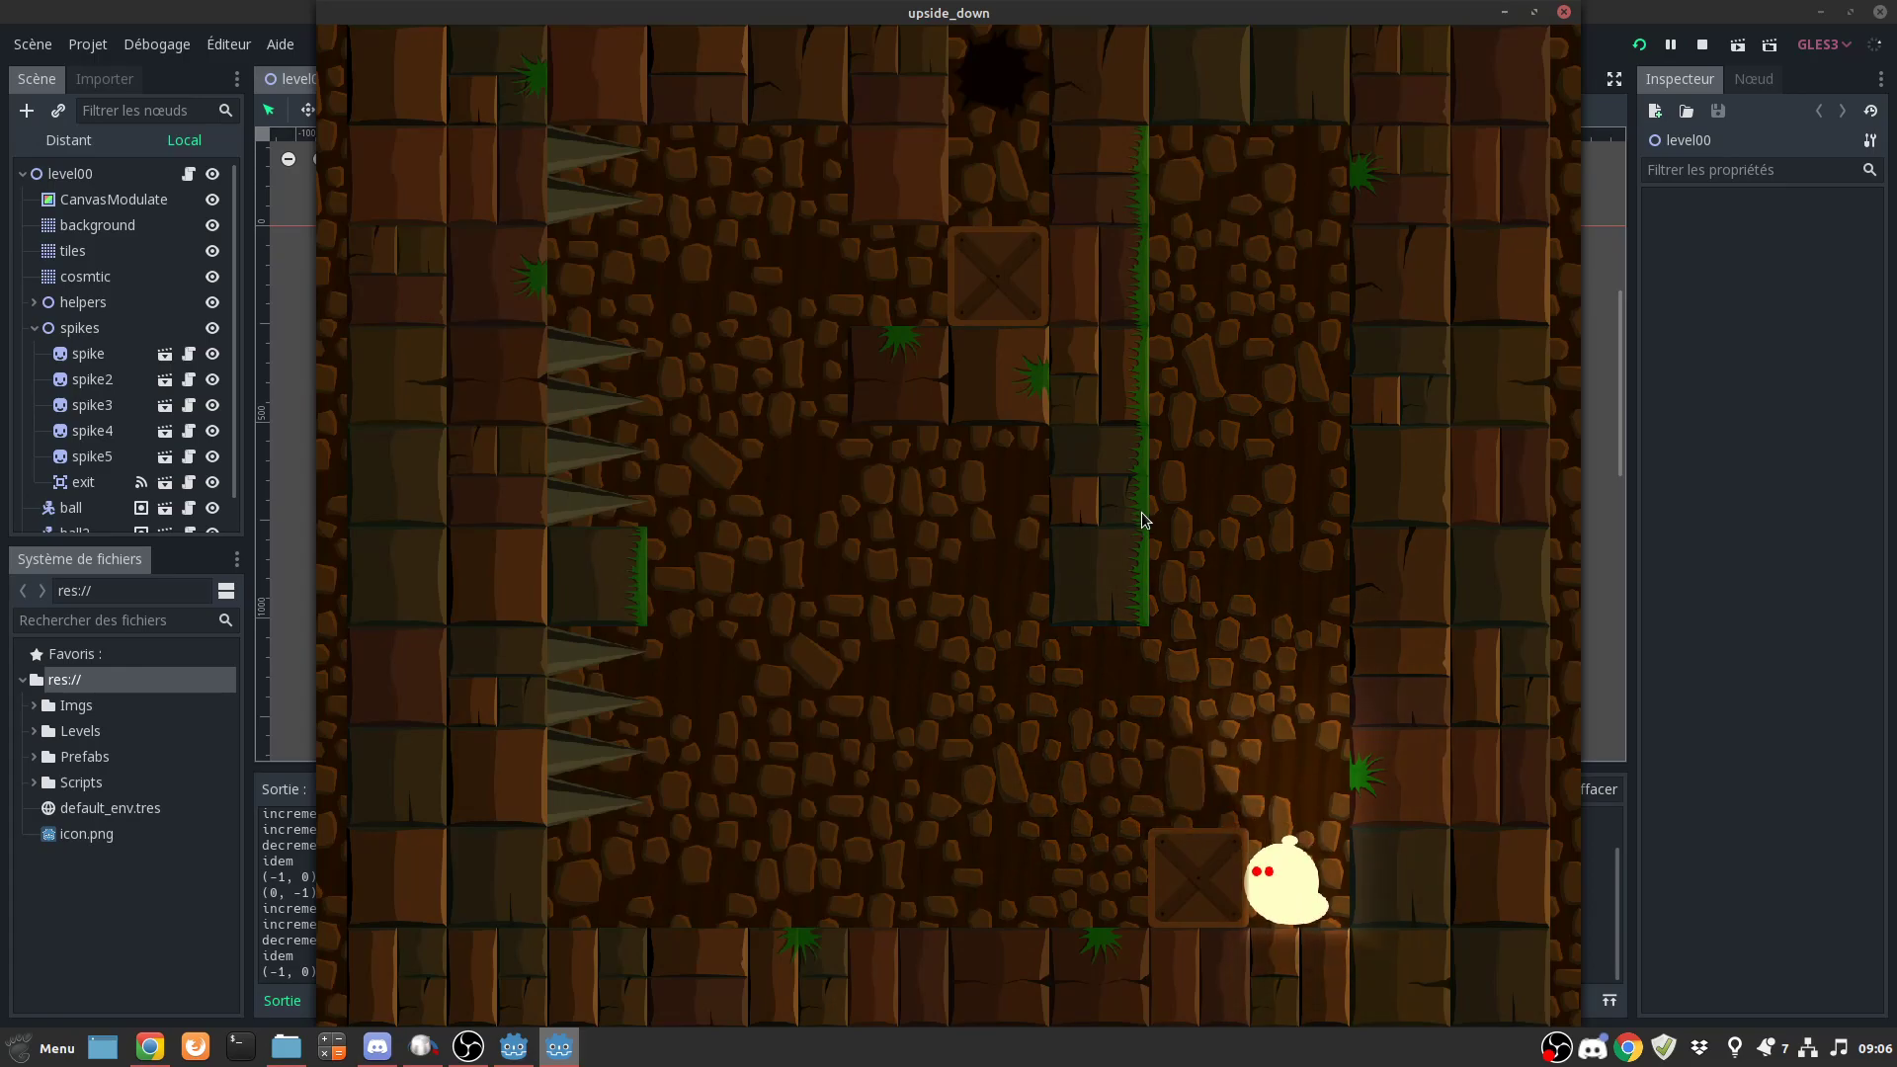
{"action": "key", "text": "Left"}
{"action": "key", "text": "Left"}
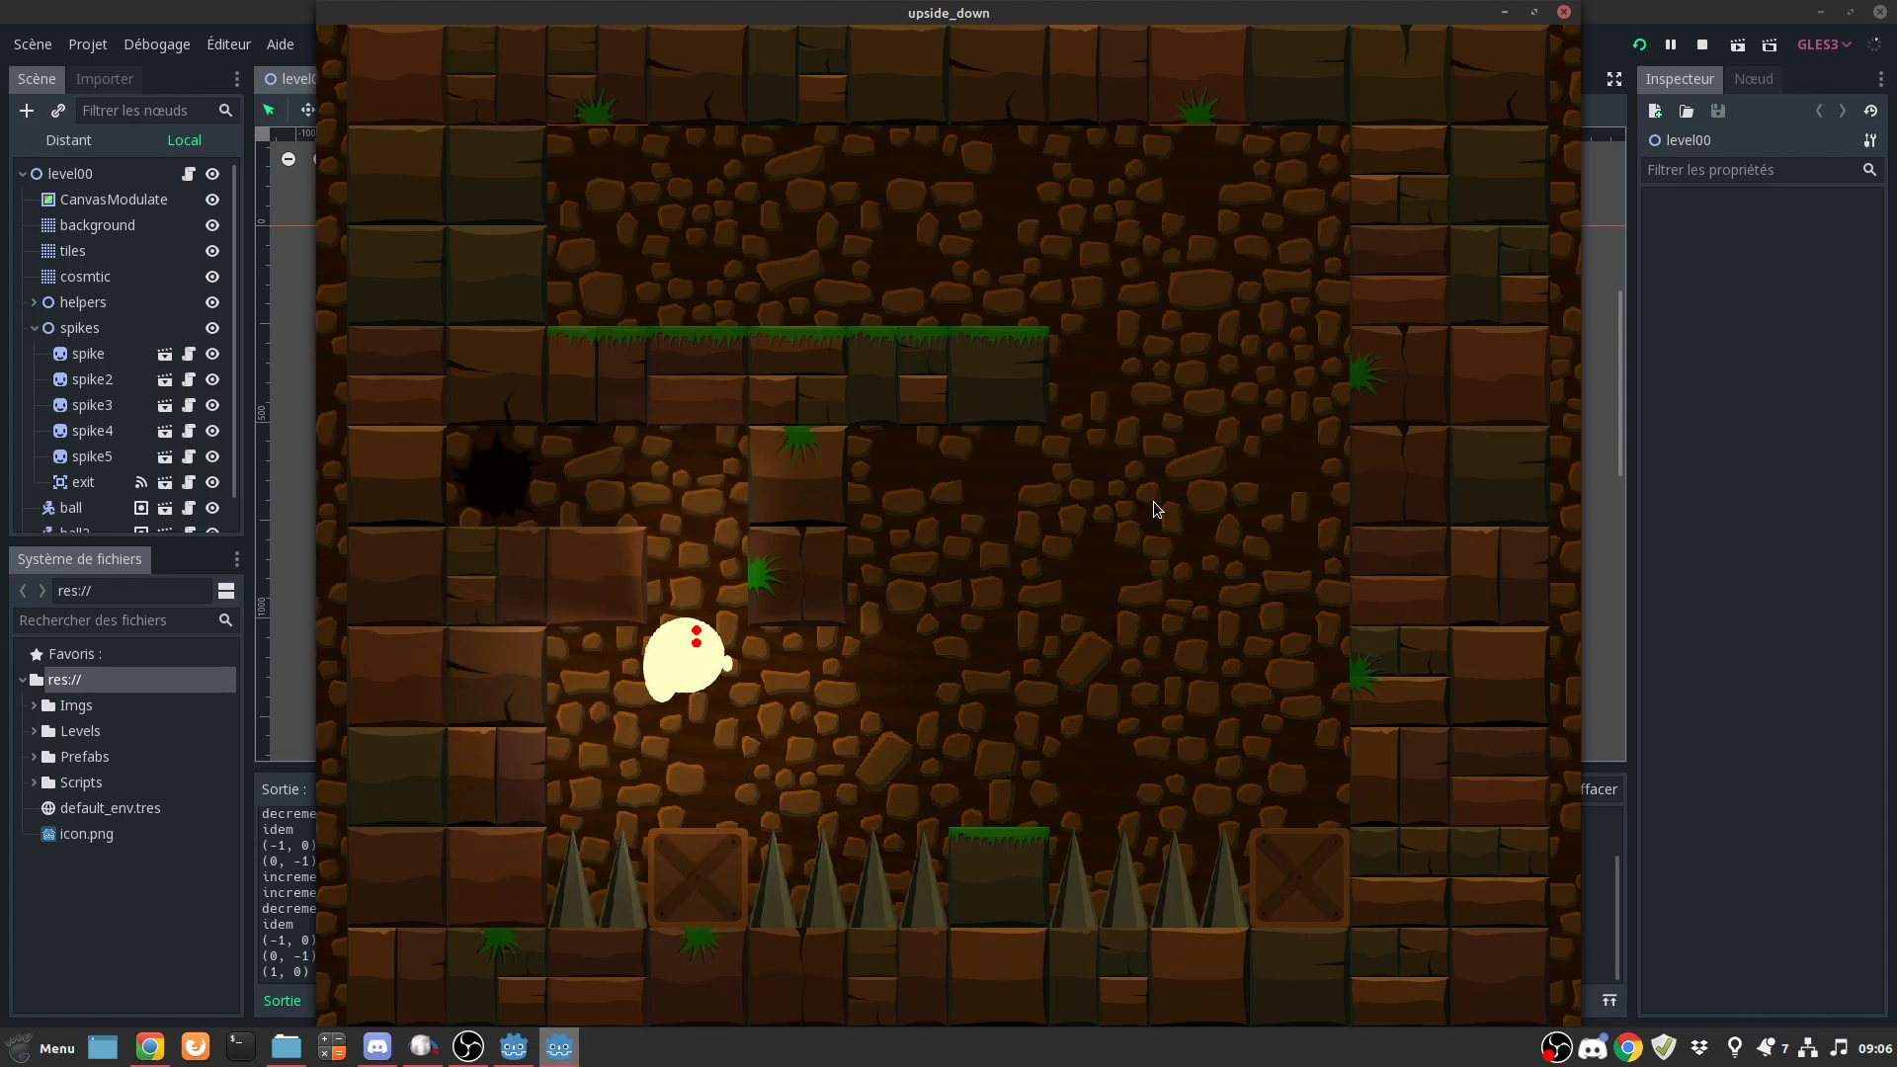
{"action": "key", "text": "Right"}
{"action": "key", "text": "Up"}
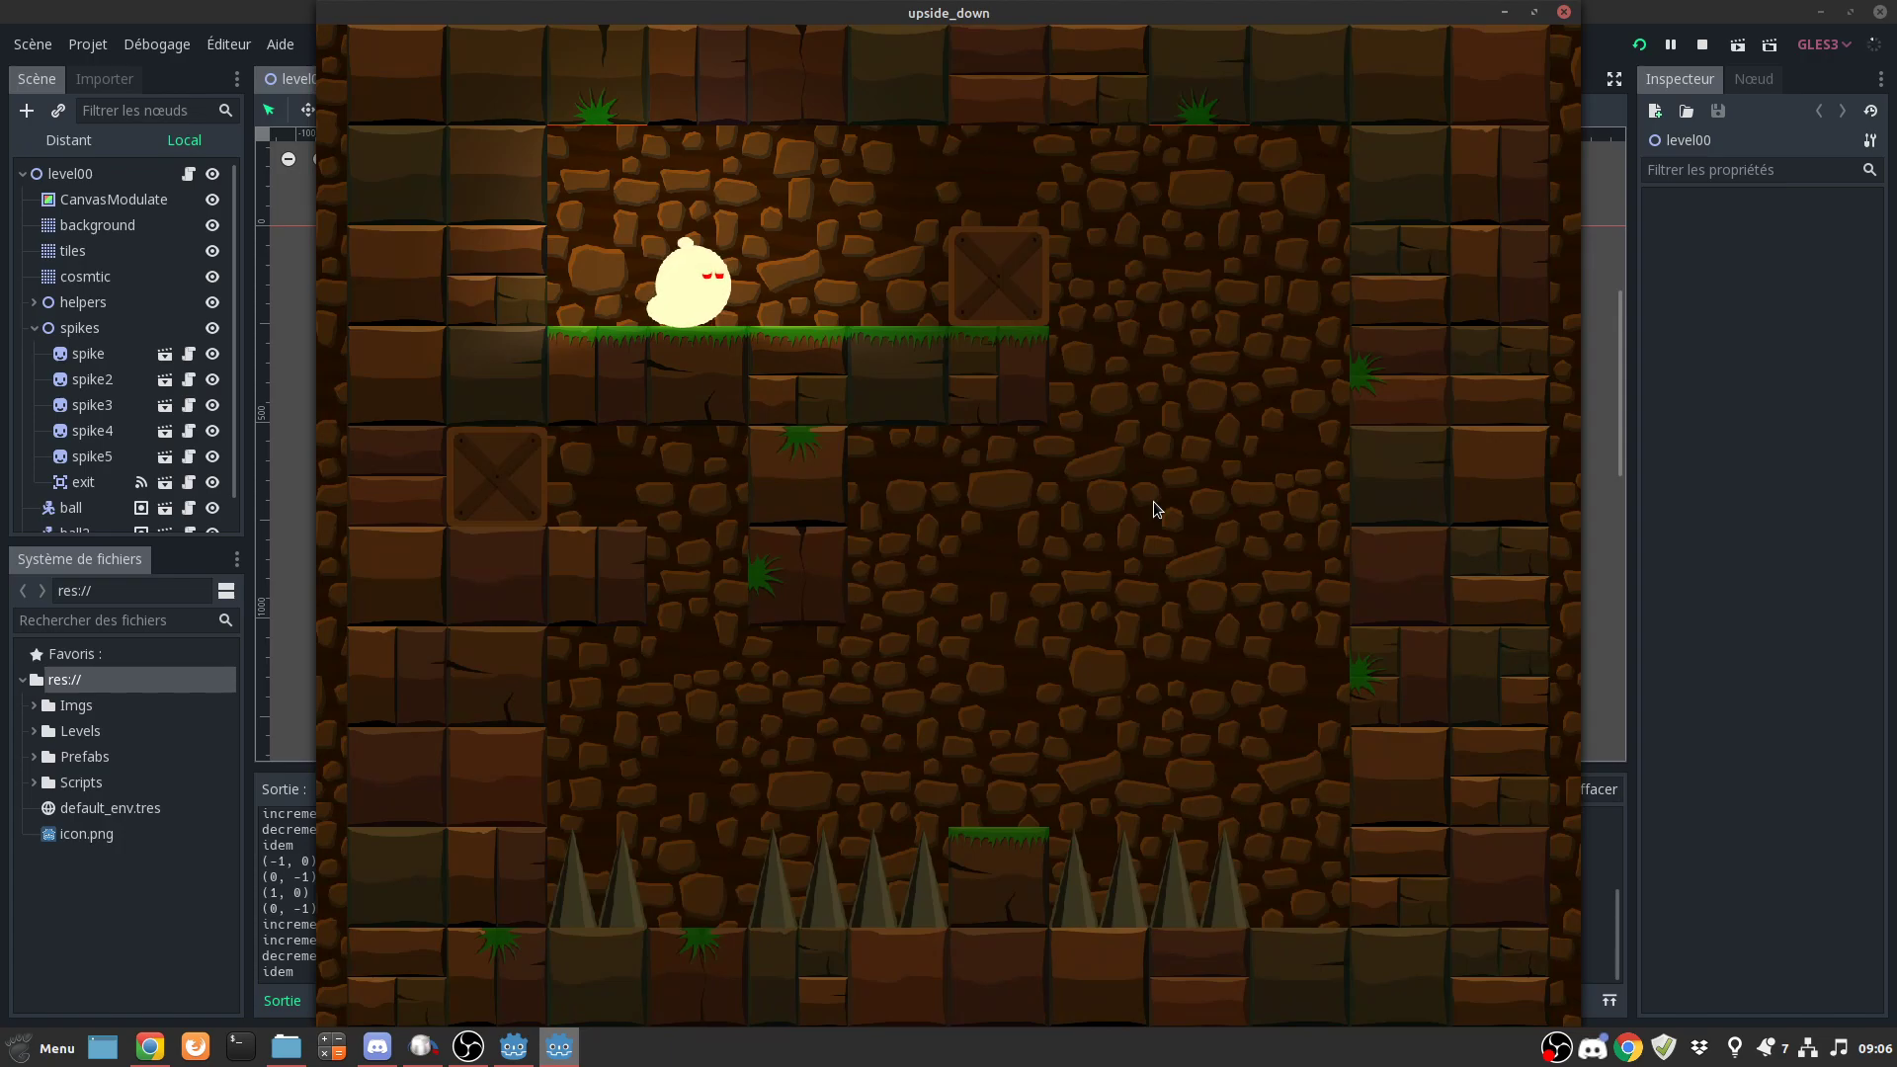
{"action": "key", "text": "Left"}
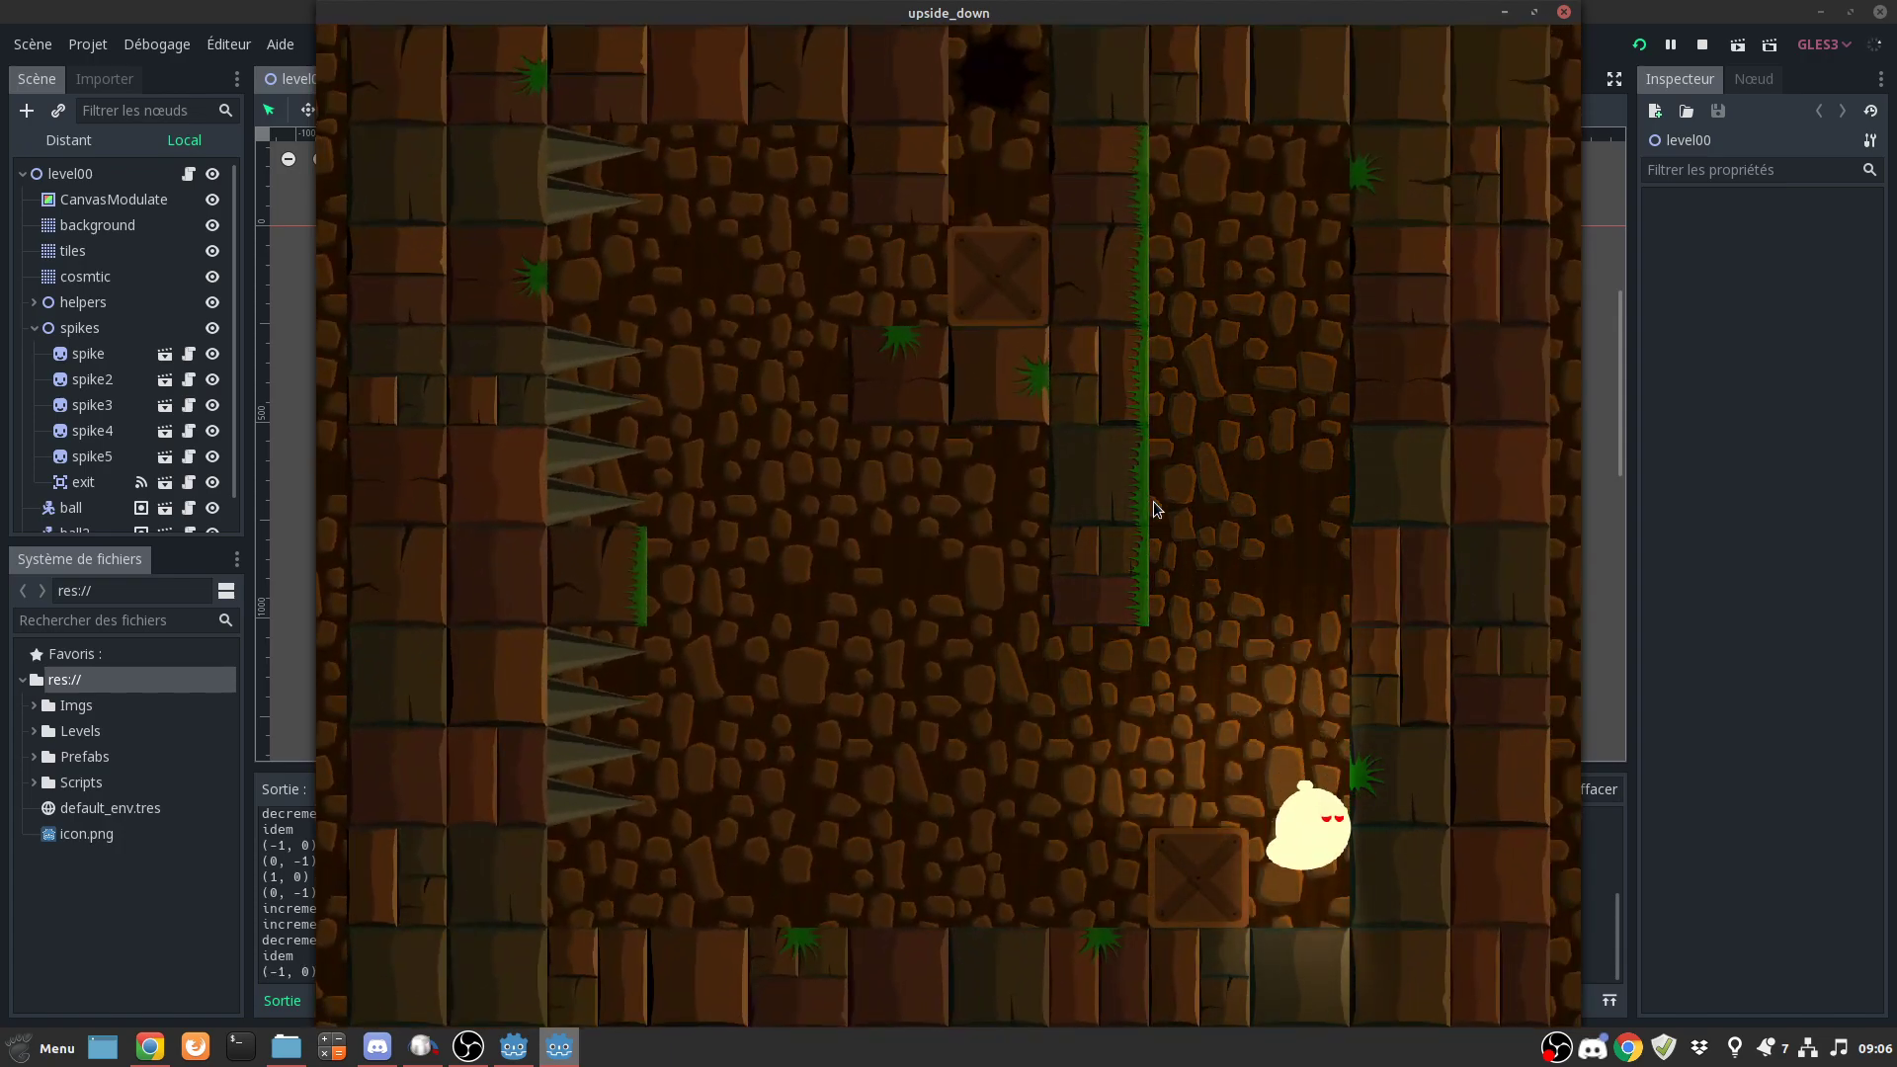
{"action": "key", "text": "Up"}
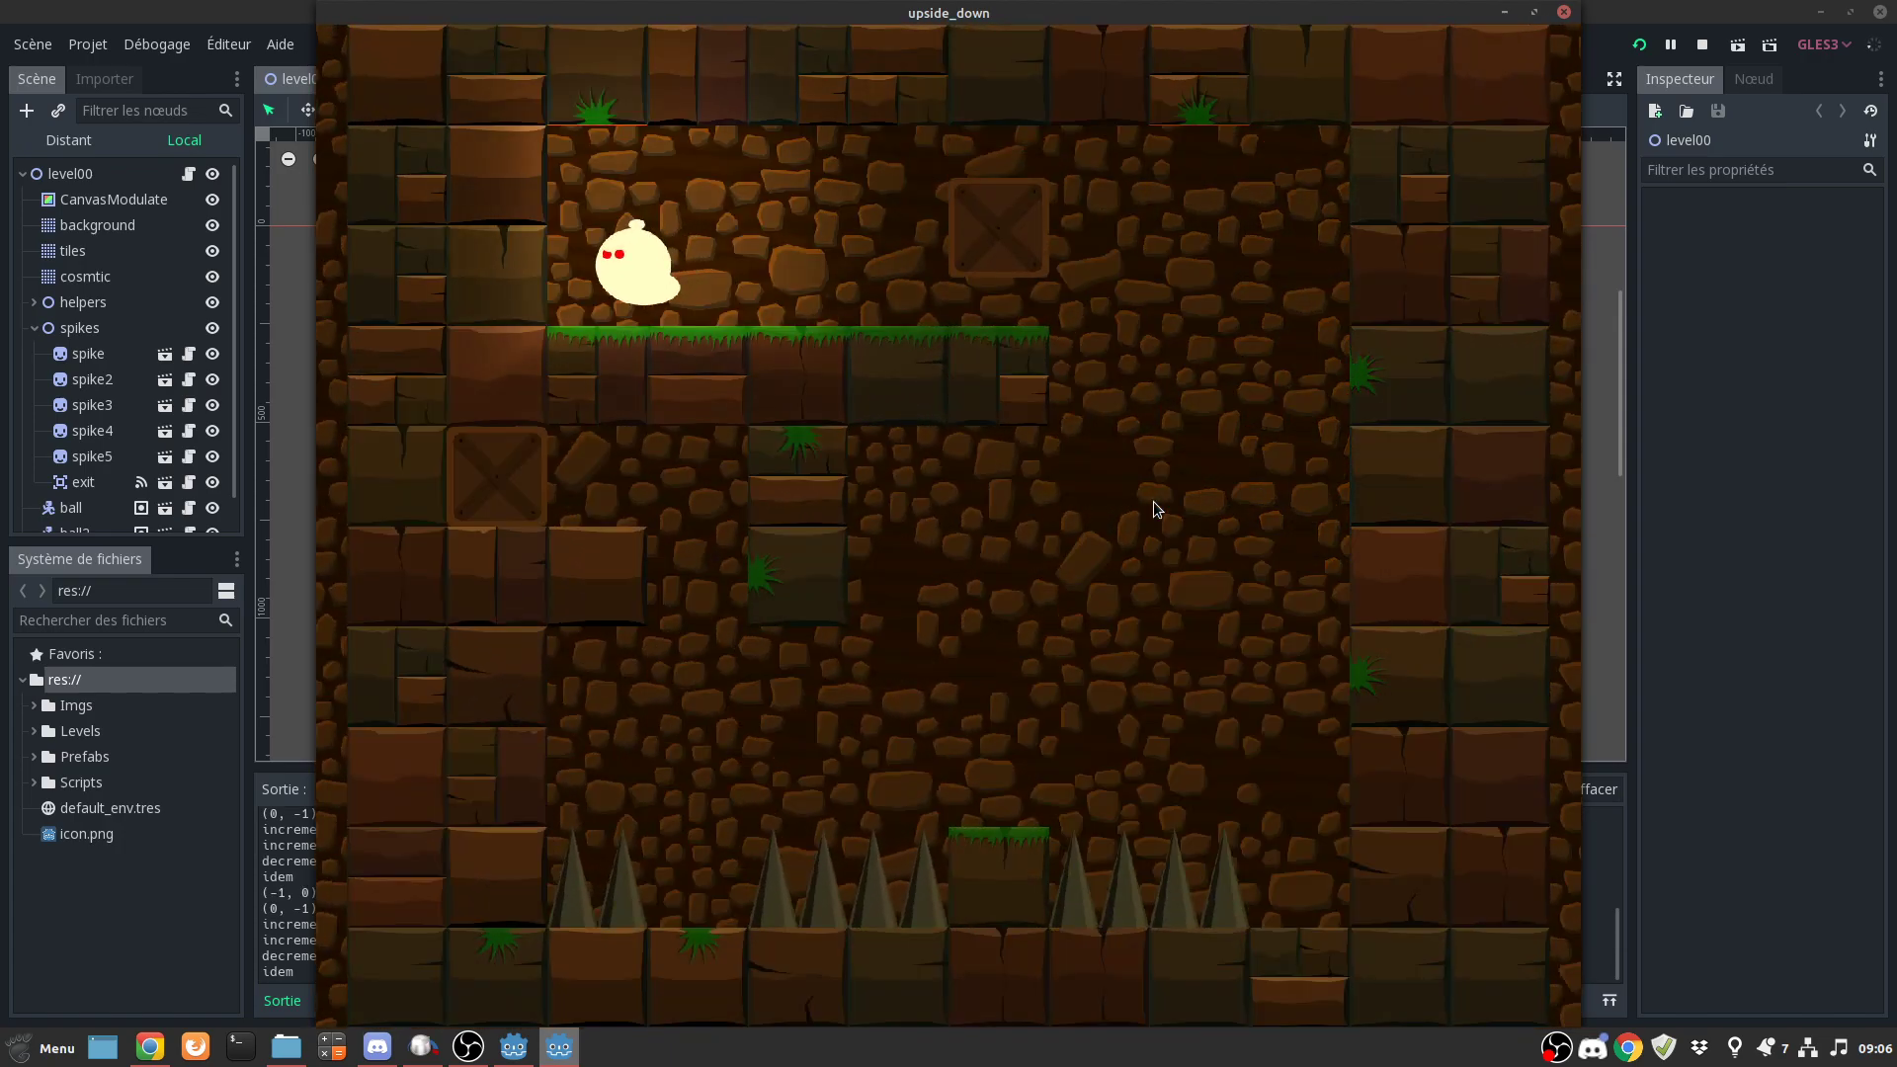
{"action": "key", "text": "Left"}
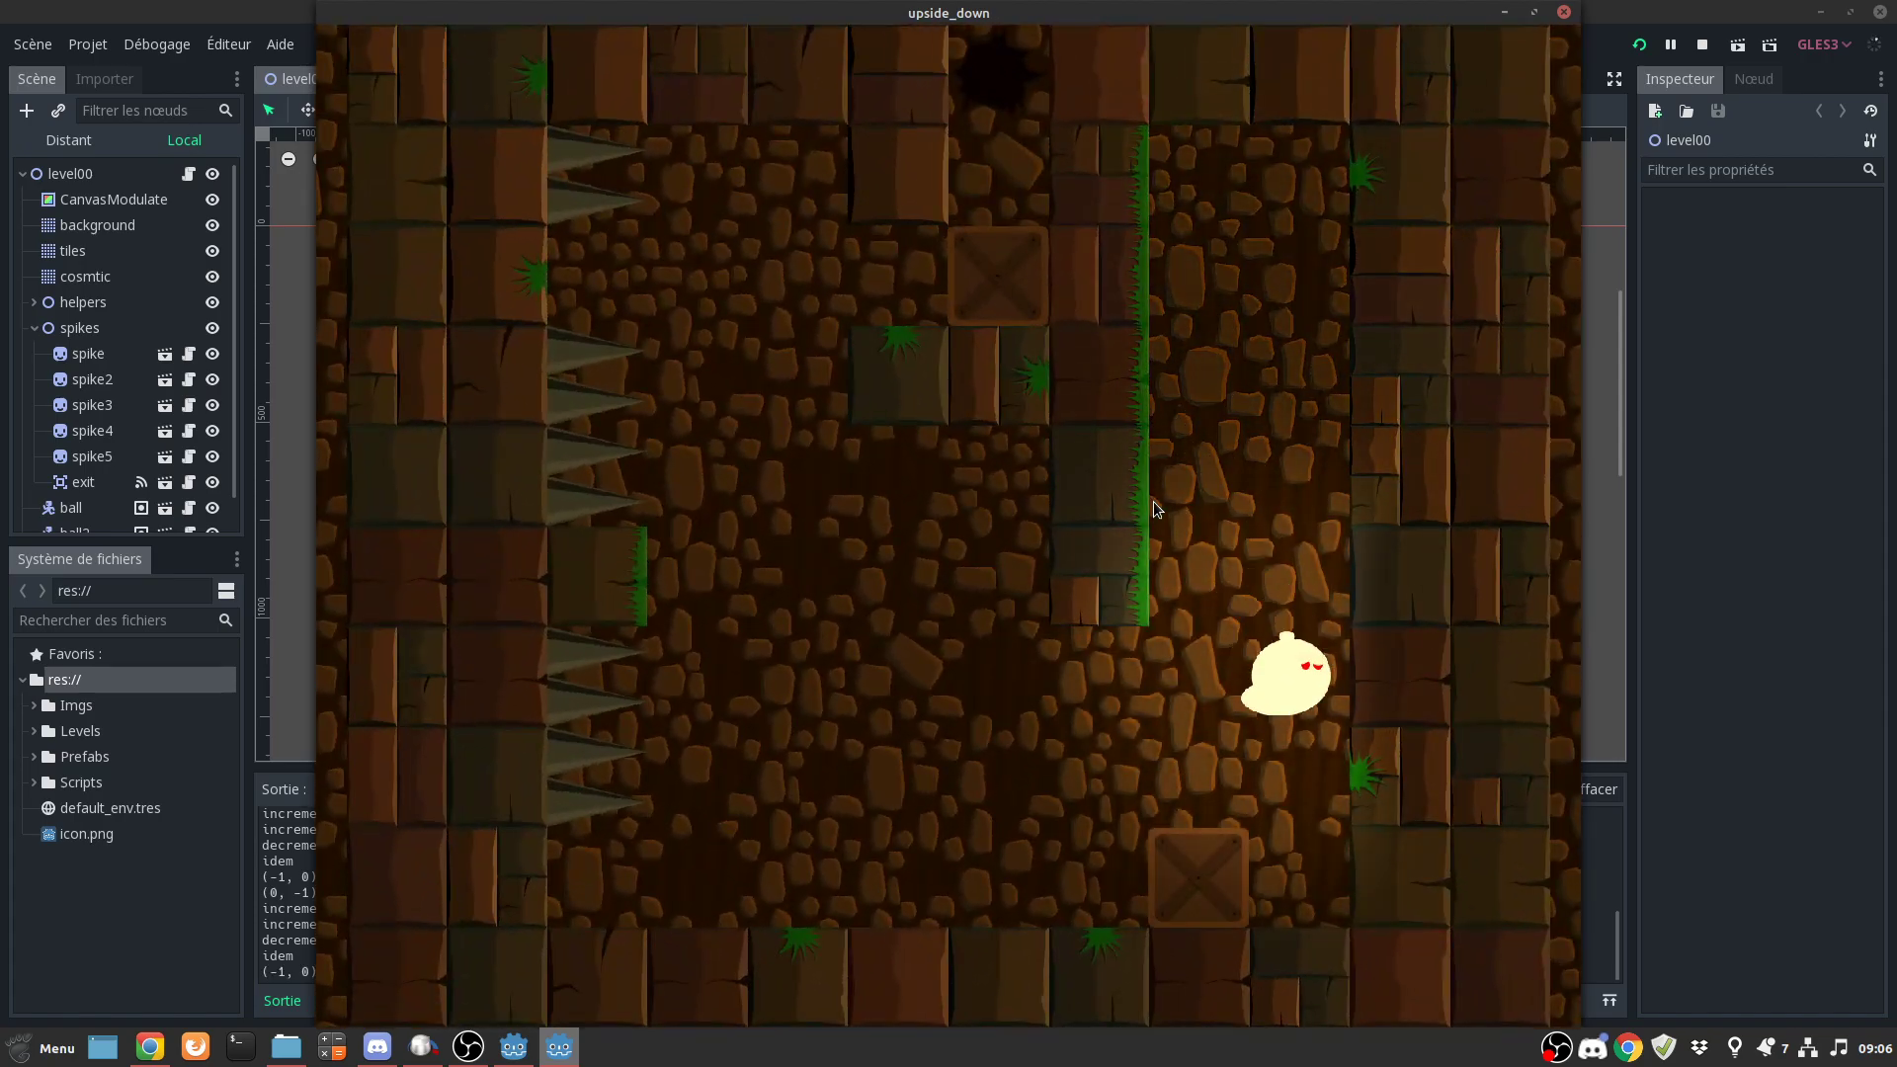
{"action": "key", "text": "Up"}
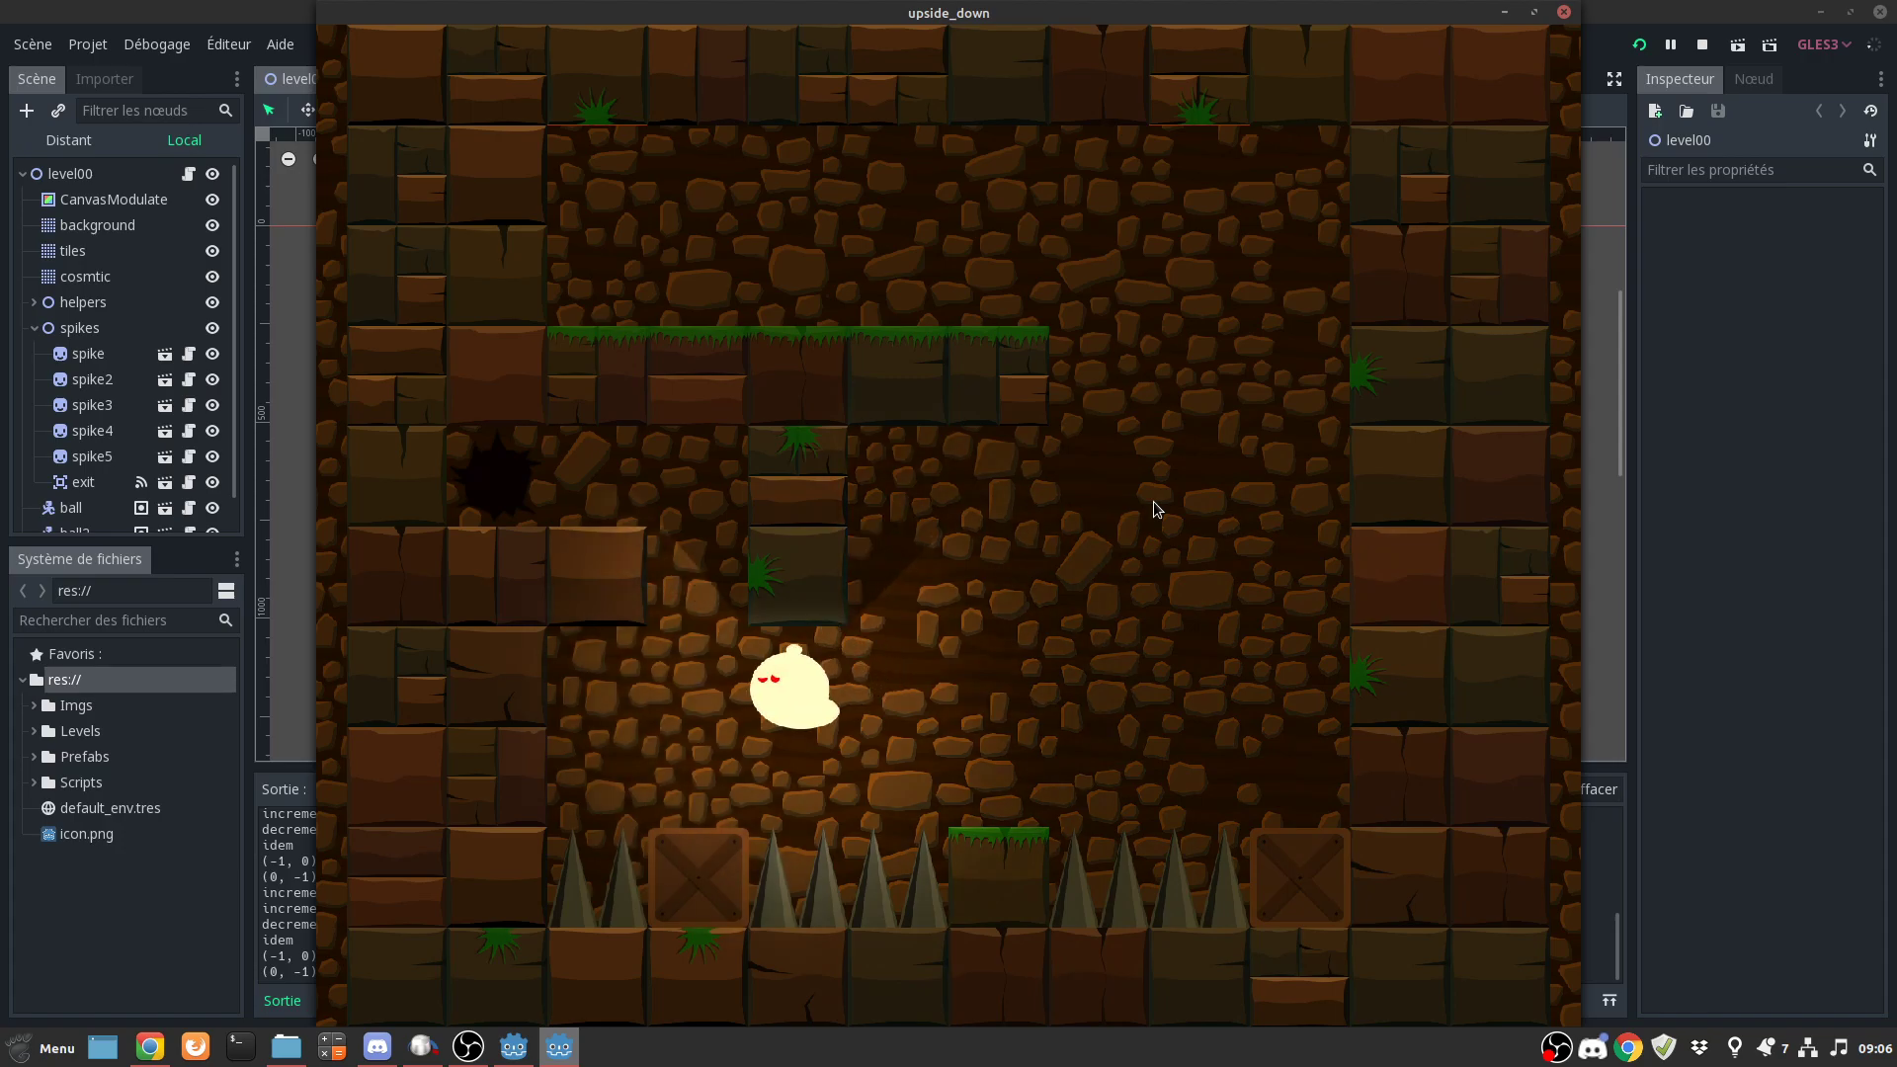
{"action": "key", "text": "Right"}
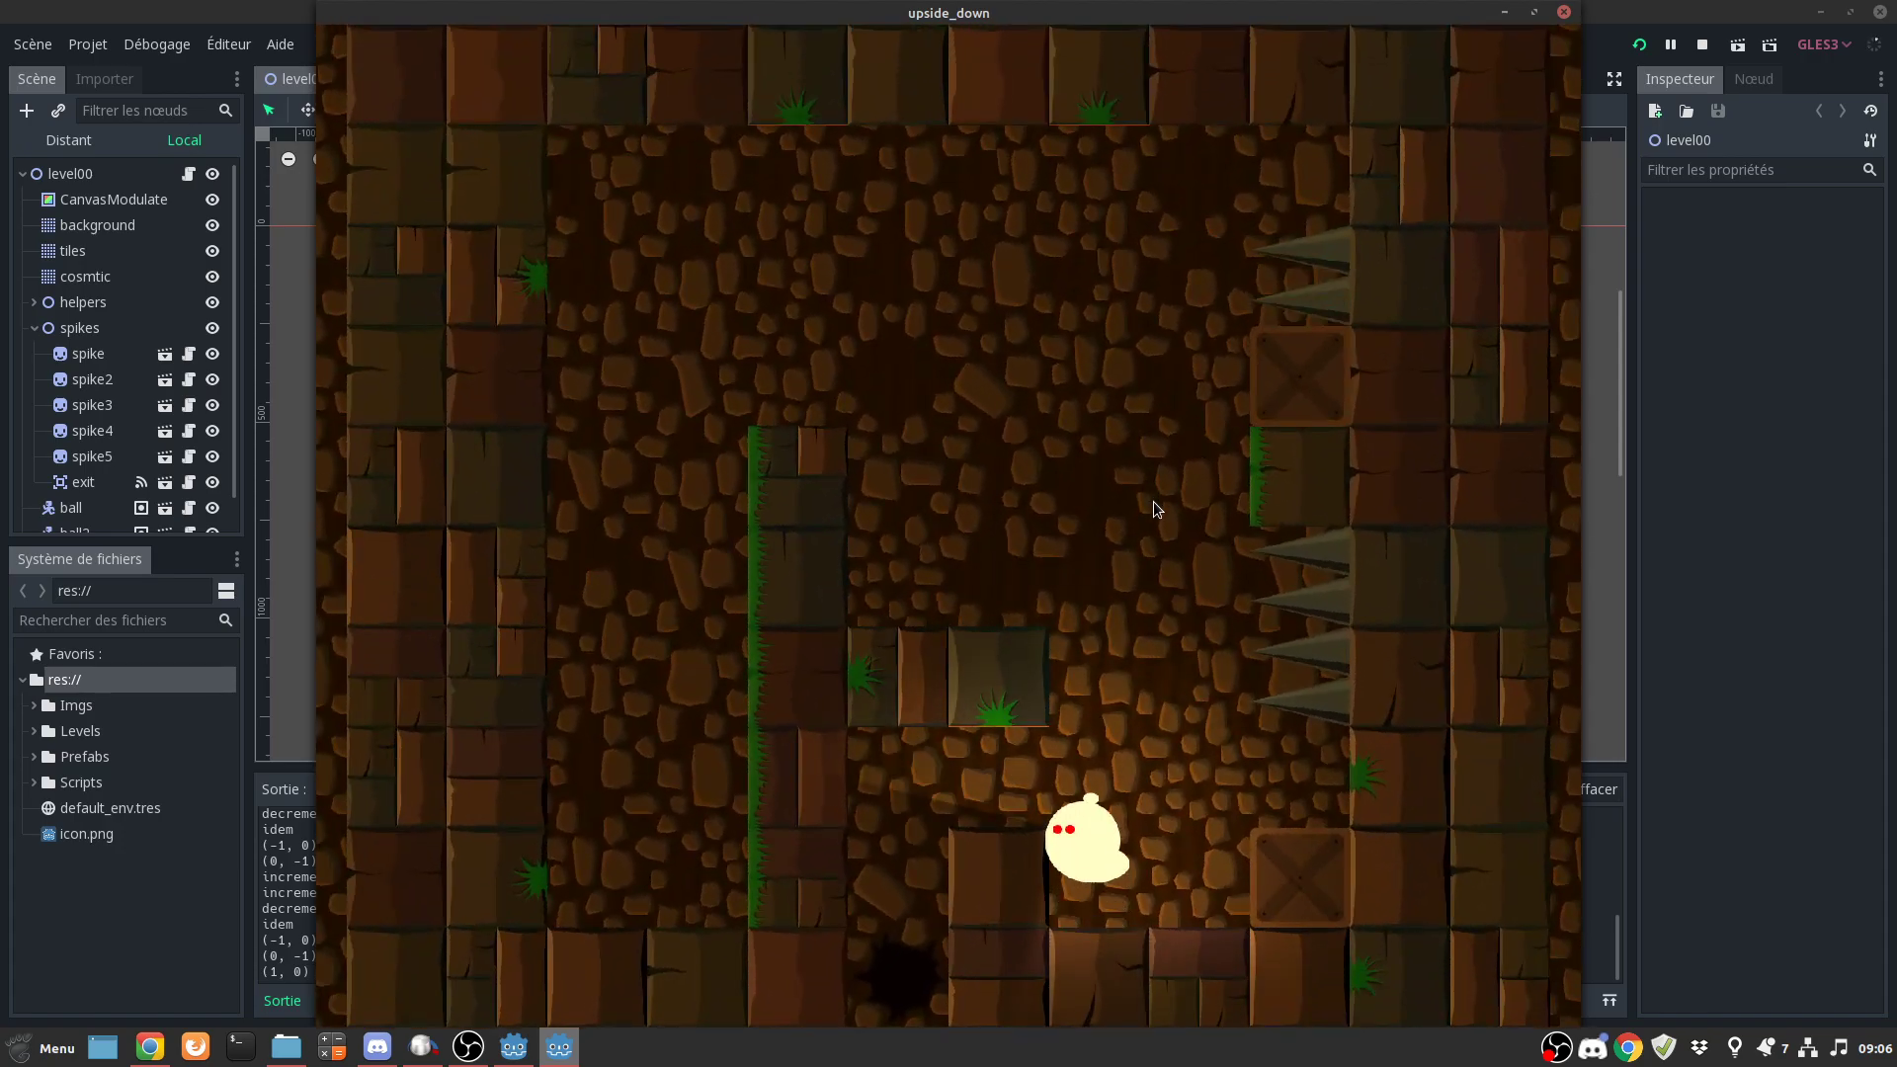
{"action": "key", "text": "Up"}
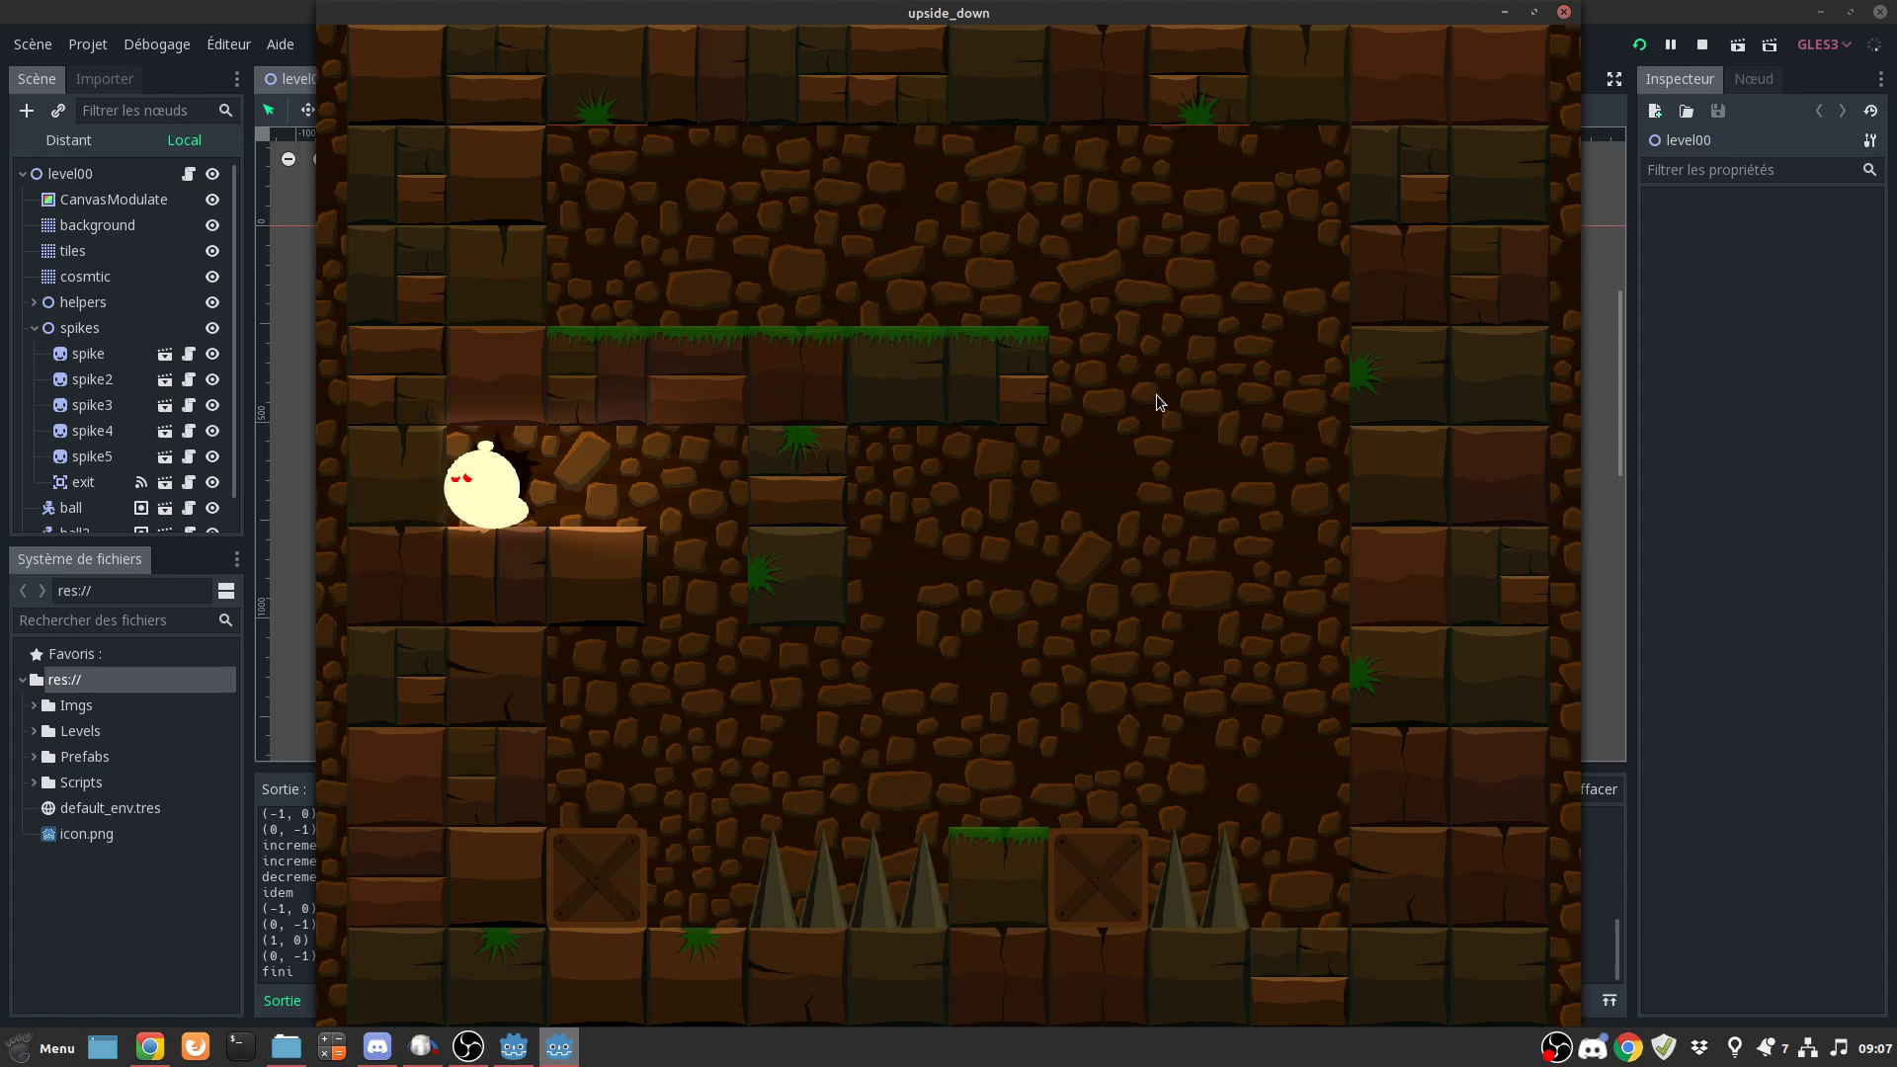
- Close the game window, view the level00.gd script, and quit Godot
{"action": "left_click", "coordinate": [1565, 13]}
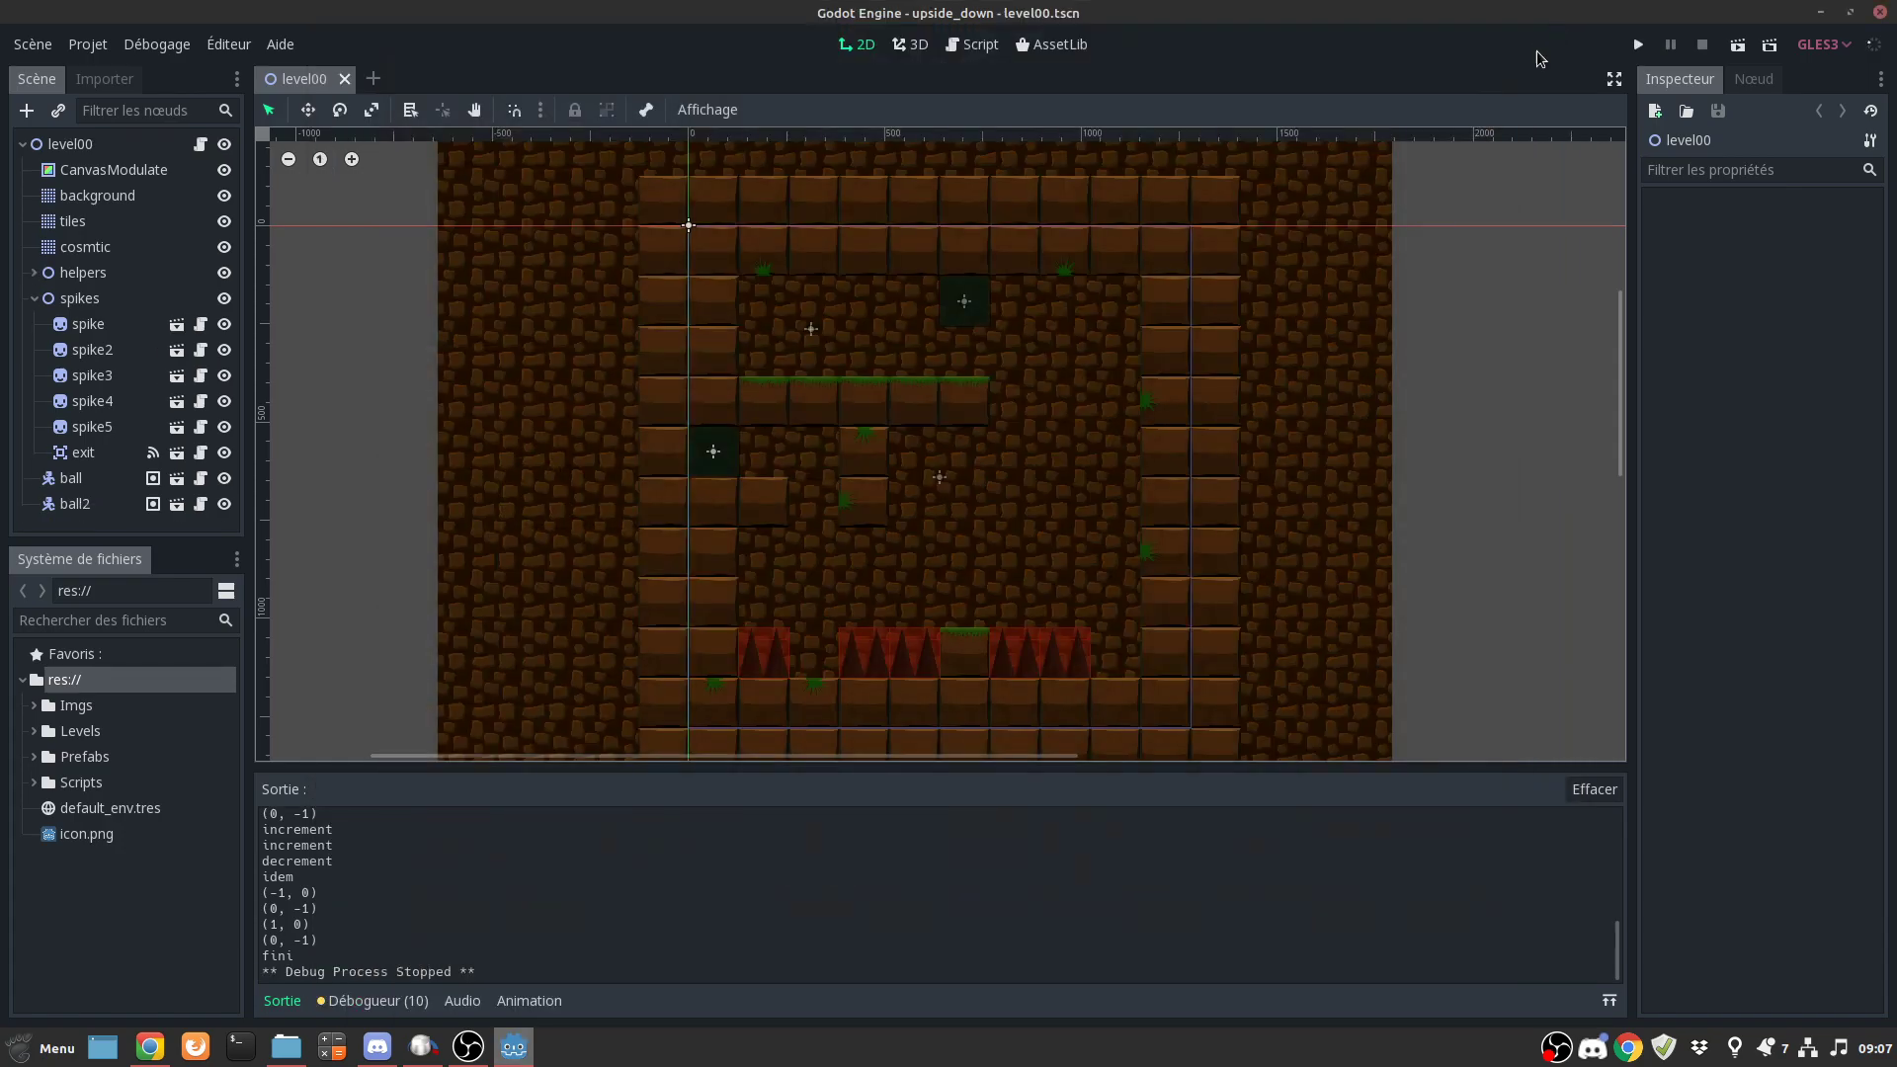
{"action": "left_click", "coordinate": [975, 48]}
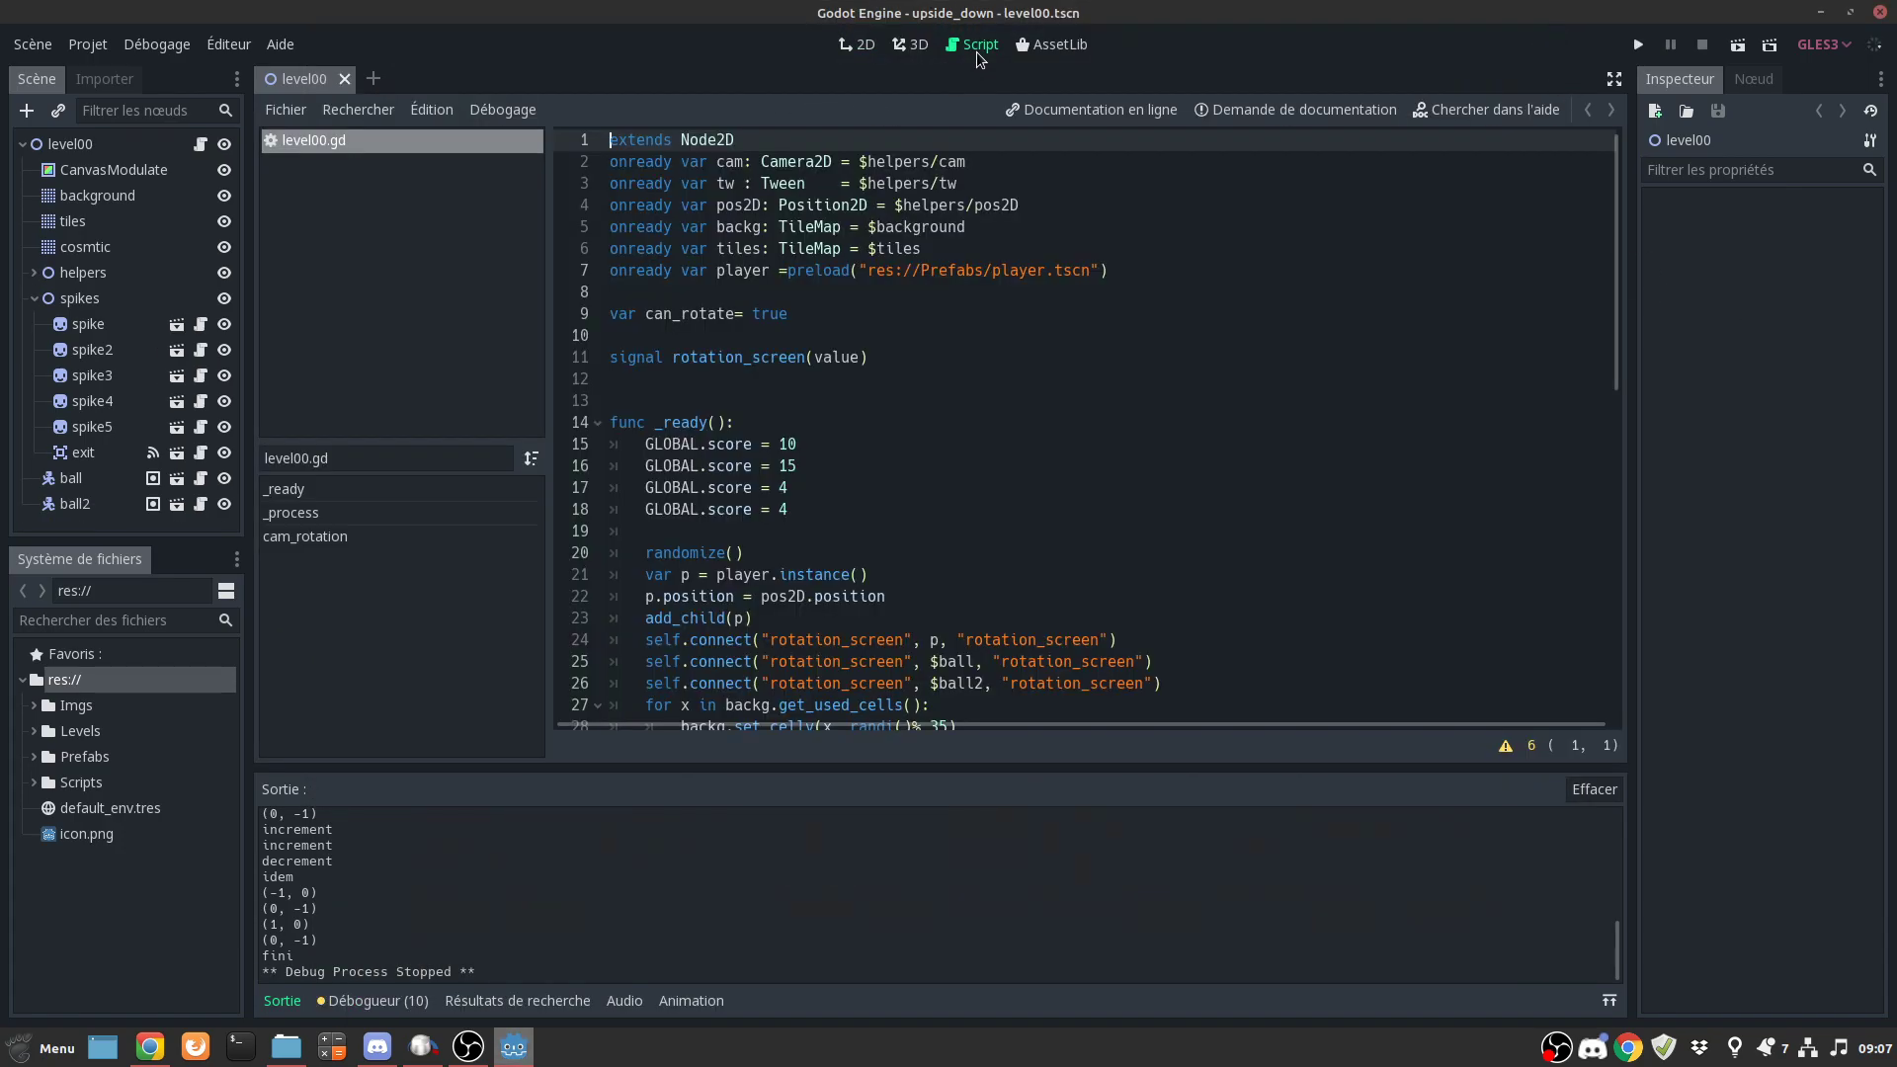
{"action": "left_click", "coordinate": [1880, 12]}
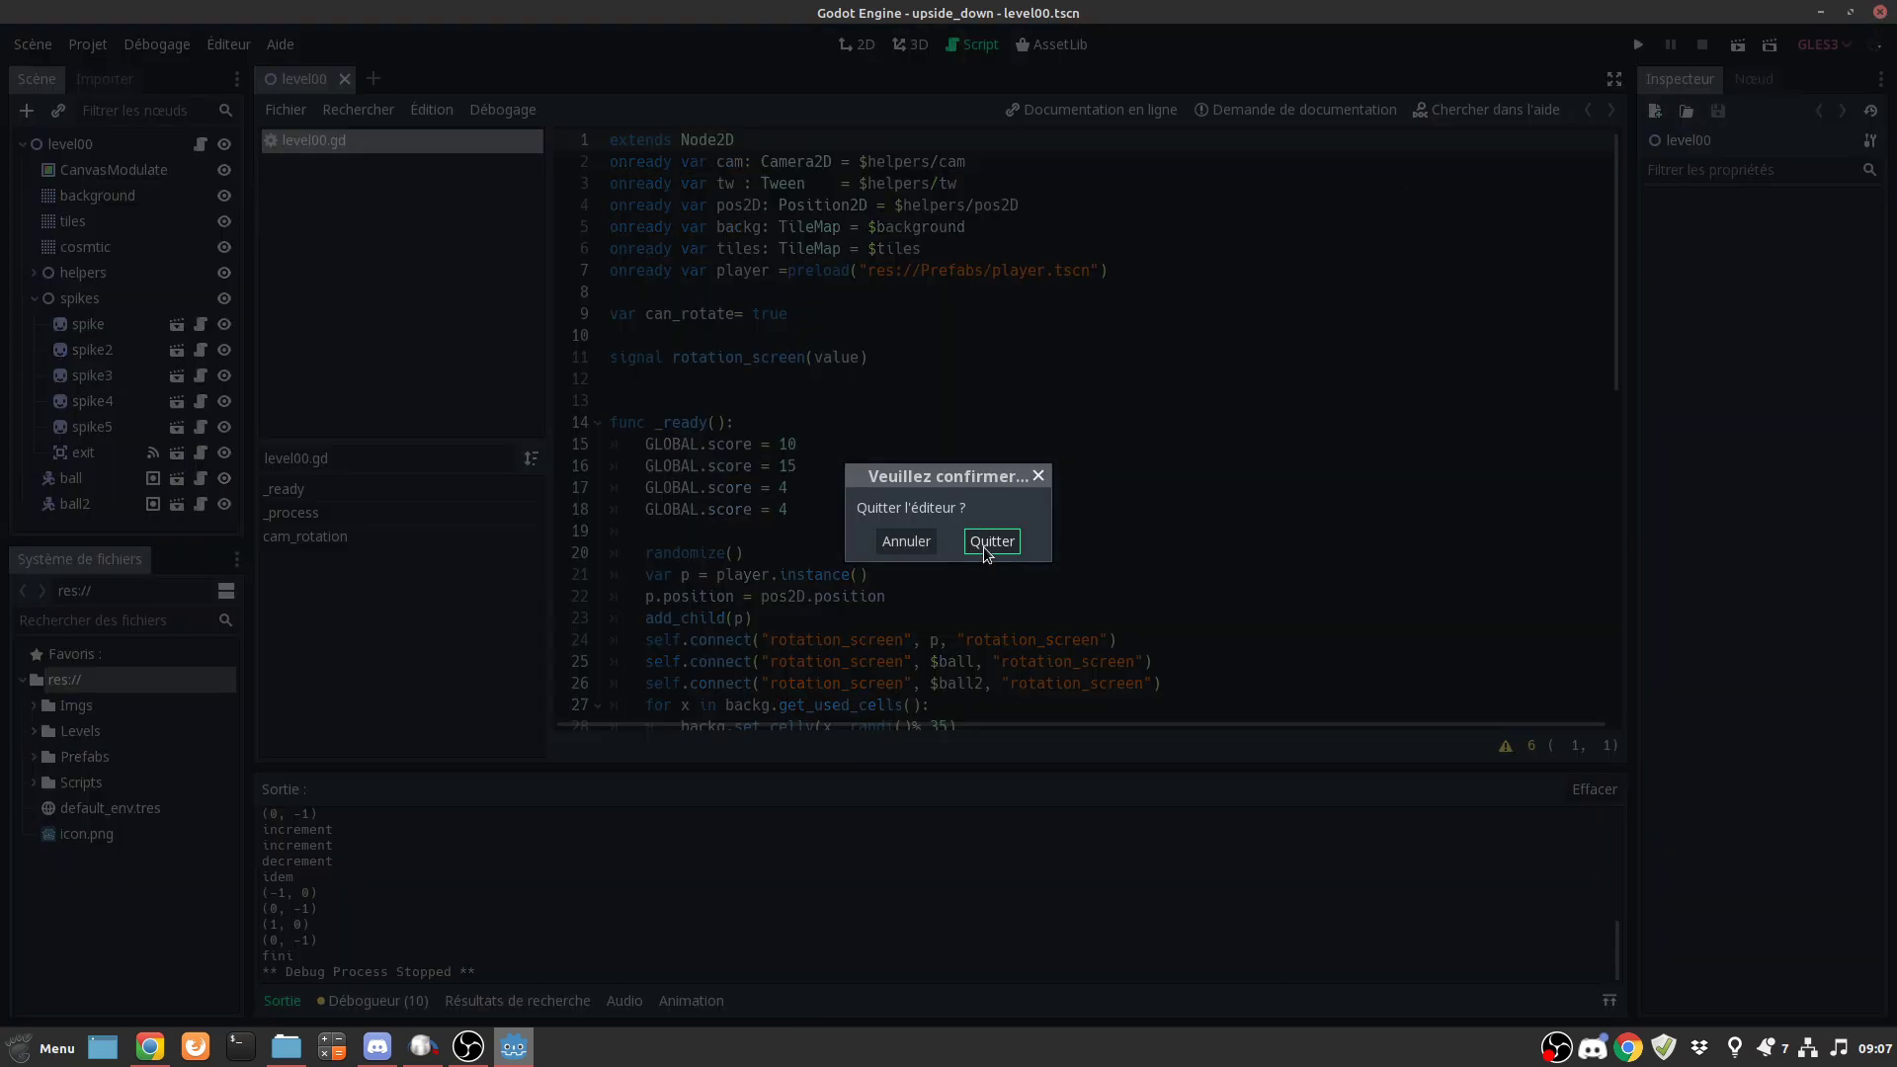
{"action": "left_click", "coordinate": [988, 546]}
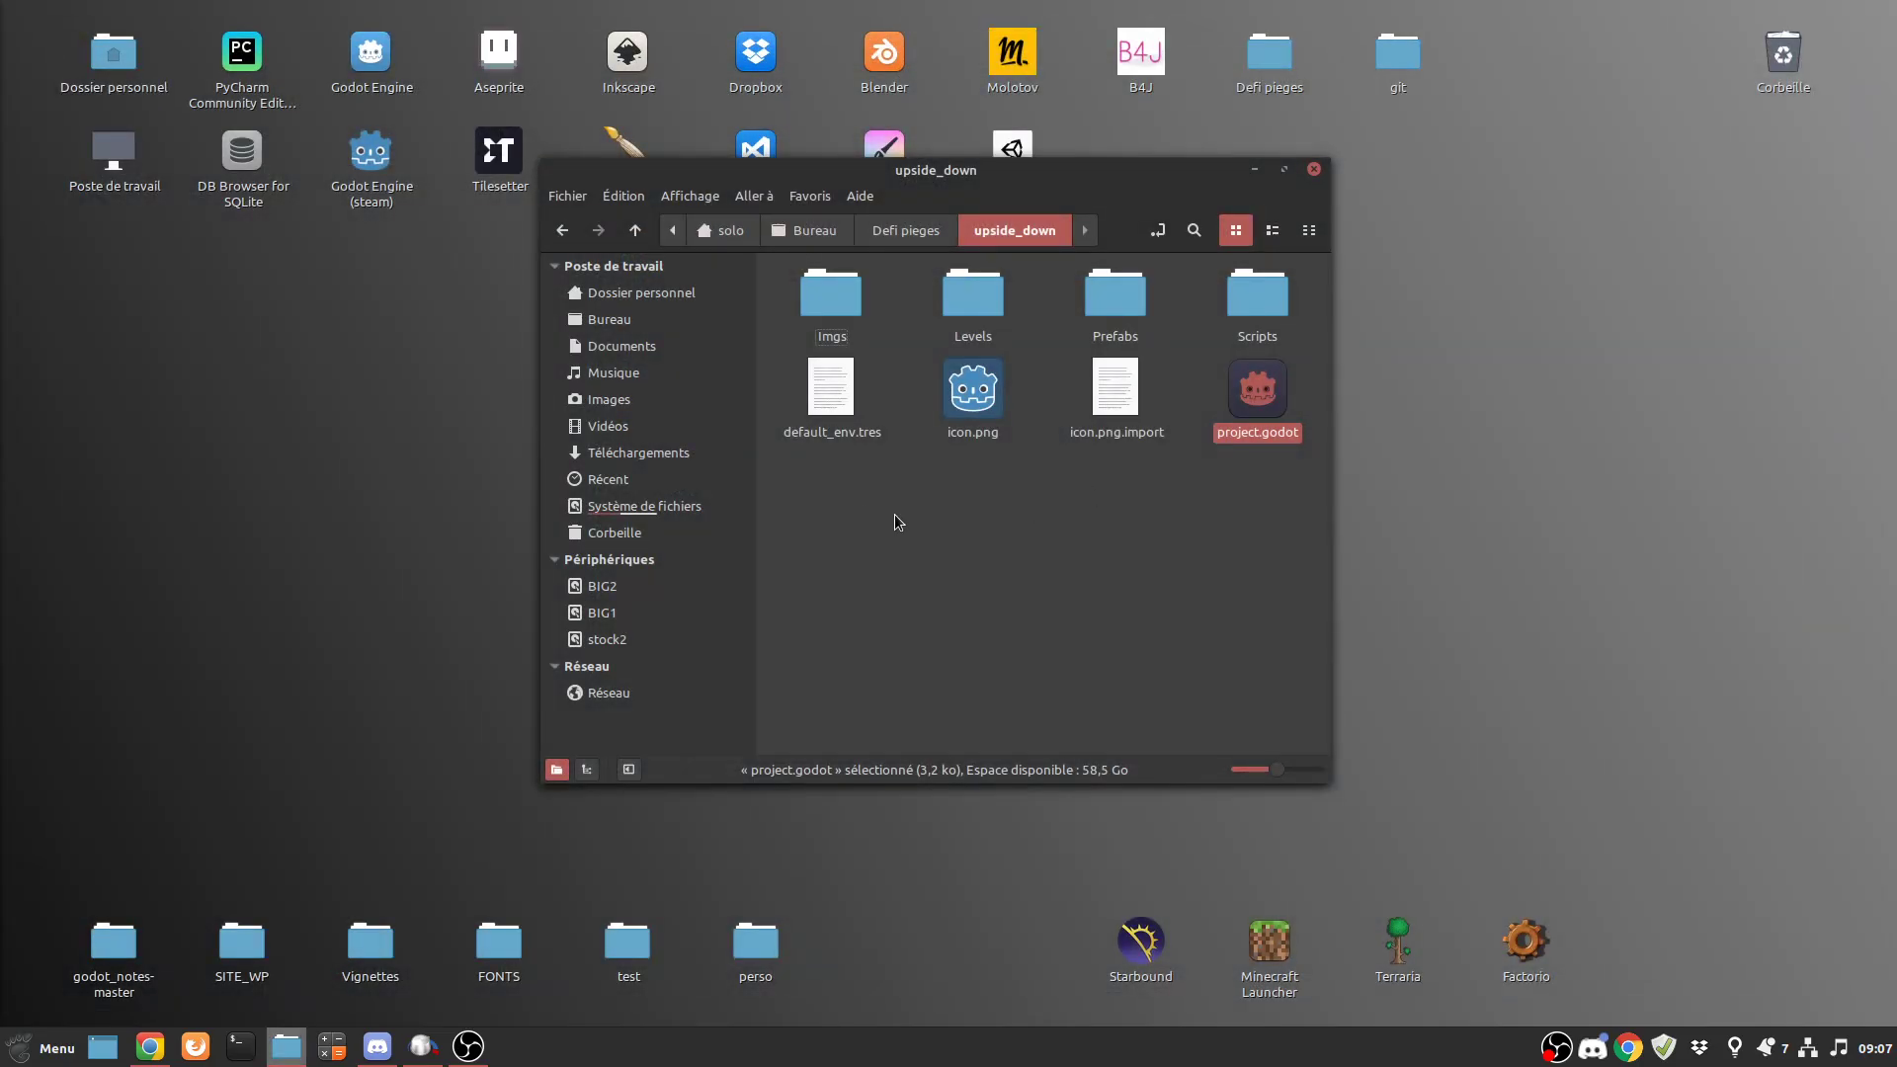
- Go up to Defi pieges, select the Trap'Ventures folders, then close the file manager
{"action": "left_click", "coordinate": [635, 230]}
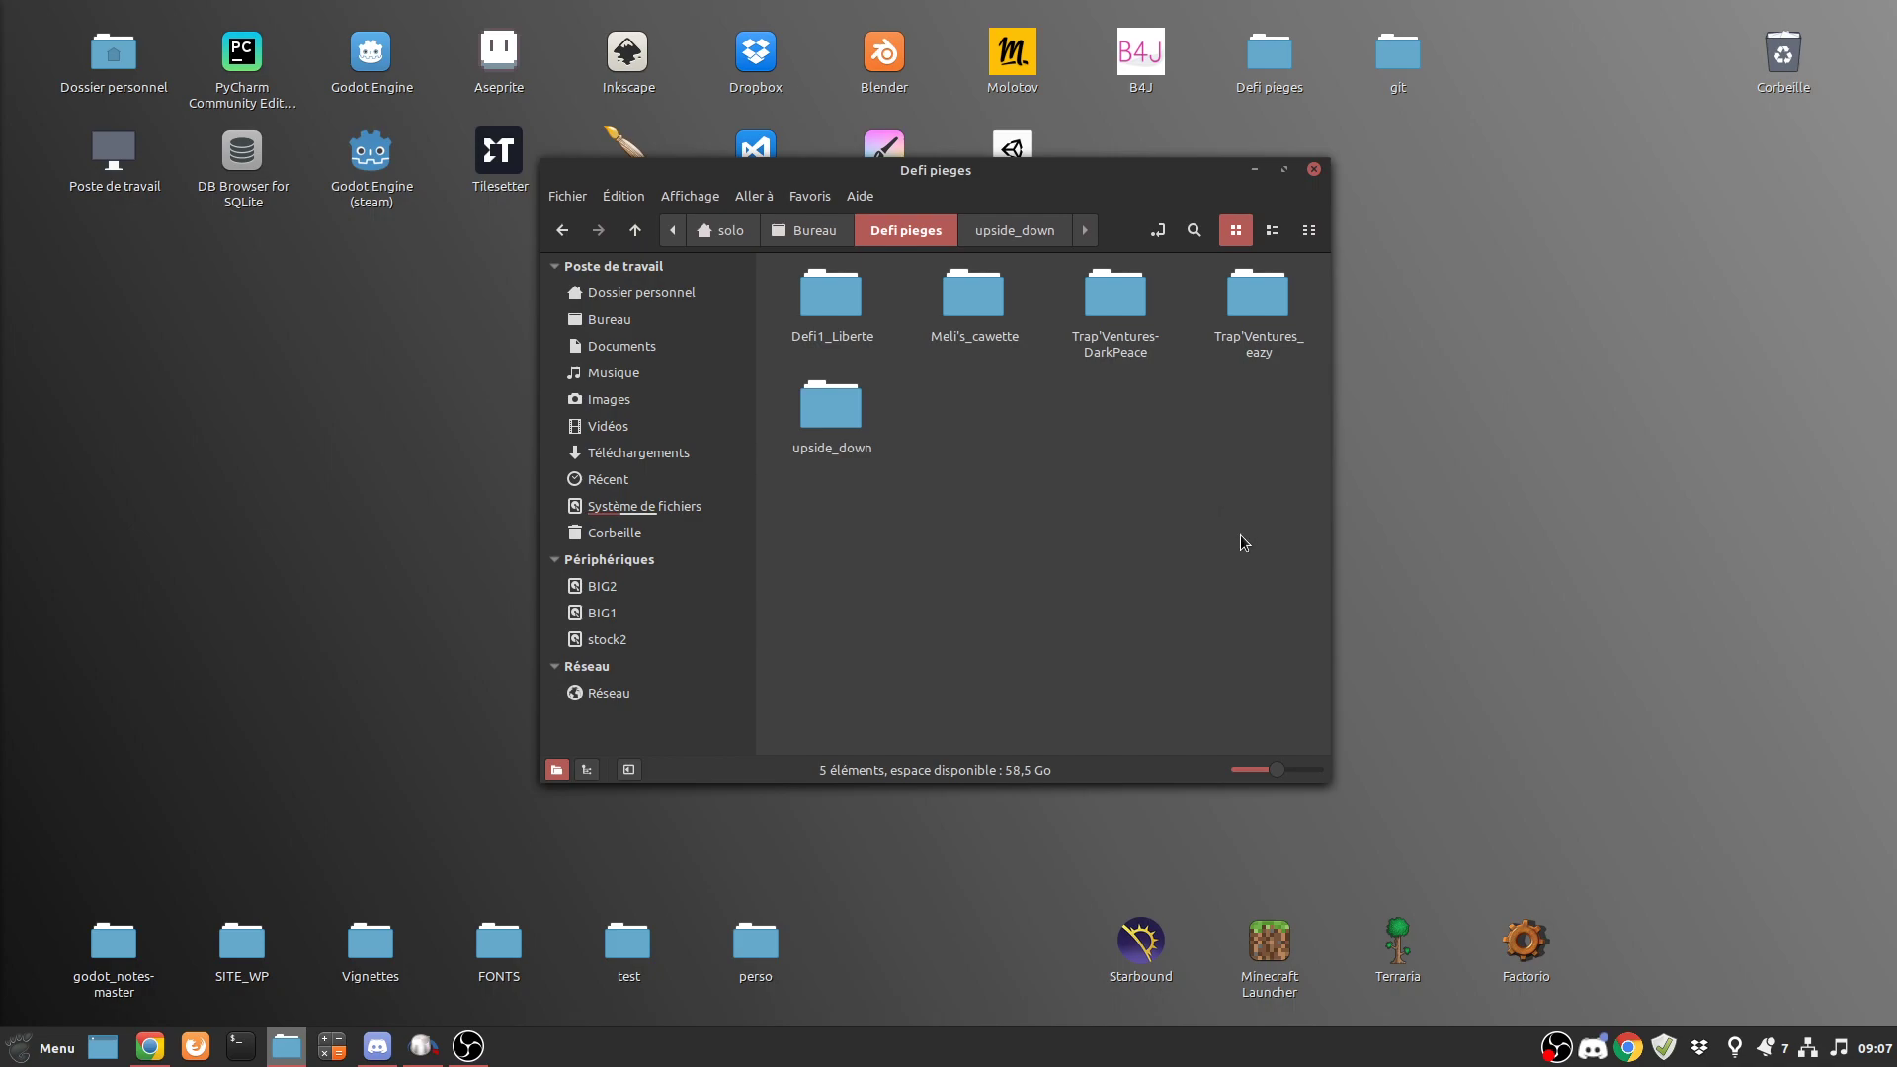
{"action": "mouse_move", "coordinate": [1087, 520]}
{"action": "left_mouse_down"}
{"action": "mouse_move", "coordinate": [1230, 361]}
{"action": "mouse_move", "coordinate": [1192, 494]}
{"action": "left_mouse_up"}
{"action": "left_click_drag", "start_coordinate": [1018, 454], "coordinate": [1172, 459]}
{"action": "mouse_move", "coordinate": [1119, 174]}
{"action": "left_mouse_down"}
{"action": "mouse_move", "coordinate": [1037, 288]}
{"action": "mouse_move", "coordinate": [1122, 268]}
{"action": "left_mouse_up"}
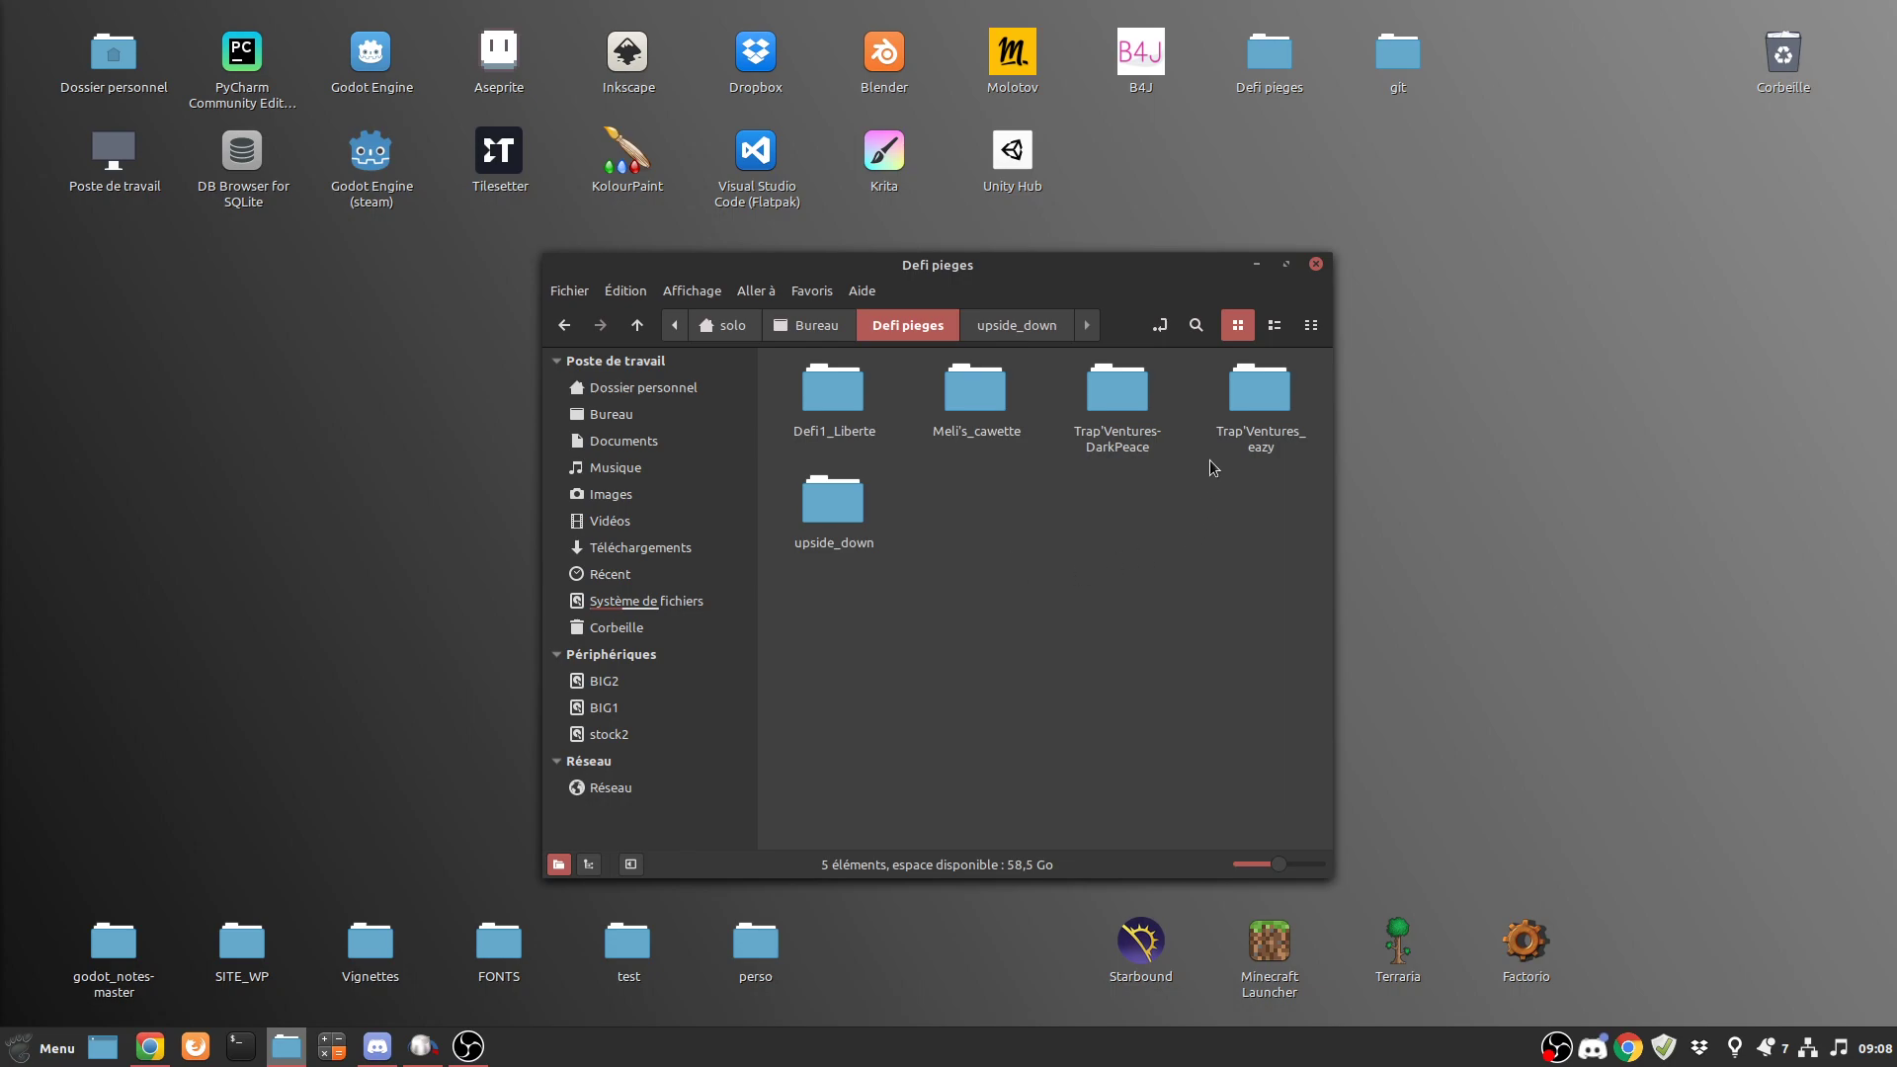
{"action": "left_click", "coordinate": [1316, 265]}
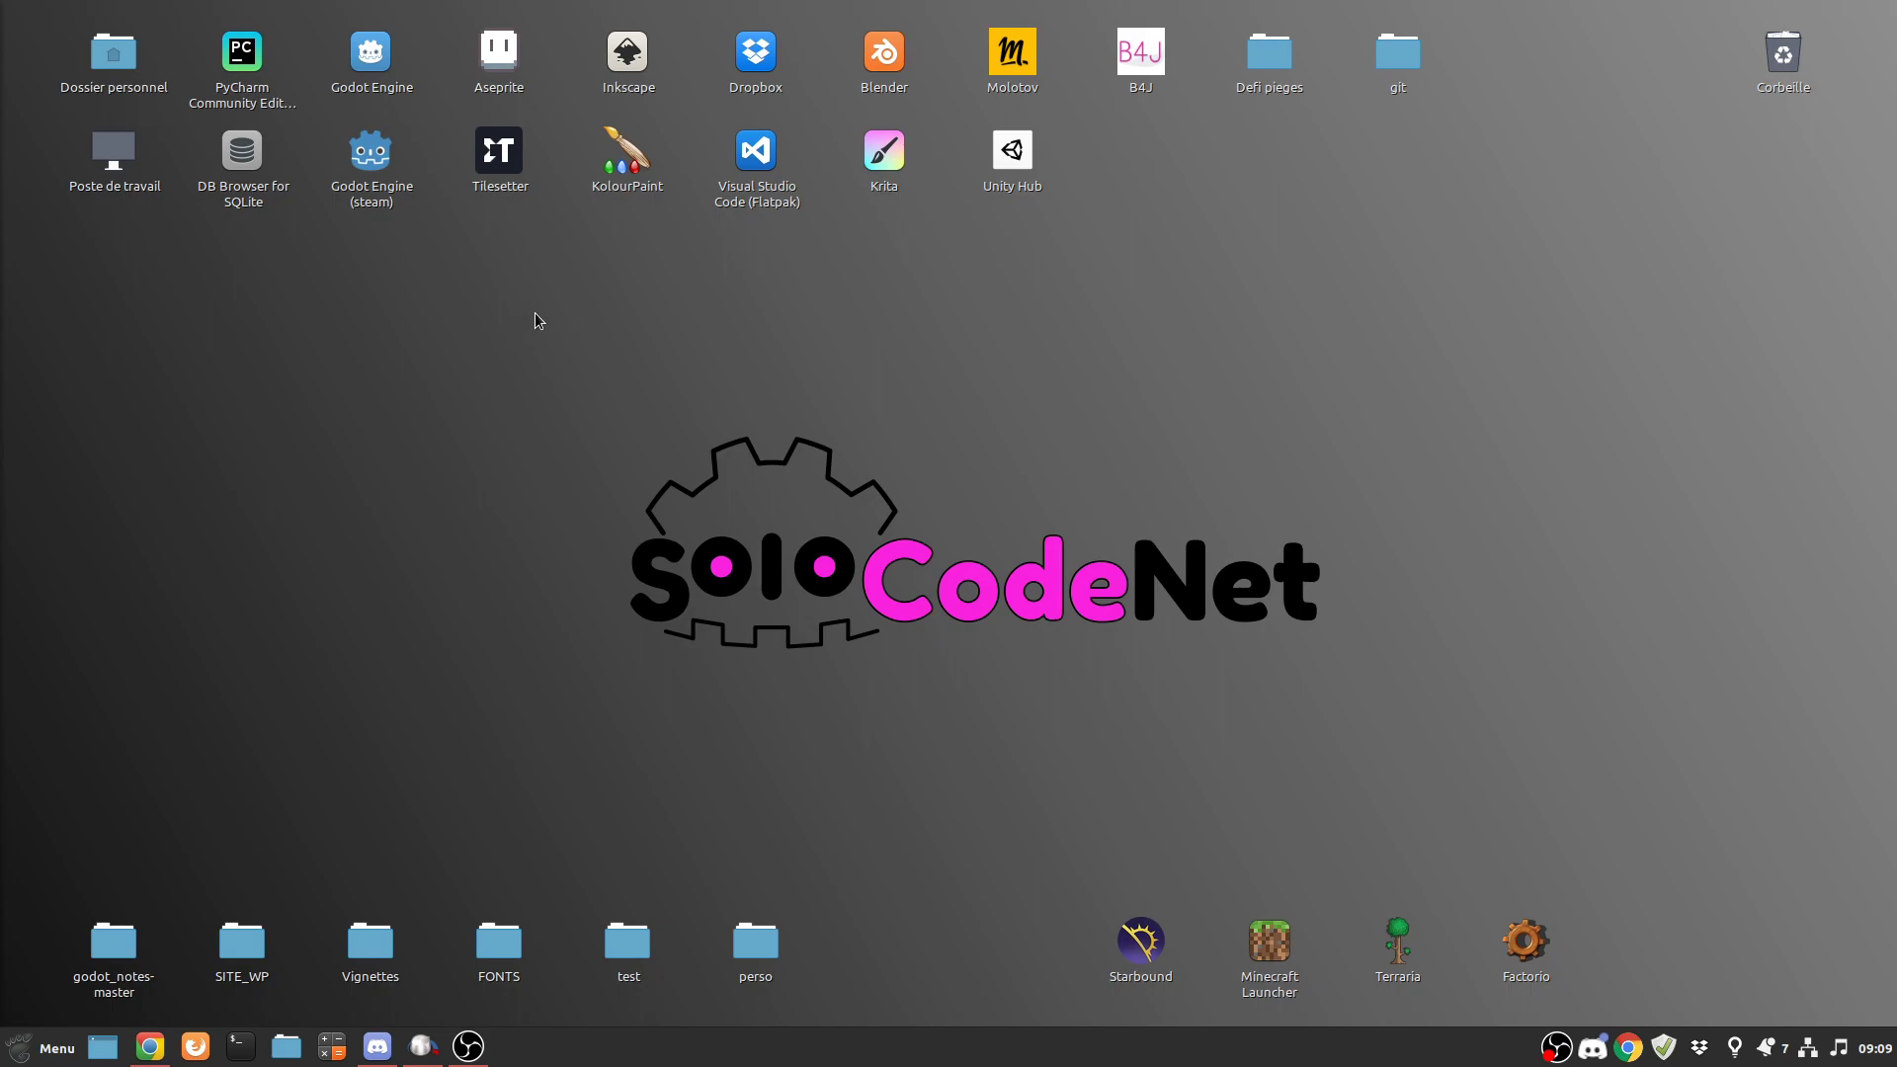
- Bring Chrome forward on its Mon Drive tab, listing the tutorial documents and sprite images
{"action": "left_click_drag", "start_coordinate": [517, 339], "coordinate": [1363, 749]}
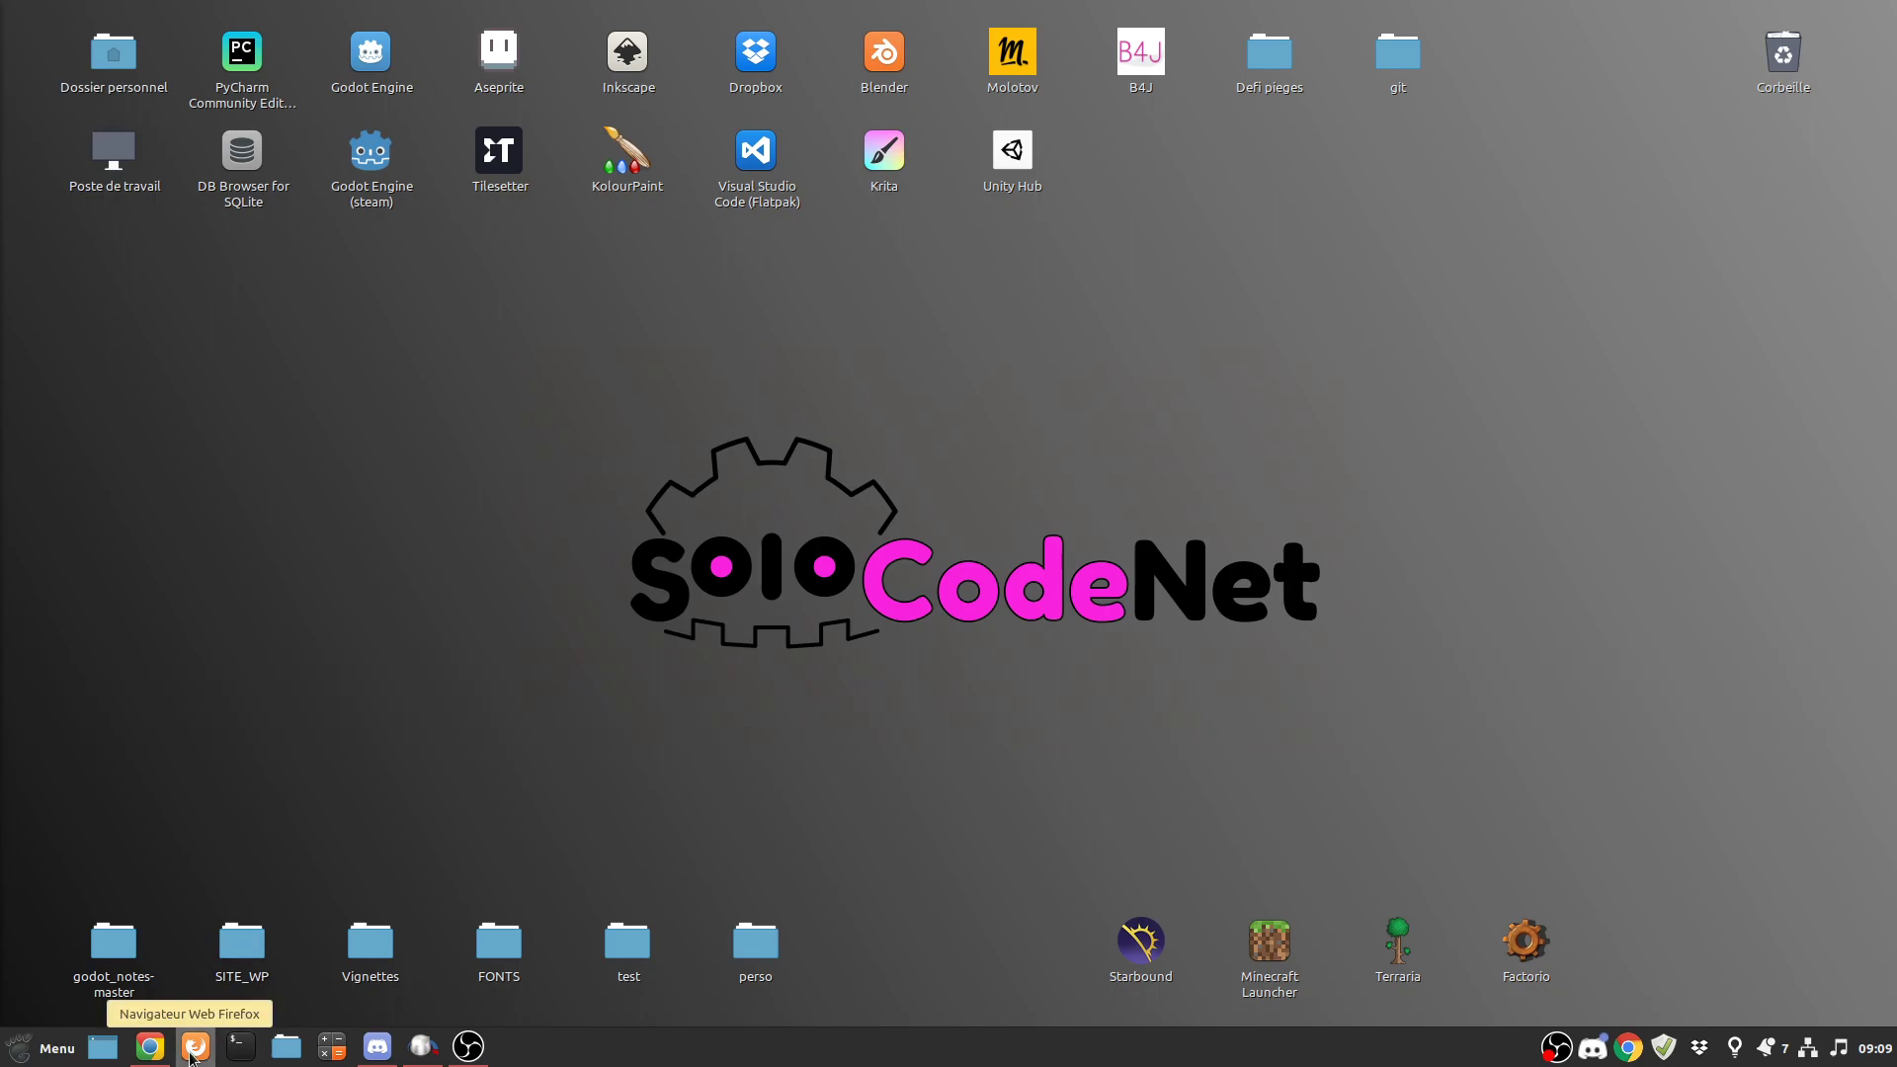
{"action": "left_click", "coordinate": [158, 1055]}
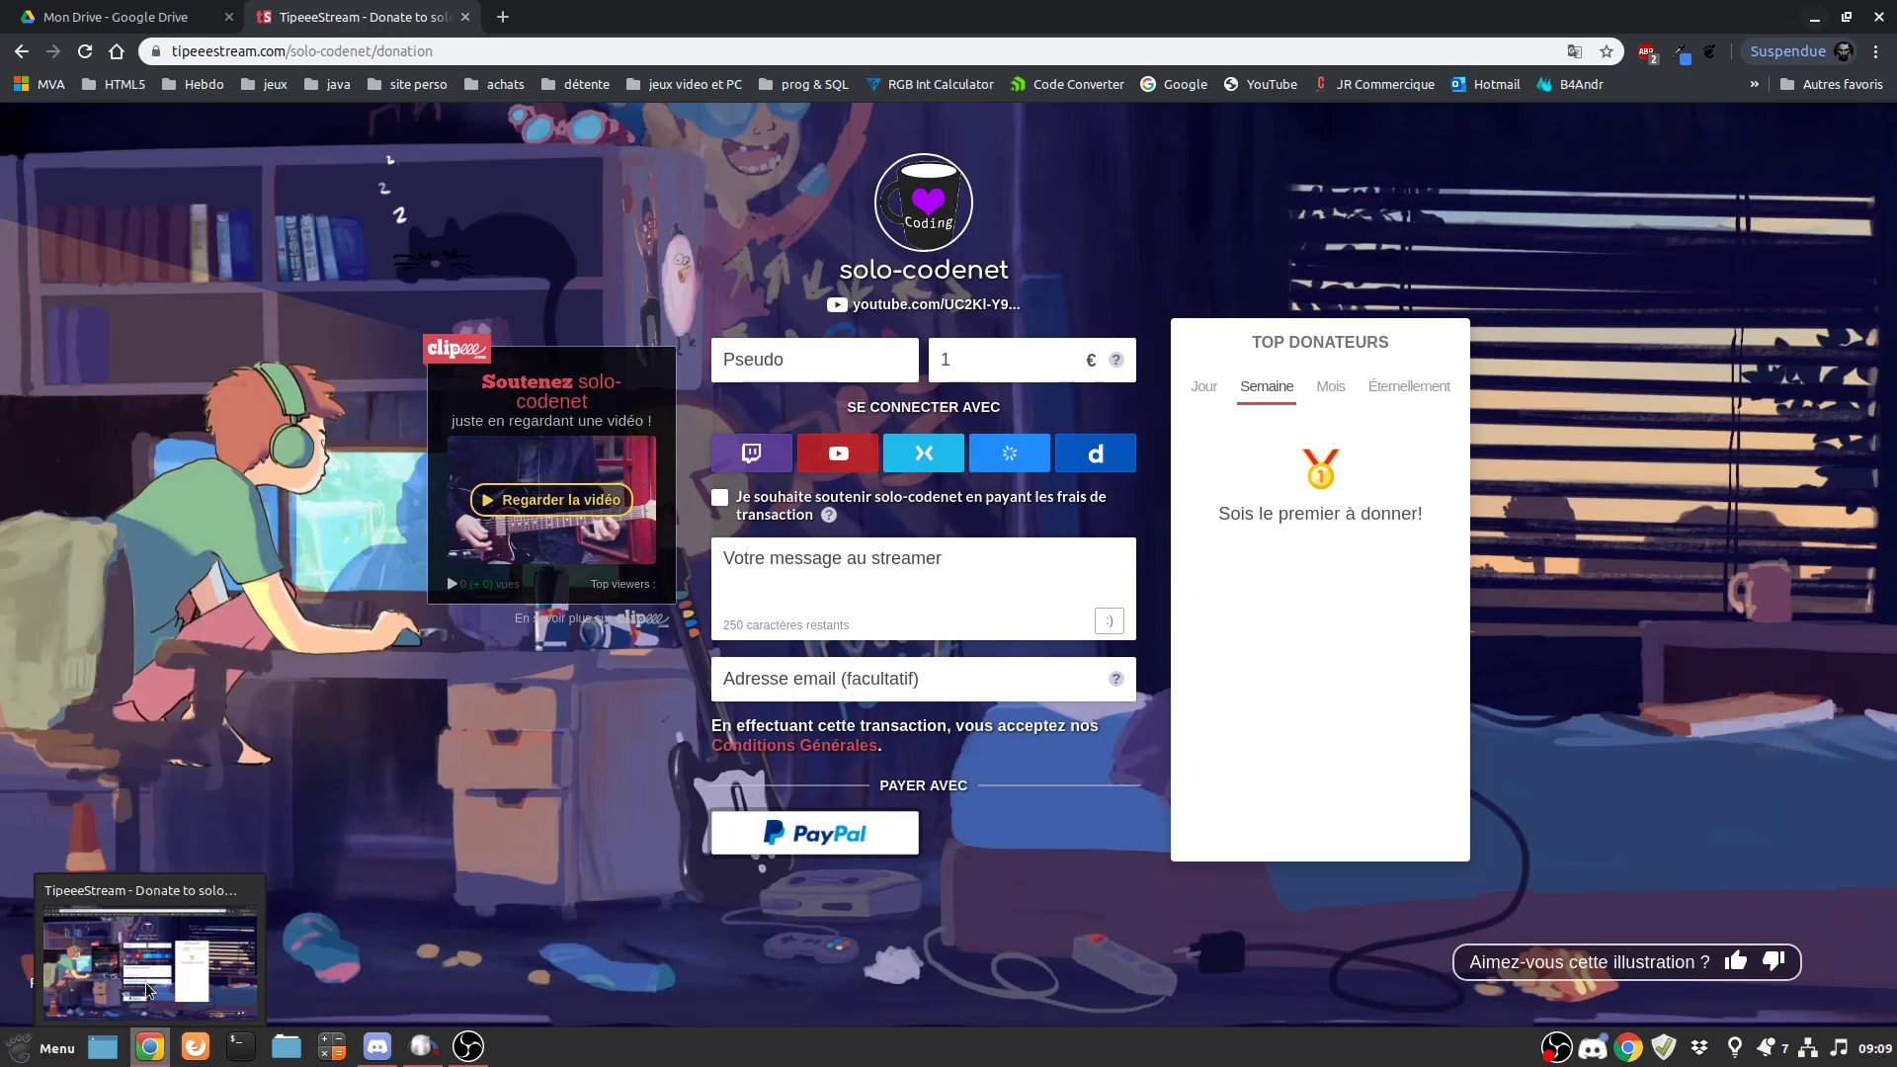
{"action": "left_click", "coordinate": [113, 18]}
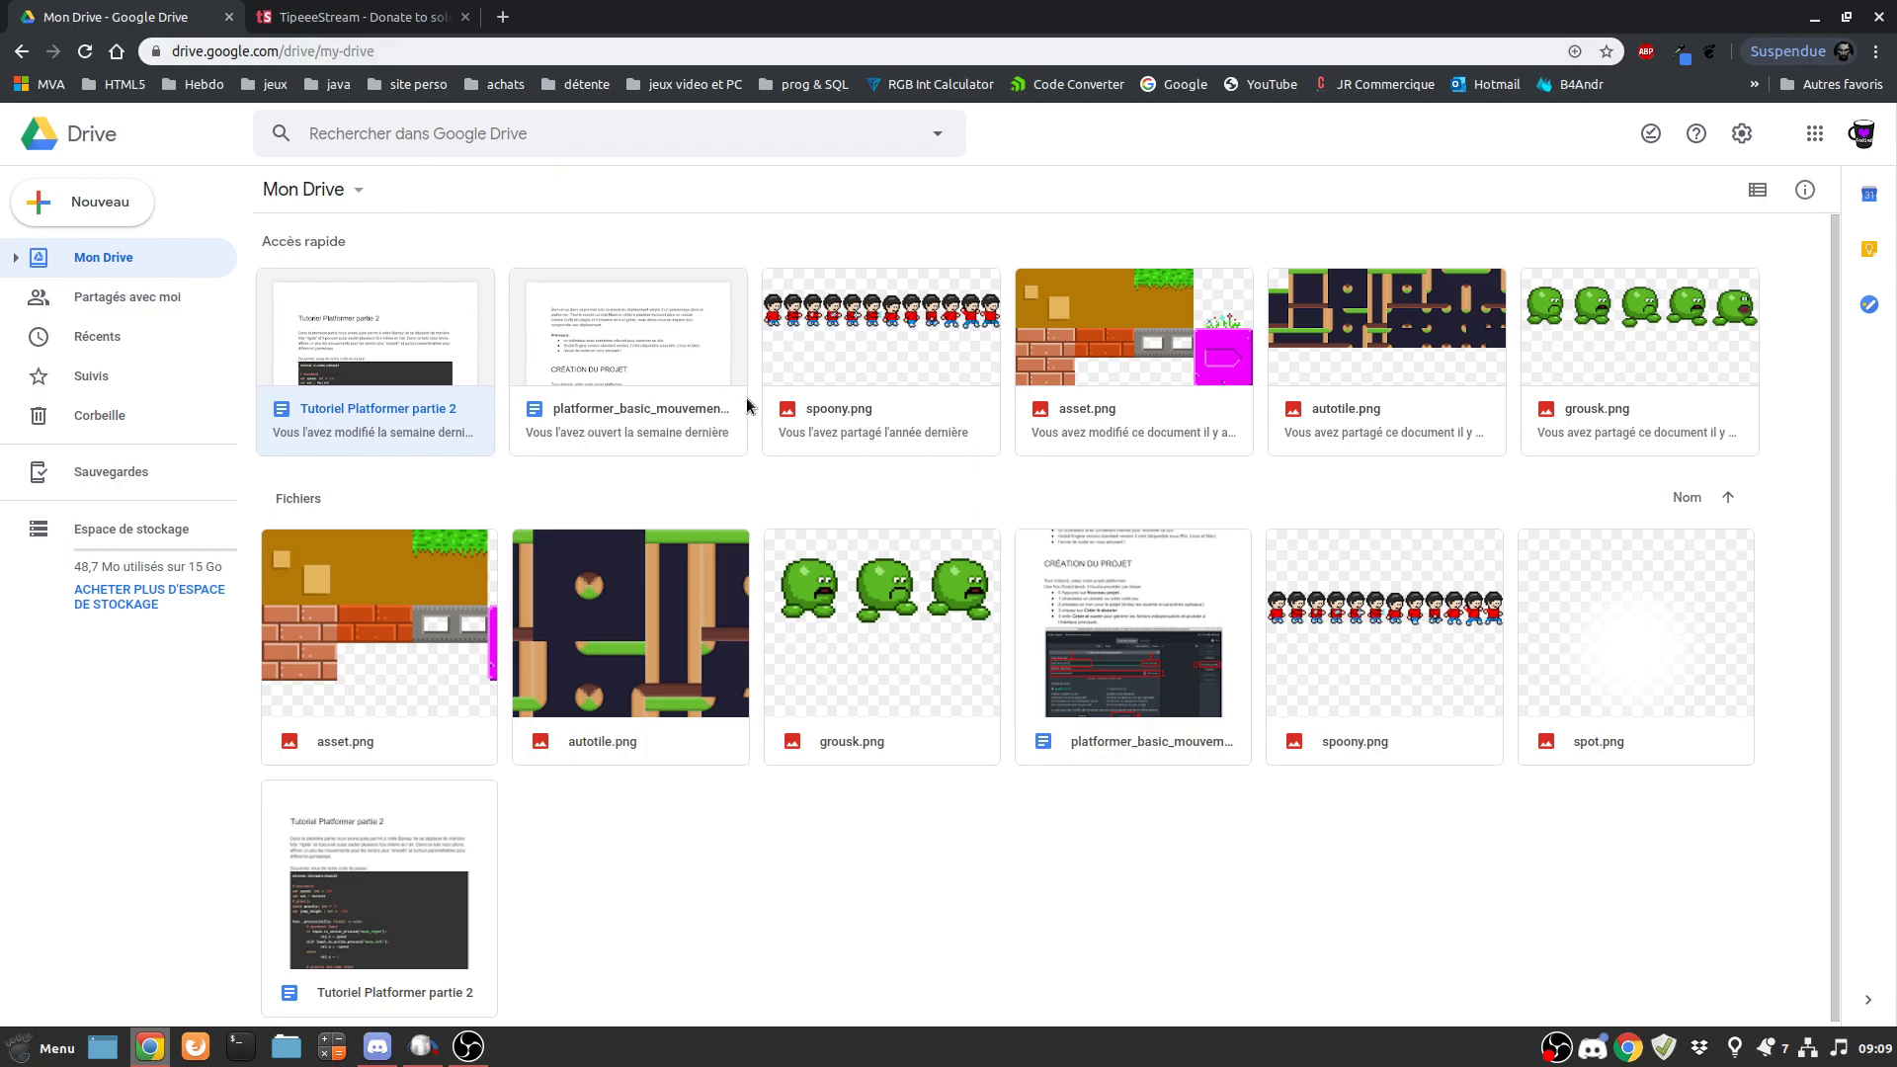
- Open the platformer_basic_mouvement_part1 document and scroll through its introduction and CRÉATION DU PROJET section
{"action": "double_click", "coordinate": [624, 345]}
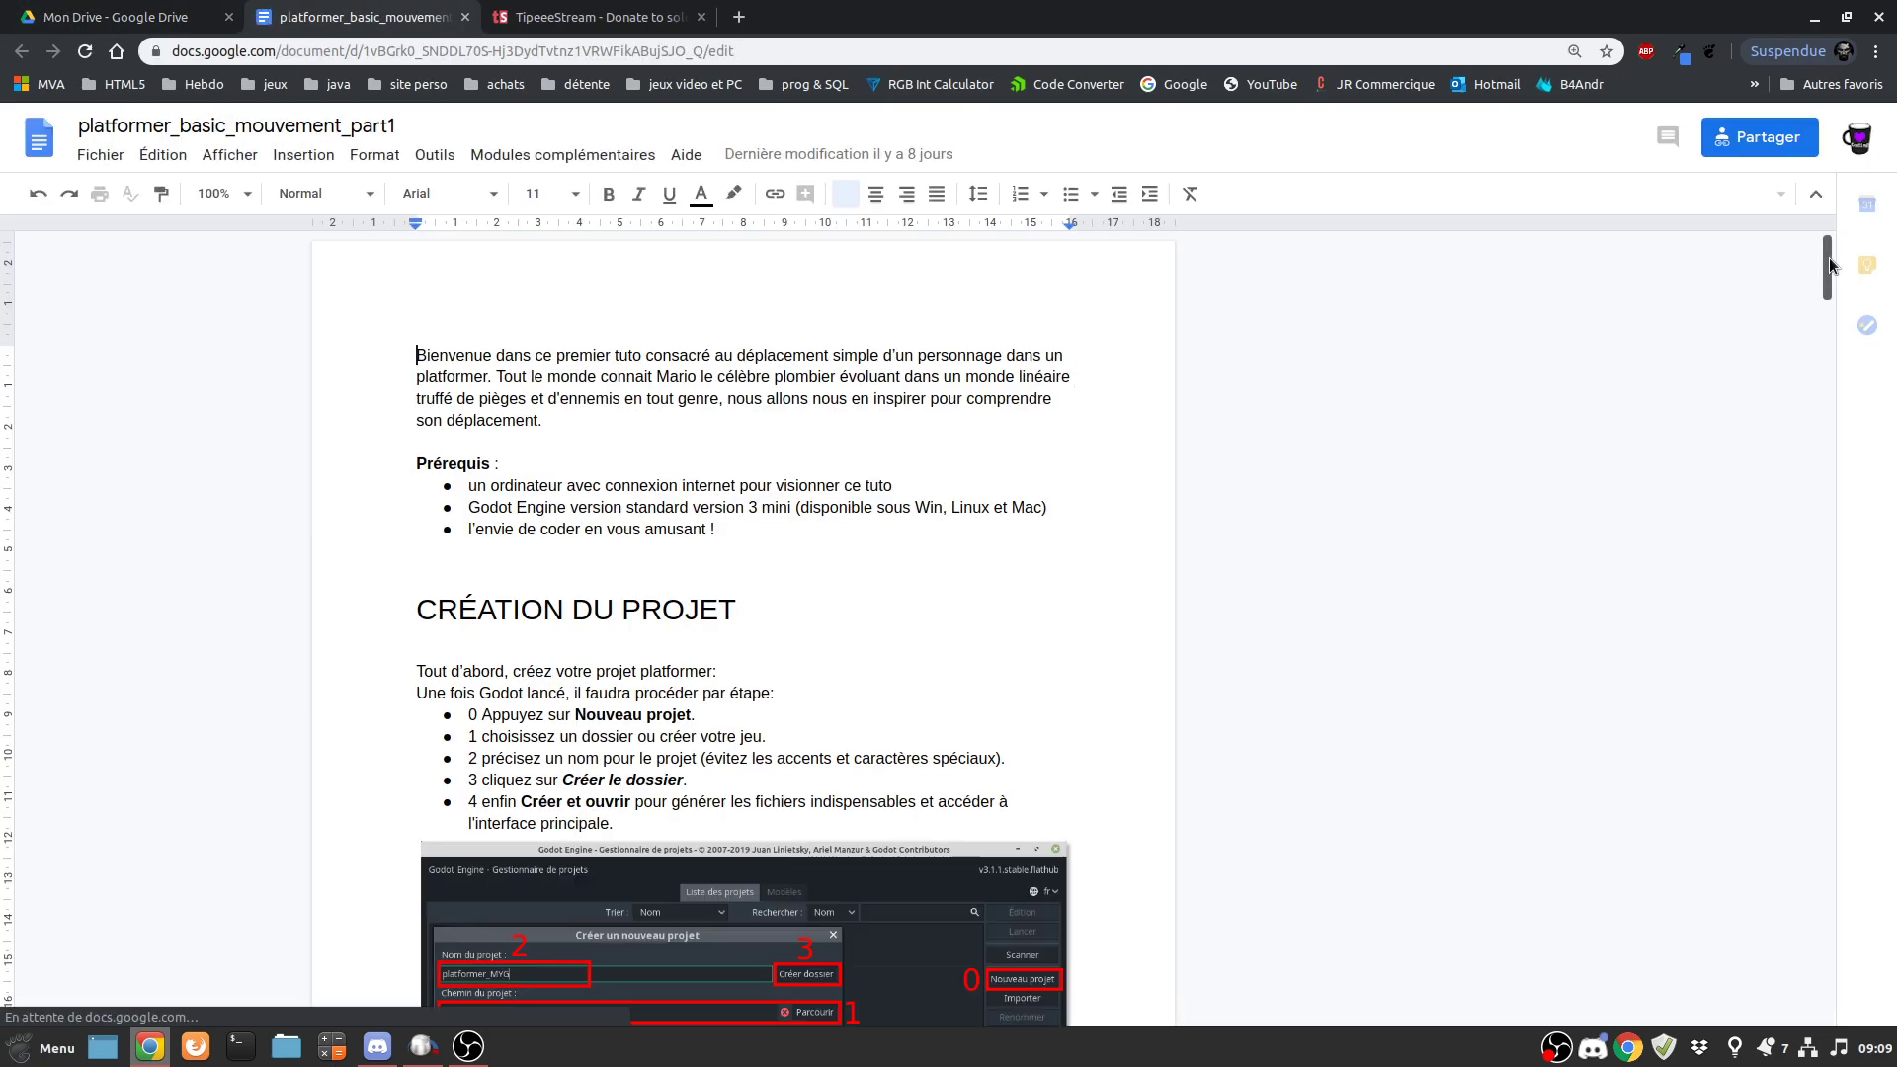
{"action": "left_click_drag", "start_coordinate": [1830, 265], "coordinate": [1830, 291]}
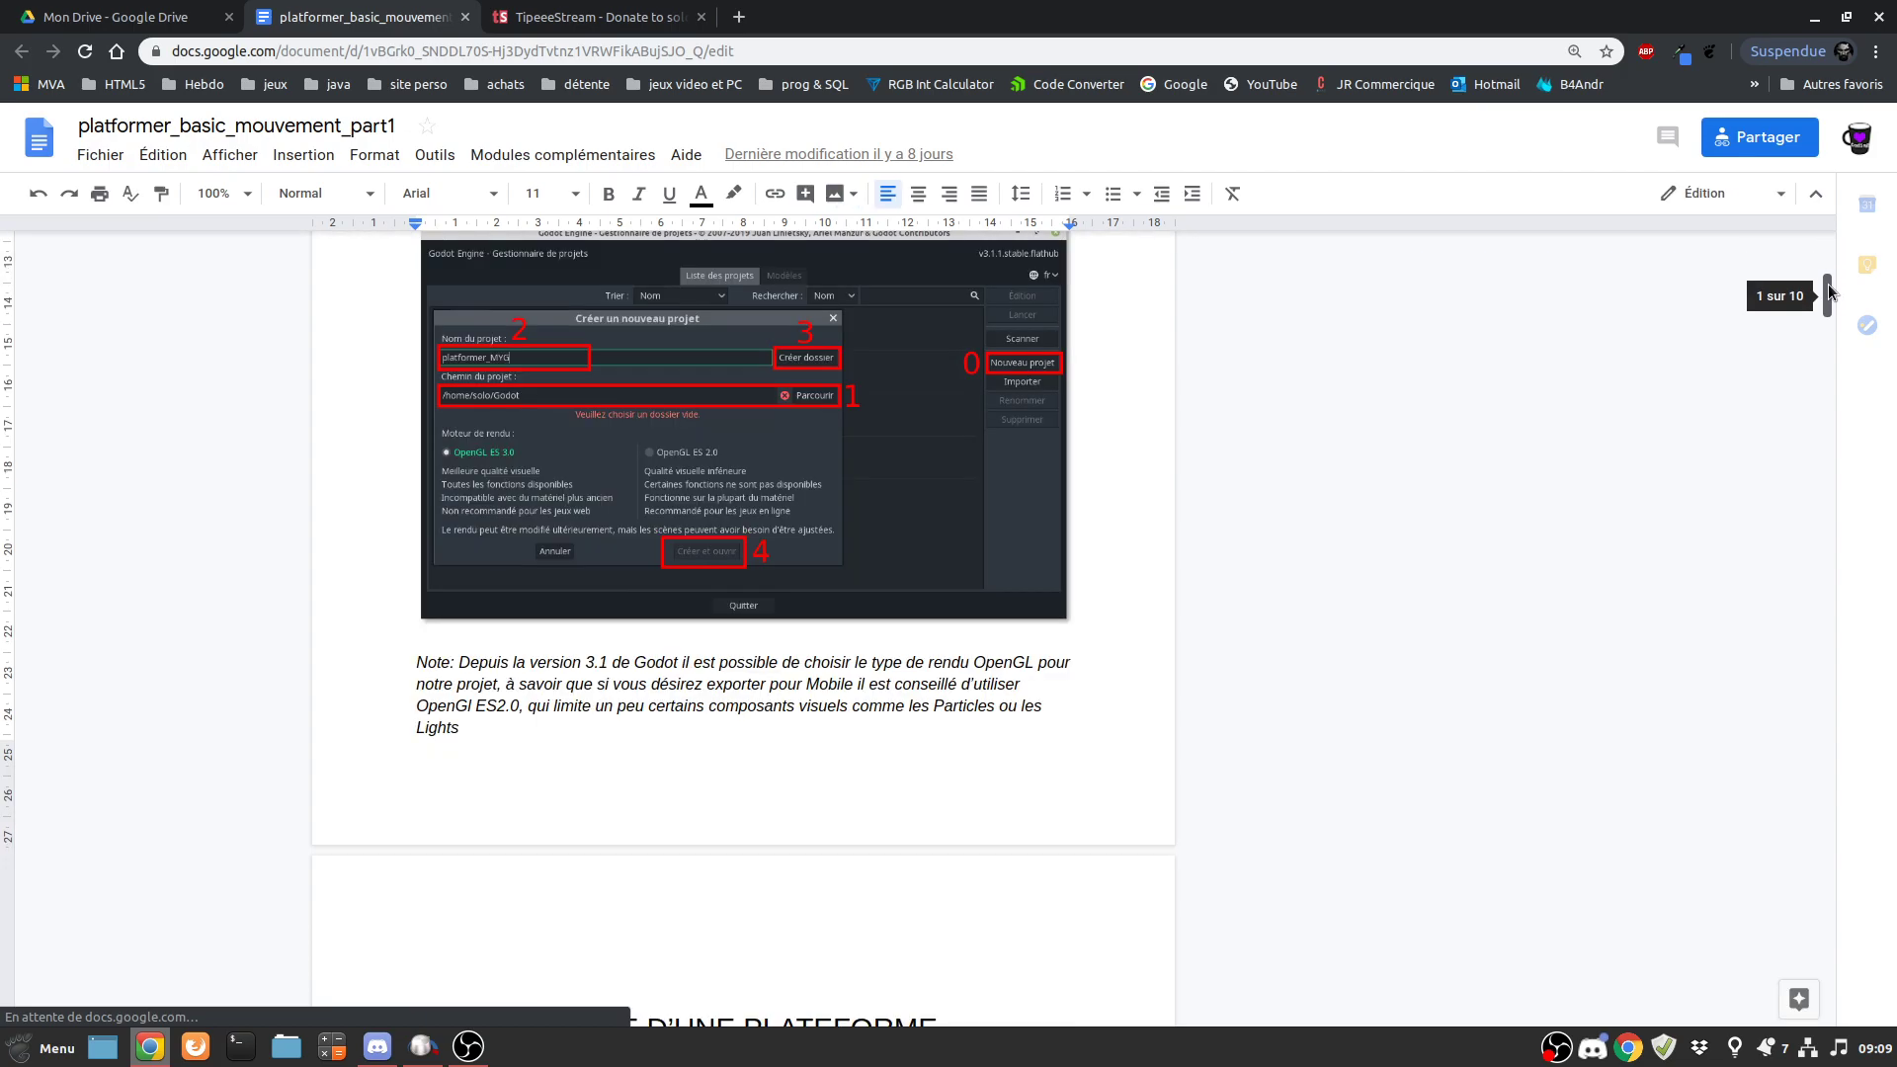
{"action": "mouse_move", "coordinate": [1829, 292]}
{"action": "left_mouse_down"}
{"action": "mouse_move", "coordinate": [1800, 998]}
{"action": "mouse_move", "coordinate": [1800, 247]}
{"action": "left_mouse_up"}
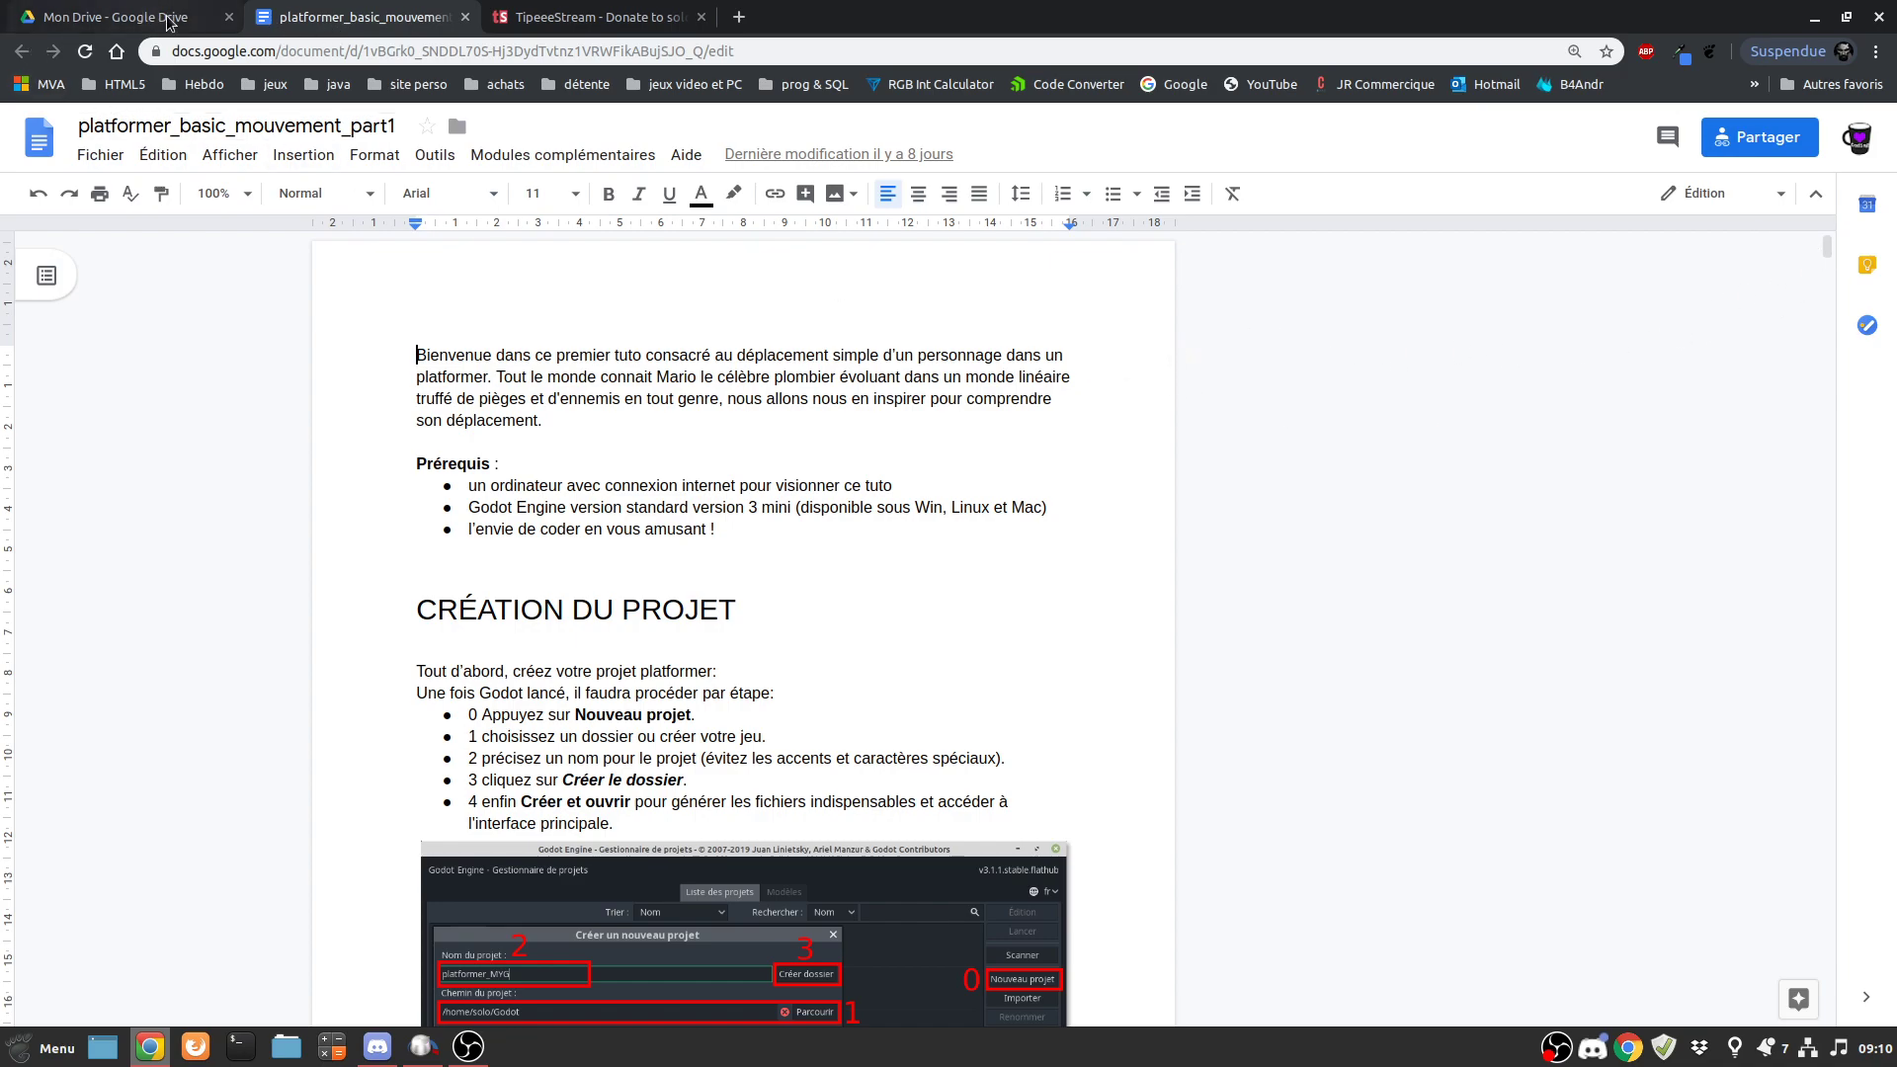
- From the Drive list, open Tutoriel Platformer partie 2 and scroll through it
{"action": "left_click", "coordinate": [123, 21]}
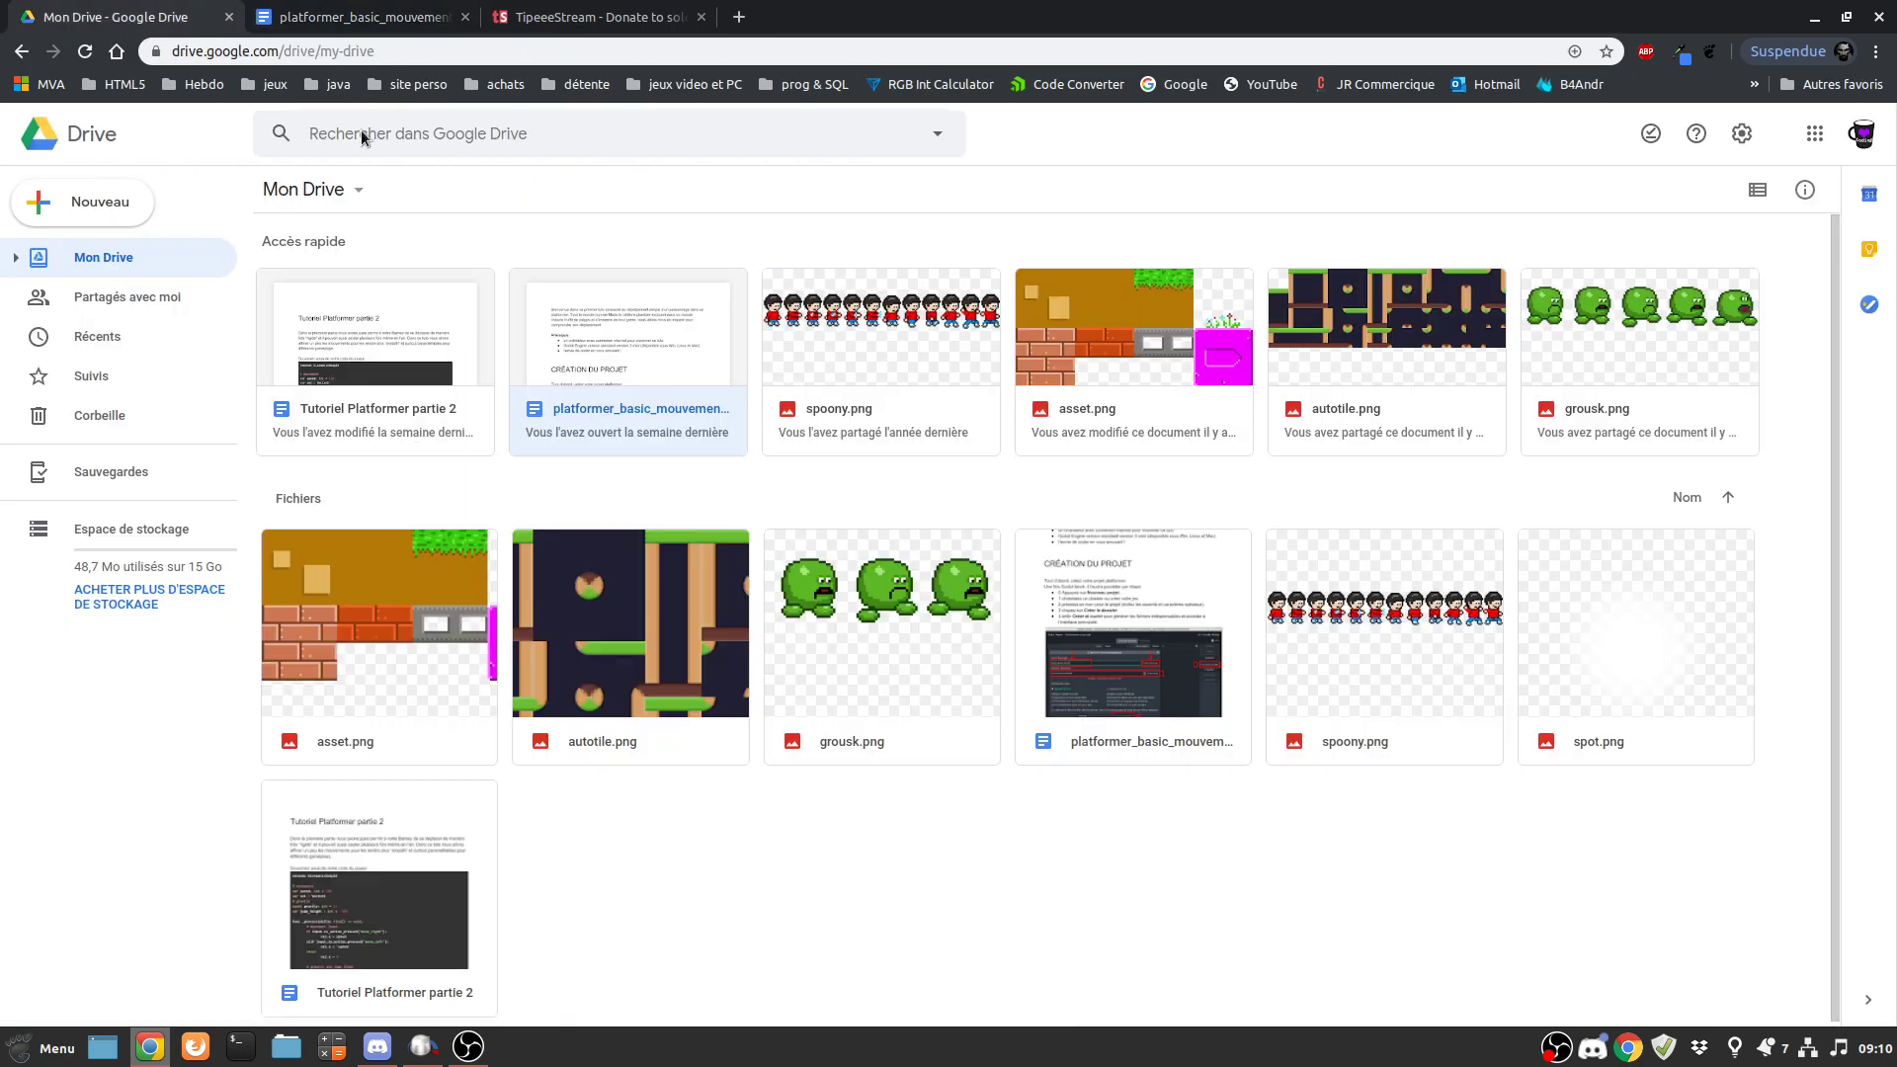
{"action": "double_click", "coordinate": [372, 336]}
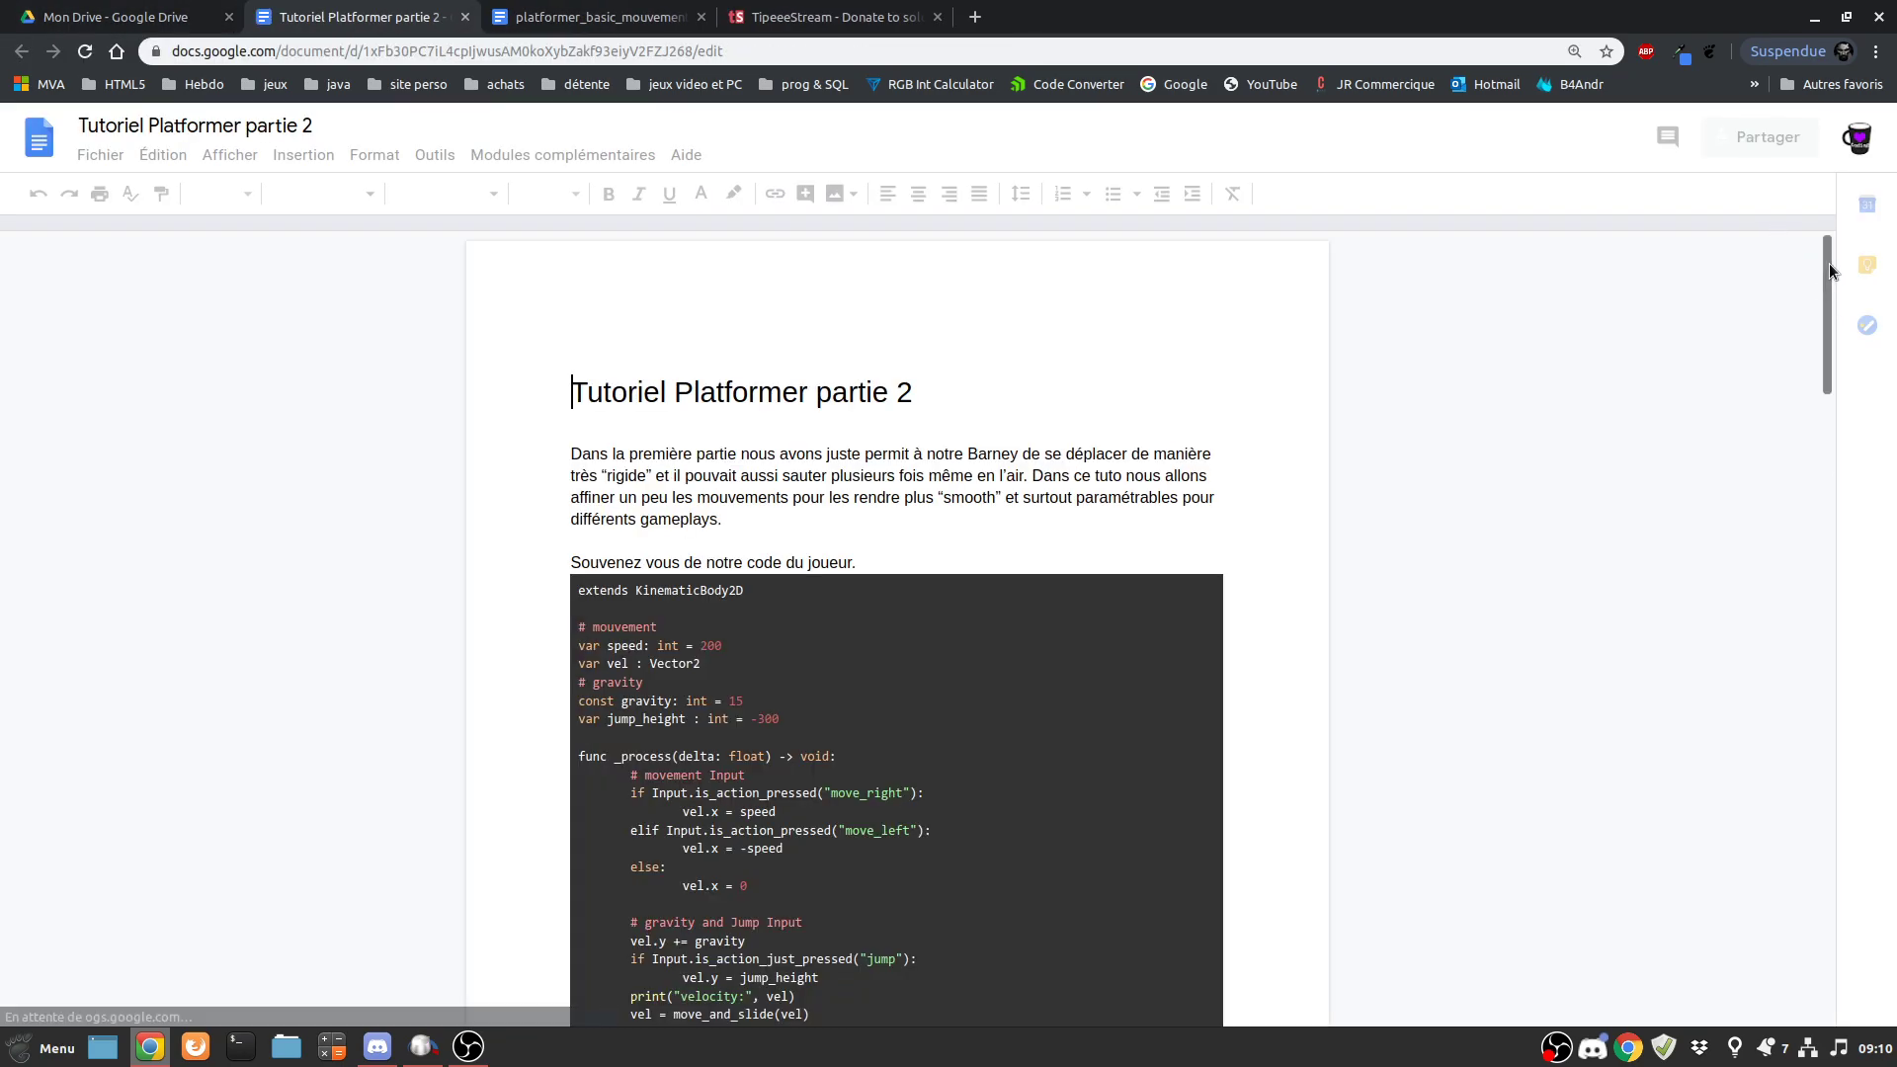
{"action": "left_click_drag", "start_coordinate": [1829, 259], "coordinate": [1827, 890]}
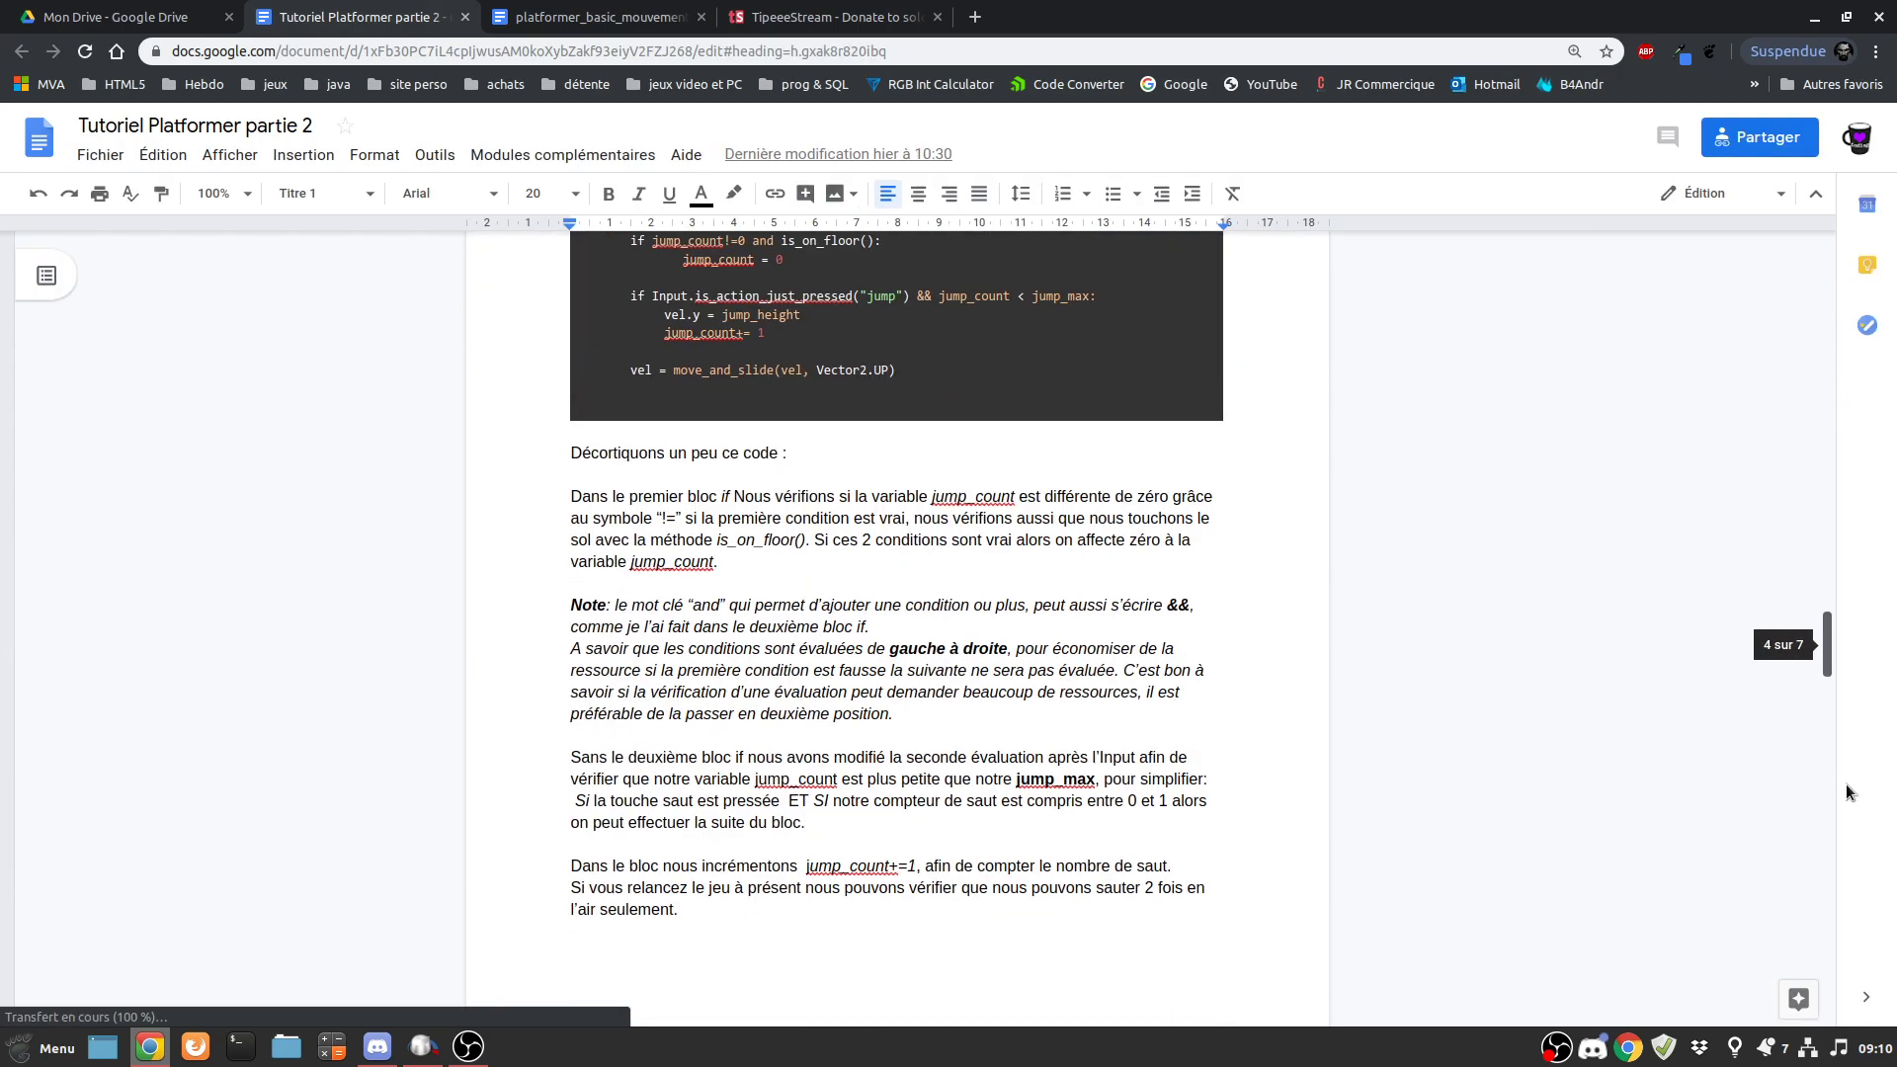
{"action": "mouse_move", "coordinate": [1805, 955]}
{"action": "left_mouse_down"}
{"action": "mouse_move", "coordinate": [1781, 1040]}
{"action": "mouse_move", "coordinate": [1782, 259]}
{"action": "left_mouse_up"}
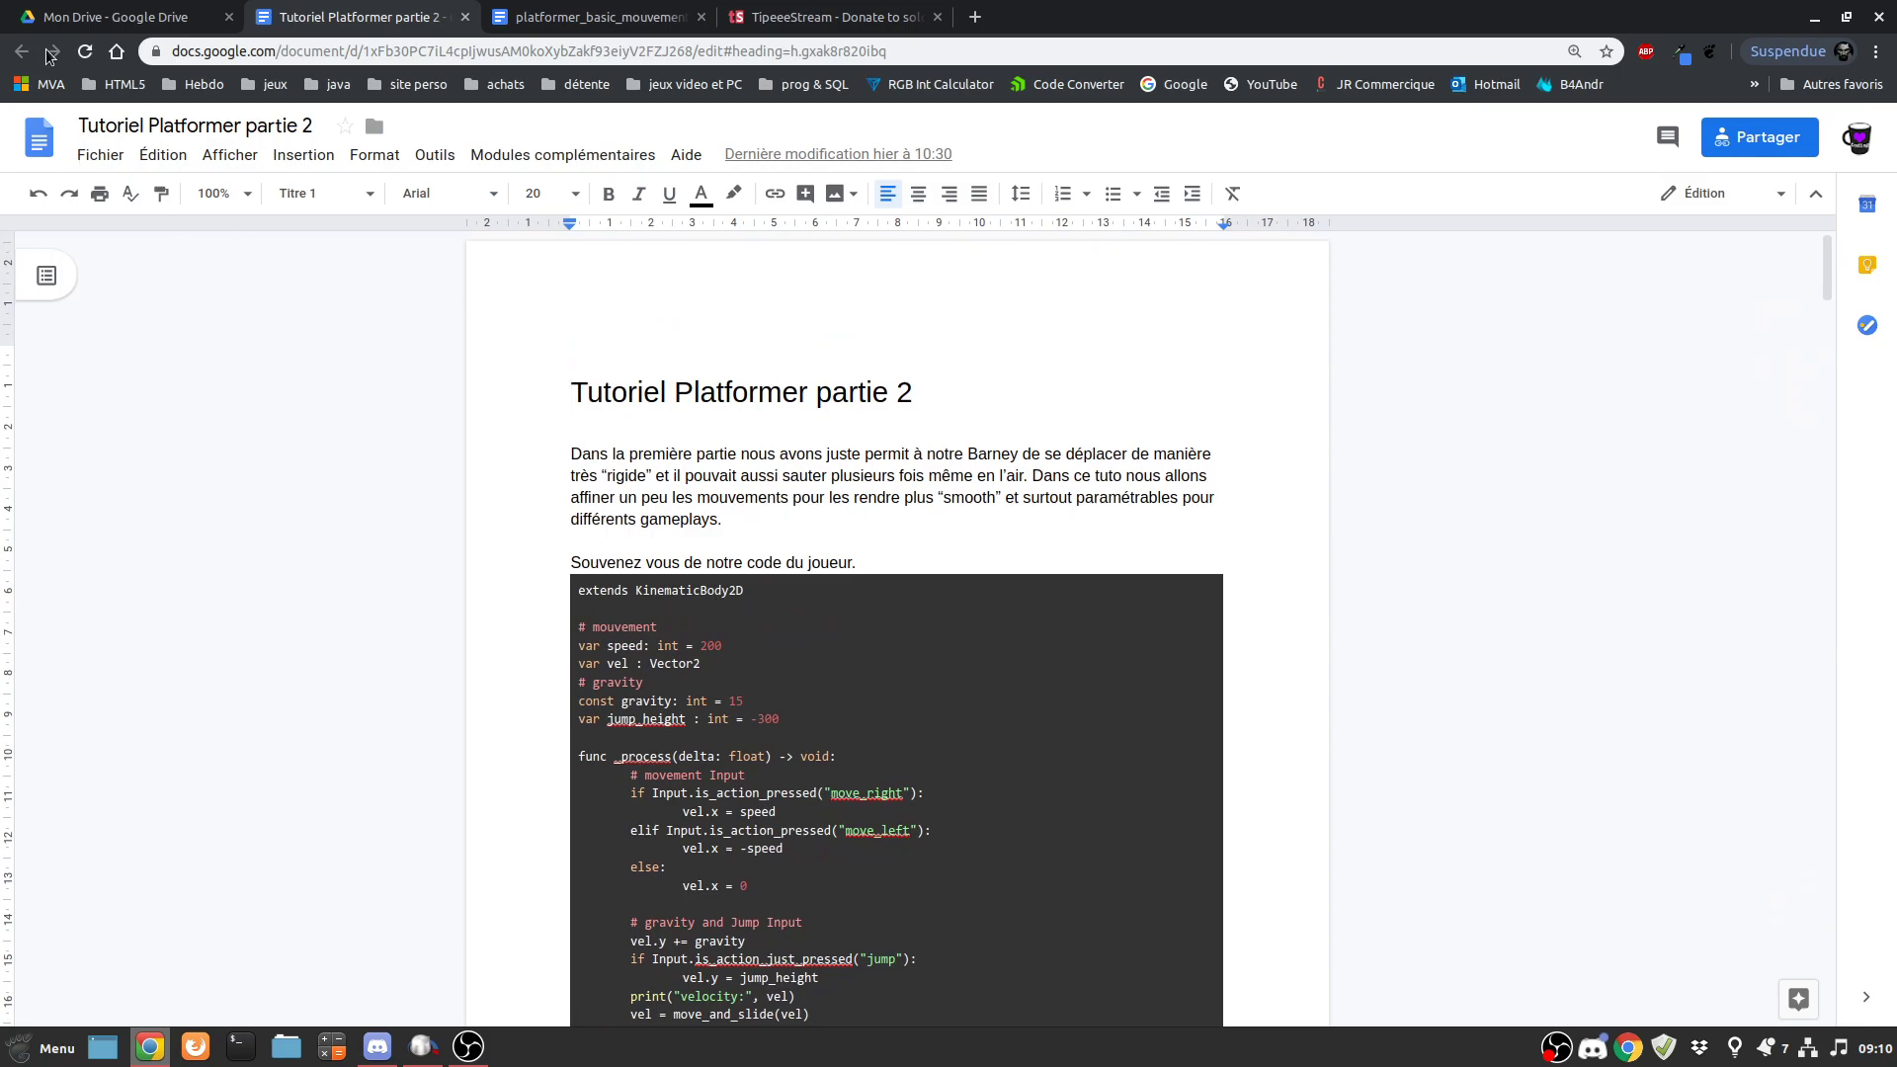
- Close the partie 2 and part1 documents and go back to the solocodenet.fr homepage
{"action": "left_click", "coordinate": [468, 18]}
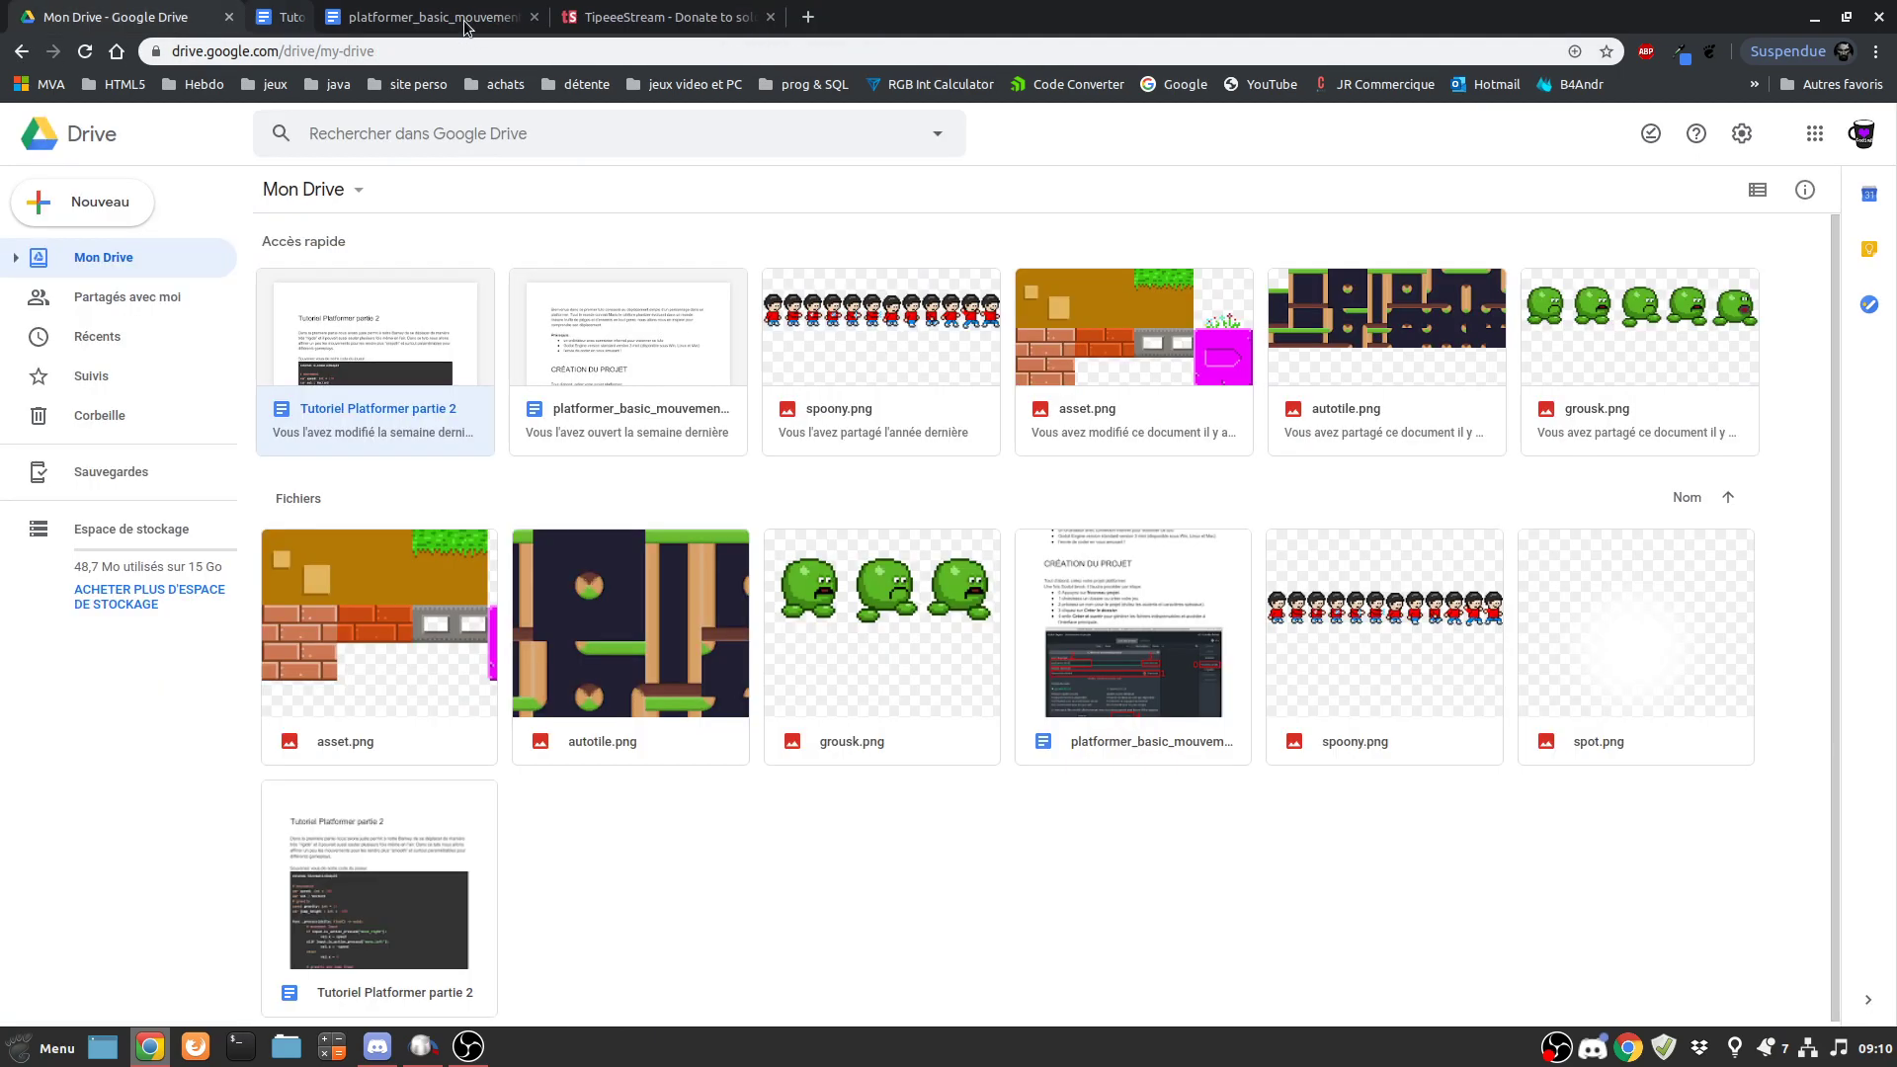
{"action": "left_click", "coordinate": [367, 18]}
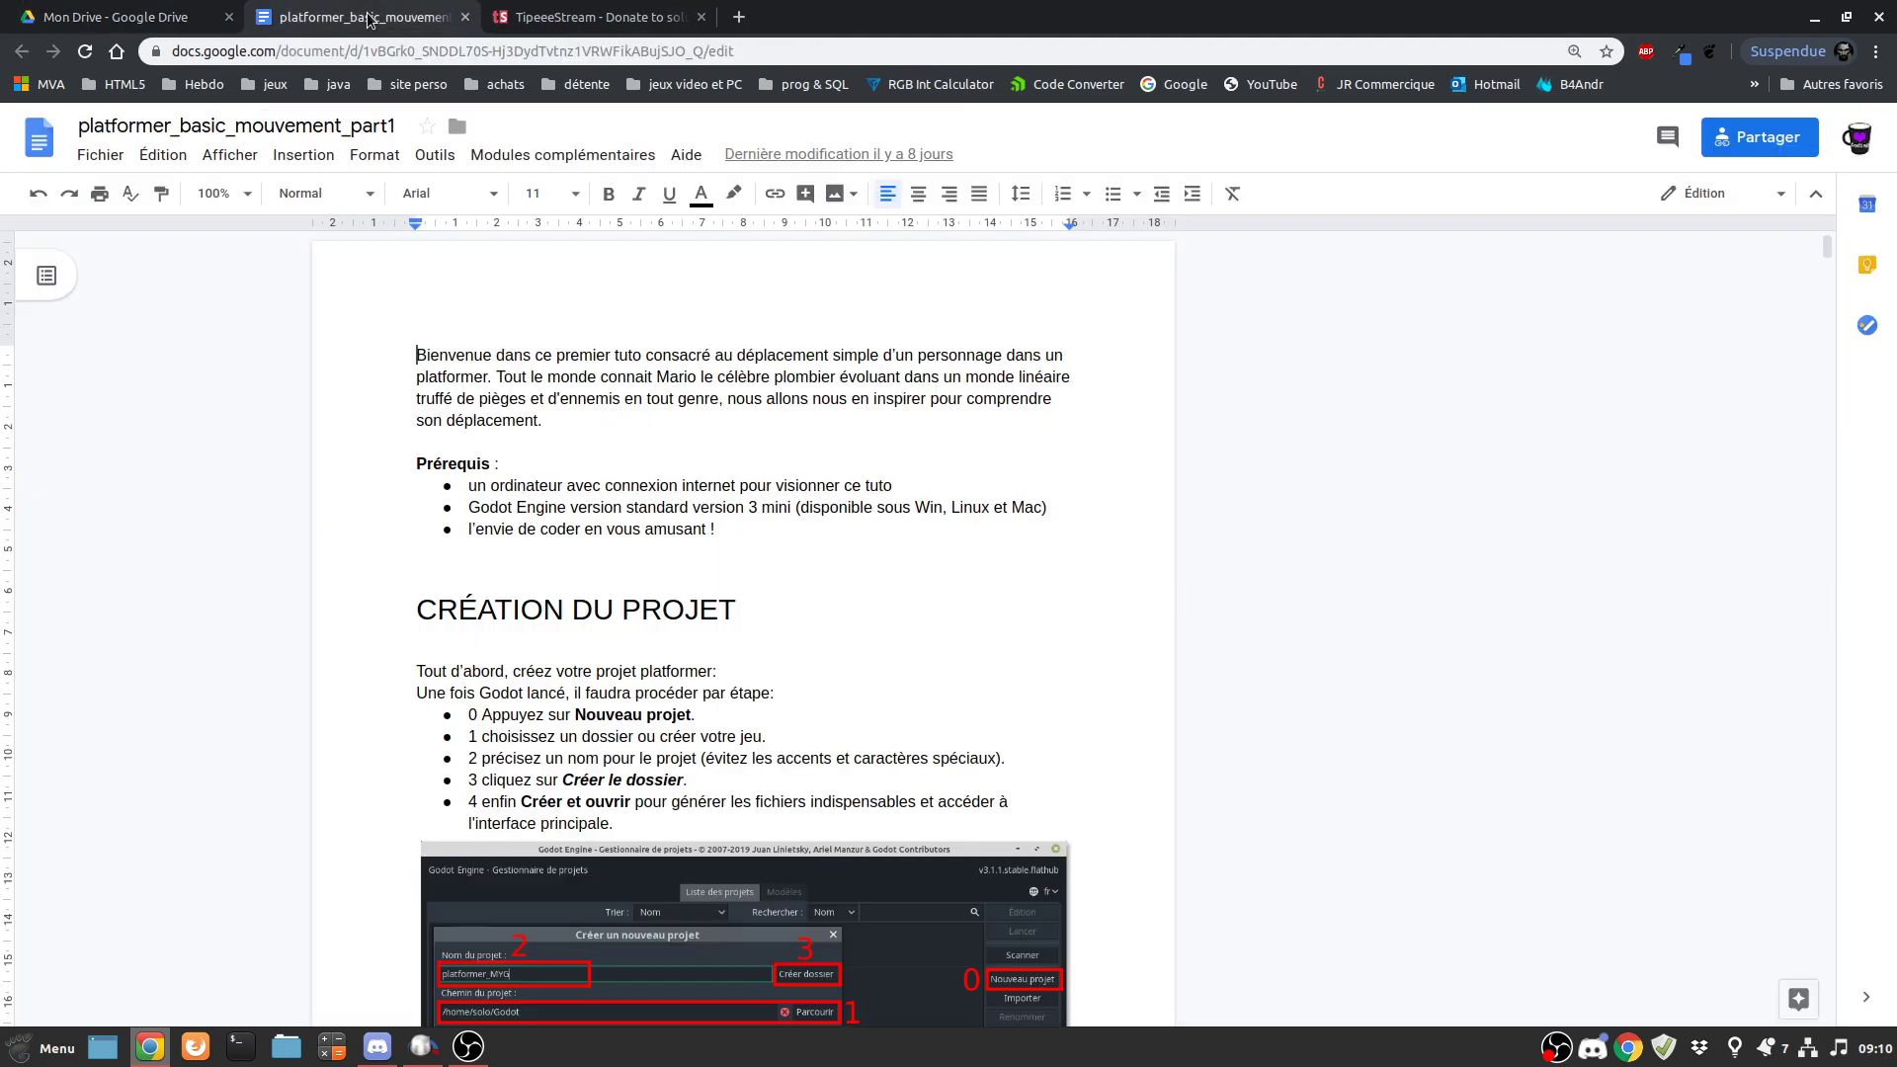
{"action": "left_click", "coordinate": [465, 18]}
{"action": "left_click", "coordinate": [20, 54]}
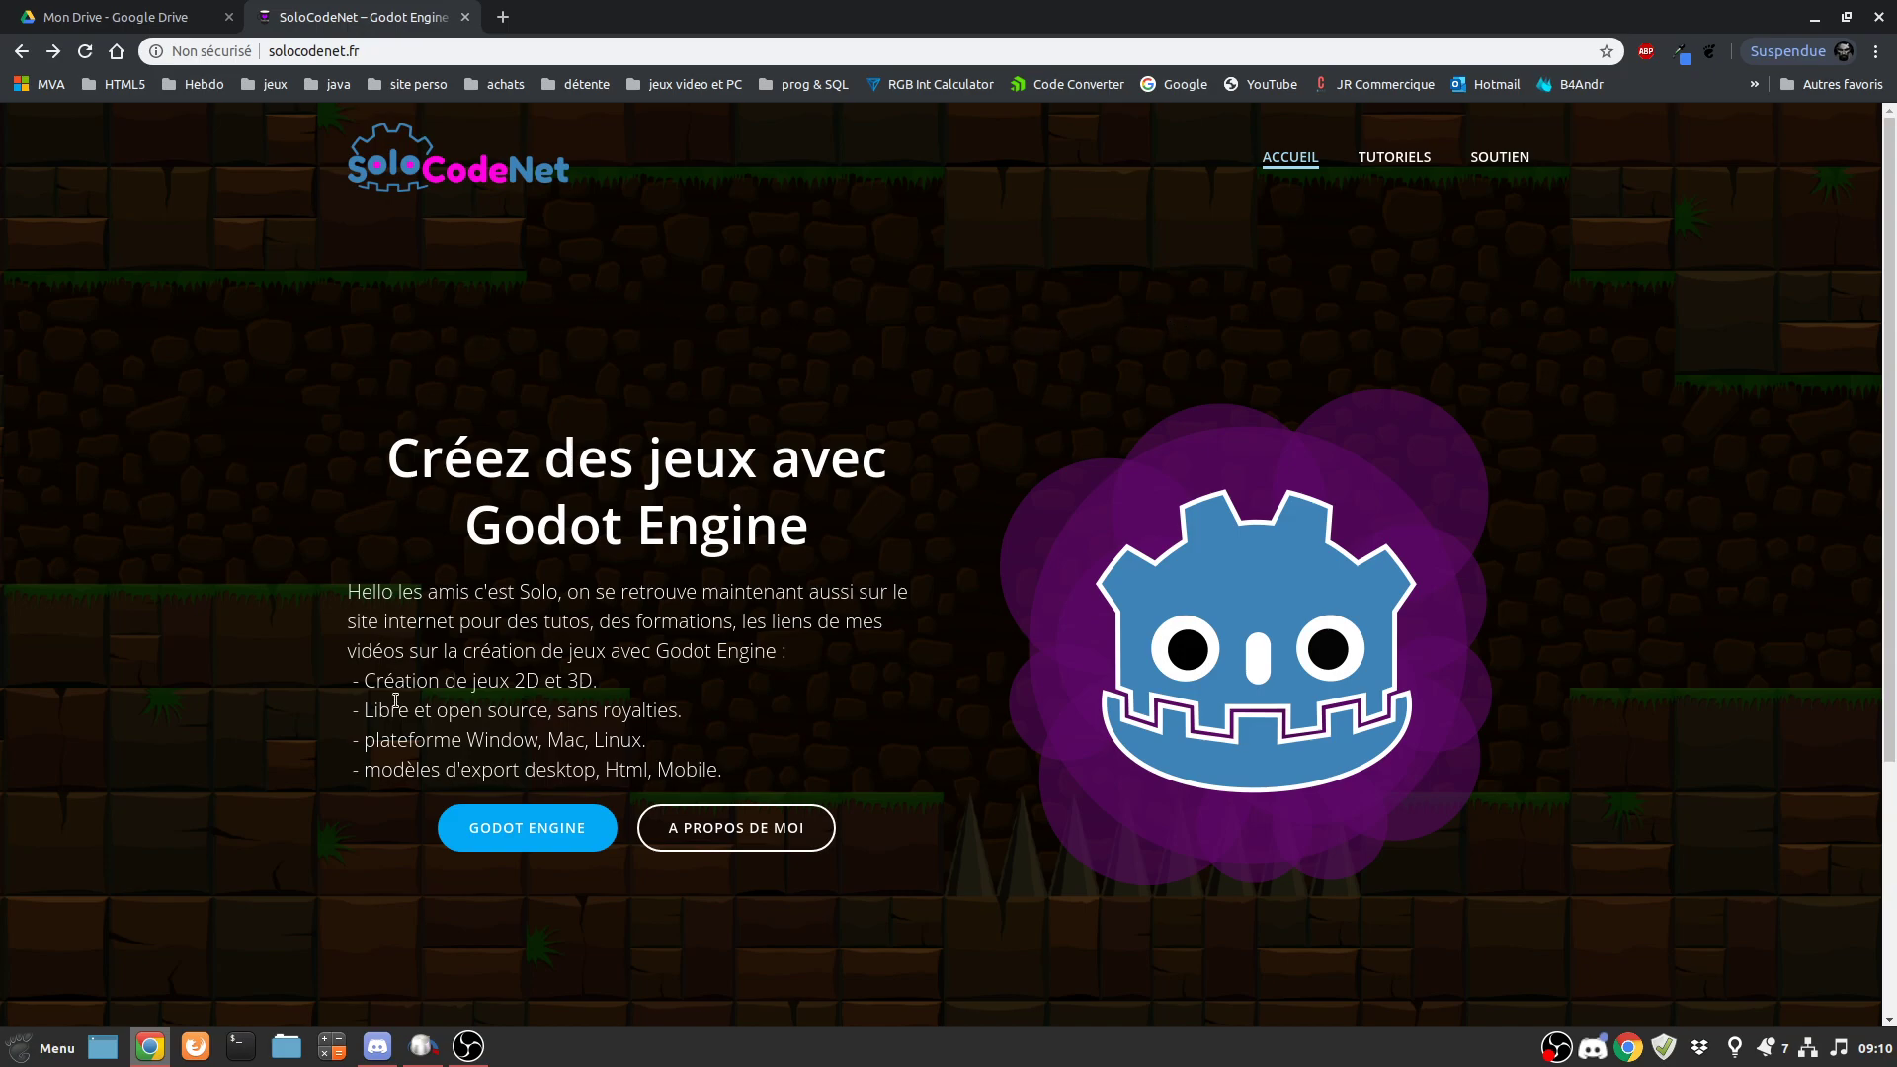
- From TUTORIELS, open and scroll through the SetGet (les accesseurs) article, then return to the listing
{"action": "left_click", "coordinate": [1404, 156]}
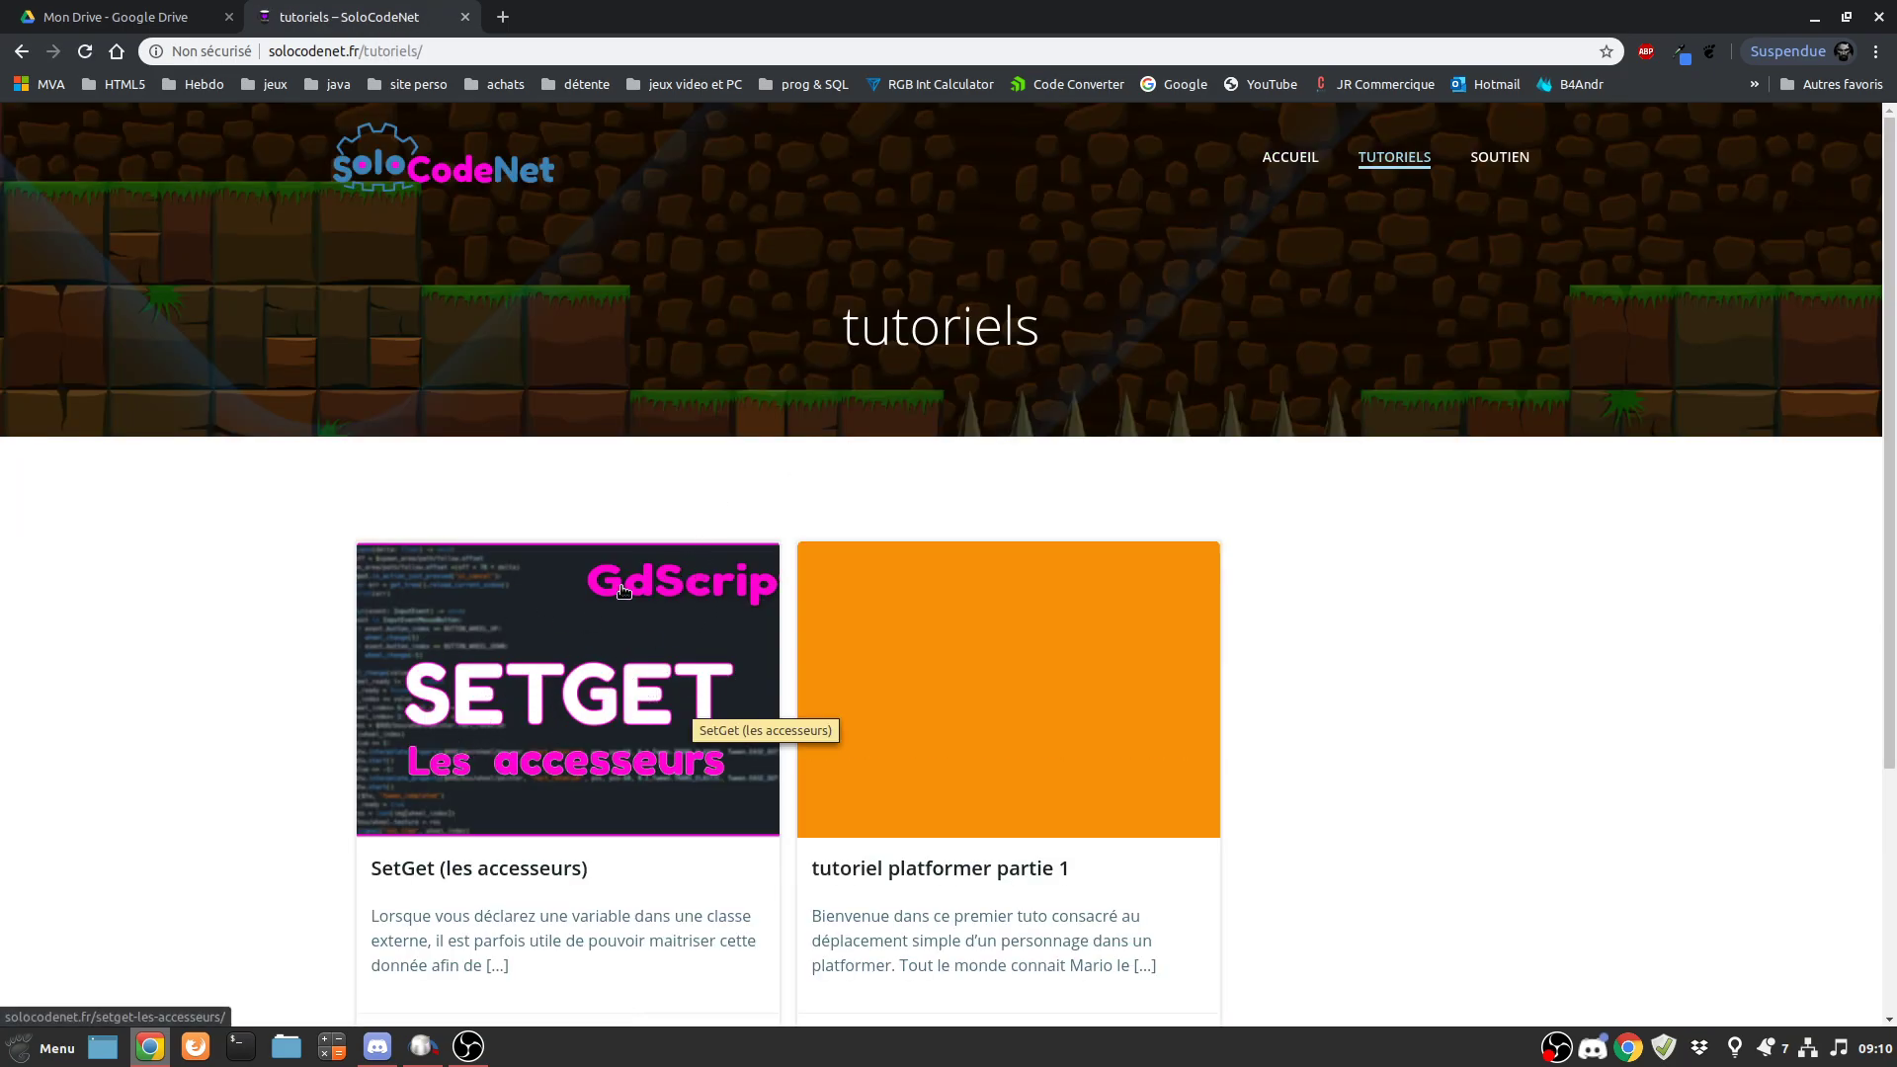
{"action": "left_click", "coordinate": [578, 691]}
{"action": "scroll", "coordinate": [849, 602], "scroll_direction": "down", "scroll_amount": 7}
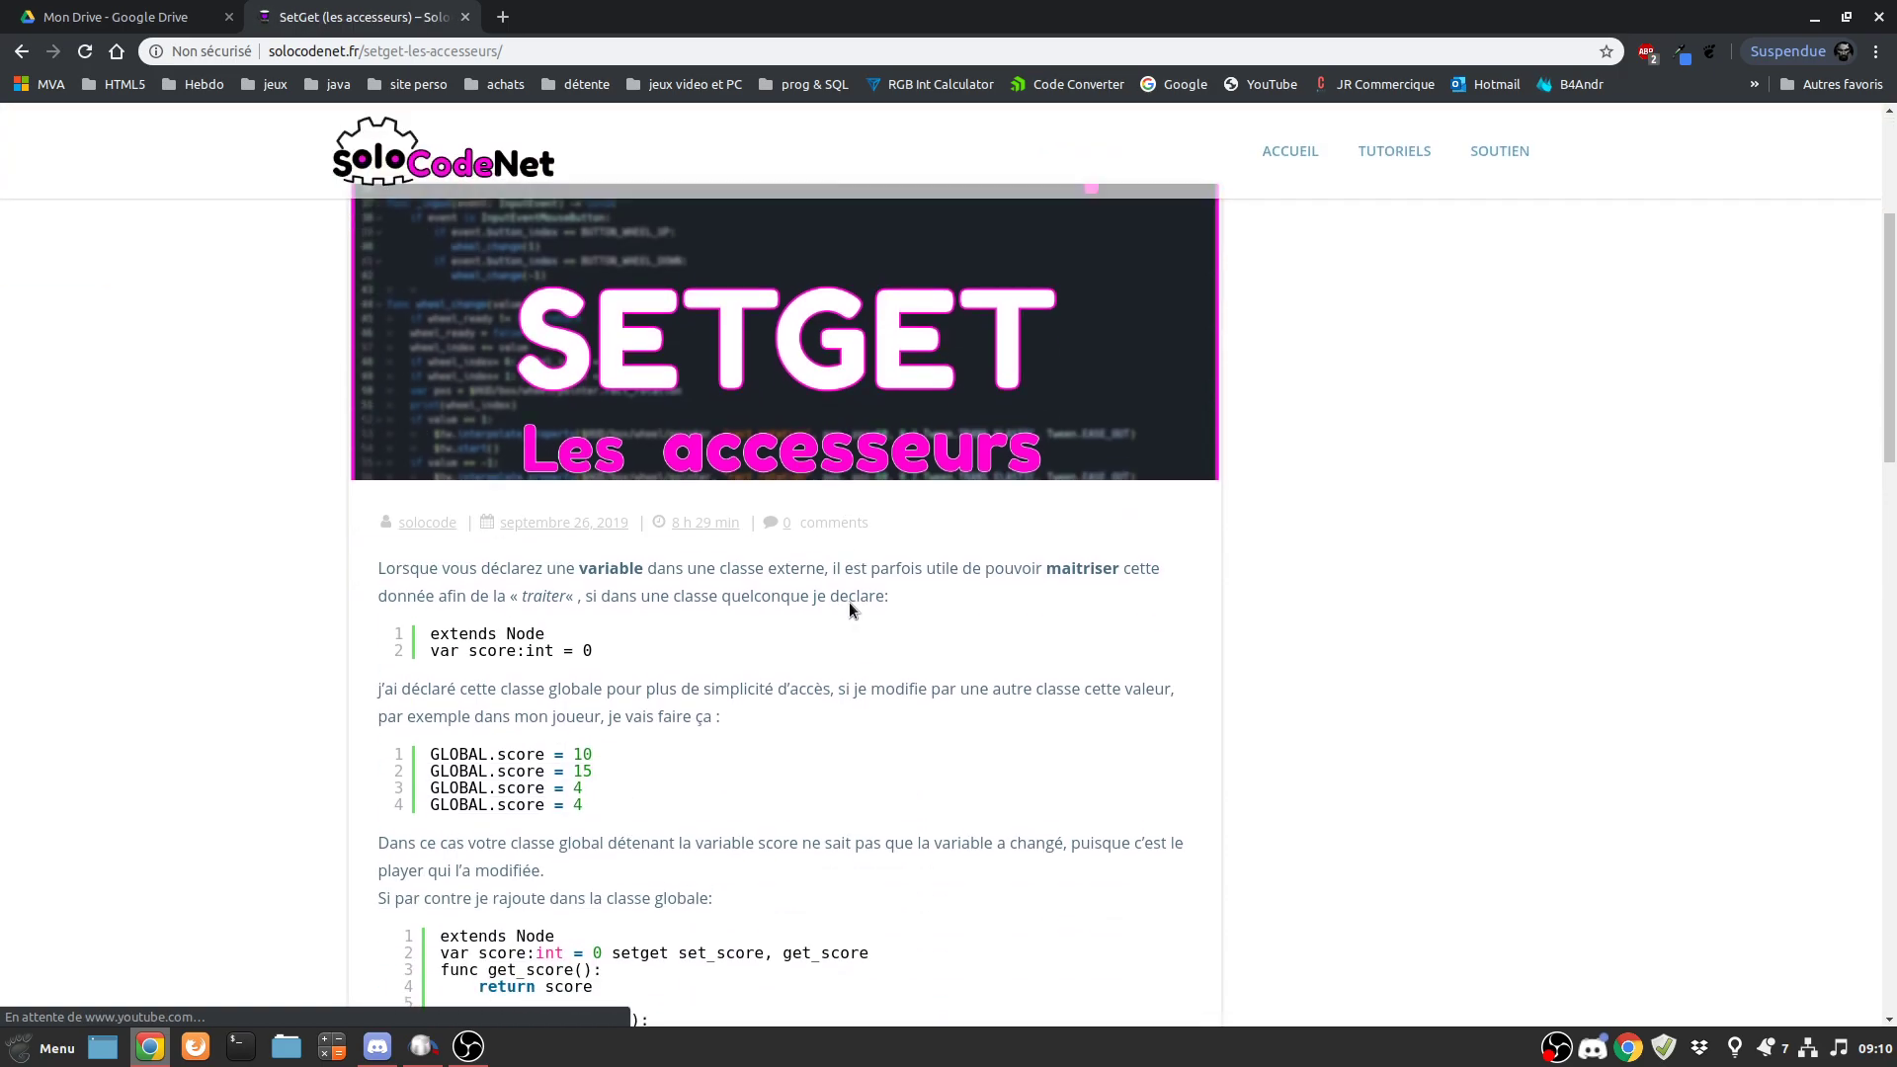
{"action": "scroll", "coordinate": [721, 662], "scroll_direction": "down", "scroll_amount": 5}
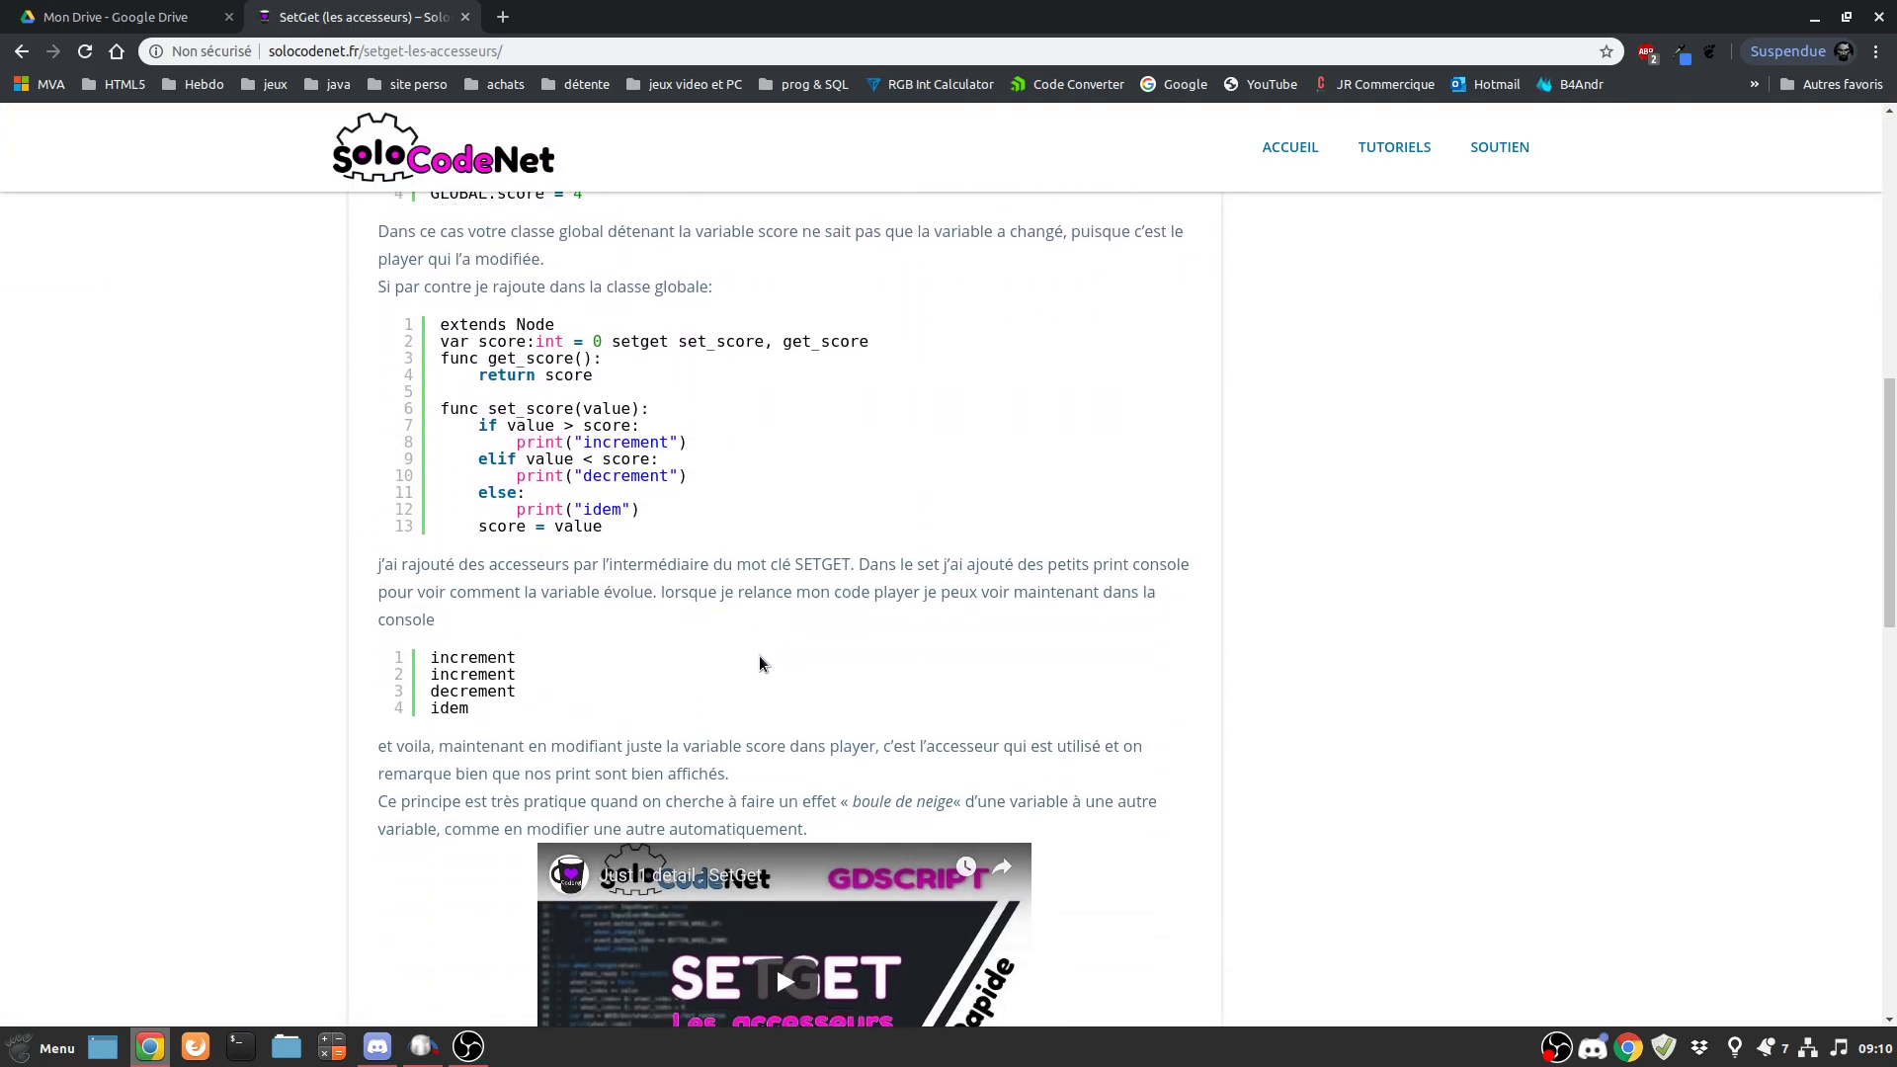
{"action": "scroll", "coordinate": [759, 655], "scroll_direction": "down", "scroll_amount": 4}
{"action": "scroll", "coordinate": [692, 475], "scroll_direction": "up", "scroll_amount": 6}
{"action": "scroll", "coordinate": [753, 482], "scroll_direction": "up", "scroll_amount": 5}
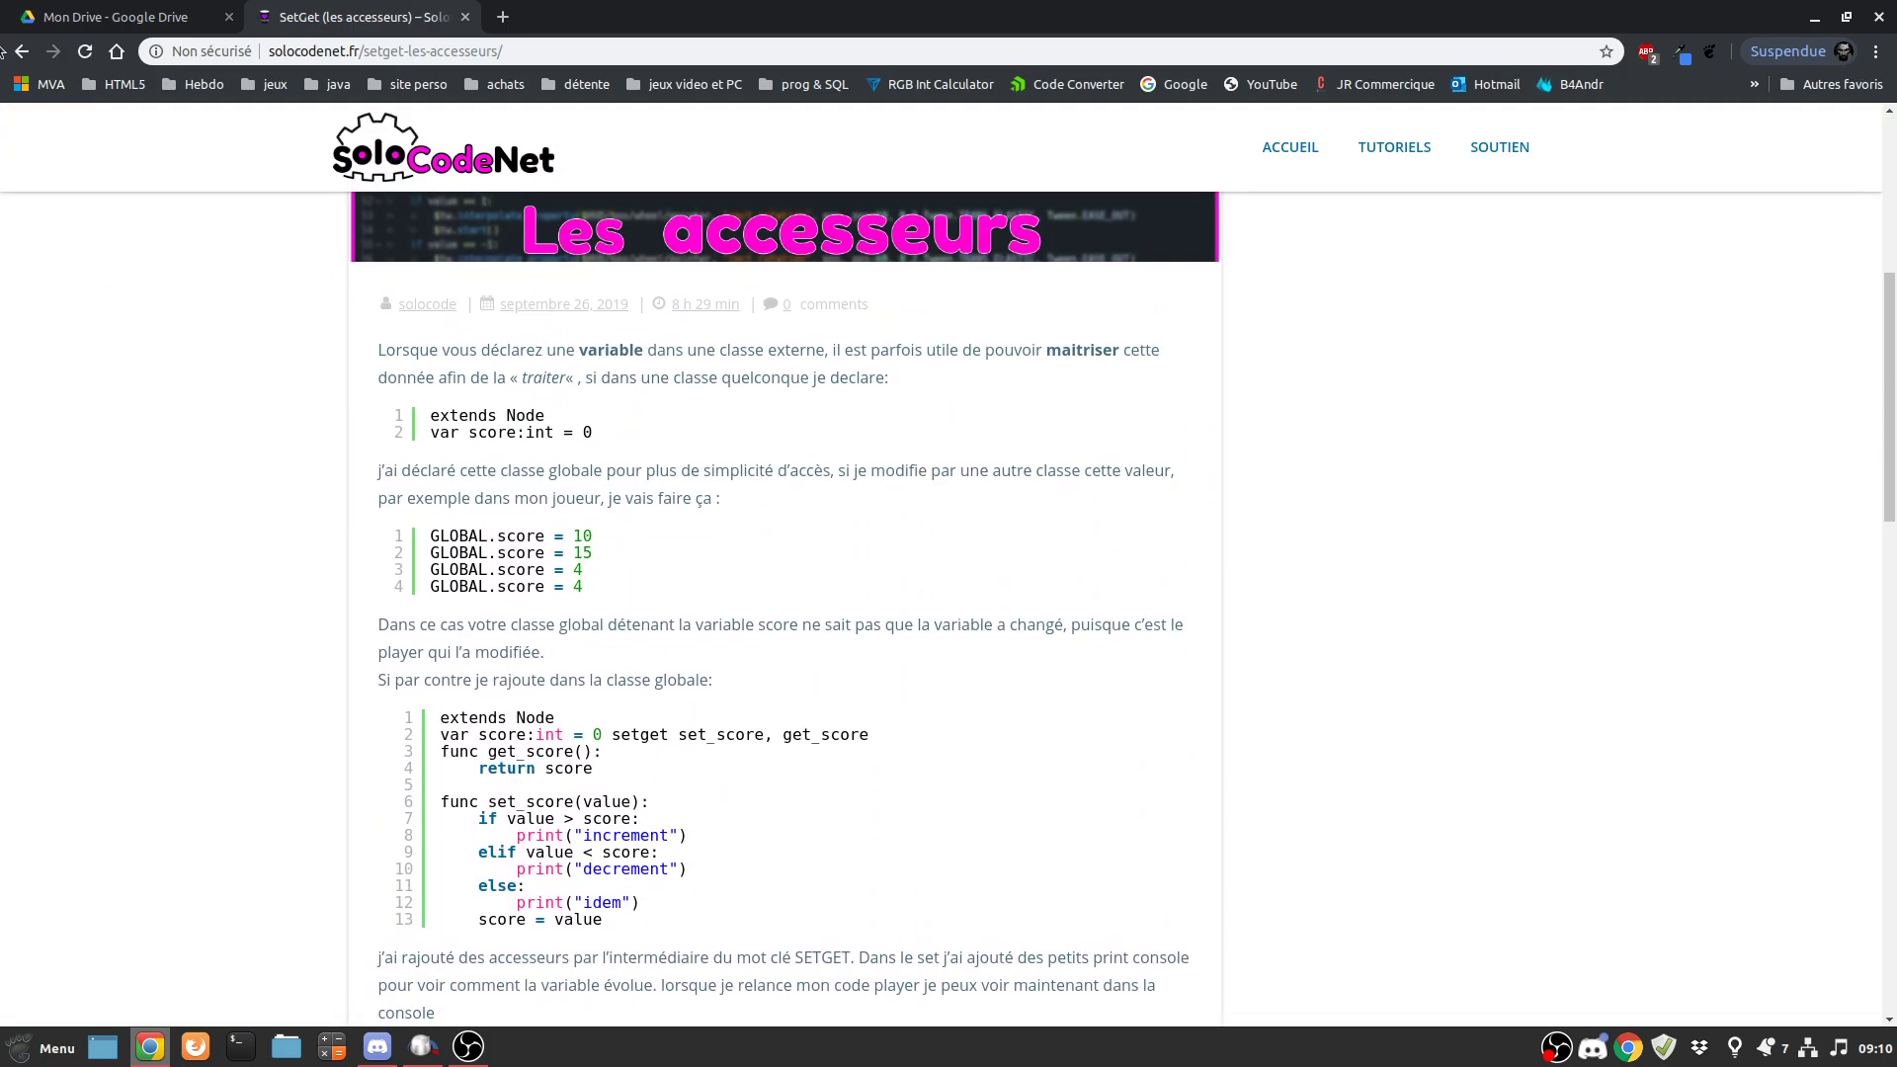
{"action": "left_click", "coordinate": [20, 53]}
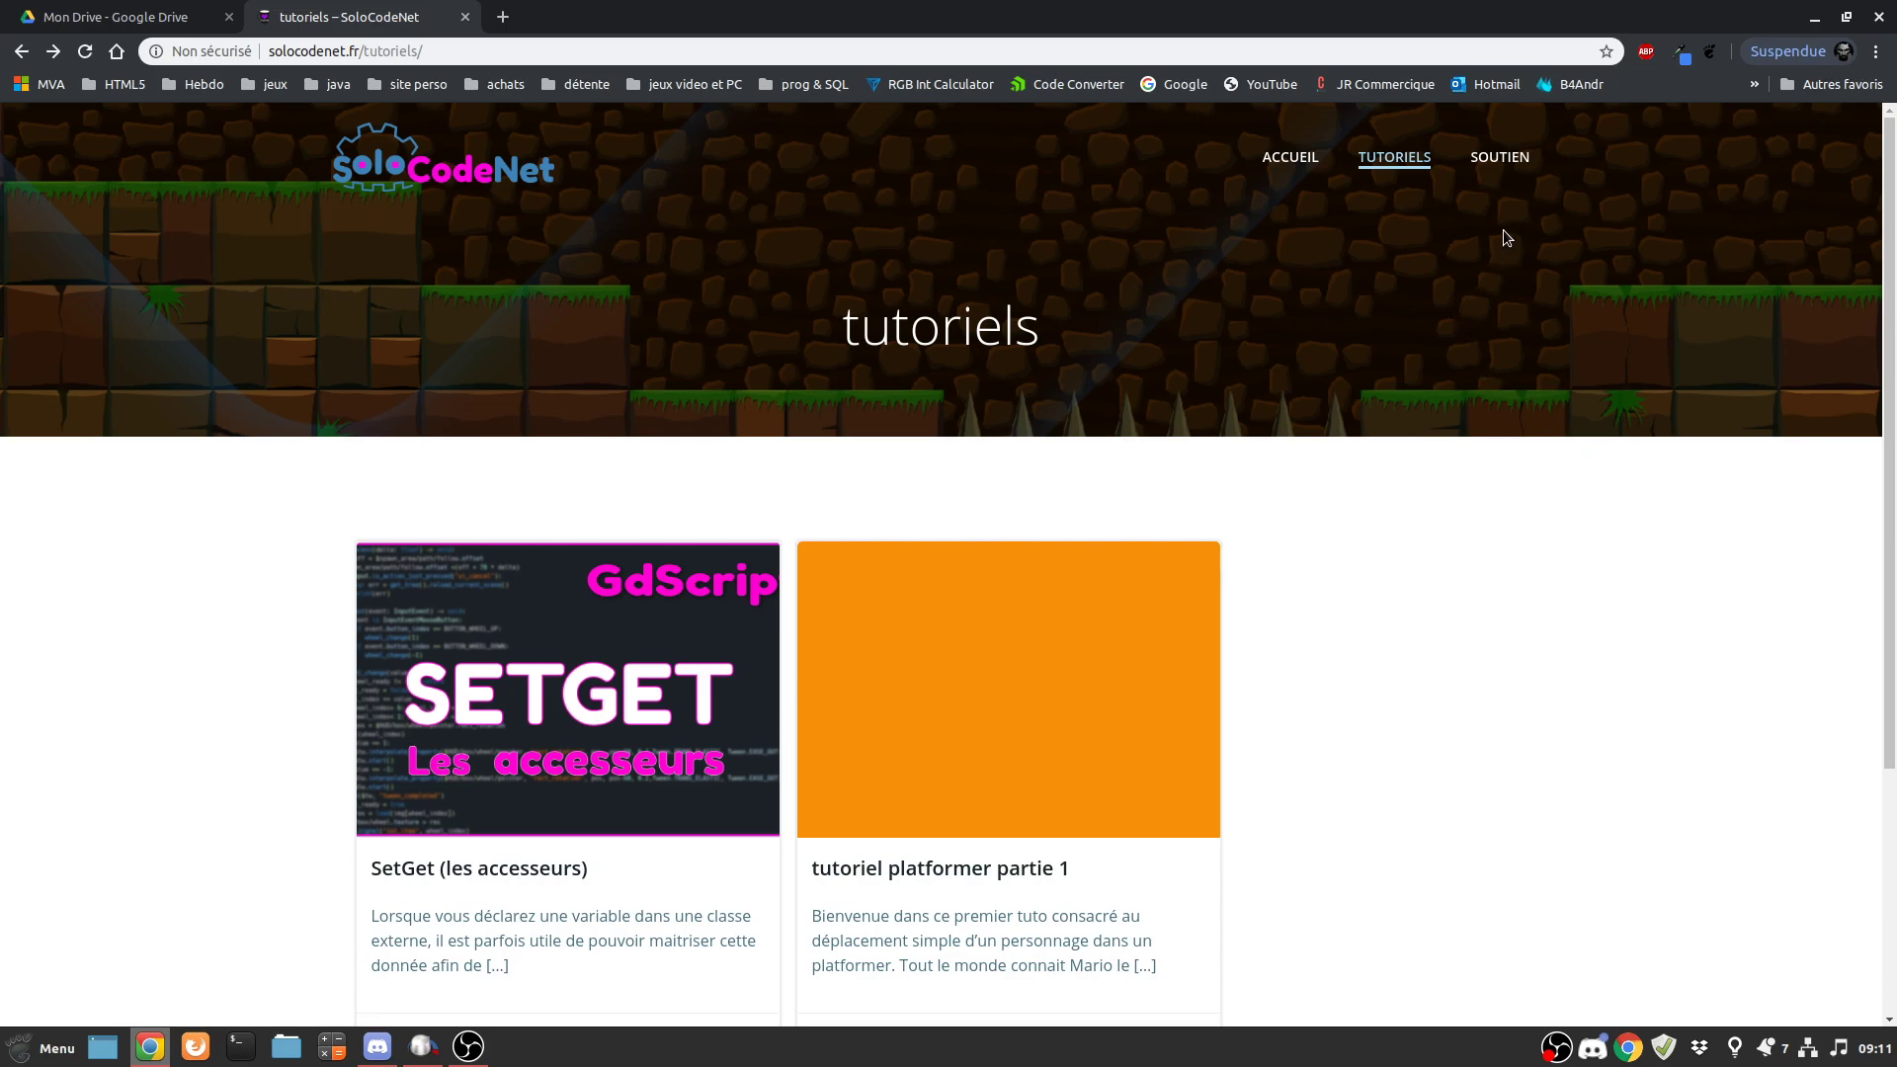
- Open the solo-codenet TipeeeStream donation page from the site's SOUTIEN menu
{"action": "left_click", "coordinate": [1502, 161]}
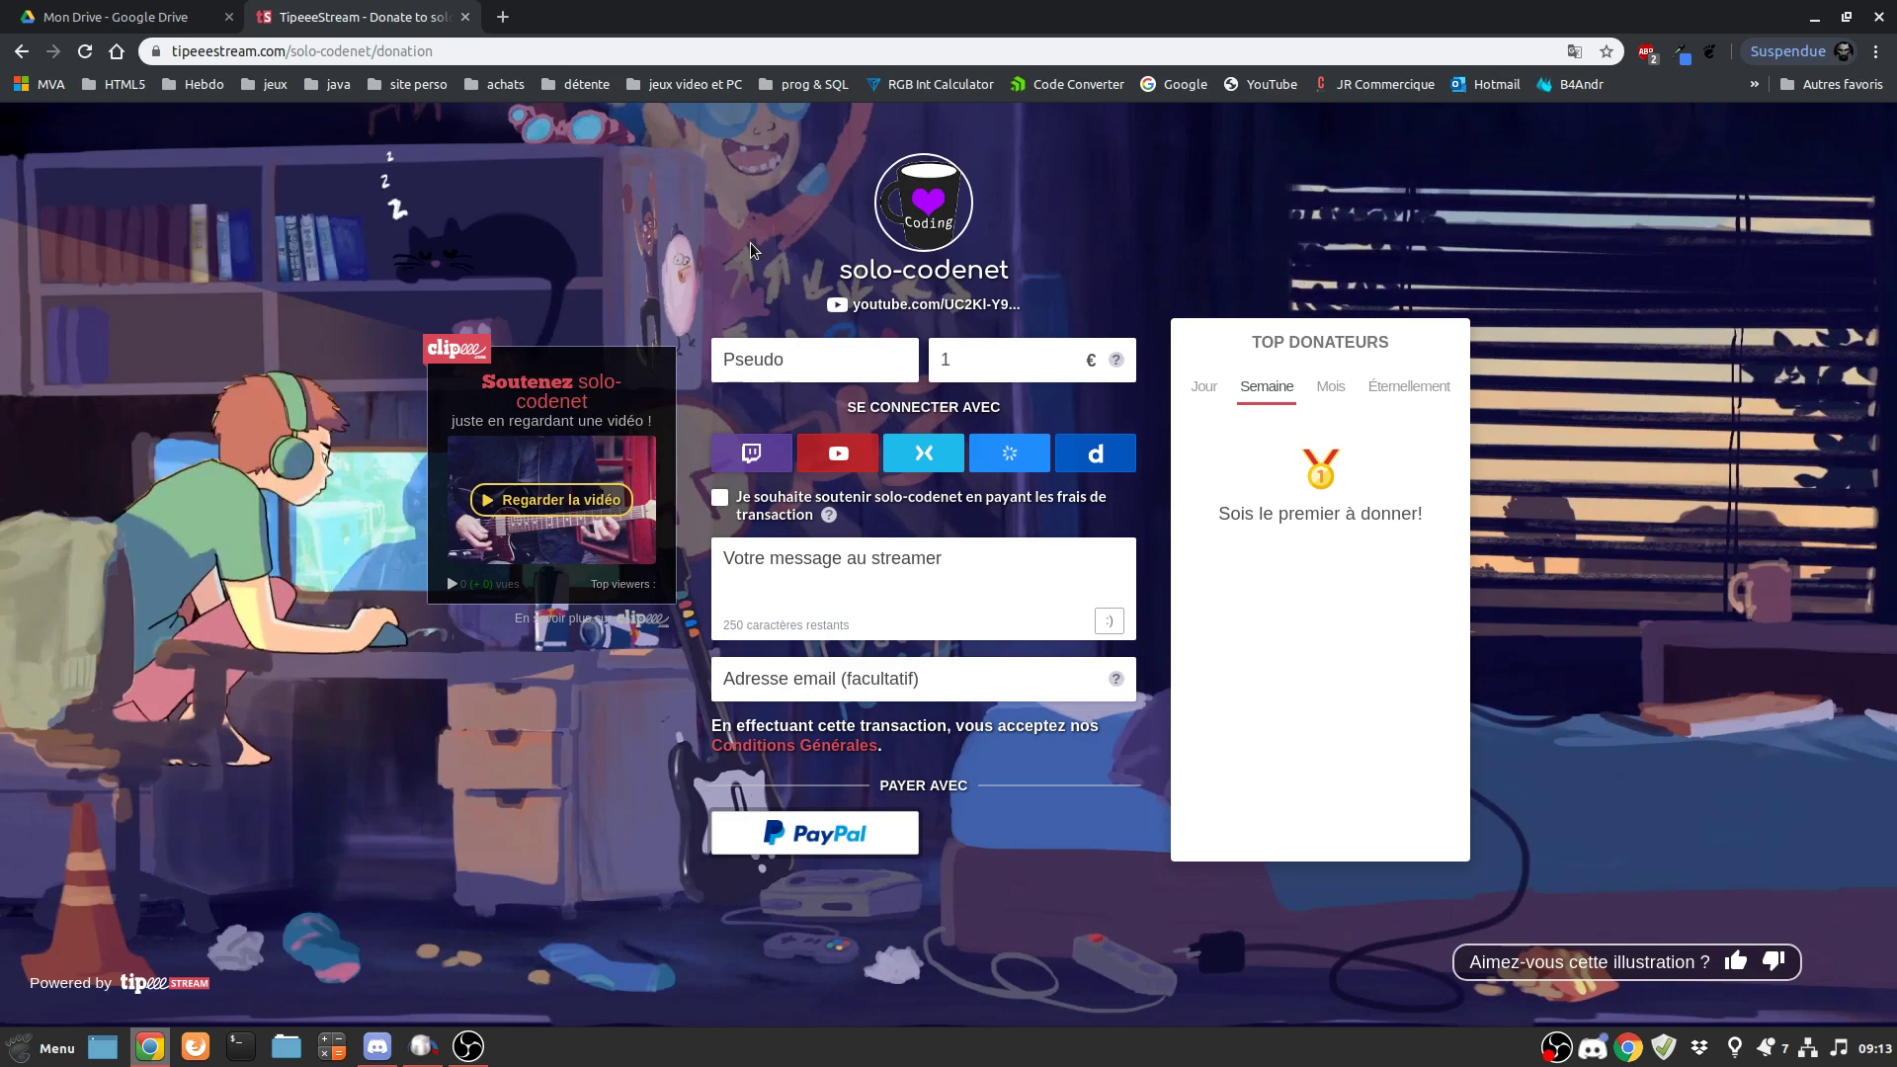
- Switch to the Mon Drive tab and minimize Chrome to show the desktop
{"action": "left_click", "coordinate": [118, 21]}
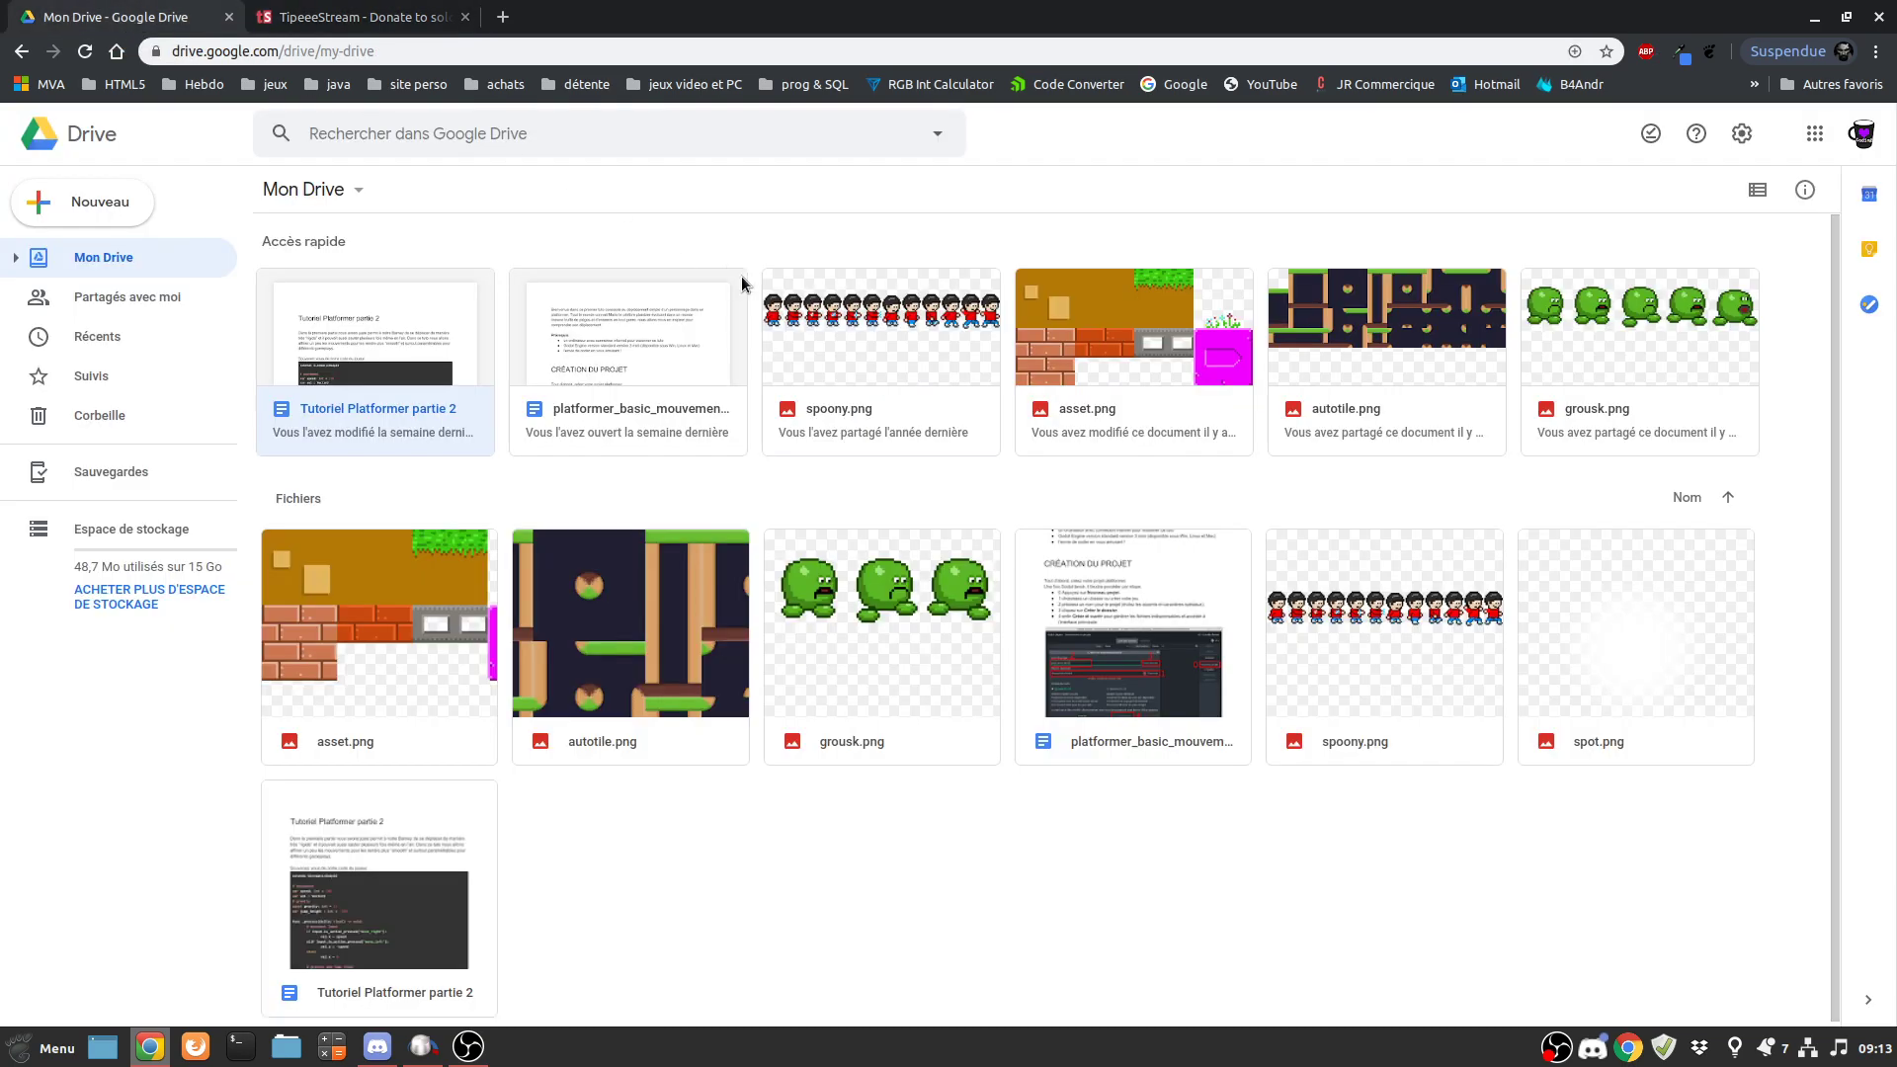
{"action": "left_click", "coordinate": [1818, 20]}
{"action": "mouse_move", "coordinate": [503, 328]}
{"action": "left_mouse_down"}
{"action": "mouse_move", "coordinate": [1403, 747]}
{"action": "mouse_move", "coordinate": [1377, 738]}
{"action": "left_mouse_up"}
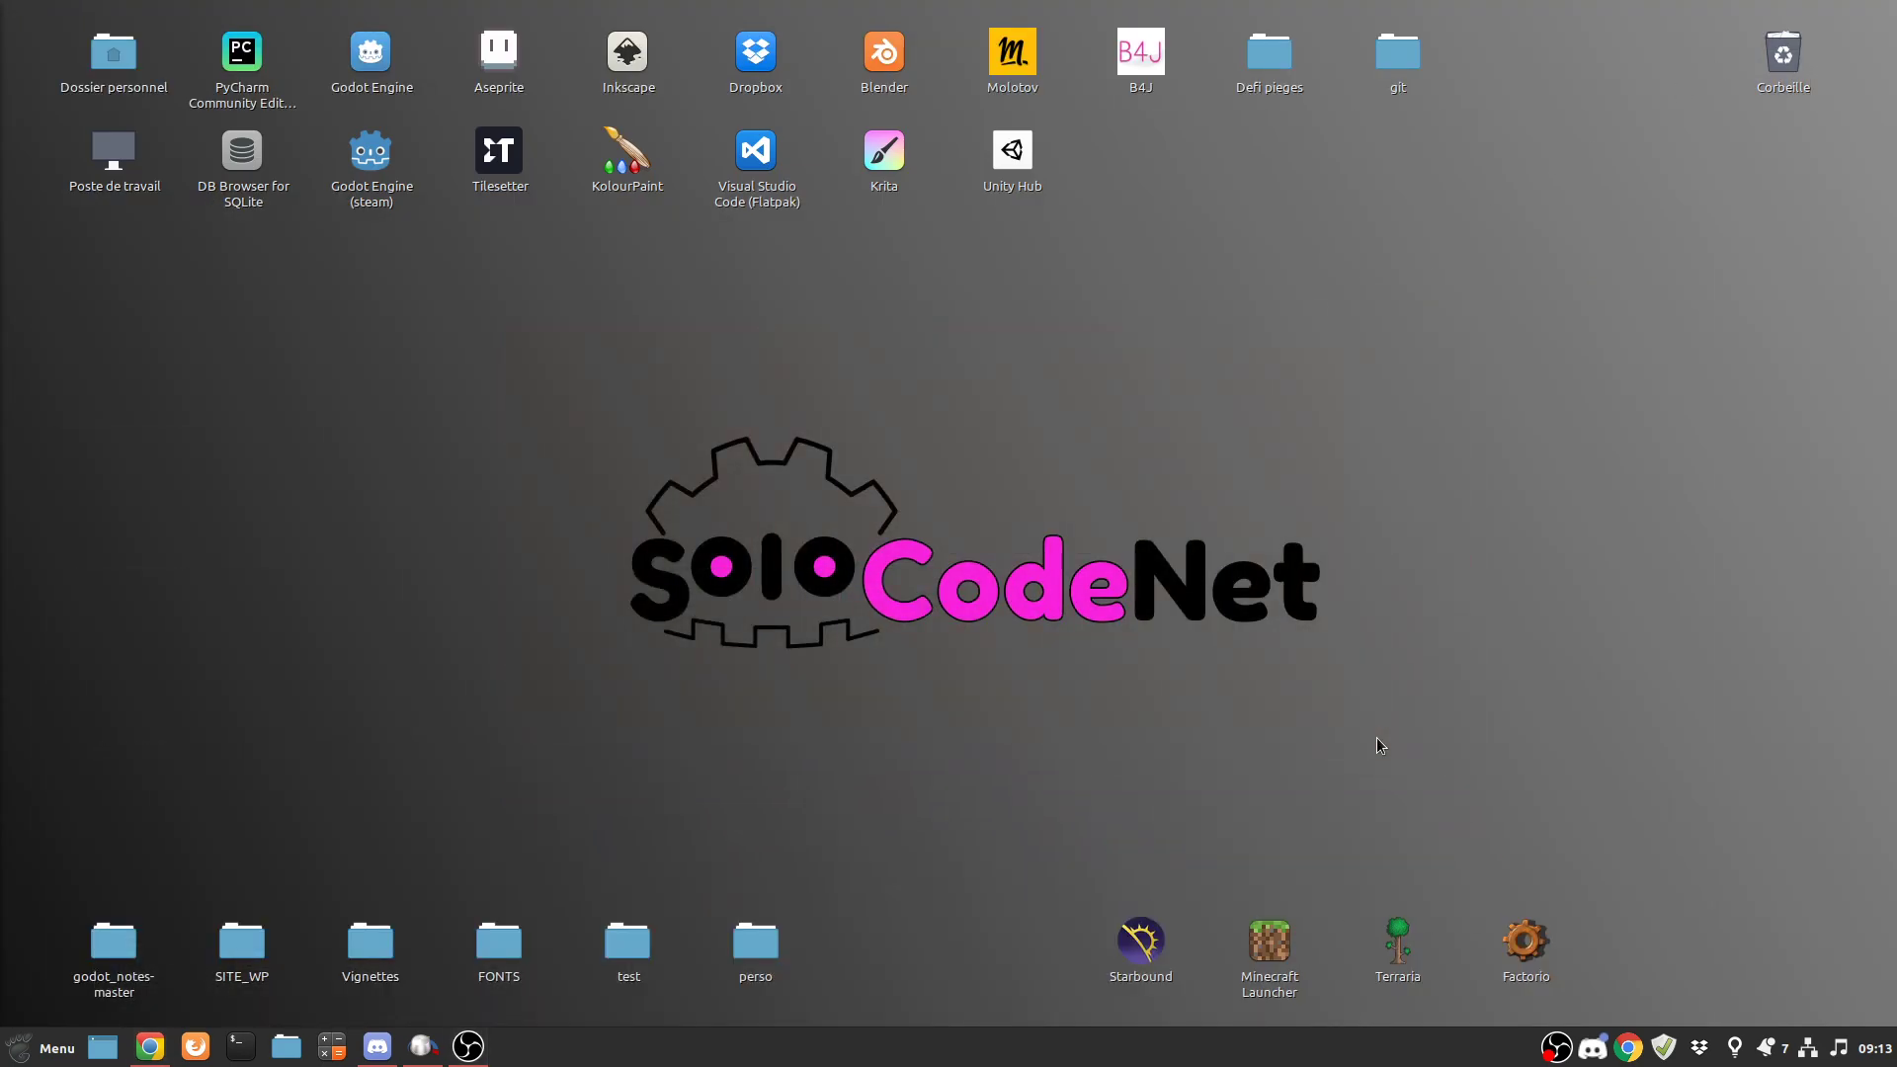